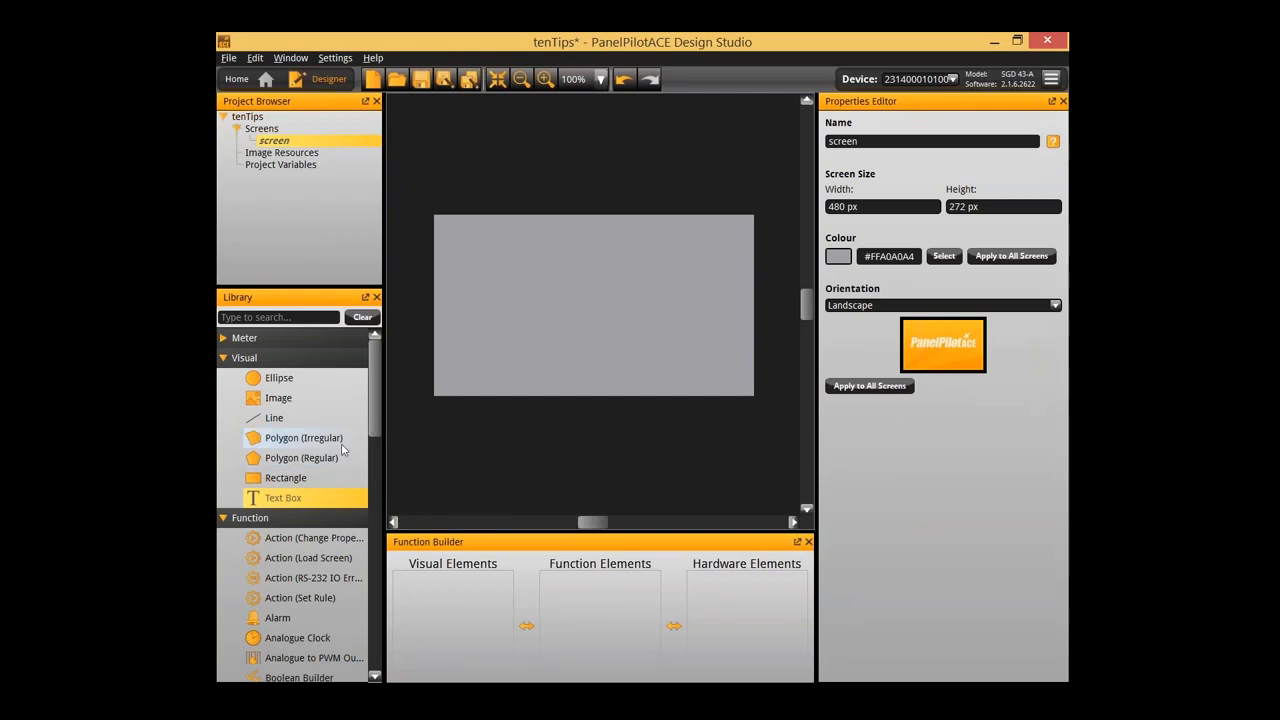
Add a rectangle at about X 8, Y 33 px and a text box at about X 191, Y 69 px on the screen
drag(312, 482, 492, 268)
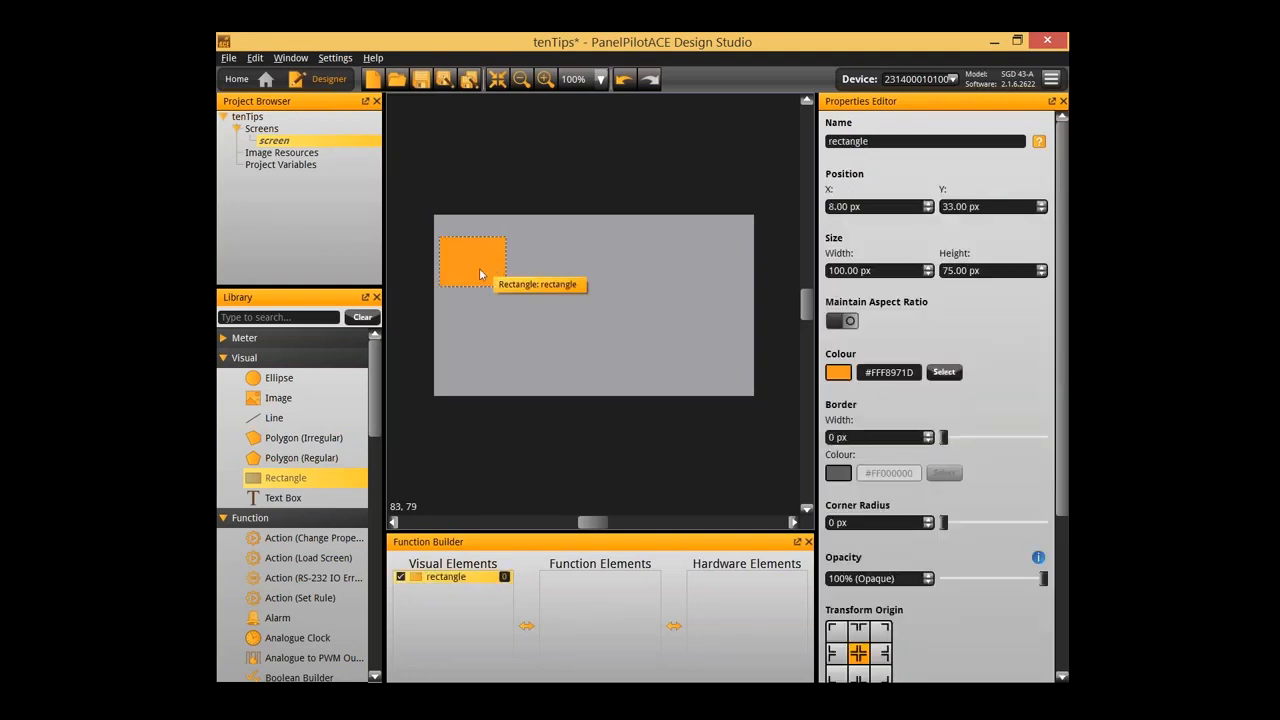
click(283, 497)
drag(283, 497, 600, 282)
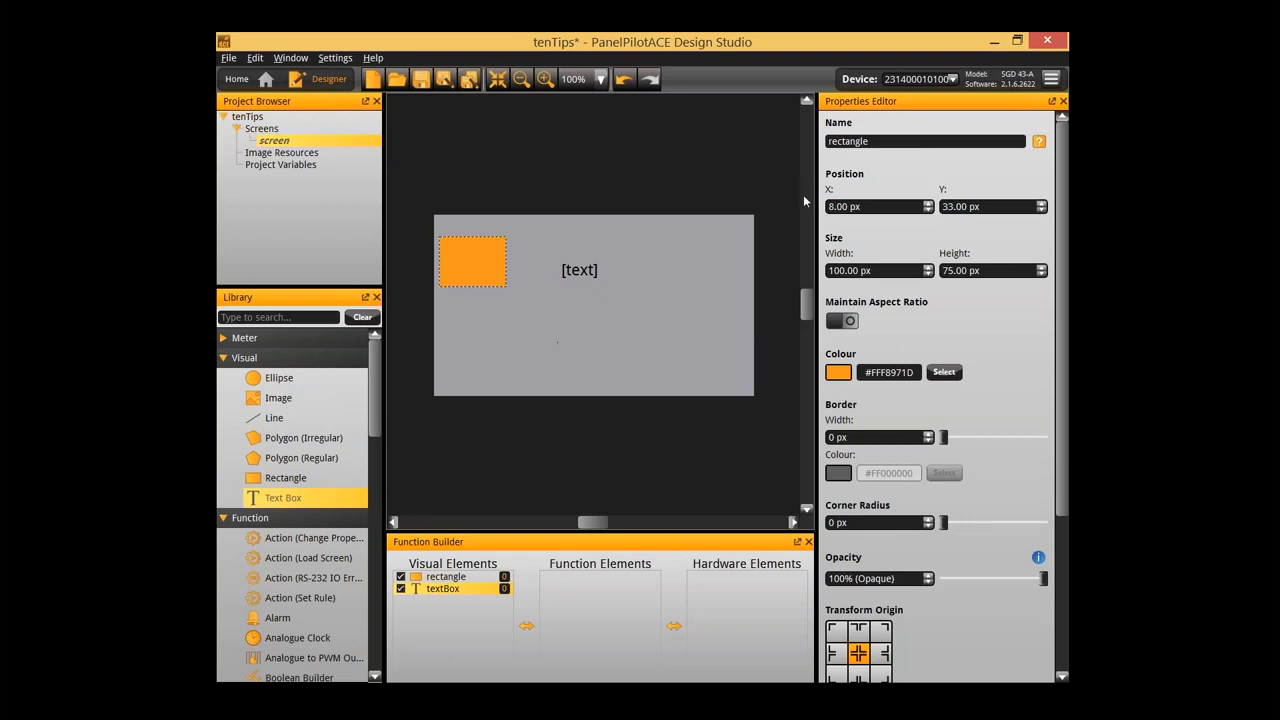
Set the rectangle's height to 40 px
click(865, 271)
key(Tab)
text(40)
key(Return)
click(606, 231)
Set the text box's size to 100 px wide and 40 px high
click(601, 277)
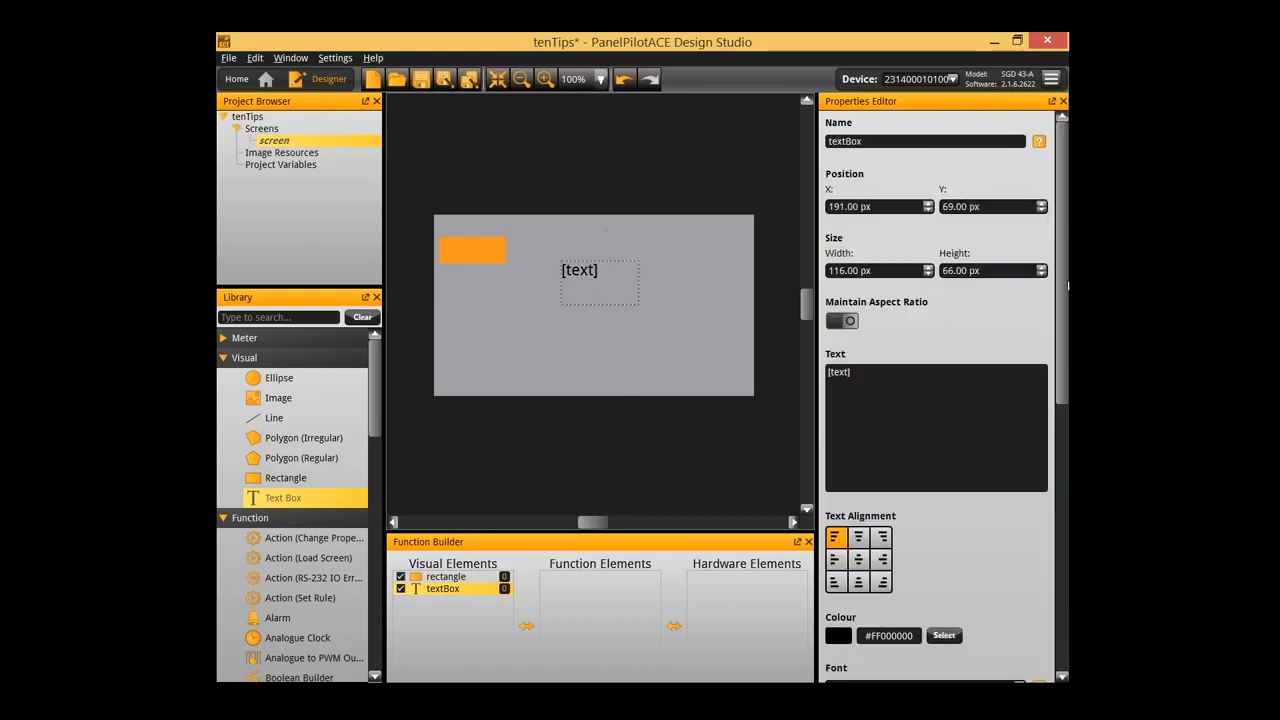
click(865, 270)
drag(859, 271, 827, 271)
text(100)
key(Tab)
text(40)
key(Return)
Place the text box exactly over the rectangle by aligning both elements with Align Centre
click(503, 153)
drag(474, 196, 618, 325)
right_click(577, 272)
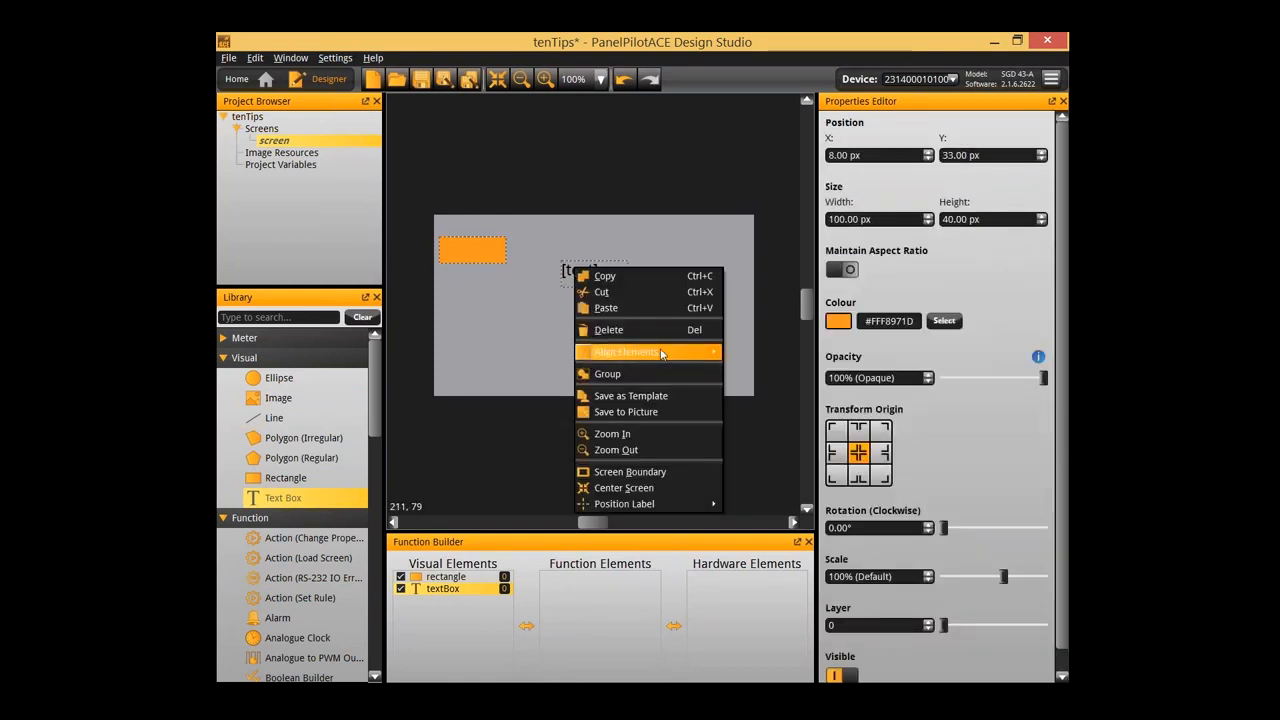
mouse_move(661, 355)
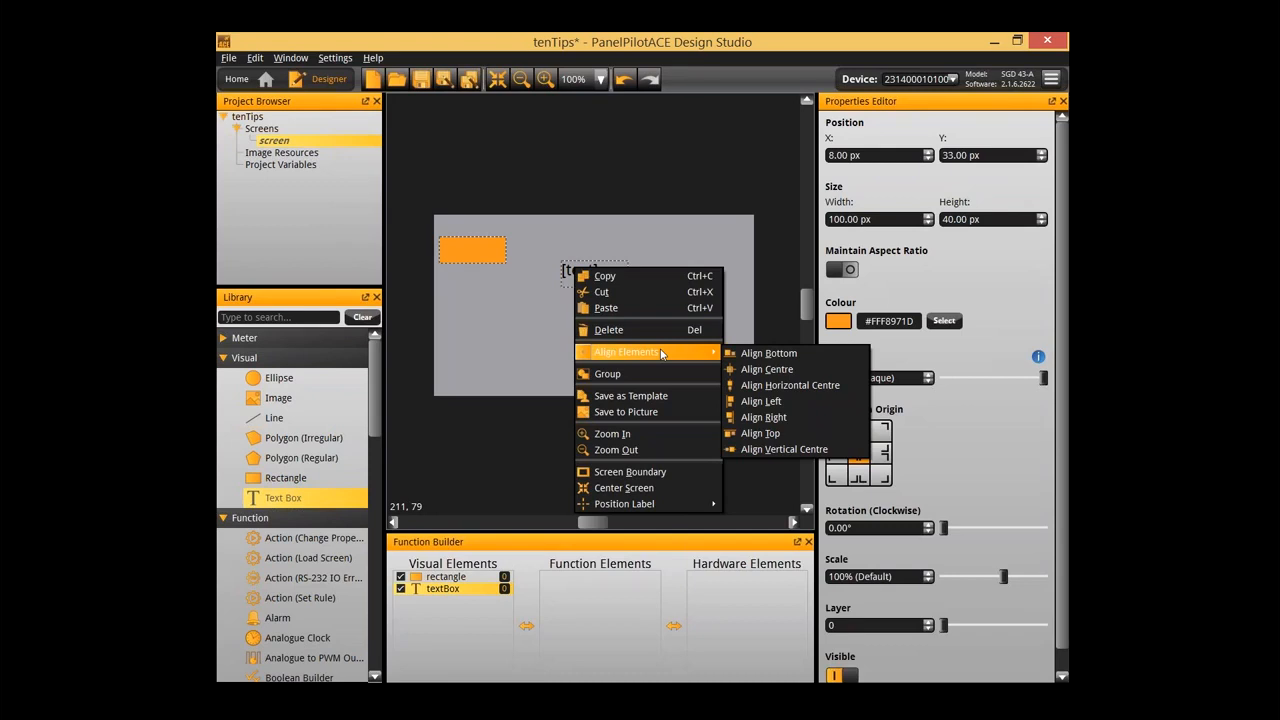
click(781, 373)
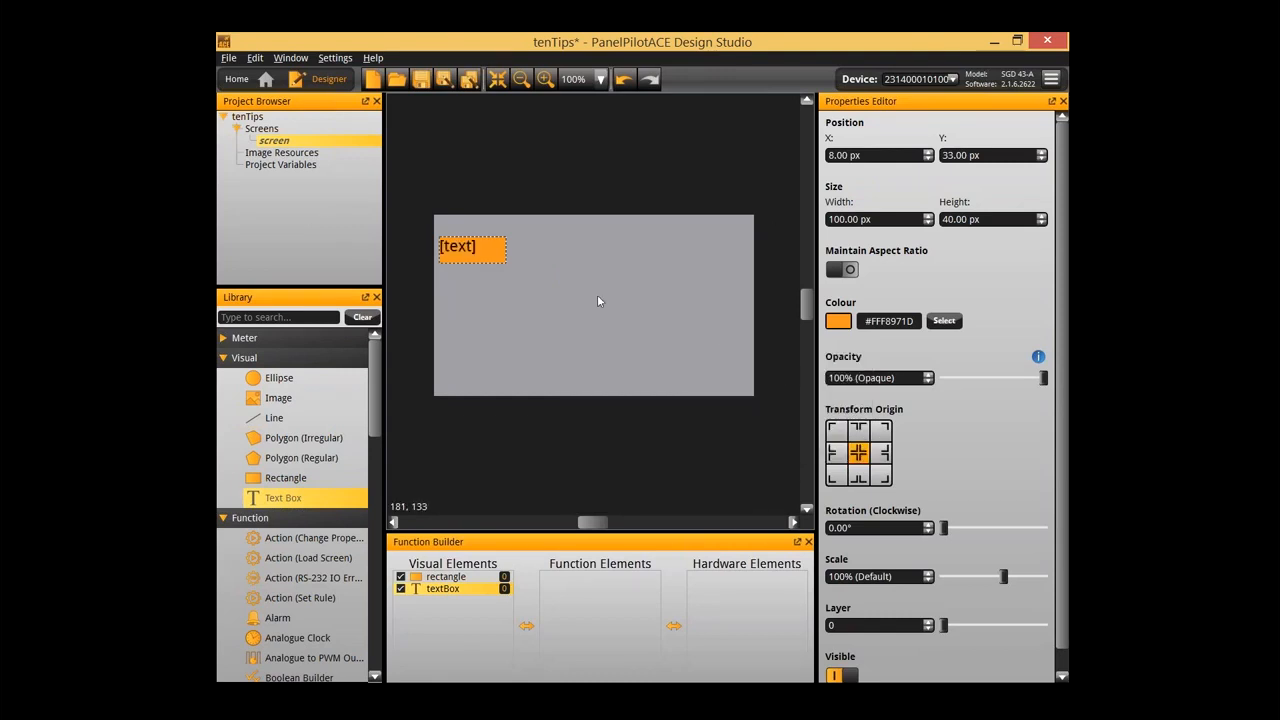
drag(460, 201, 479, 284)
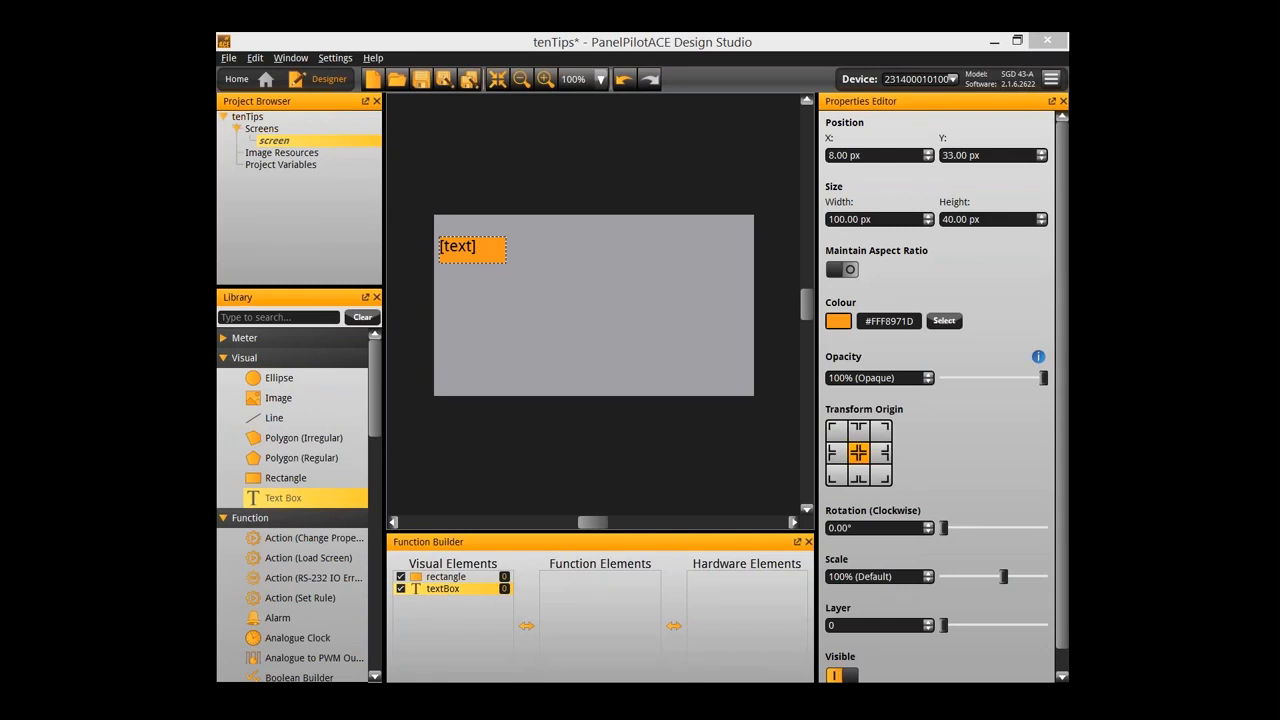
click(606, 410)
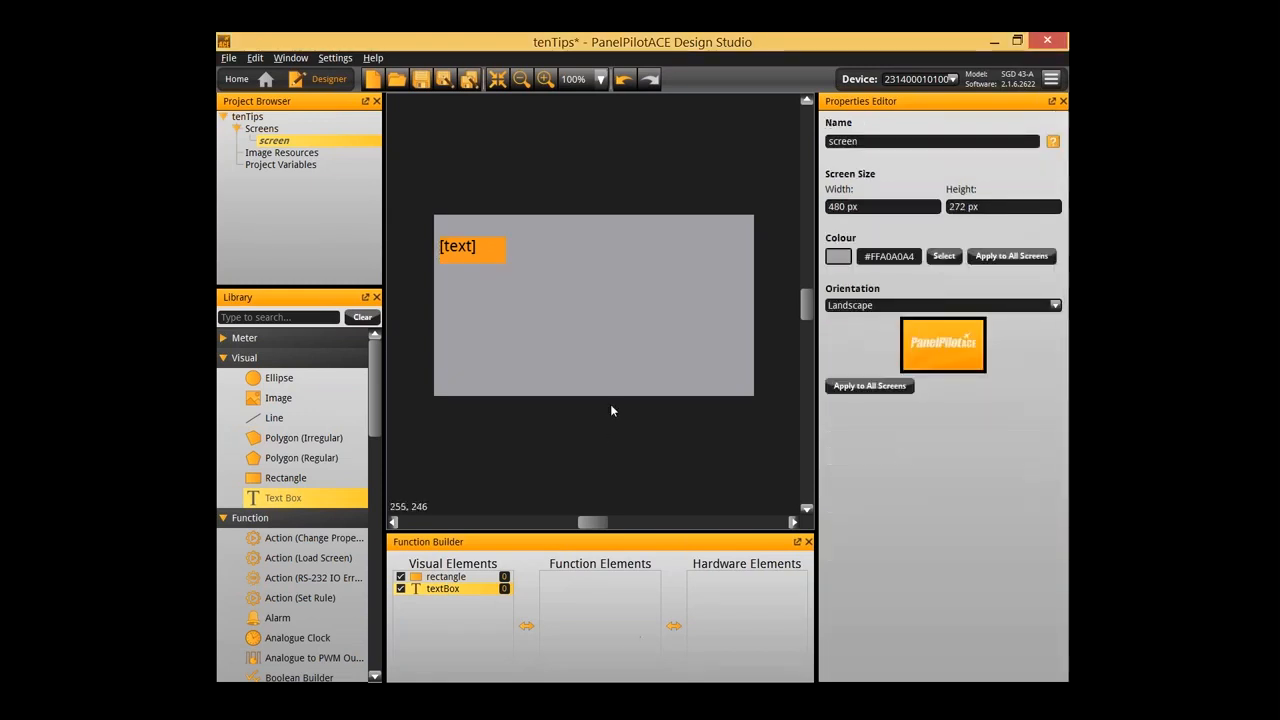
Centre the text horizontally and vertically inside the text box and change it to "Button 1"
click(482, 248)
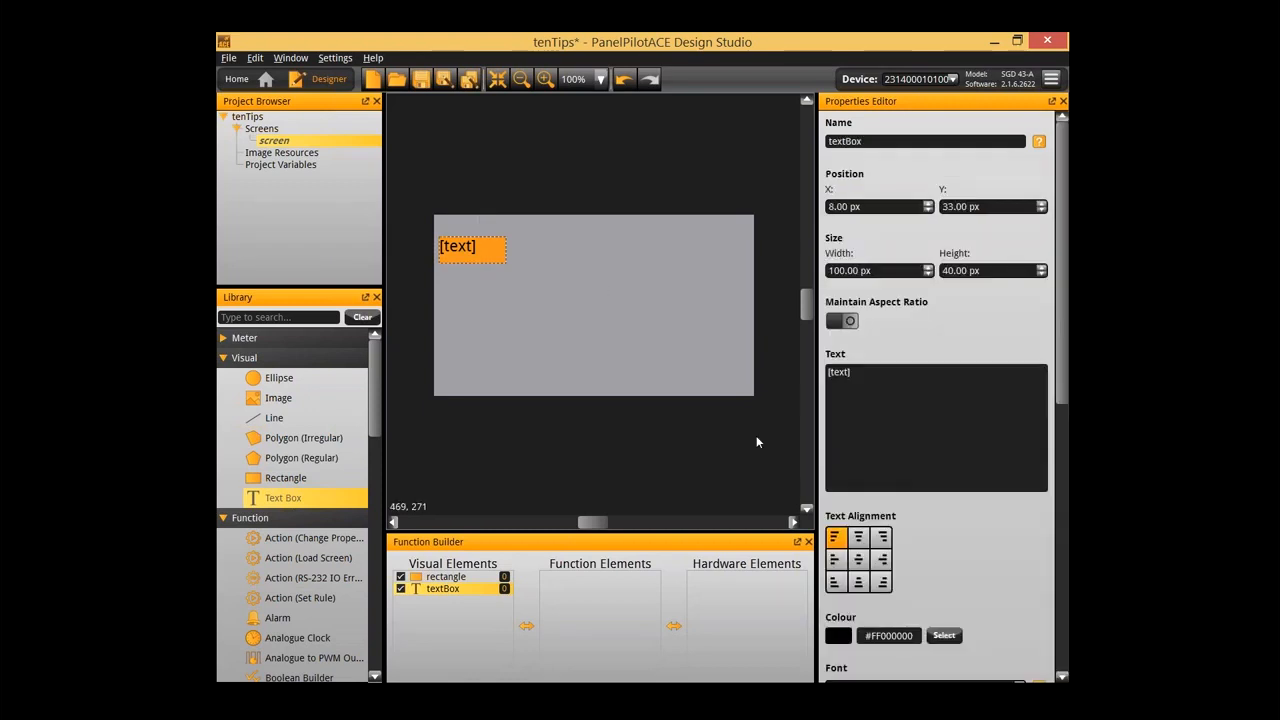
click(857, 560)
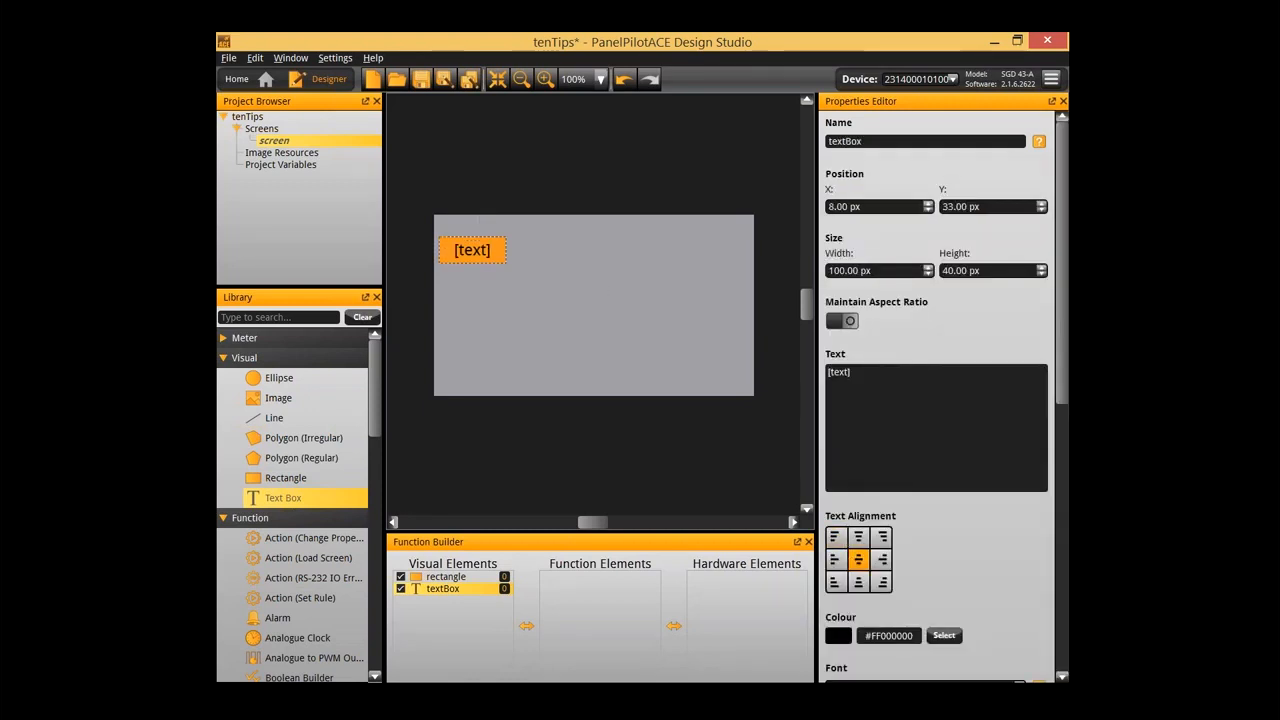
triple_click(889, 381)
text(Button 1)
click(700, 321)
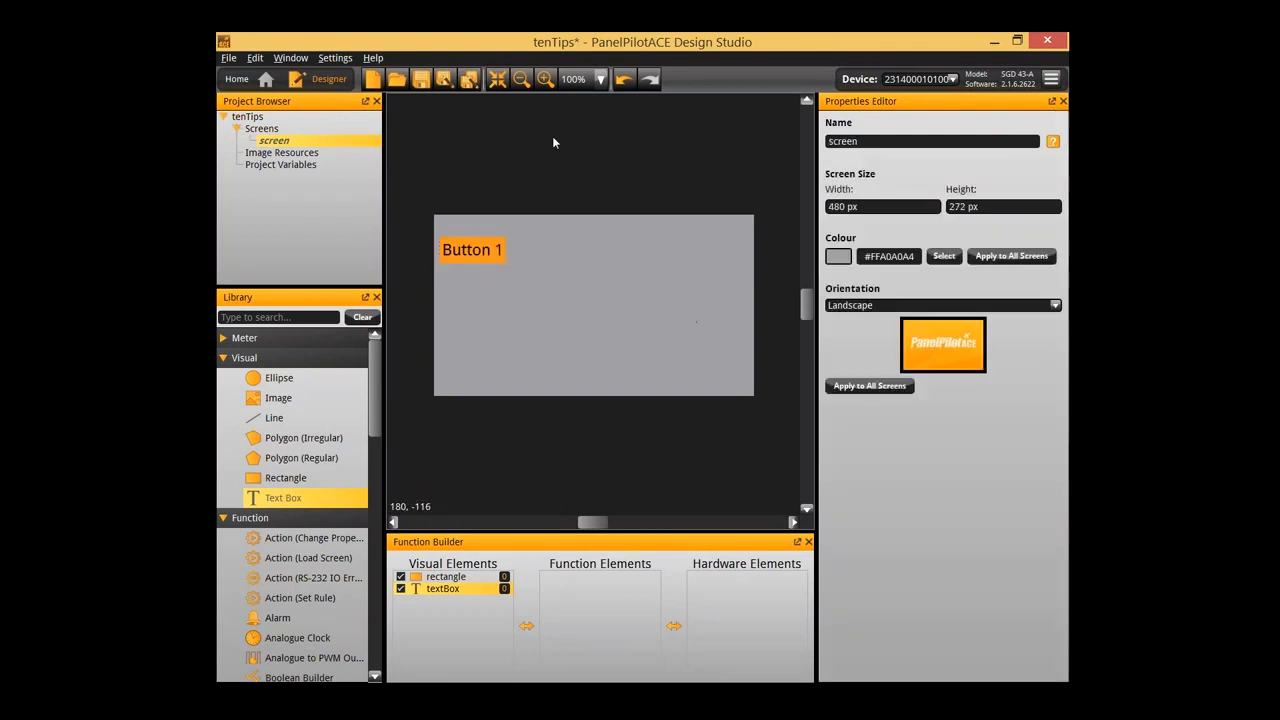
Duplicate the rectangle and its label twice, and move the middle copy up to about X 183, Y 37 px
click(468, 250)
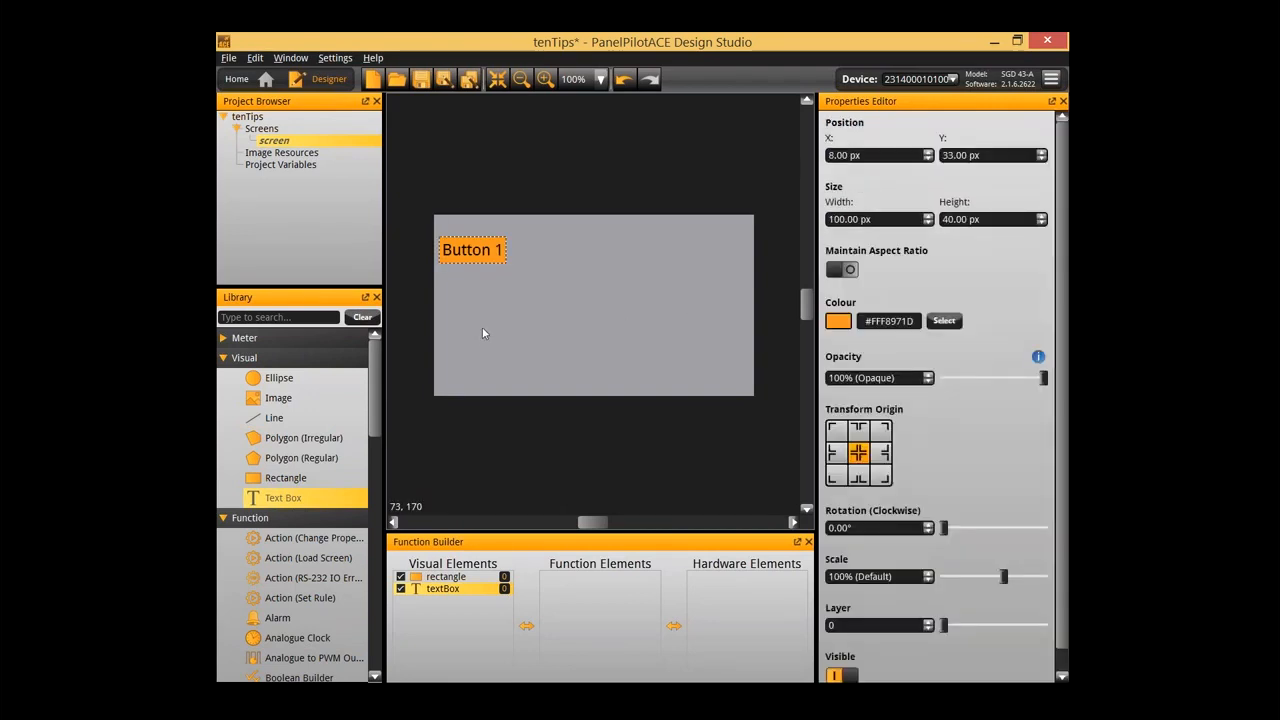
key(ctrl+v)
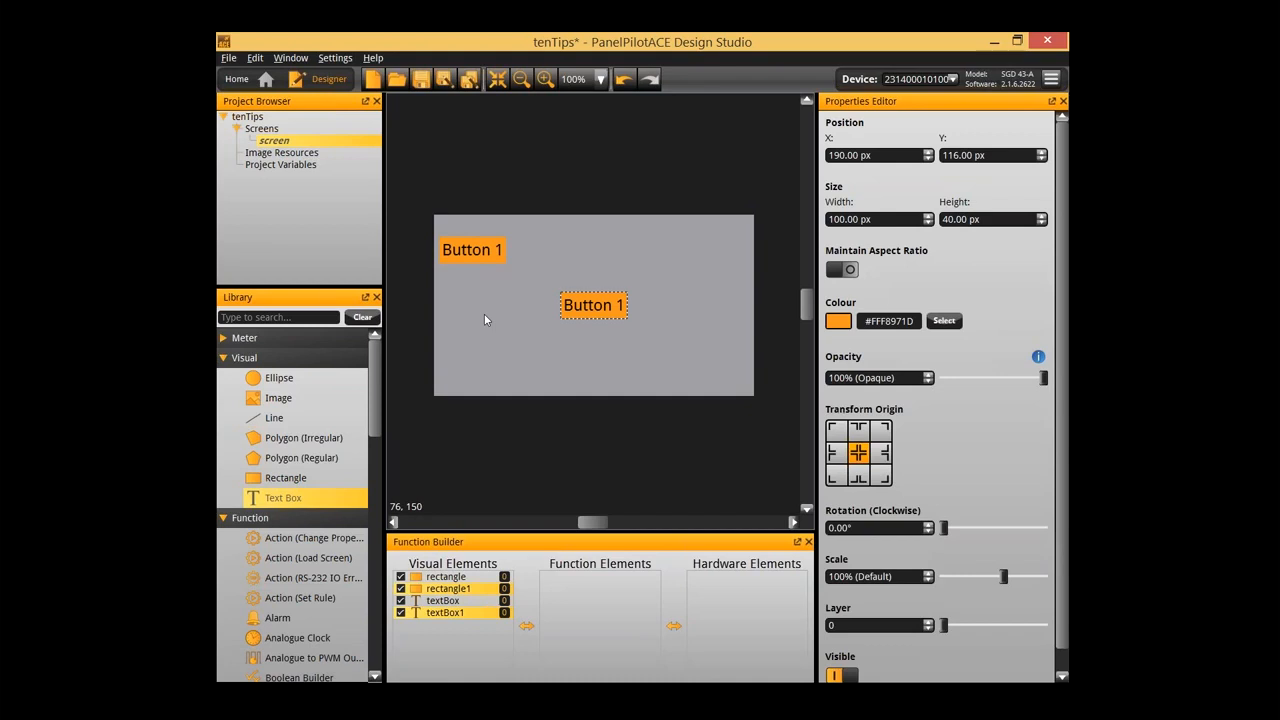
key(ctrl+v)
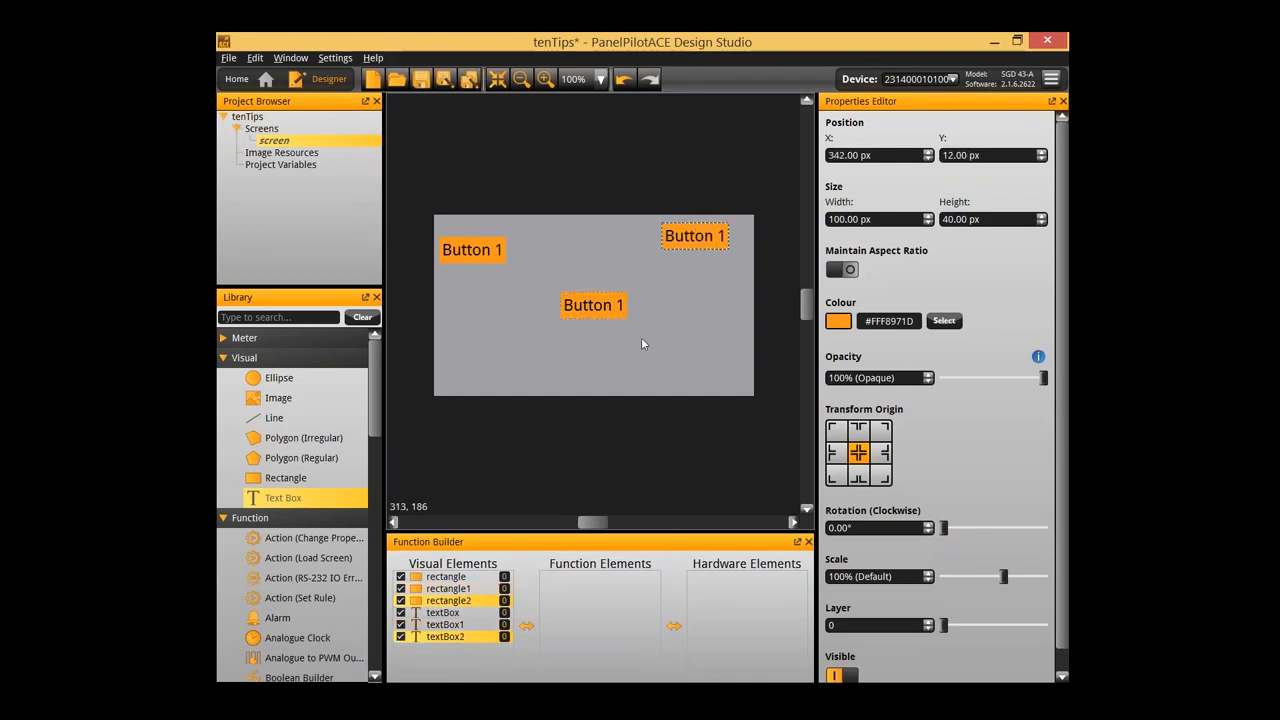
drag(600, 303, 595, 250)
click(636, 290)
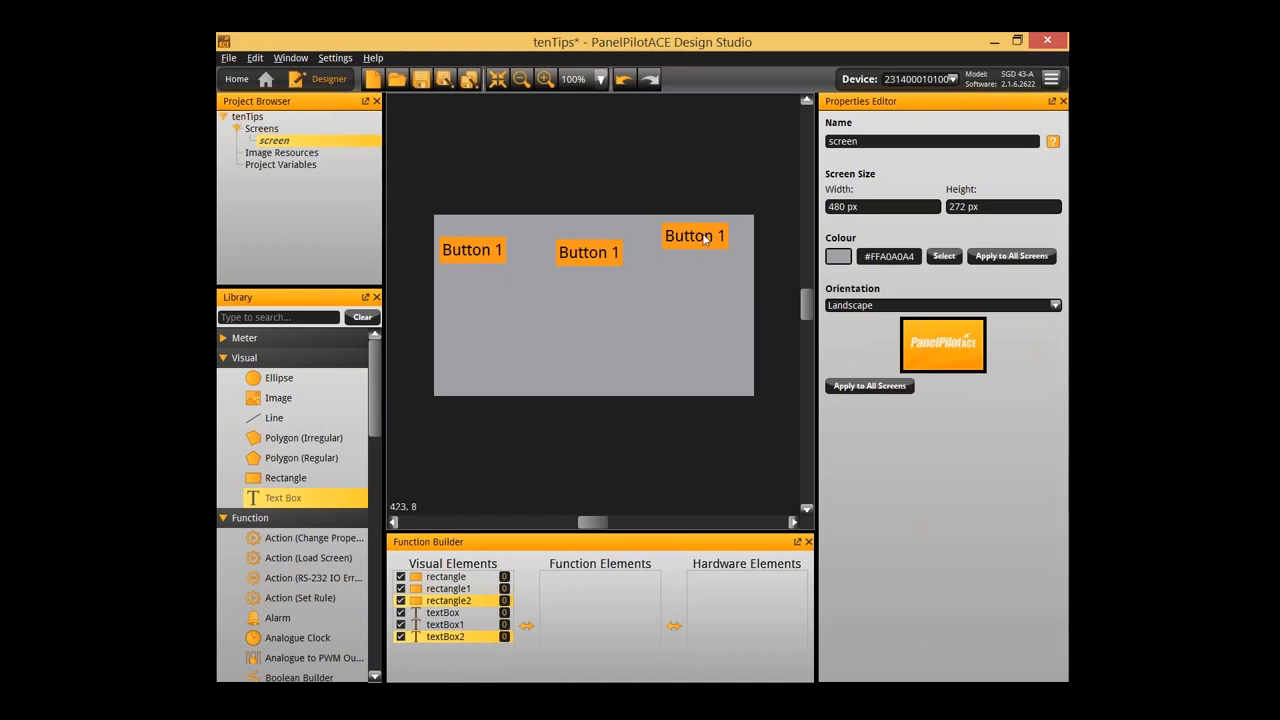
Relabel the middle copy as "Button 2" and the other copy as "Button 3"
click(613, 251)
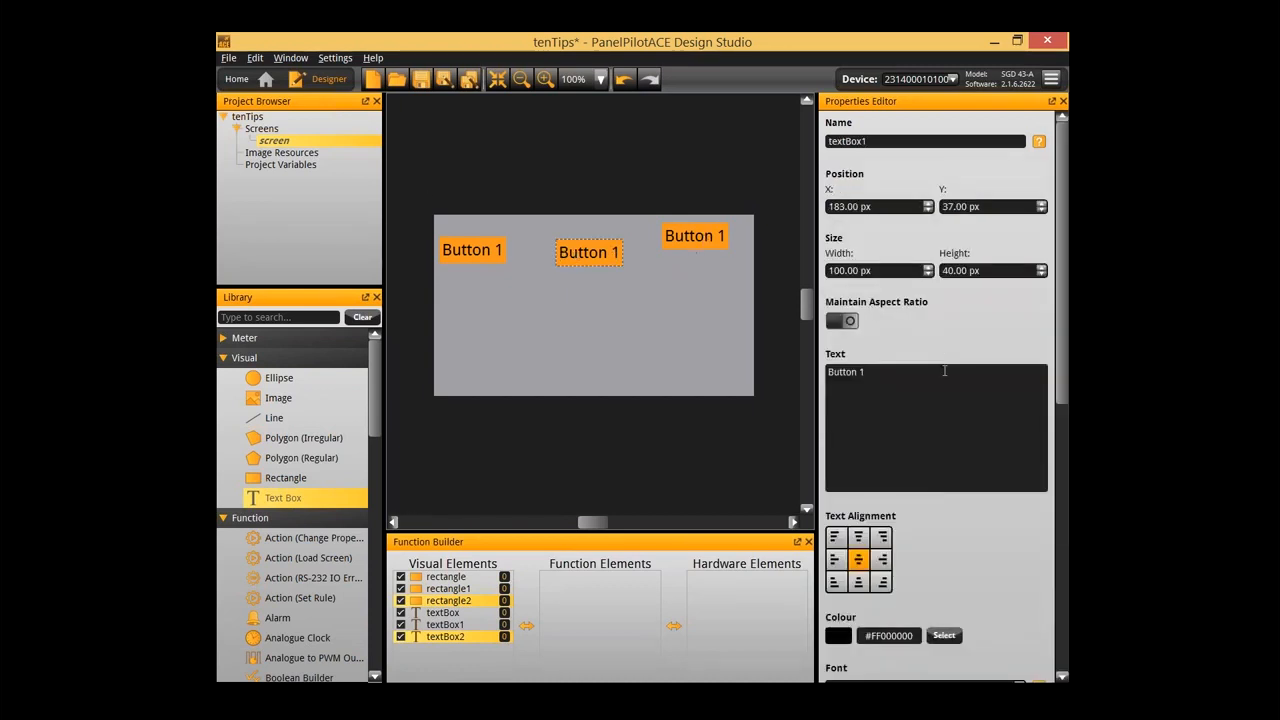
key(BackSpace)
text(2)
click(703, 262)
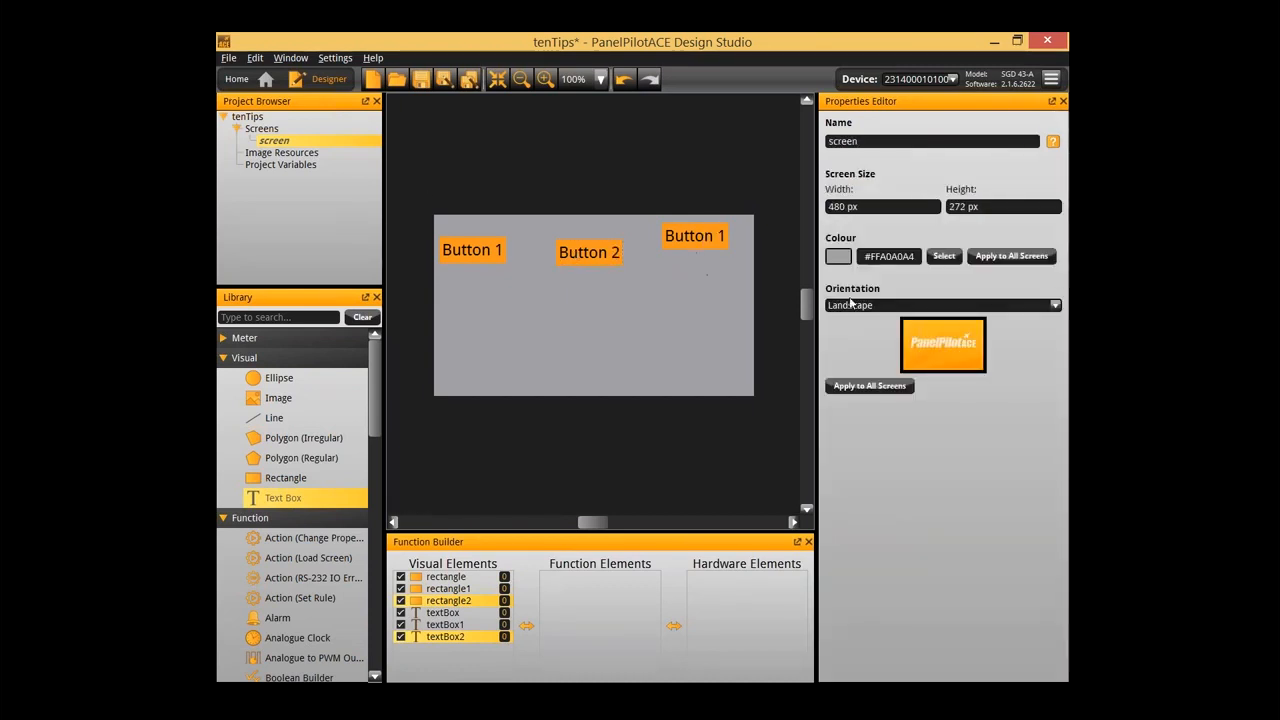
click(702, 243)
click(950, 392)
key(BackSpace)
text(3)
click(547, 354)
Group the rectangle and text box of each of the three buttons into its own group
click(470, 258)
right_click(466, 251)
click(530, 386)
click(590, 263)
right_click(590, 263)
click(652, 401)
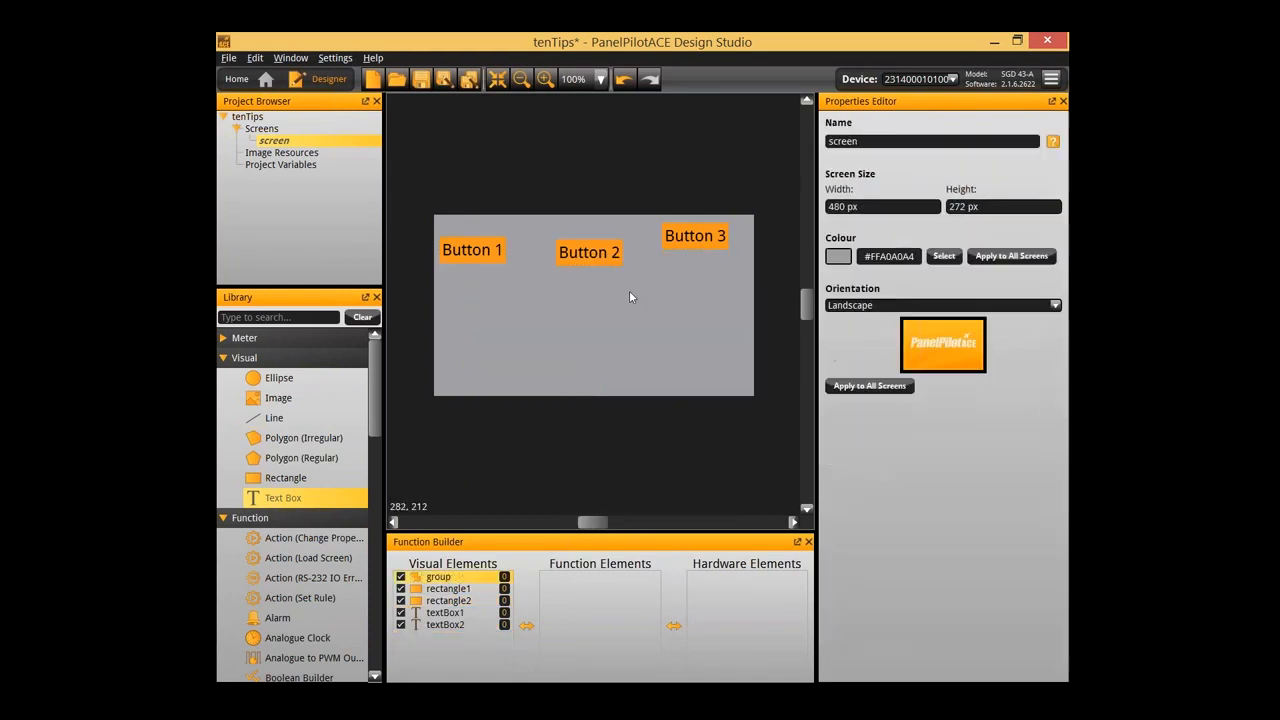
click(700, 240)
right_click(704, 240)
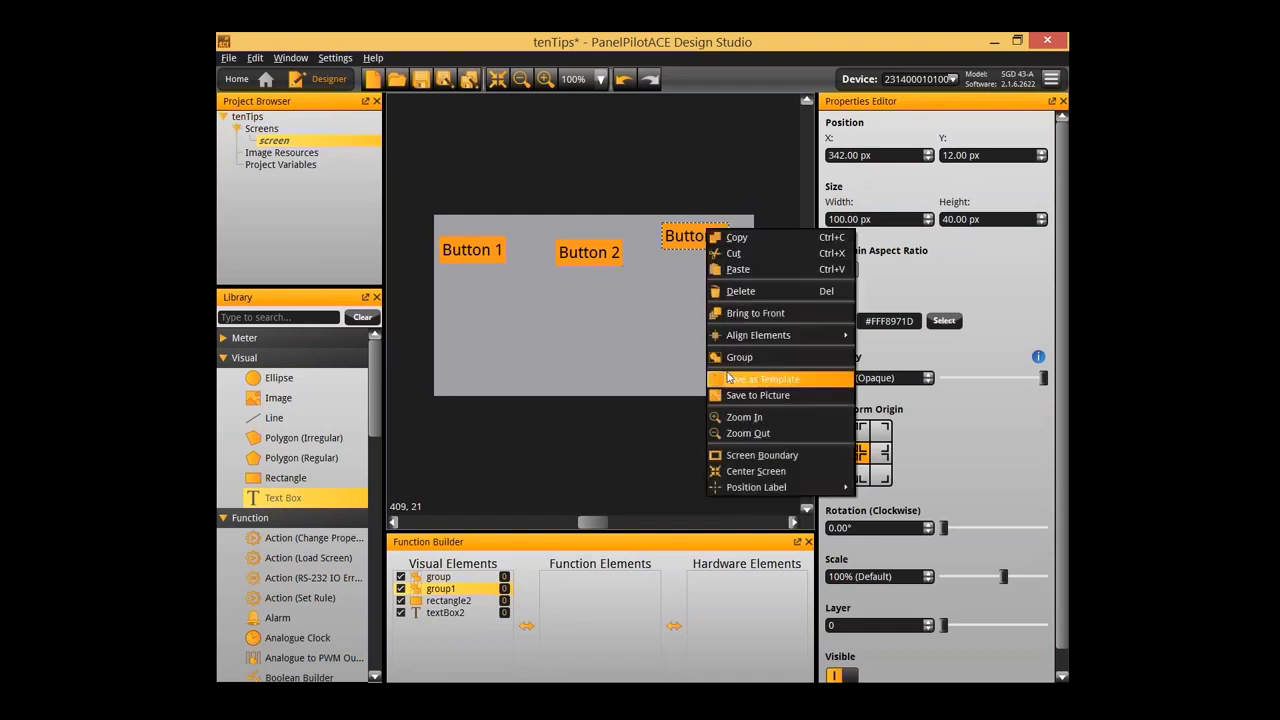
click(766, 374)
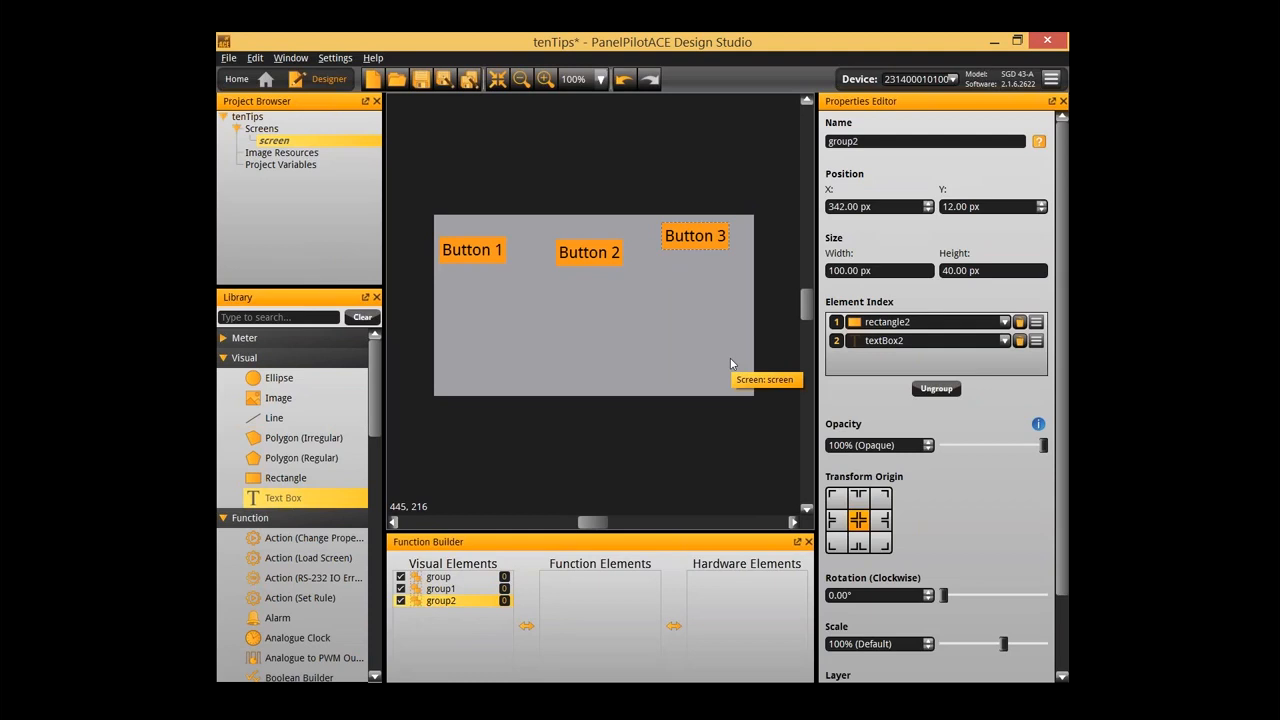
Move Button 1 to the top-left corner of the grey screen and Button 3 to its top-right corner
drag(470, 286, 478, 228)
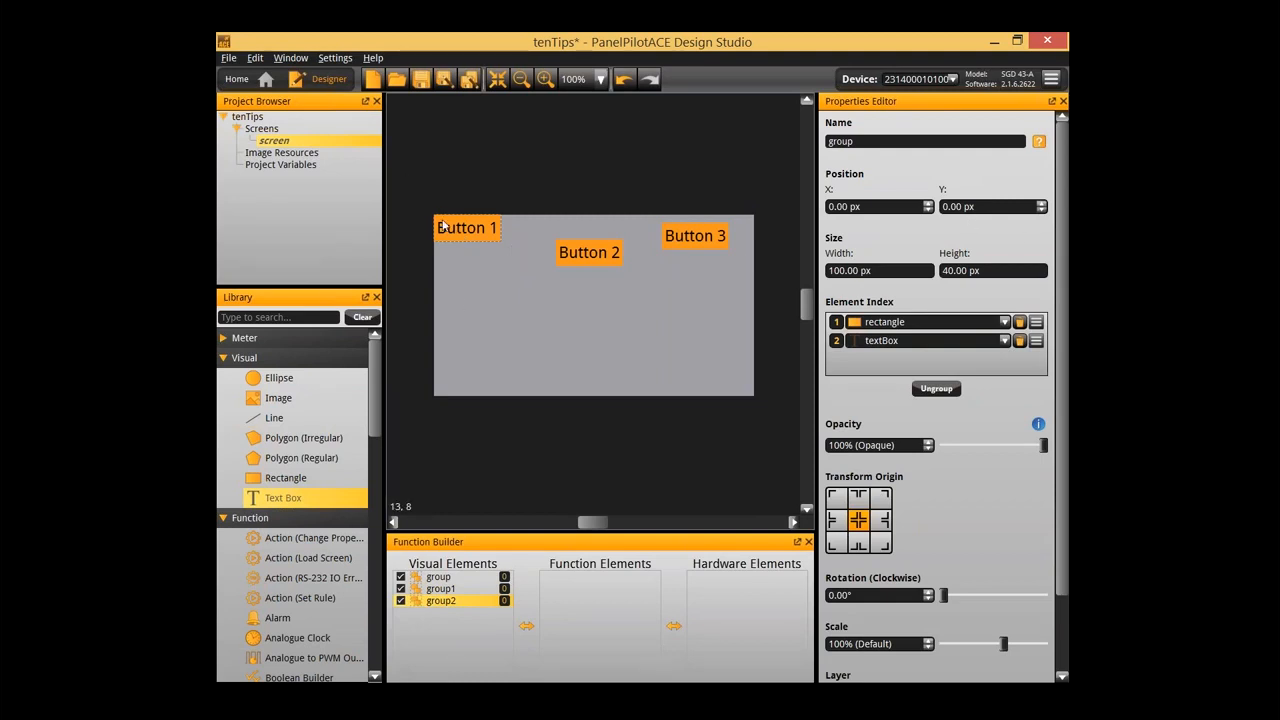
drag(690, 240, 730, 224)
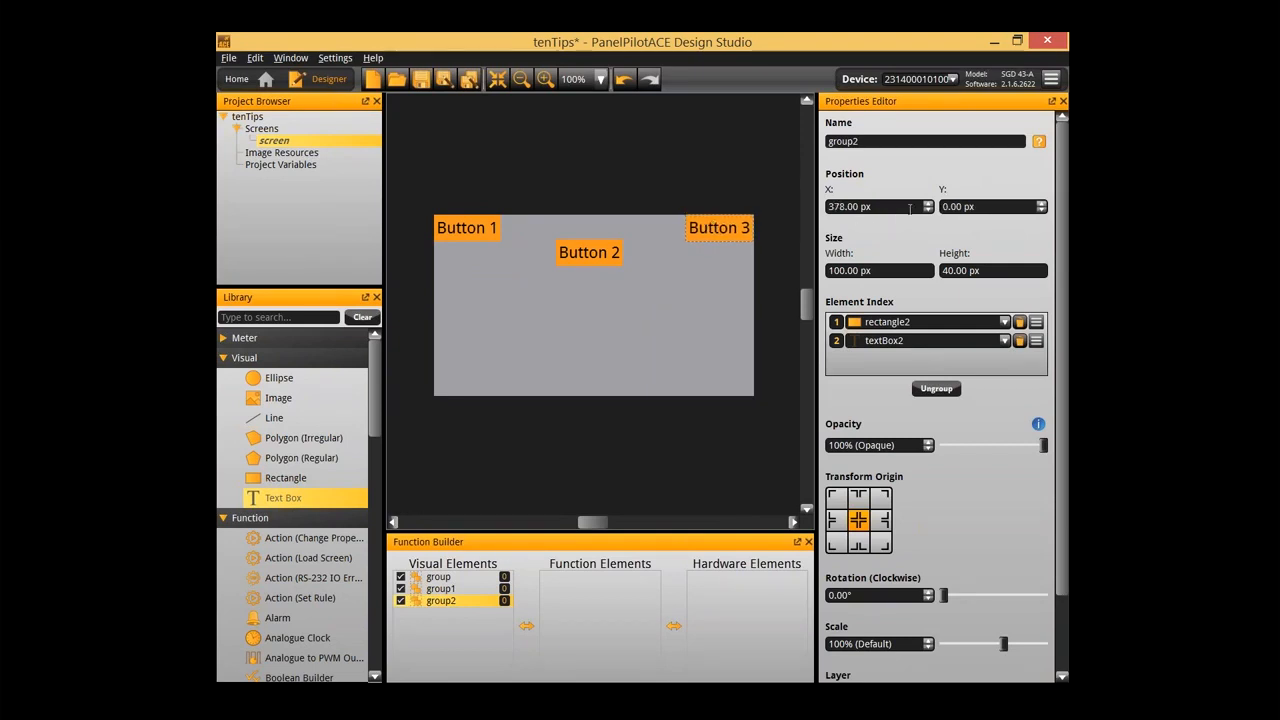
click(689, 292)
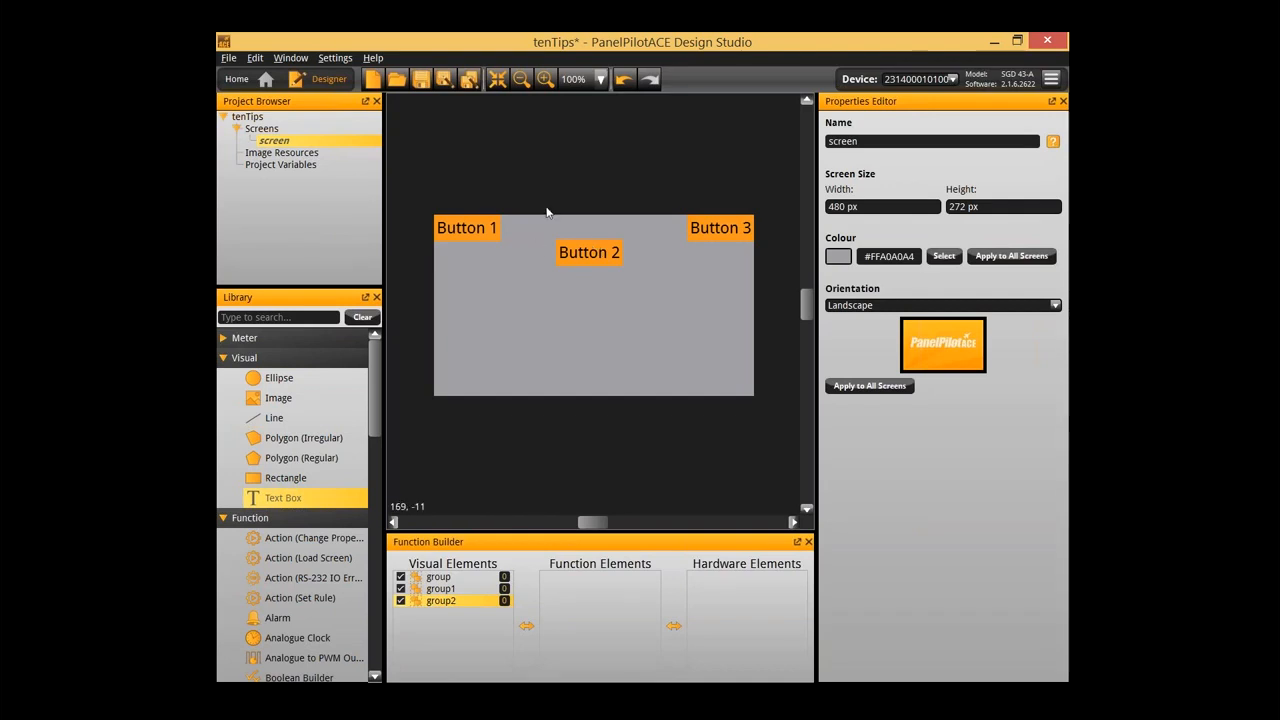
Bring all three button groups level with each other using Align Vertical Centre
click(596, 257)
drag(392, 198, 730, 275)
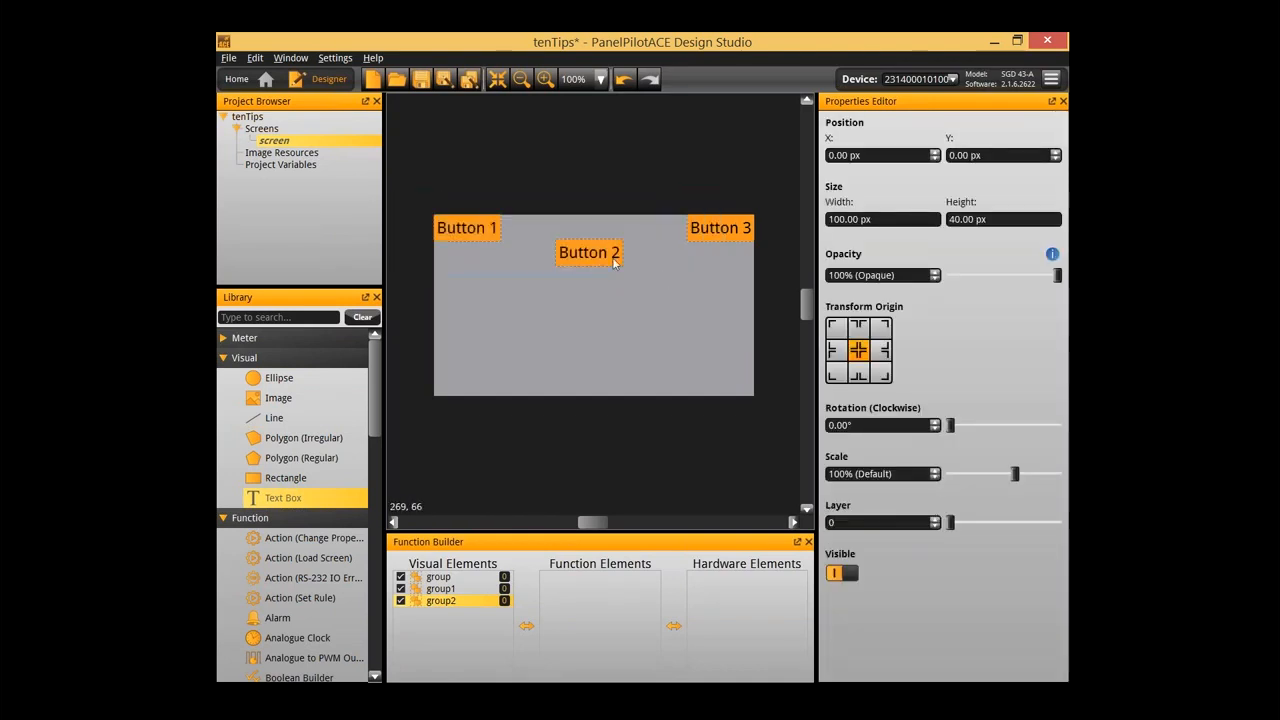
right_click(613, 258)
mouse_move(658, 346)
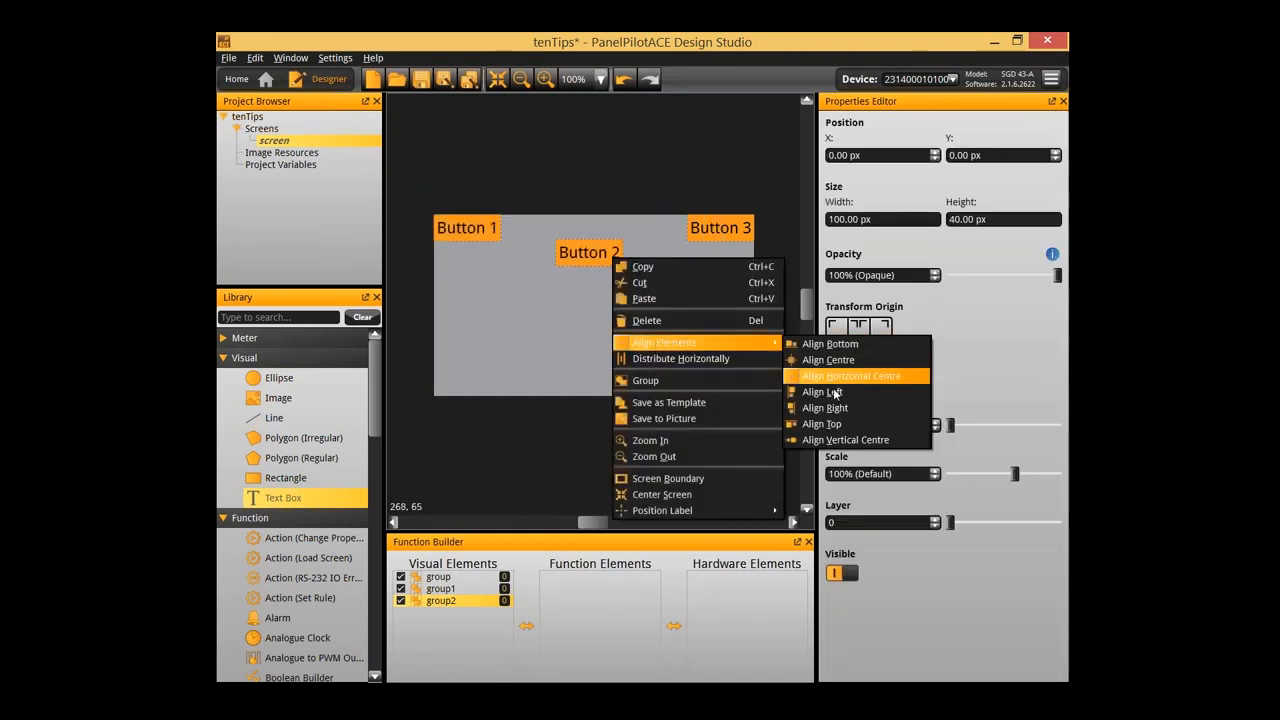
click(845, 441)
click(610, 295)
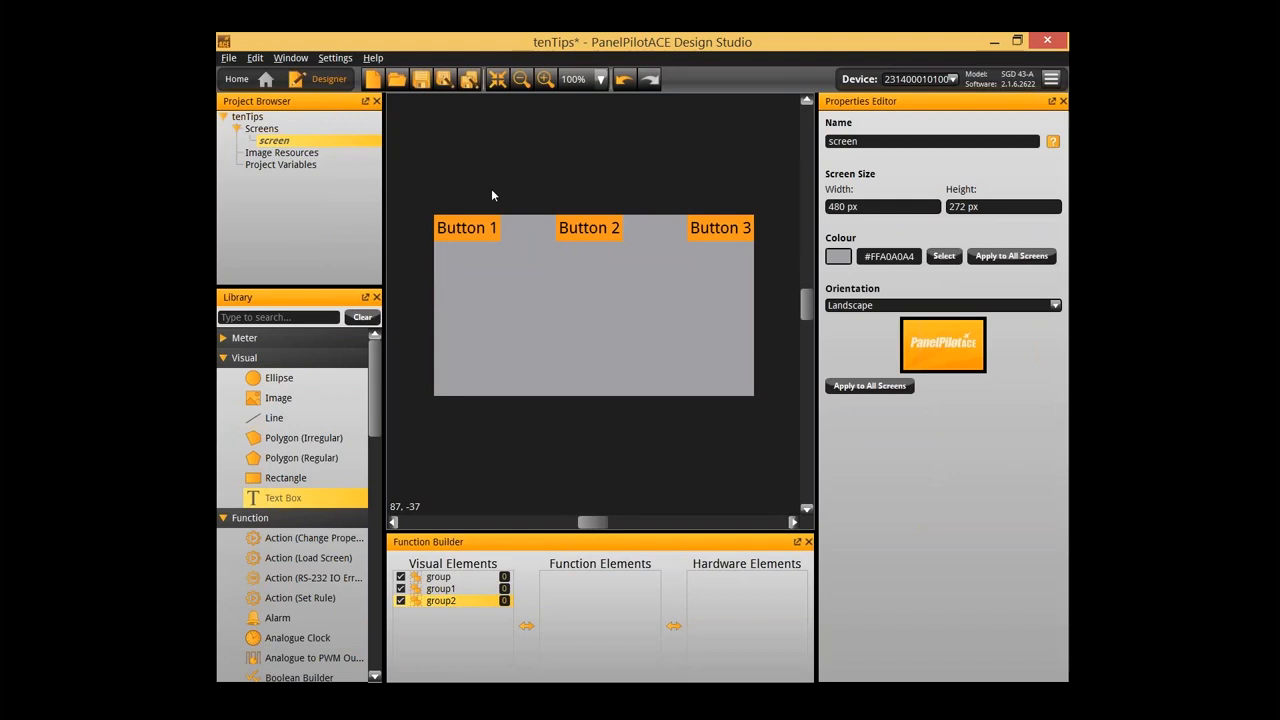
Space the three buttons evenly across the screen with Distribute Horizontally
drag(465, 200, 757, 254)
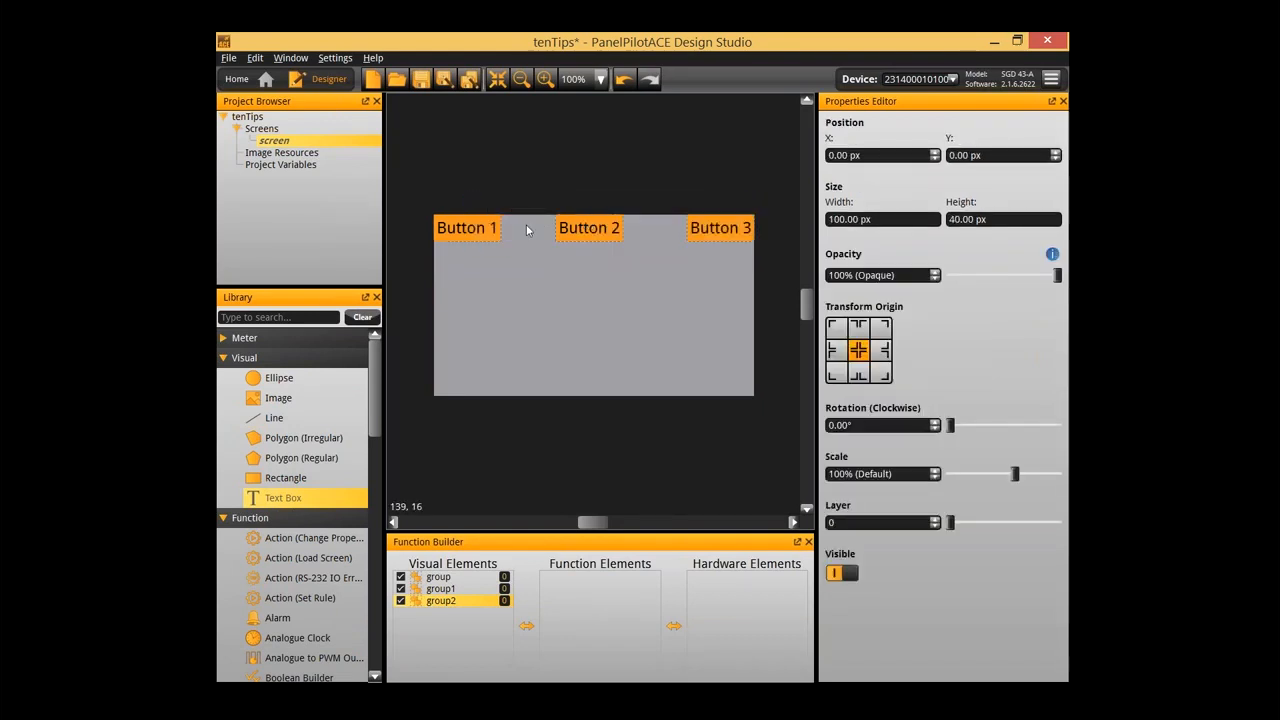
right_click(591, 226)
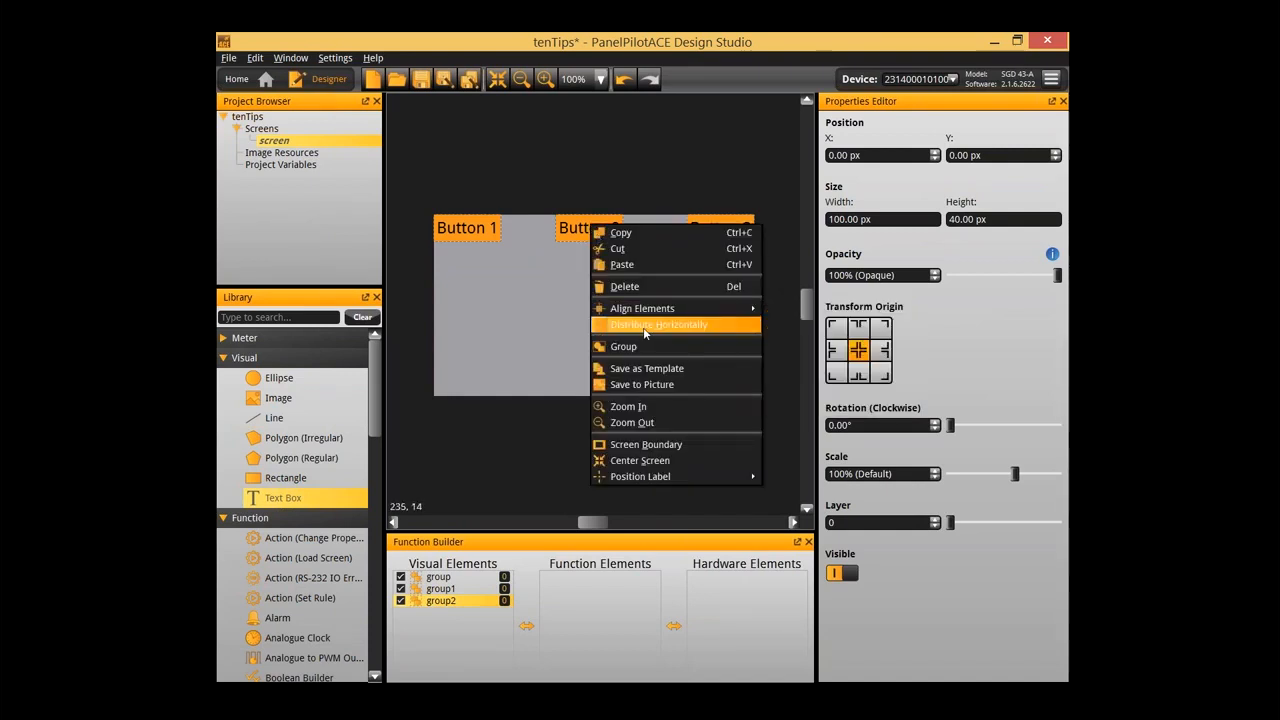
click(644, 325)
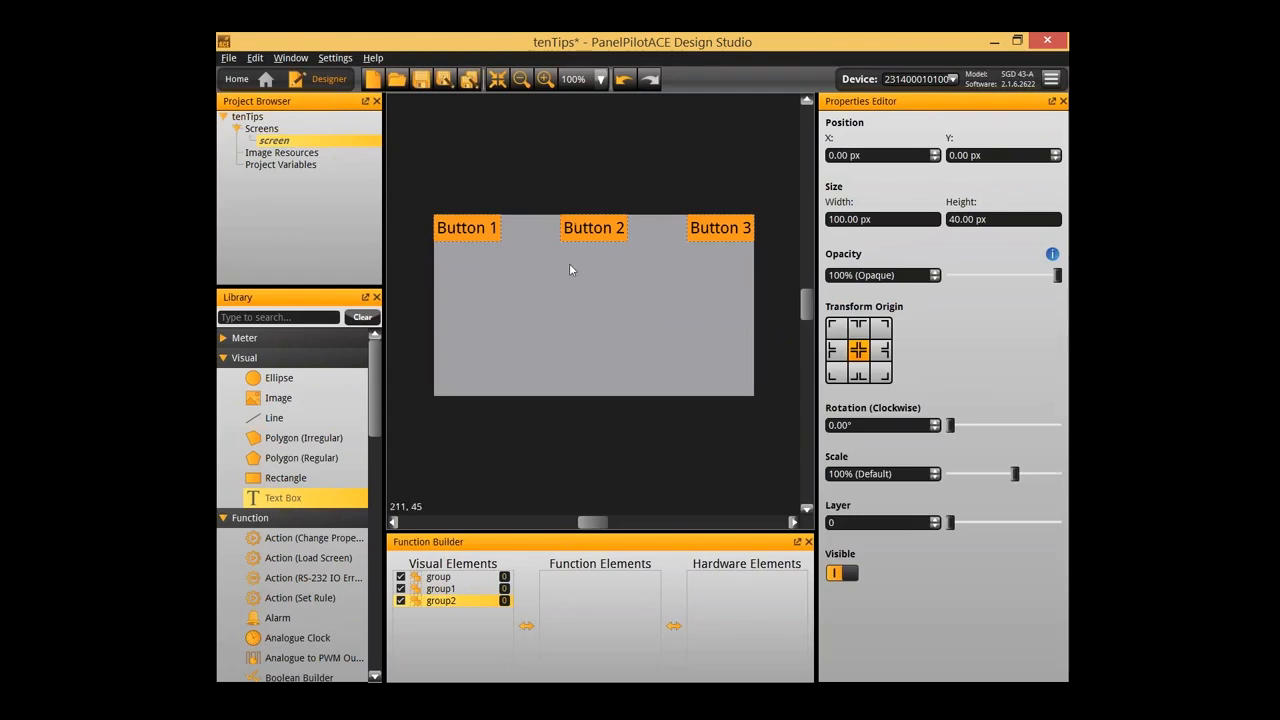
click(522, 236)
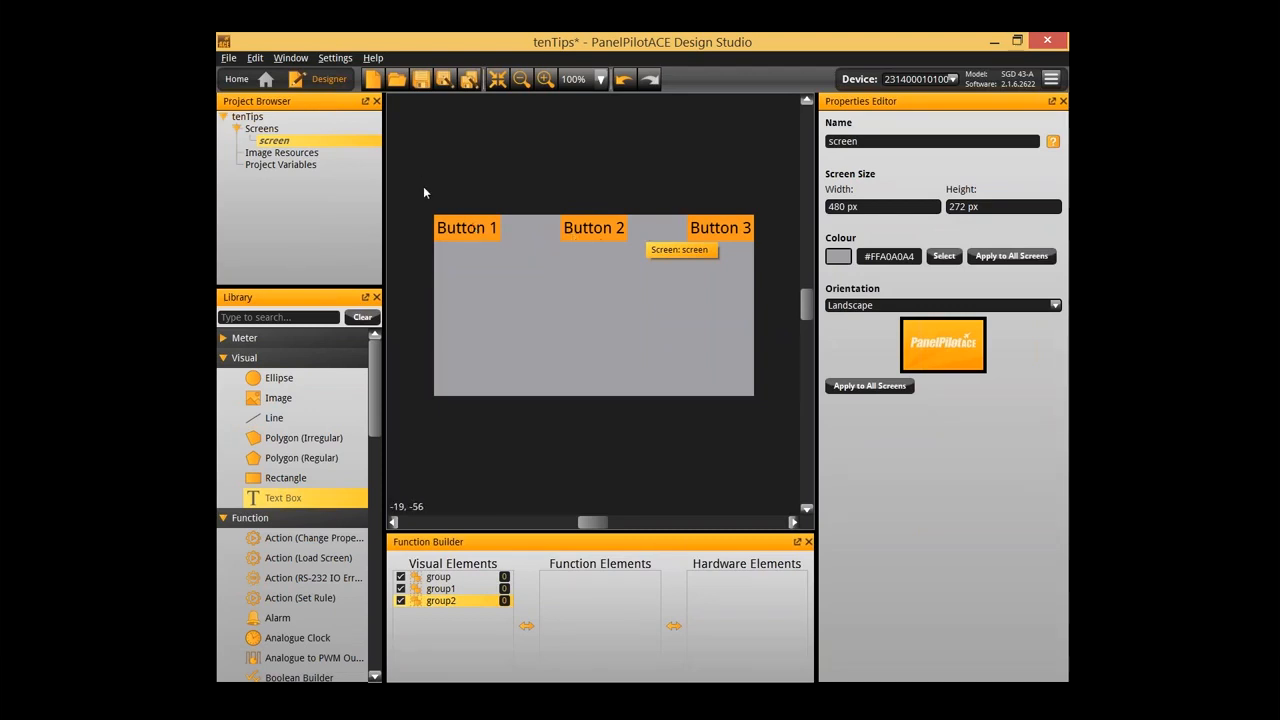
Select the three buttons one after another as a multiple selection and examine the commands available for them
drag(423, 193, 673, 280)
click(525, 249)
click(598, 234)
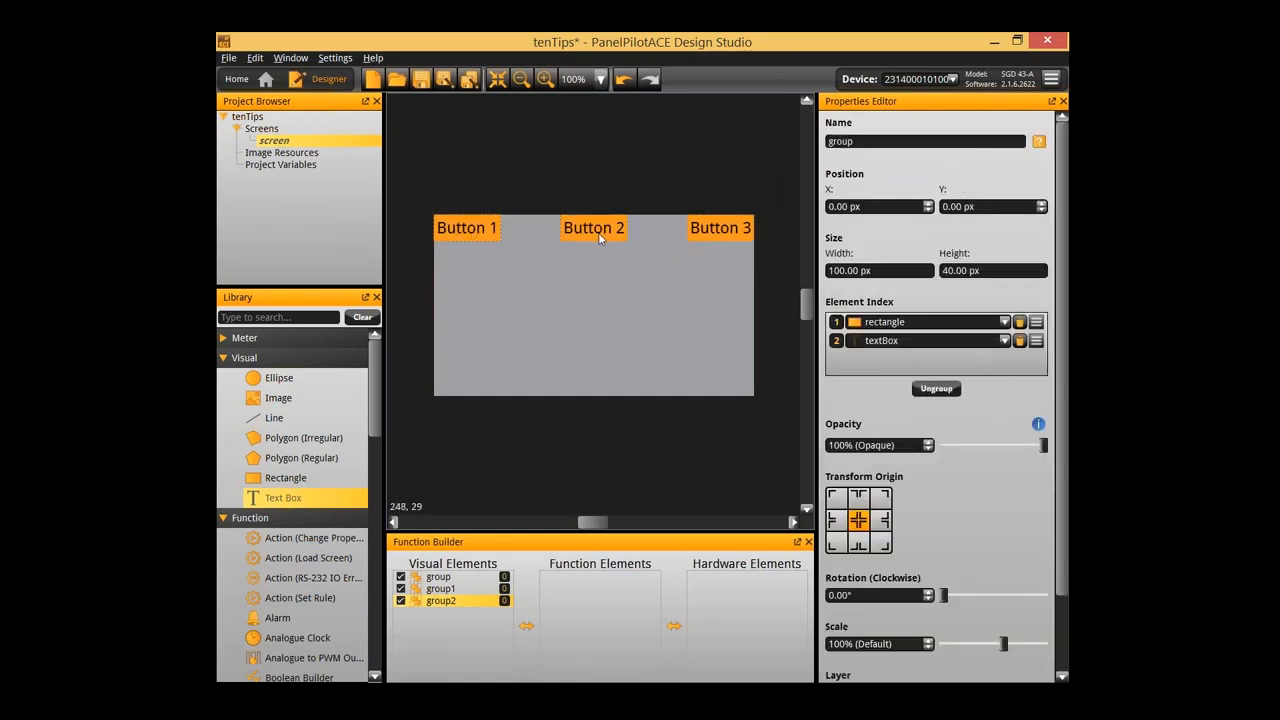
shift+click(725, 228)
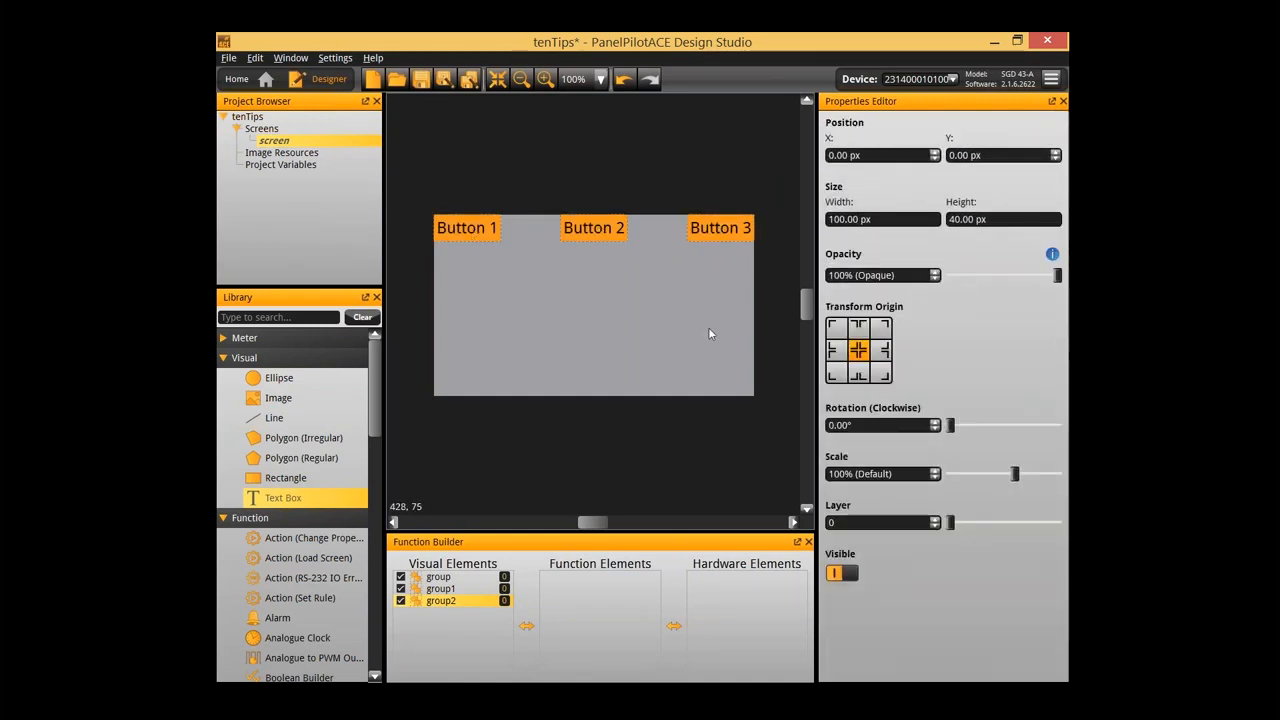
right_click(714, 227)
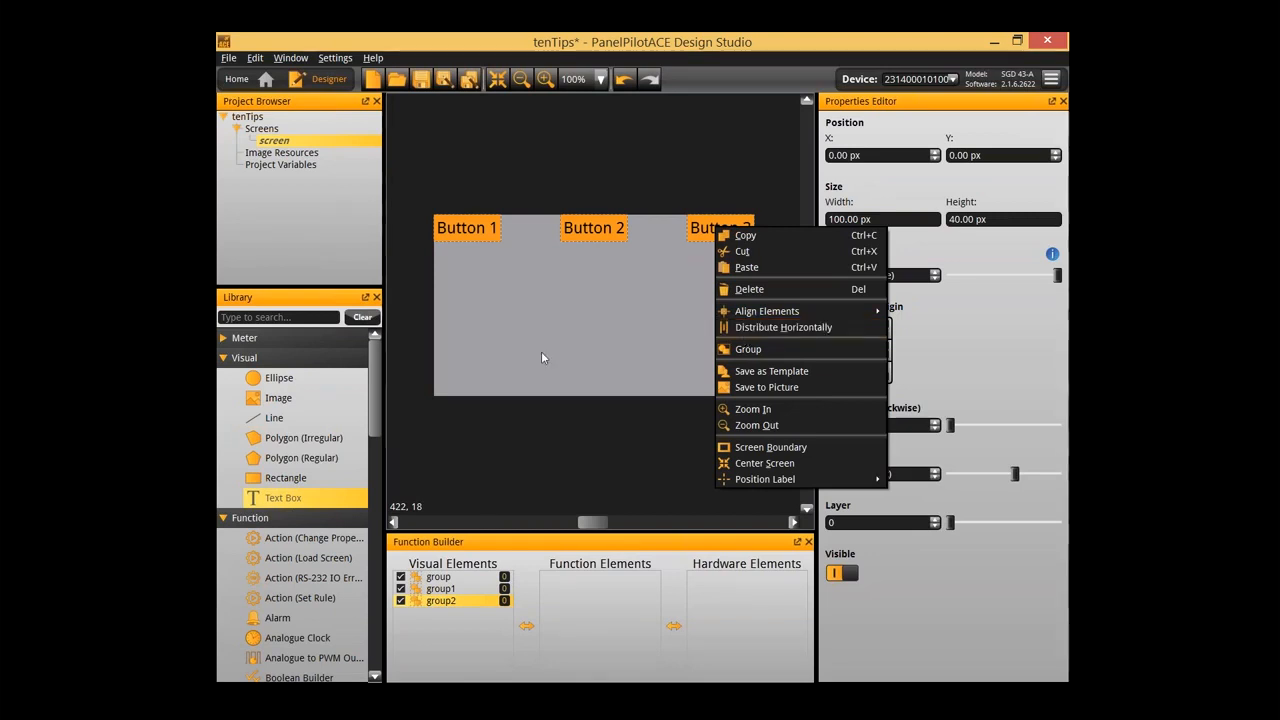
click(596, 296)
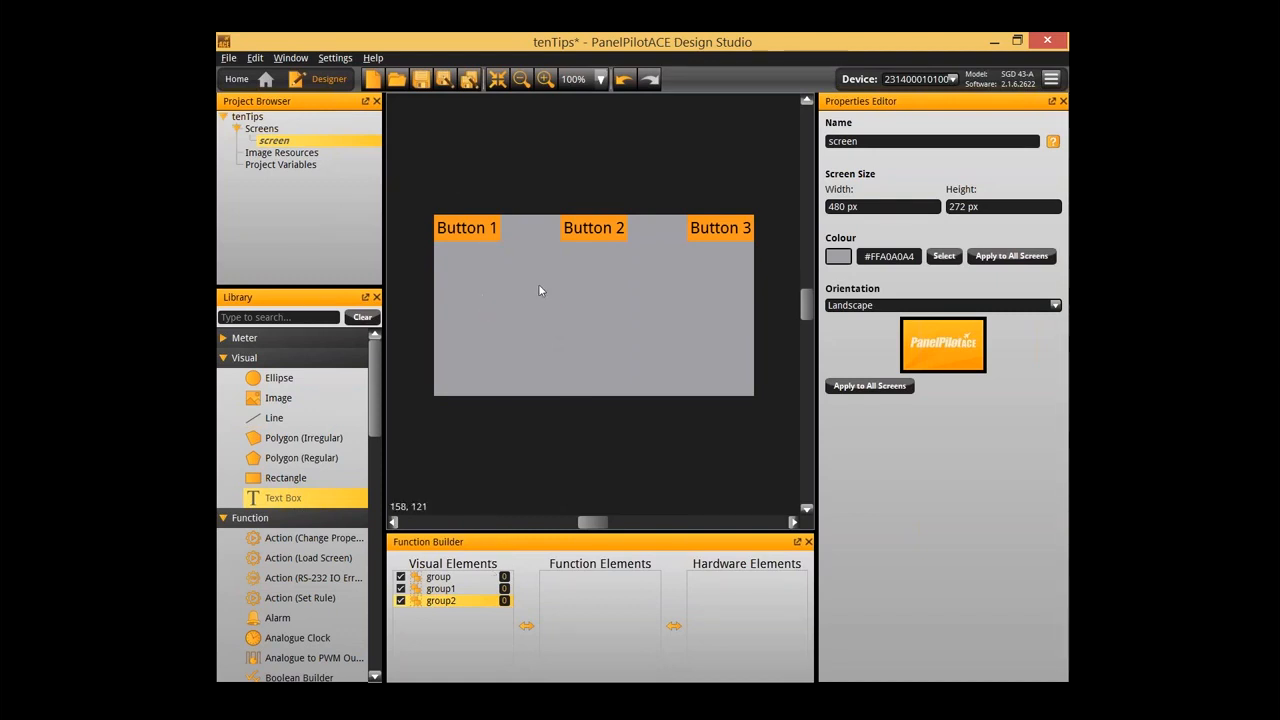
Set the layer of all three button groups to 1 in one multiple selection and check the layer on Button 2
drag(446, 158, 770, 256)
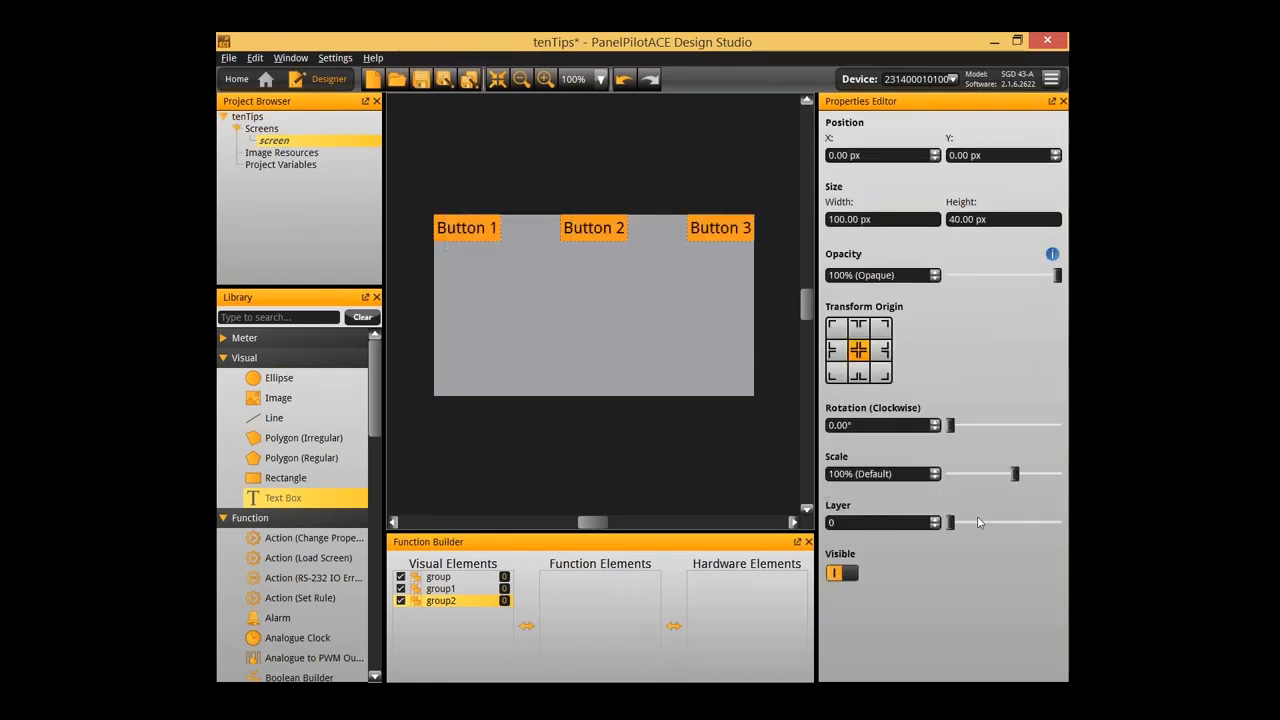
click(935, 519)
click(673, 292)
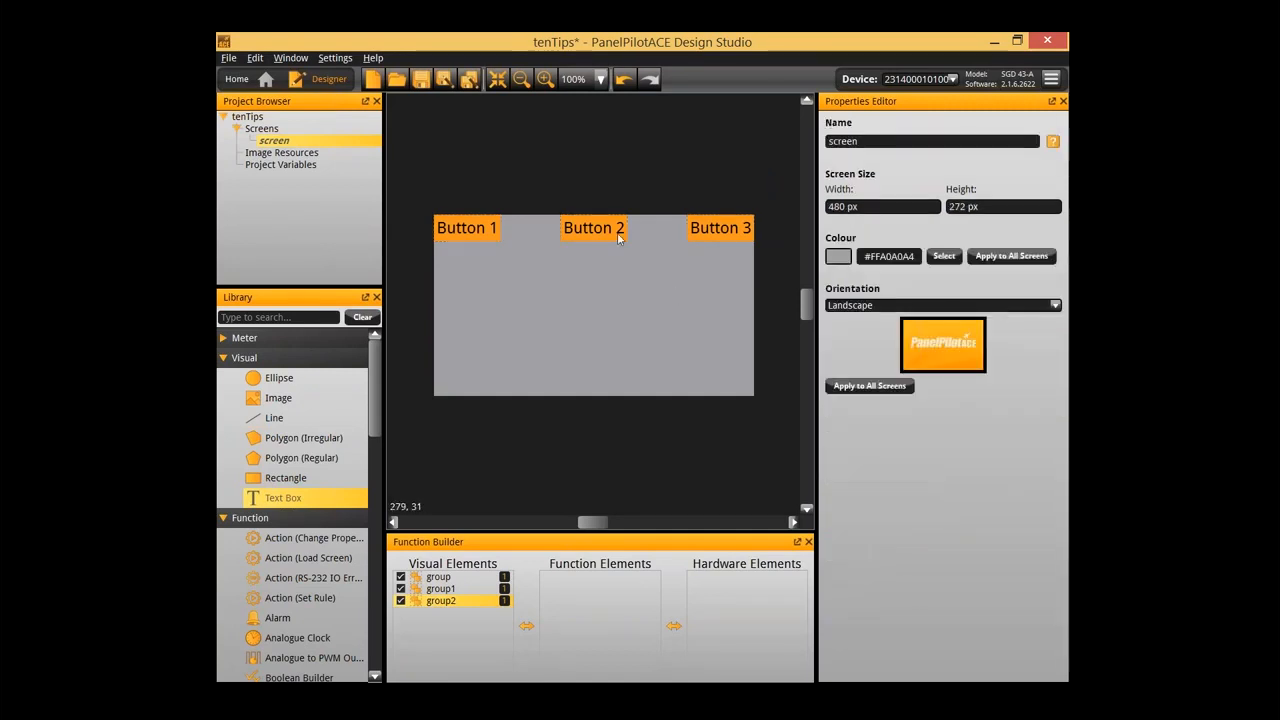
click(617, 232)
scroll(975, 535, down, 1)
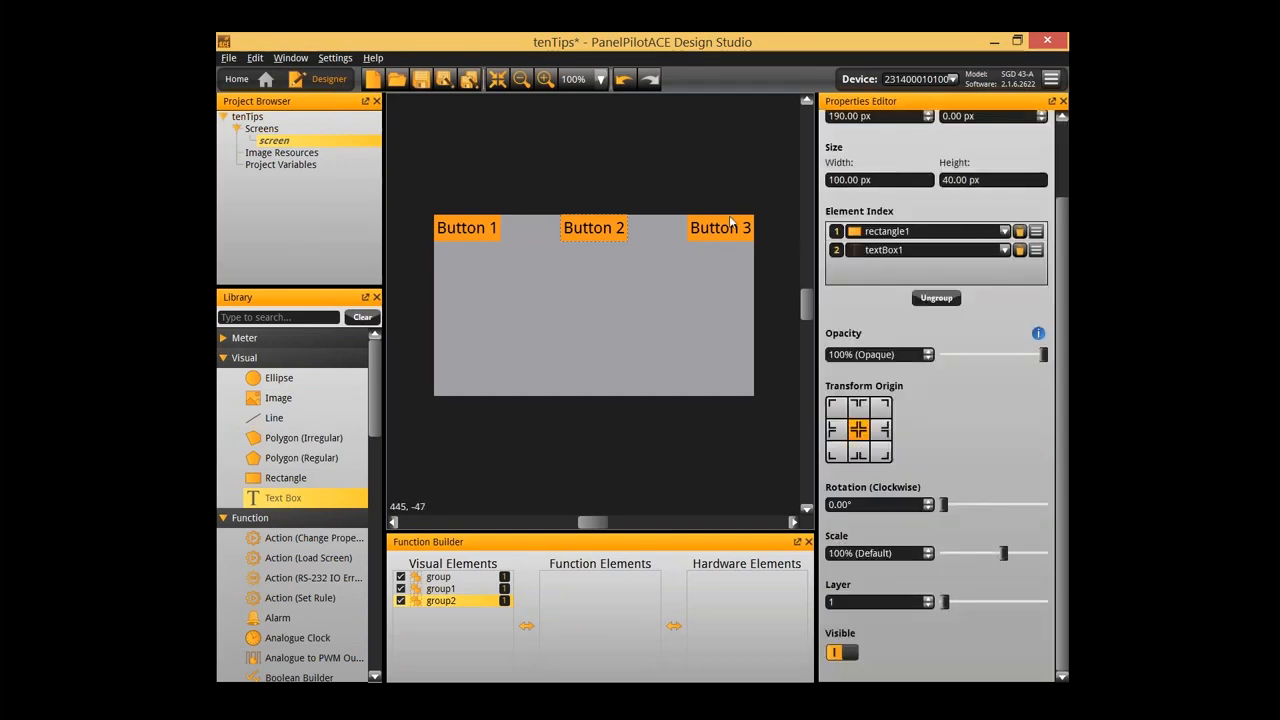
click(707, 350)
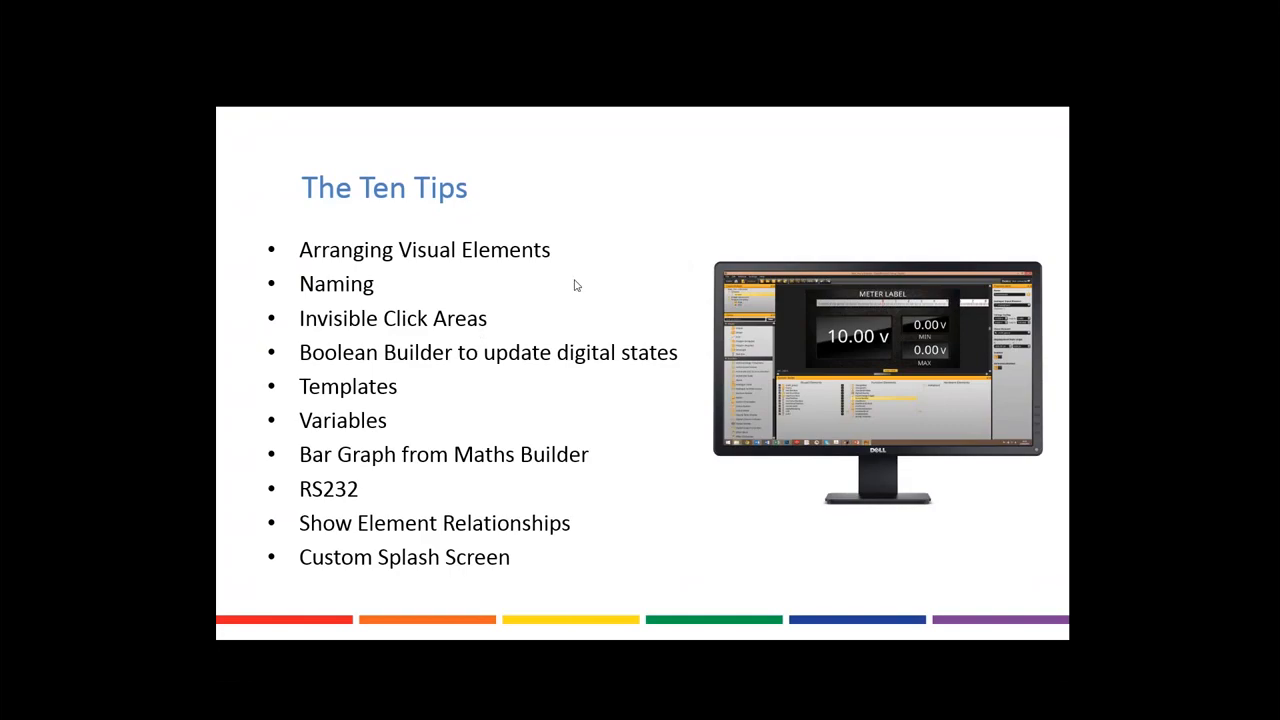
Switch to PanelPilotACE Design Studio and rename Button 1's group as group_button1
key(alt+Tab)
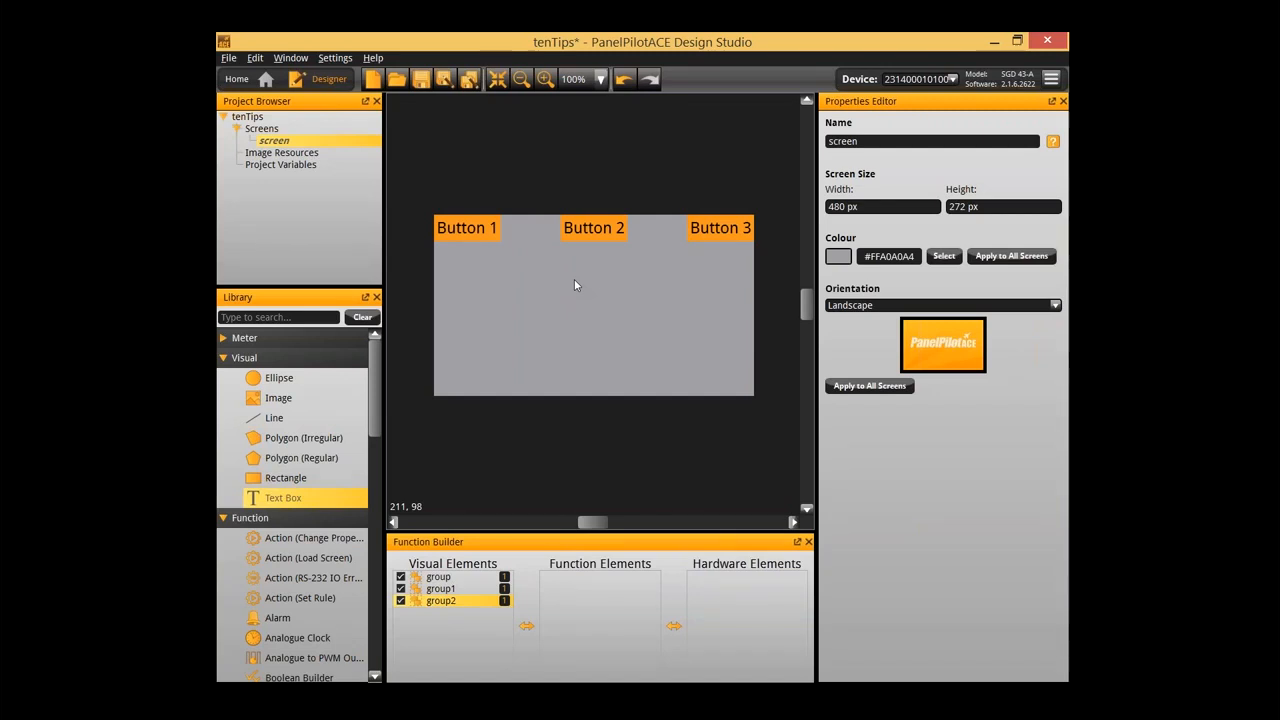
click(465, 577)
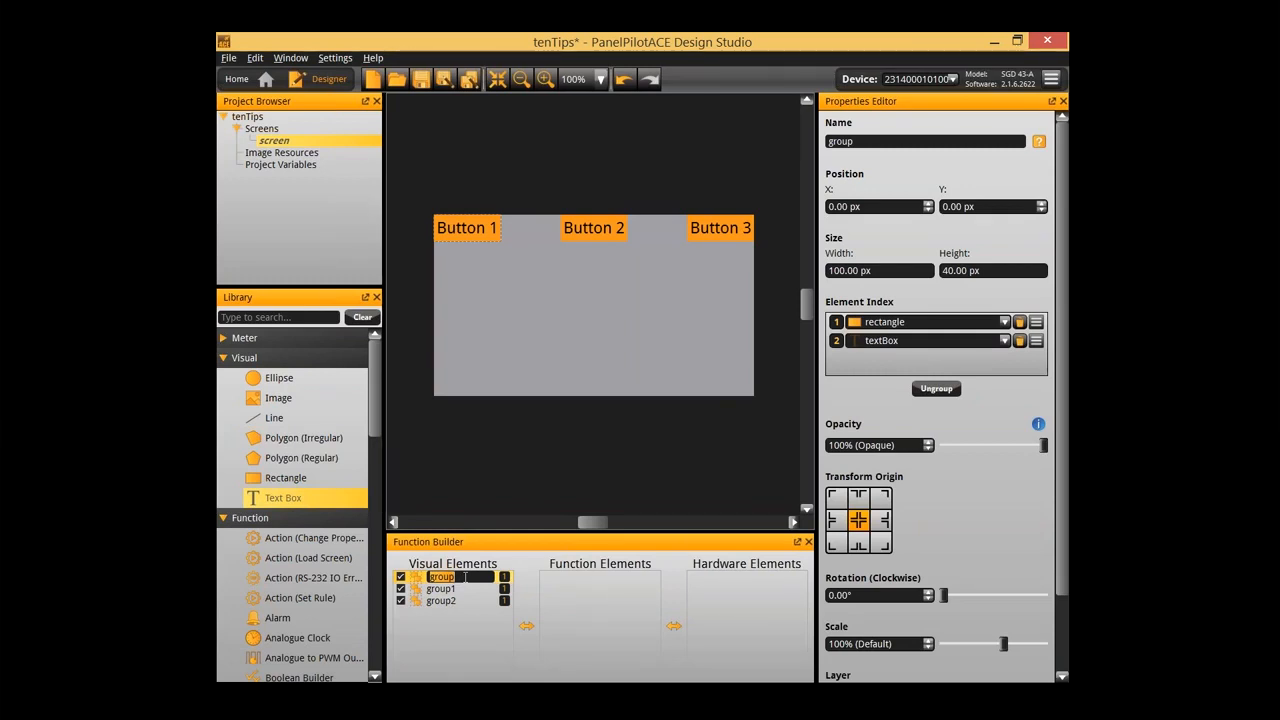
text(grpB)
key(BackSpace)
text(oup_button1)
key(Return)
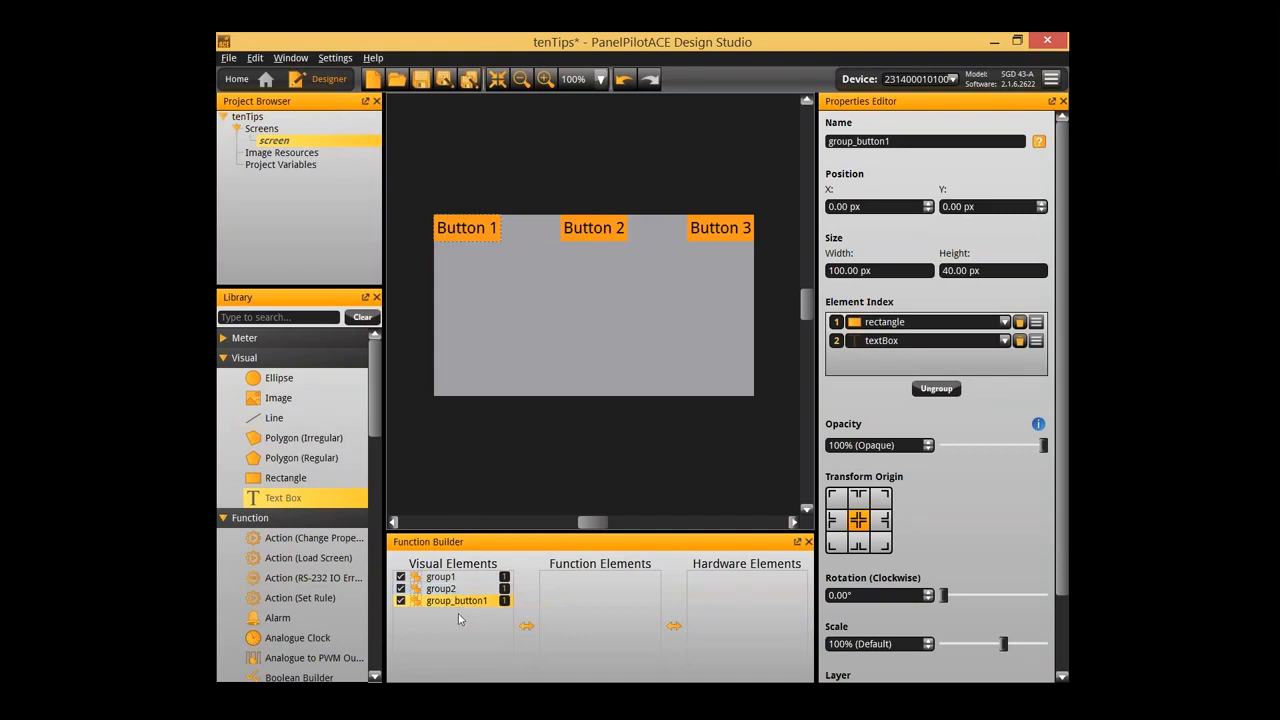
Rename group2 as group_button2 and group1 as group_button3 in the list of visual elements
double_click(448, 589)
text(gro)
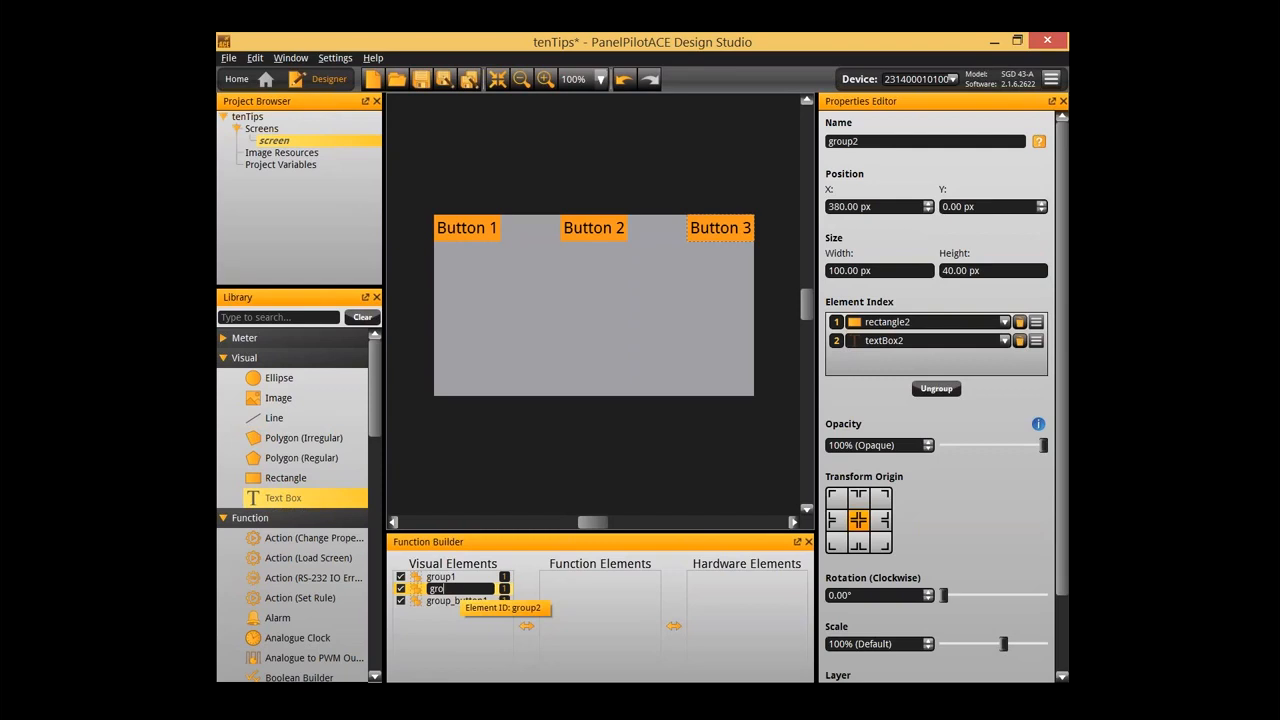
text(up_button2)
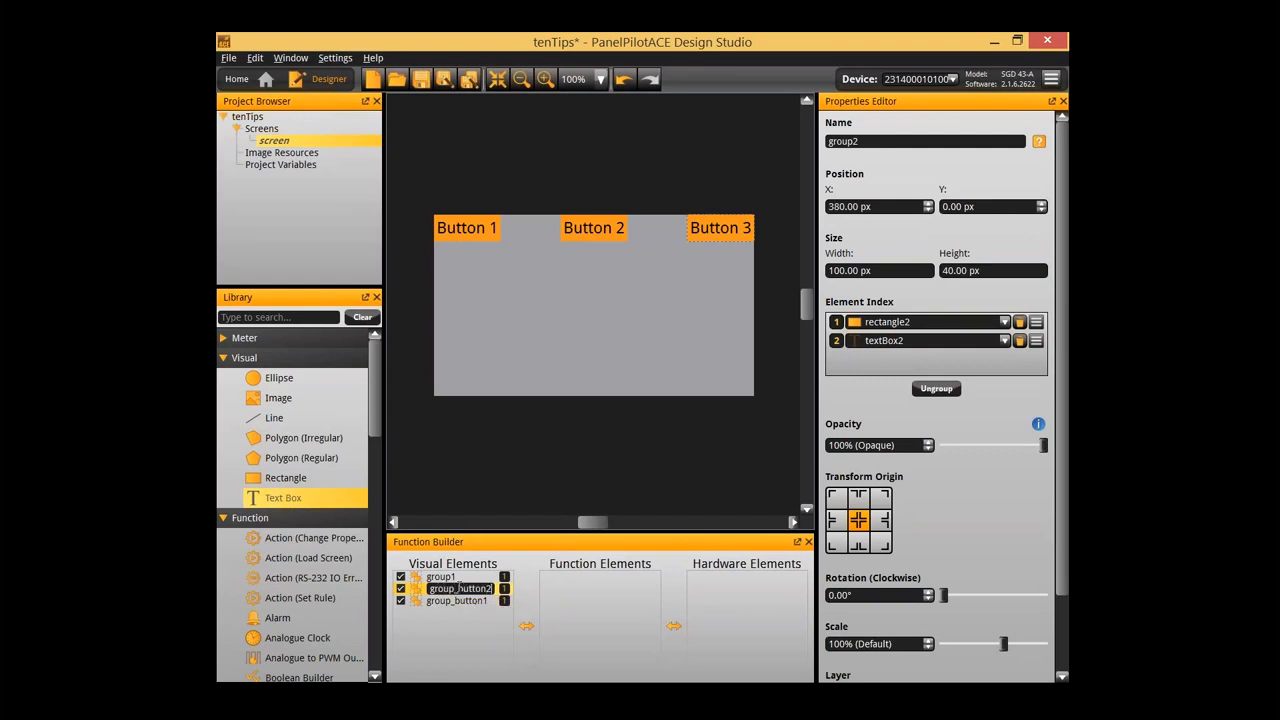
key(Return)
double_click(468, 577)
text(group_button3)
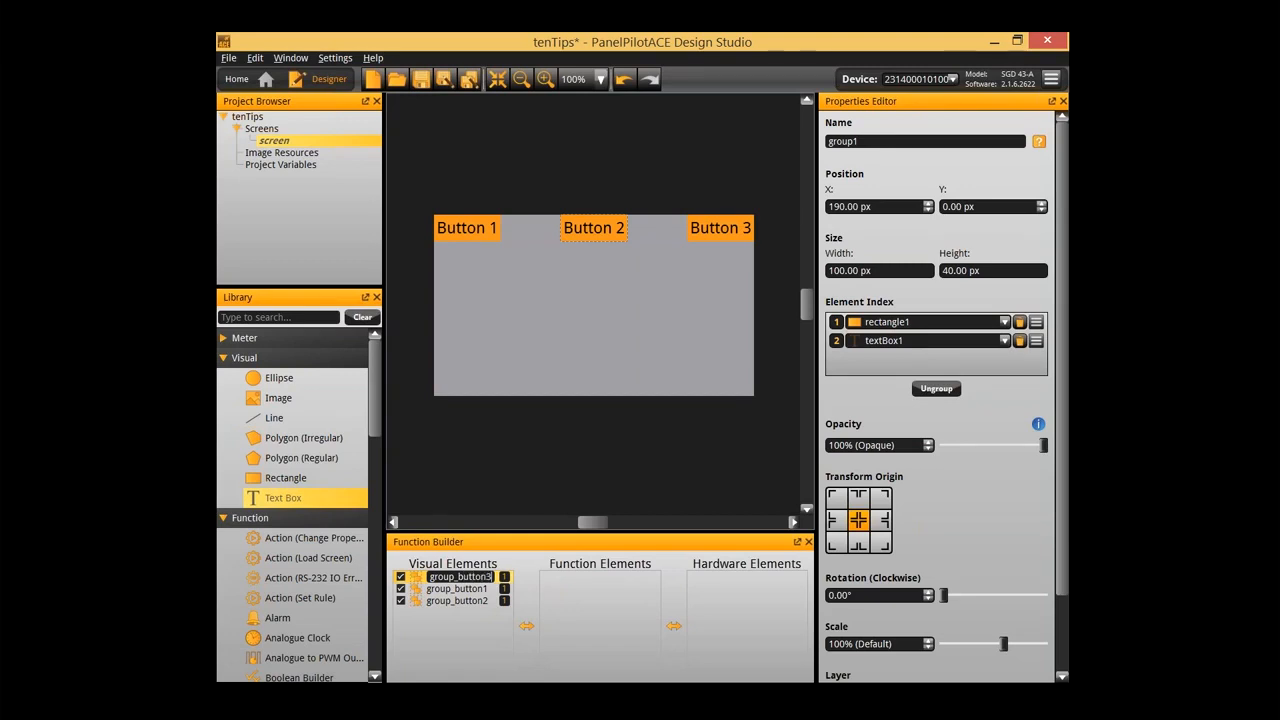
key(Return)
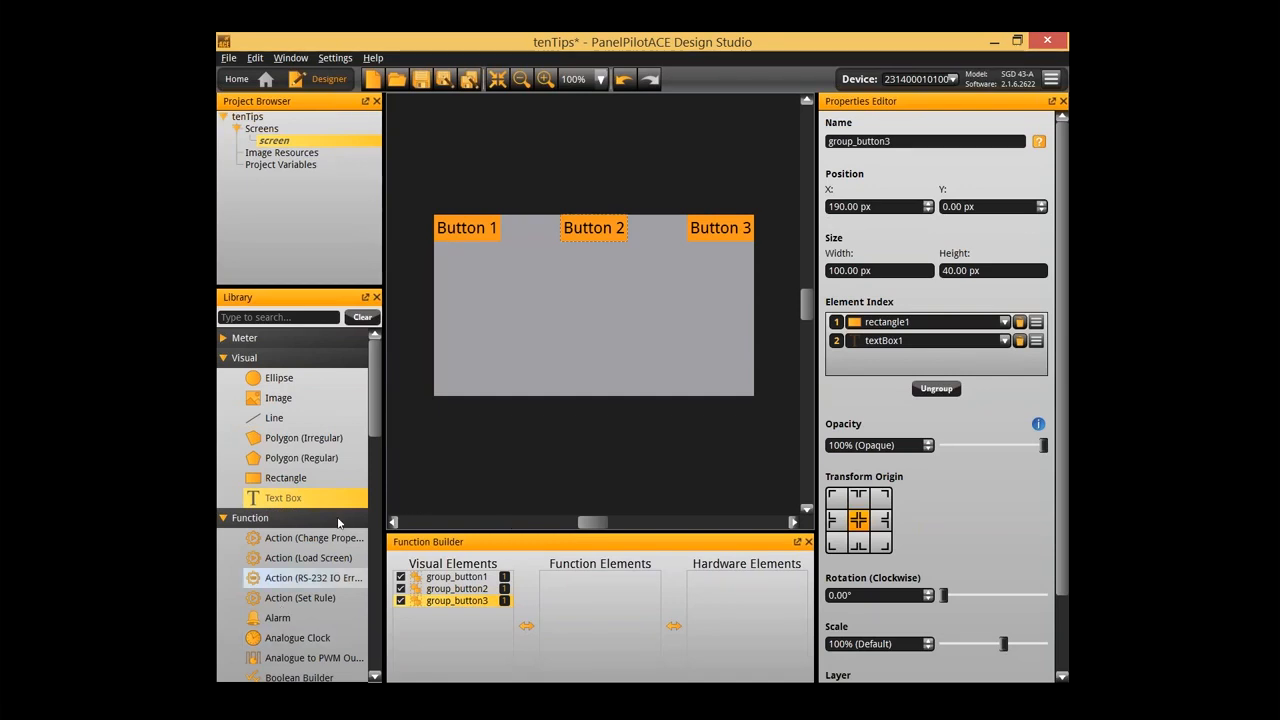
click(562, 362)
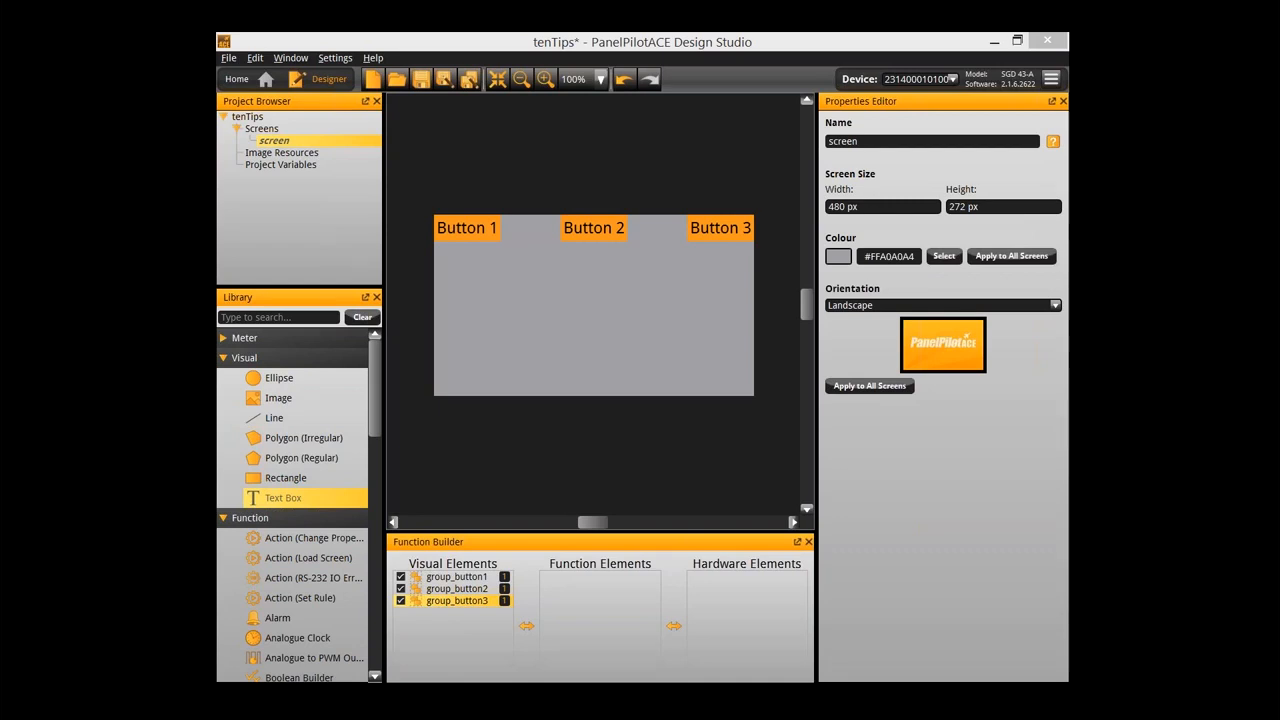
Add top_ten_background.png to the screen, position it at X 0 and Y 0, and set its height to 272 px
drag(734, 313, 640, 300)
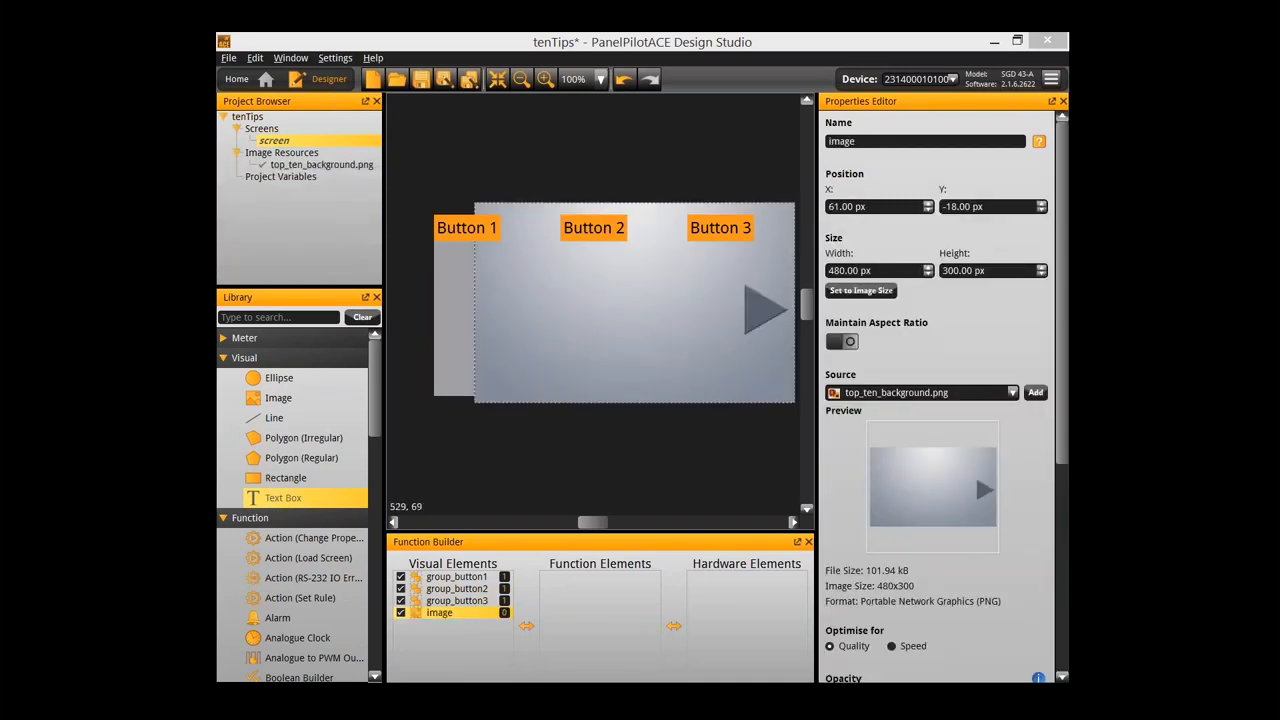
click(846, 206)
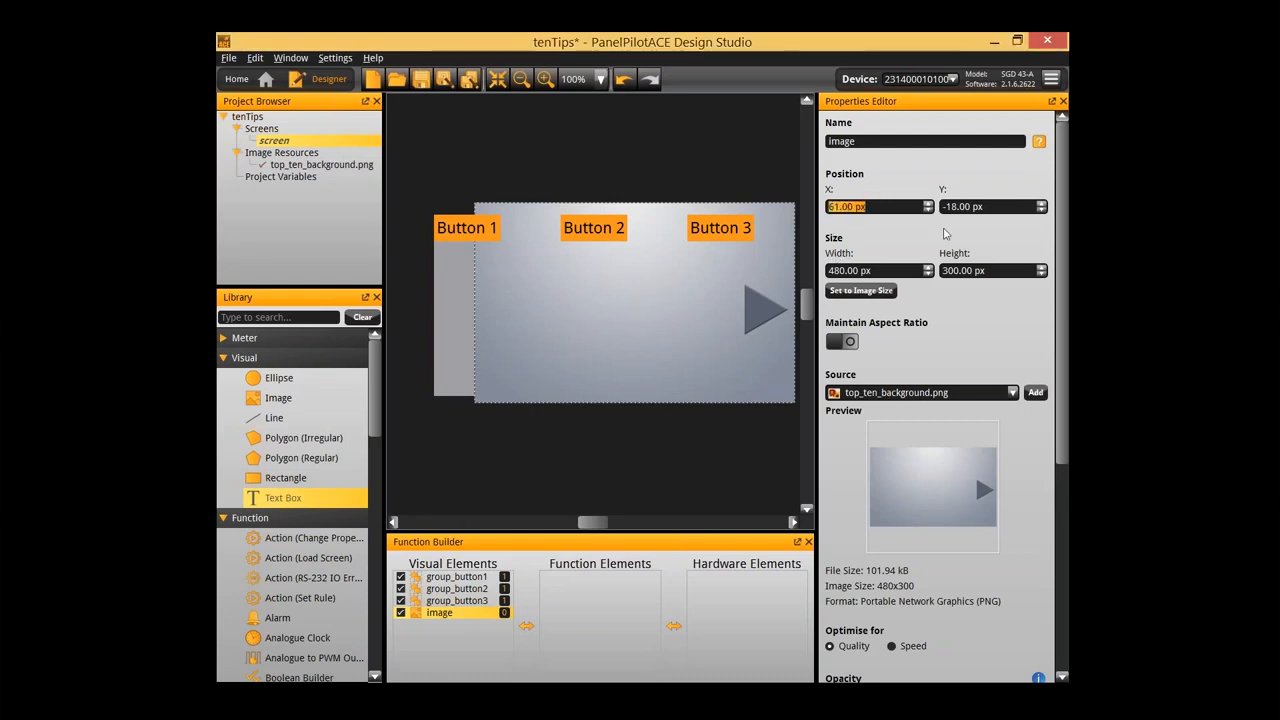
text(0)
key(Tab)
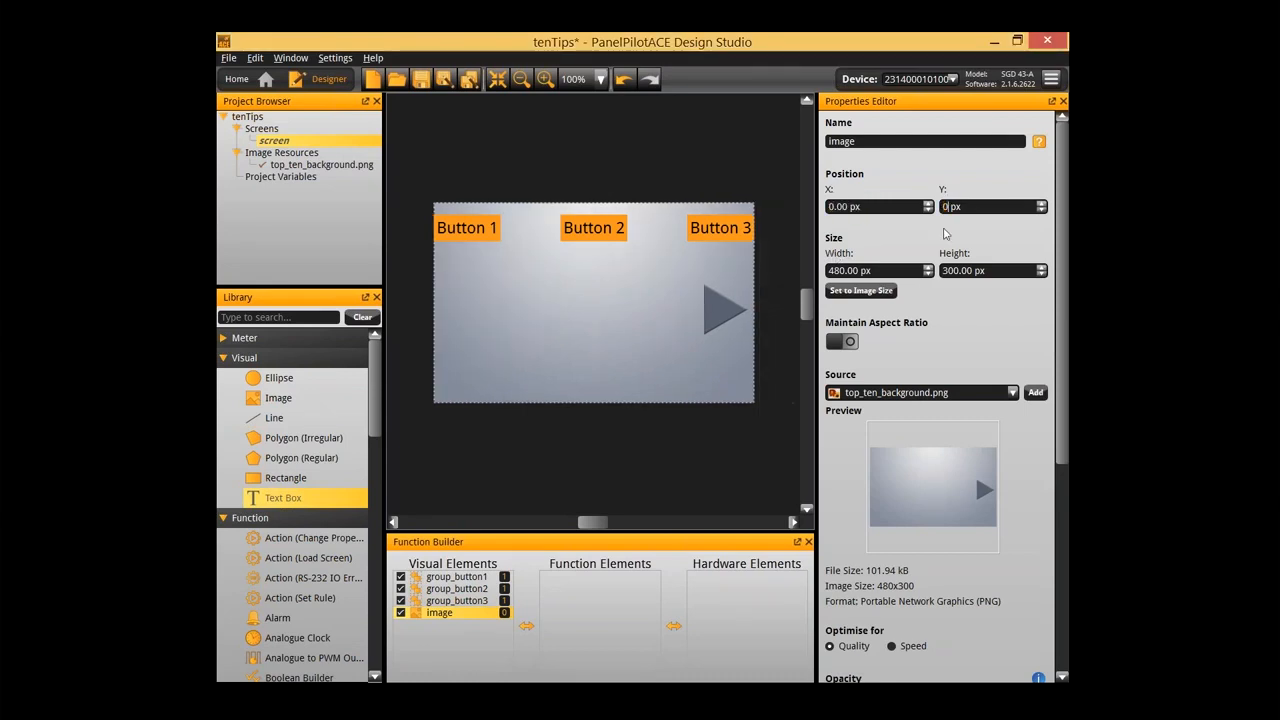
text(0)
key(Tab)
key(Tab)
text(2723)
key(BackSpace)
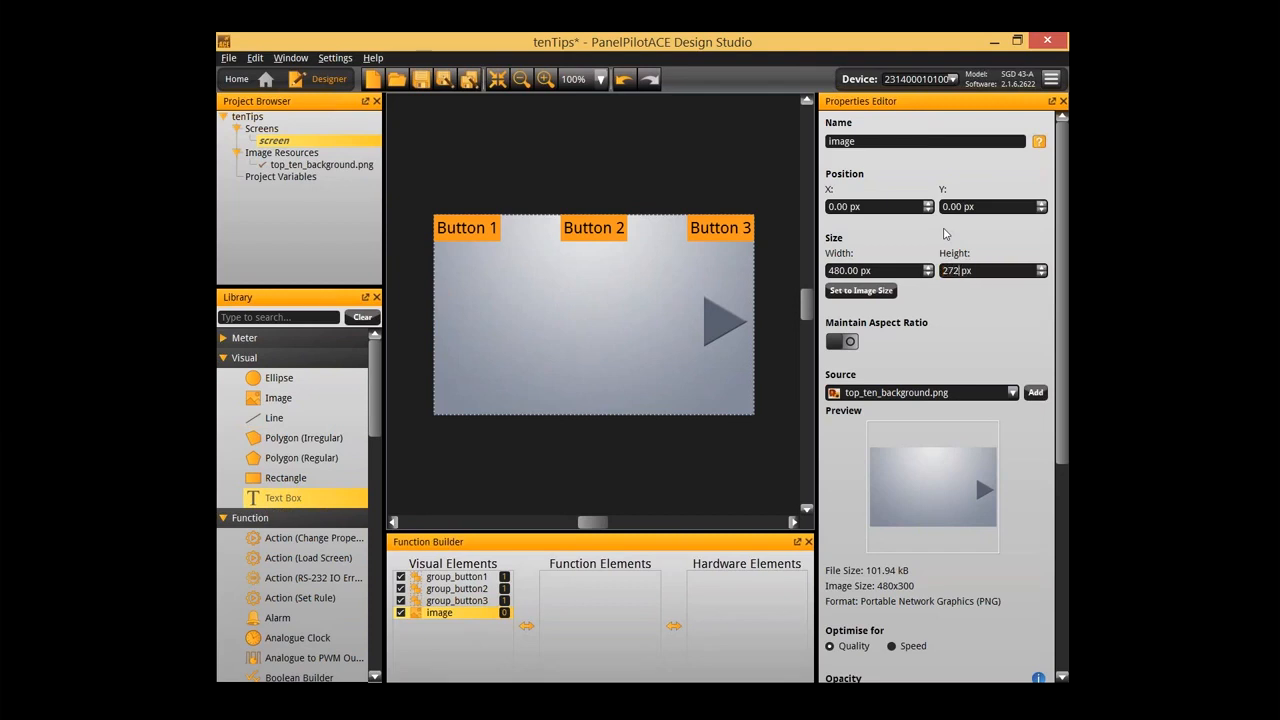
key(Return)
click(703, 165)
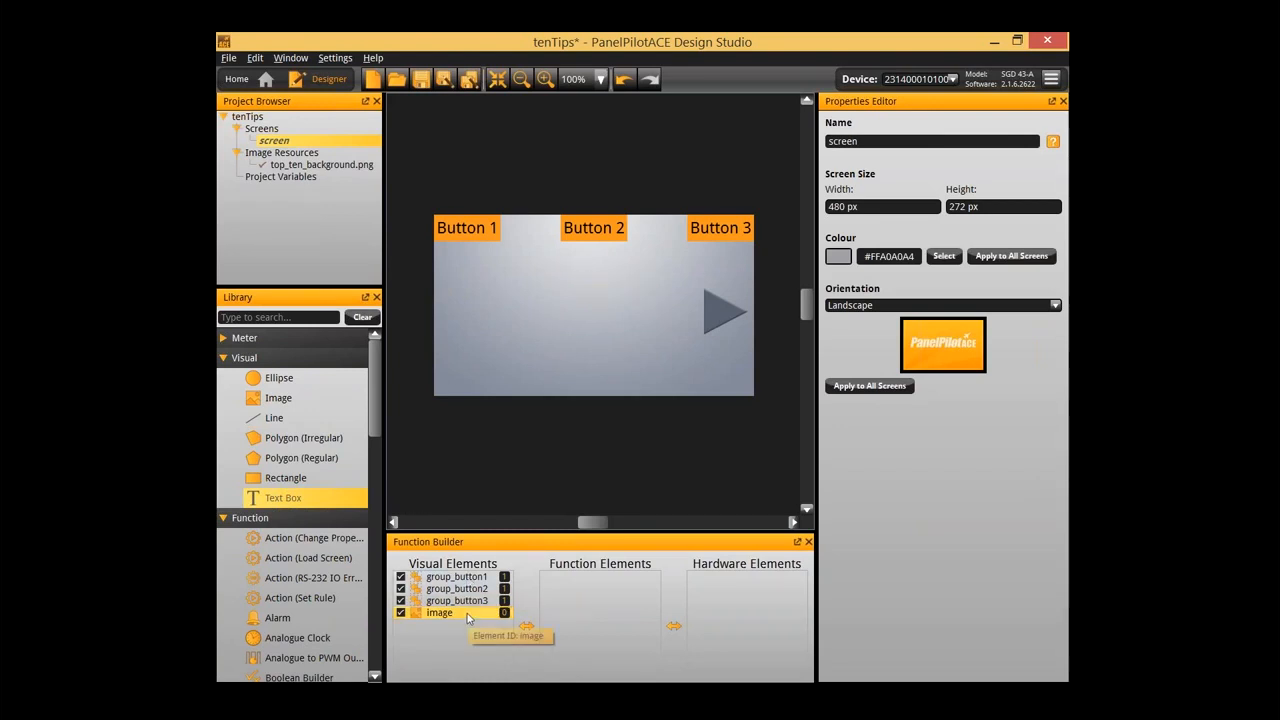
Rename the background image element as image_background
click(441, 613)
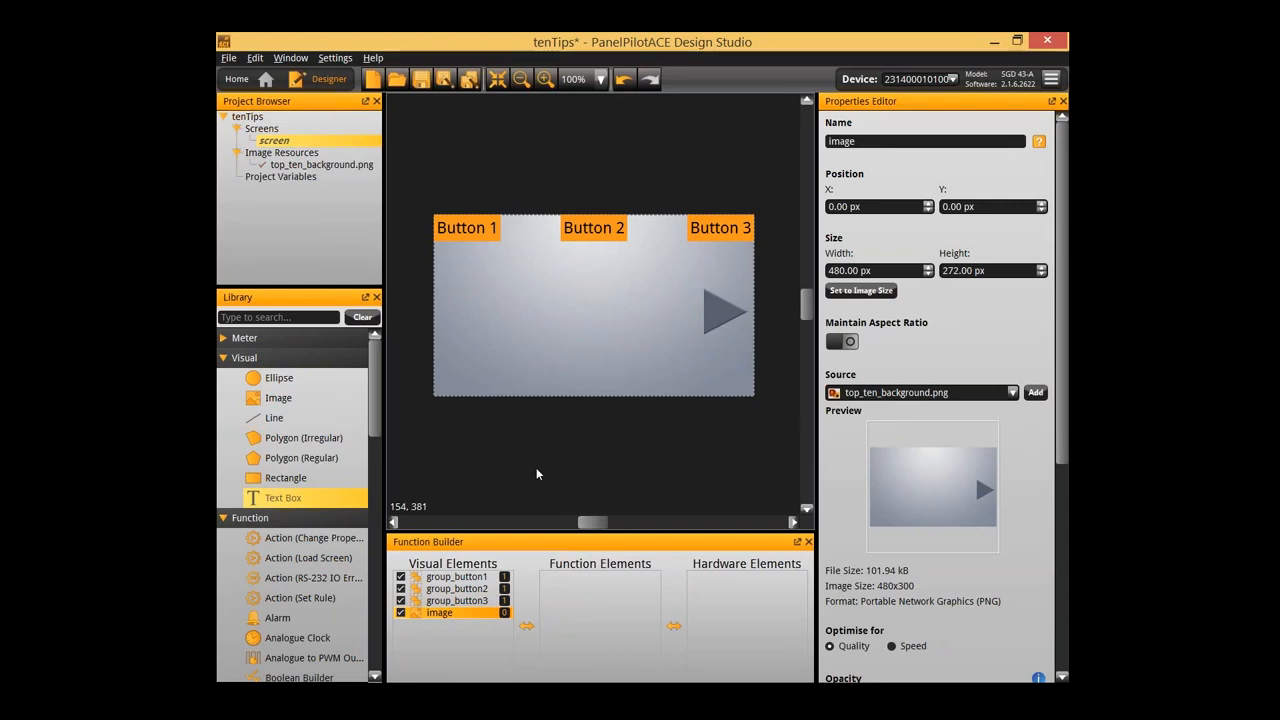
double_click(468, 614)
text(image_bac)
text(kground)
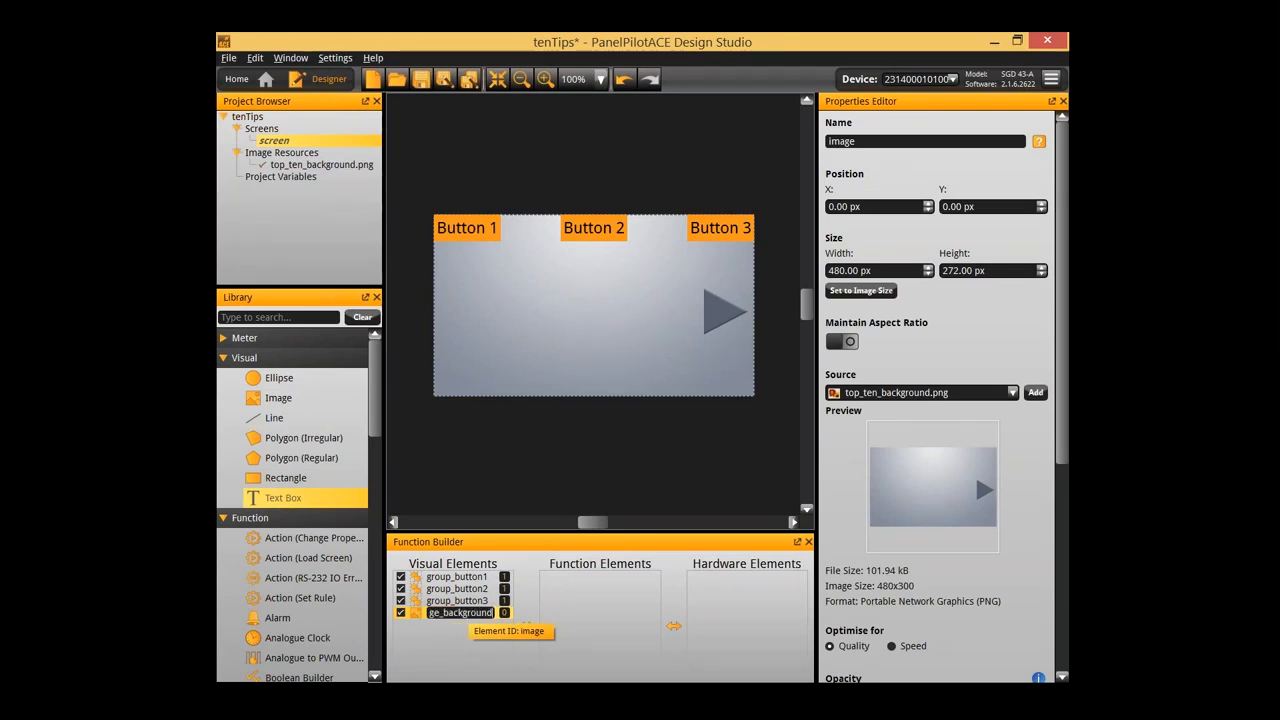
key(Return)
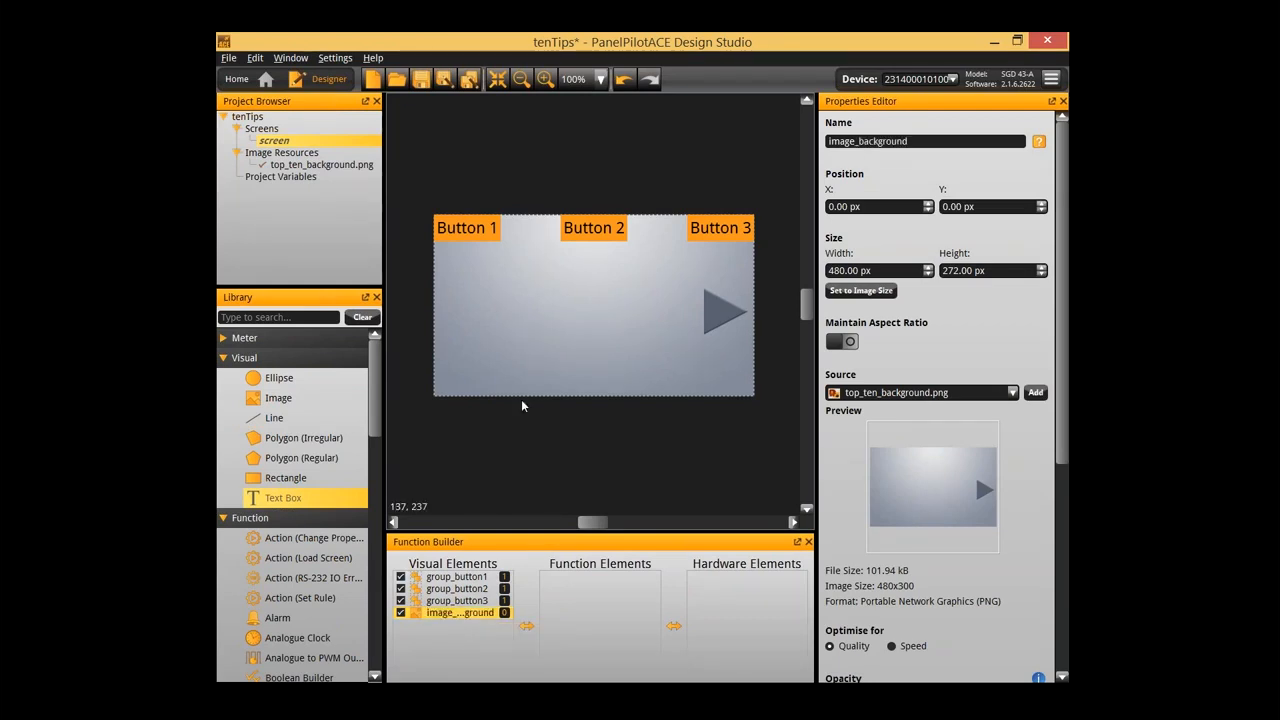
click(523, 432)
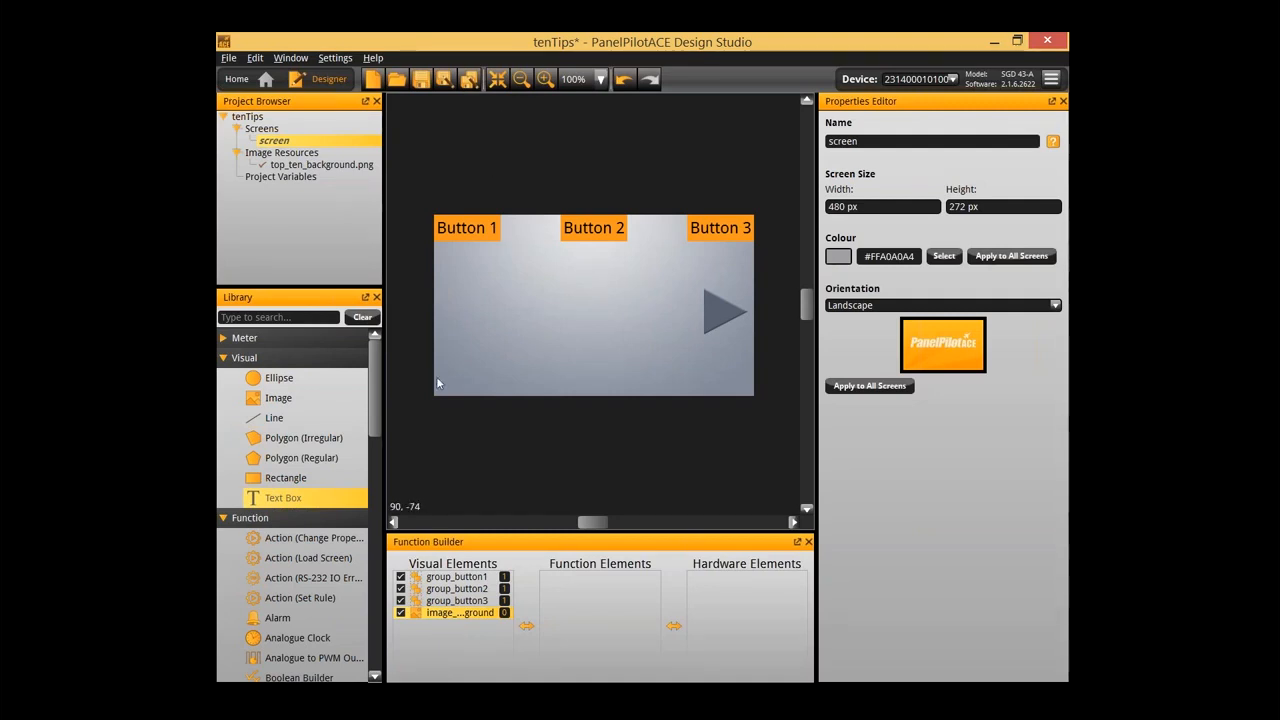
Try an area selection across Button 1 and hide the background image on the canvas
drag(493, 164, 441, 440)
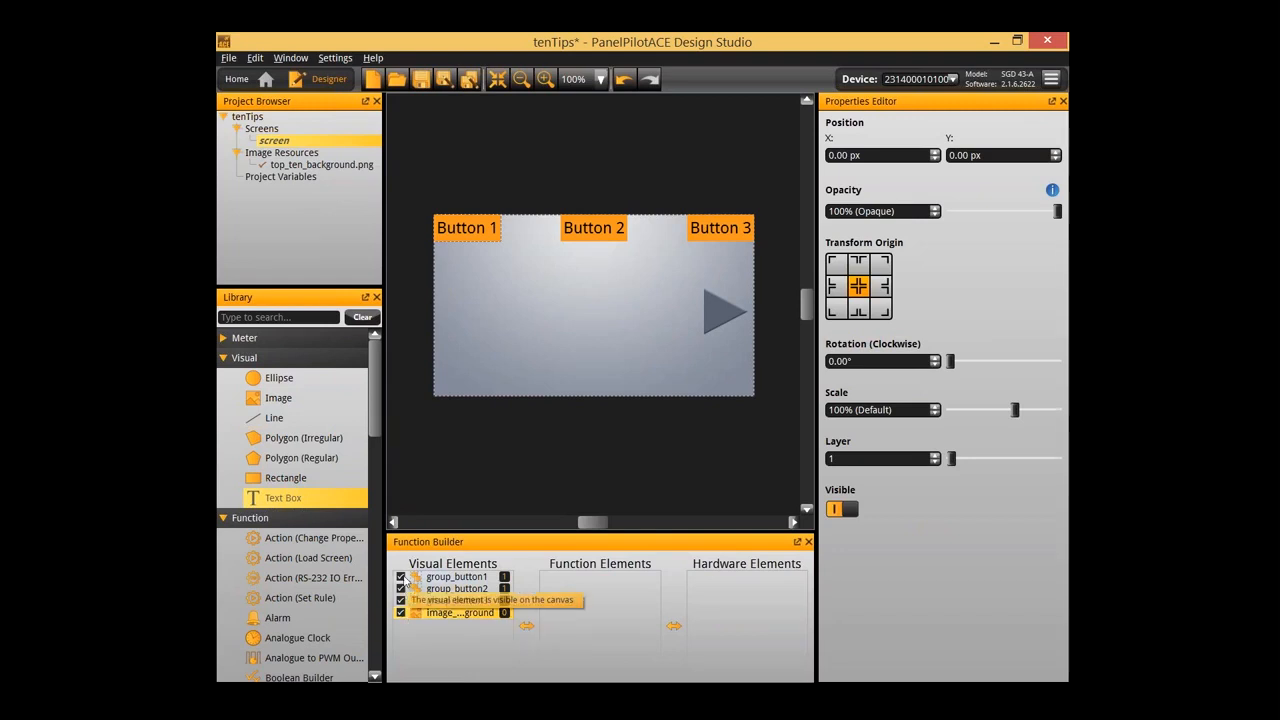
click(401, 613)
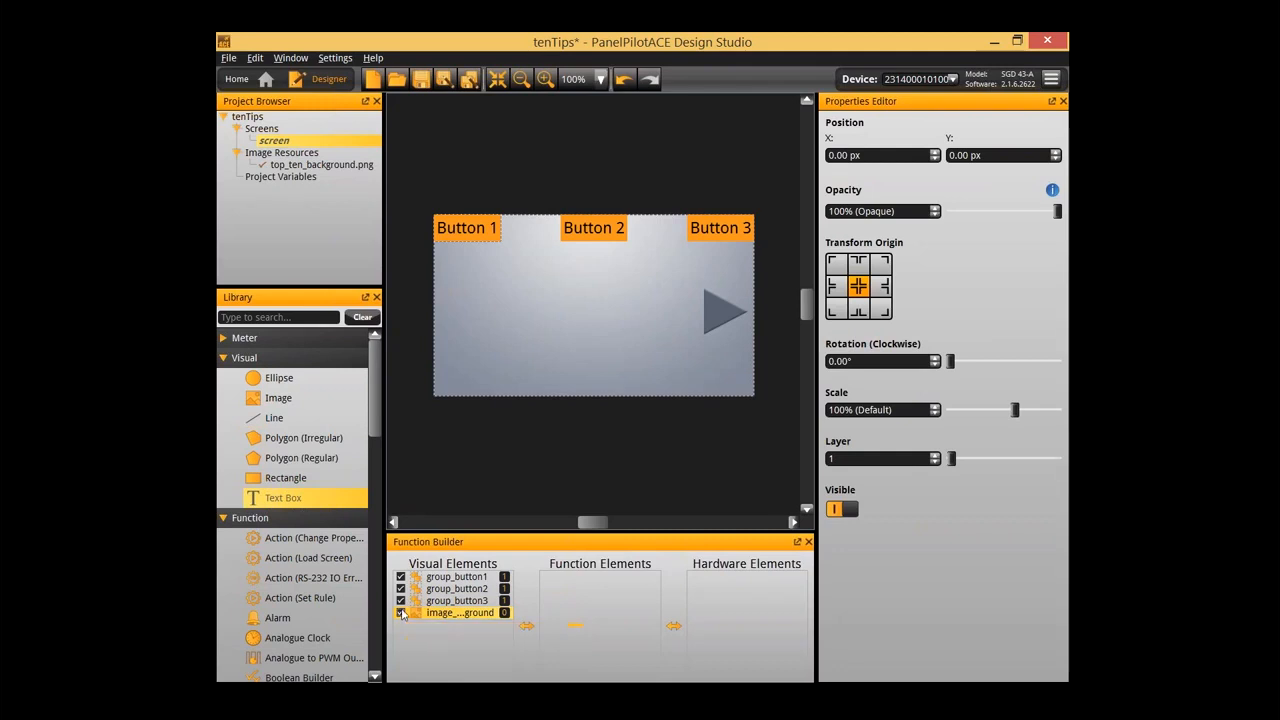
click(485, 372)
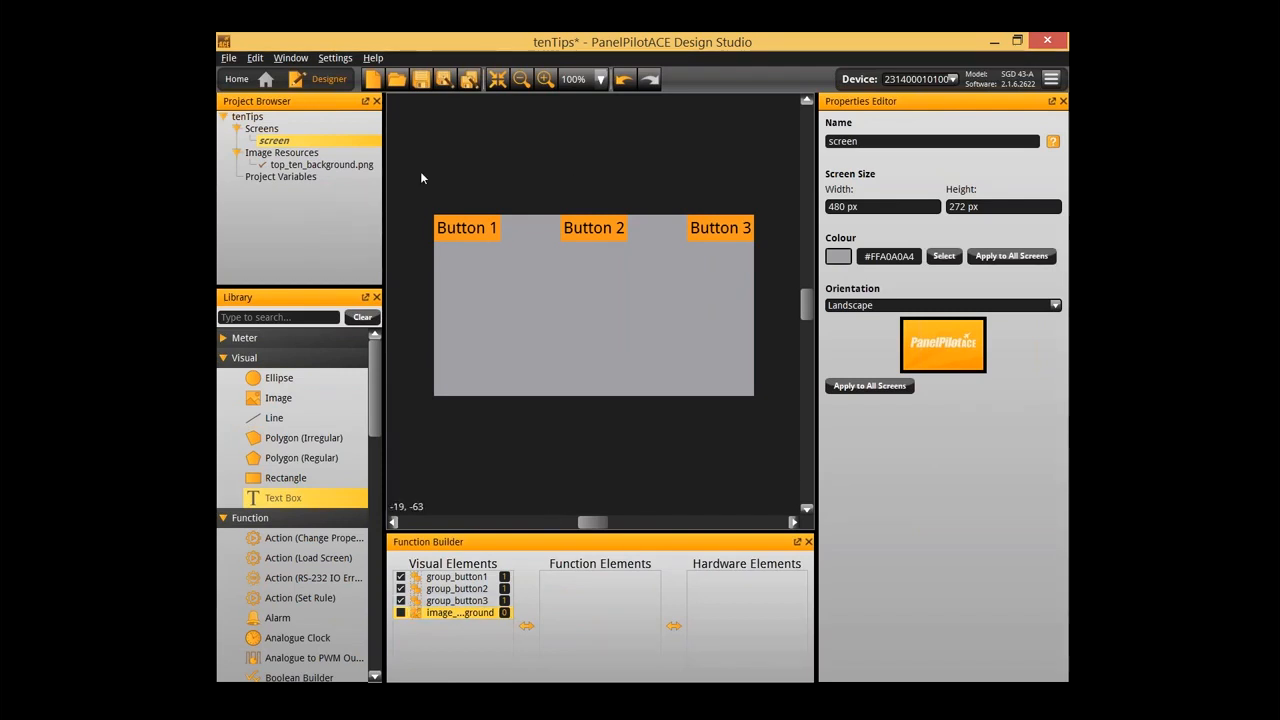
Select the three buttons with an area selection and make the background image visible on the canvas again
drag(420, 171, 756, 248)
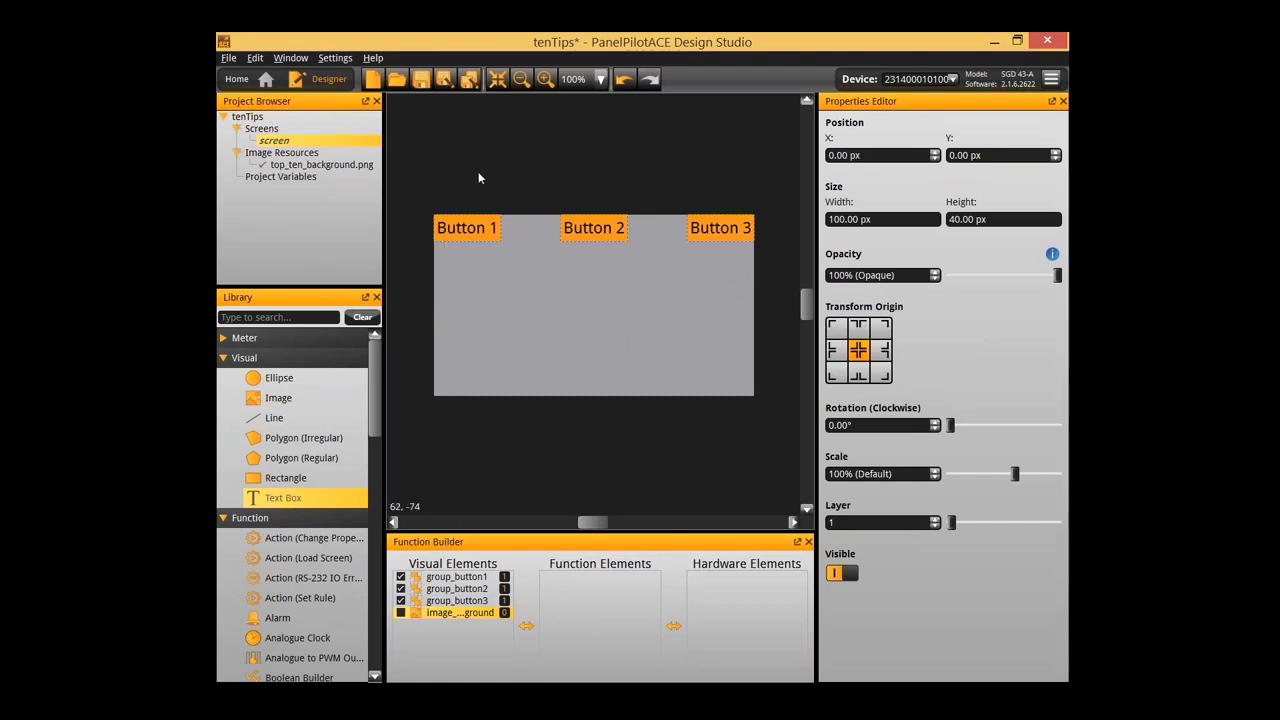
click(400, 612)
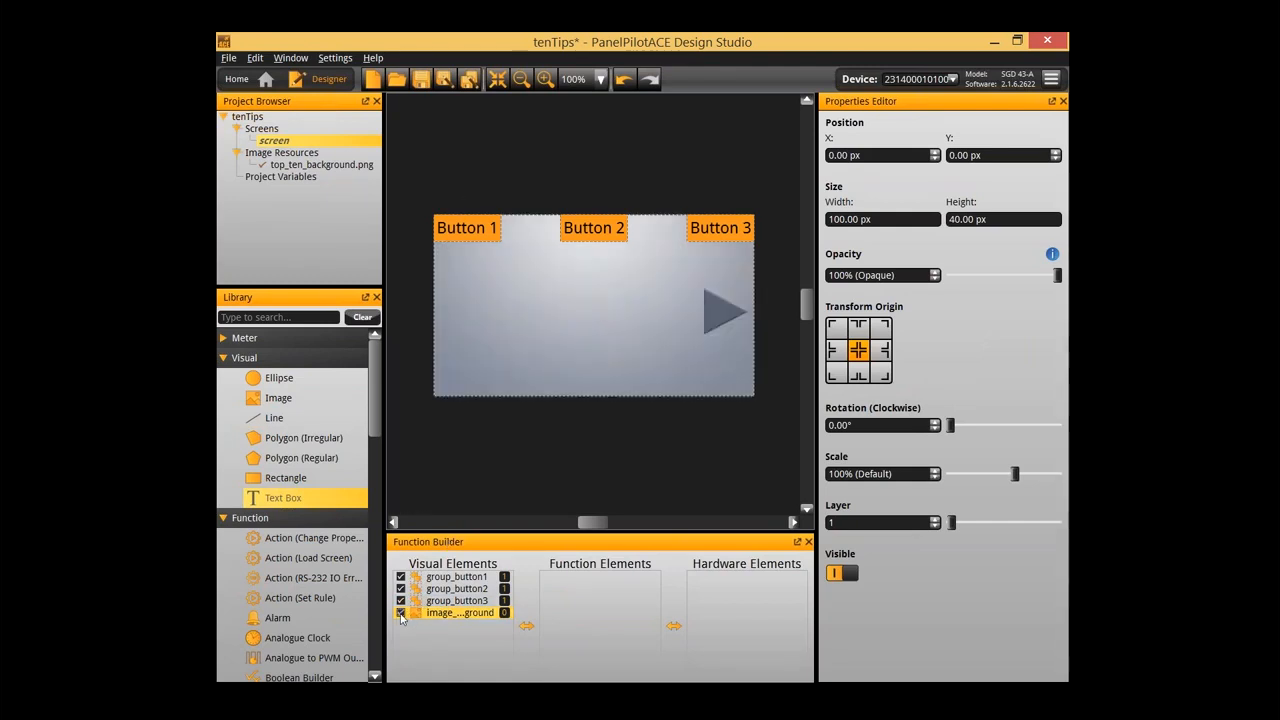
click(480, 468)
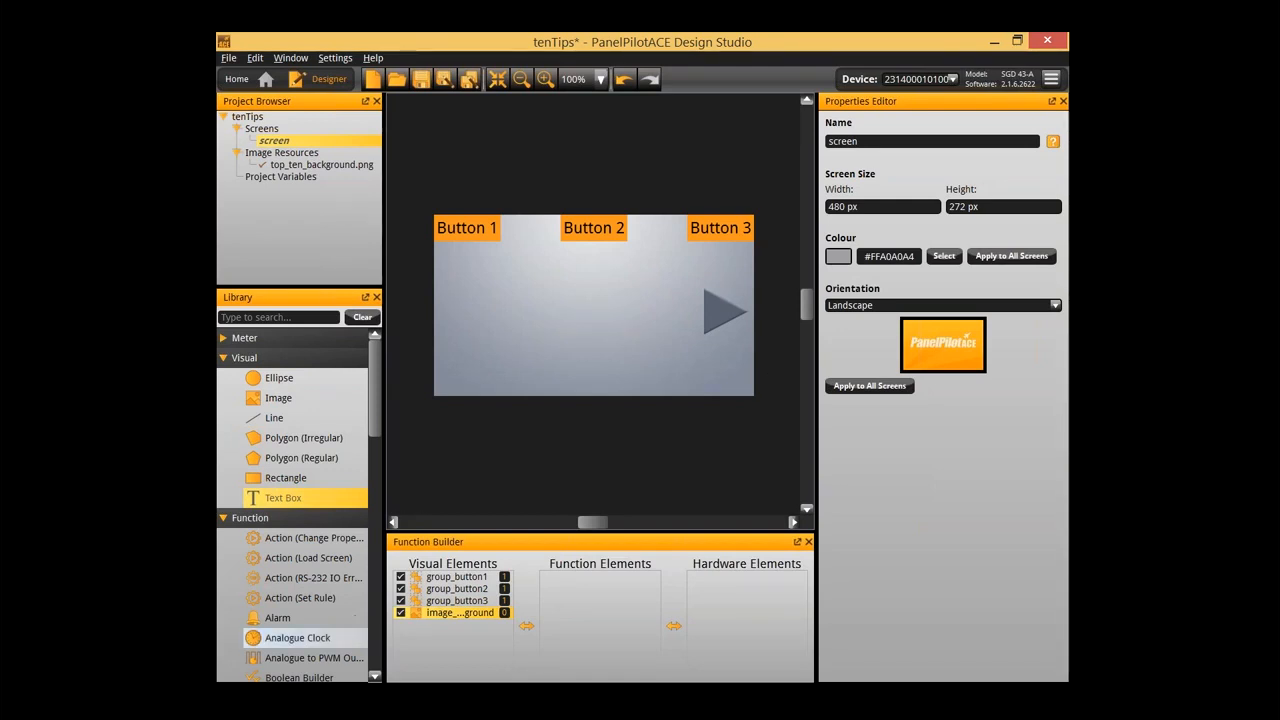
Place a rectangle about 85 × 71 px over the background's arrow and make it transparent with colour #00F8971D
drag(293, 485, 735, 330)
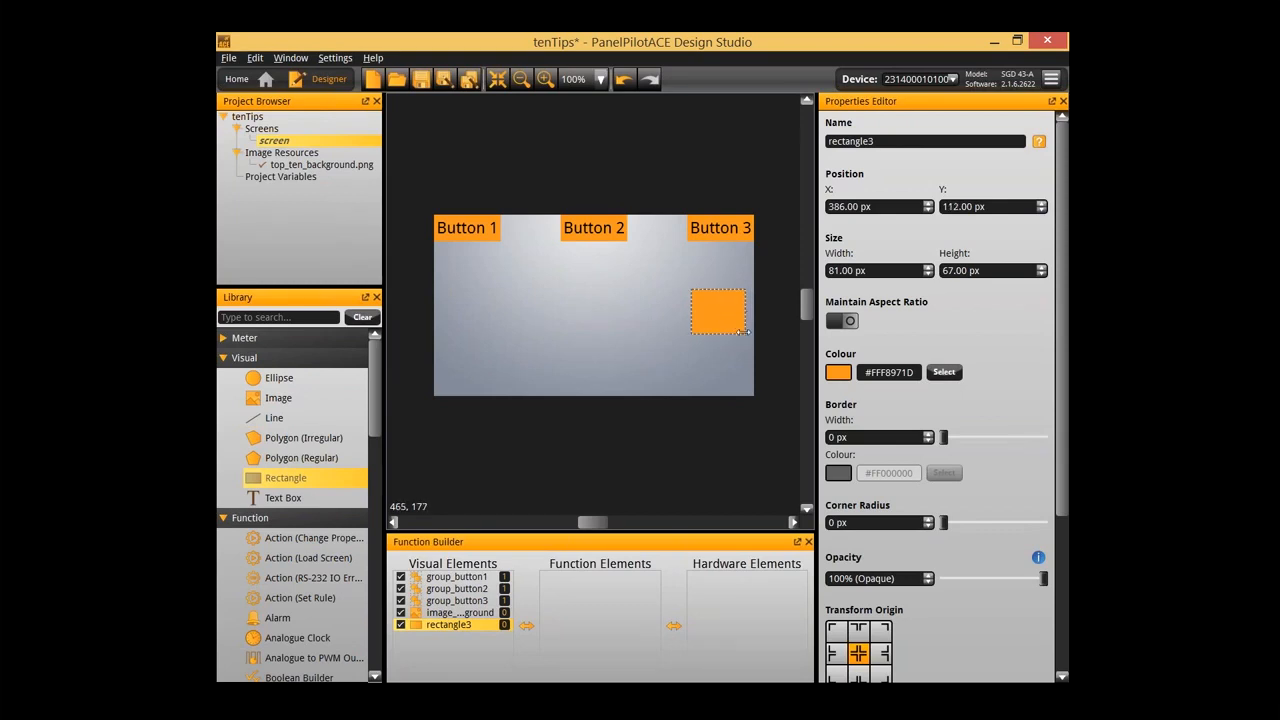
drag(744, 335, 747, 338)
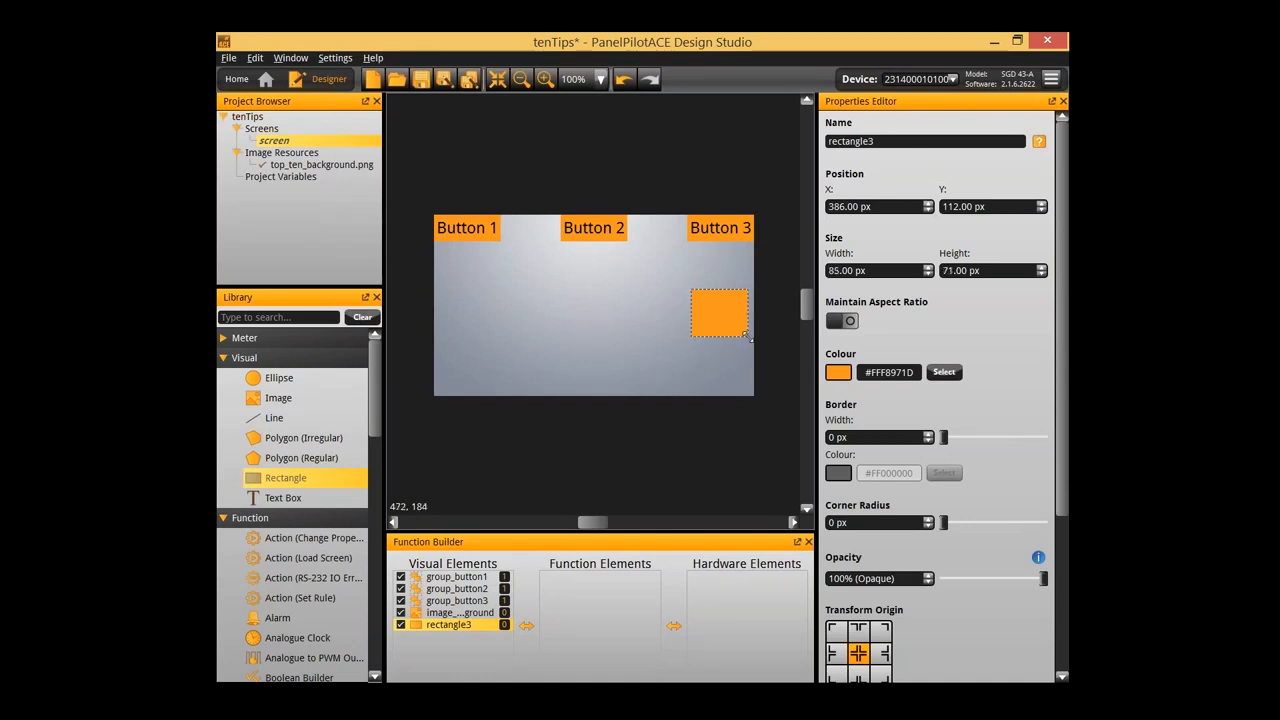
click(869, 372)
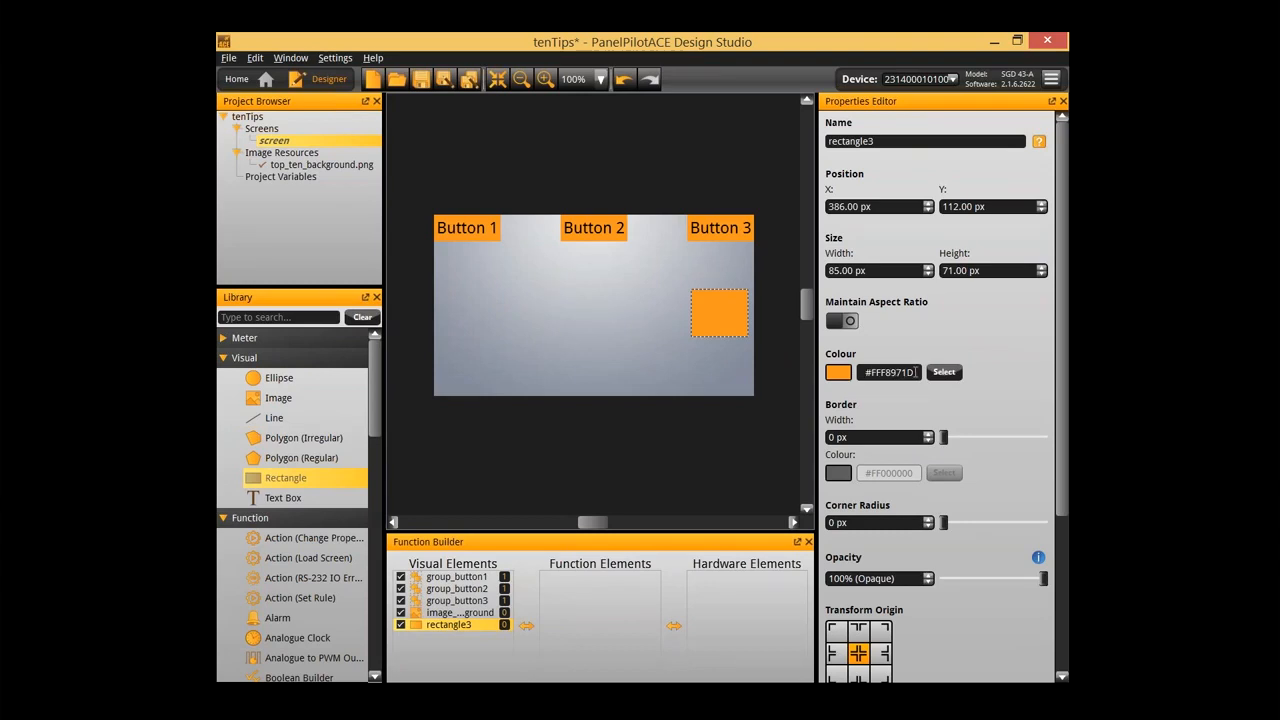
mouse_move(876, 366)
text(00)
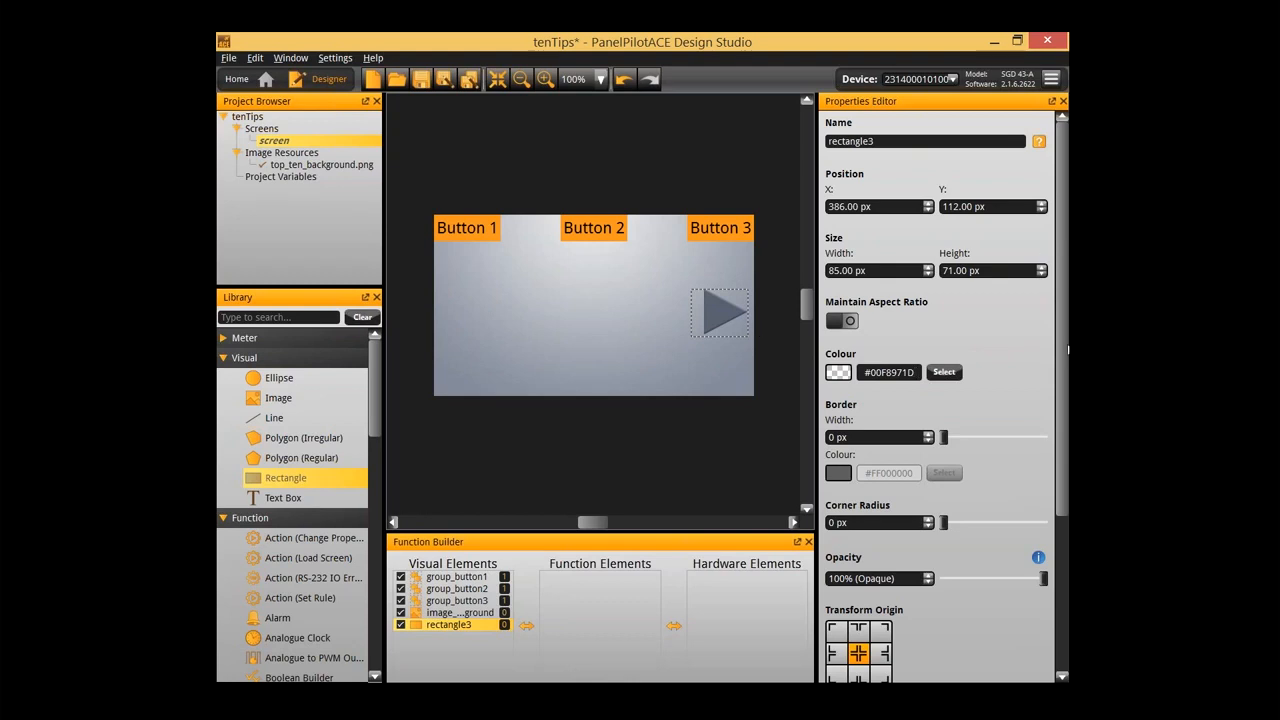
Set the transparent rectangle's layer to 1
scroll(941, 403, down, 3)
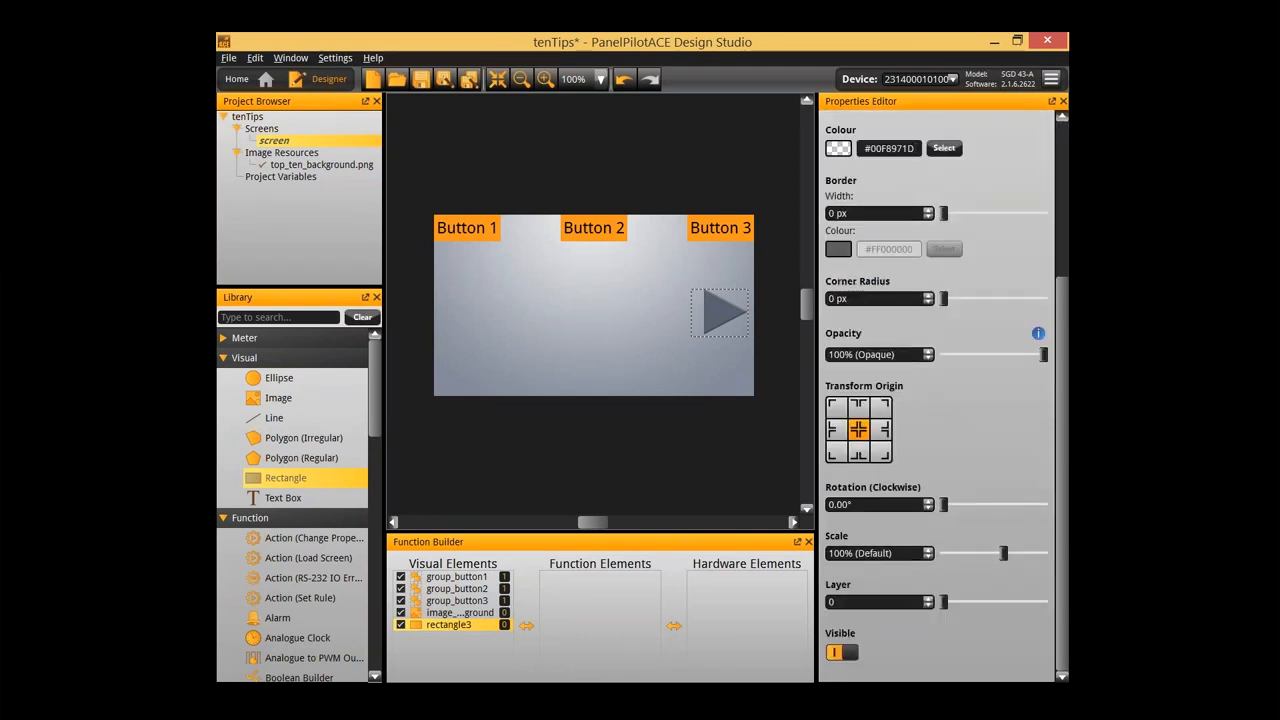
scroll(945, 470, up, 3)
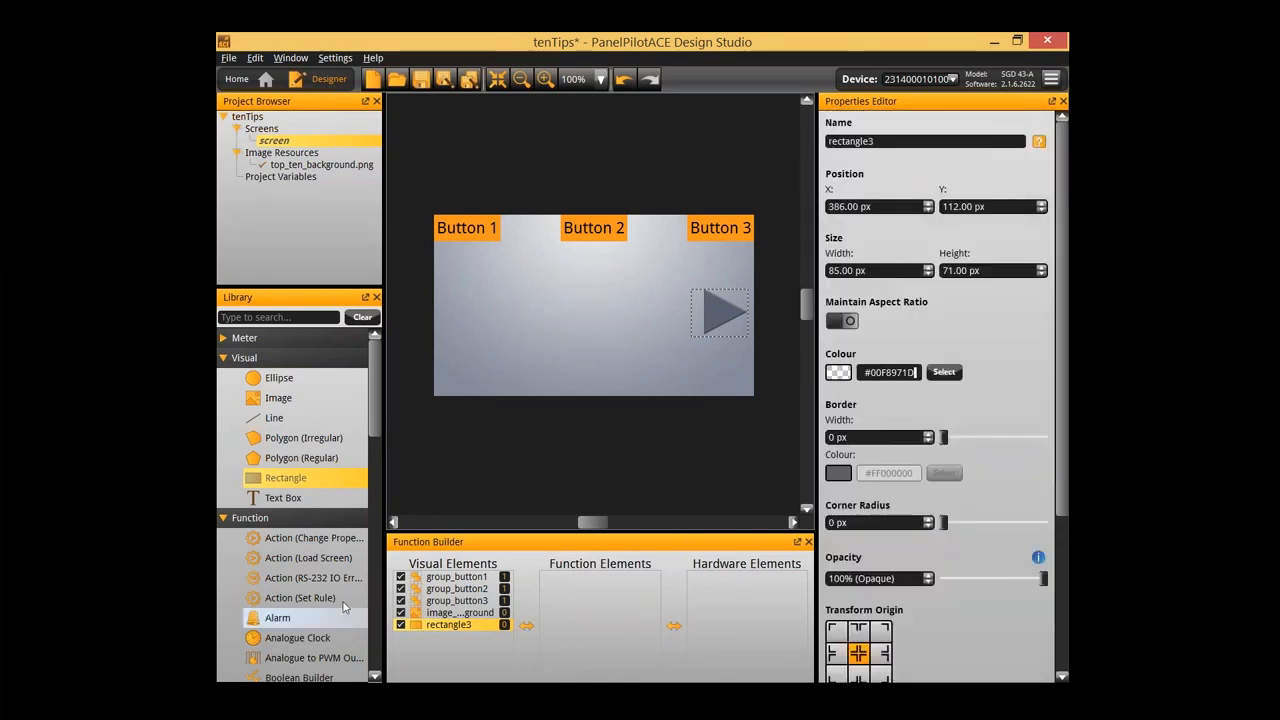
scroll(953, 461, down, 3)
click(928, 597)
scroll(830, 385, up, 3)
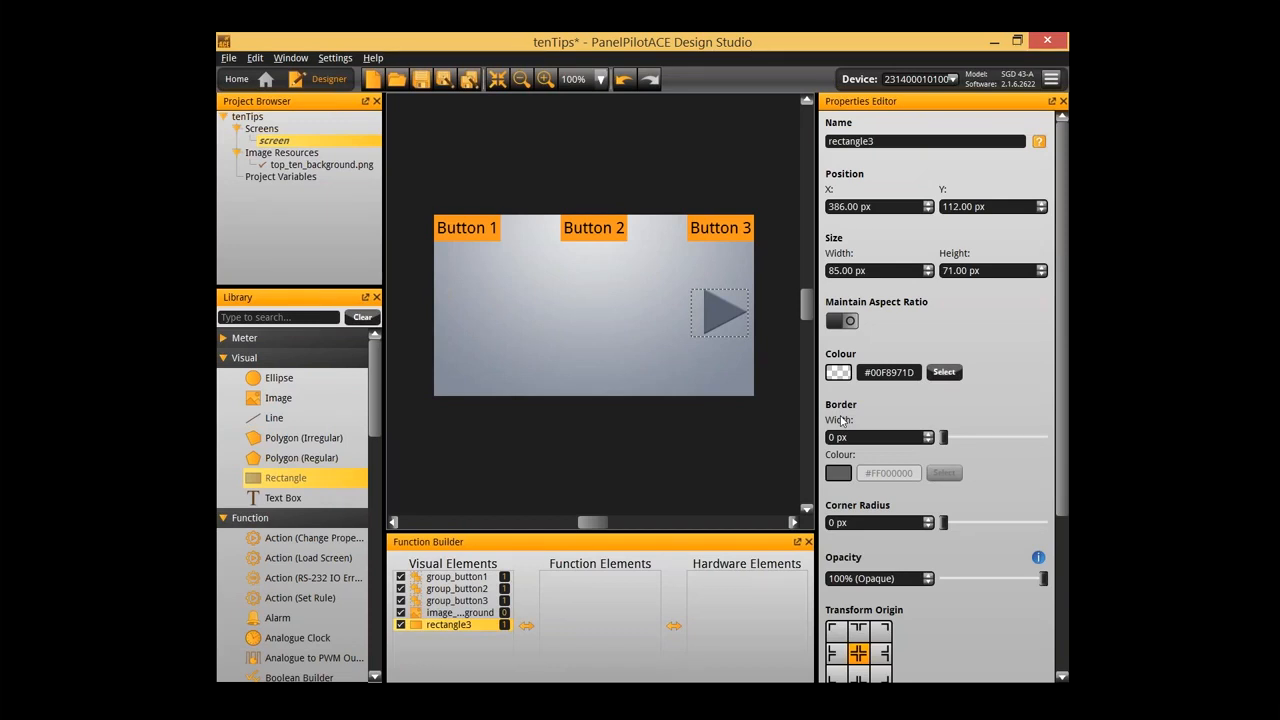
Rename the transparent rectangle over the arrow as rect_nextArrow
double_click(860, 141)
text(rect_nextArr)
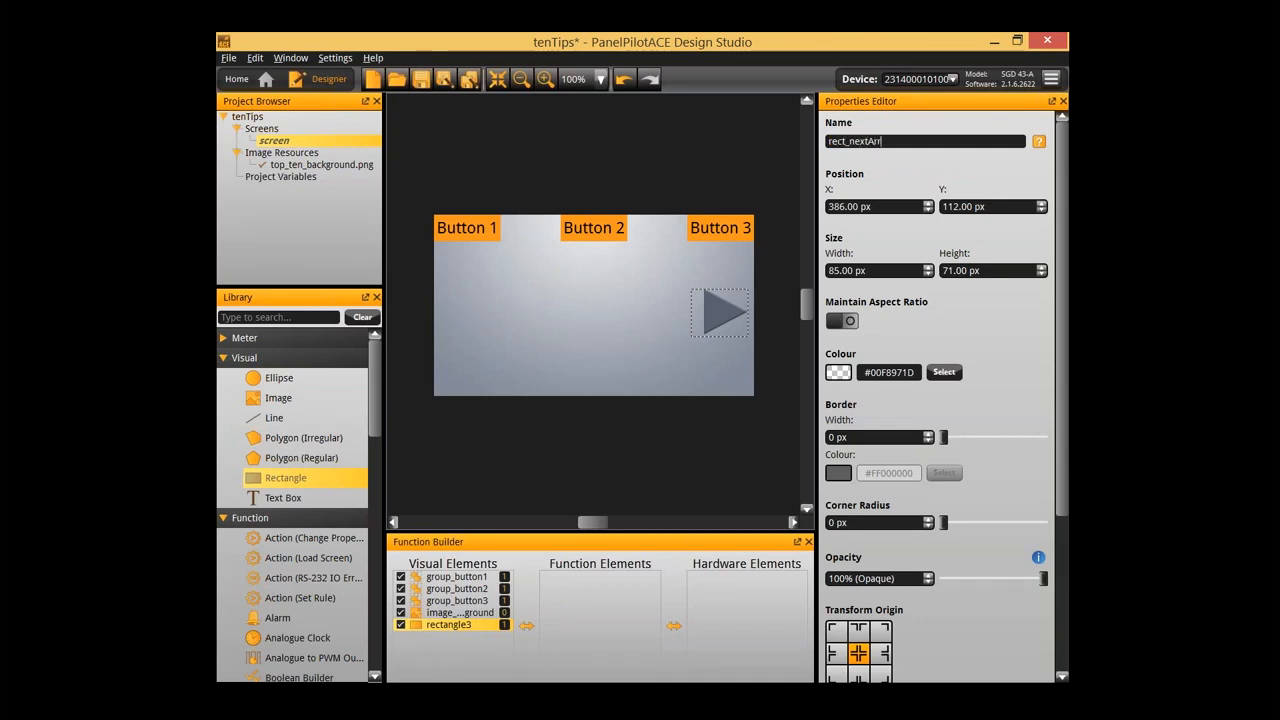
text(ow)
key(Return)
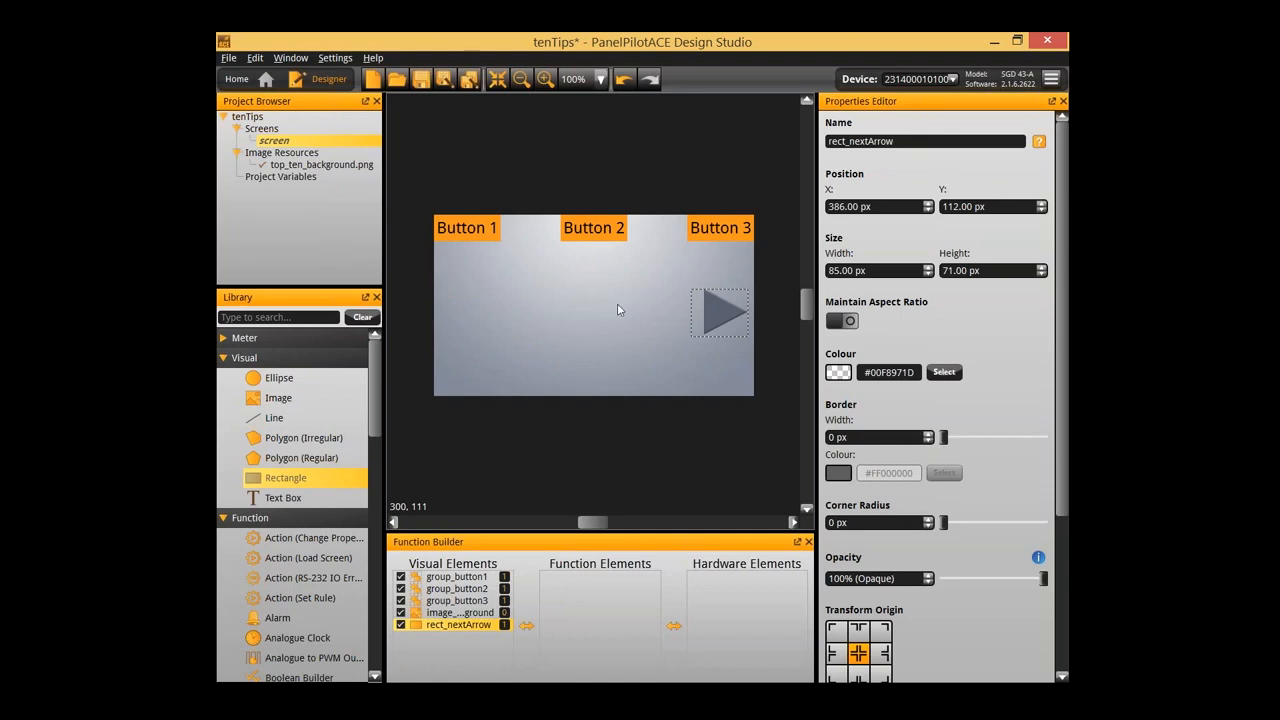
Add a Button function element and name it button_nextArrow
scroll(303, 622, down, 2)
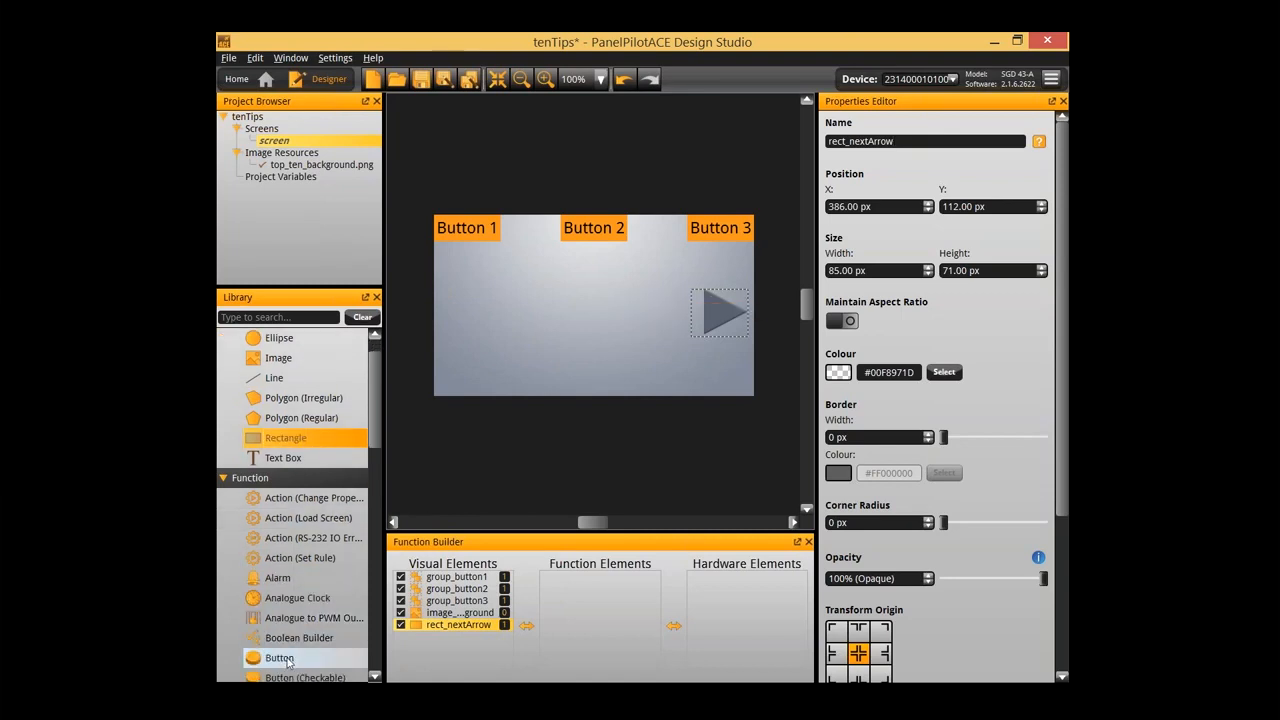
drag(280, 658, 590, 668)
click(866, 140)
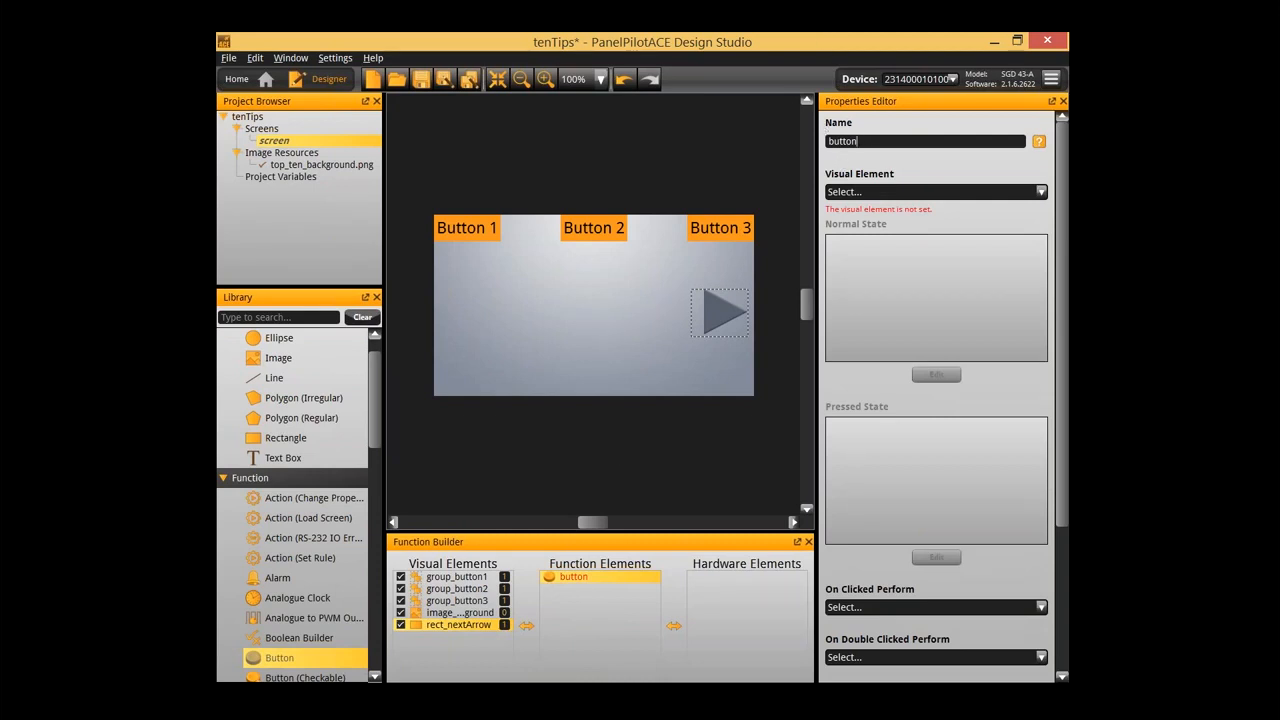
text(_nextArrow)
key(Return)
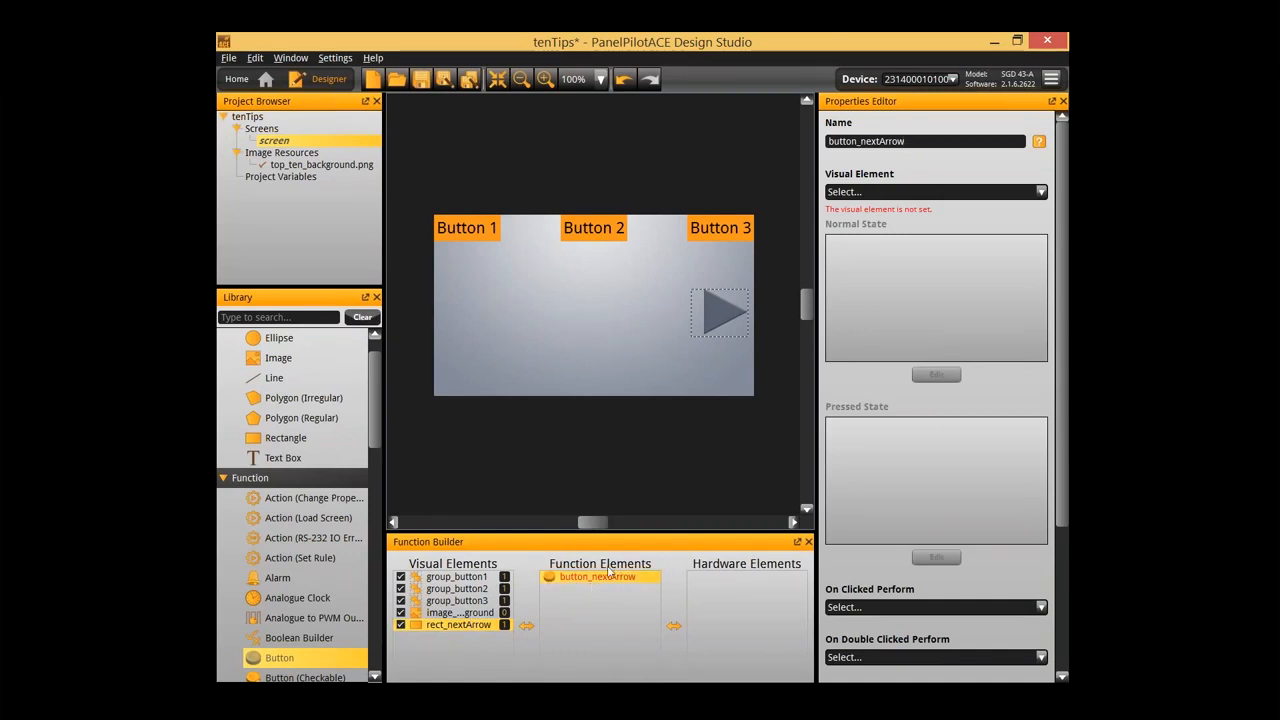
Assign rect_nextArrow as the visual element of button_nextArrow
scroll(936, 520, down, 5)
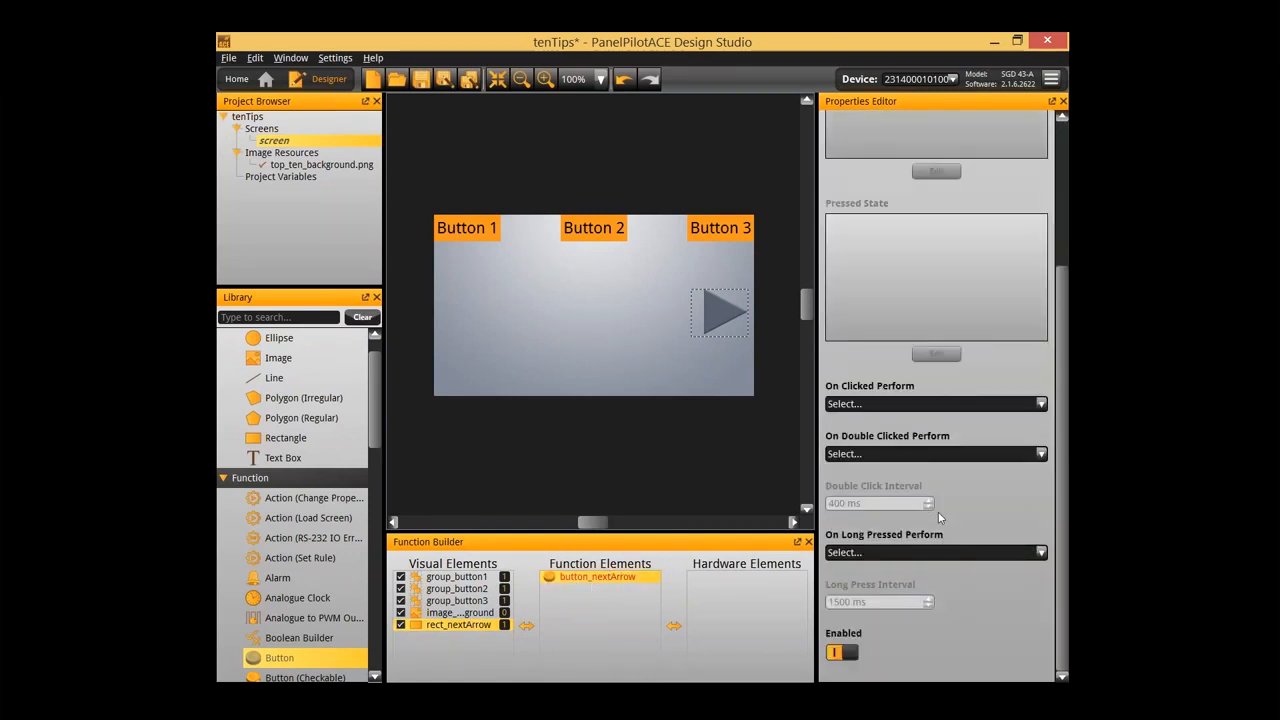
scroll(893, 438, up, 4)
scroll(893, 438, up, 2)
click(890, 190)
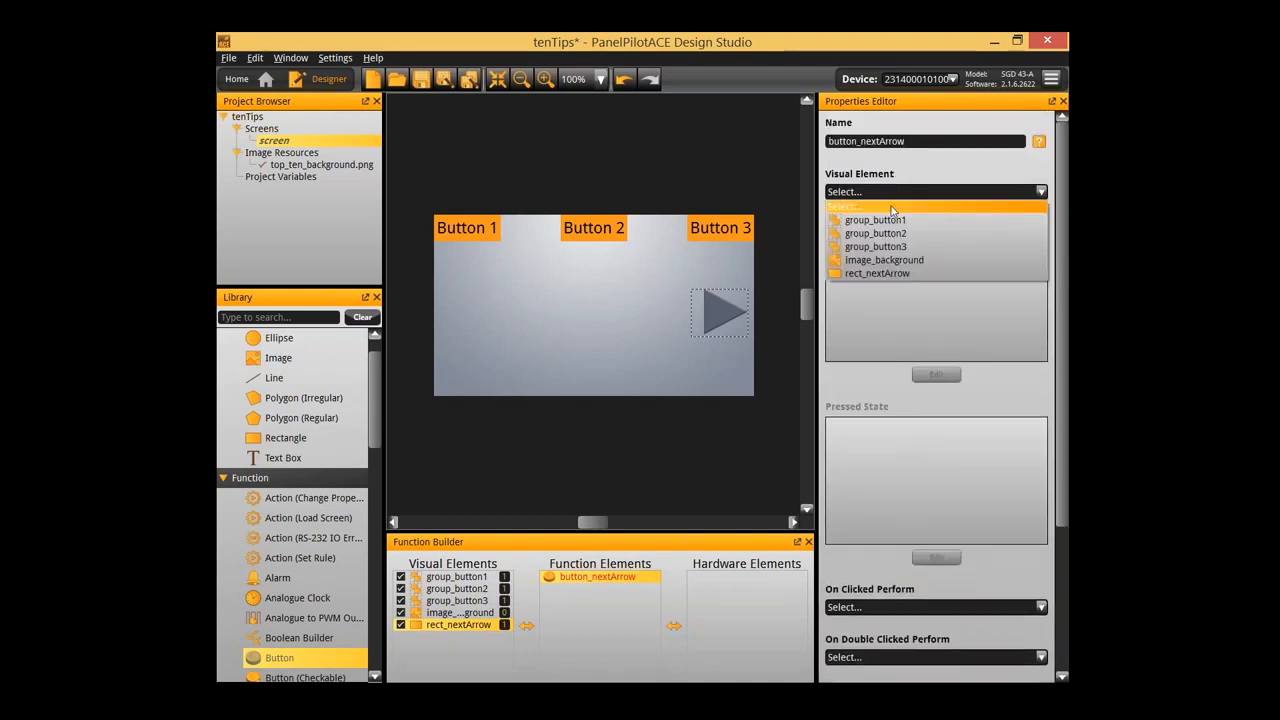
click(890, 272)
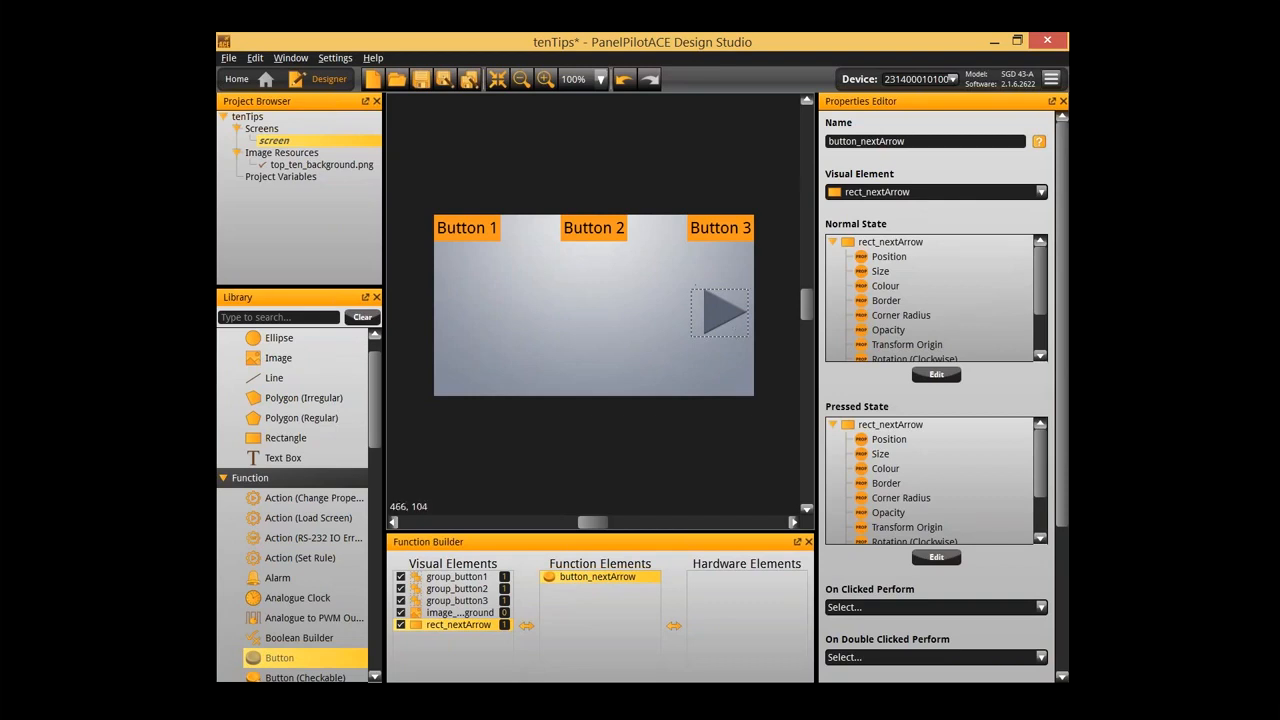
Add an Action (Load Screen) function element and add a second screen to the project
scroll(310, 500, down, 1)
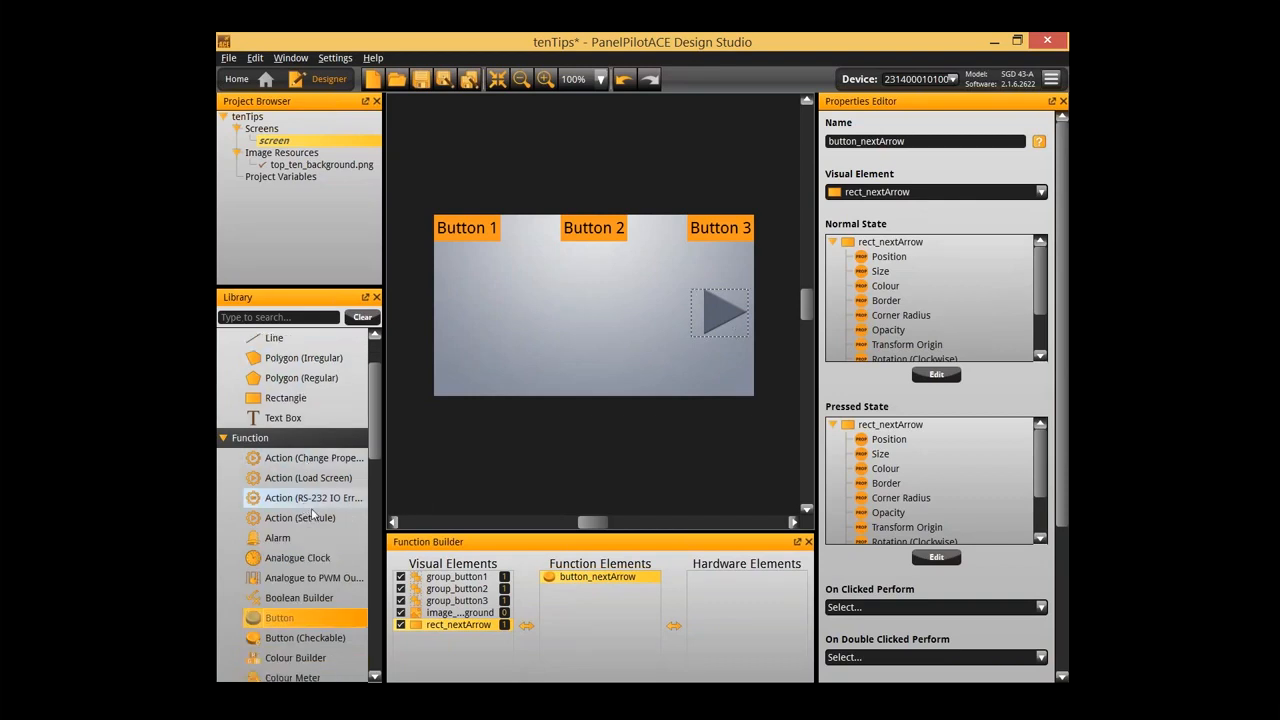
drag(320, 483, 598, 575)
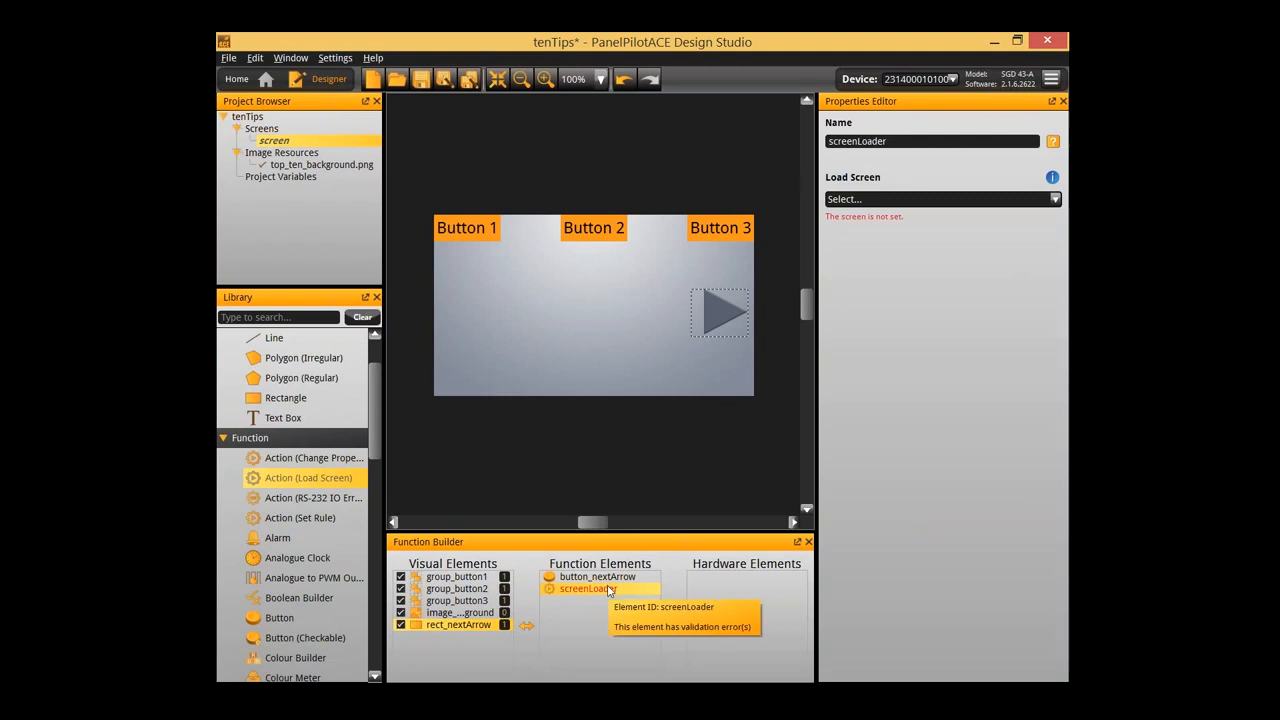
click(350, 128)
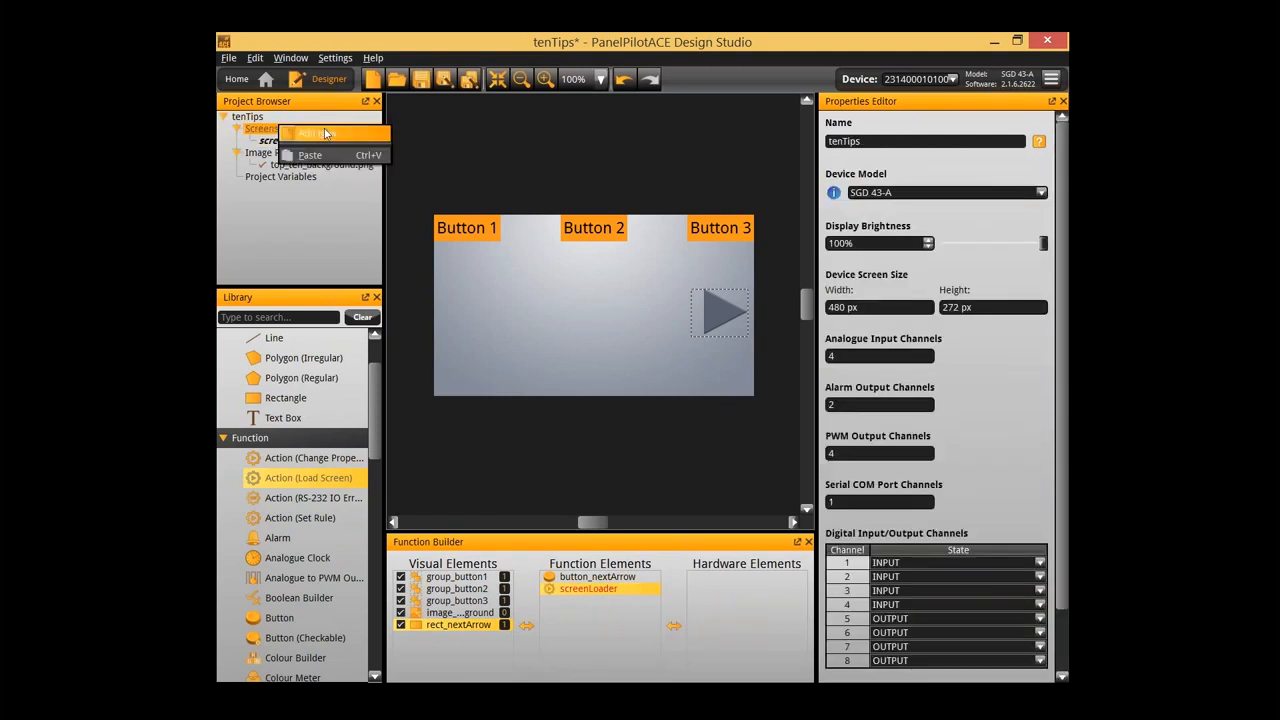
click(346, 150)
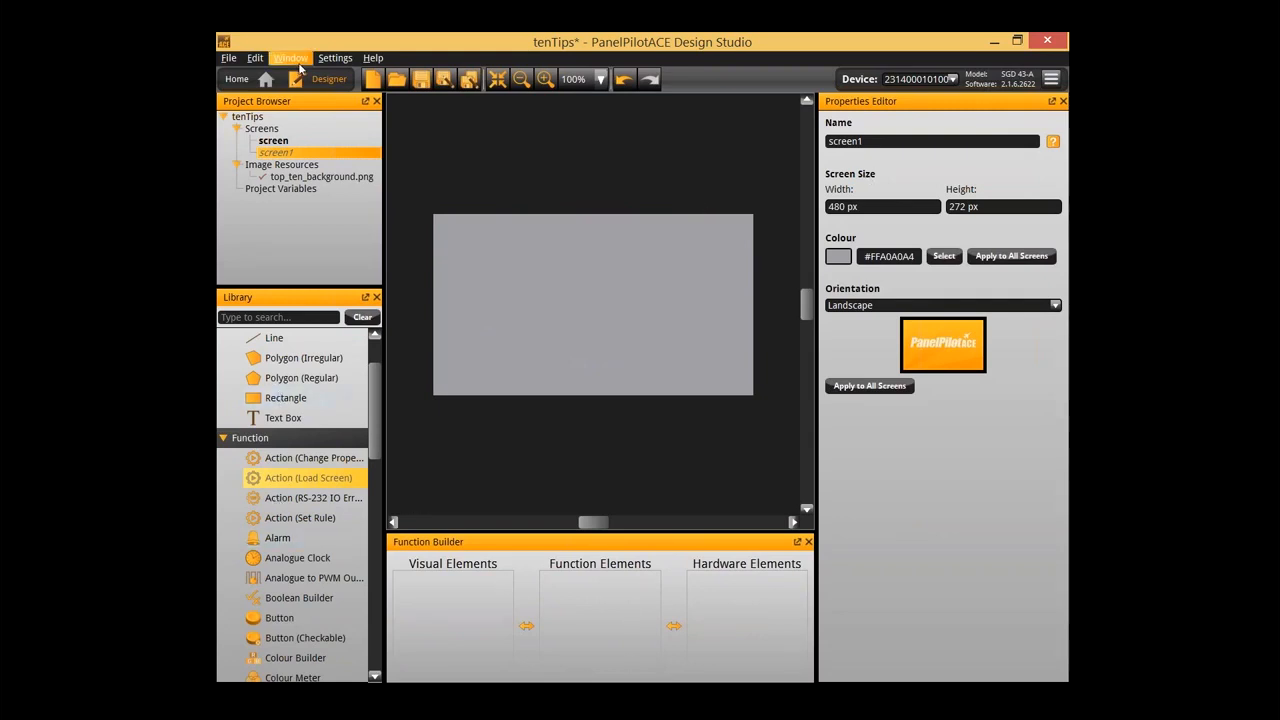
Rename the original screen as screen_1 and the new blank screen as screen_2
click(302, 145)
click(318, 141)
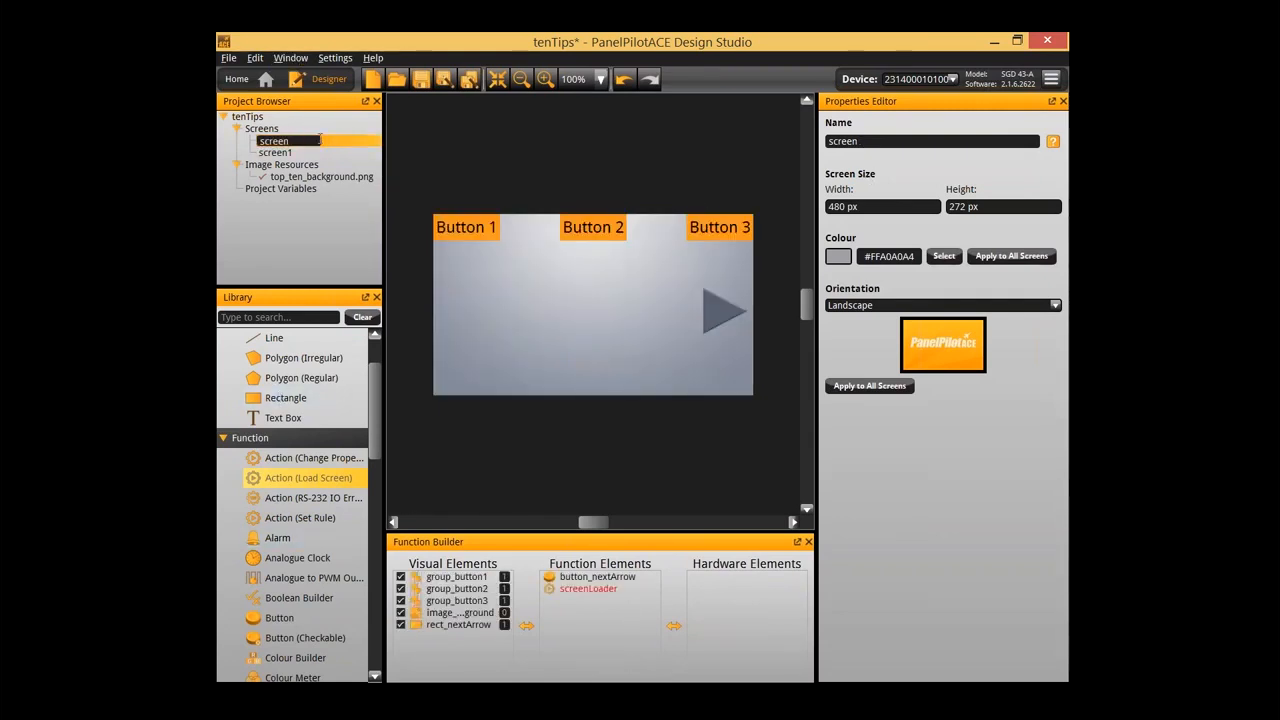
text(_1)
key(Return)
click(314, 152)
click(314, 152)
key(BackSpace)
text(_2)
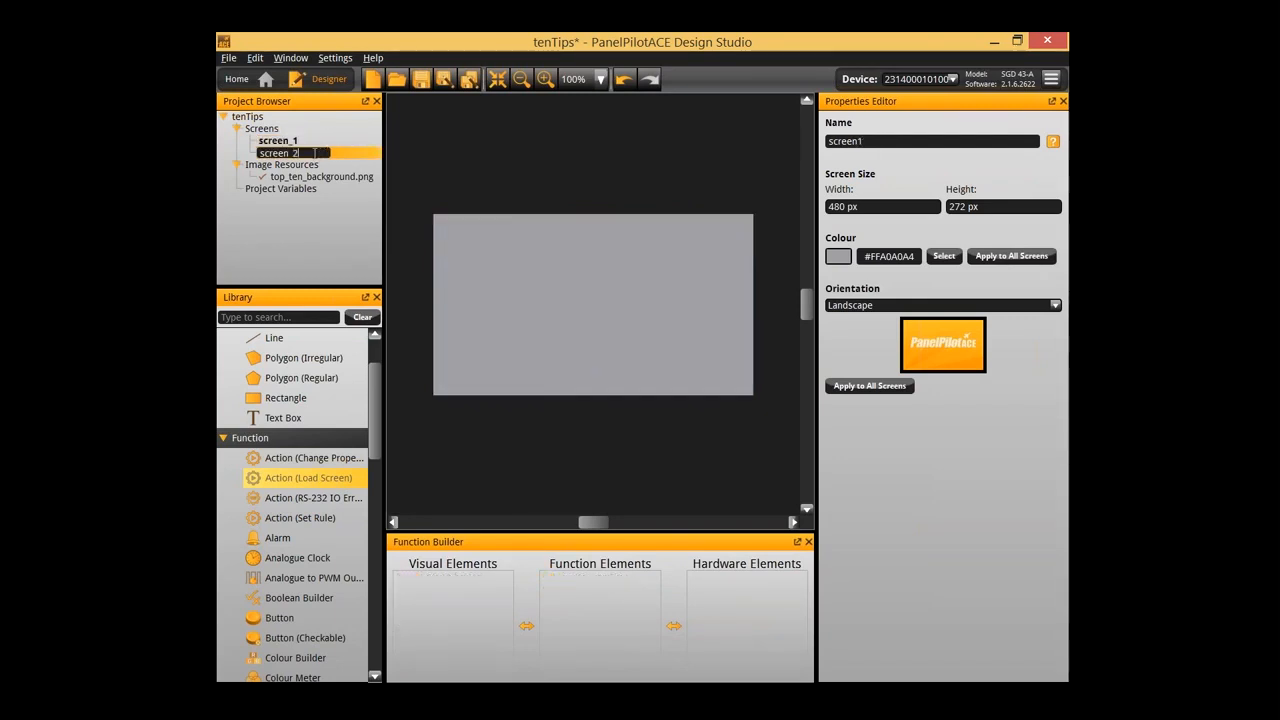
key(Return)
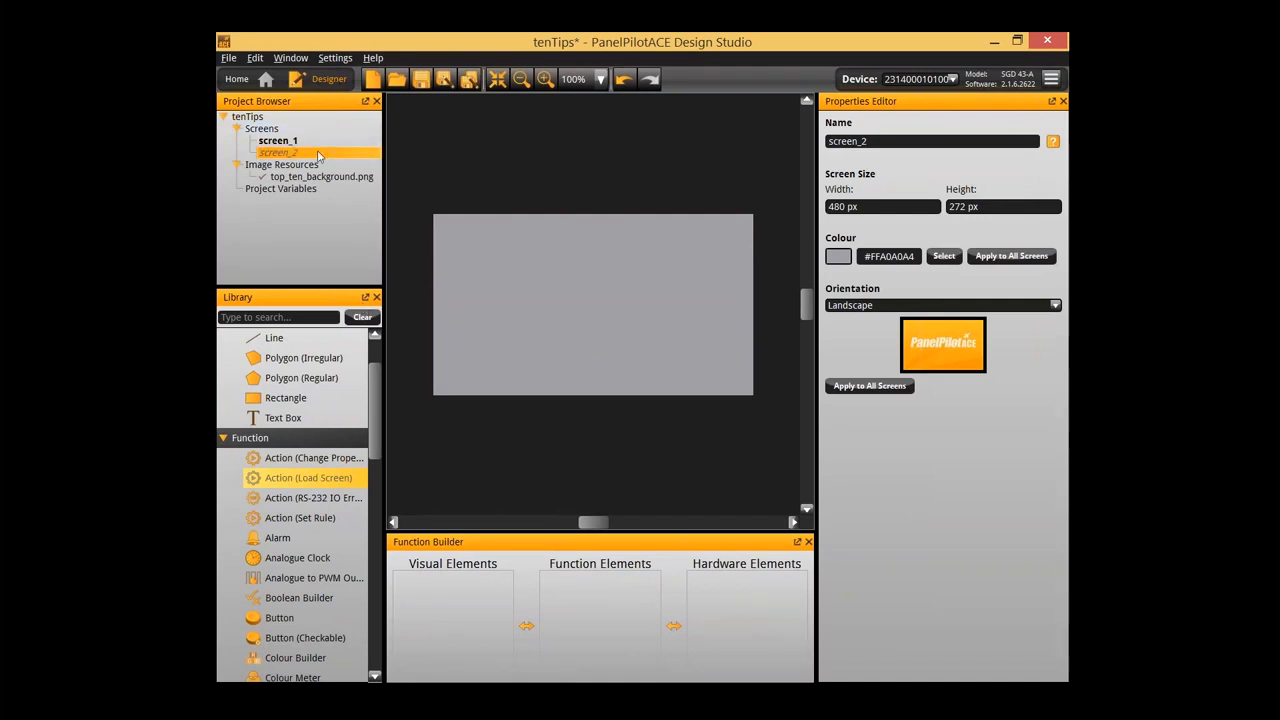
Set the screenLoader action on screen_1 to load screen_2
click(278, 140)
click(590, 589)
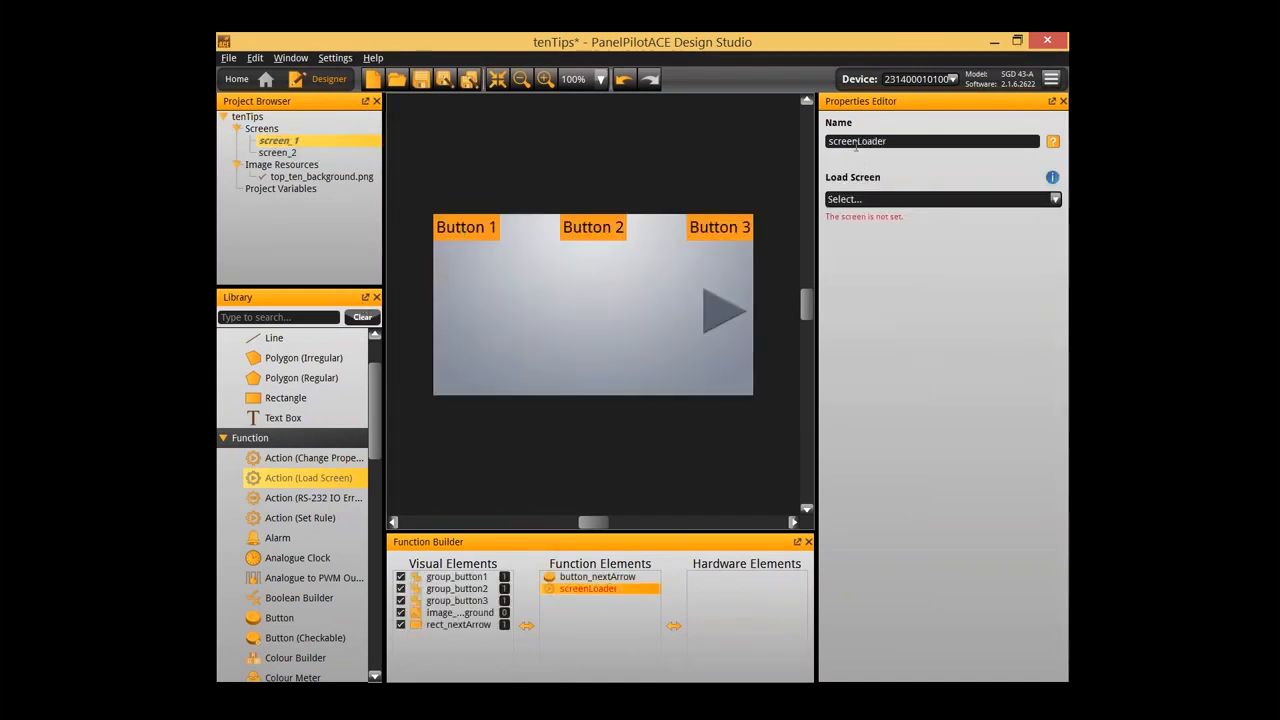
click(880, 199)
click(869, 242)
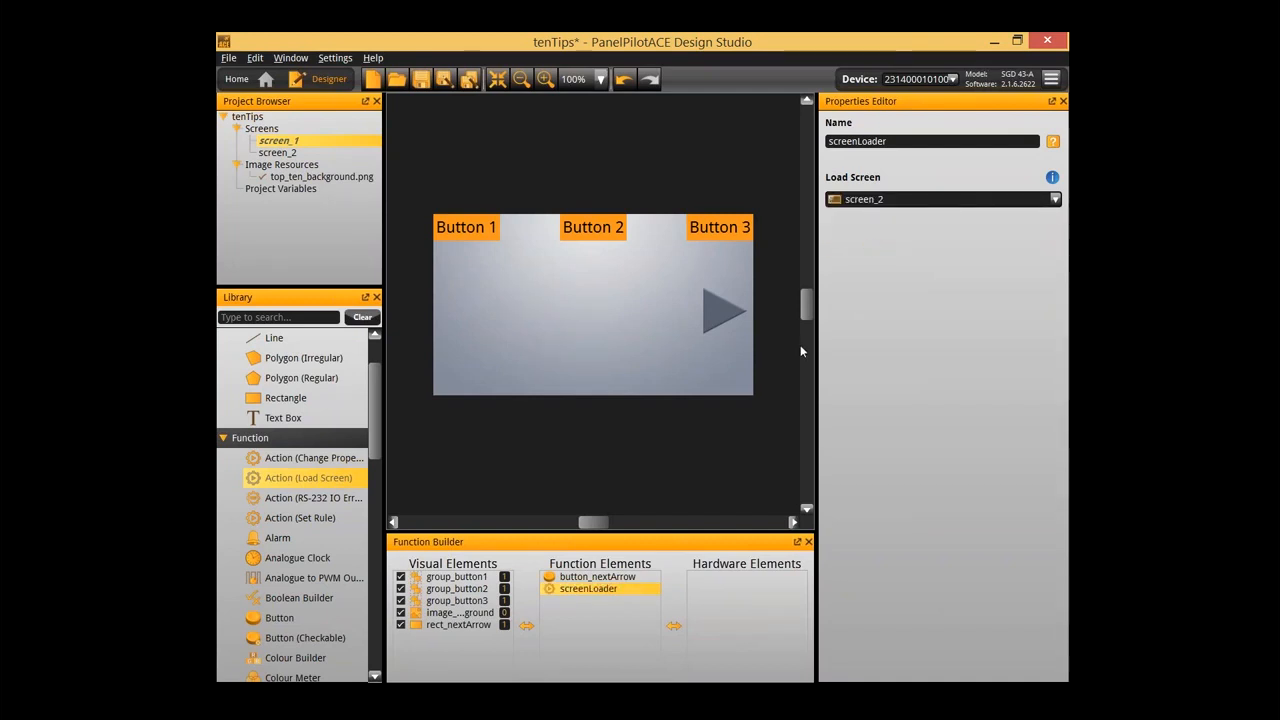
Set button_nextArrow to perform the screenLoader action when clicked
click(597, 577)
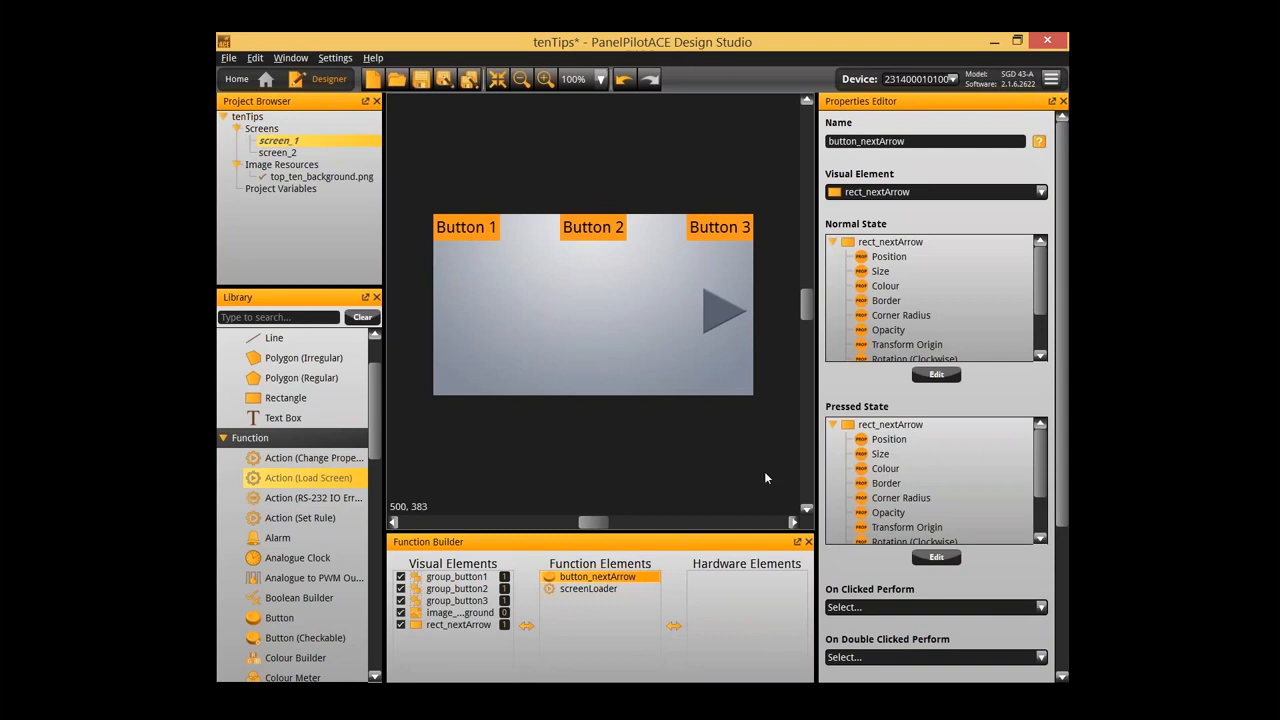
scroll(900, 480, down, 2)
click(860, 607)
click(860, 631)
click(692, 462)
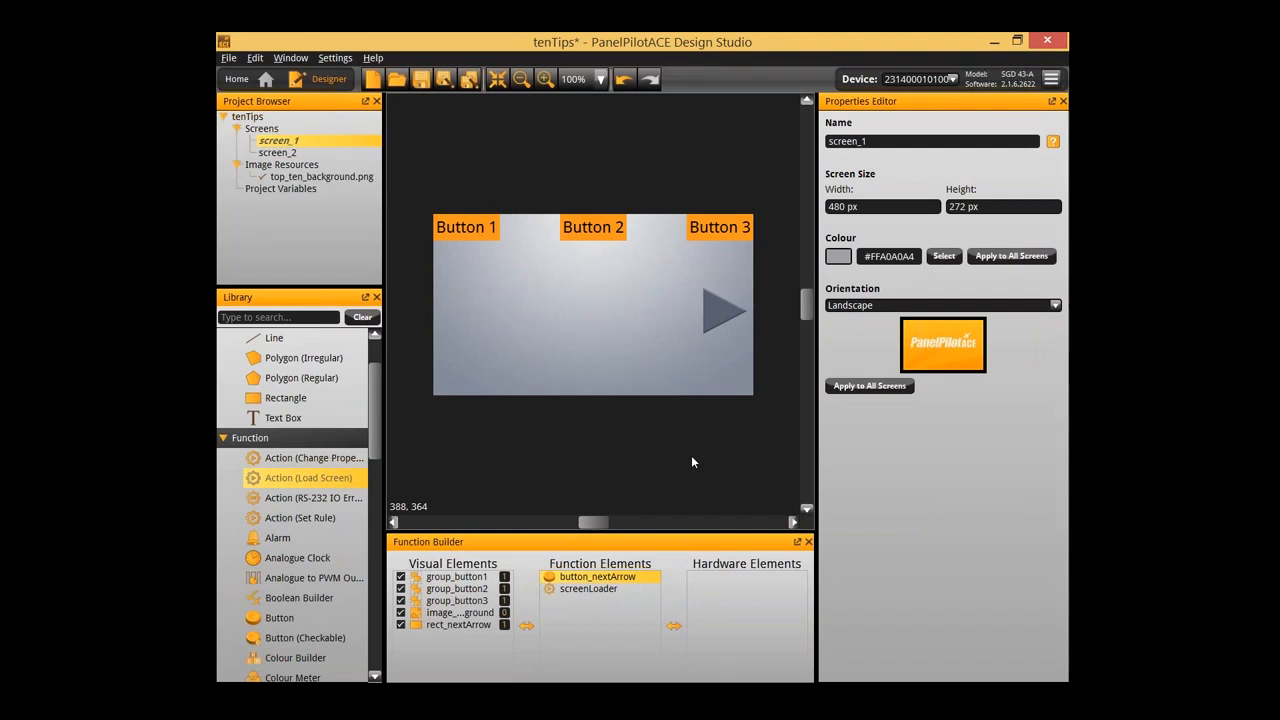
Try to run the project in the emulator, and place a rectangle near the middle of screen_2
key(F5)
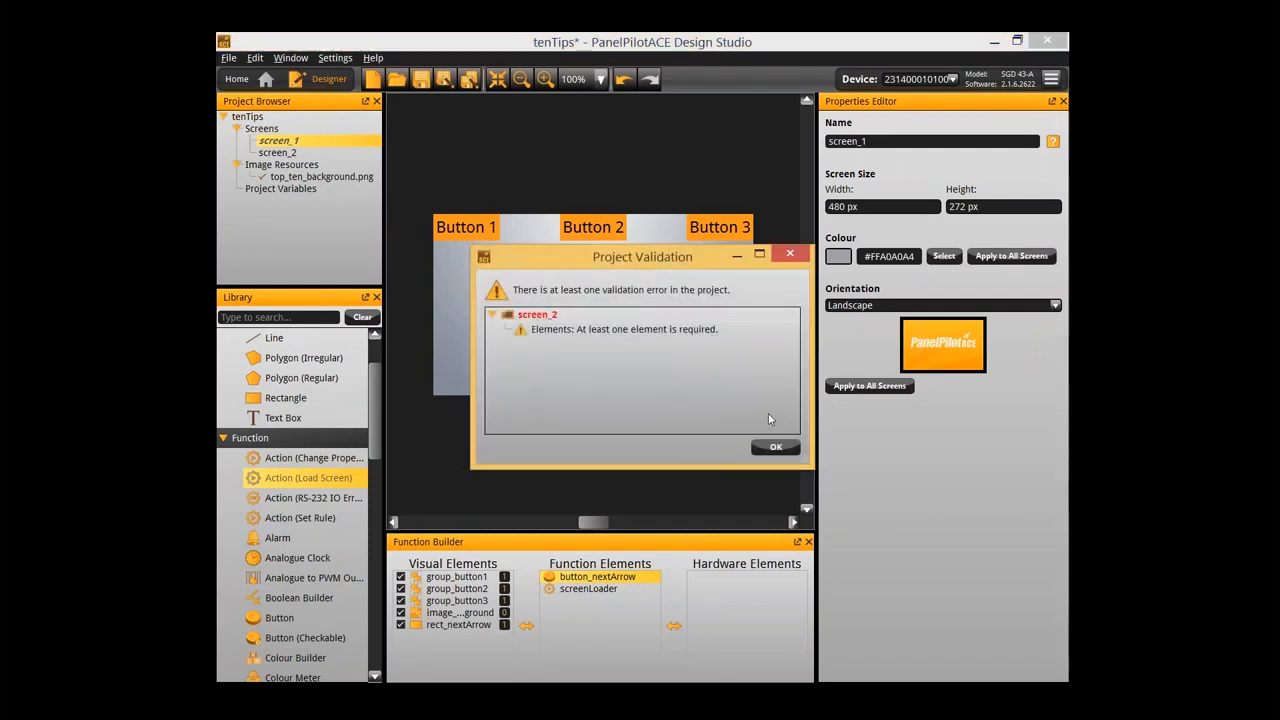
click(774, 451)
click(277, 152)
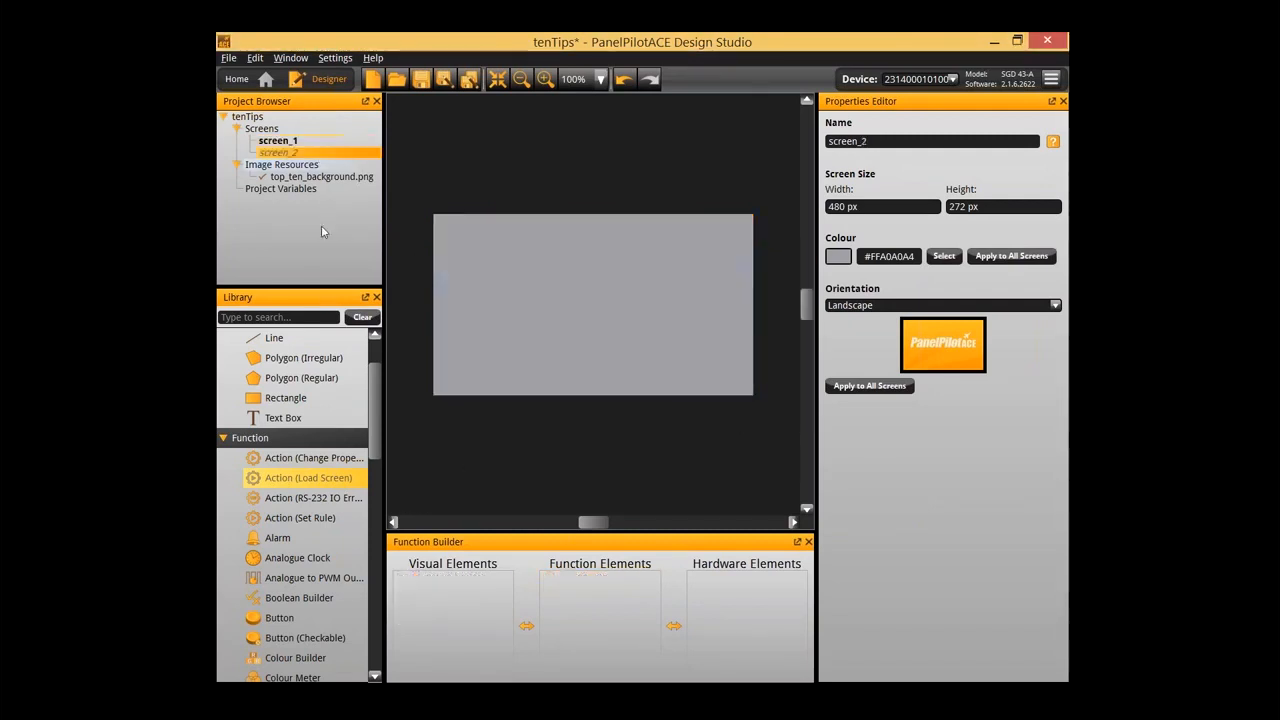
scroll(305, 421, up, 2)
drag(304, 483, 586, 305)
click(520, 280)
Run the project from screen_1 in the emulator, test the arrow's click area, and close the emulator
click(278, 140)
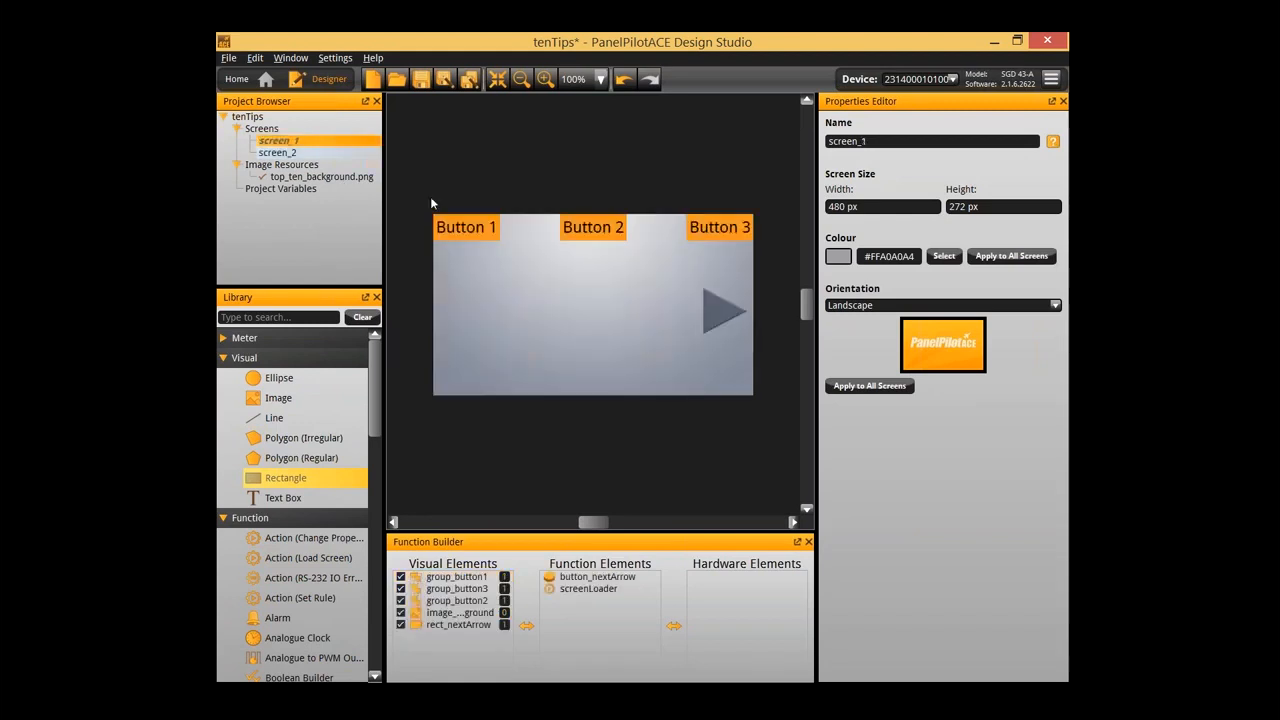
click(515, 345)
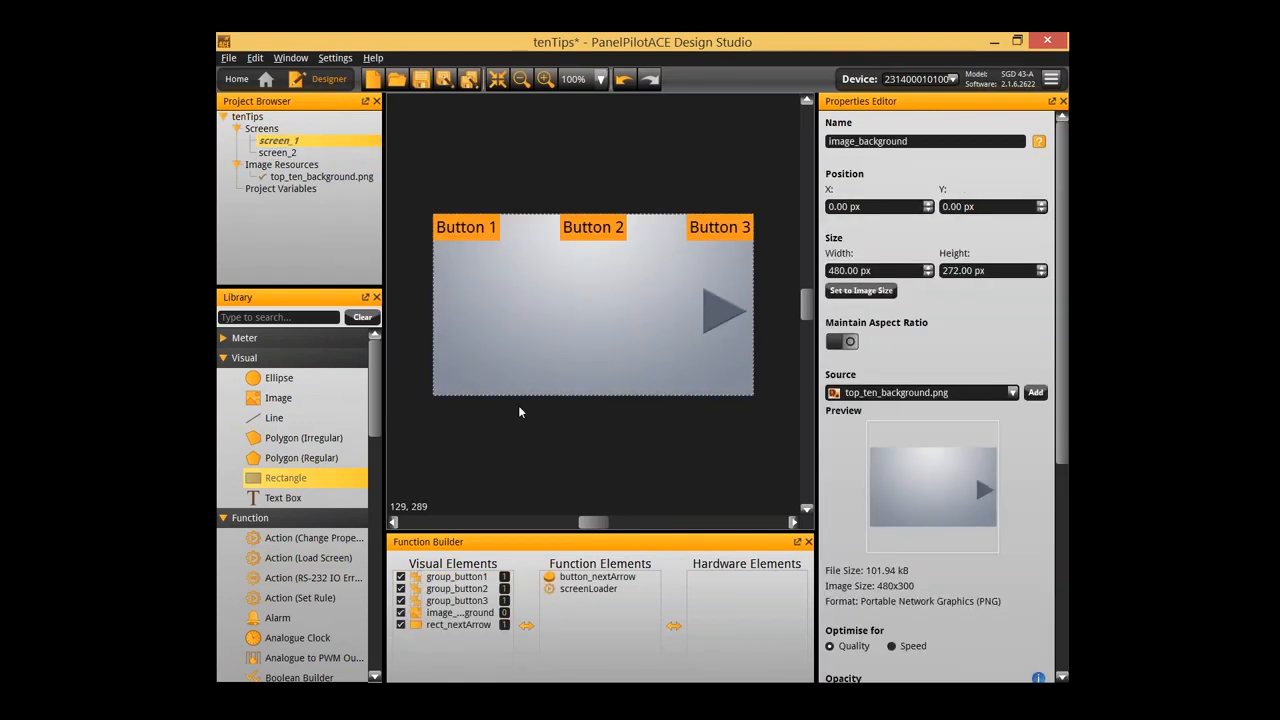
key(F5)
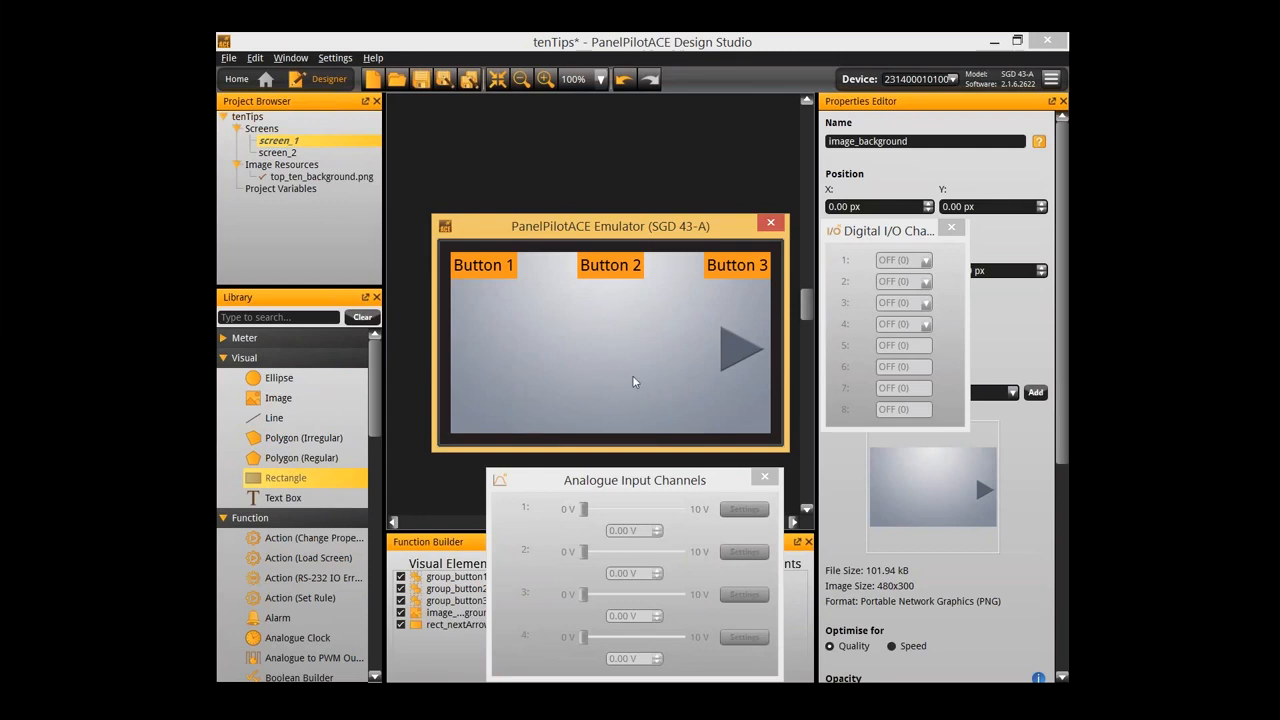
click(738, 353)
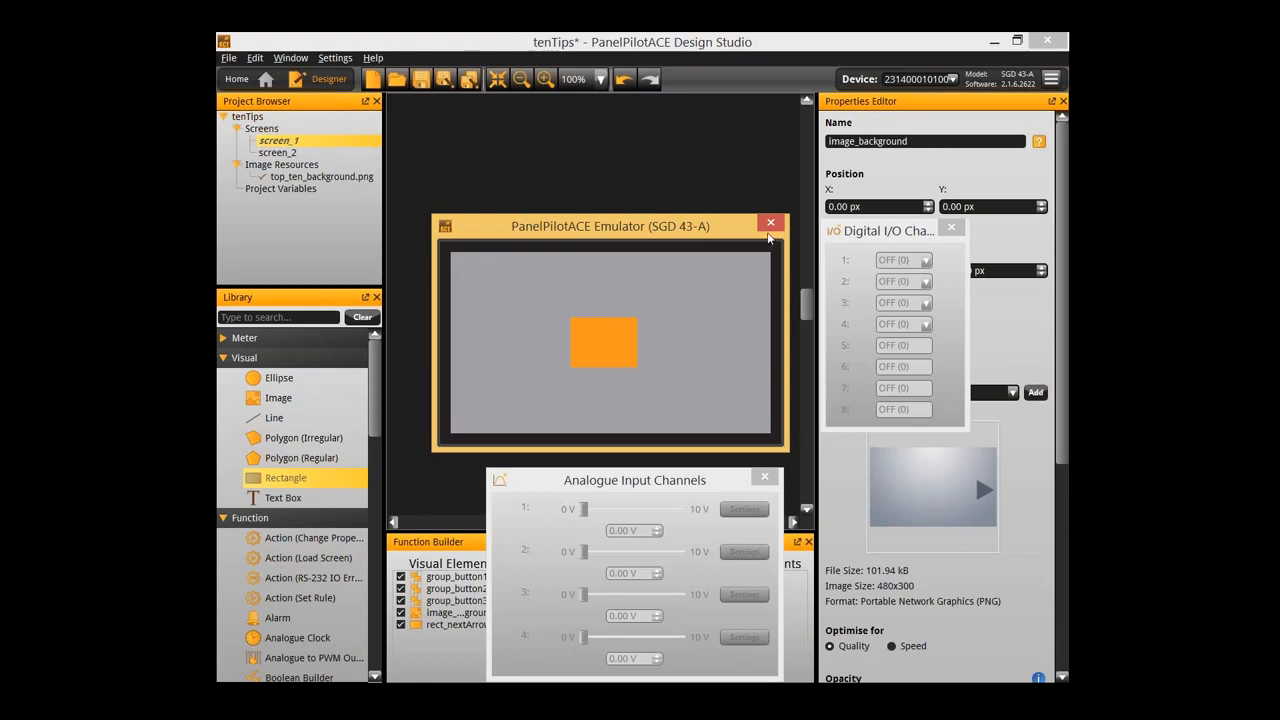
click(769, 231)
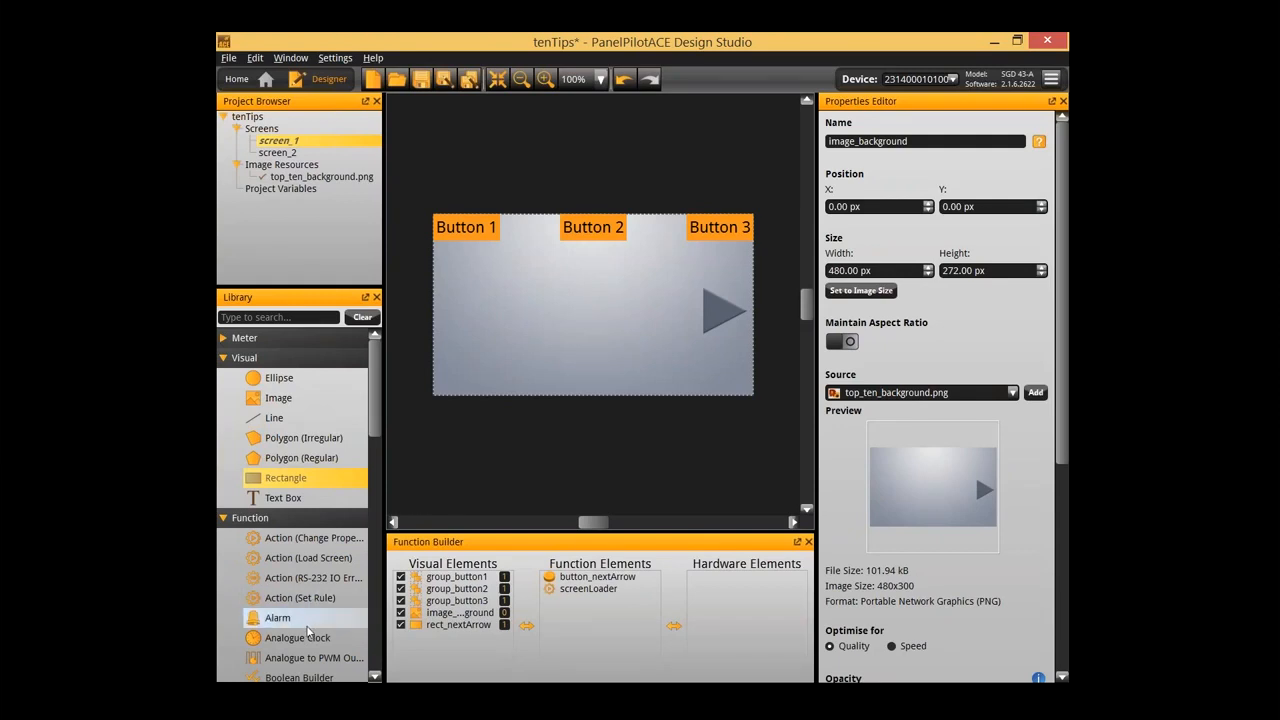
Add two Alarm Output hardware elements to screen_1
click(306, 624)
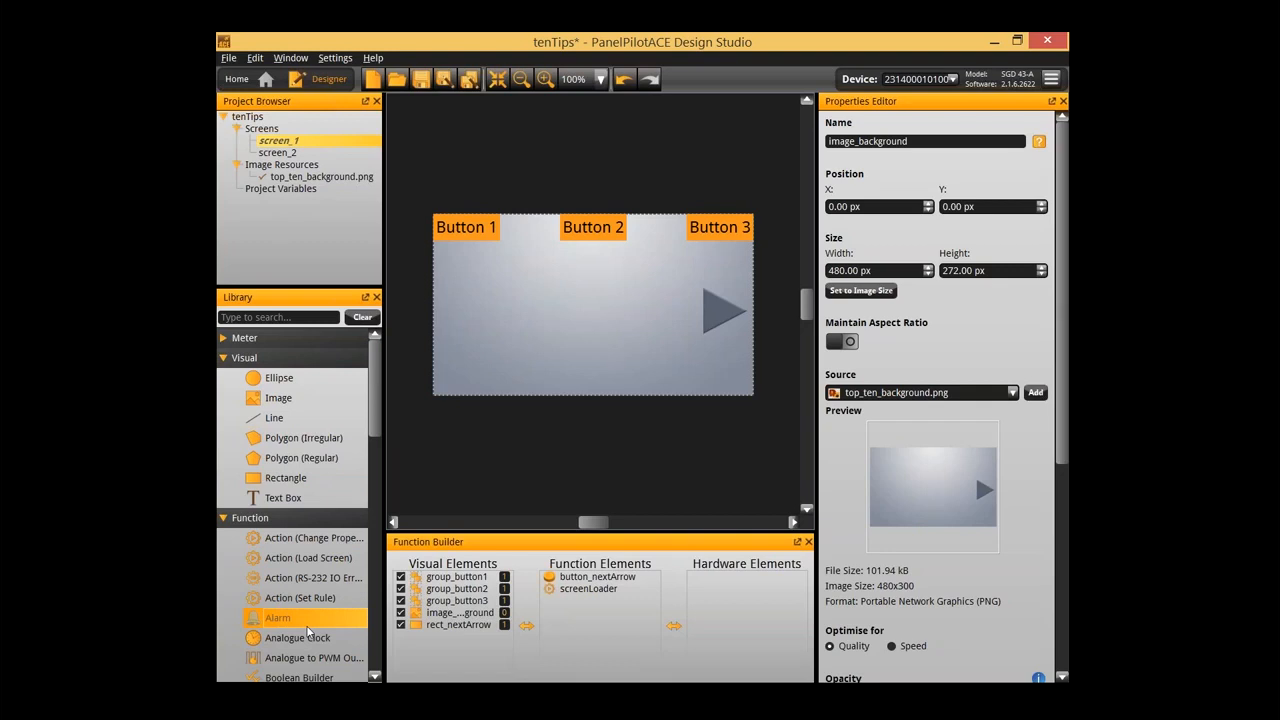
scroll(308, 630, down, 3)
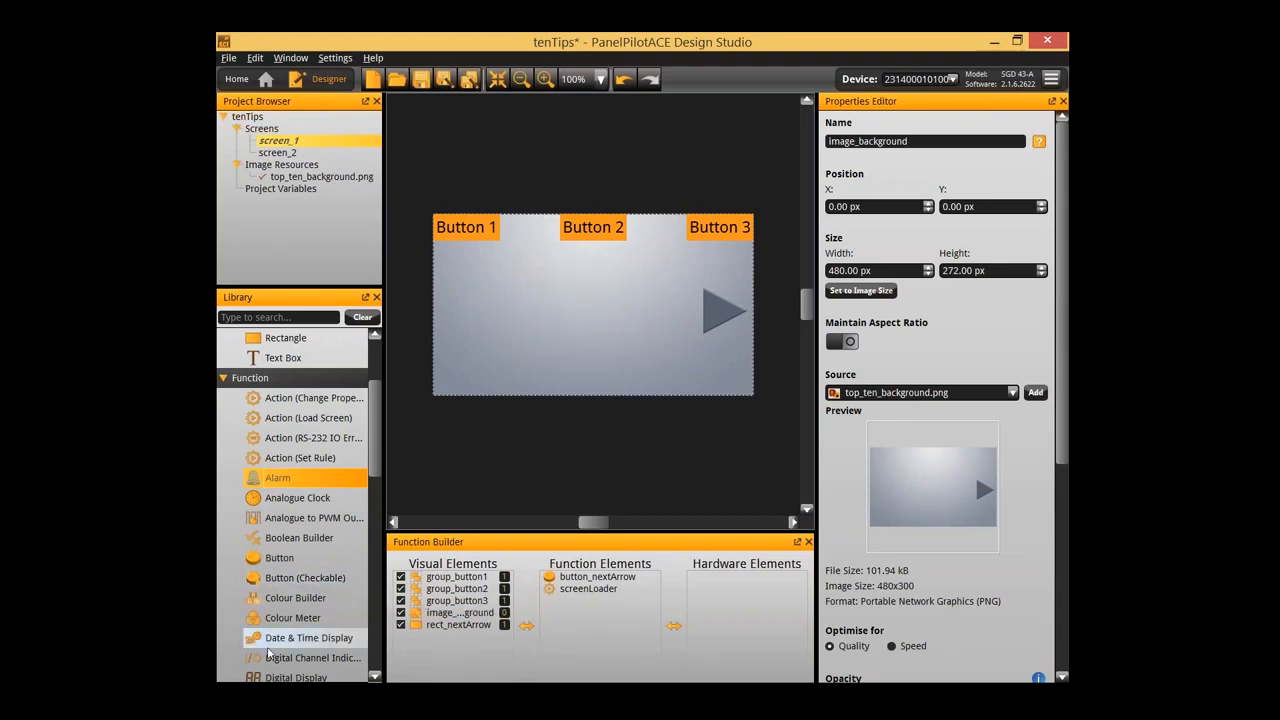
scroll(320, 540, down, 2)
scroll(318, 538, down, 10)
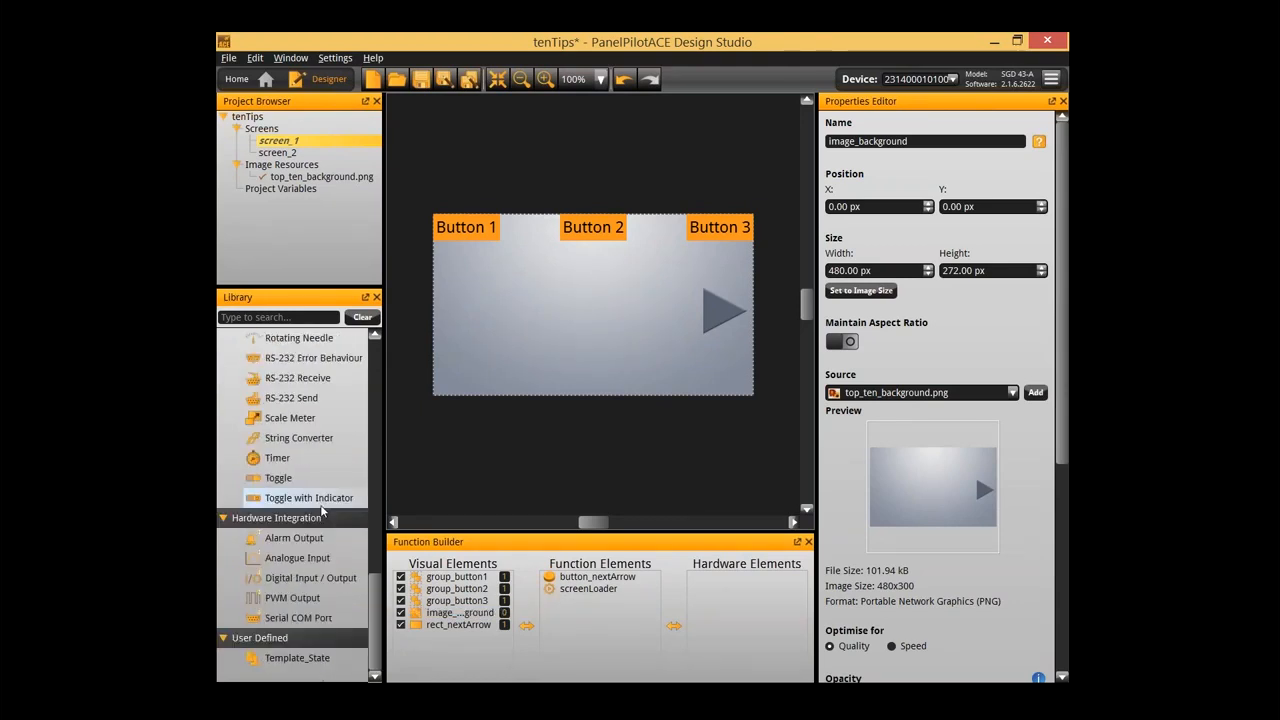
double_click(309, 538)
double_click(309, 538)
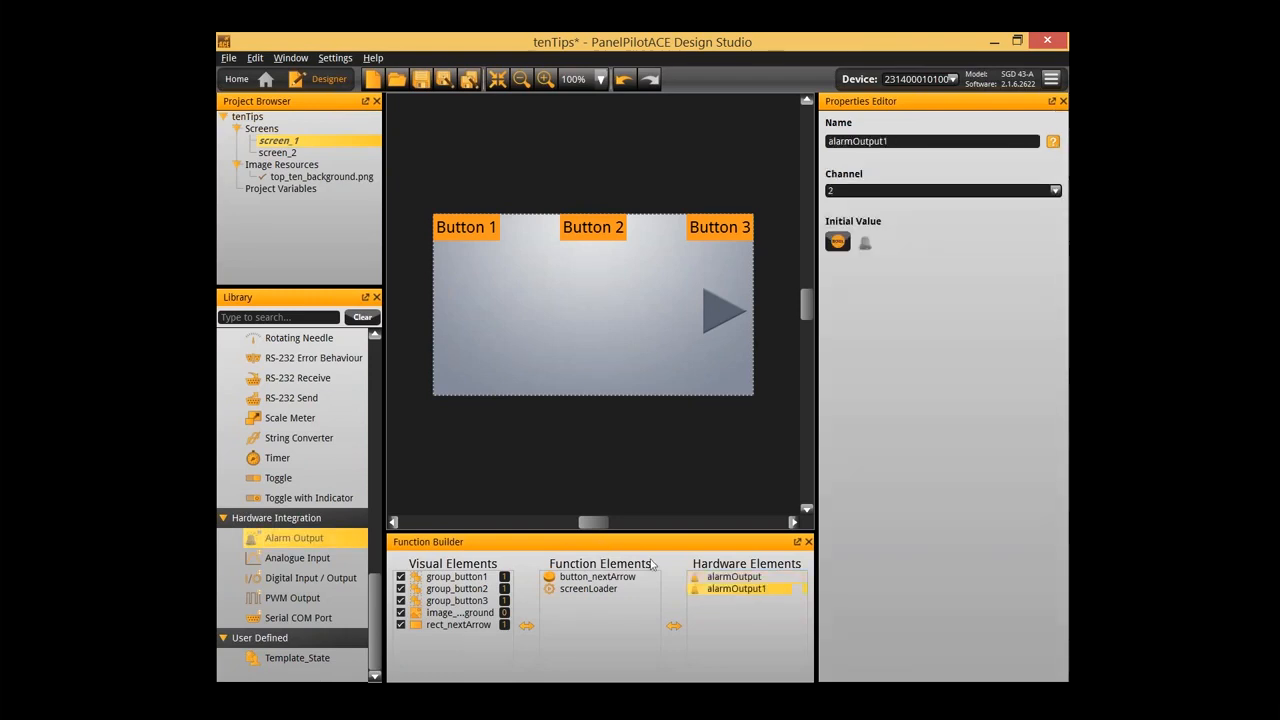
Rename the channel 1 alarm output as alarm_high and the channel 2 alarm output as alarm_low
double_click(714, 577)
text(alarm_high)
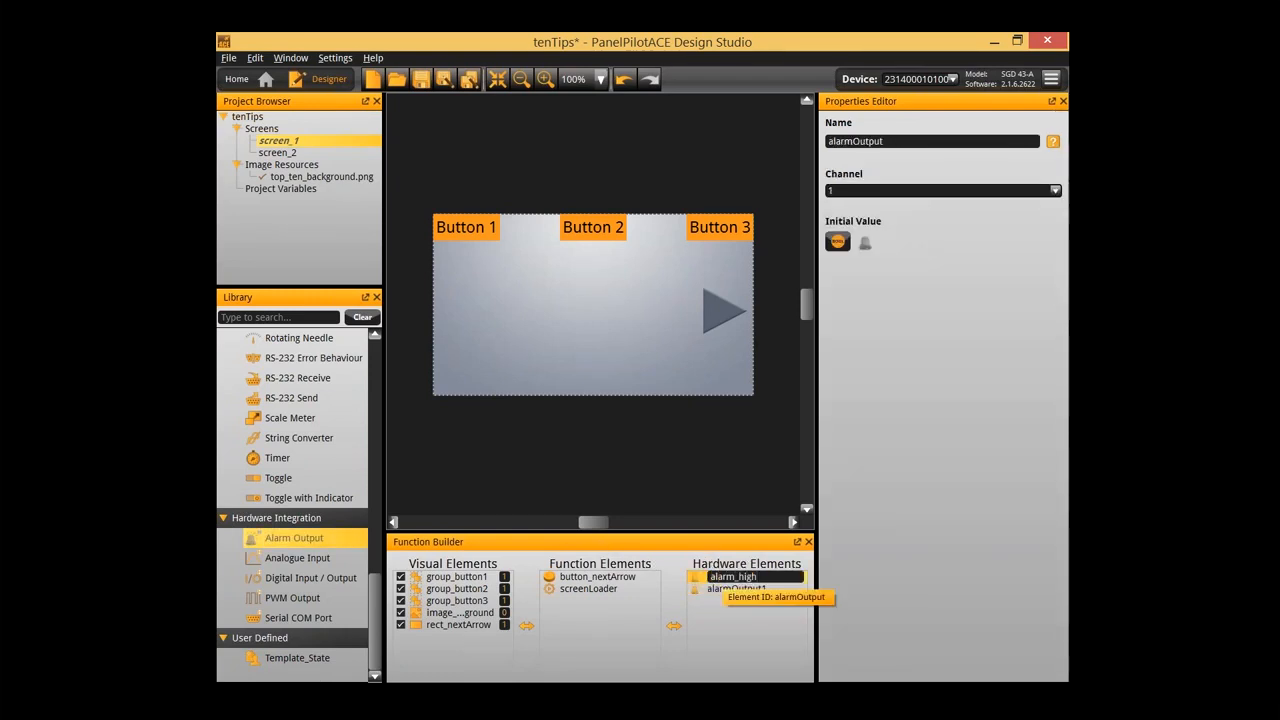
key(Return)
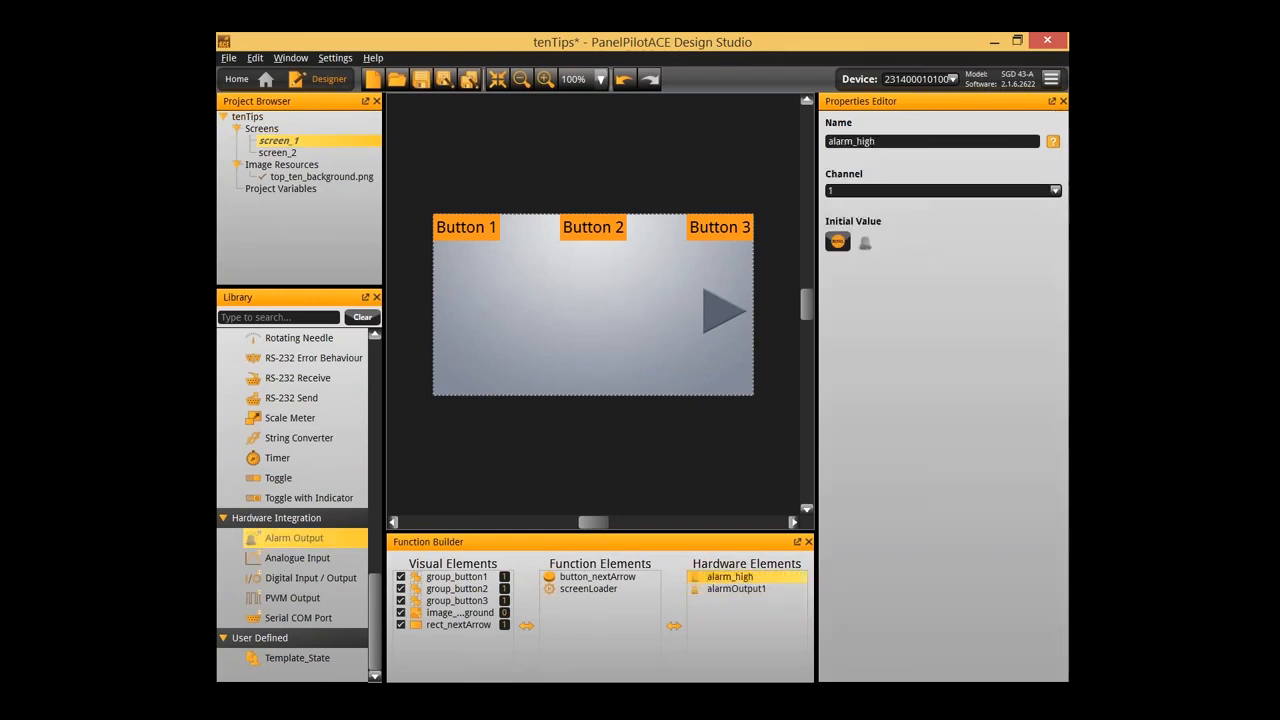
double_click(736, 589)
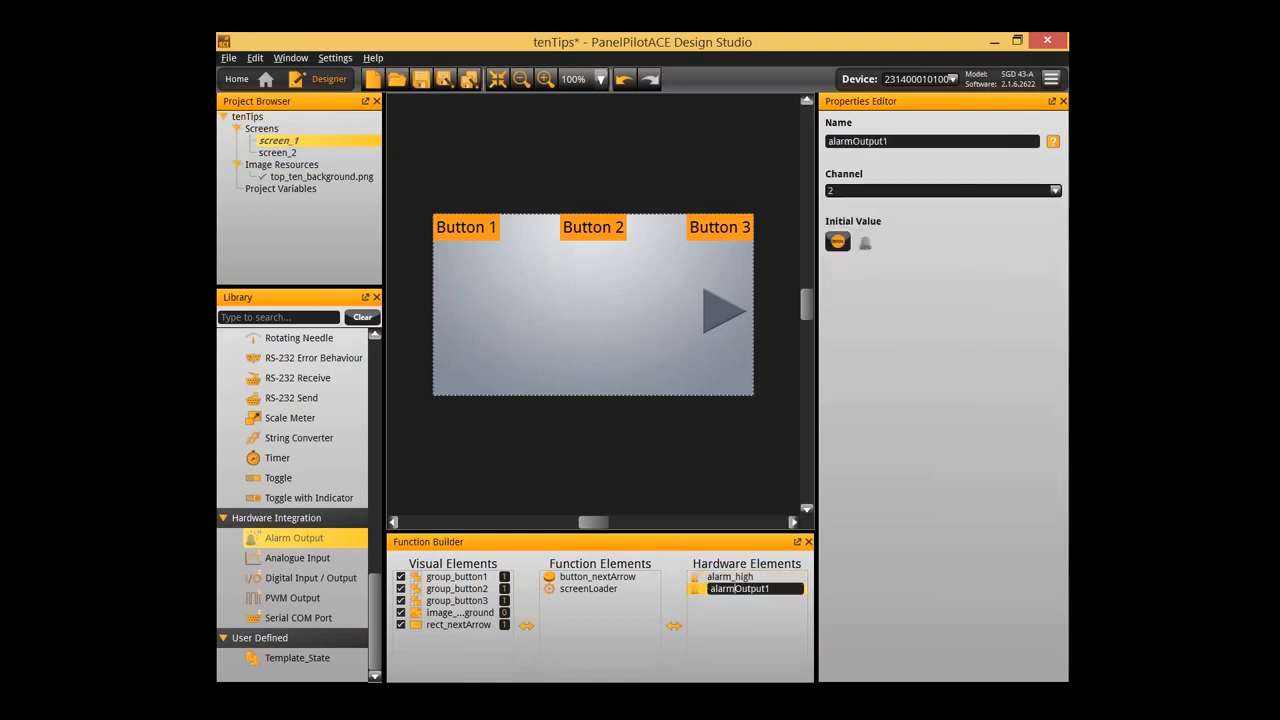
text(alarm_low)
key(Return)
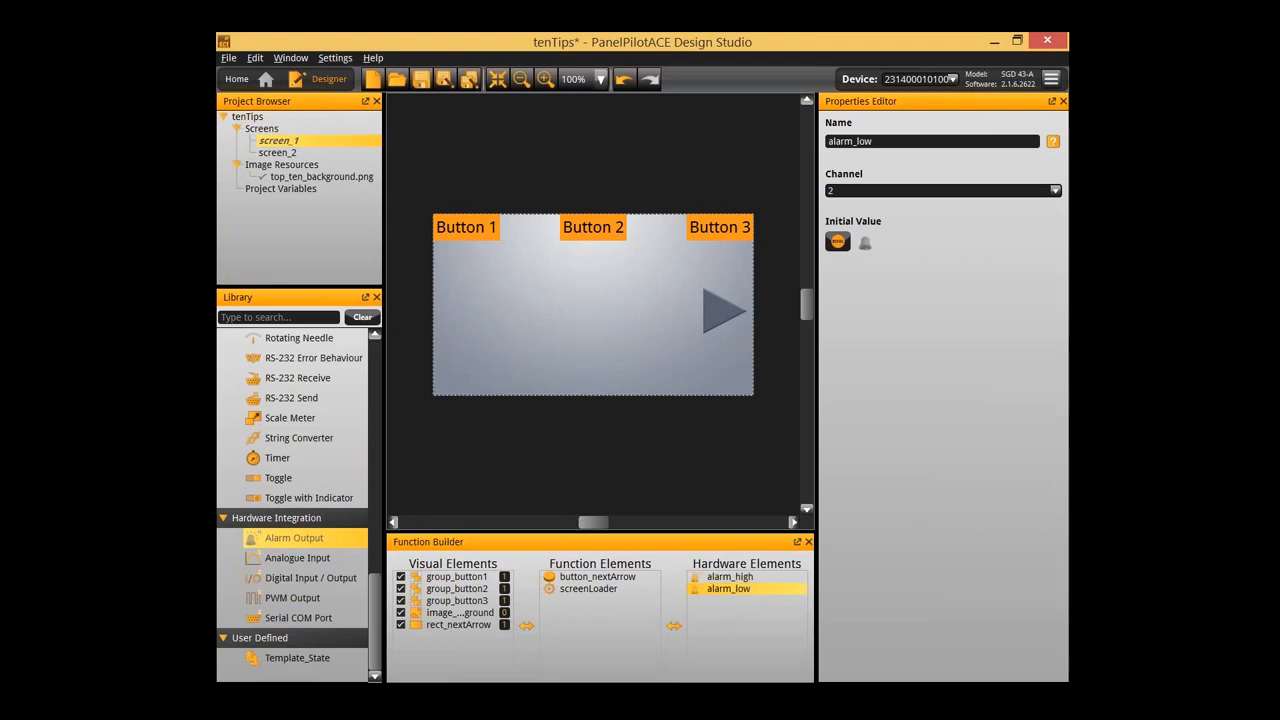
click(624, 458)
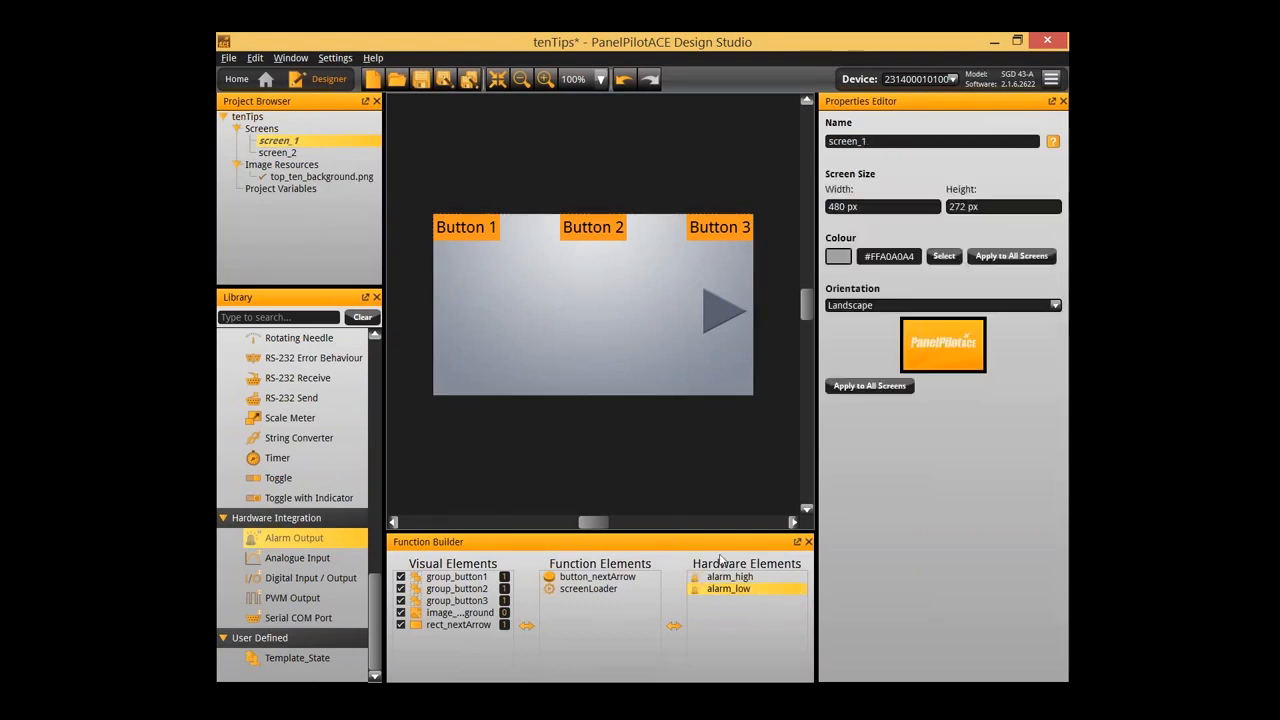
Add two Analogue Input hardware elements to screen_1
click(757, 578)
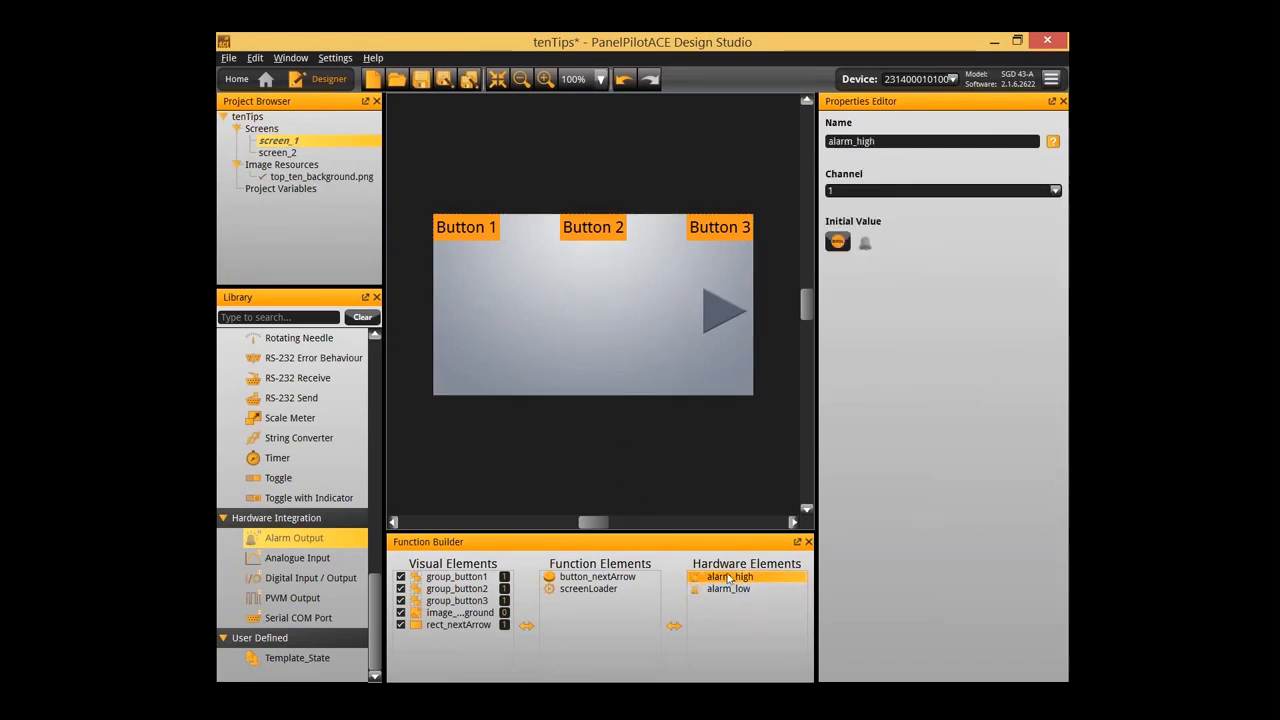
drag(306, 560, 749, 605)
double_click(757, 600)
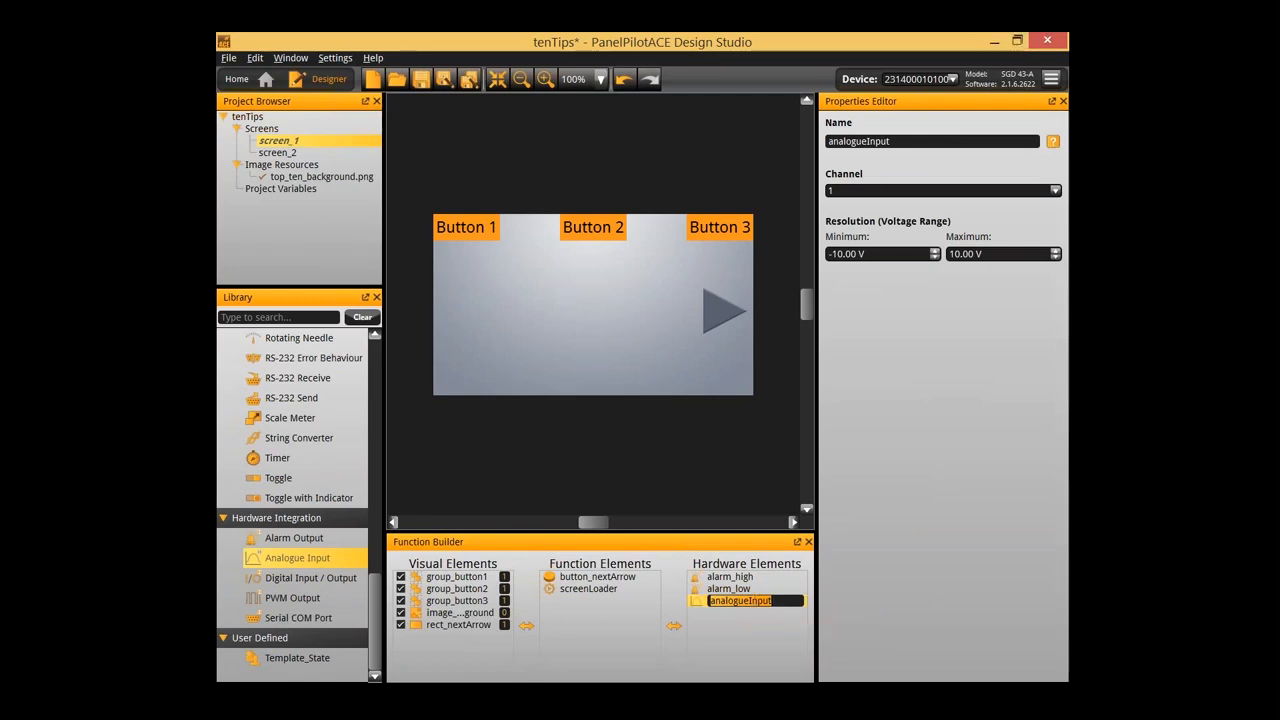
drag(302, 564, 742, 560)
Rename the channel 1 analogue input as analogue_in1 and the channel 2 analogue input as analogue_in2
click(745, 600)
click(770, 601)
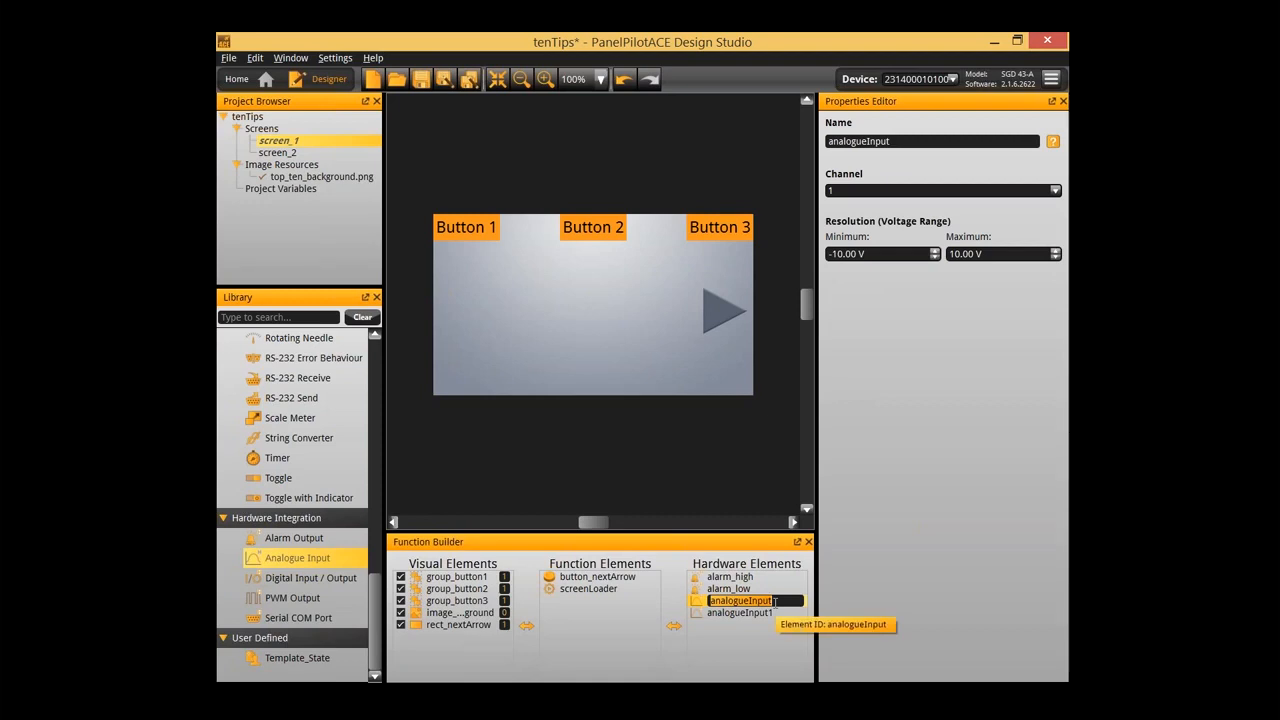
text(analogue_in1)
key(Return)
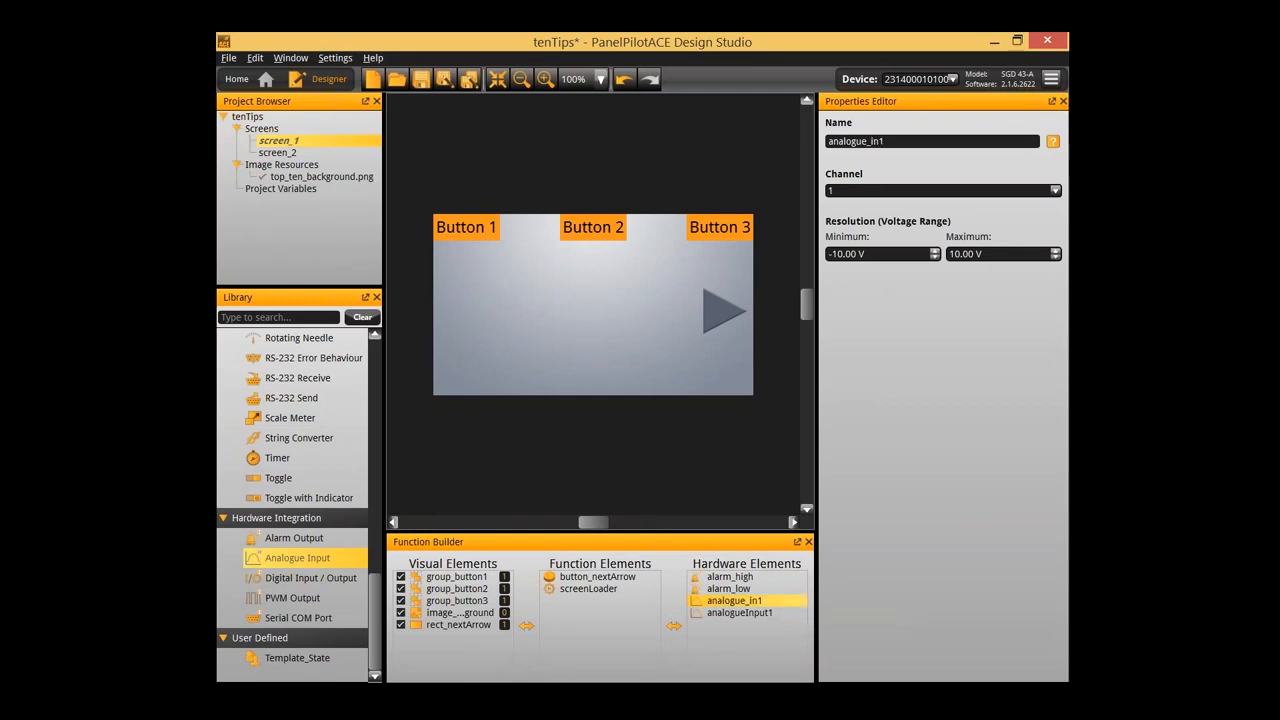
double_click(765, 613)
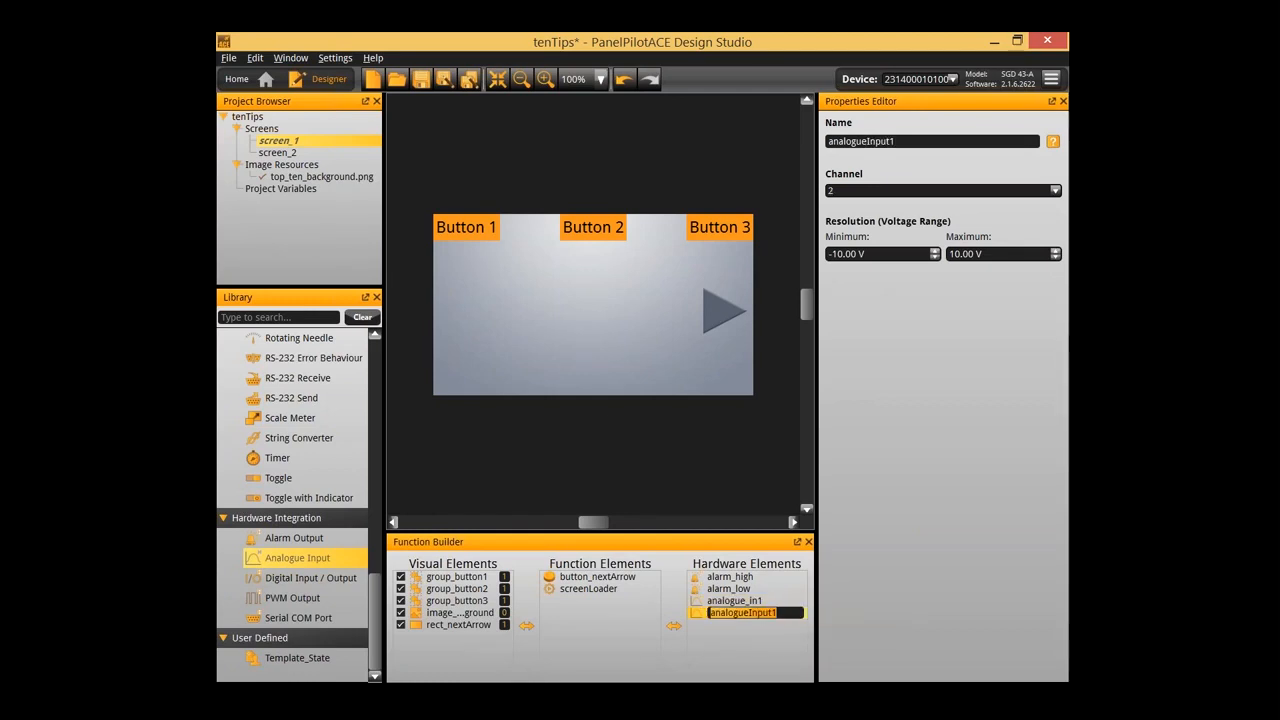
text(analogue_)
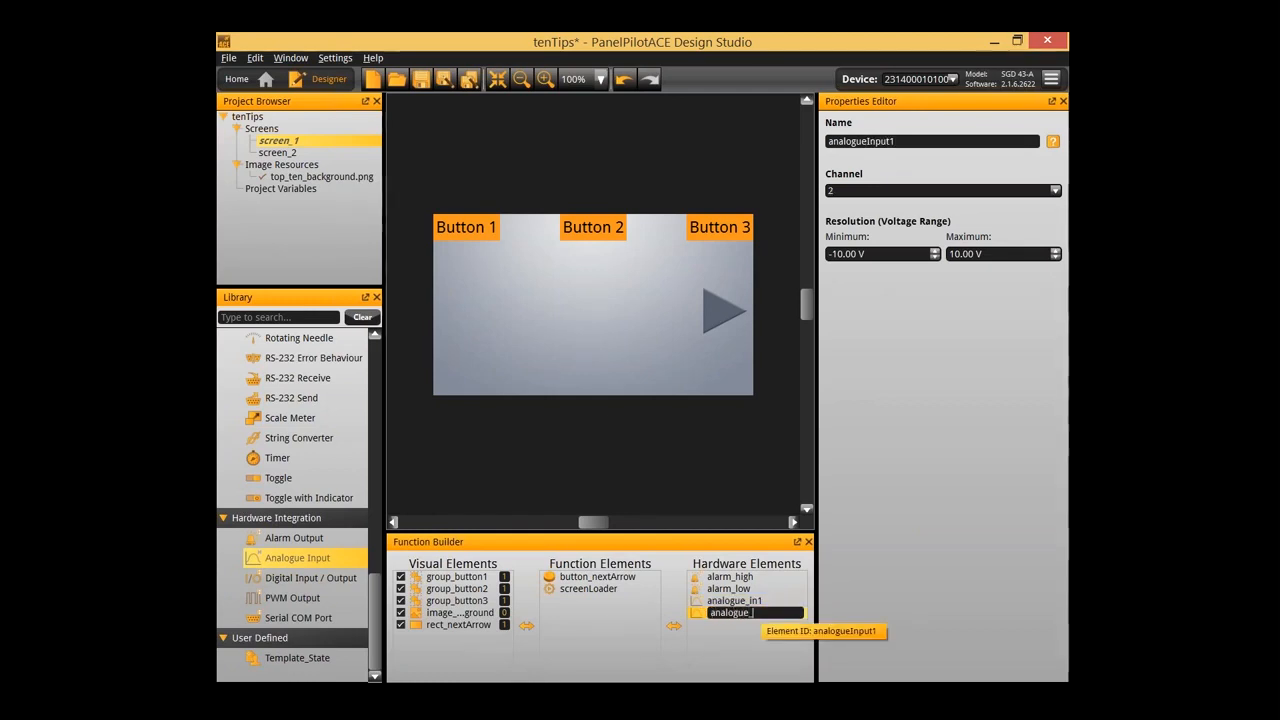
text(in2)
key(Return)
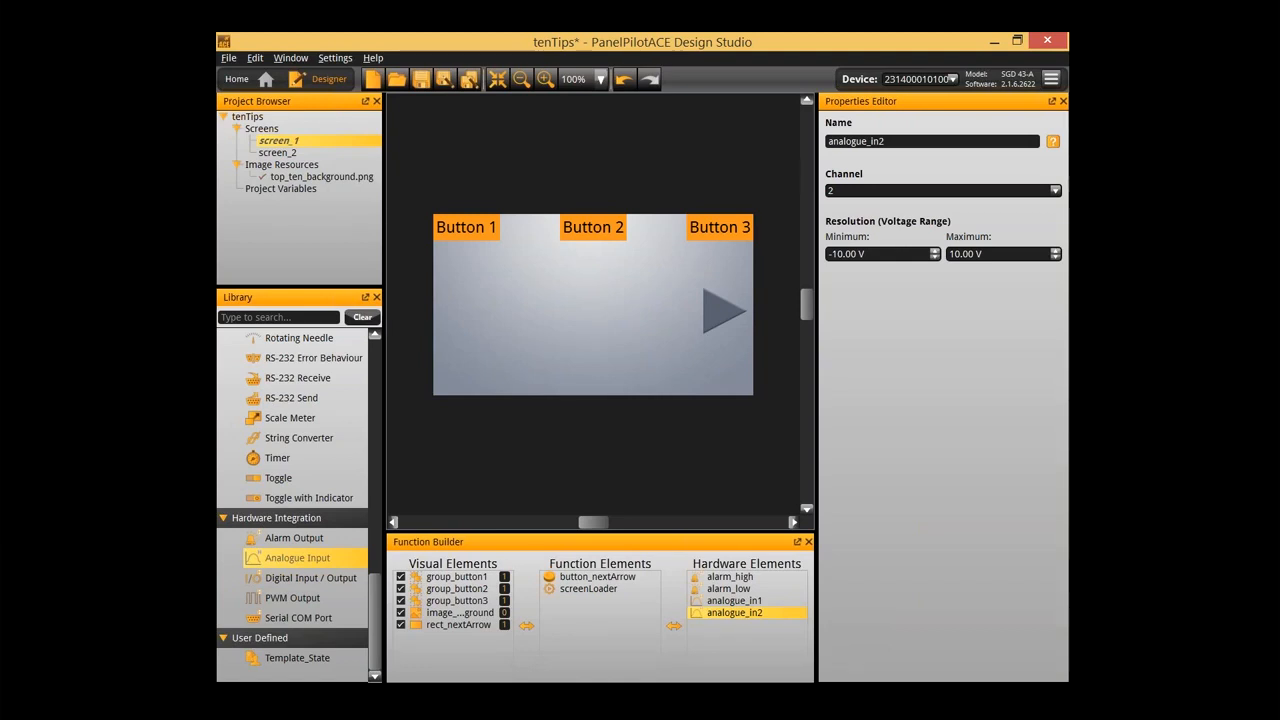
Set the minimum of the voltage range to 0 V for both analogue_in2 and analogue_in1
double_click(860, 254)
text(0)
key(Tab)
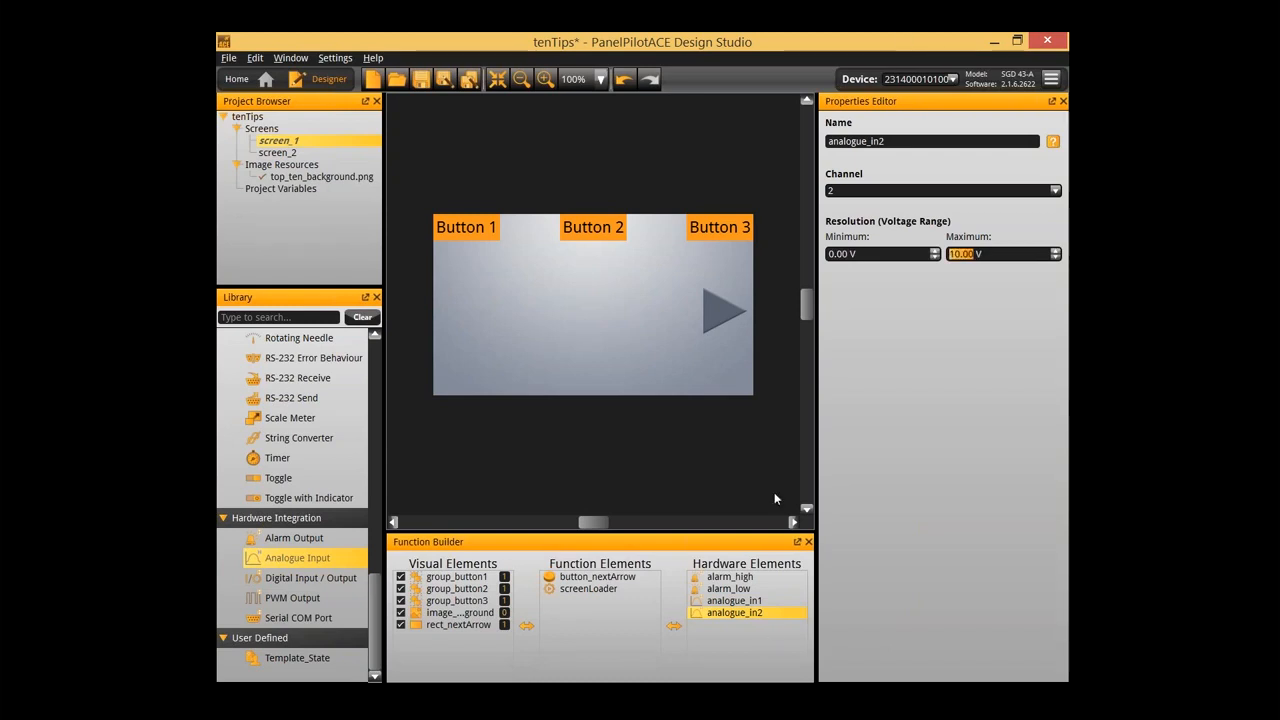
click(732, 600)
double_click(860, 254)
text(0)
key(Tab)
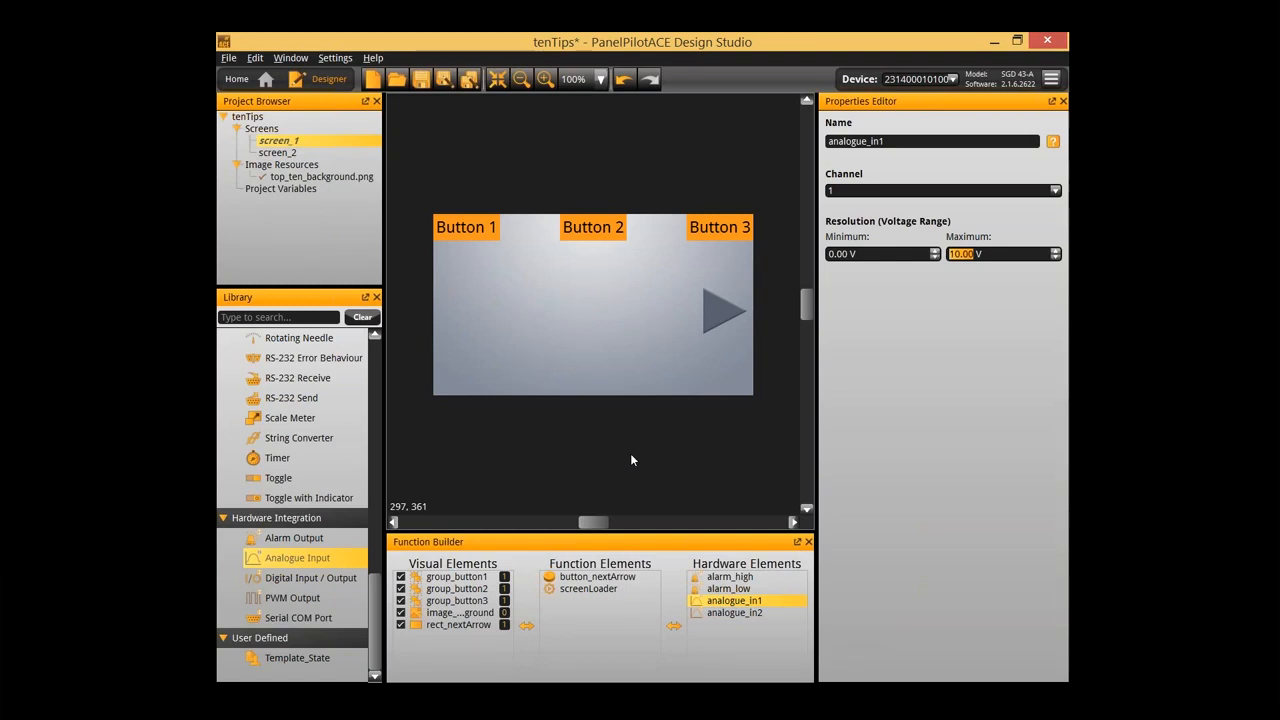
click(611, 566)
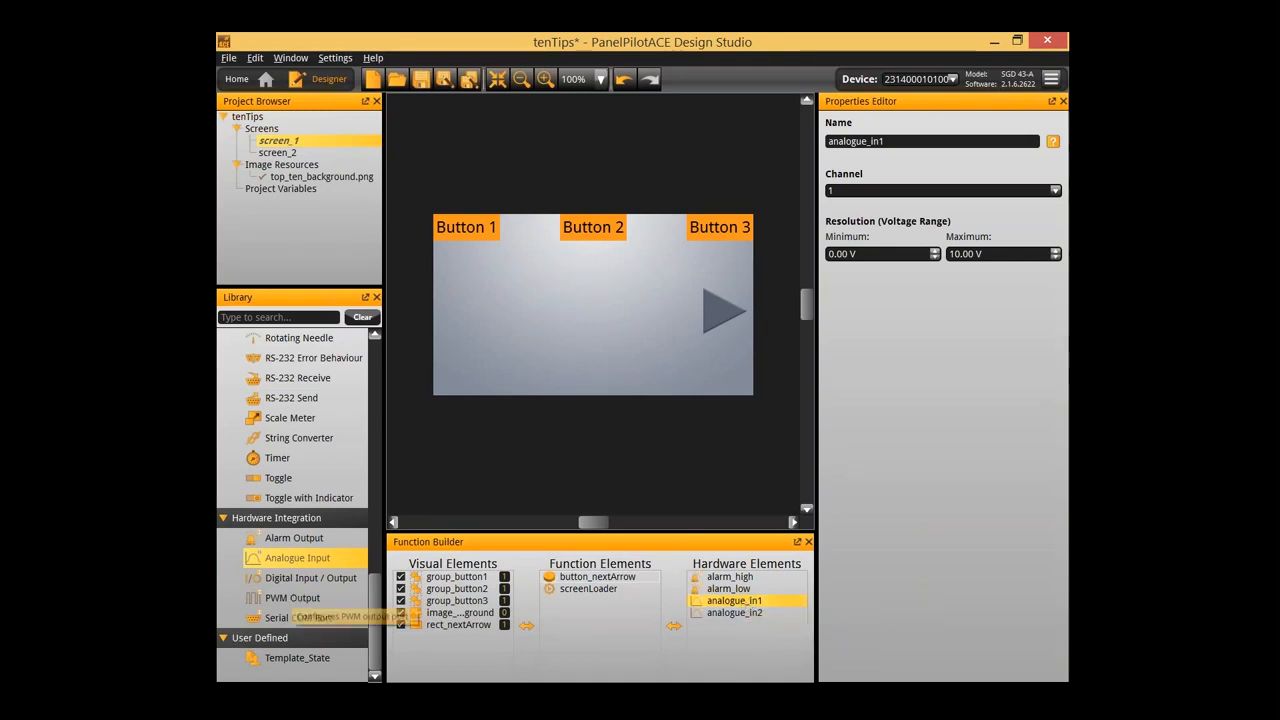
Add two number variables to the project variables
right_click(298, 190)
click(340, 229)
right_click(328, 188)
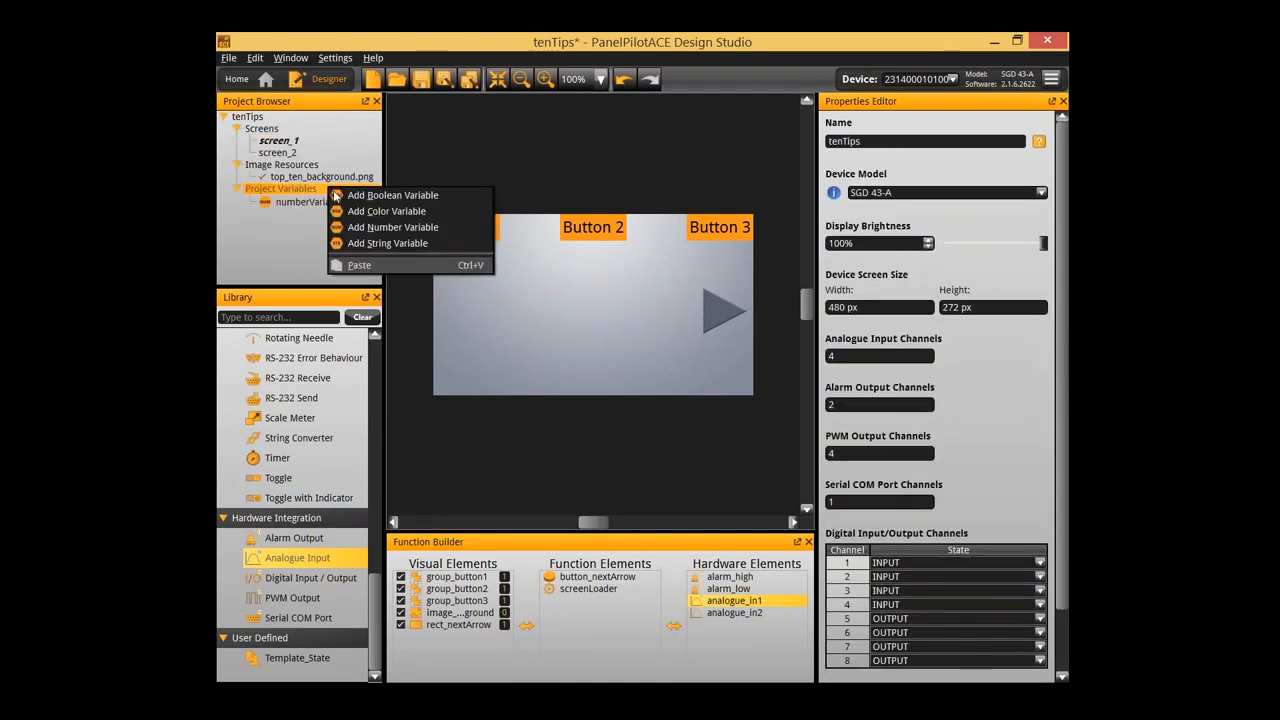
click(351, 228)
Rename the first number variable as number_highAlarm and the second as number_lowAlarm
double_click(357, 204)
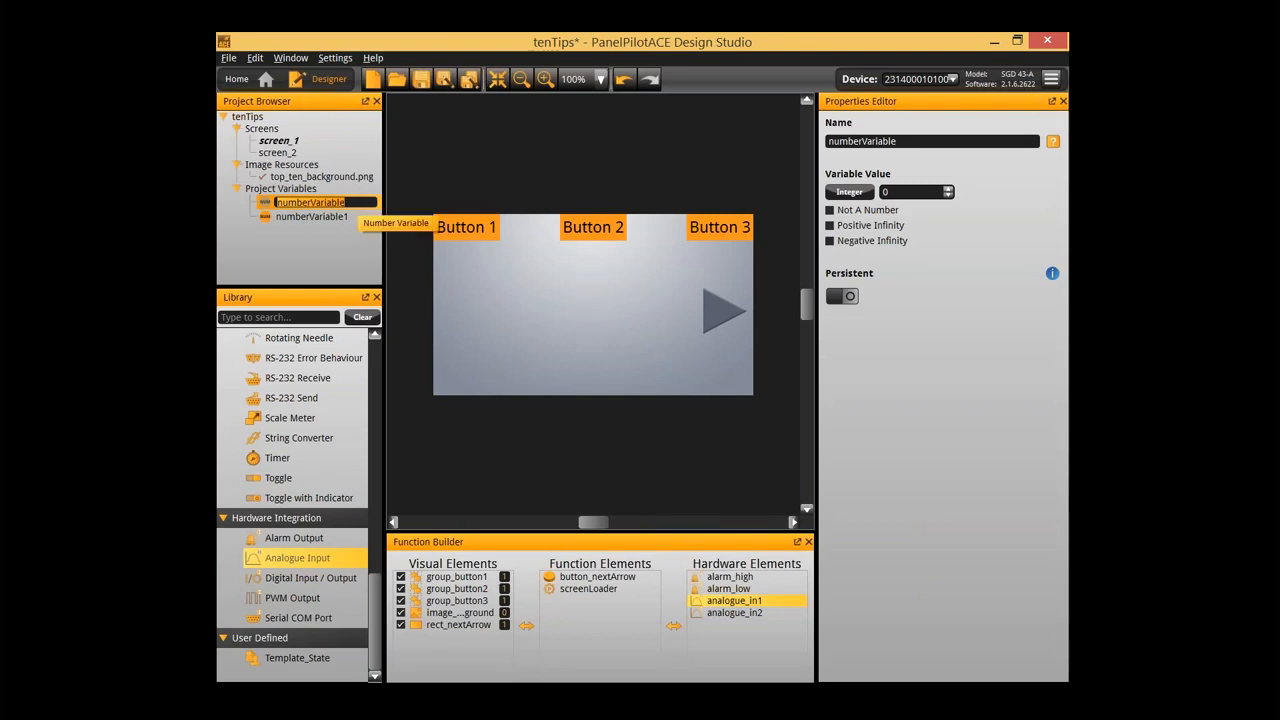
text(number_highAlarm)
key(Return)
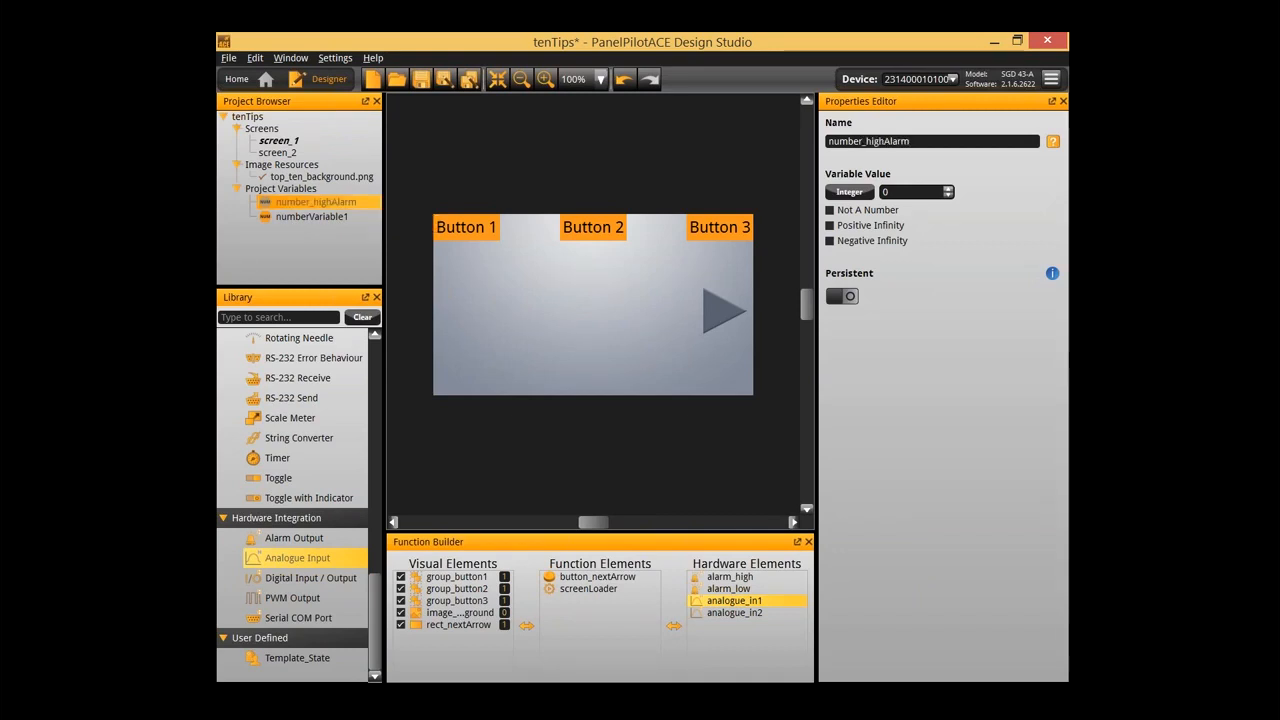
double_click(346, 217)
text(number)
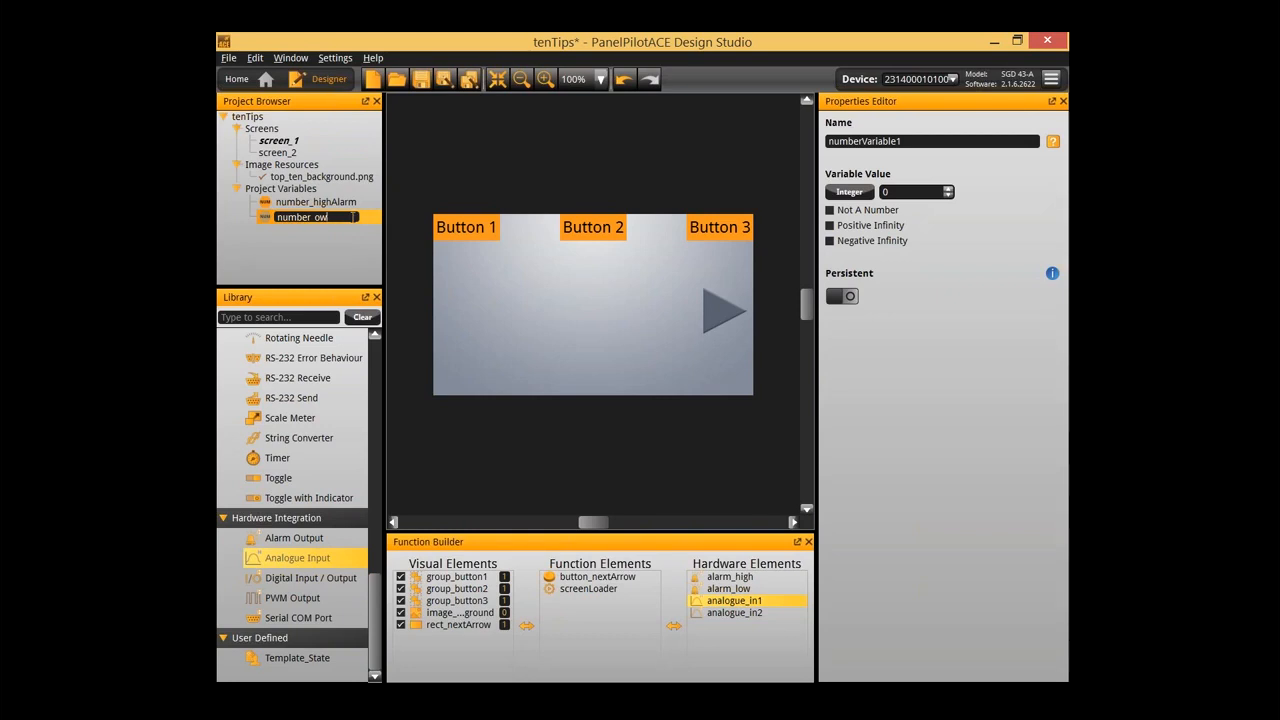
text(_lowAlarm)
key(Return)
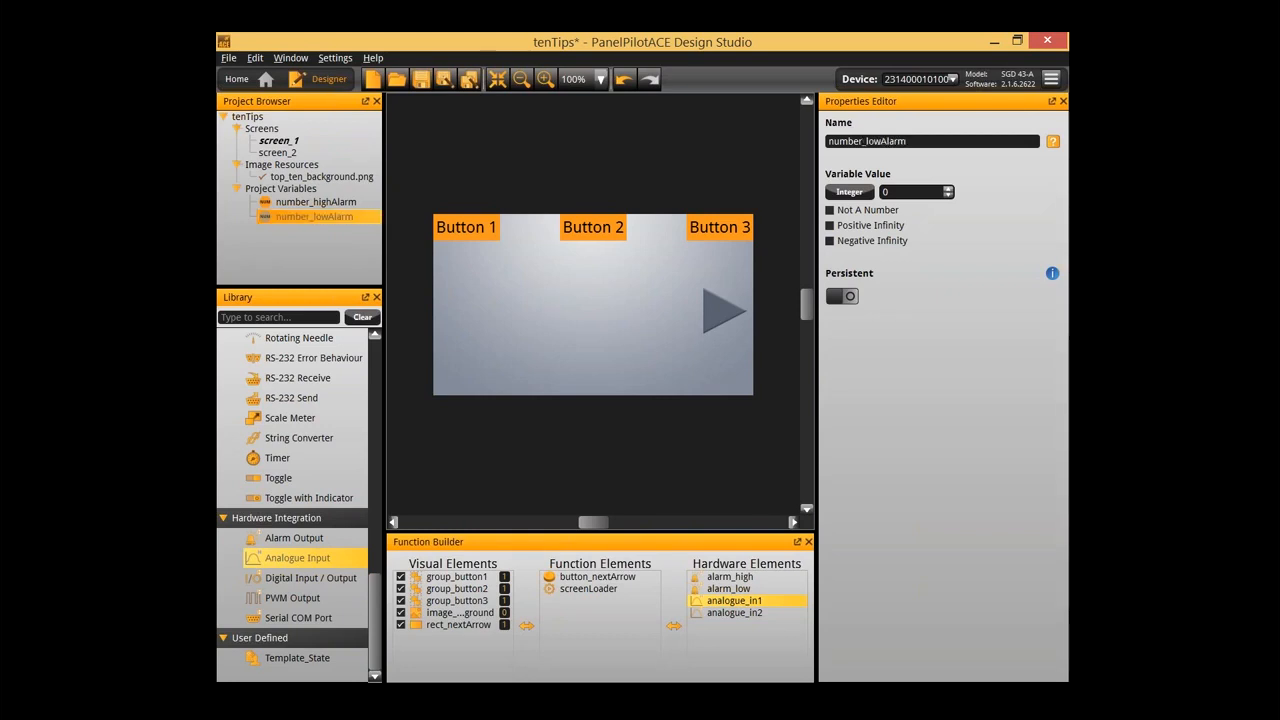
Set the value of number_highAlarm to 7 and the value of number_lowAlarm to 3
click(315, 203)
click(926, 191)
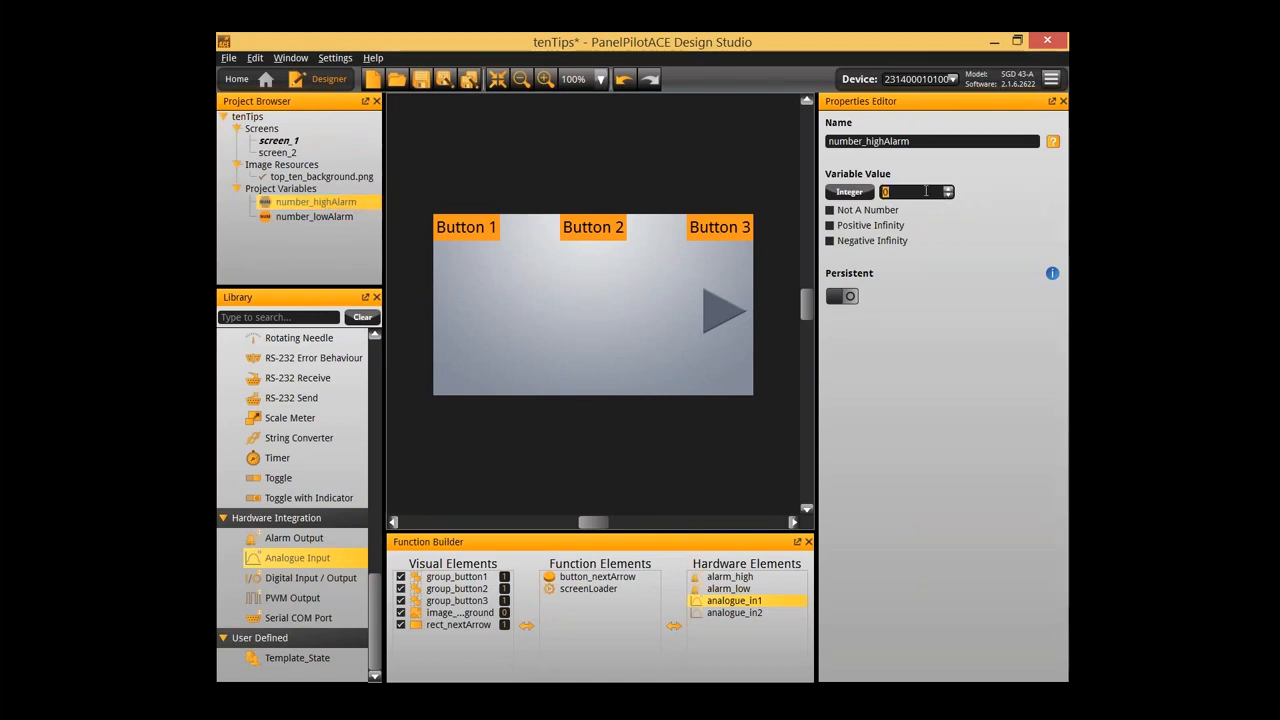
text(7)
click(314, 216)
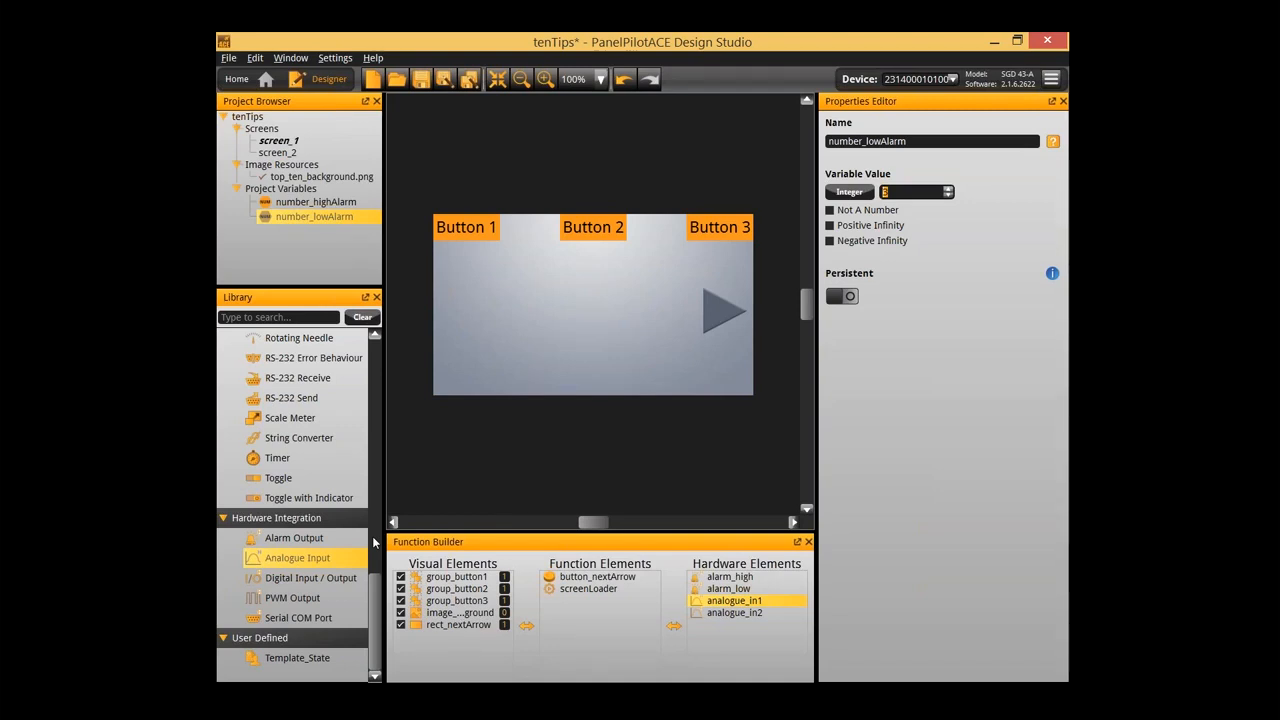
Add two Boolean Builder function elements to screen_1
scroll(320, 400, up, 5)
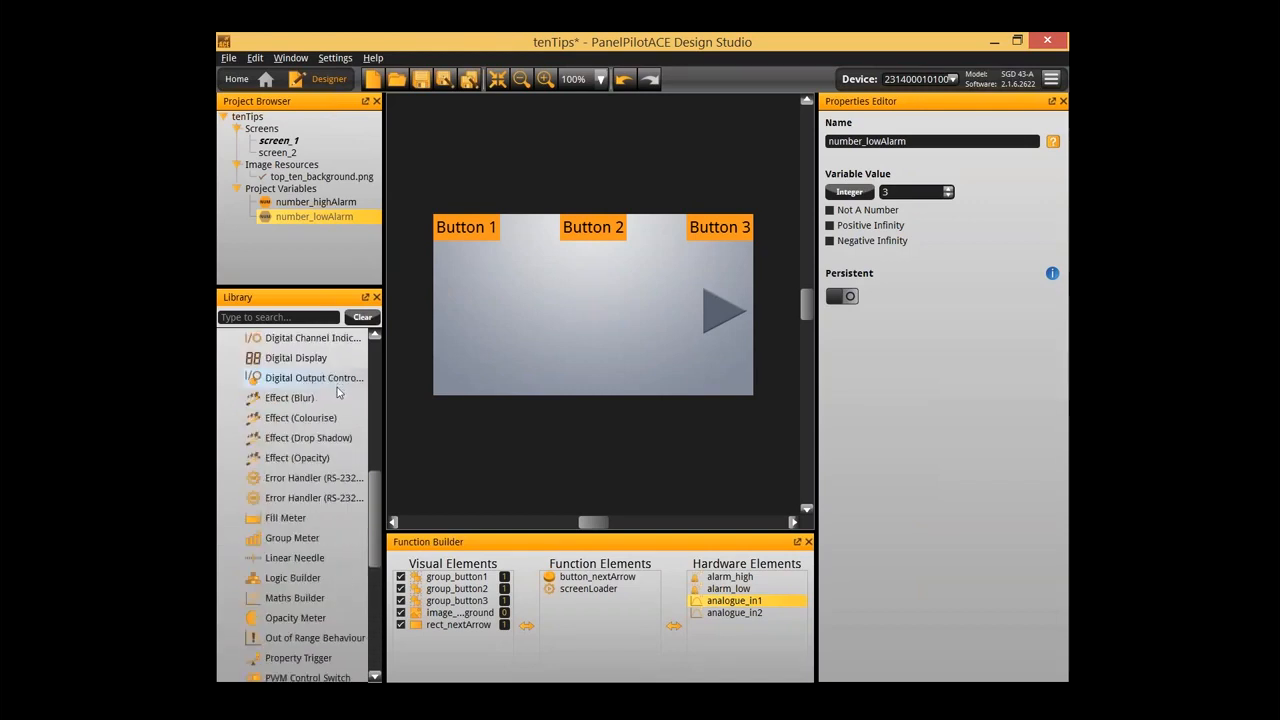
scroll(337, 383, up, 3)
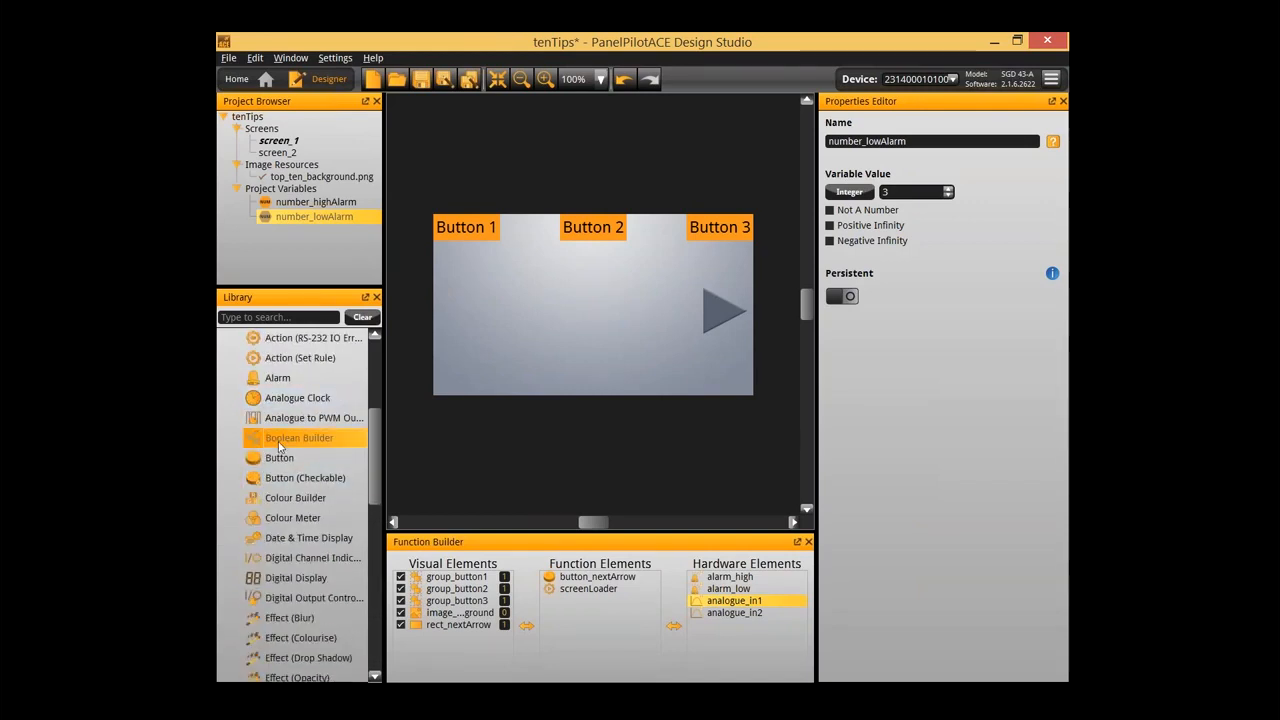
double_click(280, 446)
double_click(280, 446)
Rename the first Boolean Builder as is_highAlarm, correcting the capitalisation of the name
double_click(571, 577)
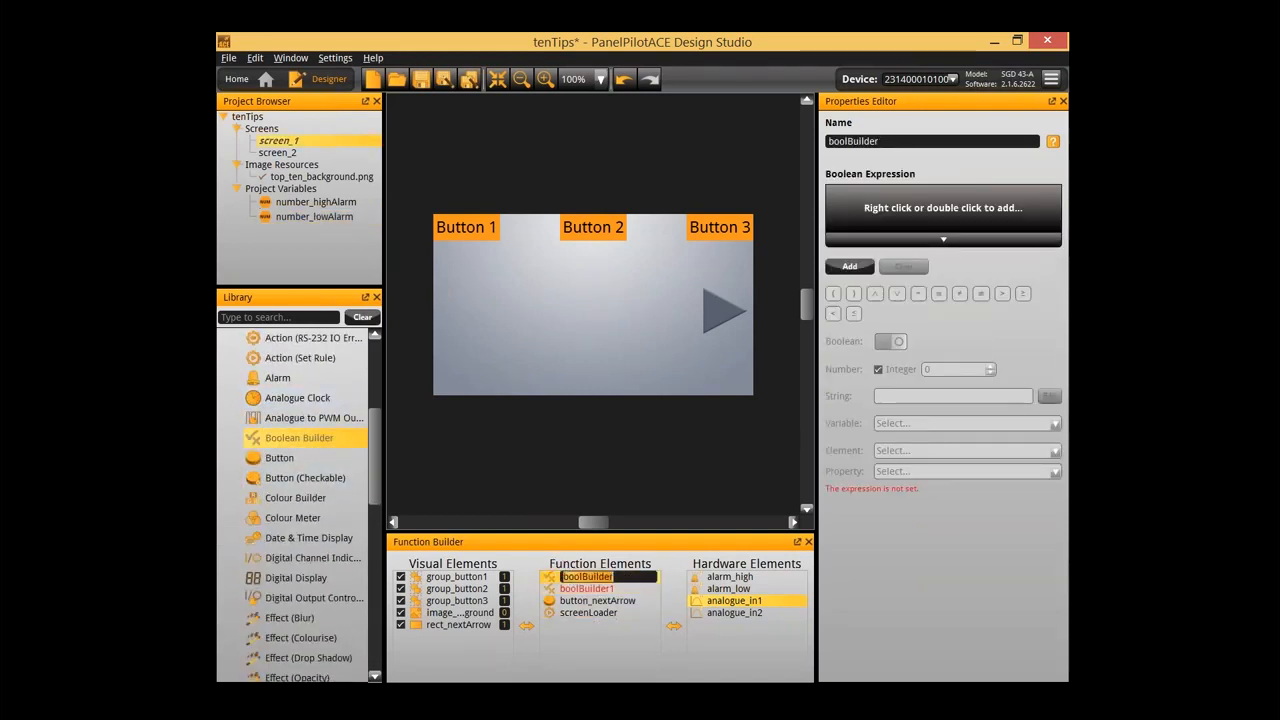
text(is_)
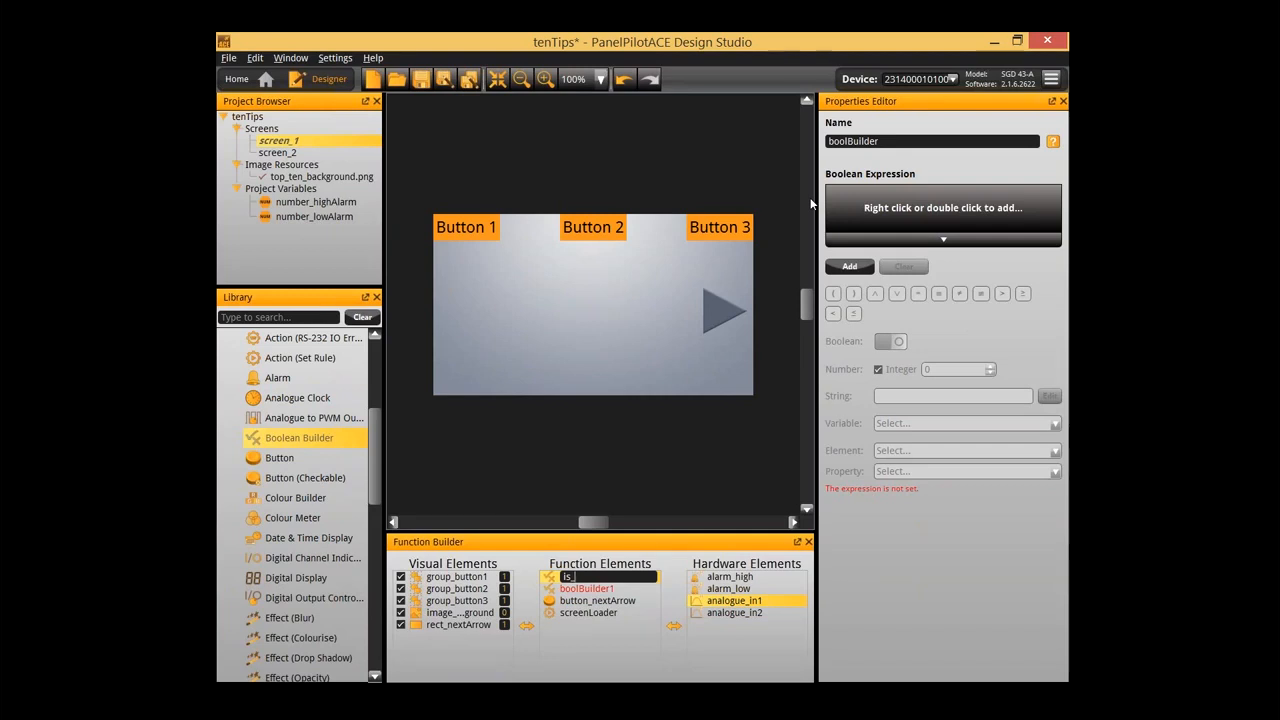
text(highAlarm)
key(Return)
double_click(608, 602)
click(603, 602)
key(shift+Right)
text(l)
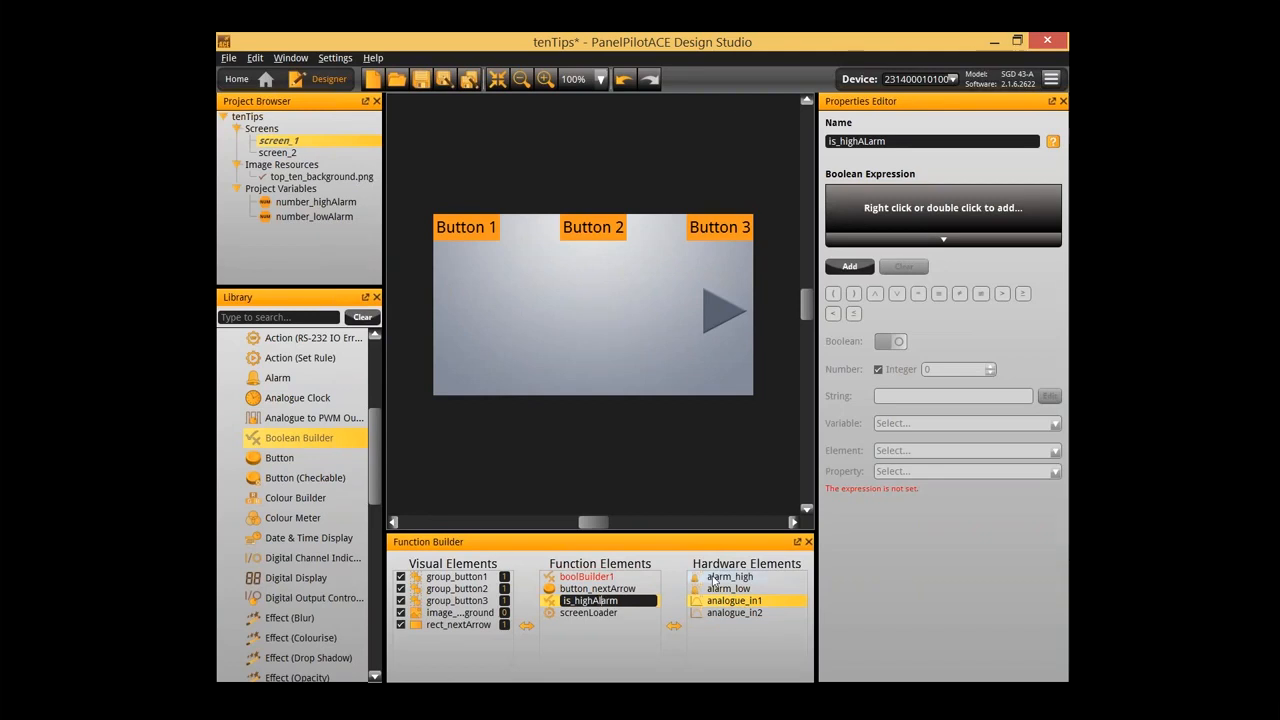
key(Return)
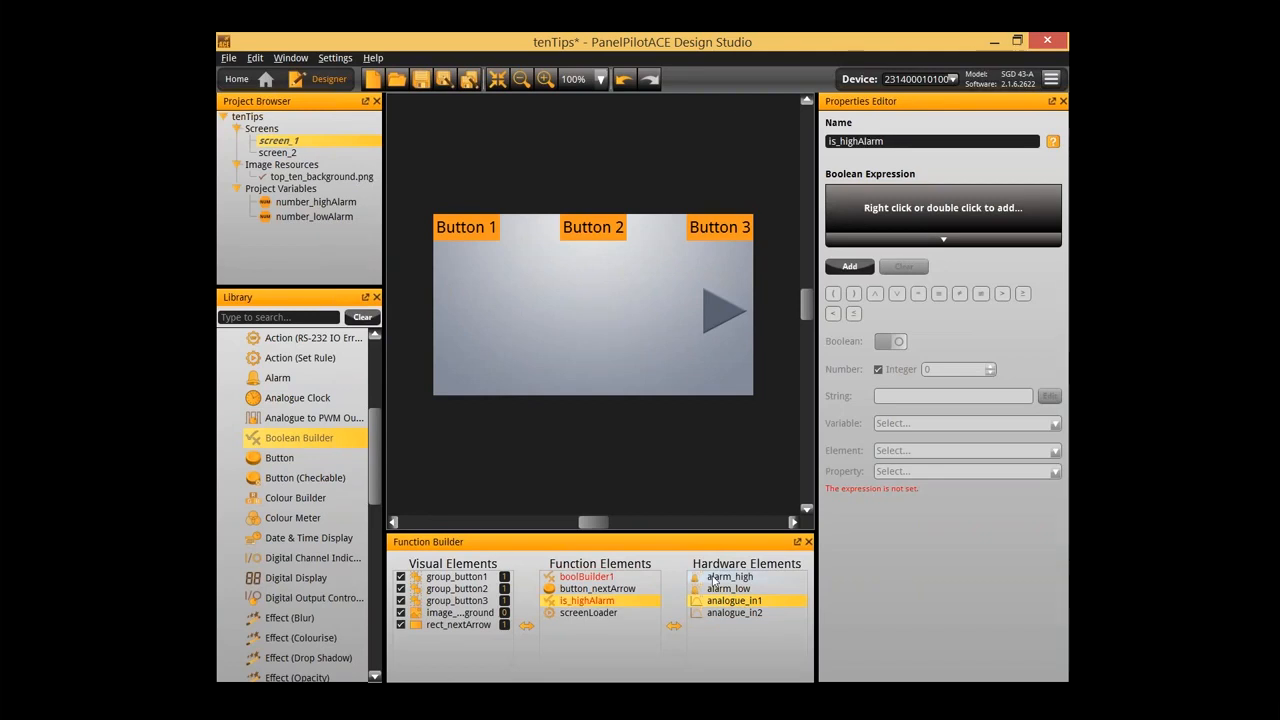
Rename the other Boolean Builder as is_lowAlarm
double_click(618, 577)
text(is_lowAlarm)
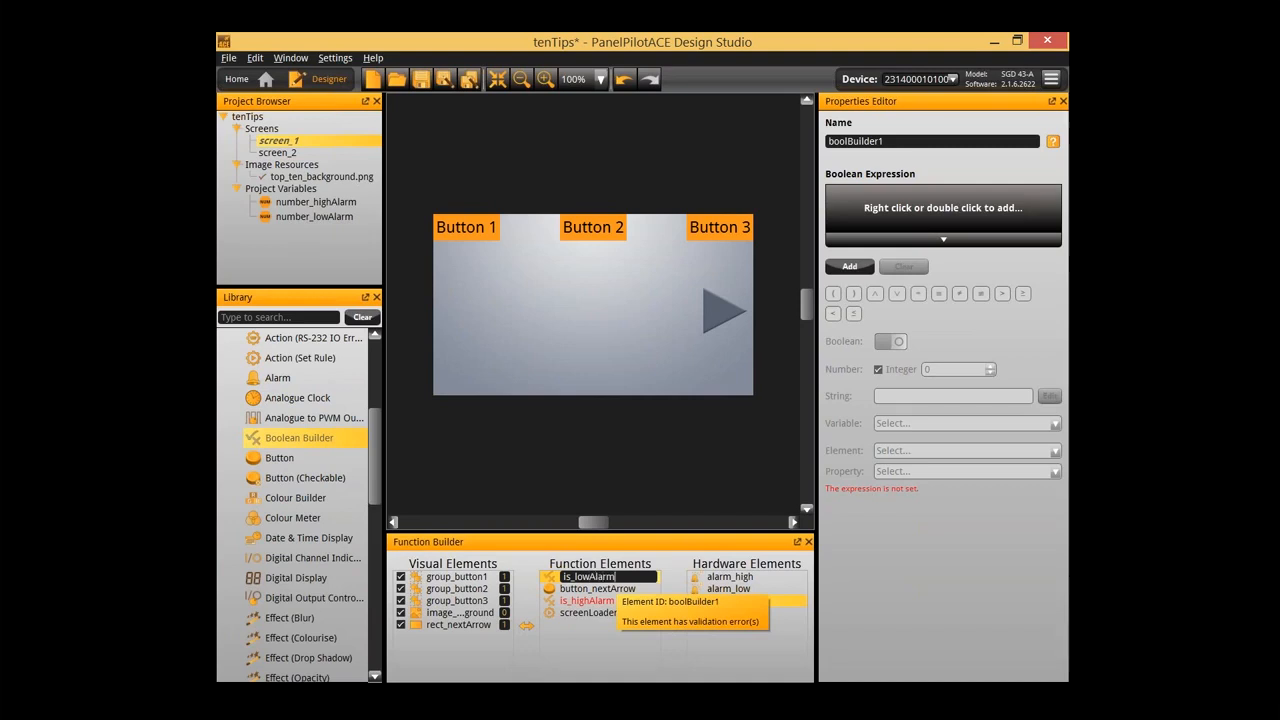
key(Return)
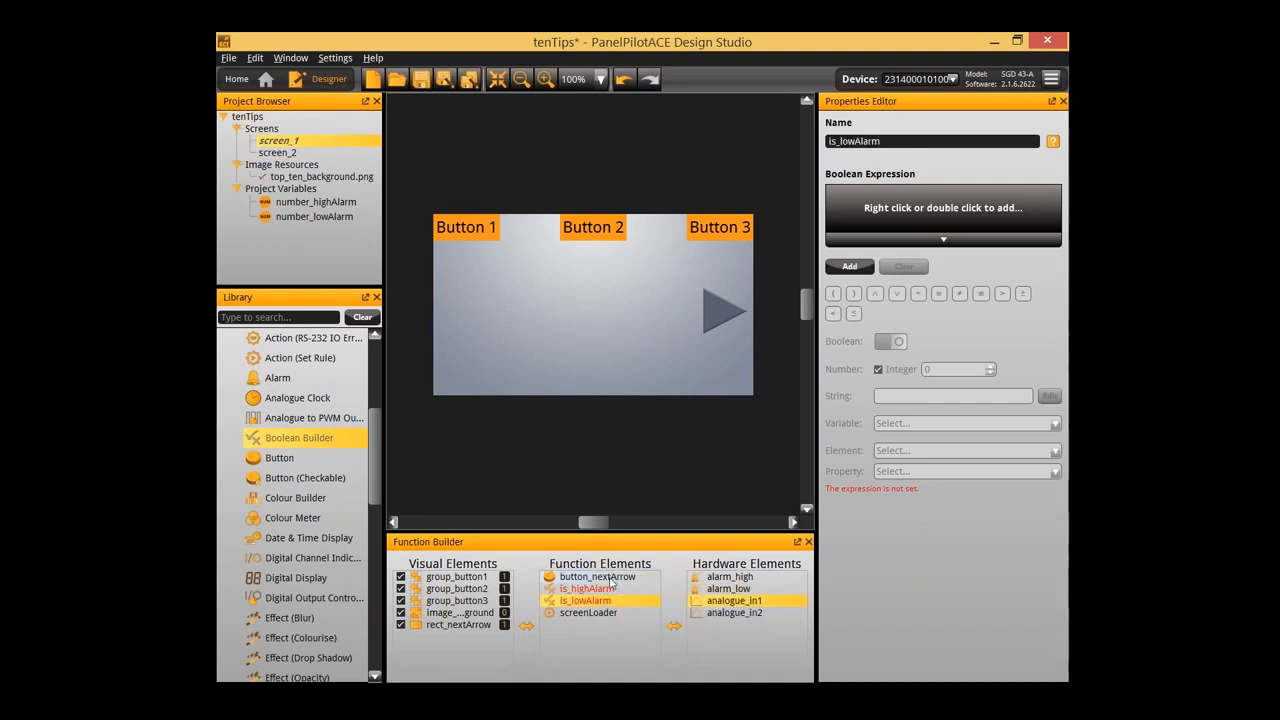
Add three empty components to the Boolean expression of is_highAlarm
click(600, 588)
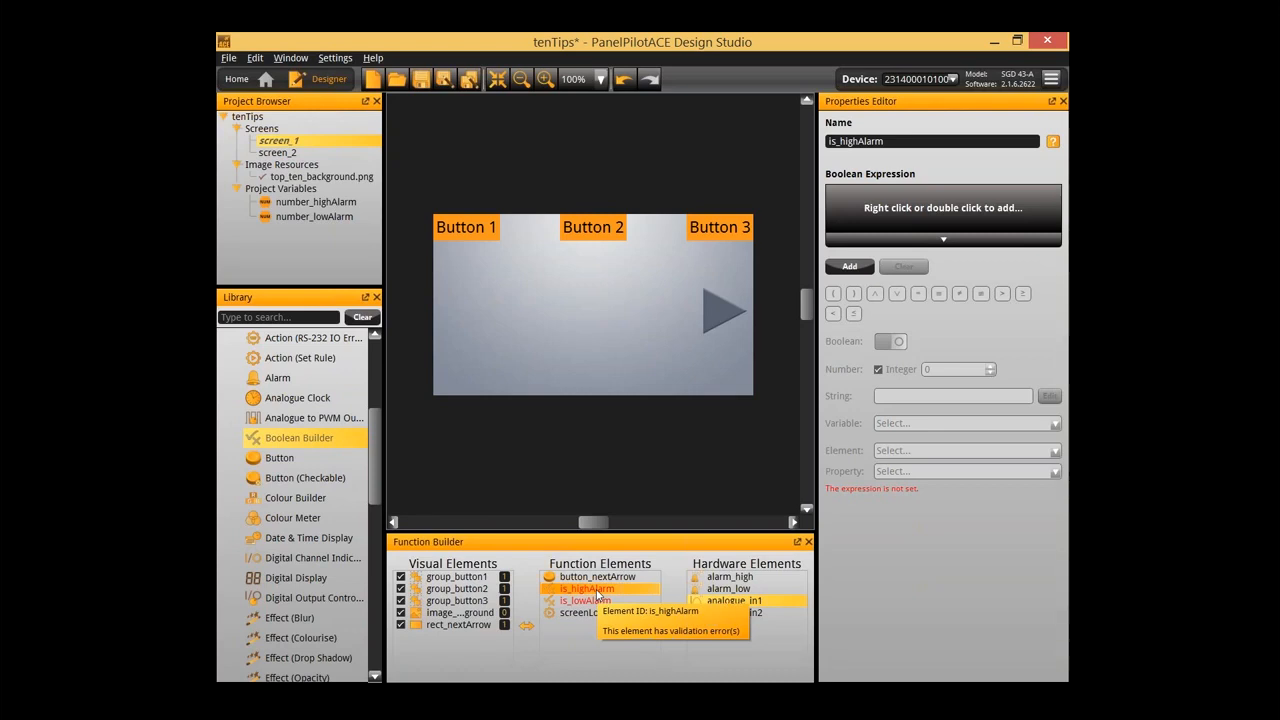
double_click(892, 196)
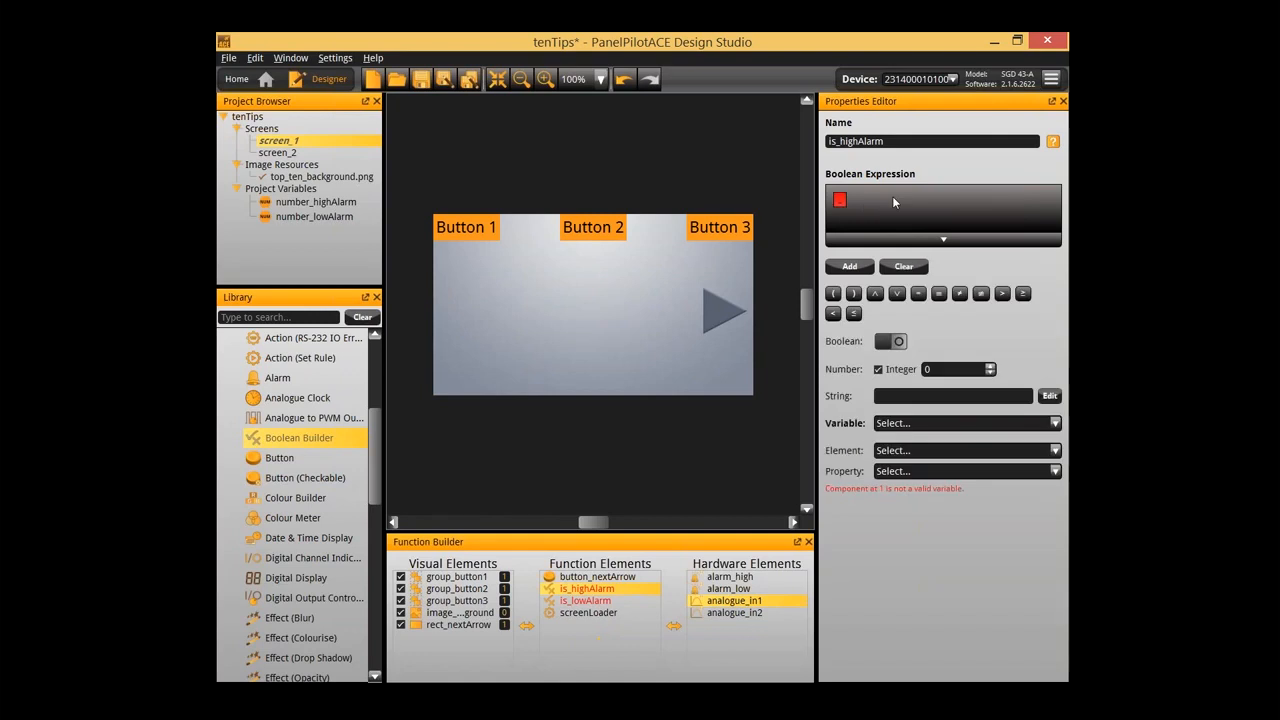
double_click(897, 204)
click(922, 203)
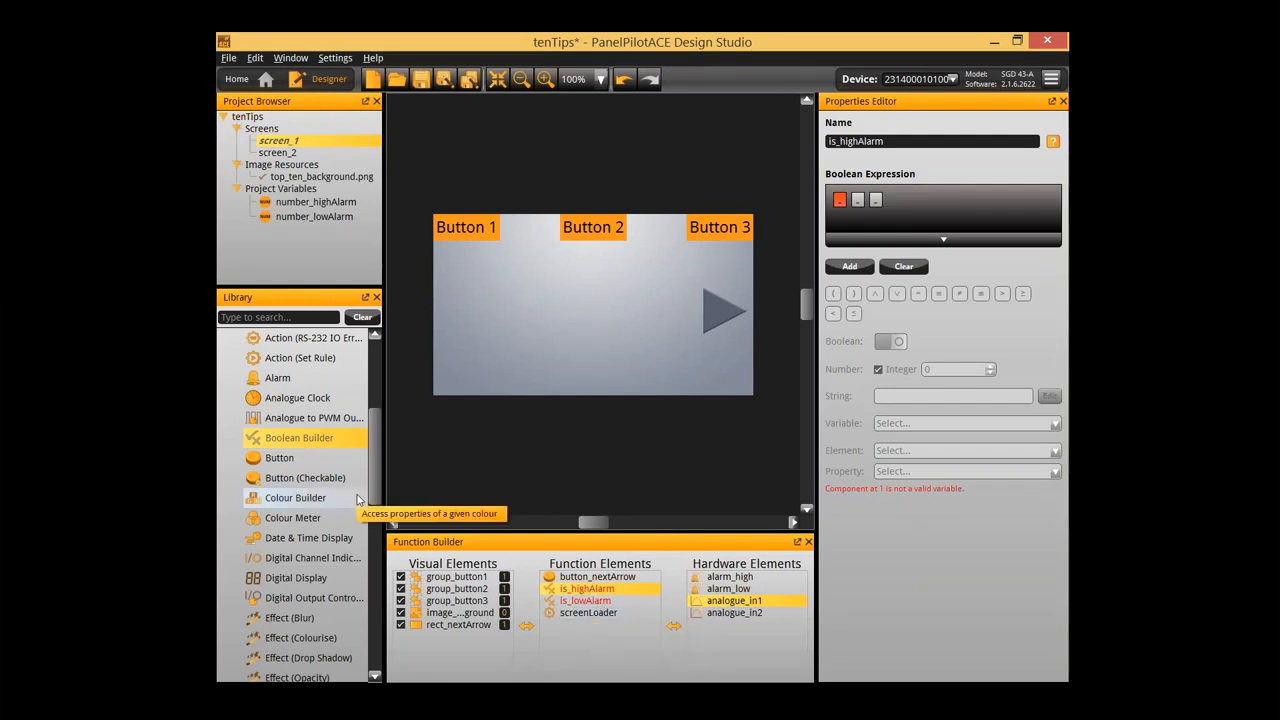
Add an Action (Set Rule) element to screen_1 and create two empty set expressions in it
scroll(328, 457, up, 1)
drag(300, 417, 489, 484)
double_click(842, 341)
double_click(864, 319)
Set the variable of the first set expression to the Value property of alarm_high
double_click(867, 261)
click(636, 337)
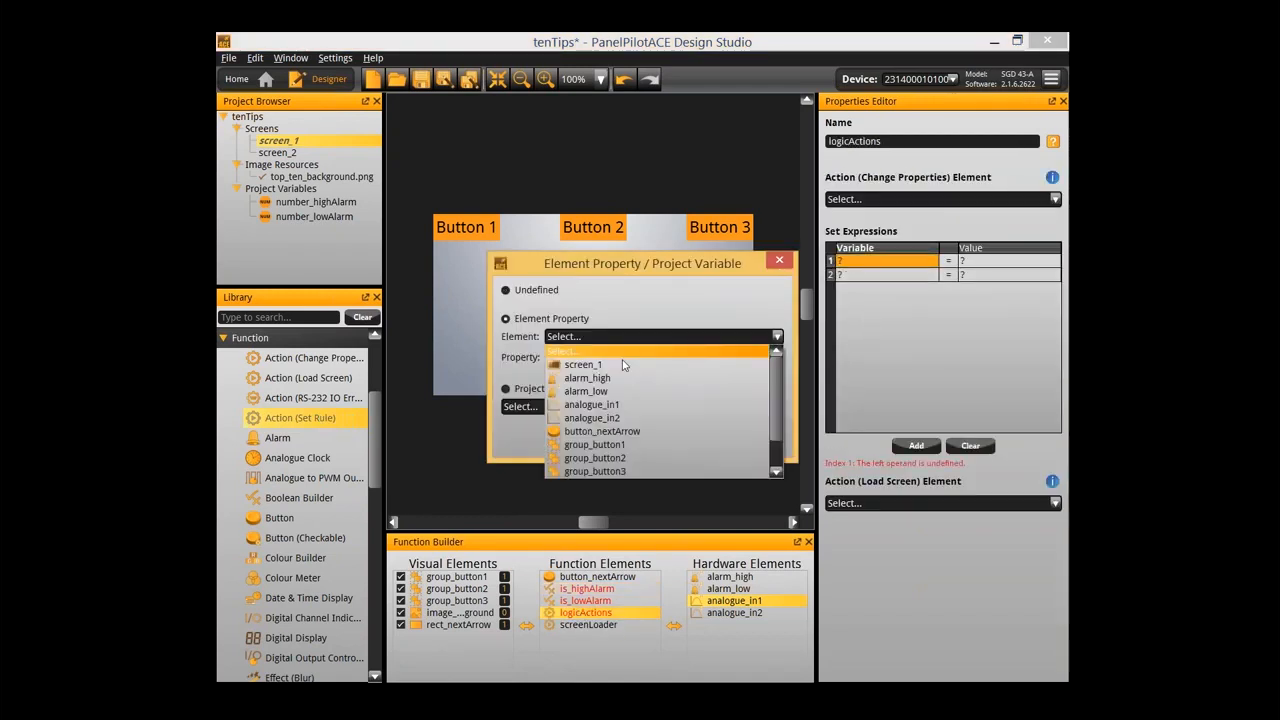
click(590, 380)
click(603, 357)
click(603, 385)
click(705, 440)
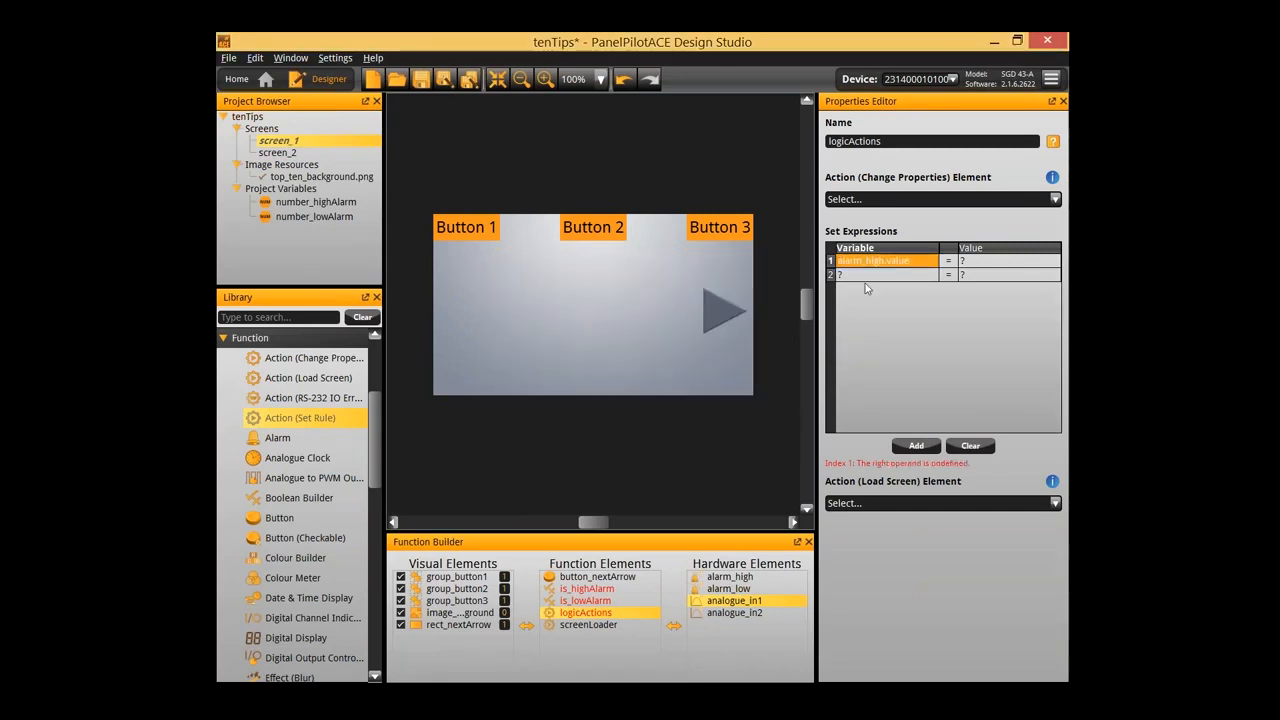
Set the variable of the second set expression to the Value property of alarm_low
double_click(865, 276)
click(642, 337)
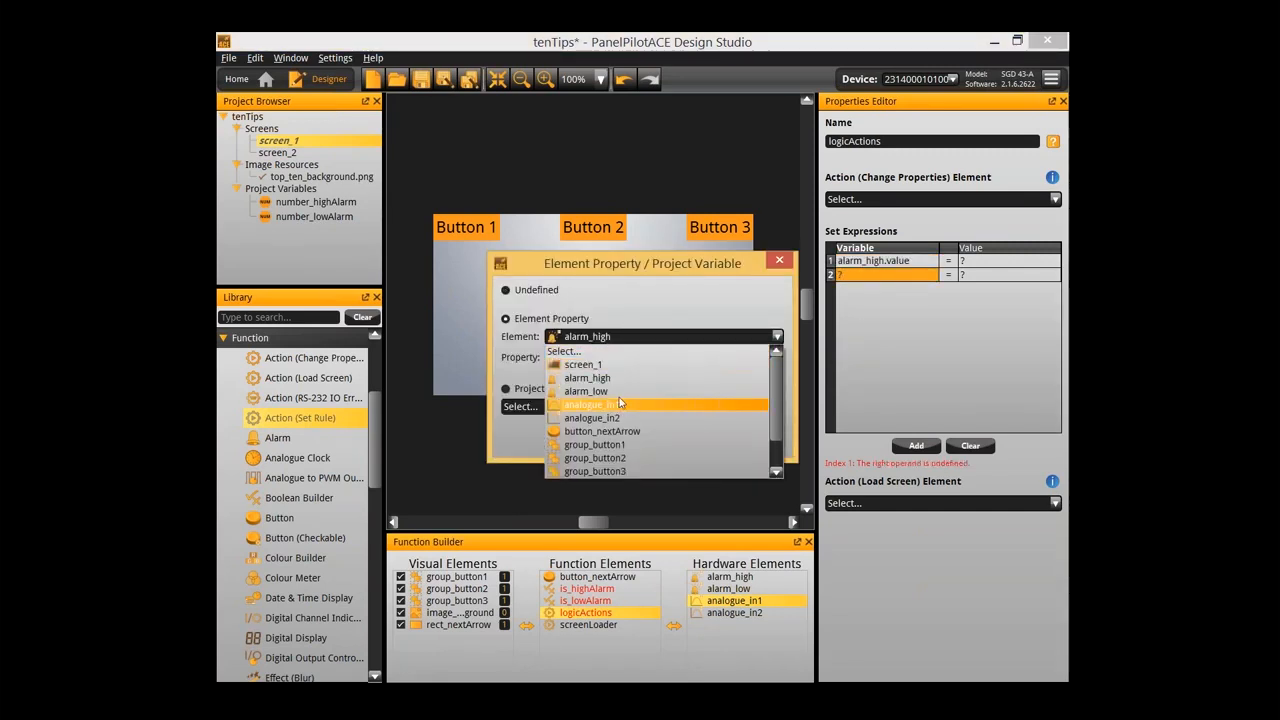
click(619, 397)
click(625, 360)
click(628, 385)
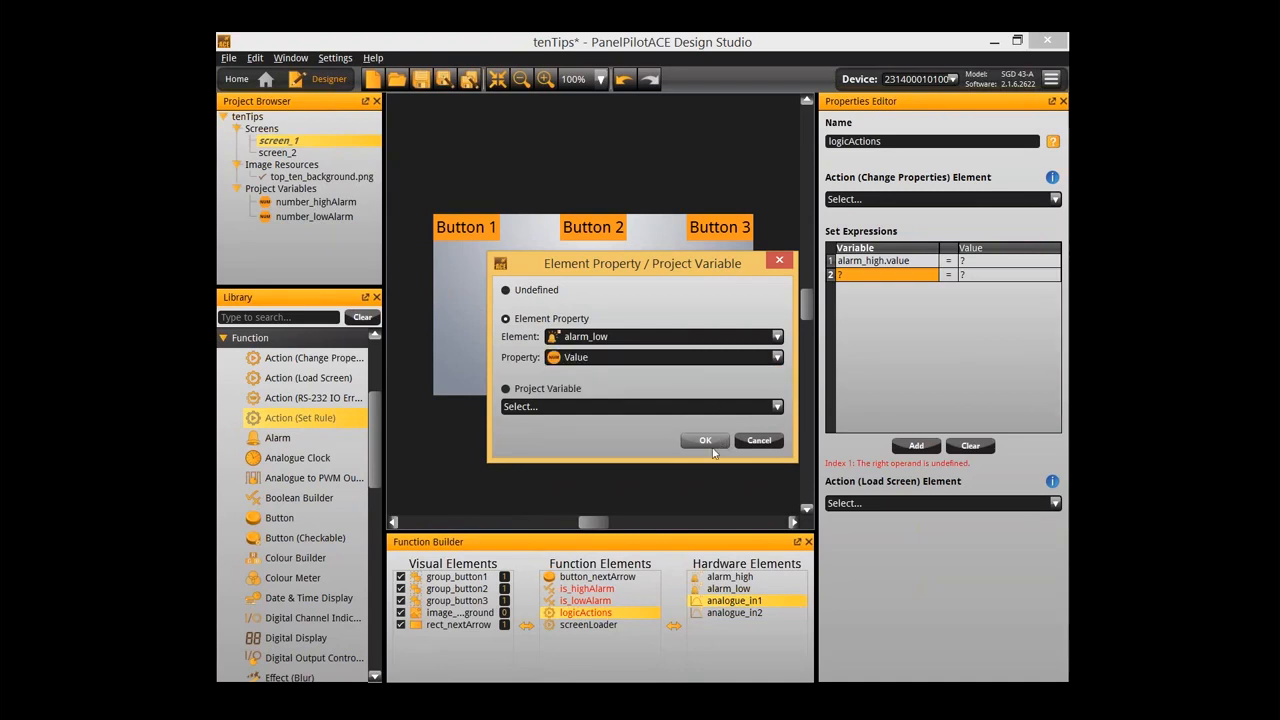
click(718, 445)
Set the value of the alarm_high.value set expression to the Value property of is_highAlarm
double_click(982, 260)
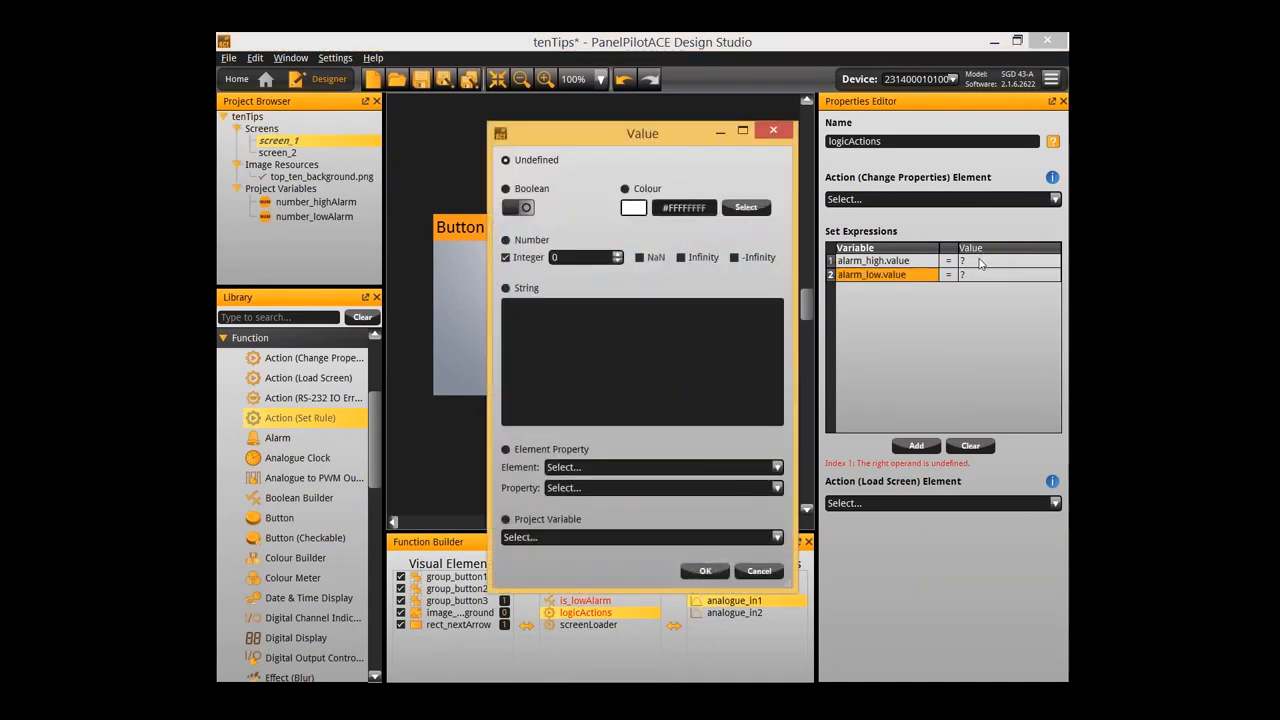
click(773, 130)
click(974, 261)
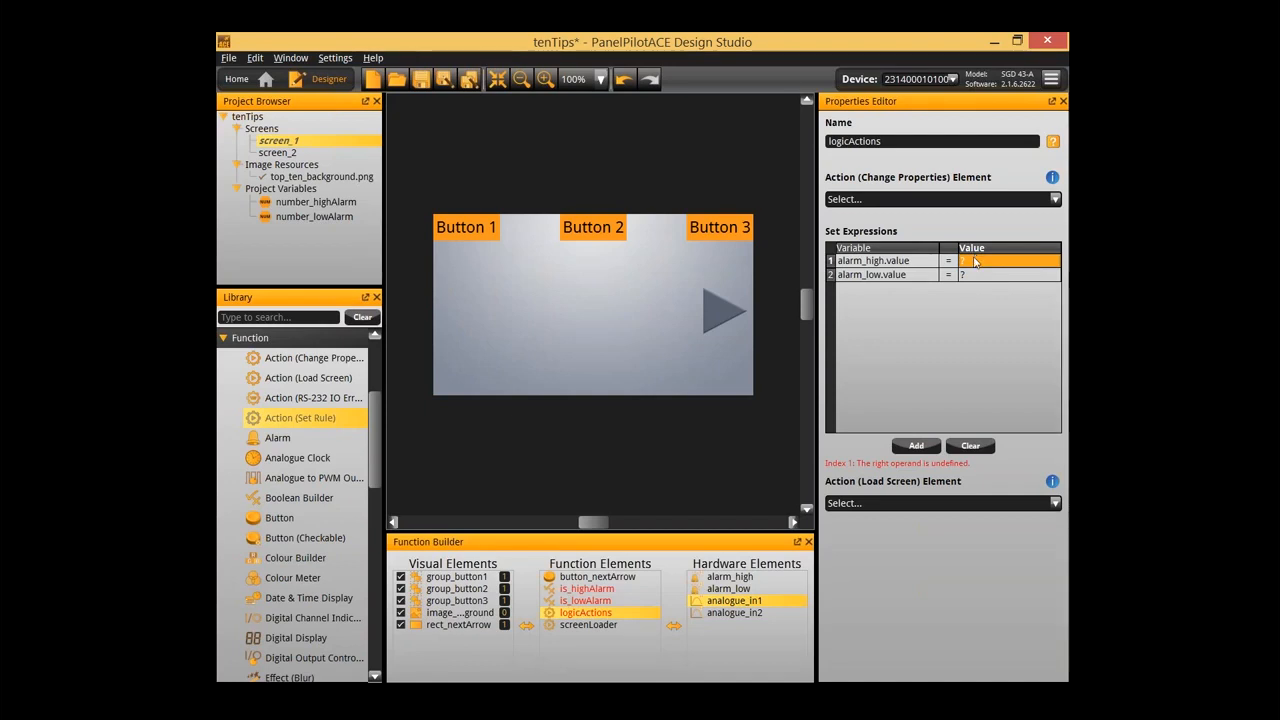
double_click(975, 261)
click(613, 468)
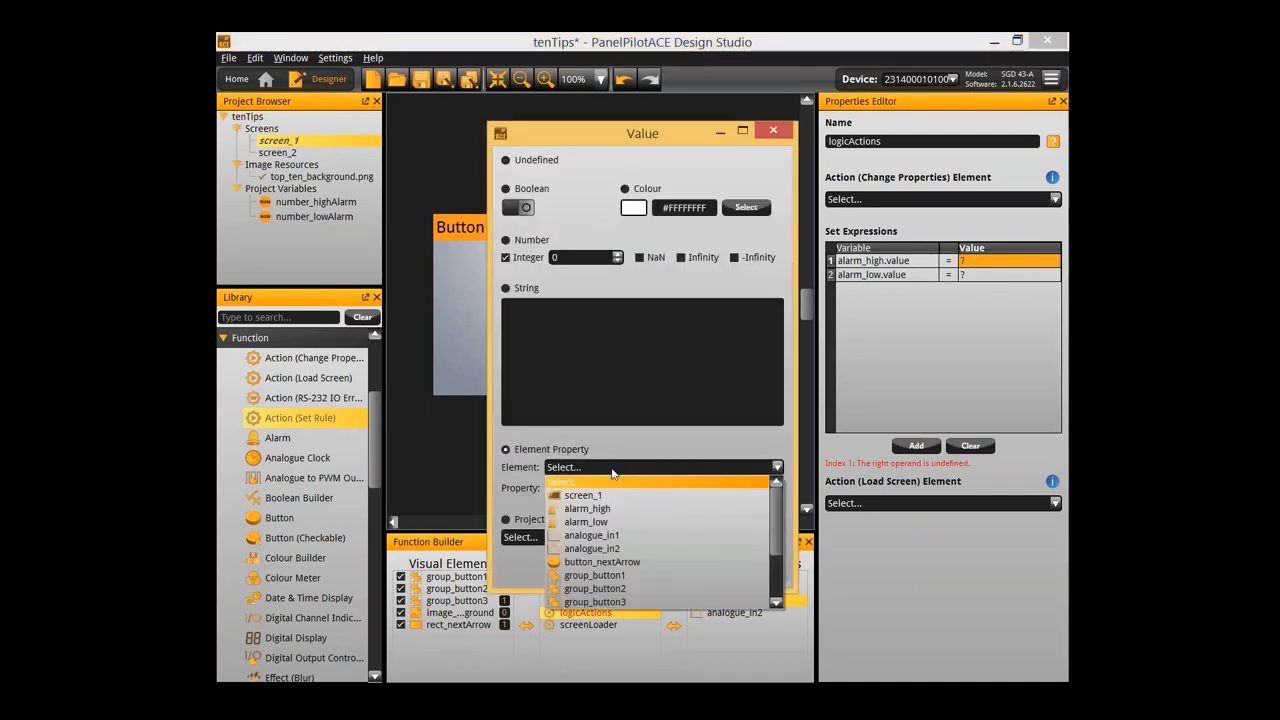
scroll(617, 566, down, 3)
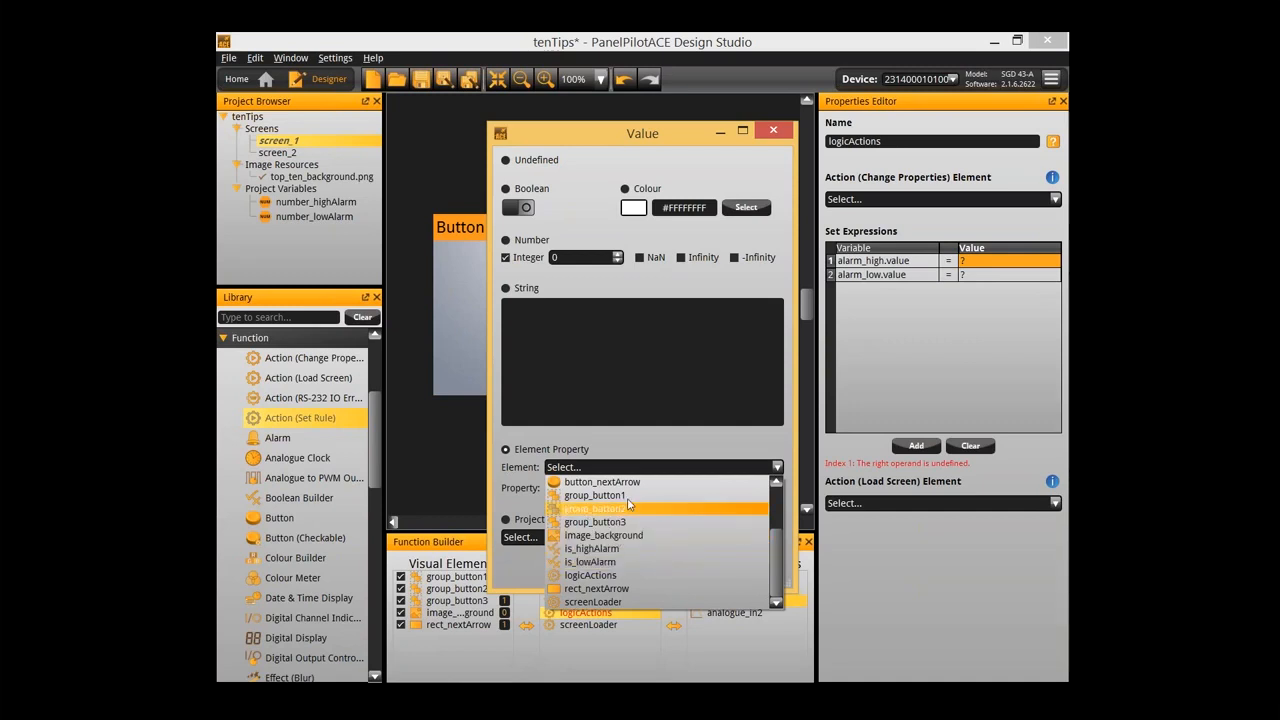
click(623, 548)
click(629, 489)
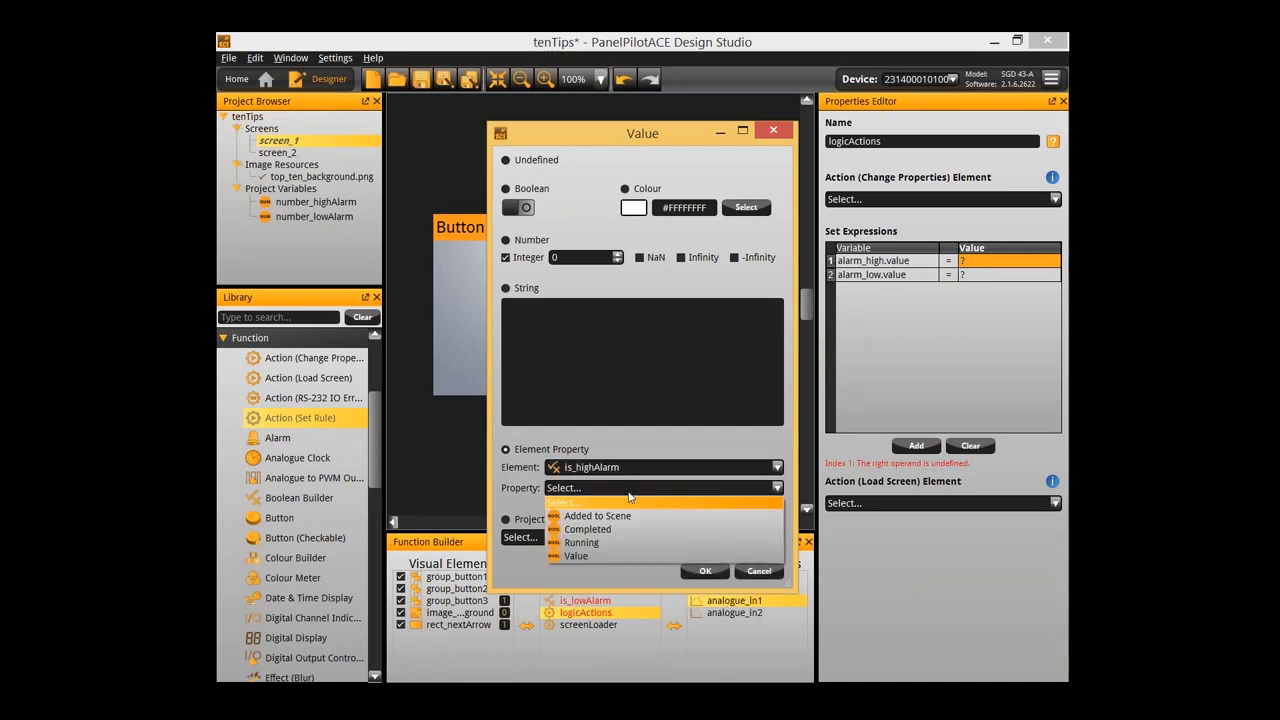
click(576, 555)
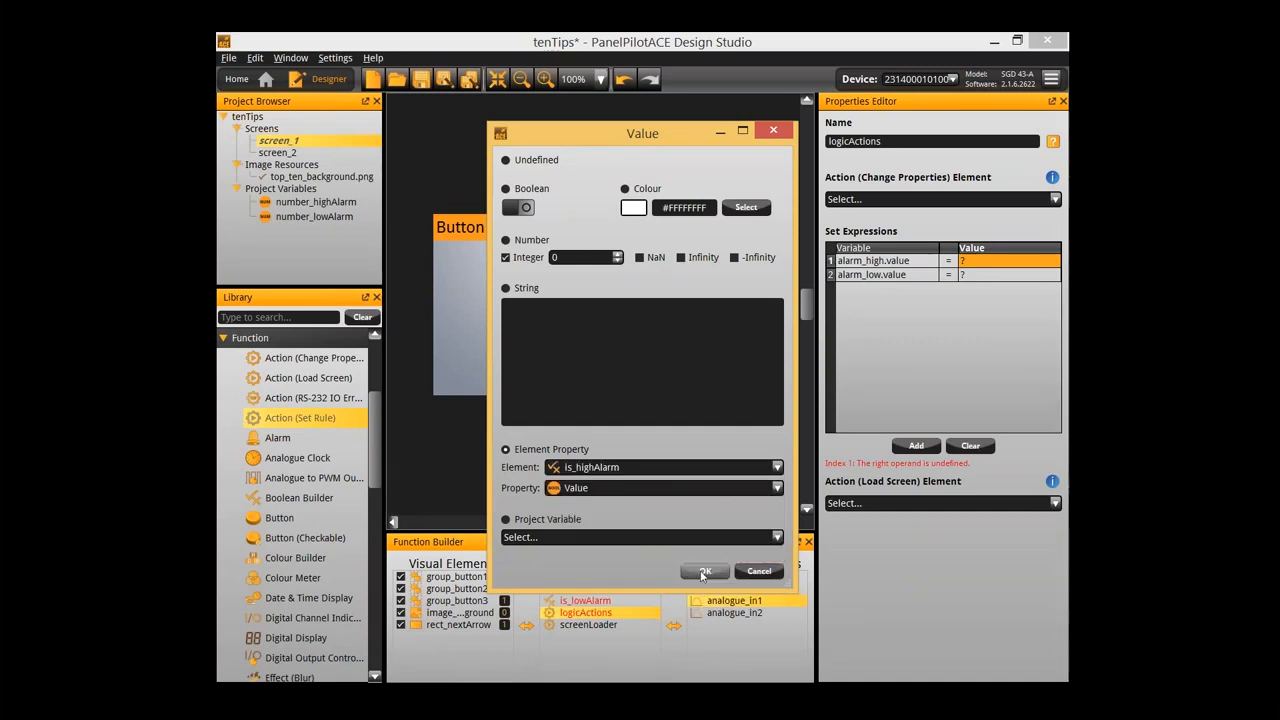
click(705, 571)
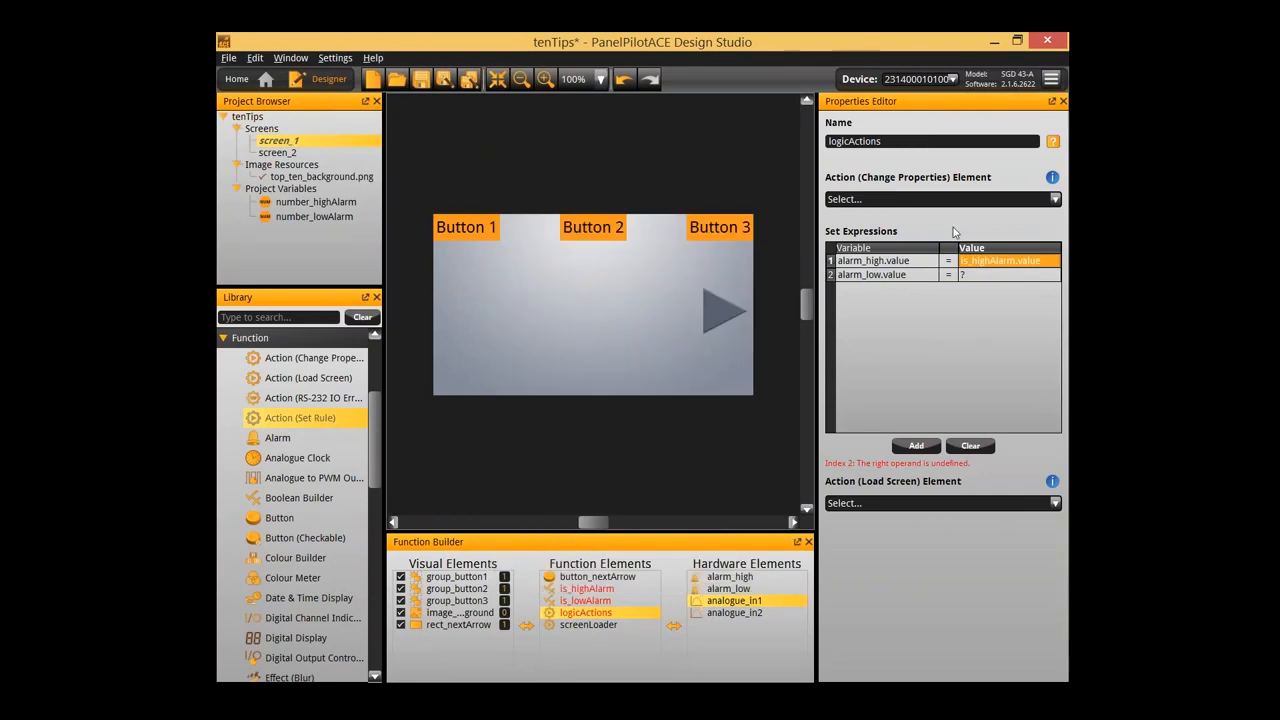
Set the value of the alarm_low.value set expression to the Value property of is_lowAlarm
click(975, 274)
click(692, 471)
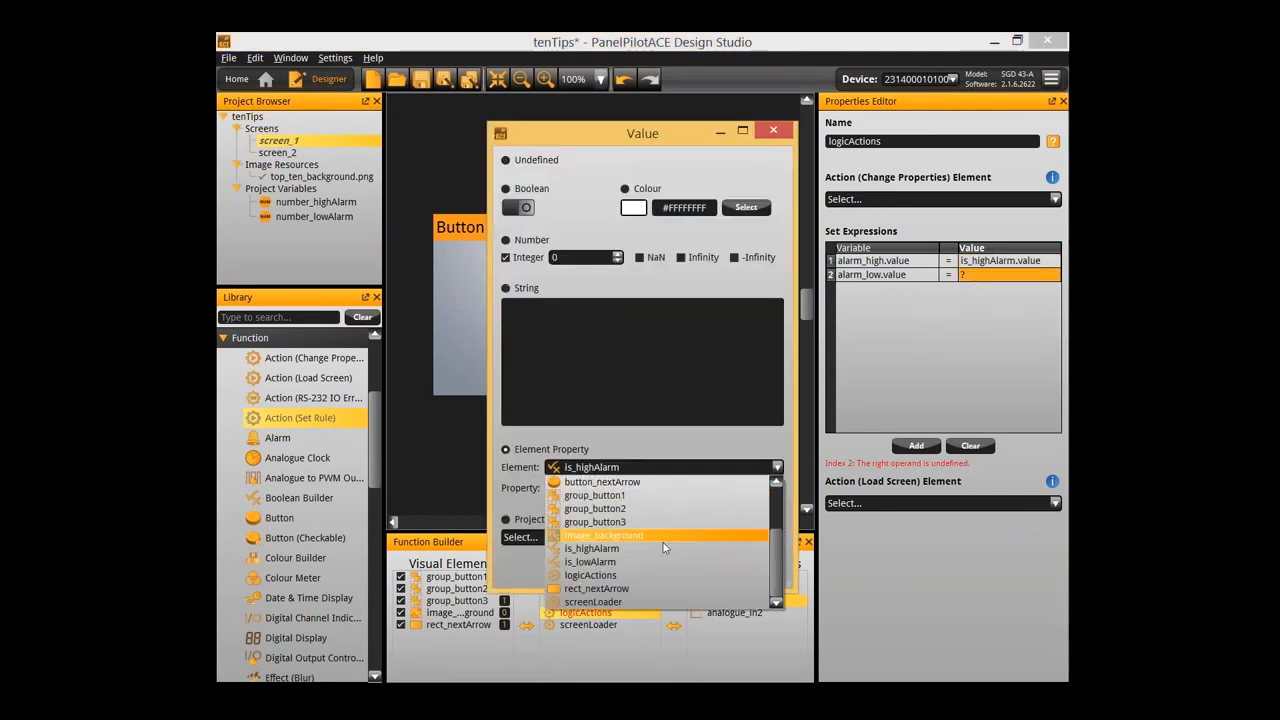
click(663, 560)
click(668, 488)
click(665, 557)
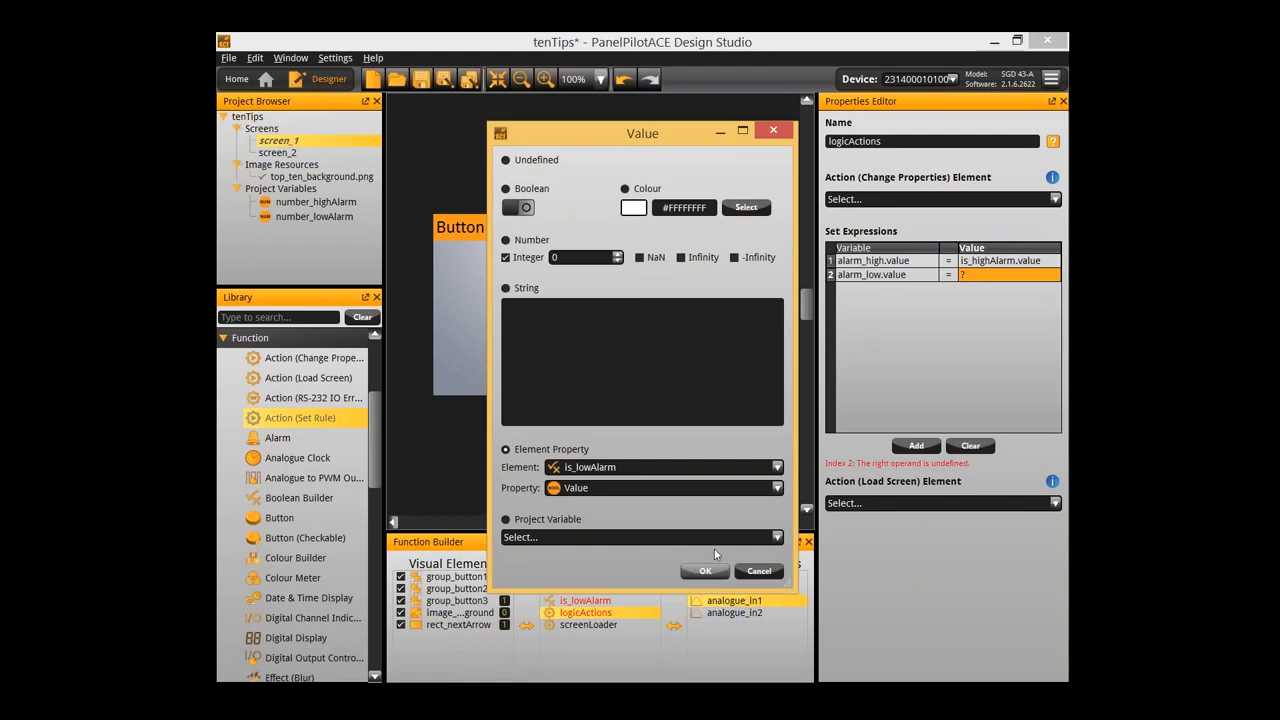
click(705, 571)
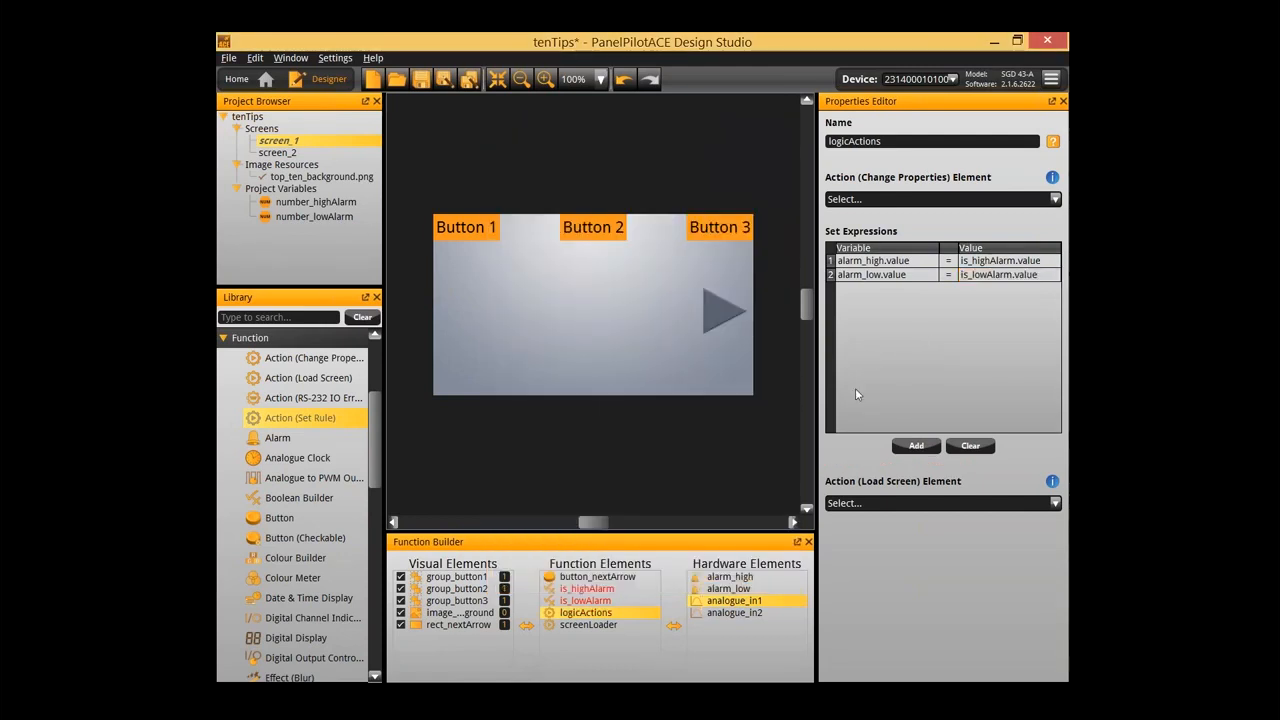
Add three empty components to the Boolean expression of is_lowAlarm and set the first to the Voltage property of analogue_in1
click(626, 603)
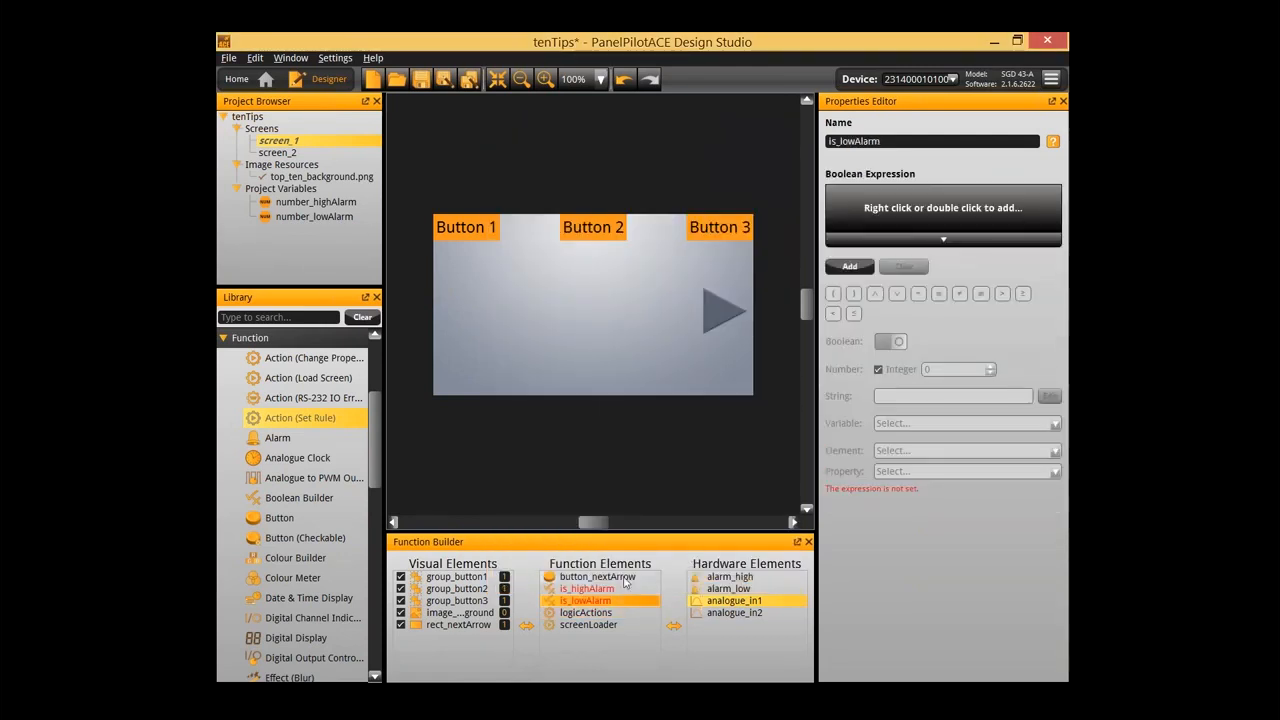
drag(620, 591, 882, 225)
click(845, 210)
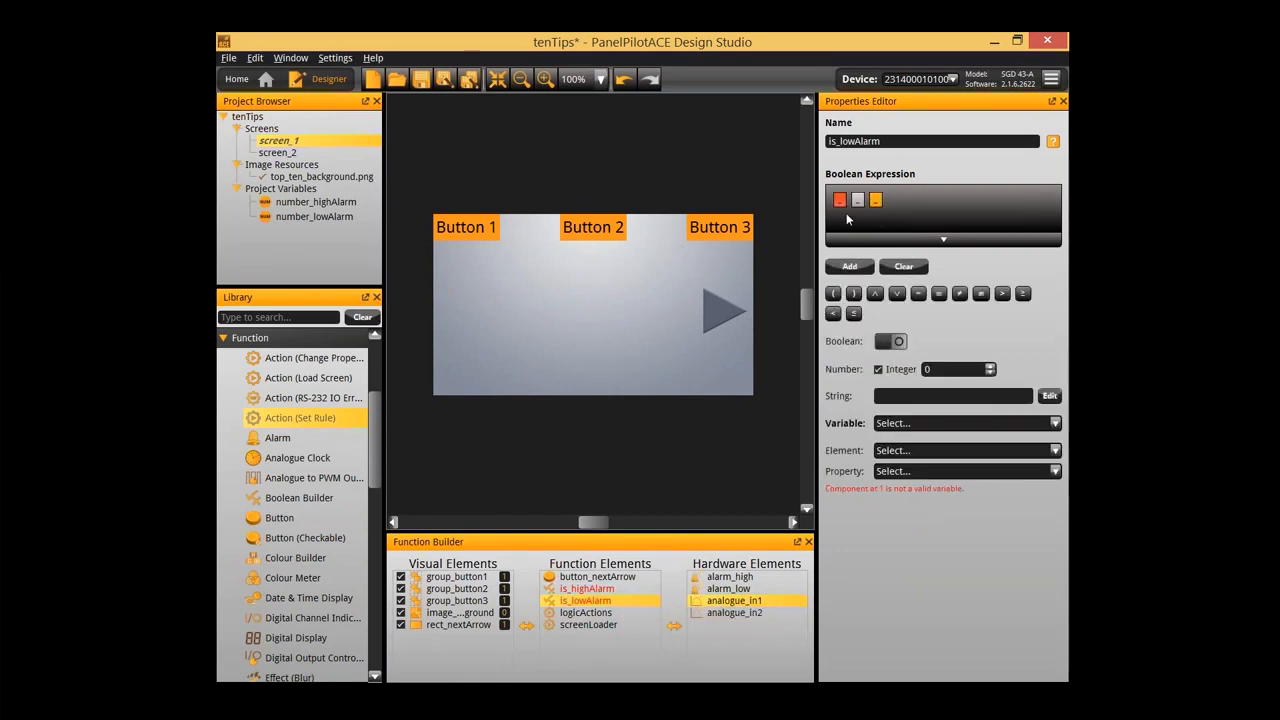
click(940, 450)
scroll(935, 492, down, 2)
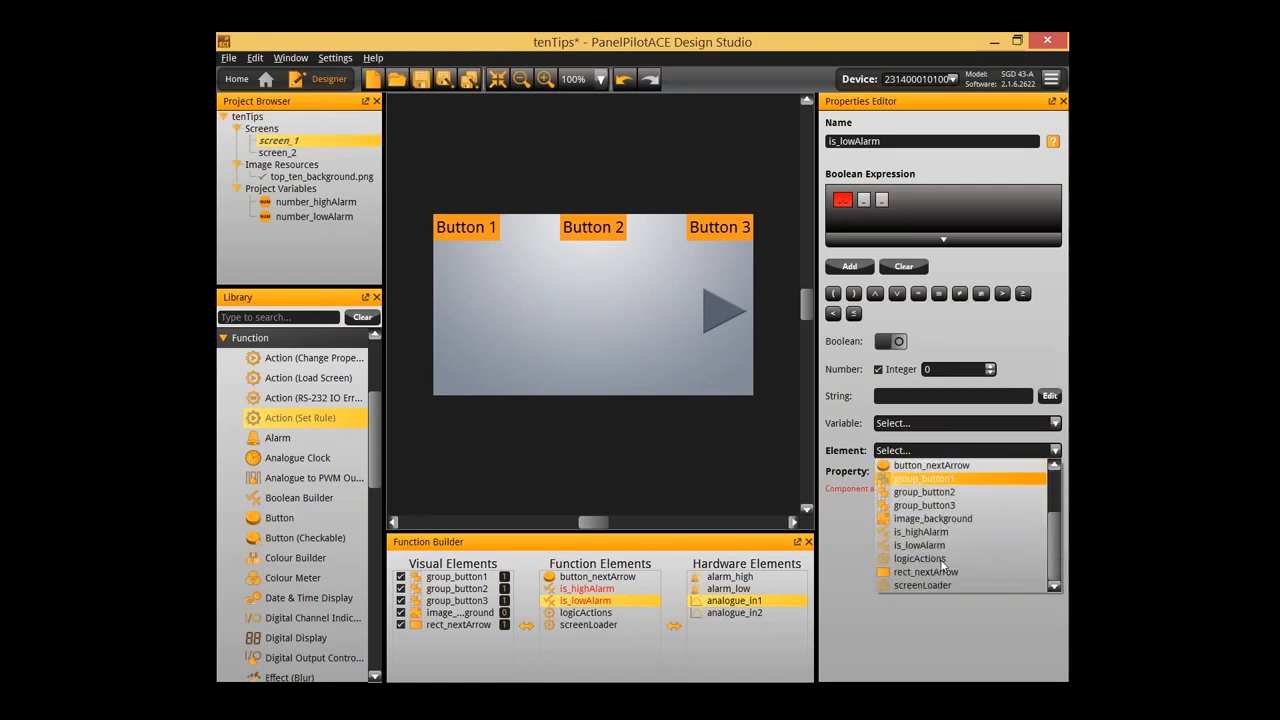
scroll(946, 489, up, 2)
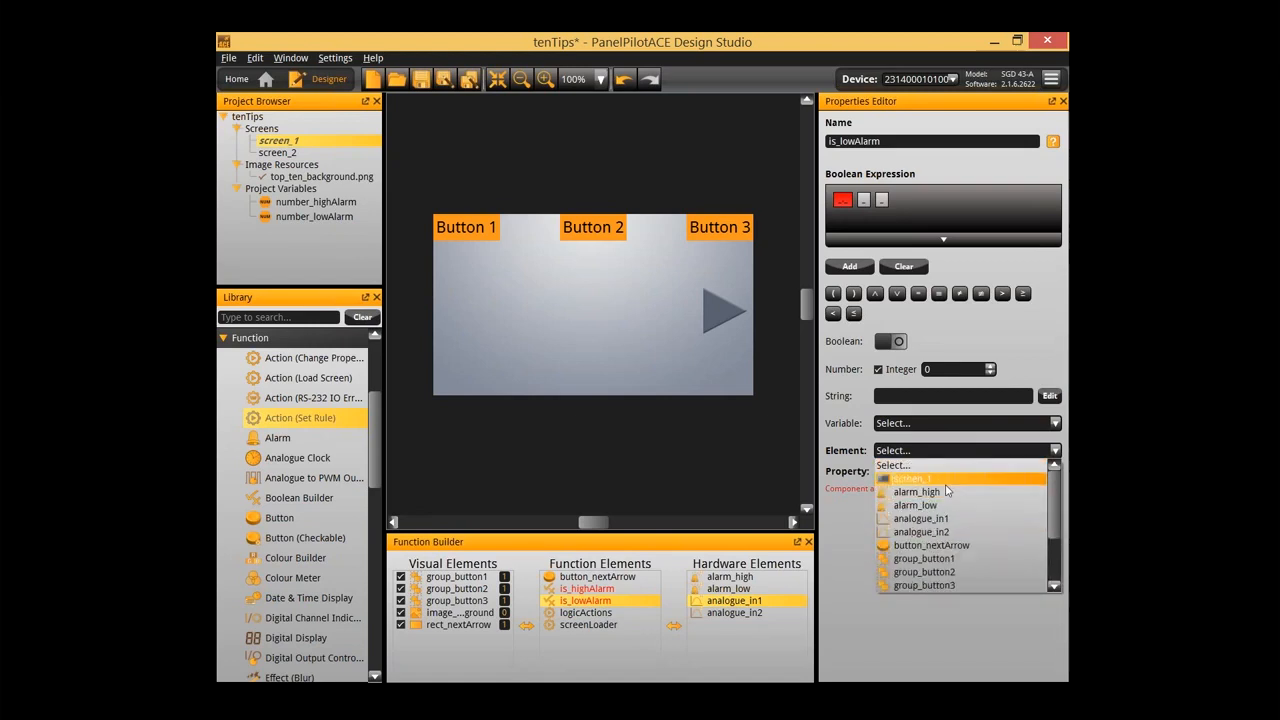
click(946, 480)
click(946, 471)
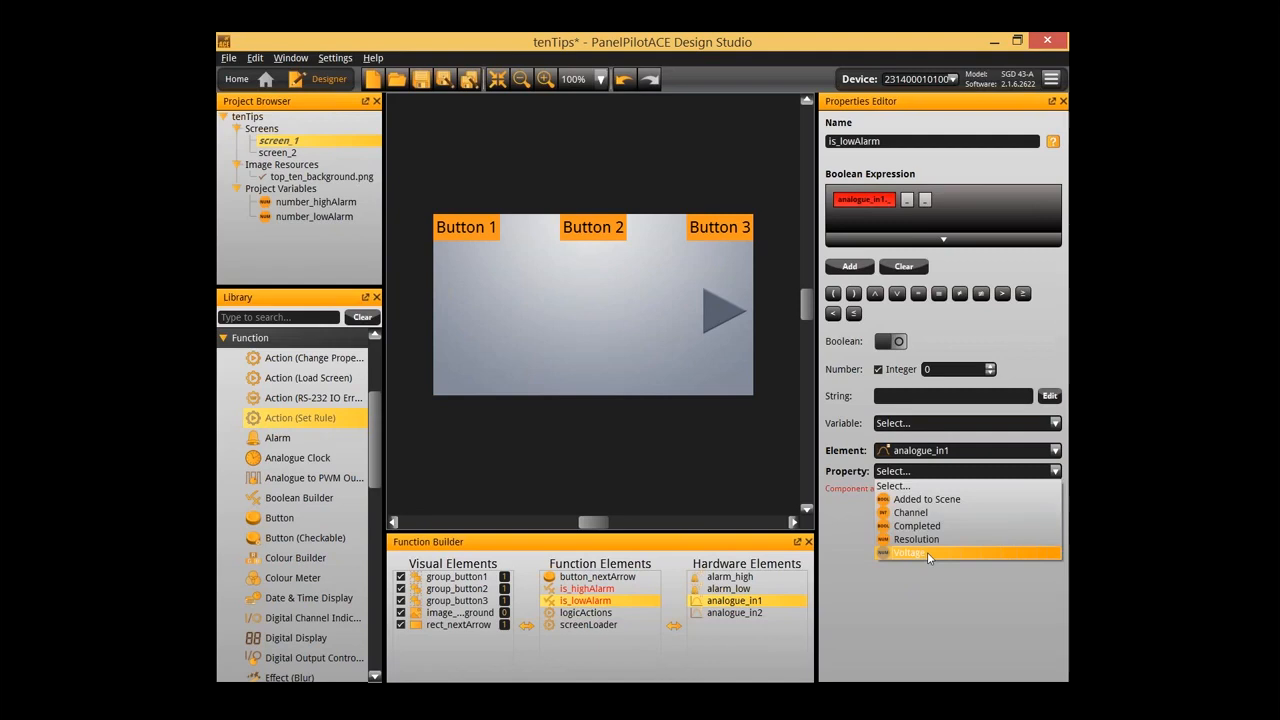
click(920, 555)
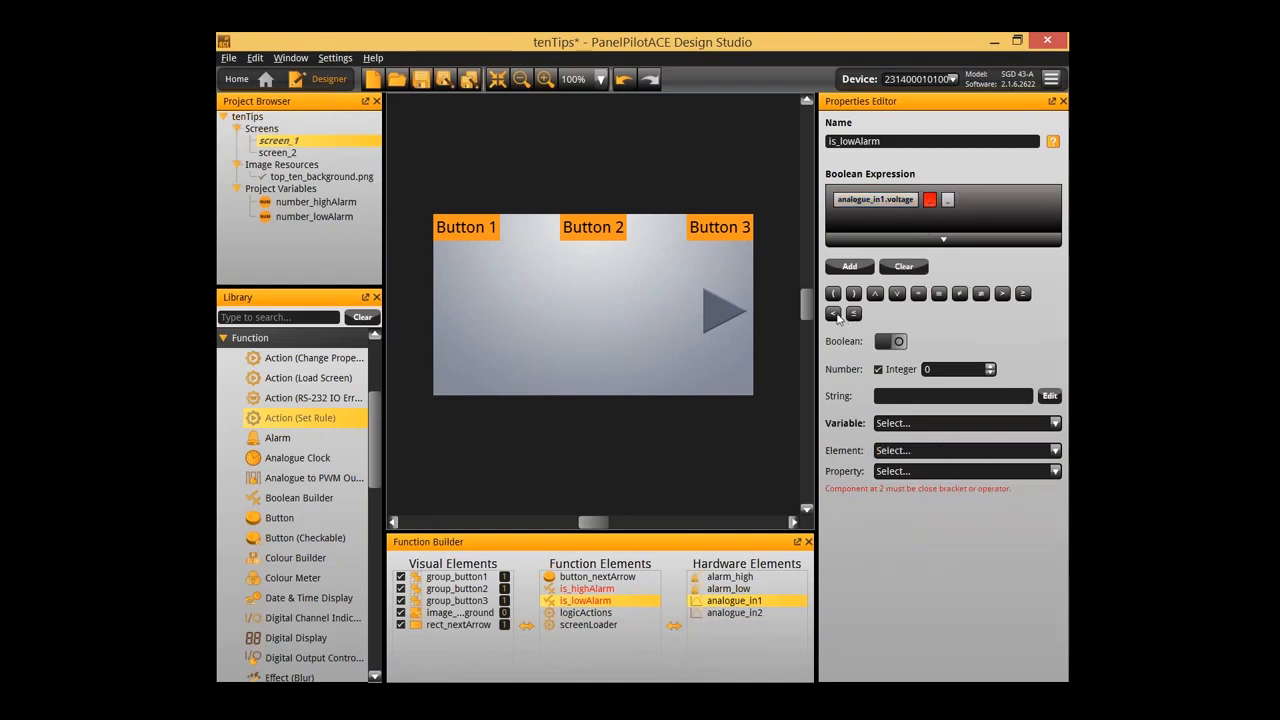
Complete the is_lowAlarm expression with the less-than operator and the project variable number_lowAlarm
click(834, 314)
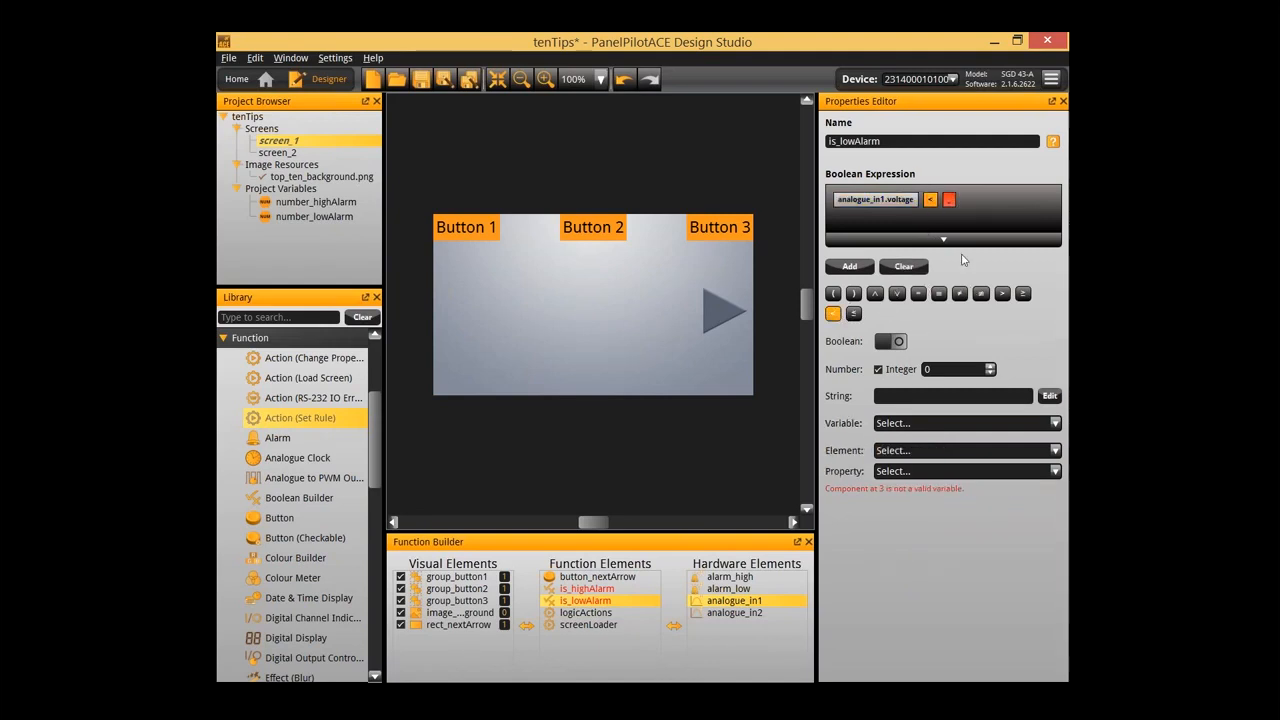
click(949, 200)
click(929, 428)
click(930, 468)
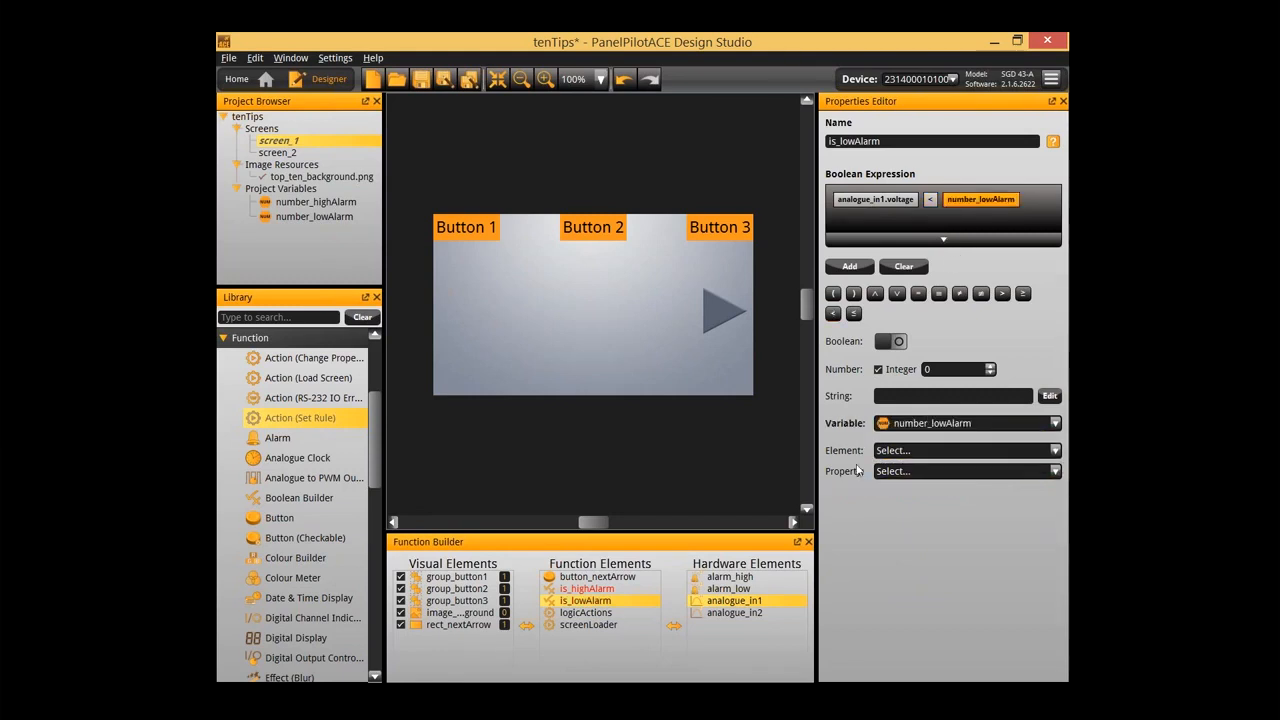
click(920, 451)
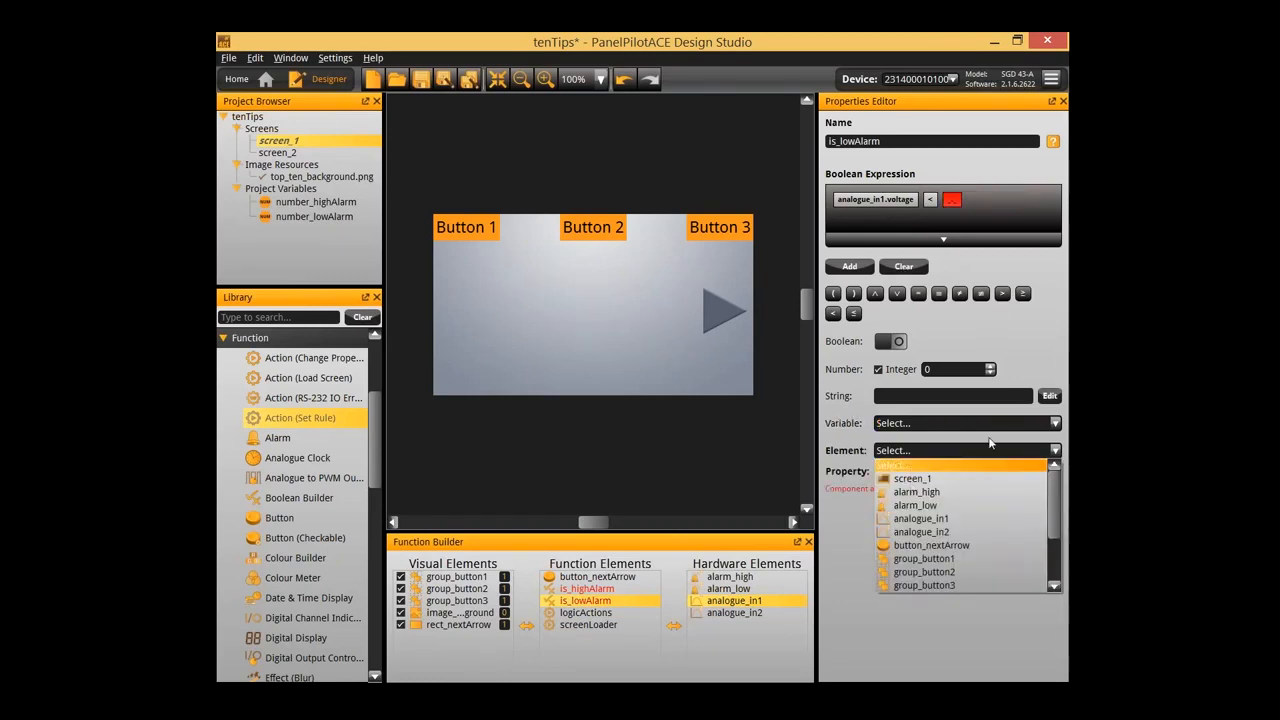
scroll(950, 570, down, 2)
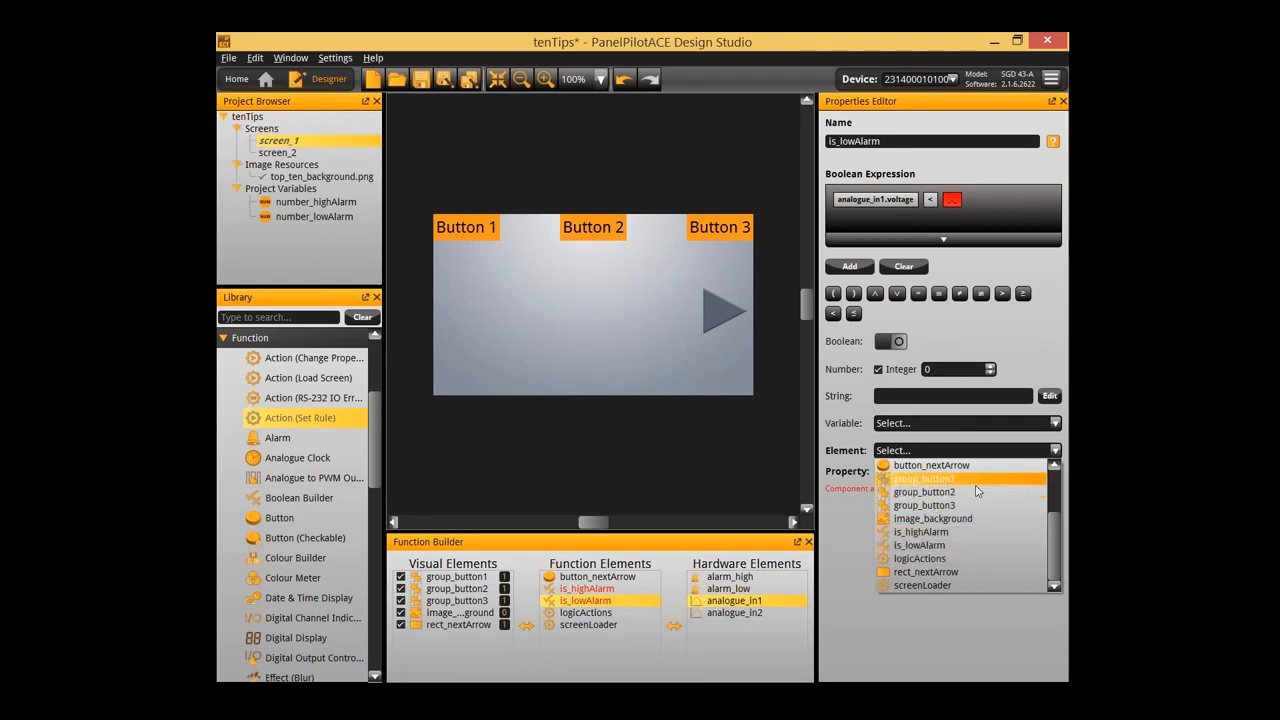
scroll(940, 480, up, 2)
click(940, 452)
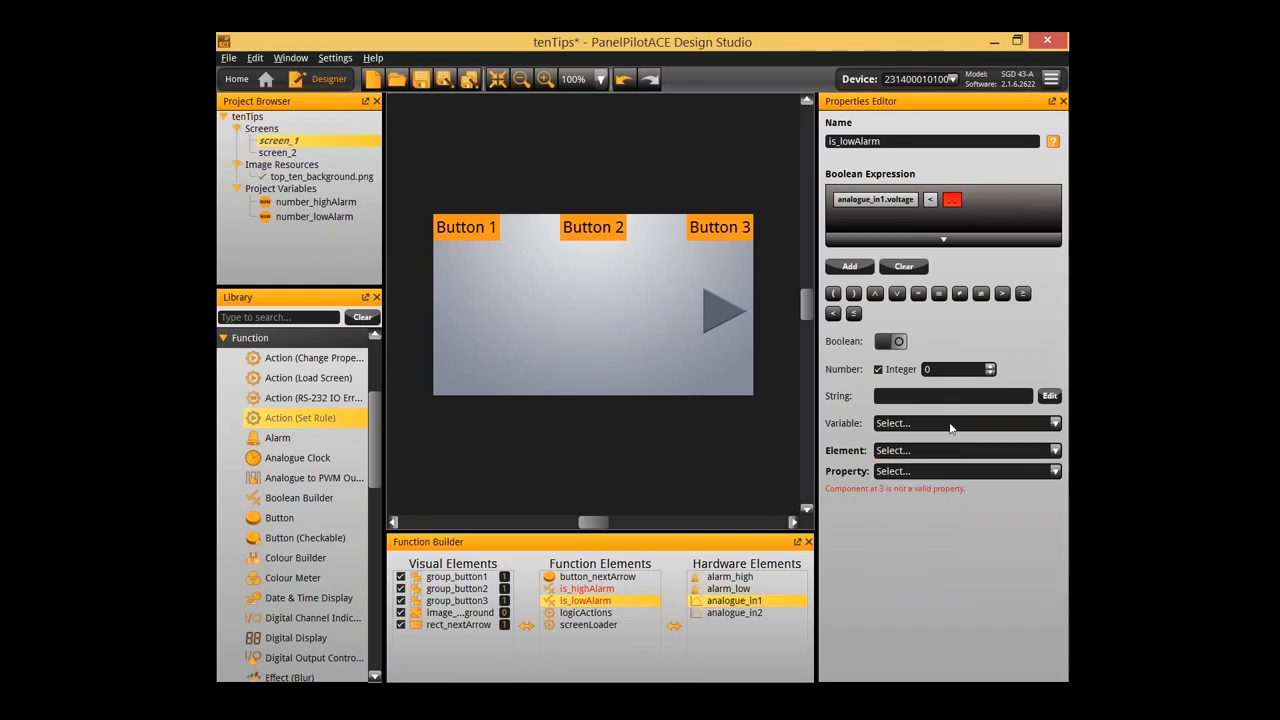
click(952, 423)
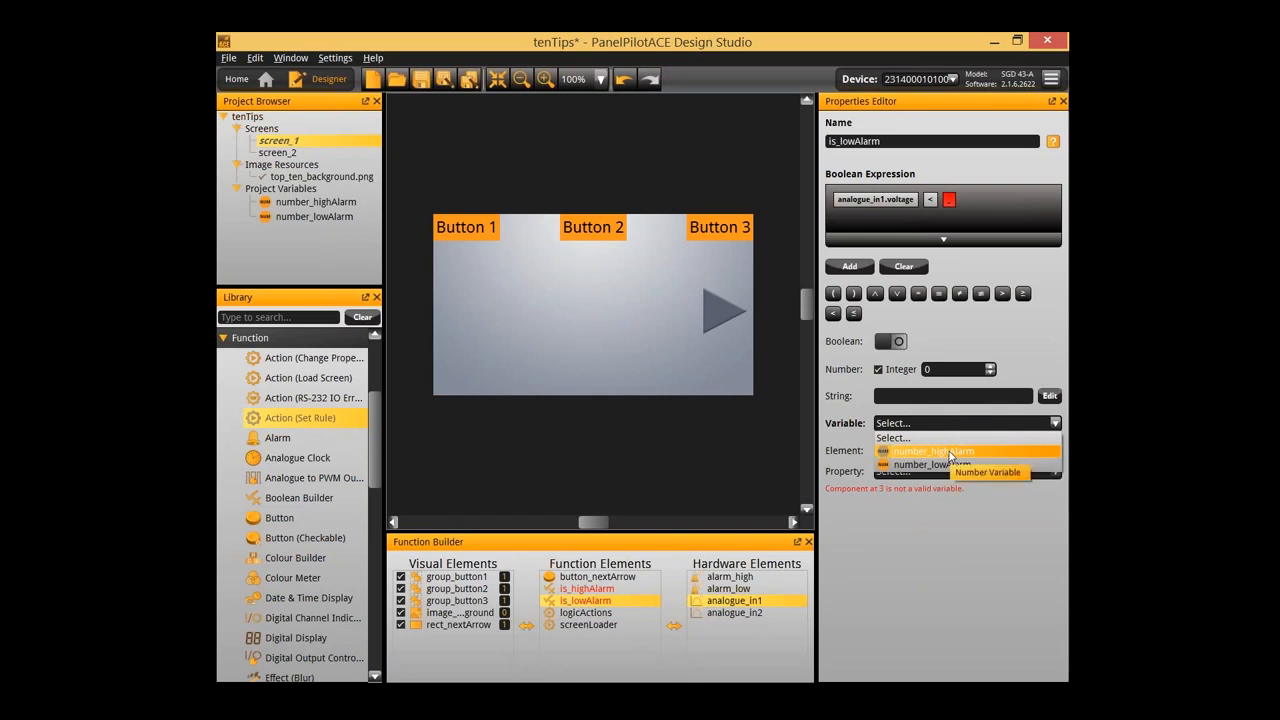
click(950, 465)
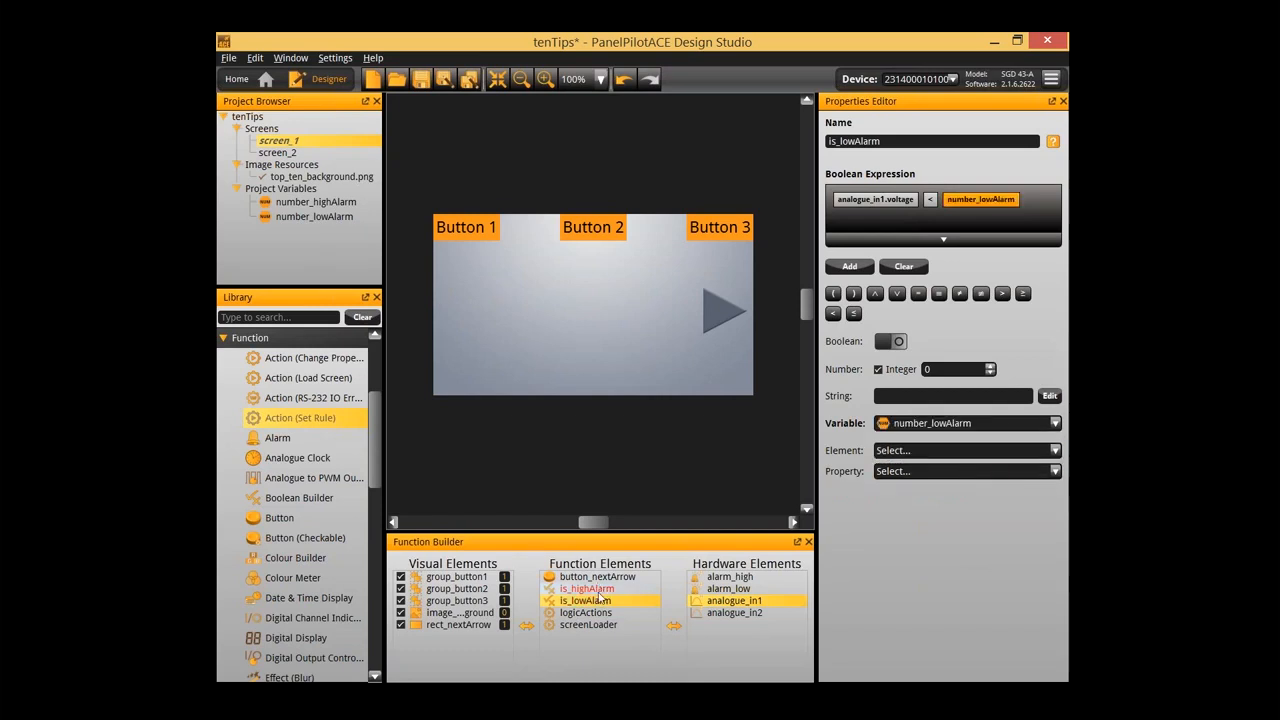
Clear all components from the Boolean expression of is_highAlarm
click(598, 590)
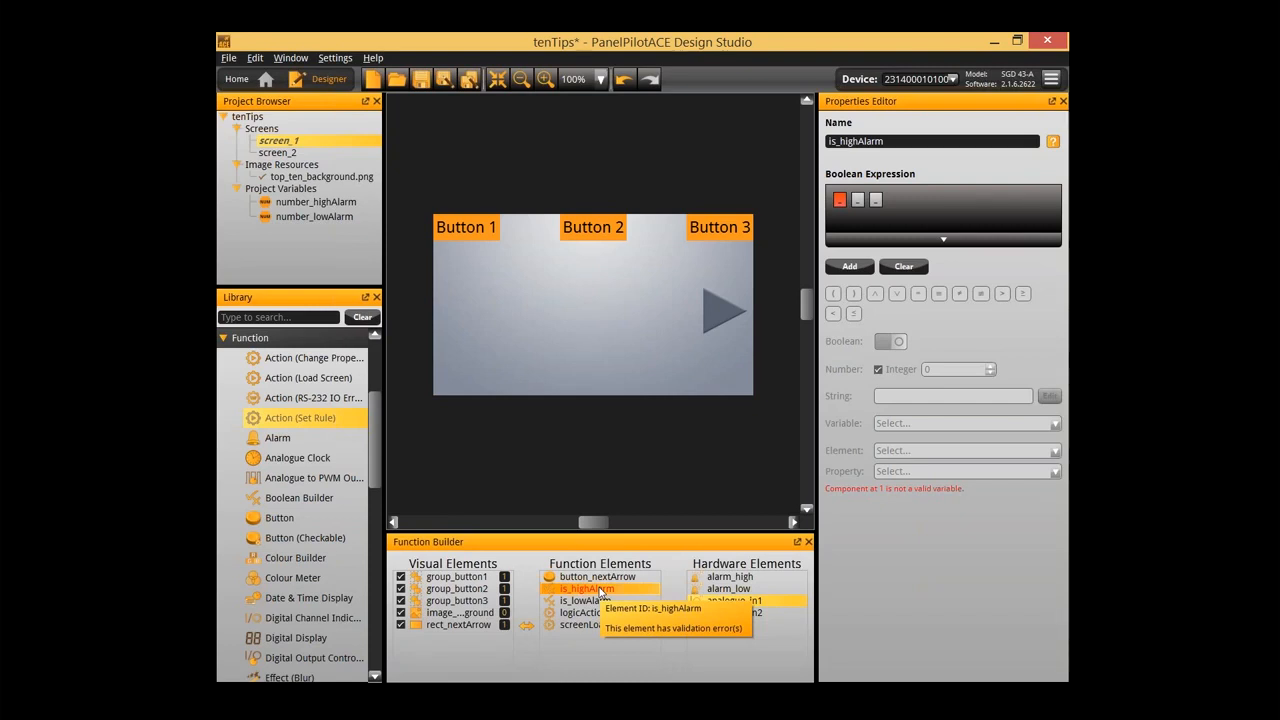
click(841, 200)
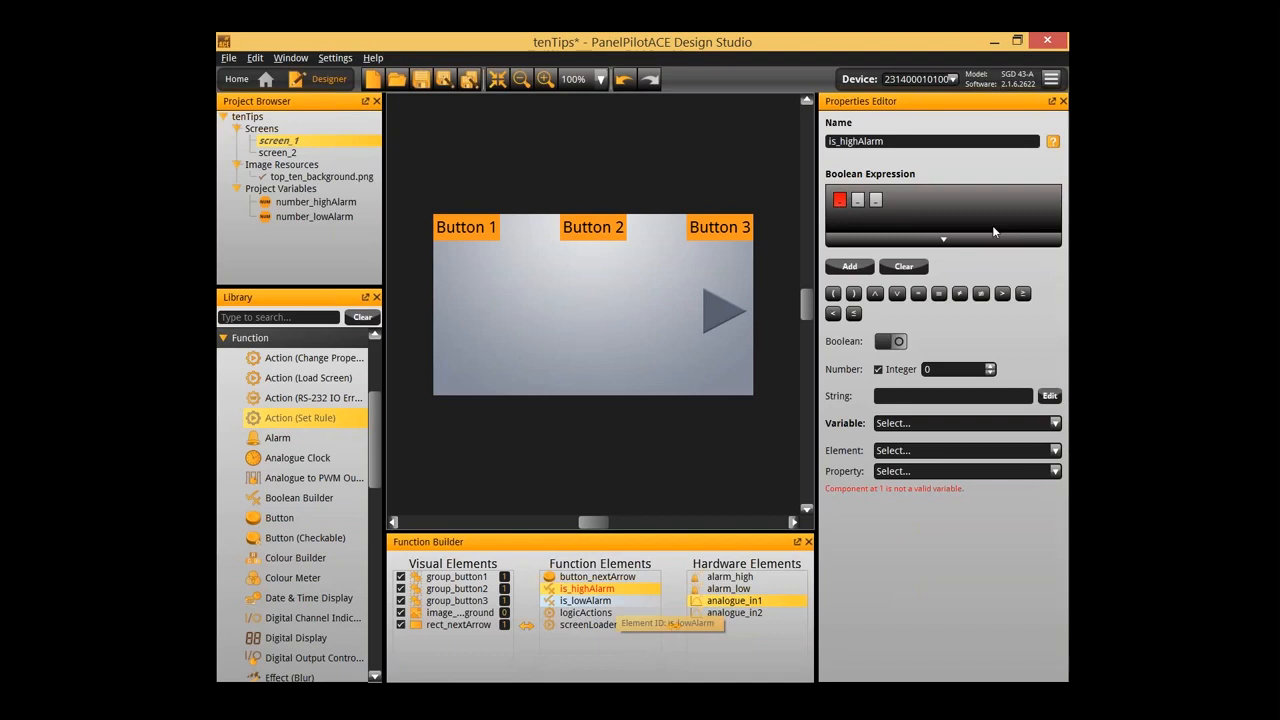
click(903, 267)
click(686, 379)
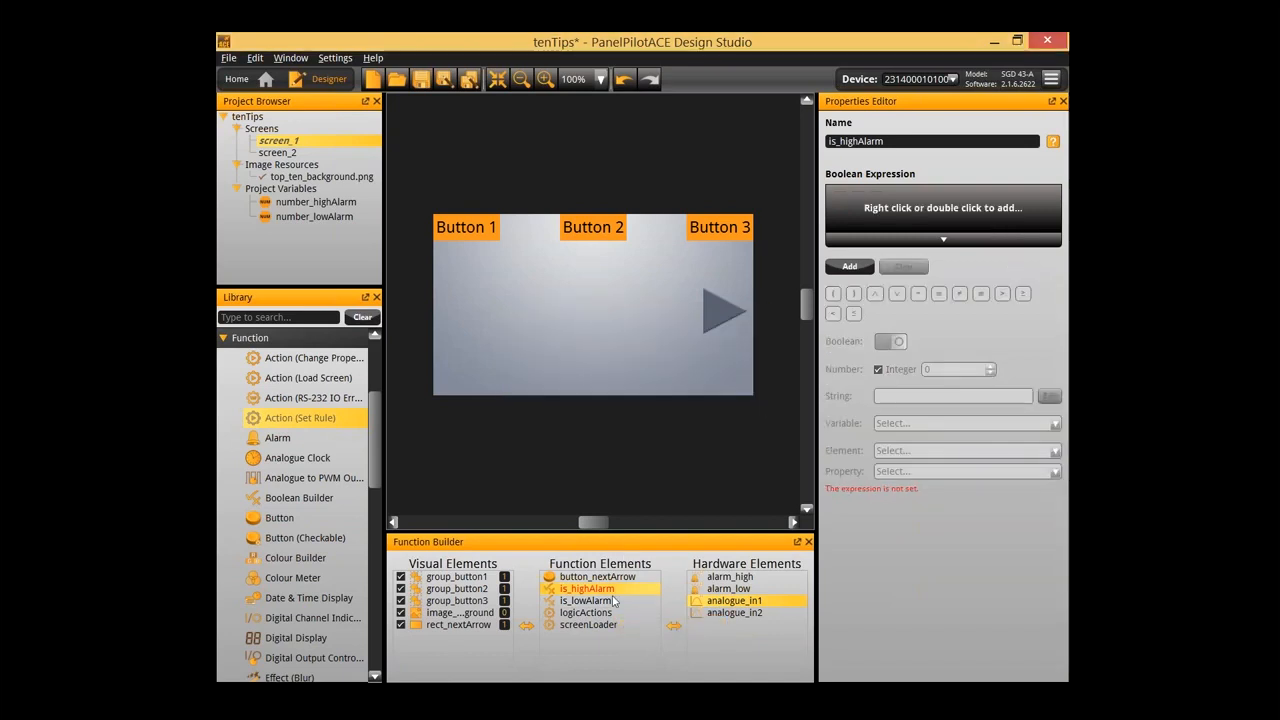
Copy the Boolean expression of is_lowAlarm and paste it into is_highAlarm
click(585, 600)
right_click(960, 211)
click(970, 257)
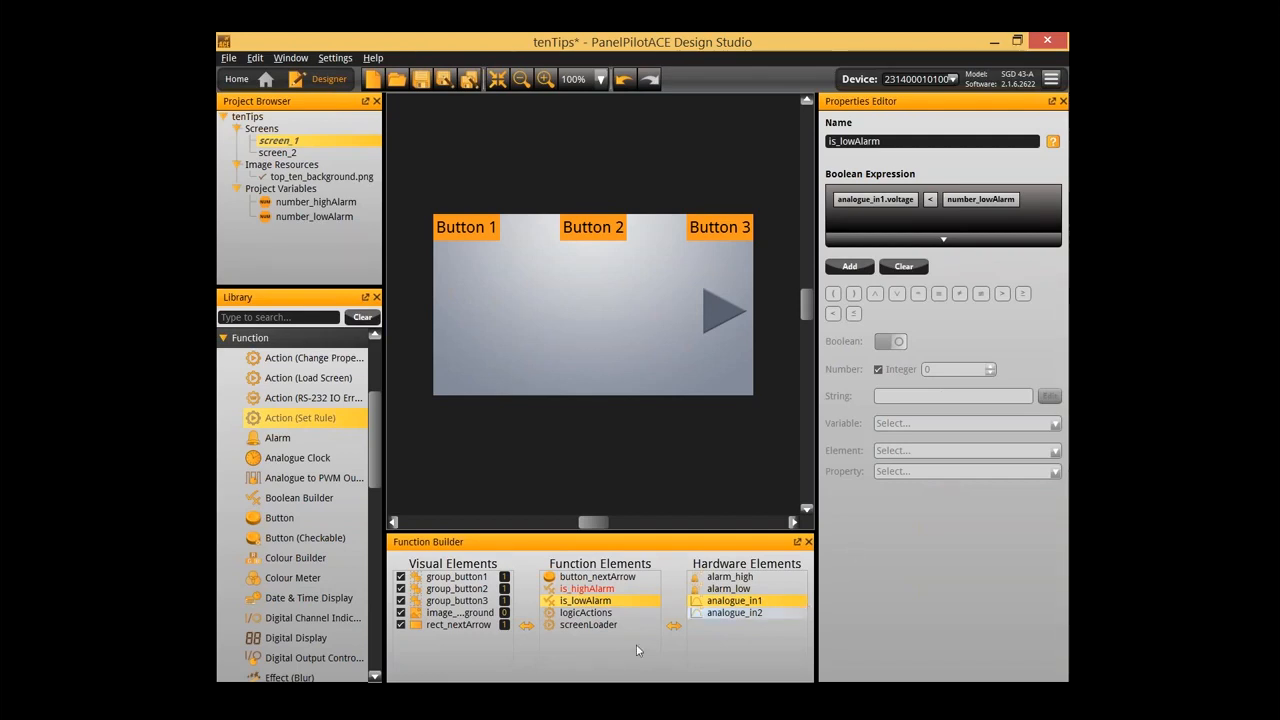
click(587, 588)
right_click(891, 206)
click(918, 273)
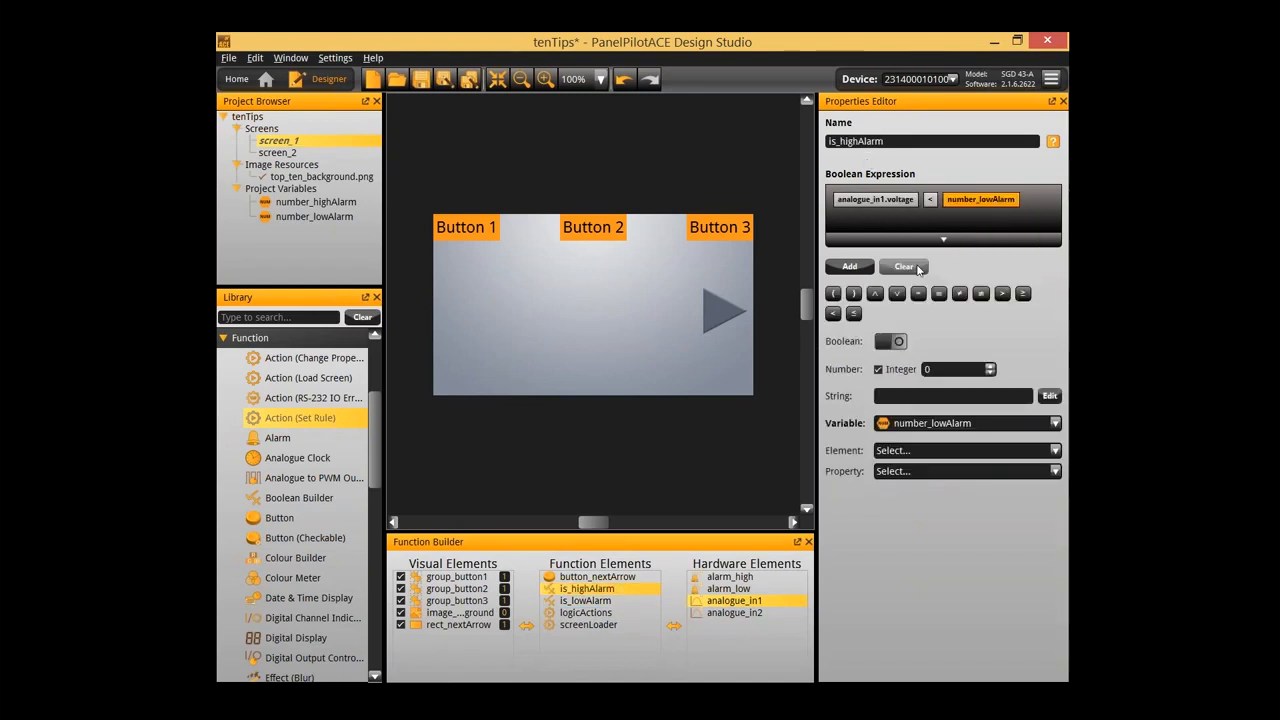
click(884, 203)
click(920, 452)
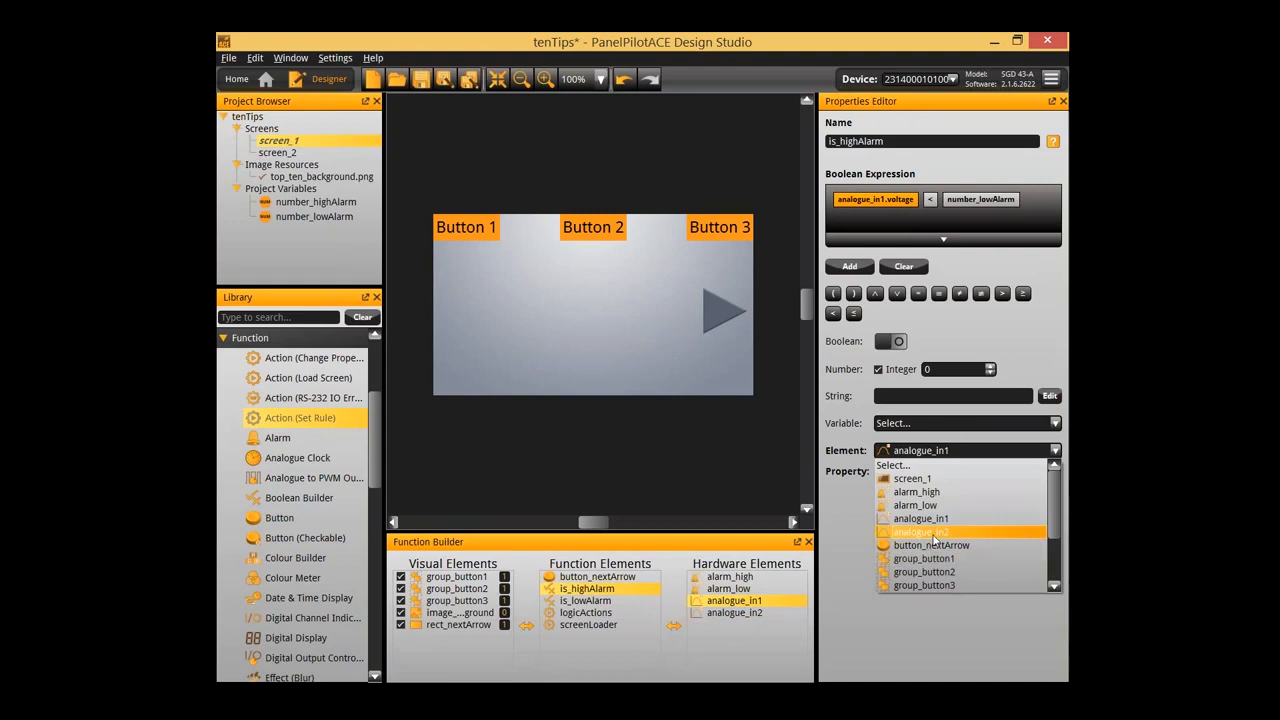
click(938, 536)
click(936, 452)
click(936, 518)
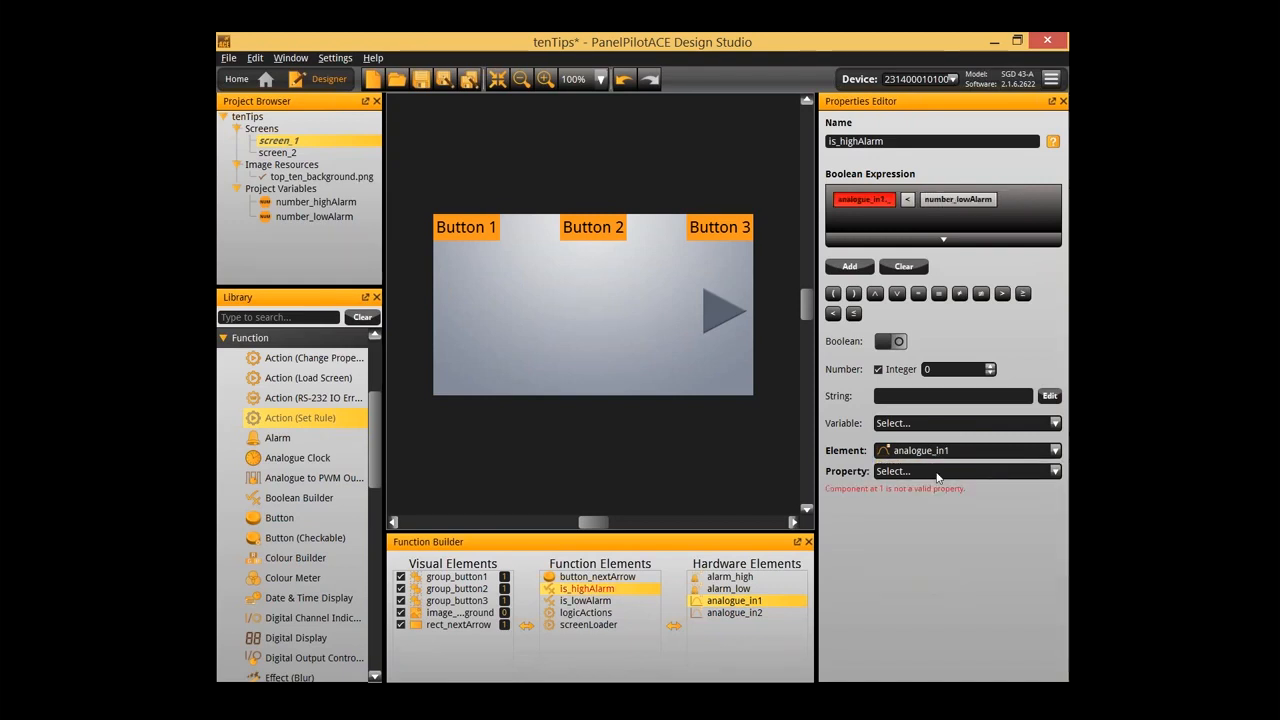
click(936, 471)
click(930, 552)
In the is_highAlarm expression, change the compared variable to number_highAlarm and the operator to greater-than
click(960, 199)
click(953, 423)
click(955, 455)
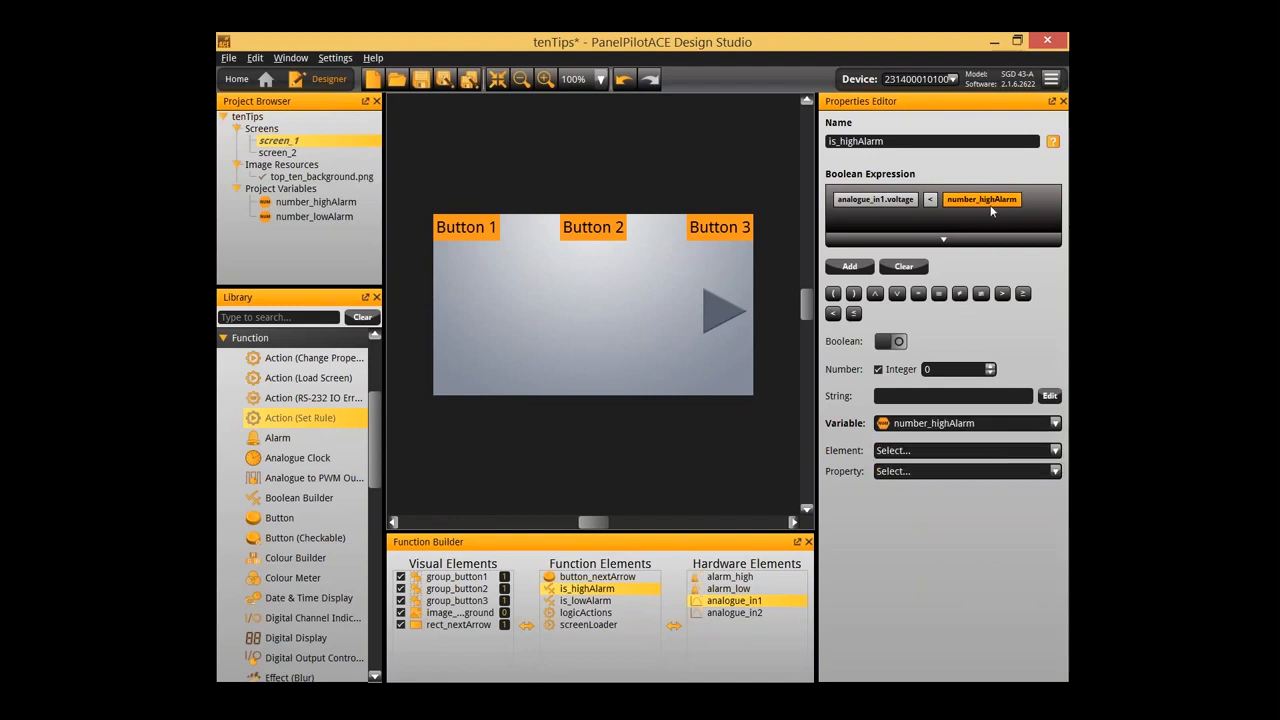
click(930, 199)
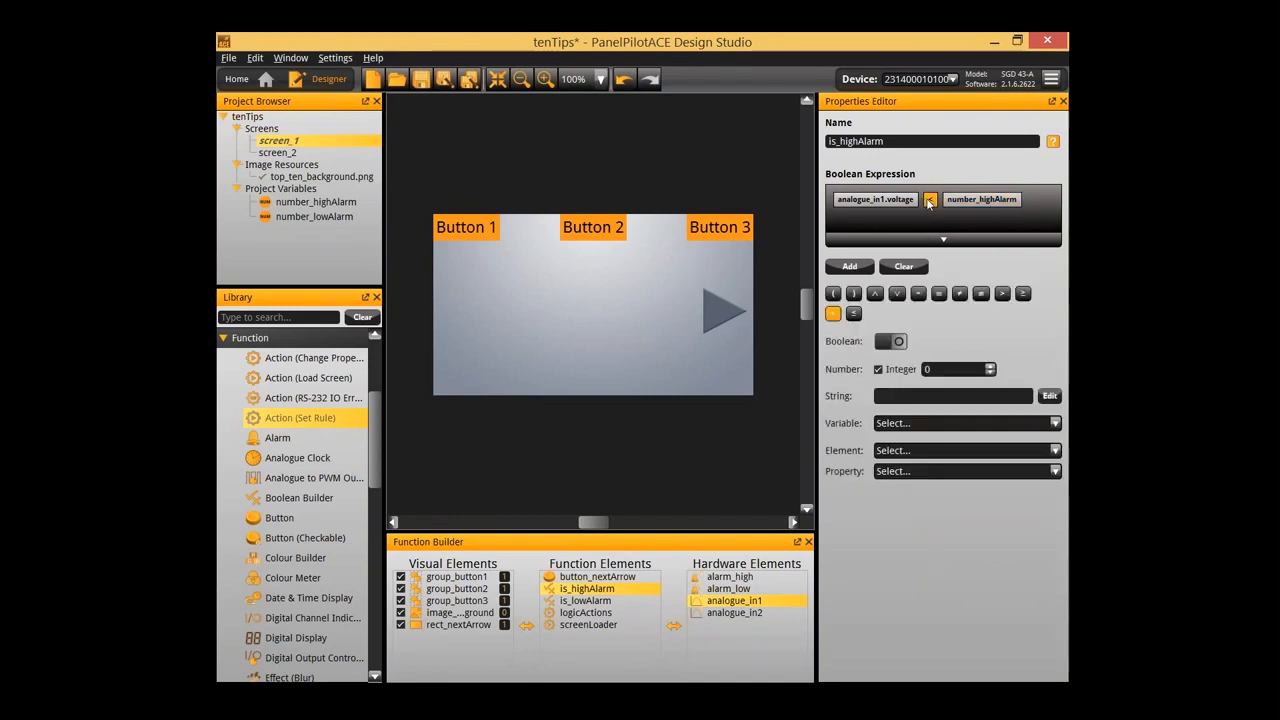
click(1002, 293)
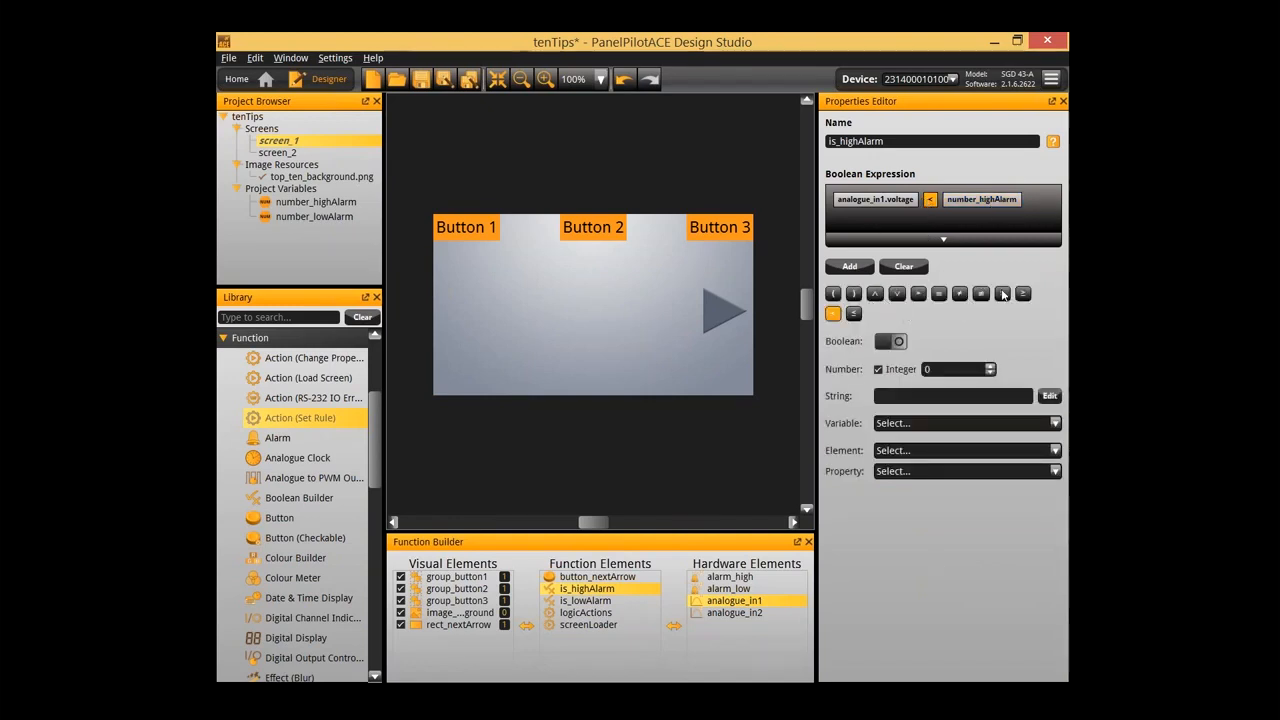
click(680, 431)
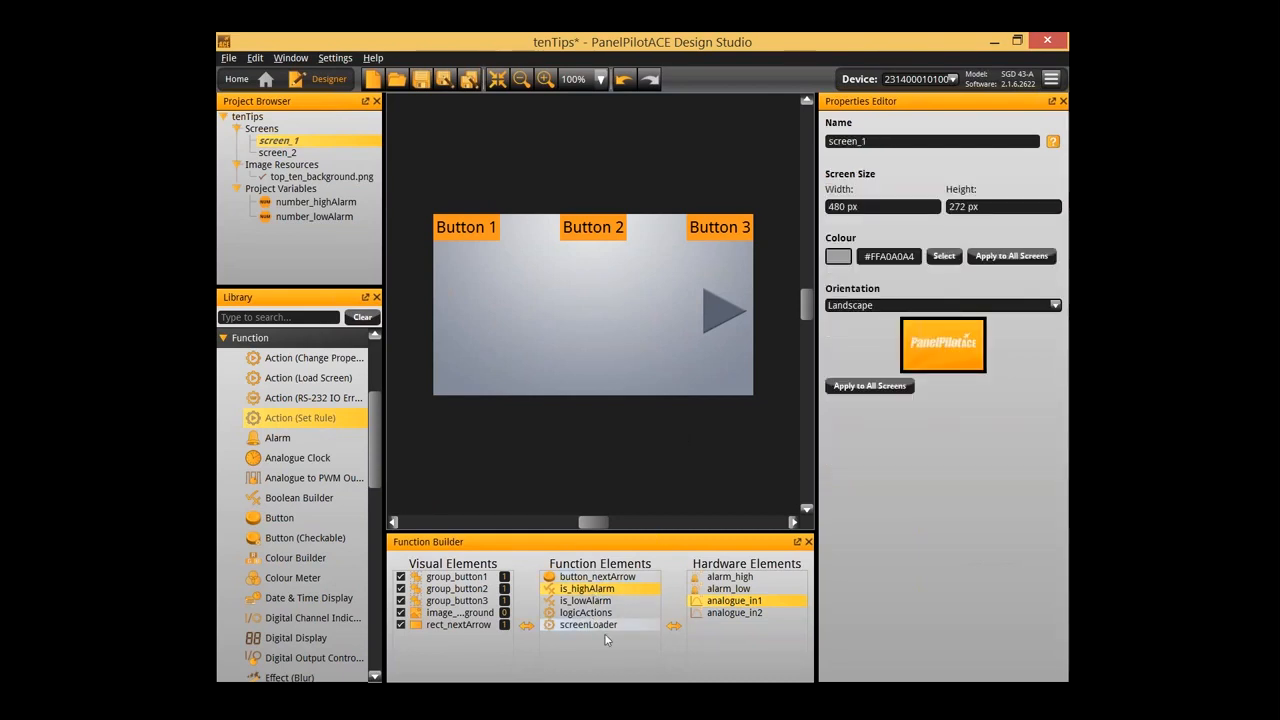
Rename the logicActions function element to action_setAlarms
click(585, 600)
click(585, 612)
double_click(585, 612)
text(action_setAlarms)
key(Return)
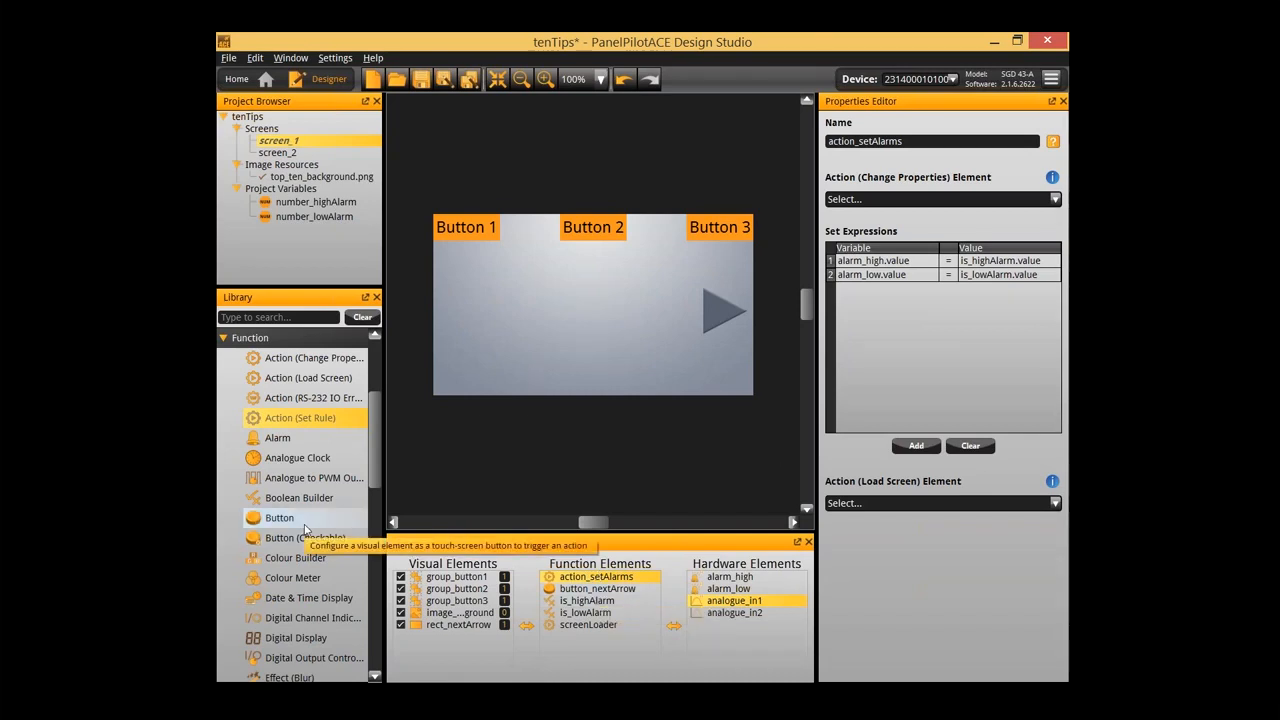
Add a Timer function element to screen_1 and set its interval to 100 ms
scroll(328, 520, down, 3)
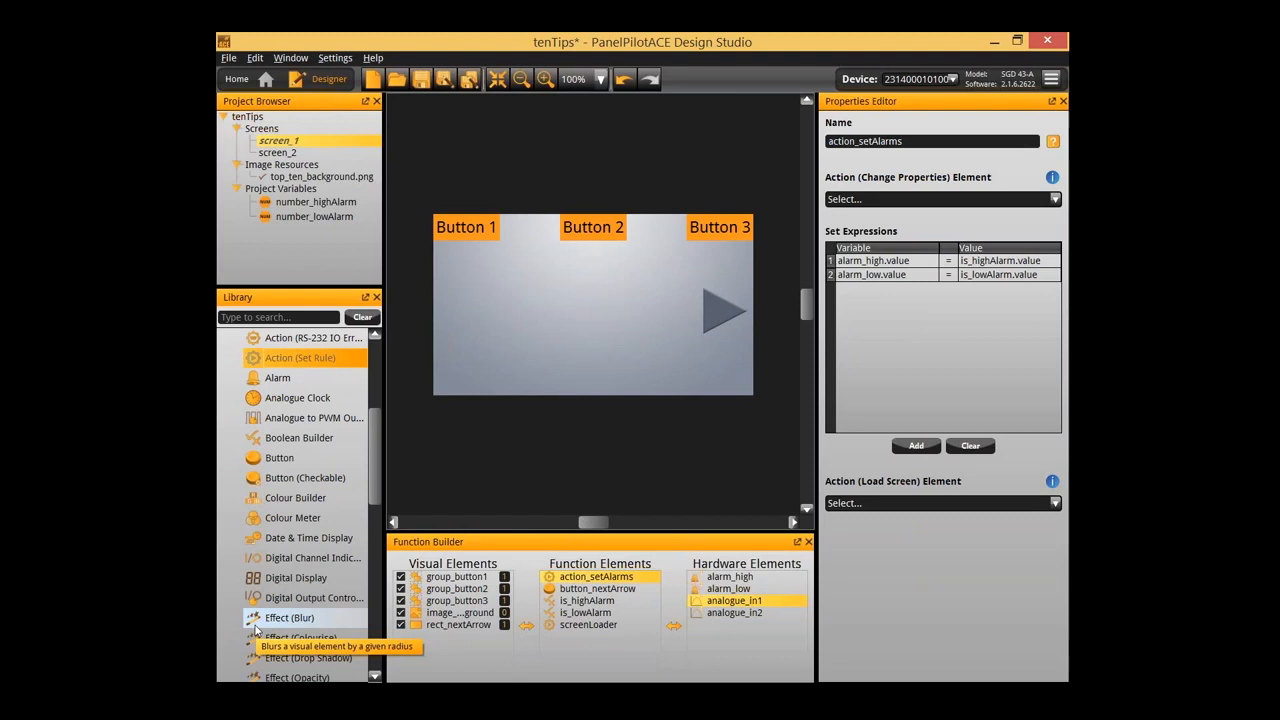
scroll(290, 535, up, 2)
scroll(290, 532, down, 2)
scroll(290, 532, down, 8)
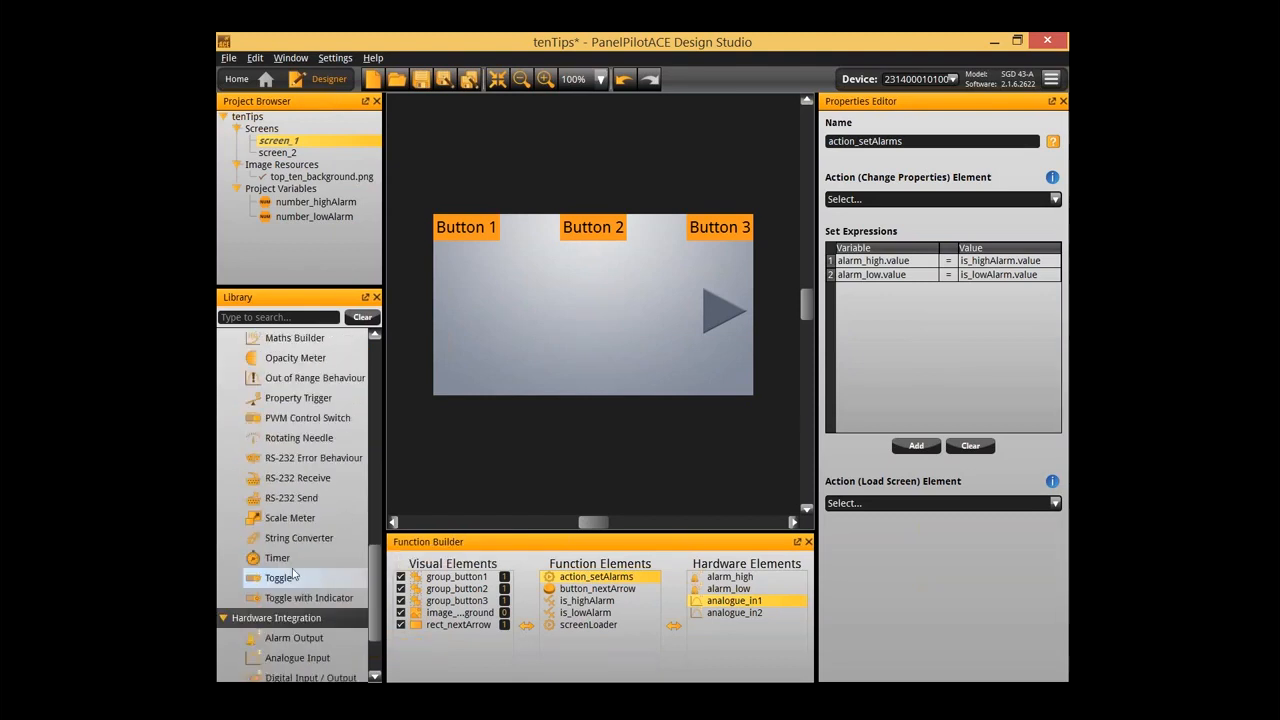
double_click(298, 552)
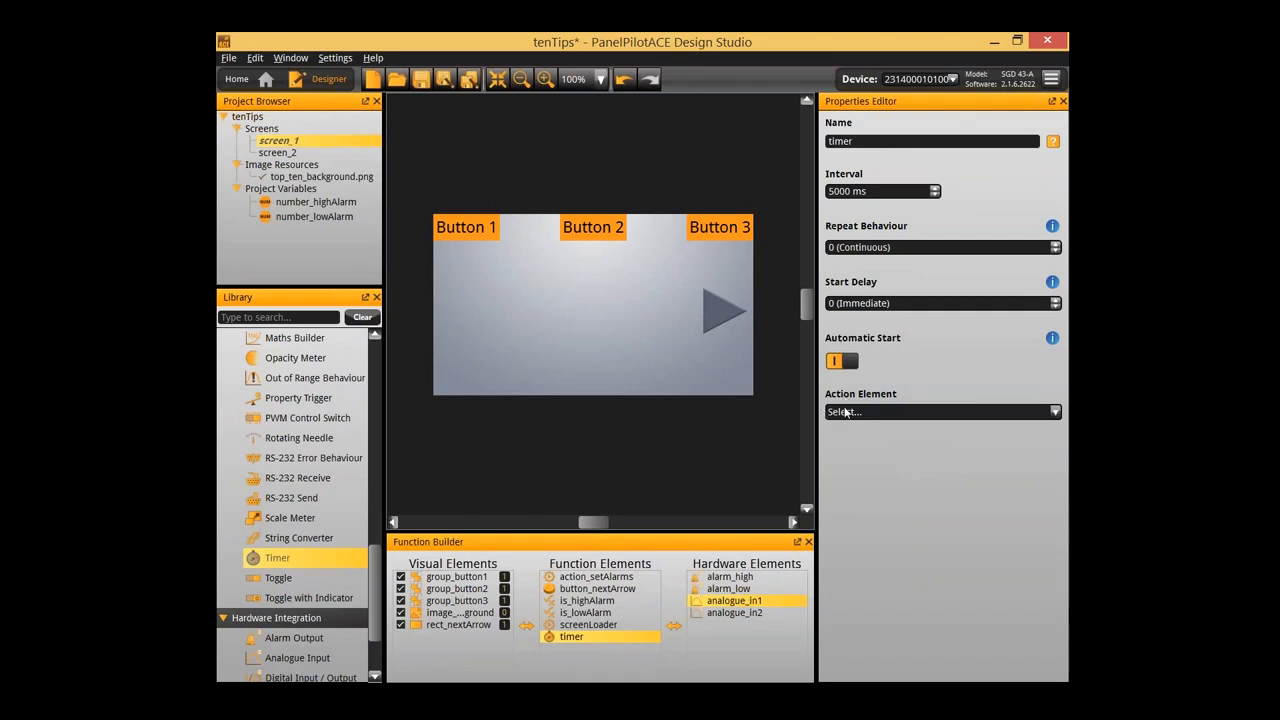
click(871, 195)
text(100)
key(Return)
Assign action_setAlarms as the timer's action element
click(895, 426)
click(900, 412)
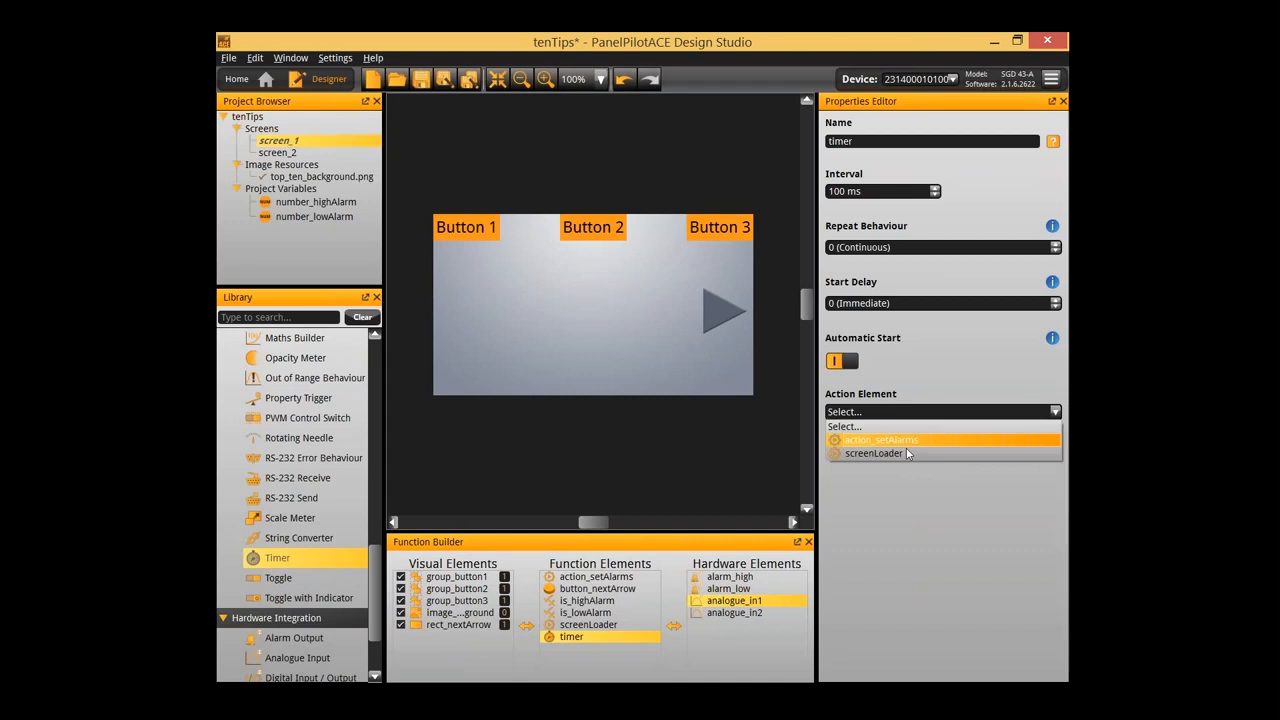
click(911, 442)
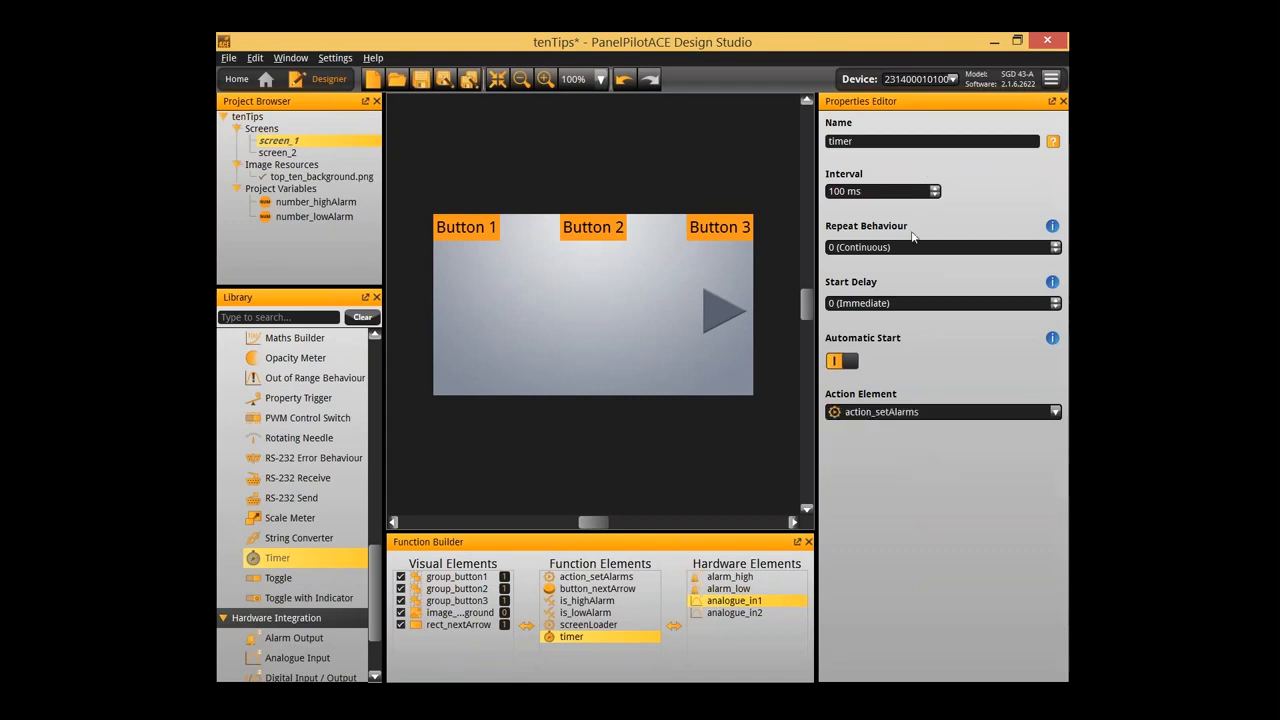
double_click(902, 308)
Rename the timer function element to timer_setAlarms
click(563, 488)
click(588, 637)
click(597, 638)
text(_)
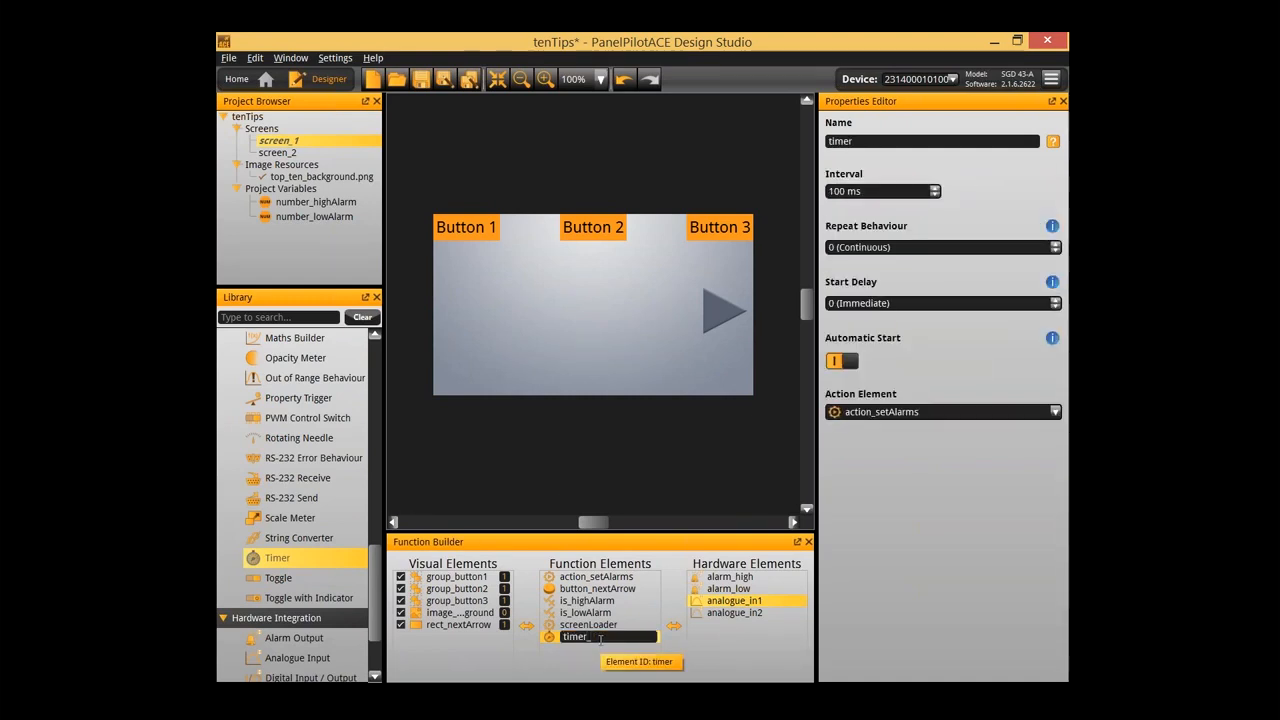
text(setAlarms)
key(Return)
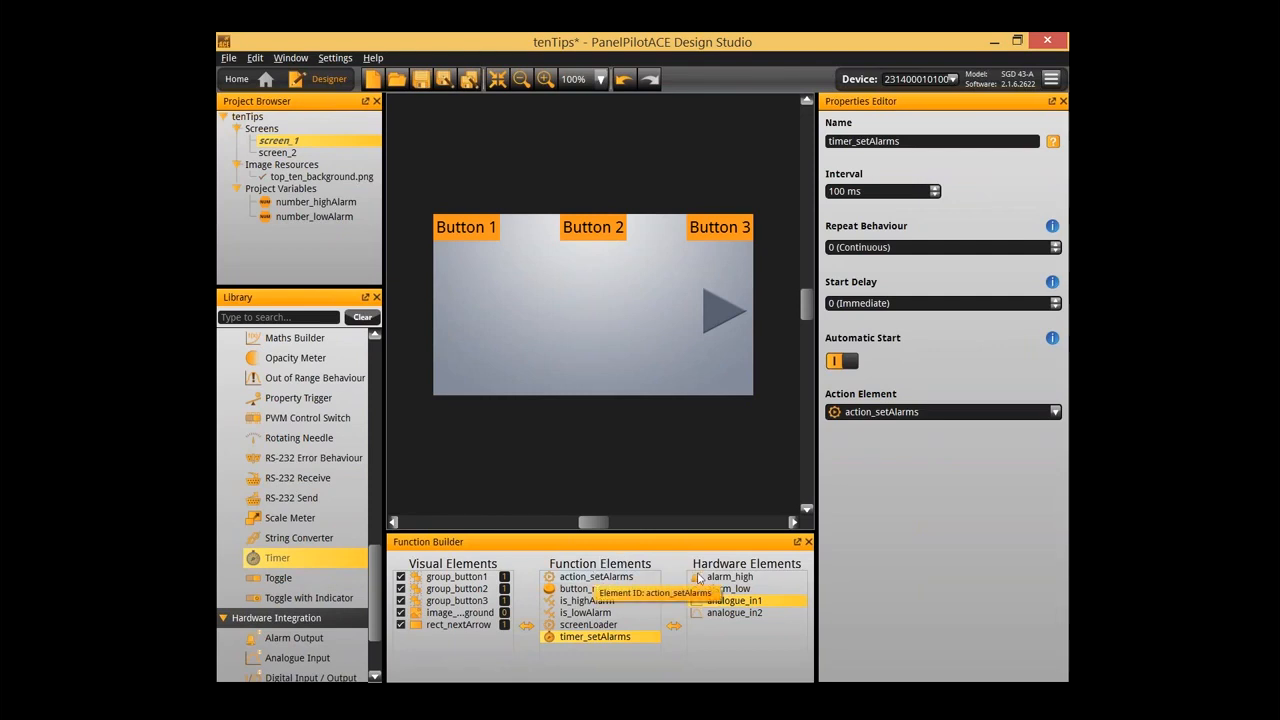
Test the alarms in the emulator by moving analogue input 1 to about 6 V, 10 V and back to about 6.3 V, and close it
click(596, 577)
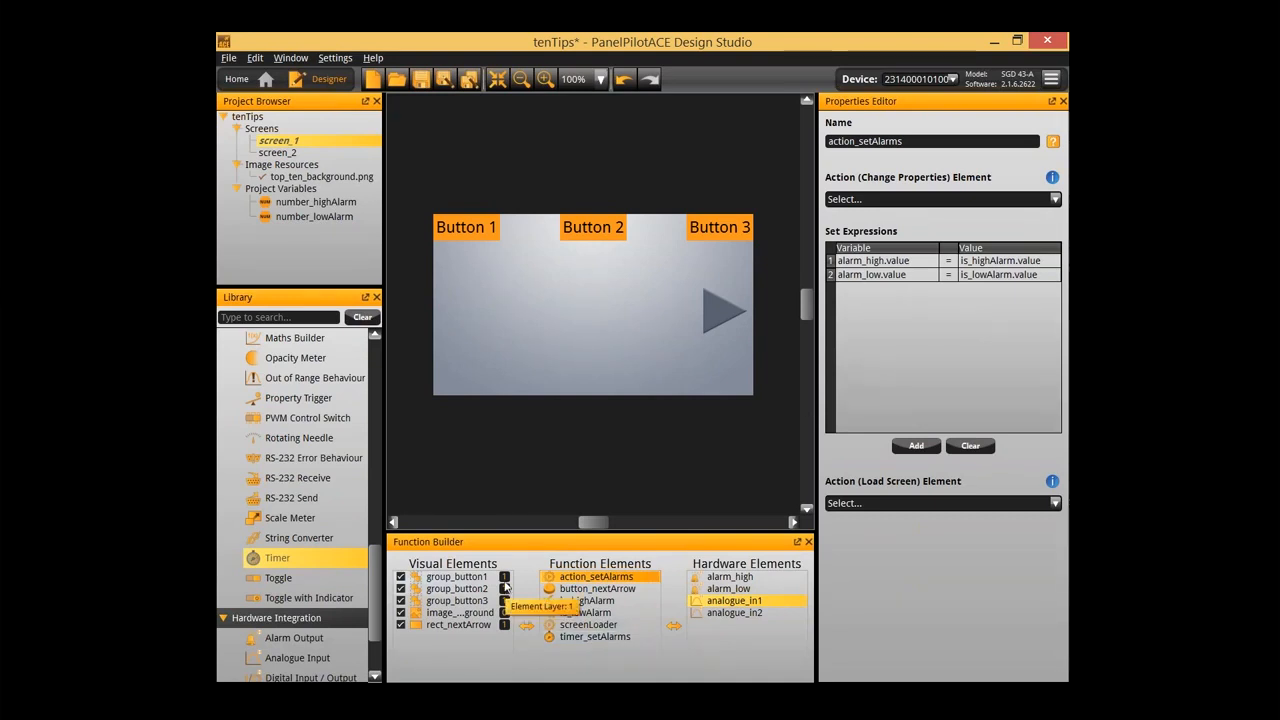
click(591, 481)
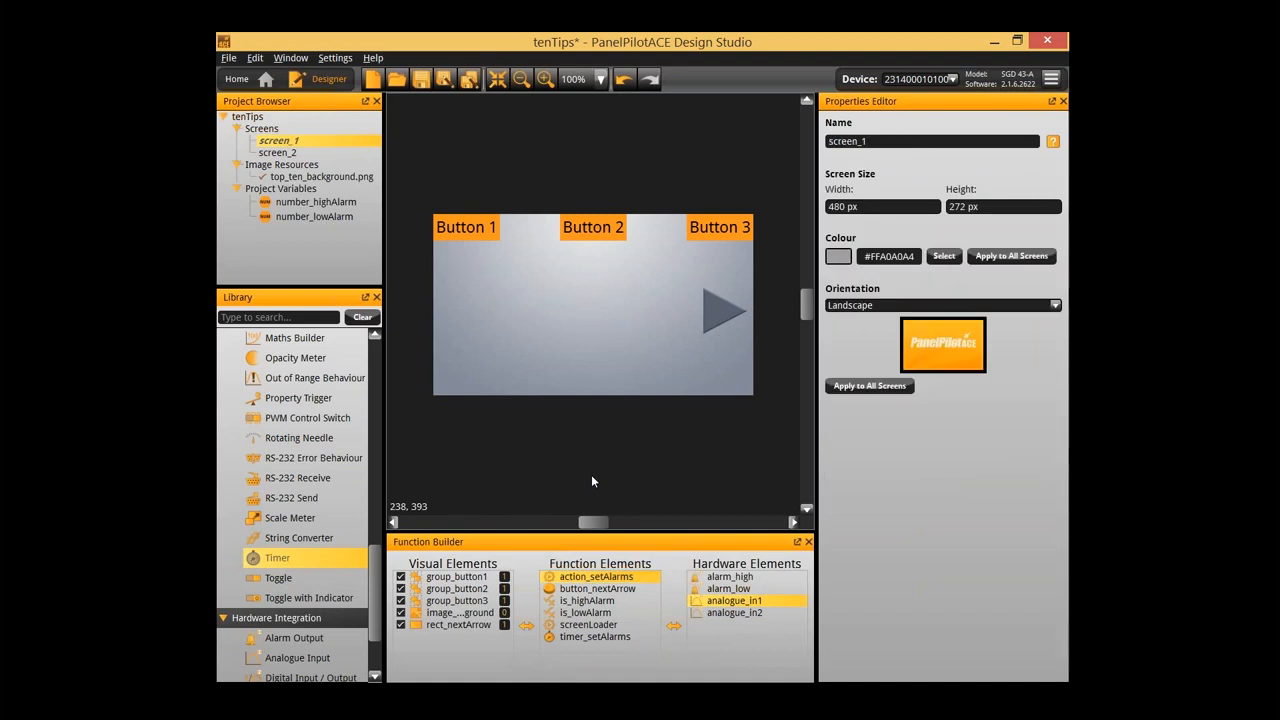
key(F5)
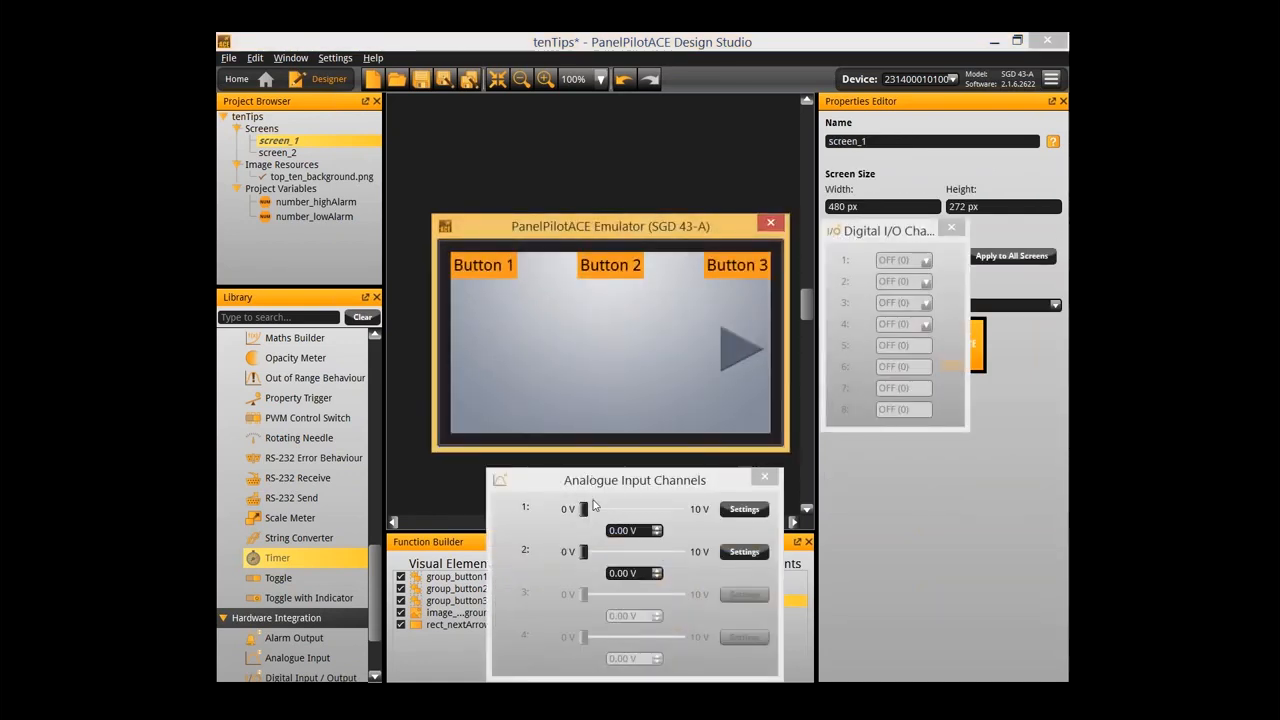
drag(586, 513, 642, 512)
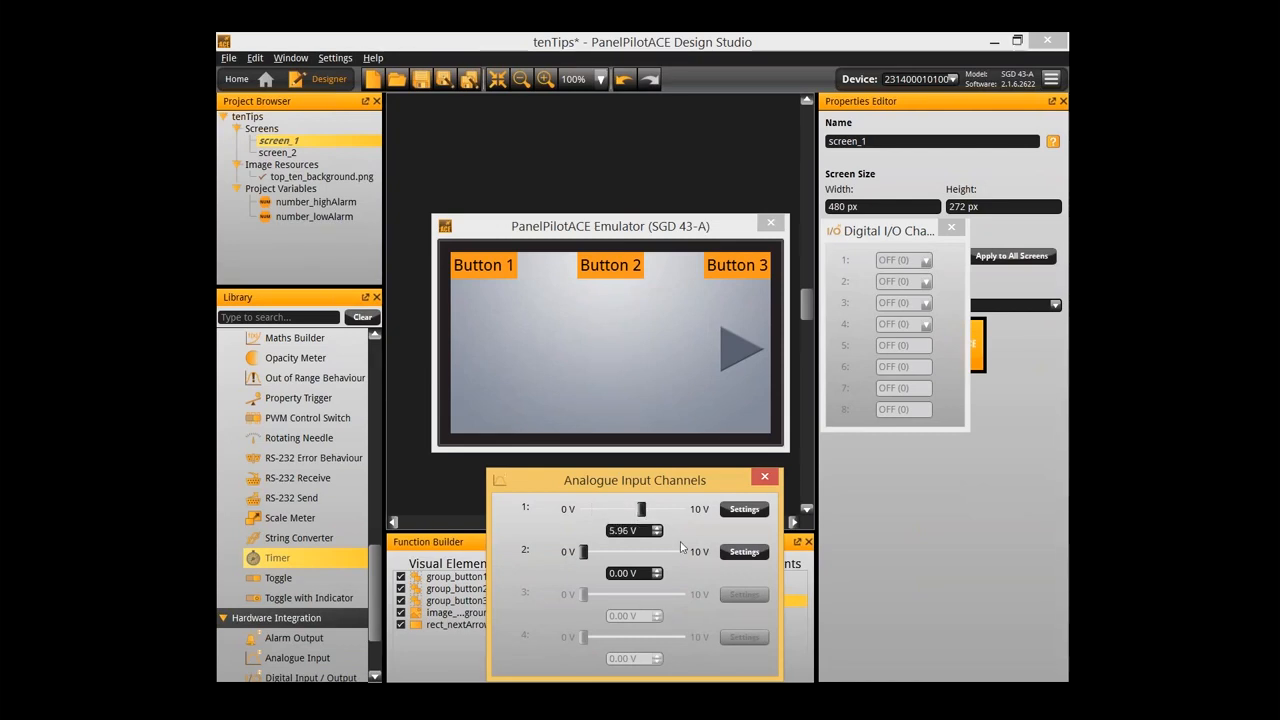
drag(638, 510, 681, 509)
drag(863, 387, 909, 144)
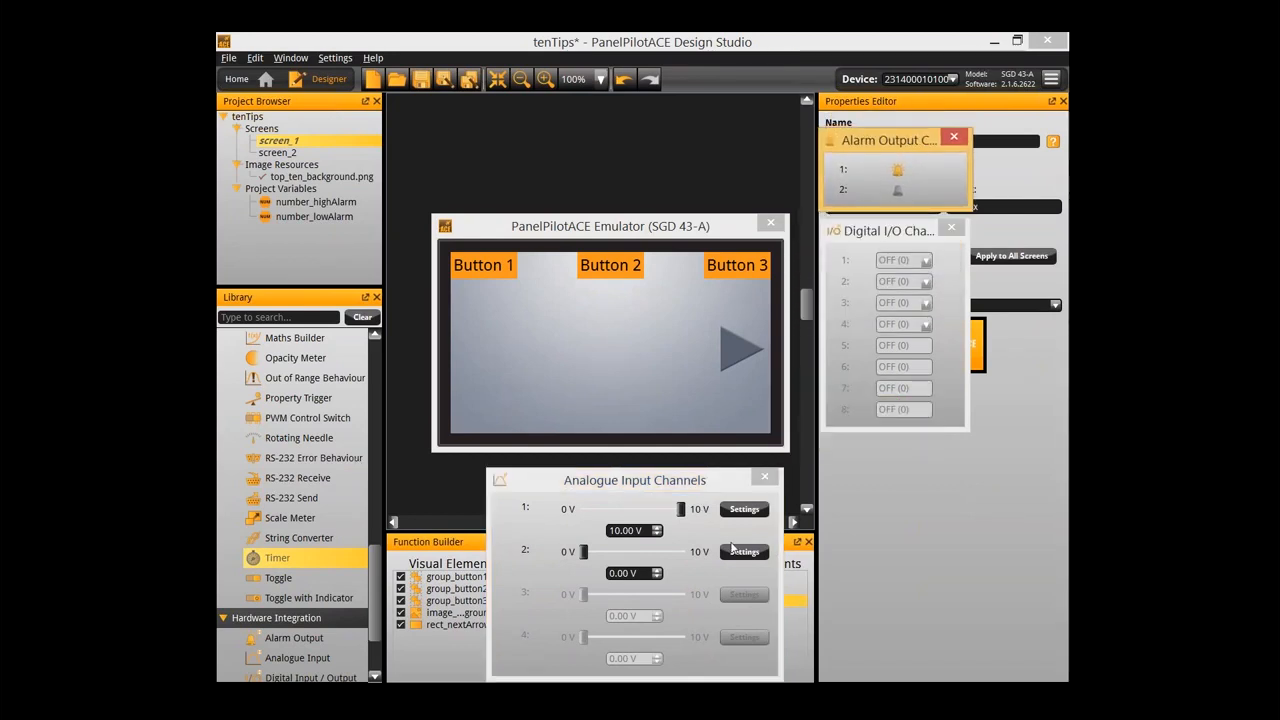
drag(682, 510, 645, 512)
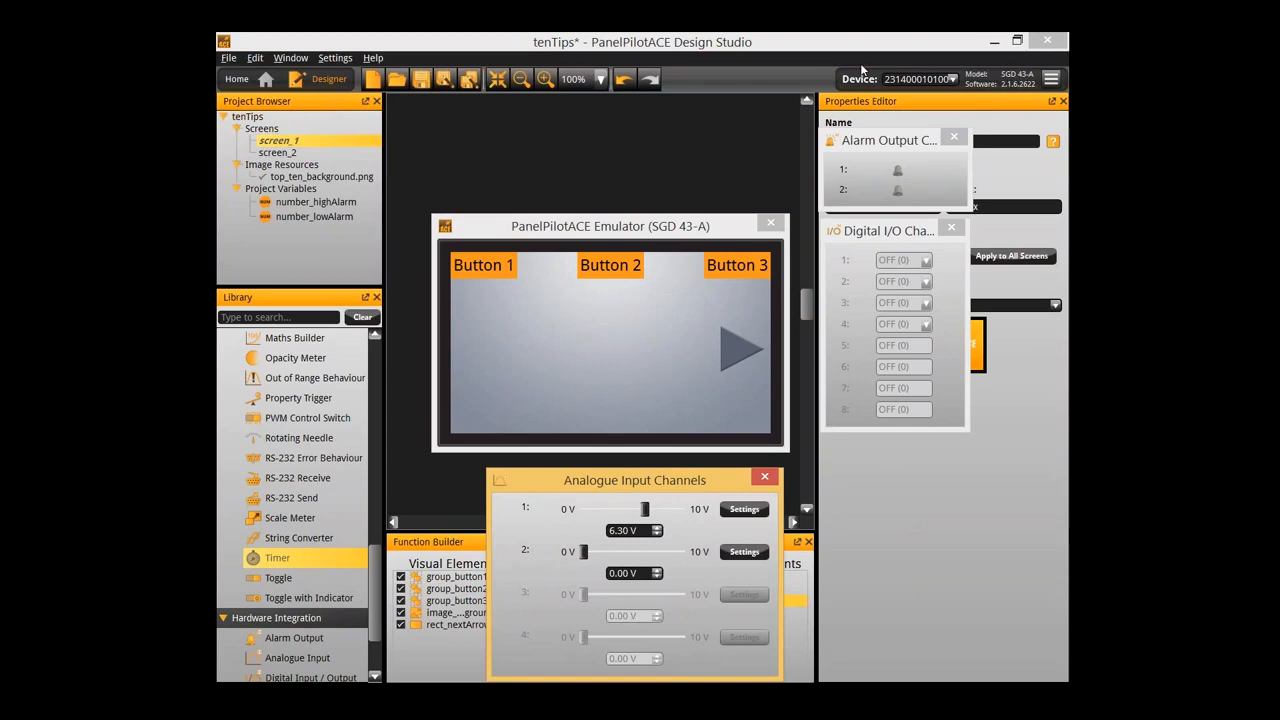
click(769, 225)
click(769, 225)
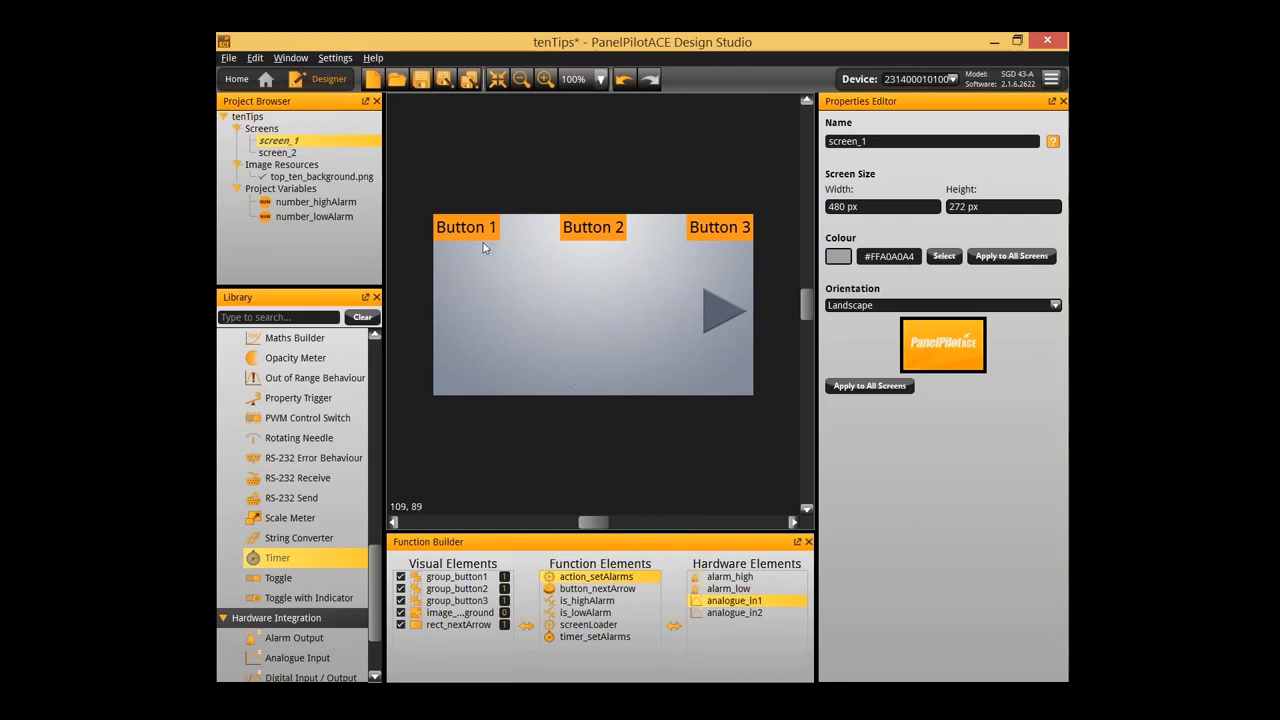
Save all visual elements together with button_nextArrow, screenLoader, analogue_in1 and analogue_in2 as a user template
drag(427, 168, 624, 414)
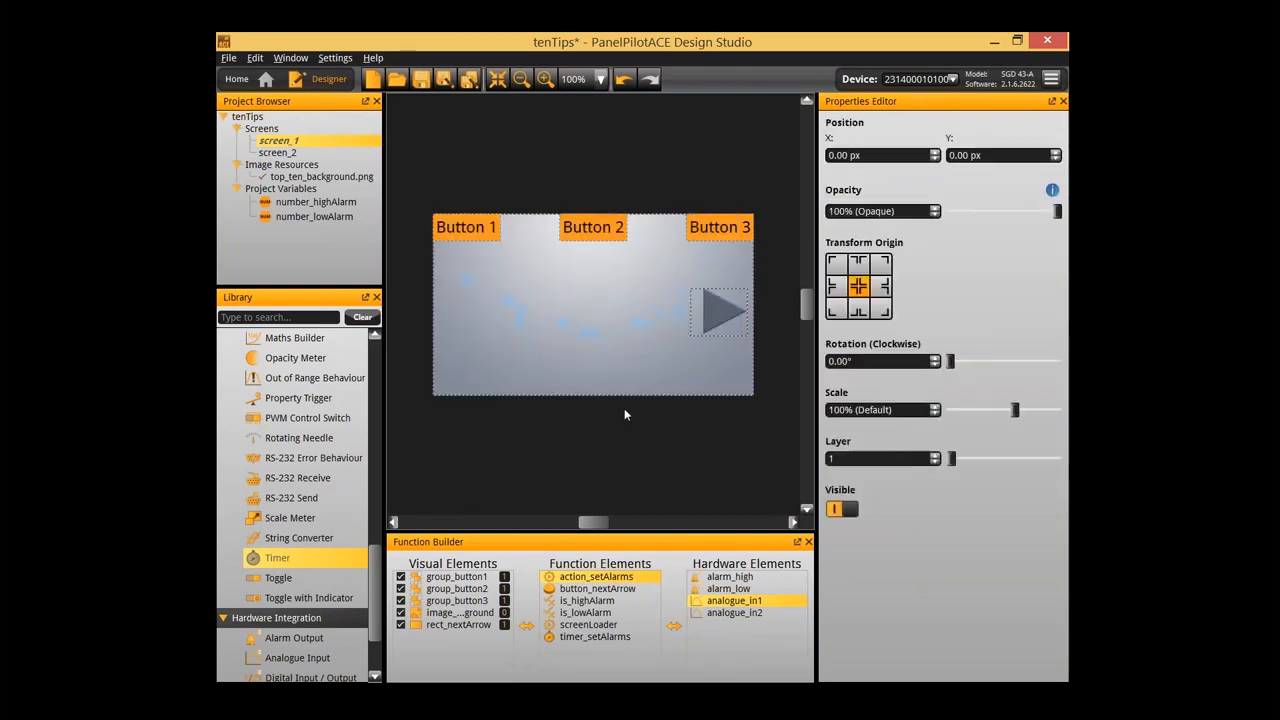
click(607, 442)
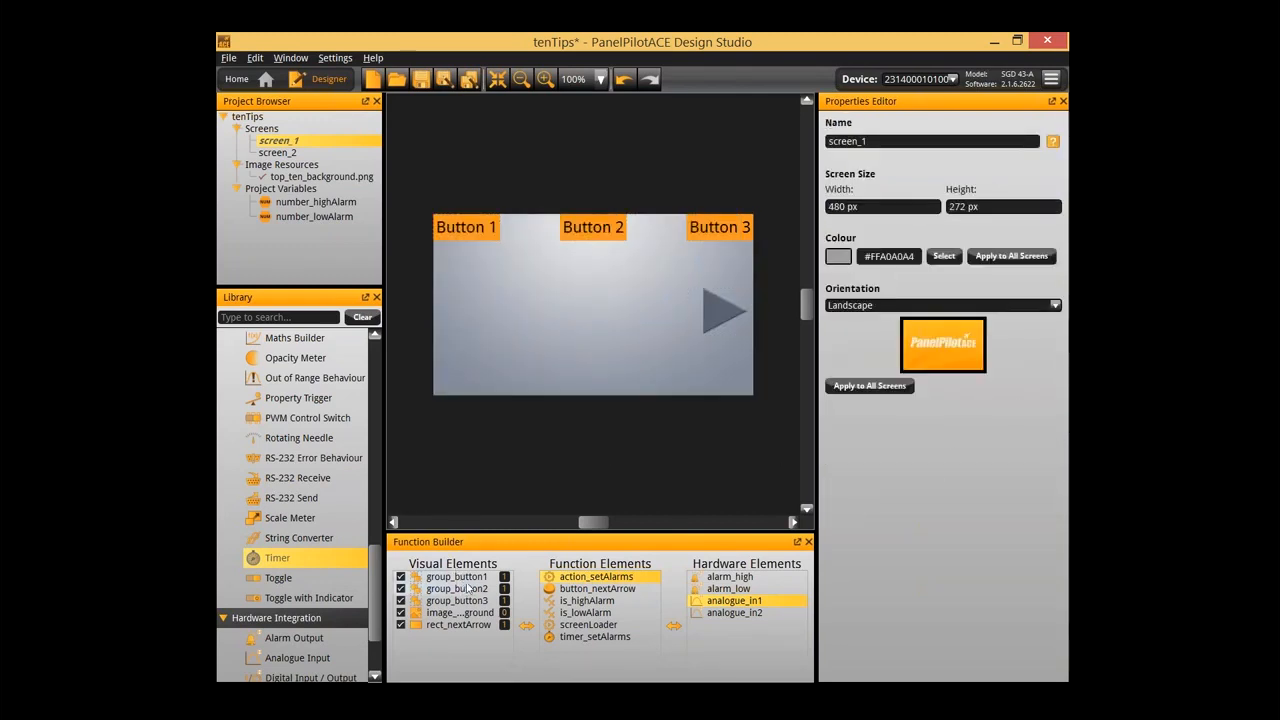
click(458, 577)
shift+click(466, 625)
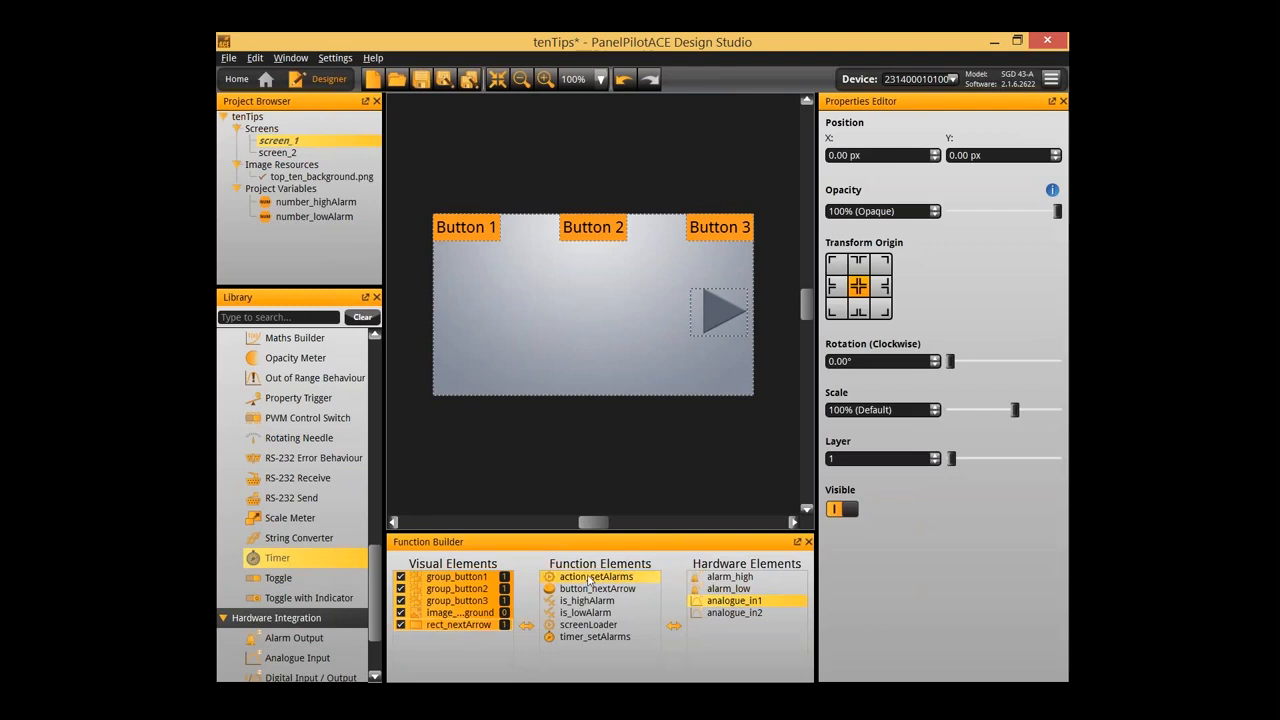
click(597, 656)
click(706, 630)
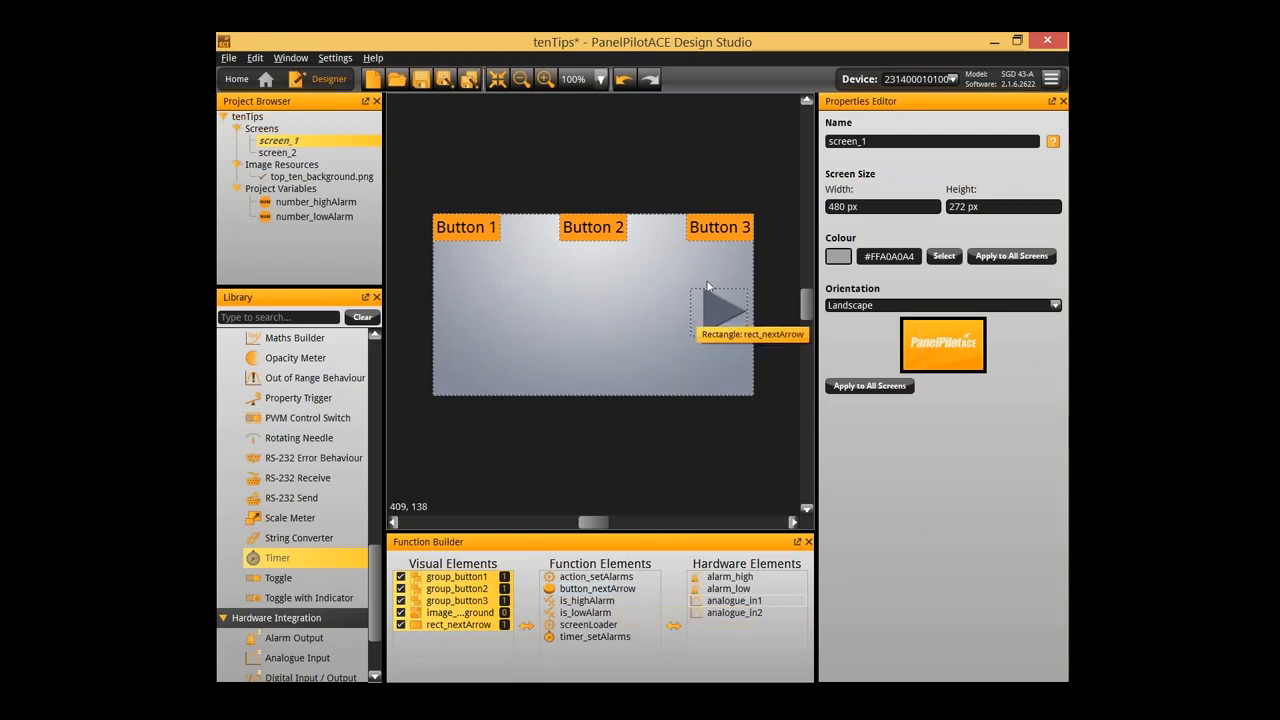
click(597, 589)
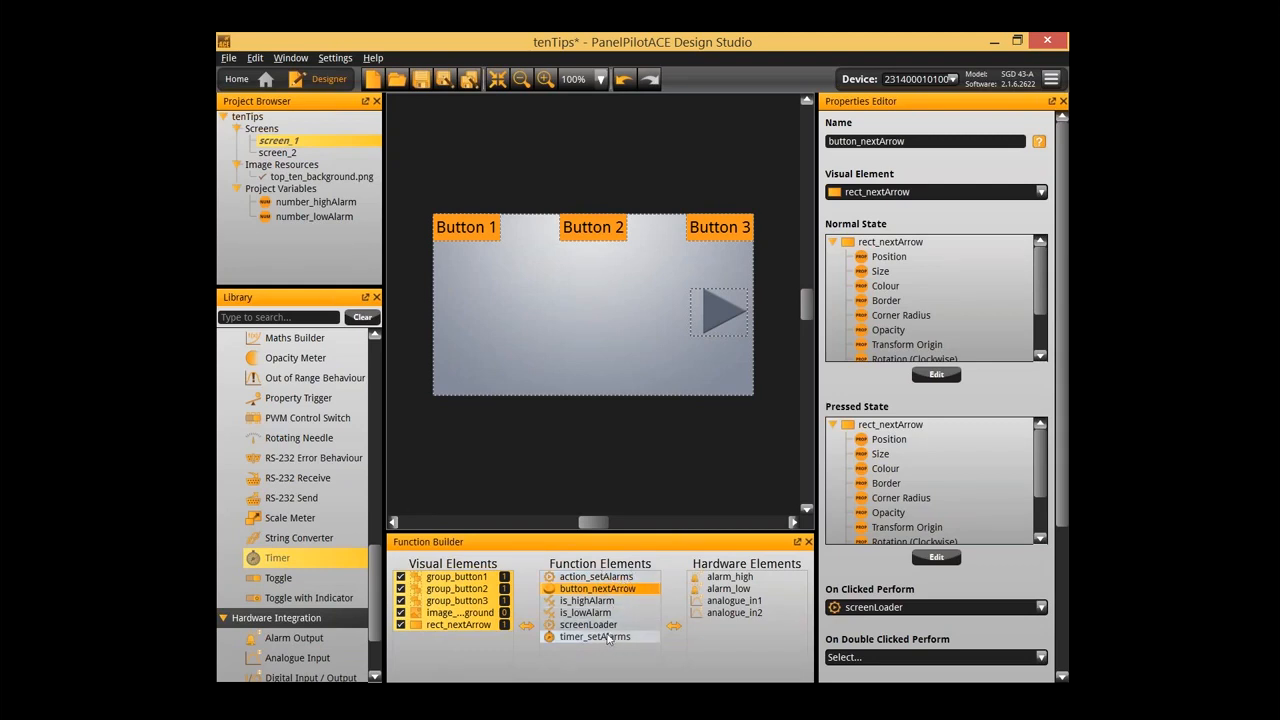
click(610, 626)
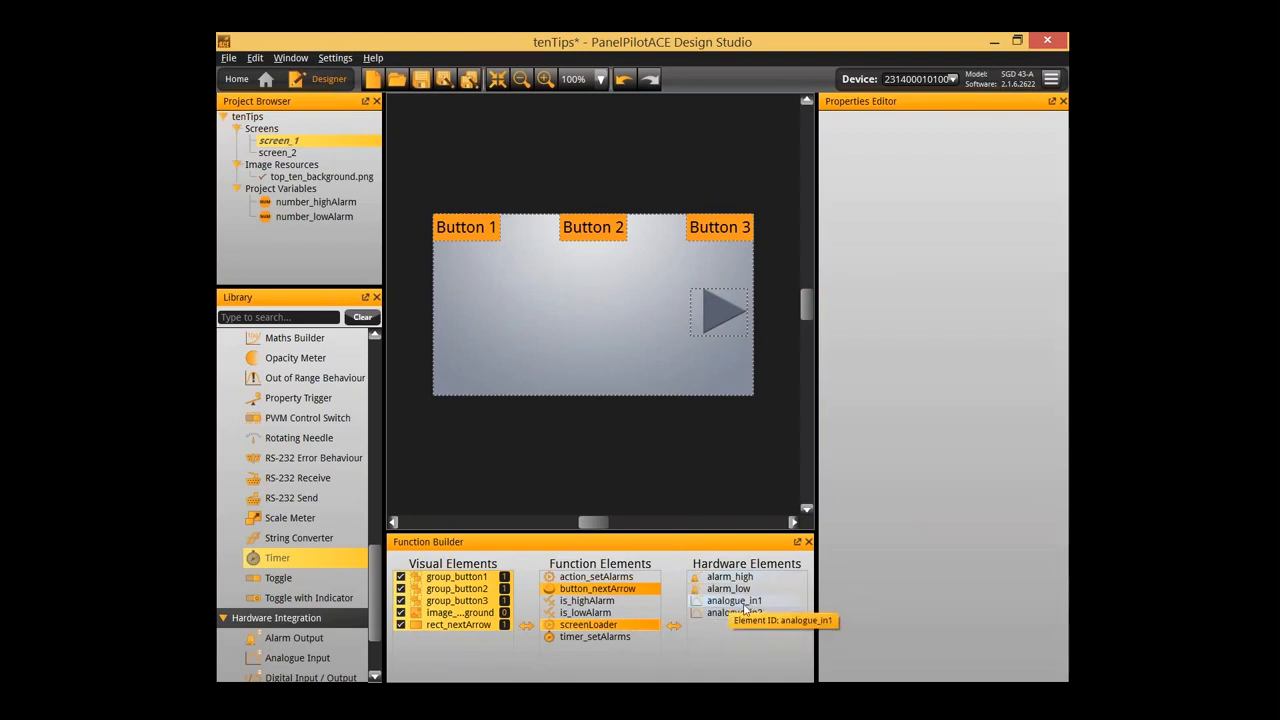
click(744, 604)
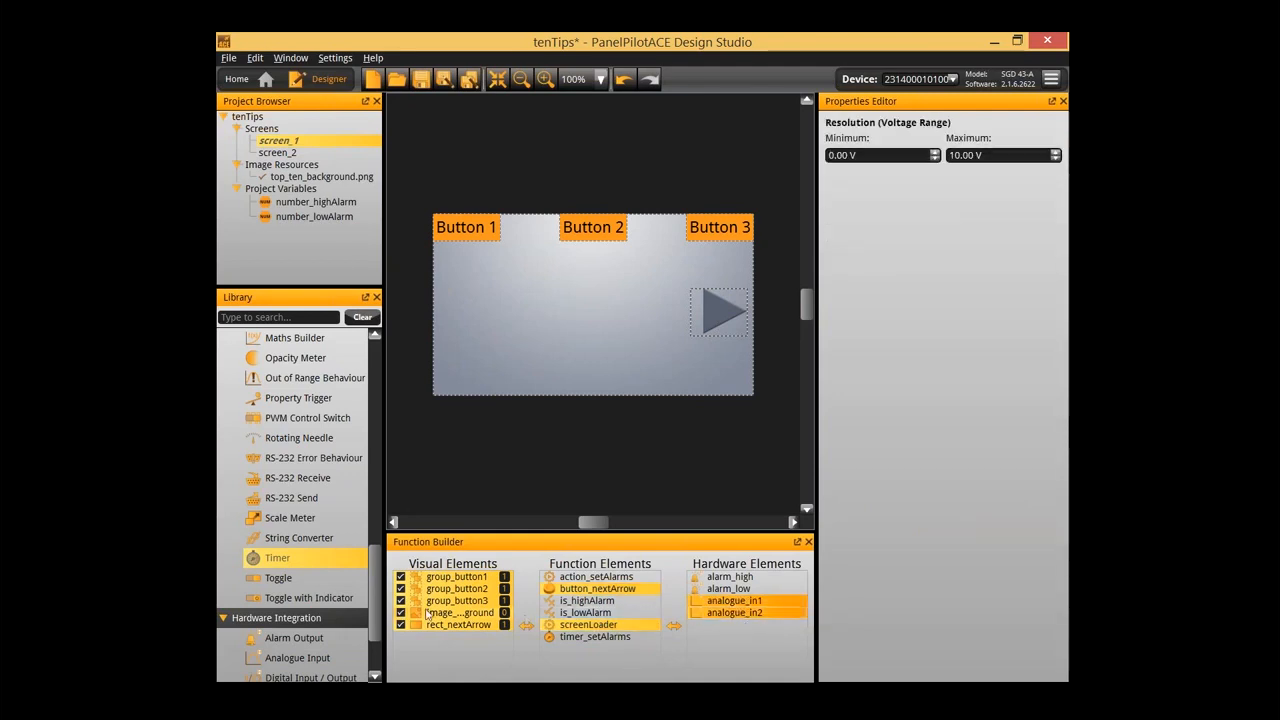
right_click(475, 620)
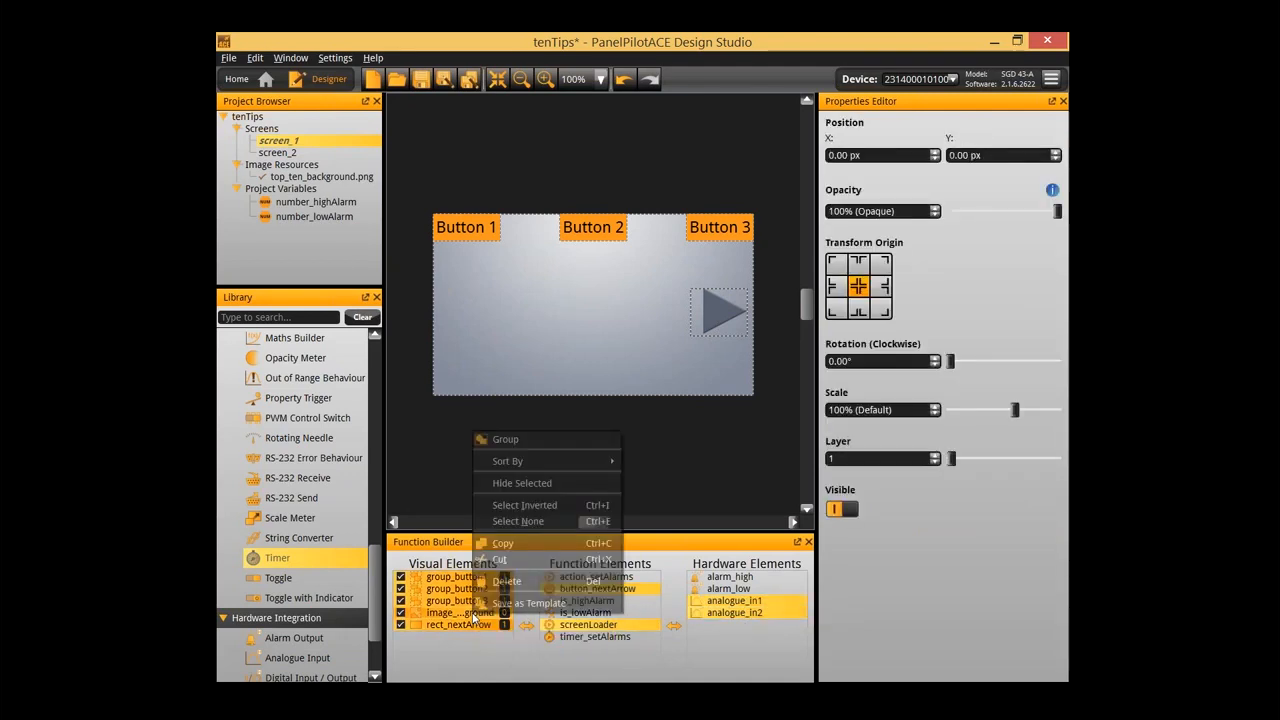
click(529, 603)
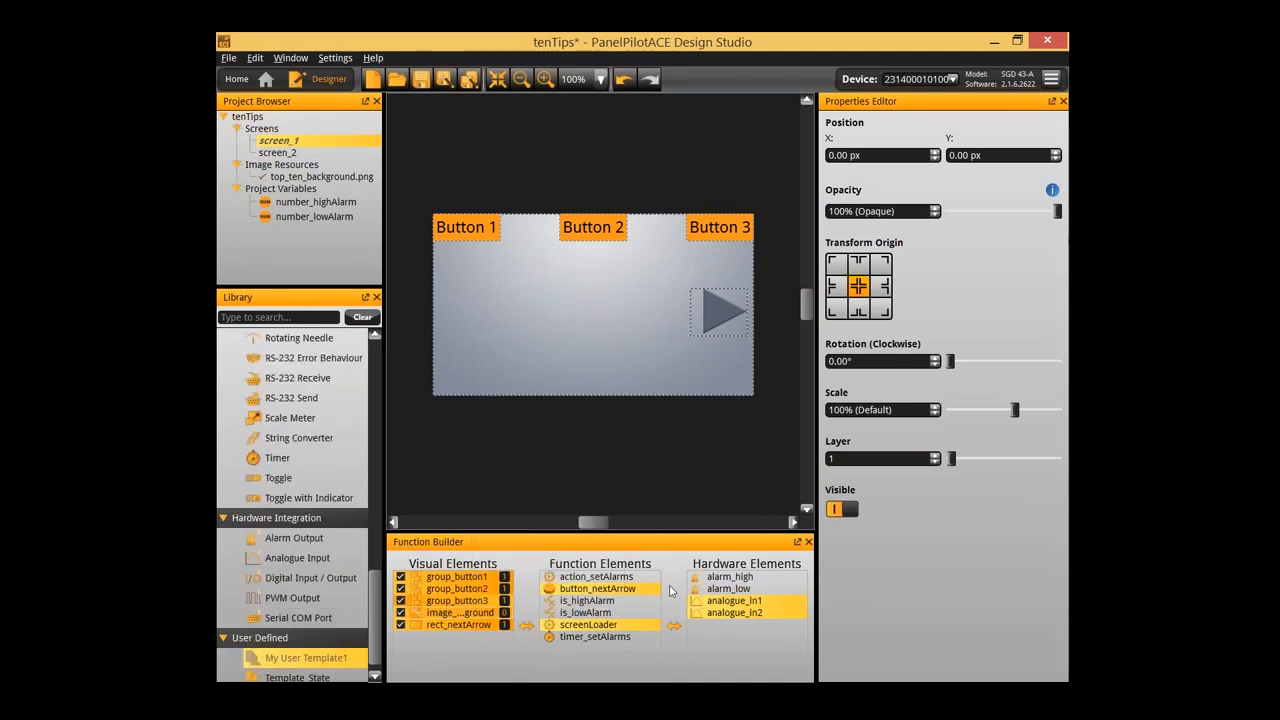
Examine the import and export options for user-defined templates in the library
scroll(379, 597, down, 1)
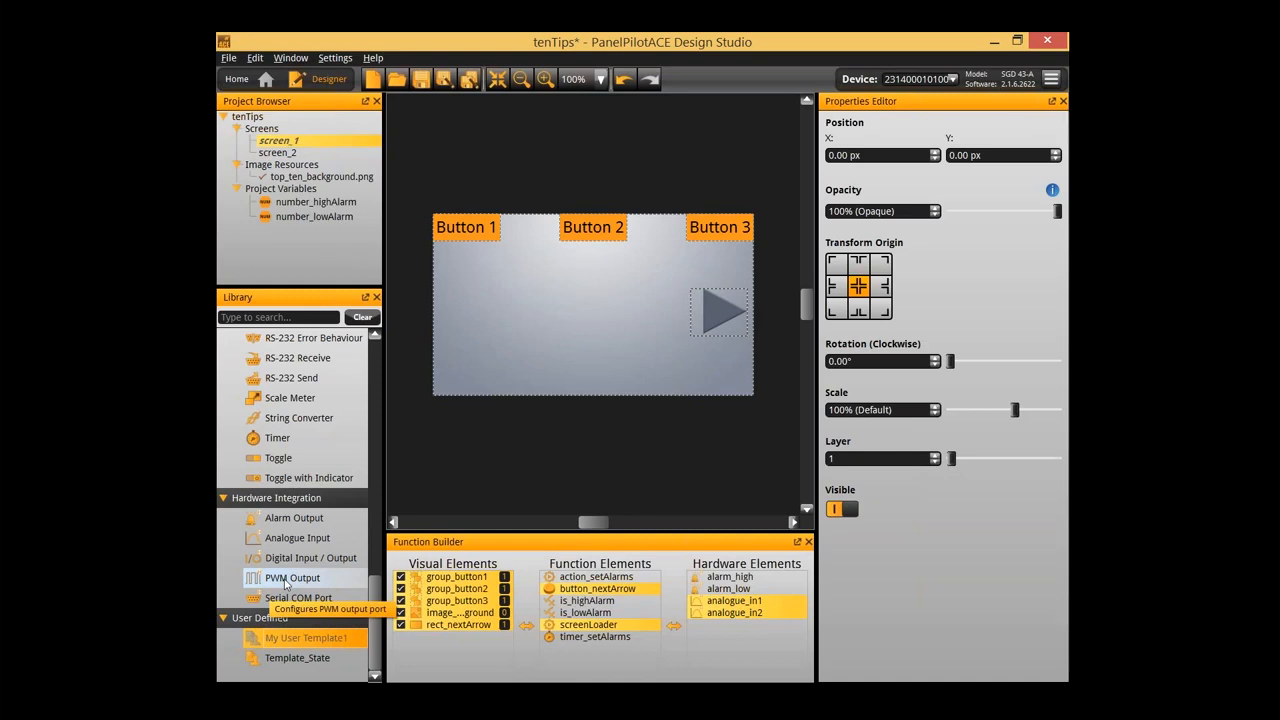
right_click(283, 618)
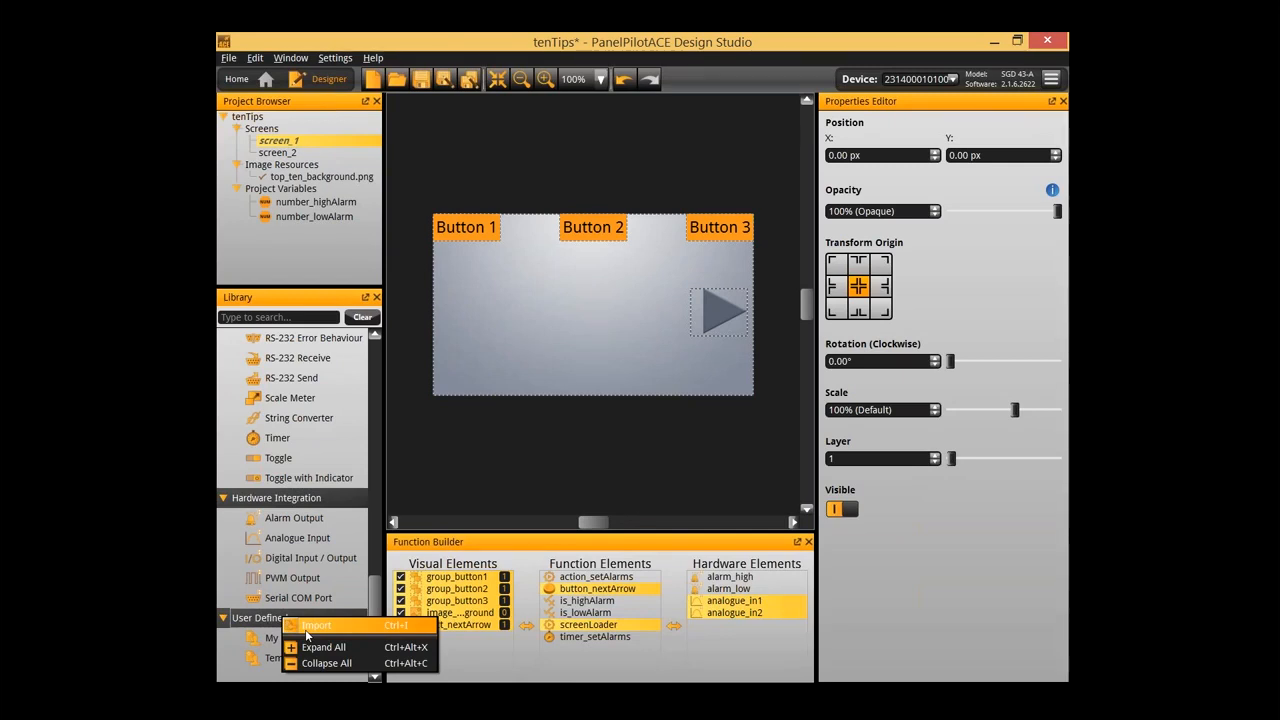
click(261, 645)
right_click(261, 645)
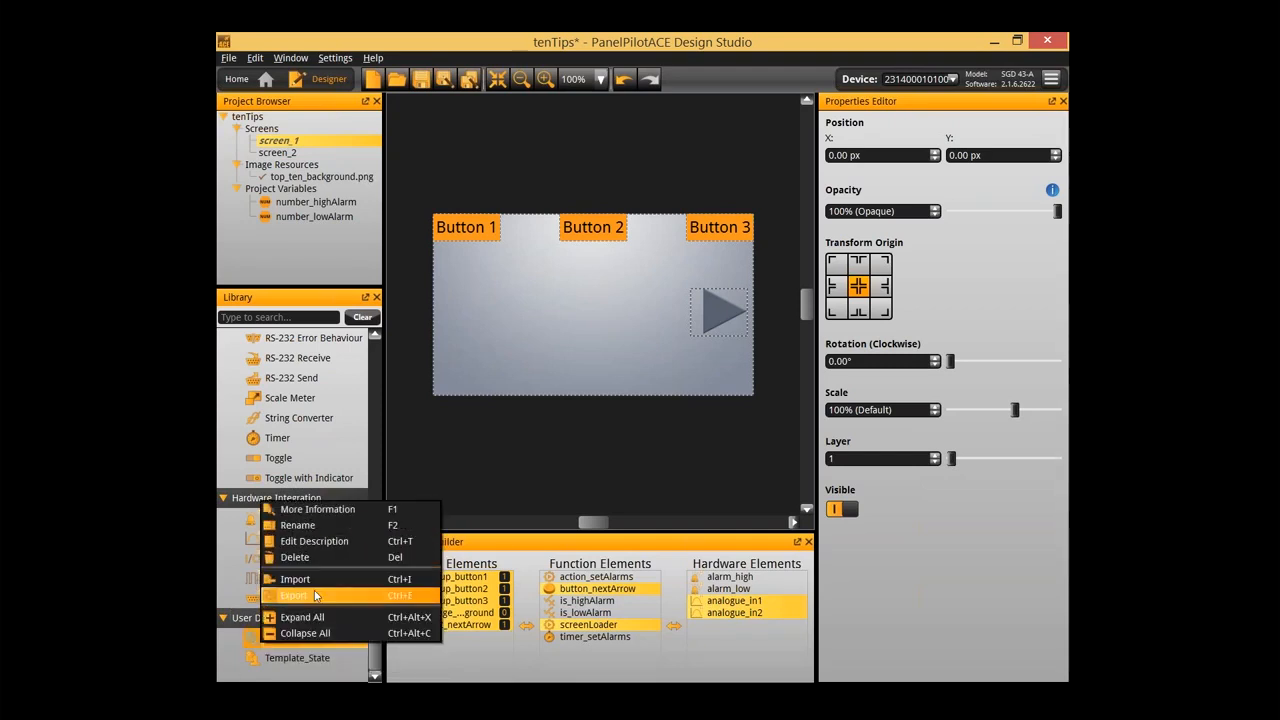
click(243, 641)
right_click(254, 617)
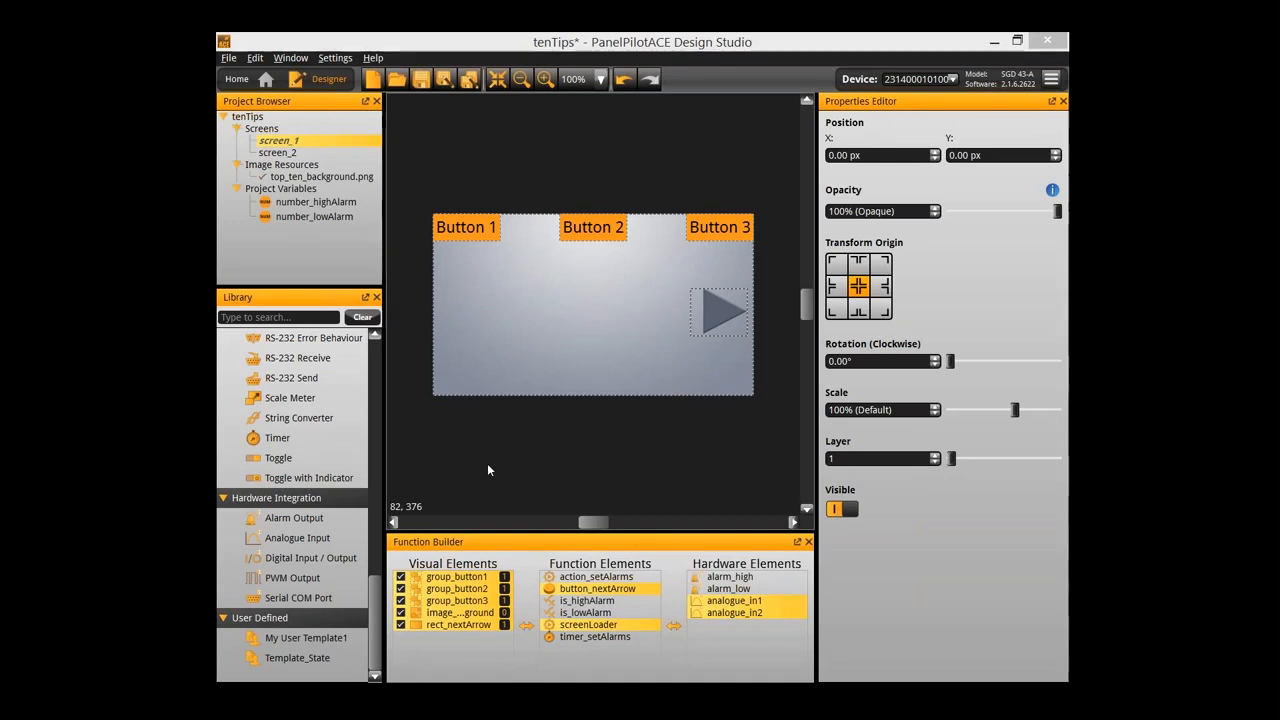
Rename My User Template1 in the library to Template_backdrop
click(315, 641)
right_click(315, 648)
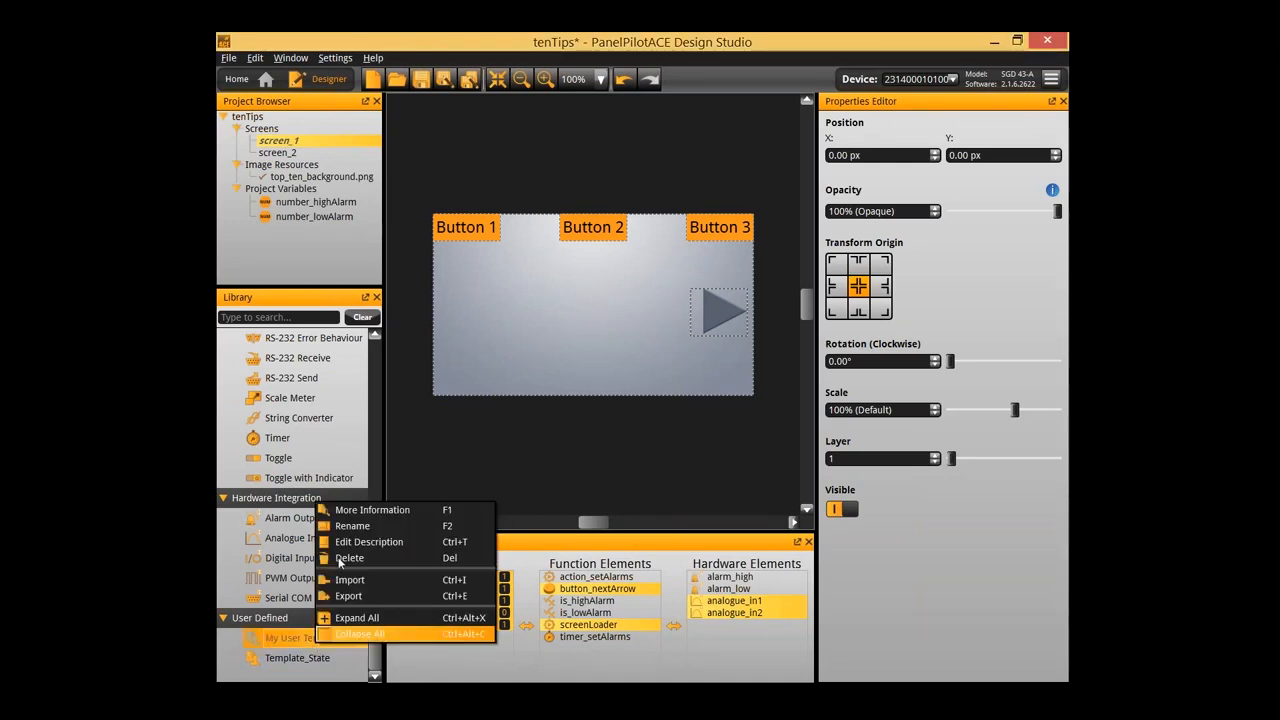
click(395, 521)
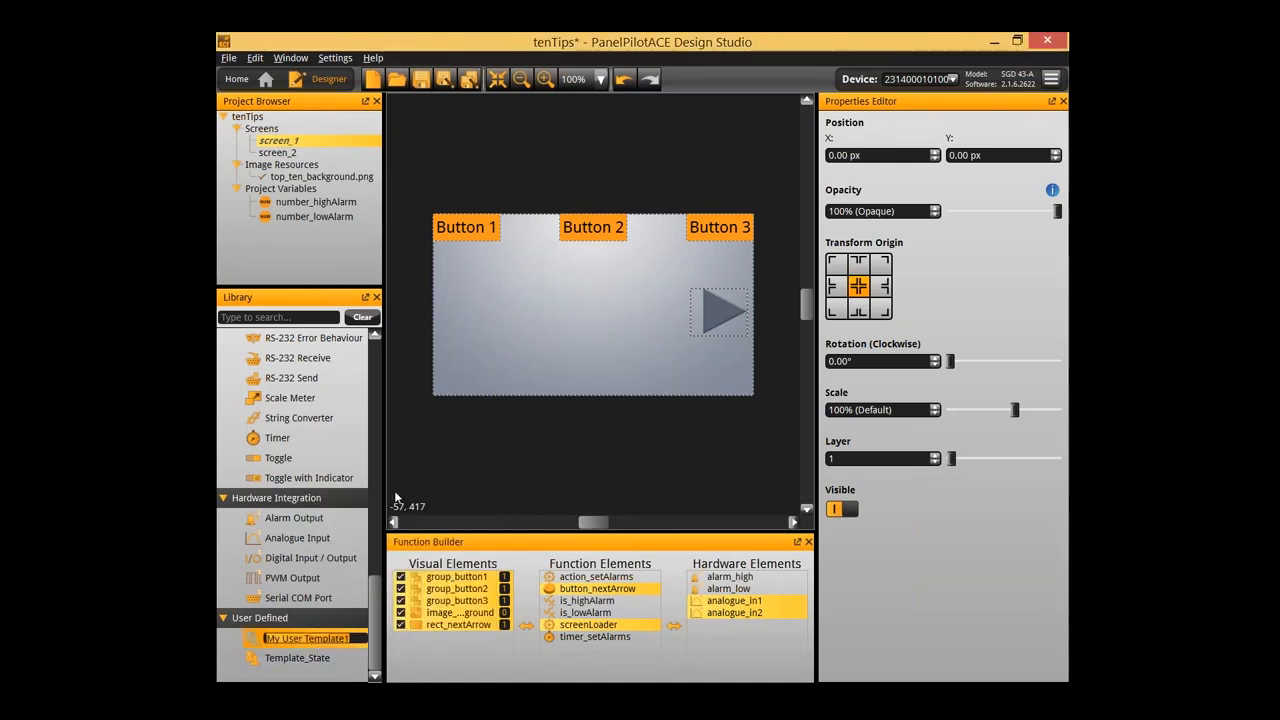
text(Template)
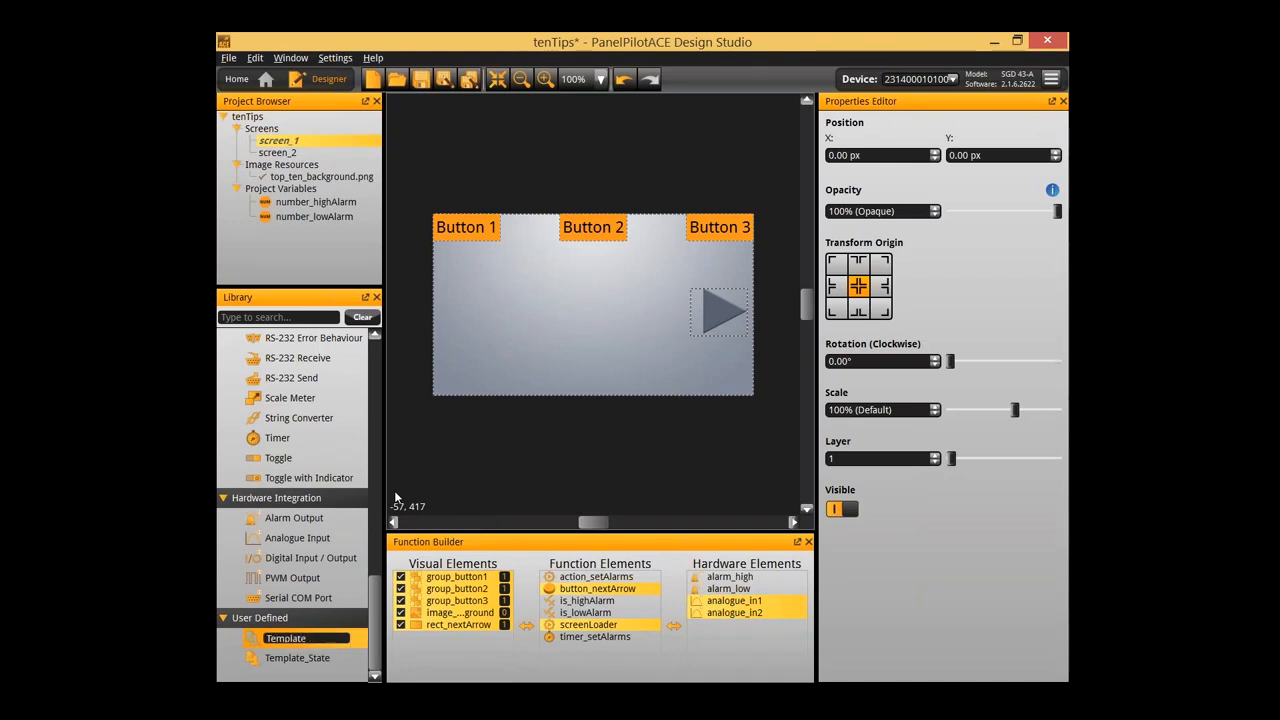
text( backg)
text(rop)
key(Return)
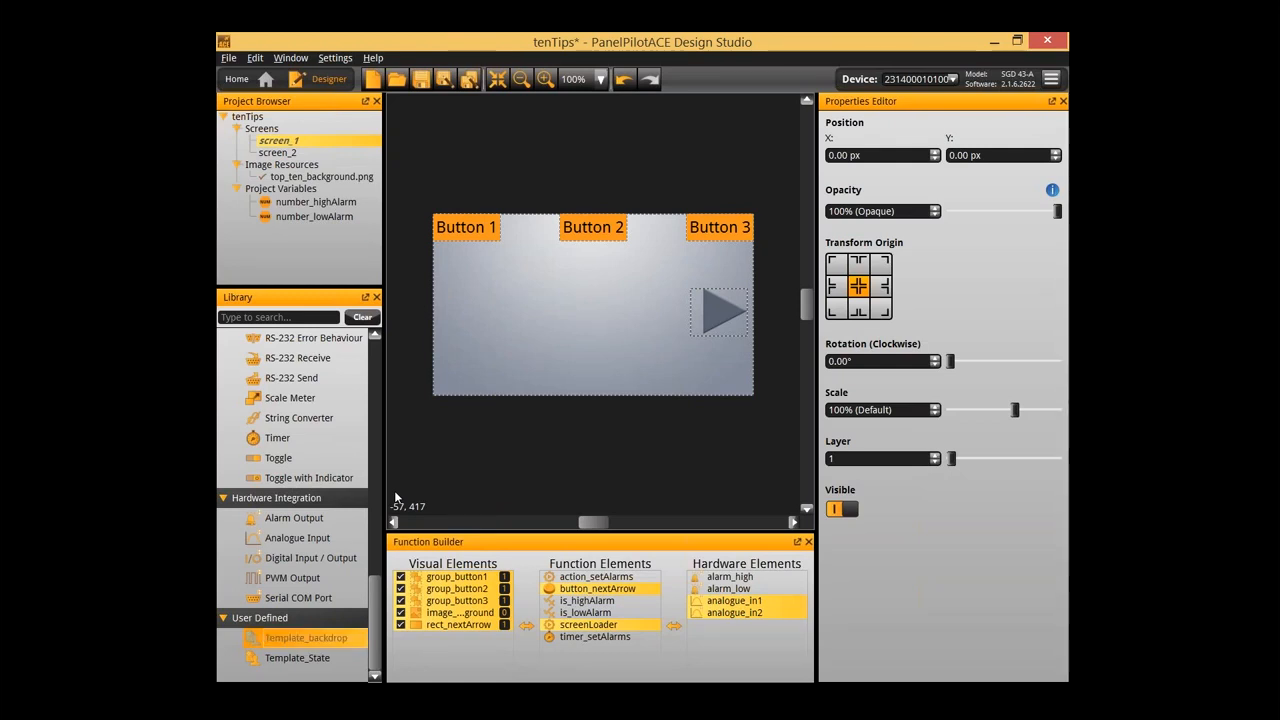
On screen_2, delete the orange rectangle and insert the Template_backdrop user template
double_click(334, 152)
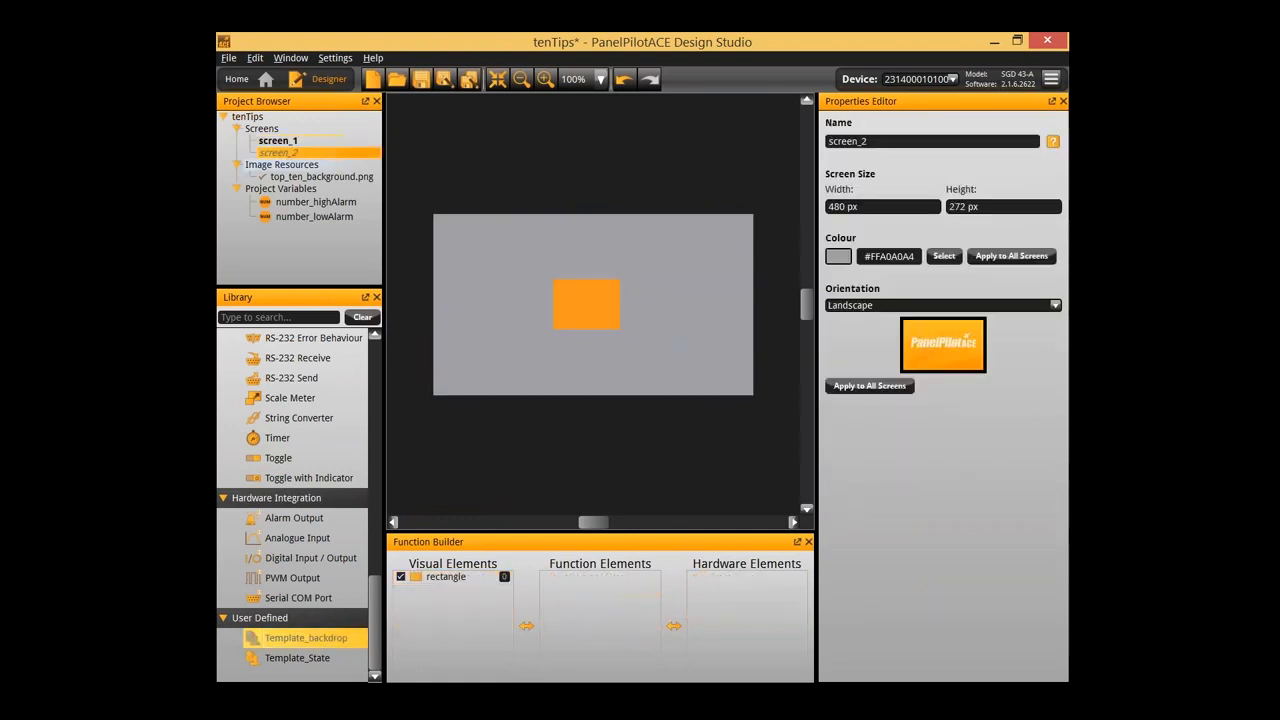
drag(459, 220, 609, 324)
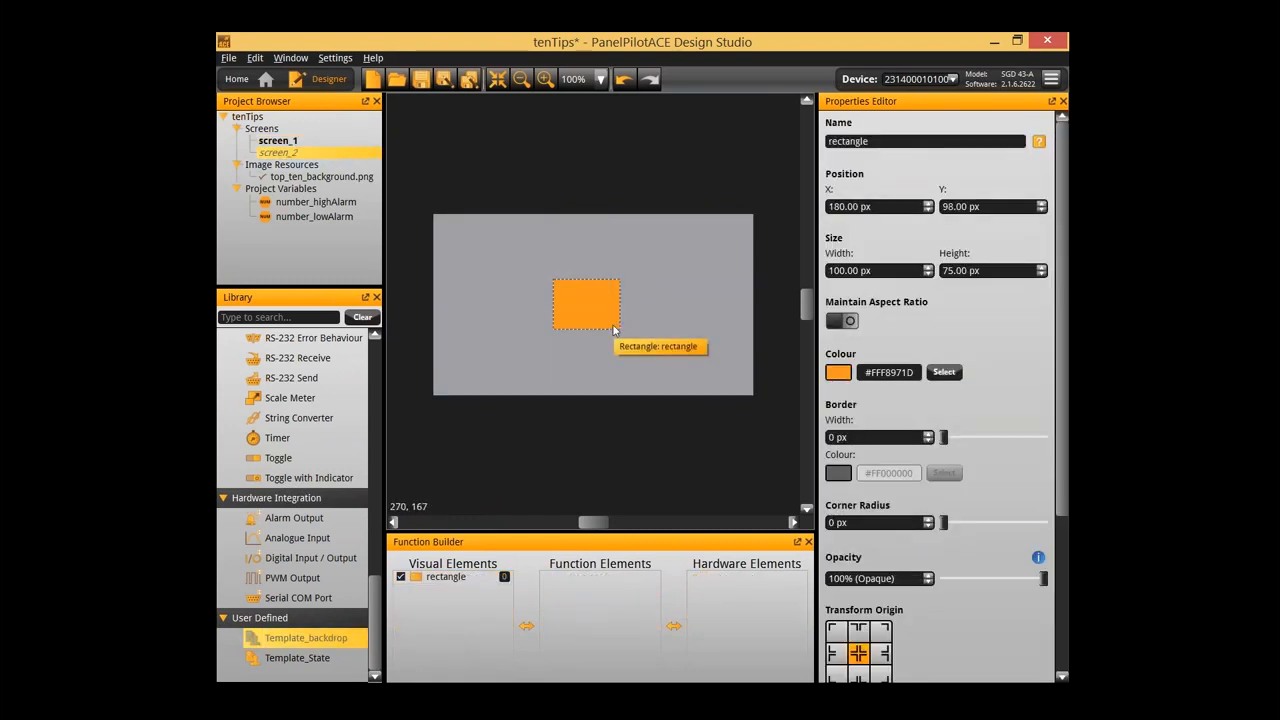
key(Delete)
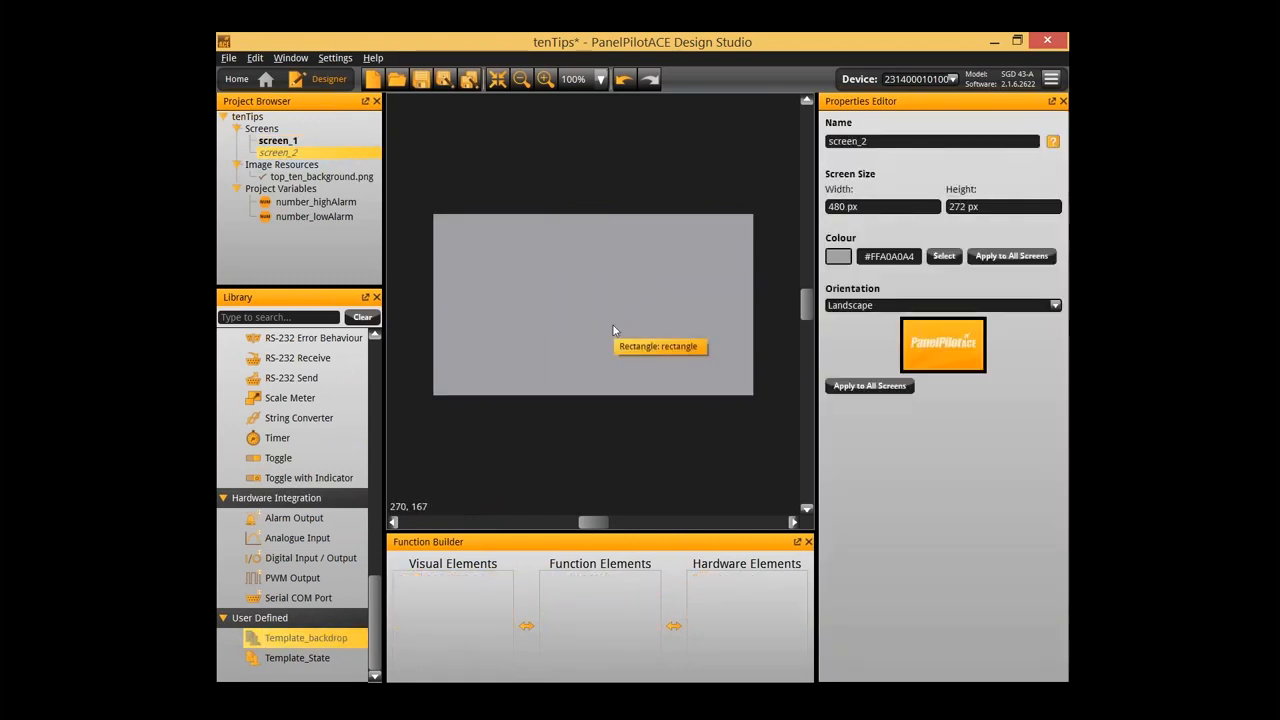
double_click(345, 641)
click(669, 462)
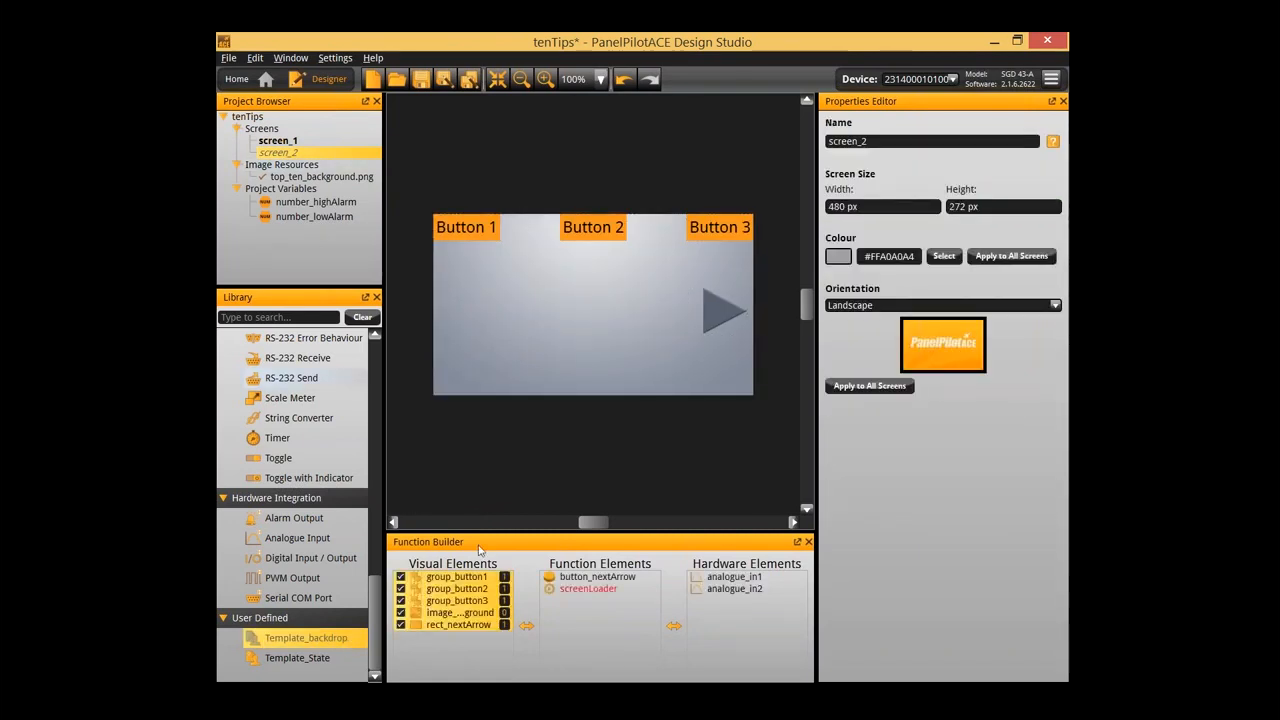
Set the screenLoader element on screen_2 to load screen_1
click(590, 592)
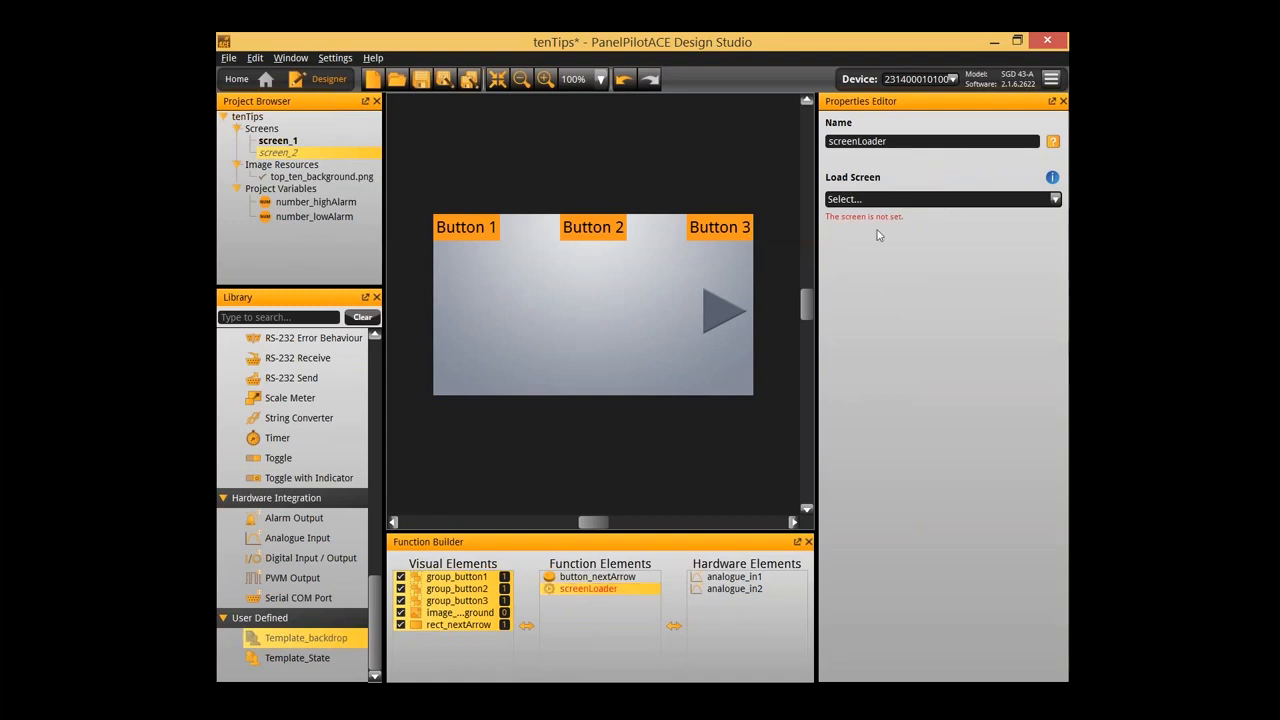
click(891, 202)
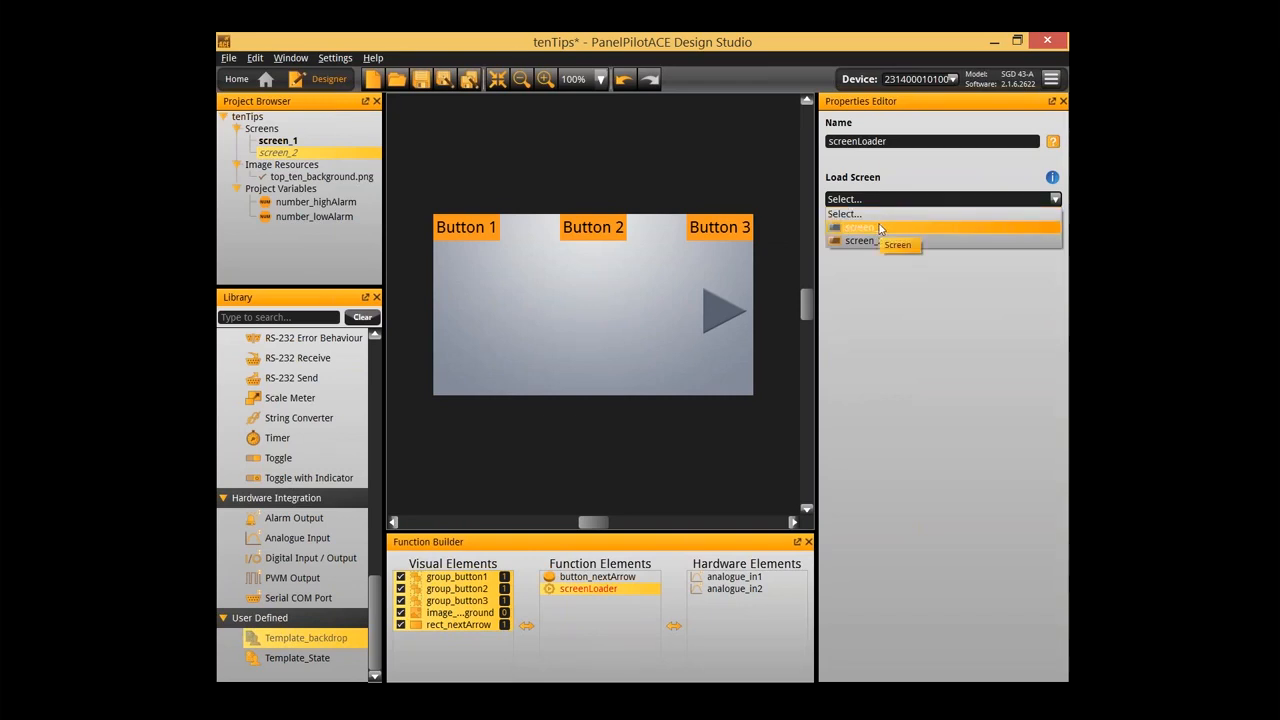
click(880, 229)
click(614, 164)
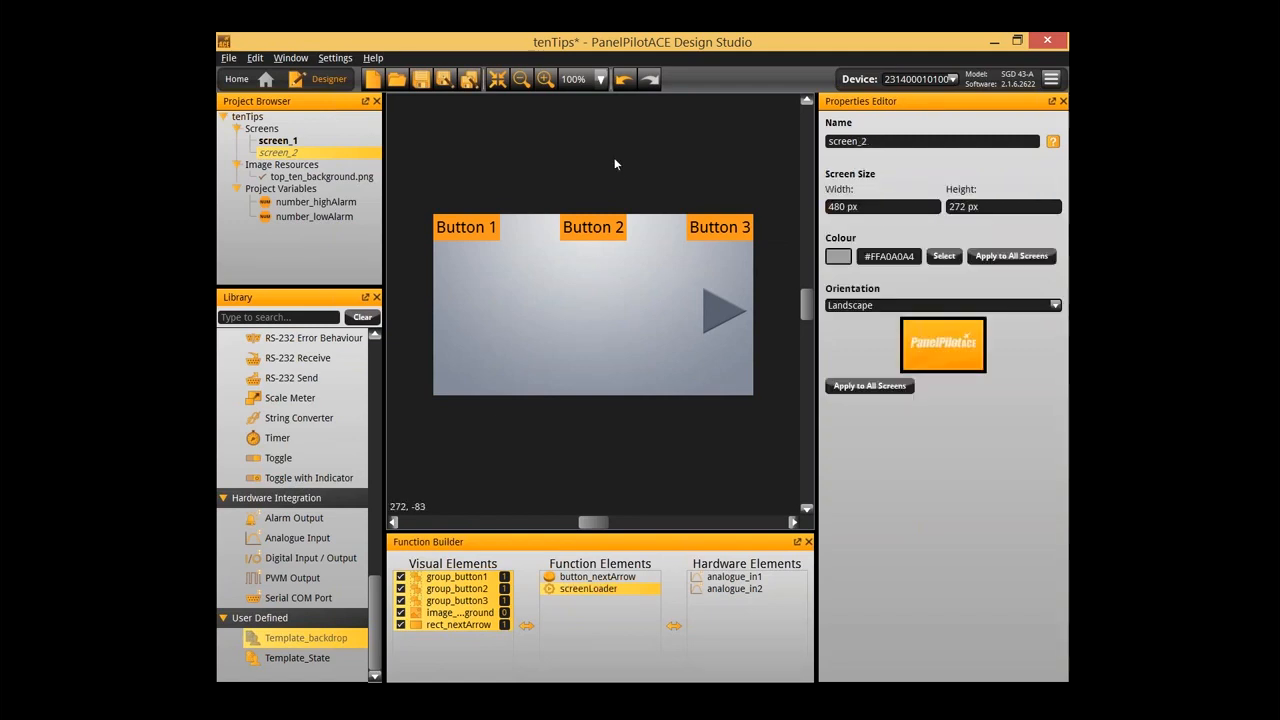
Run the project in the emulator, raise analogue input 1 to 9.25 V, and test the alarms and arrow navigation
key(F5)
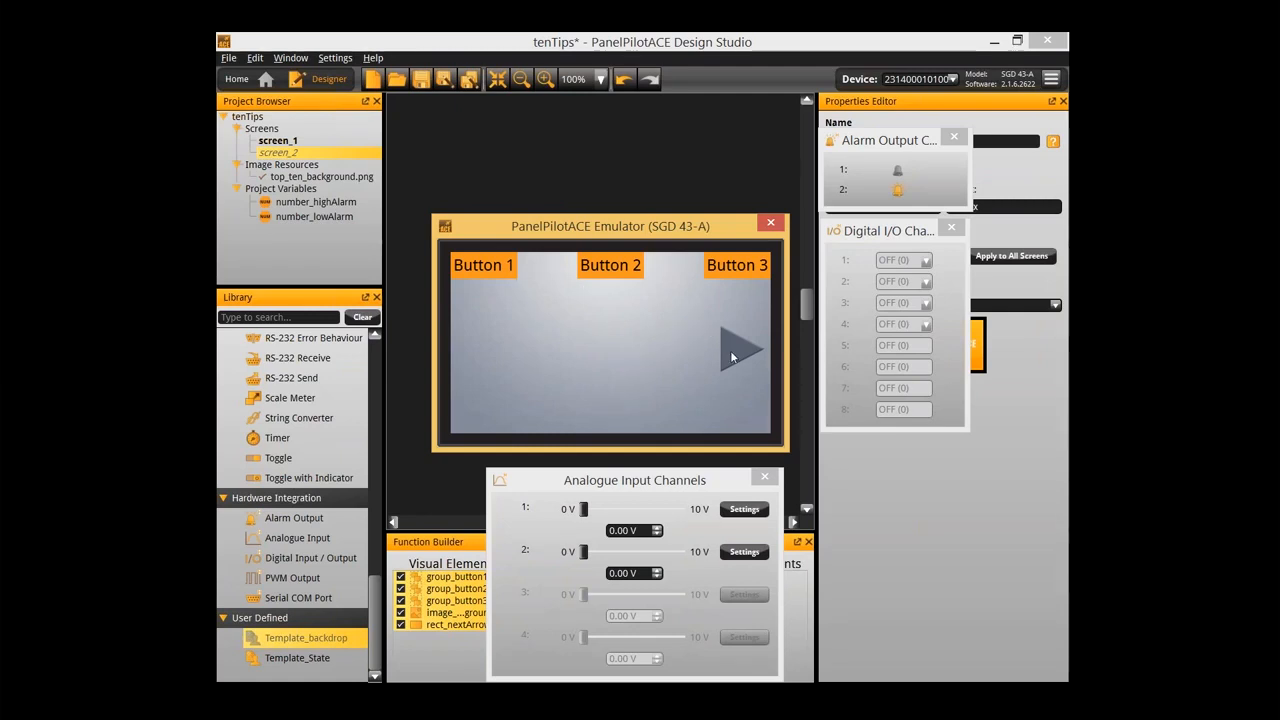
drag(583, 509, 641, 510)
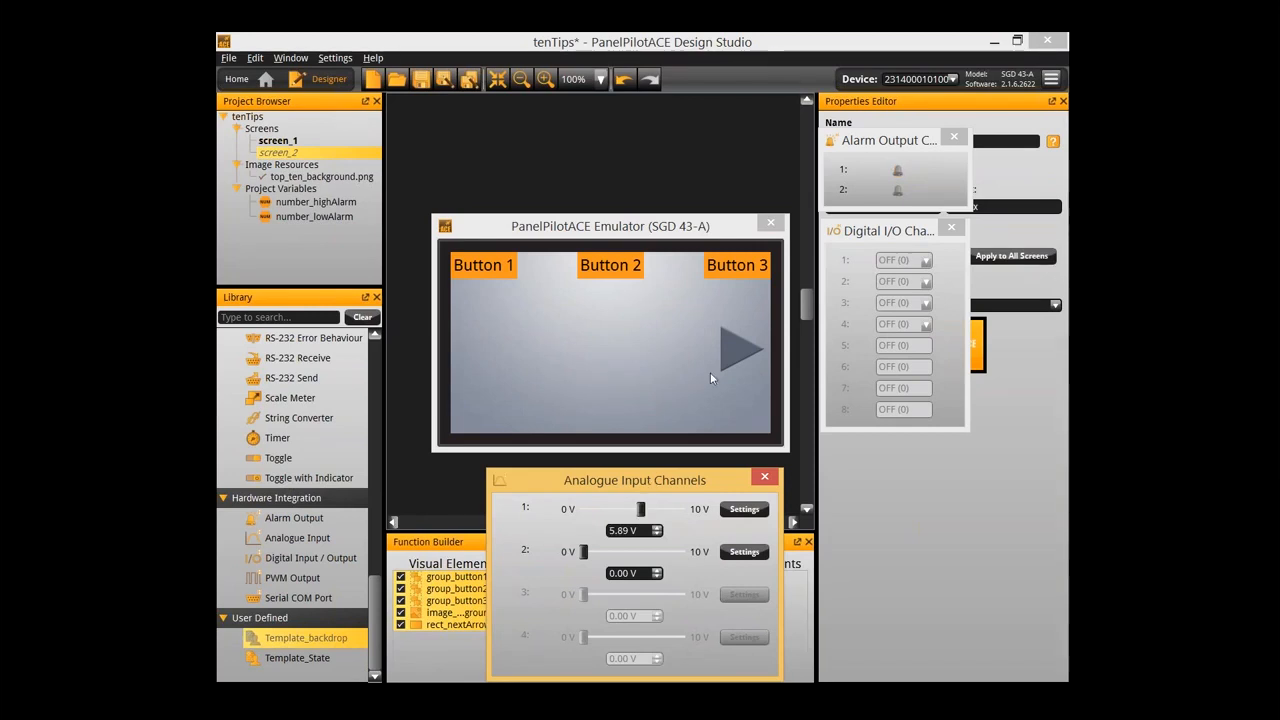
drag(641, 510, 673, 510)
click(733, 352)
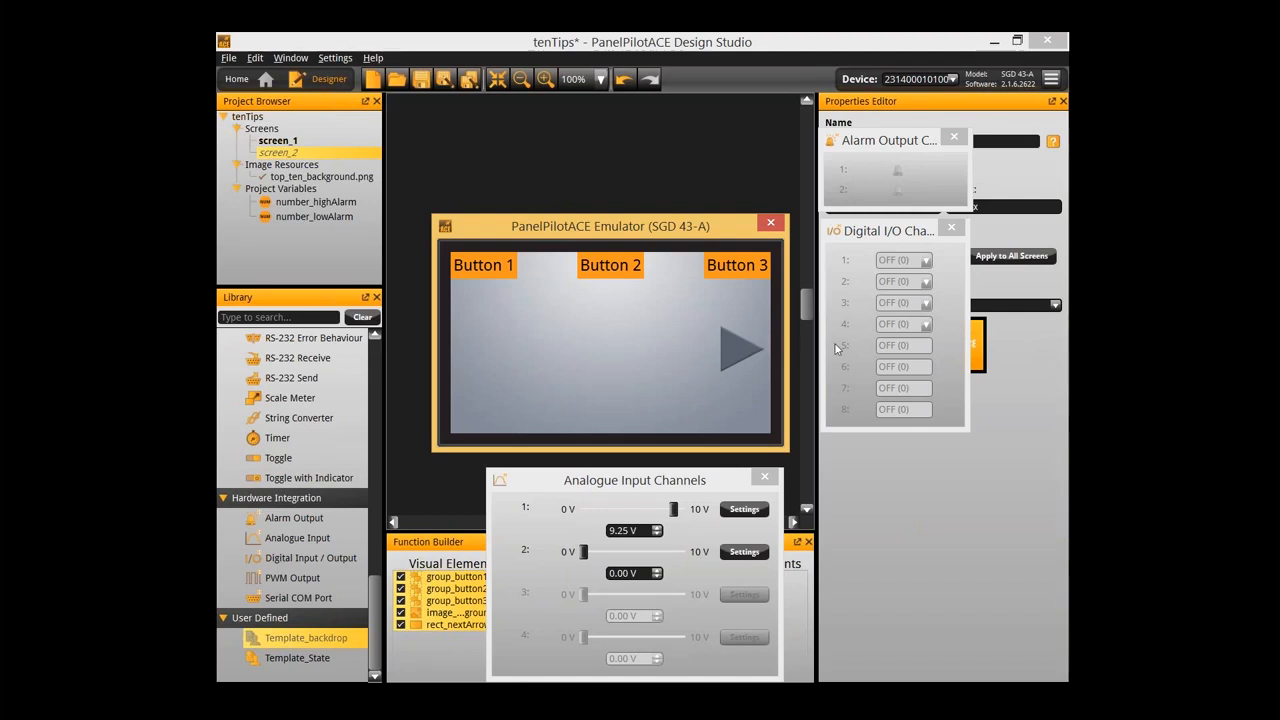
click(737, 349)
click(769, 223)
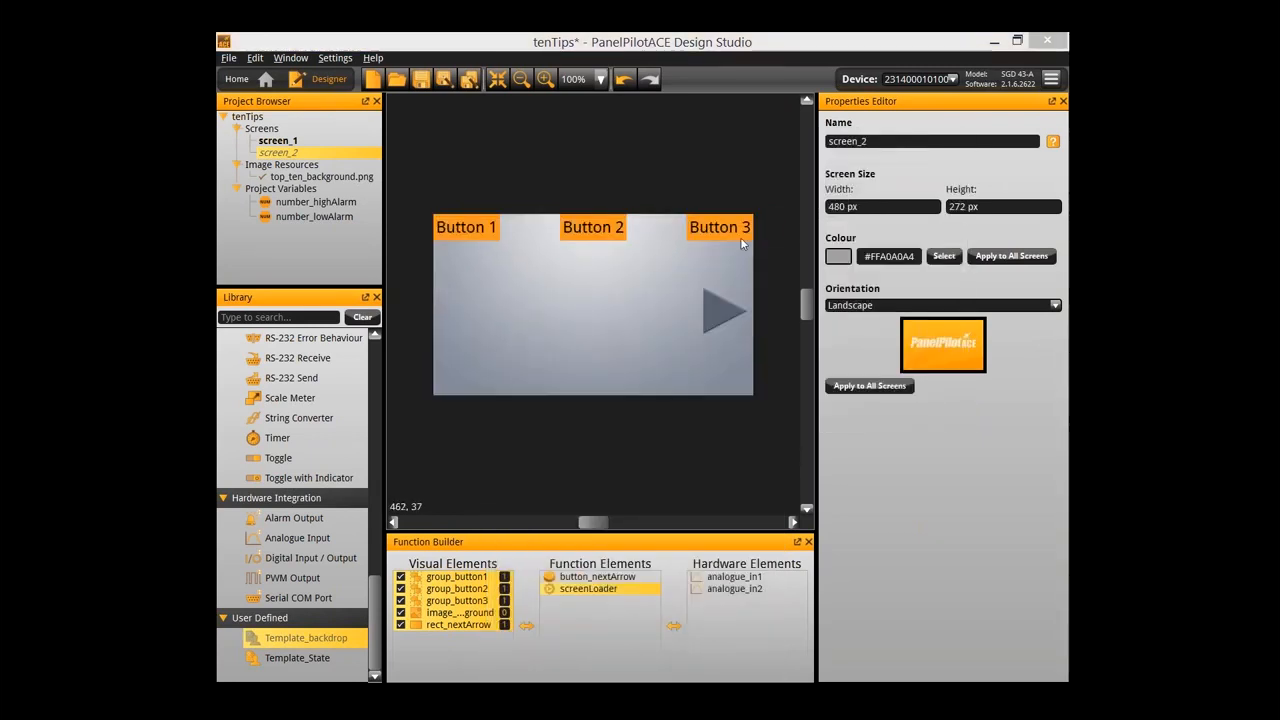
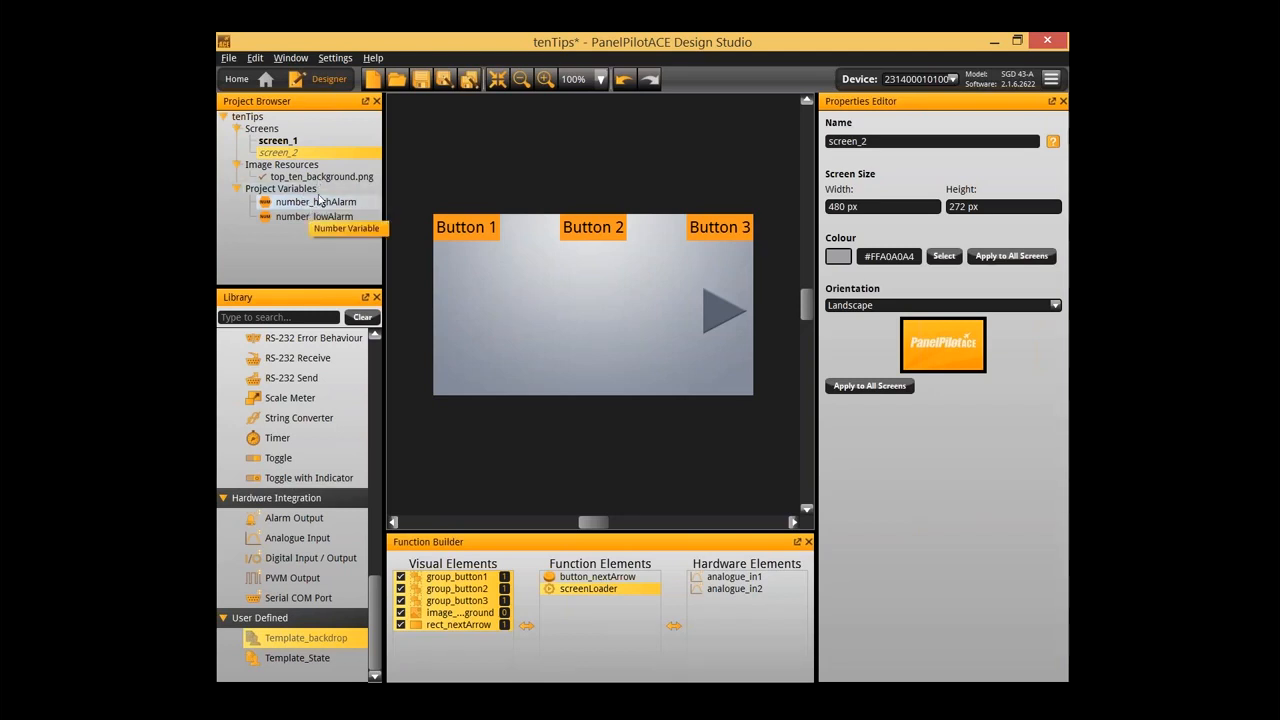
Examine which variable types can be added to the project variables
click(318, 190)
right_click(322, 190)
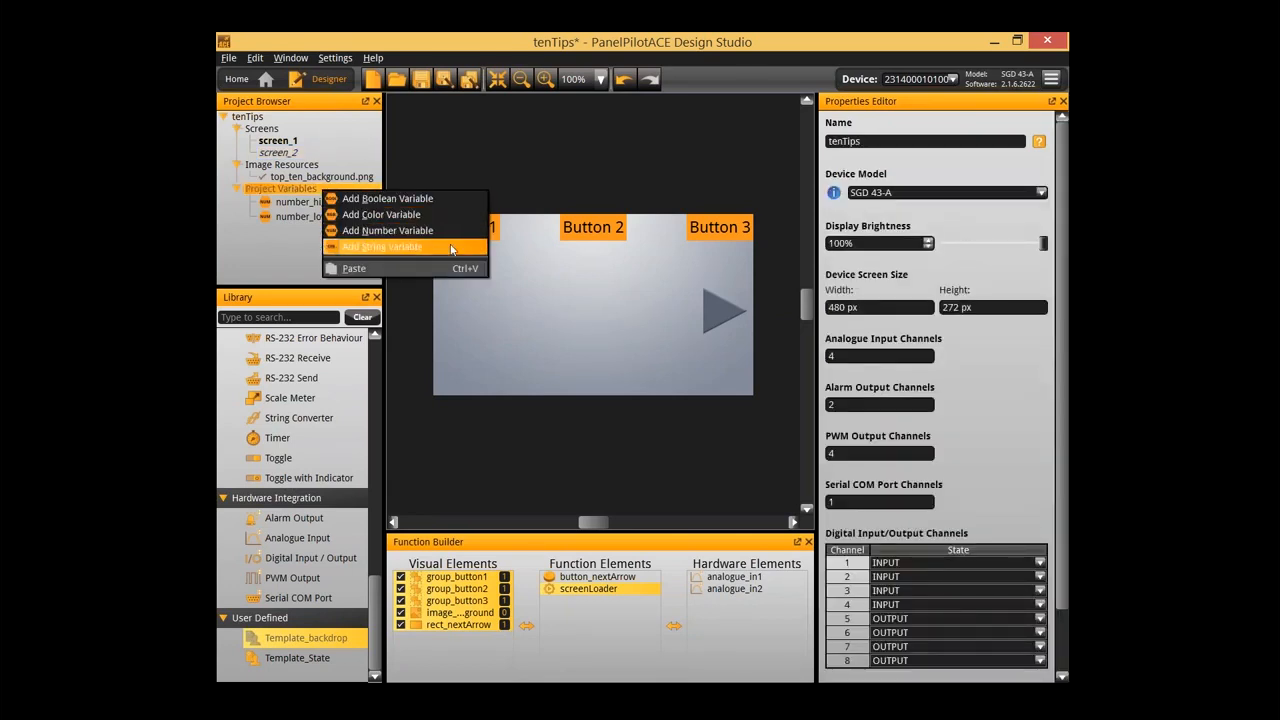
click(249, 191)
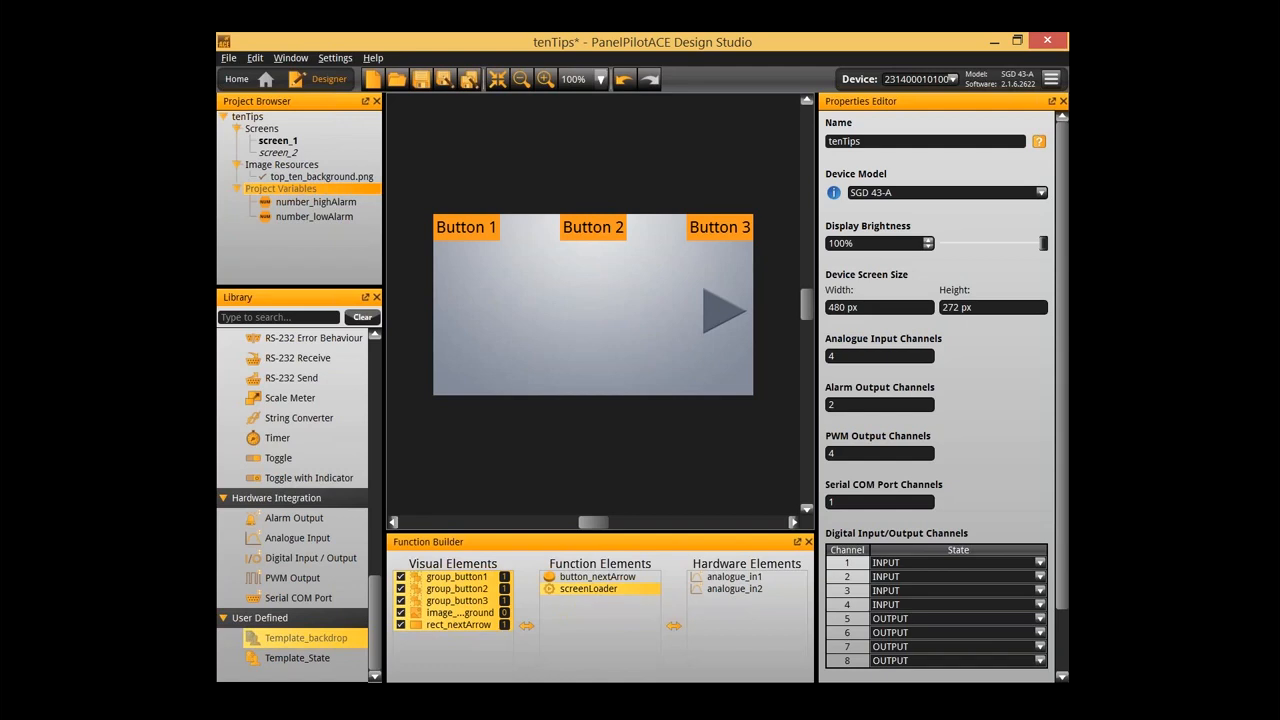
click(455, 455)
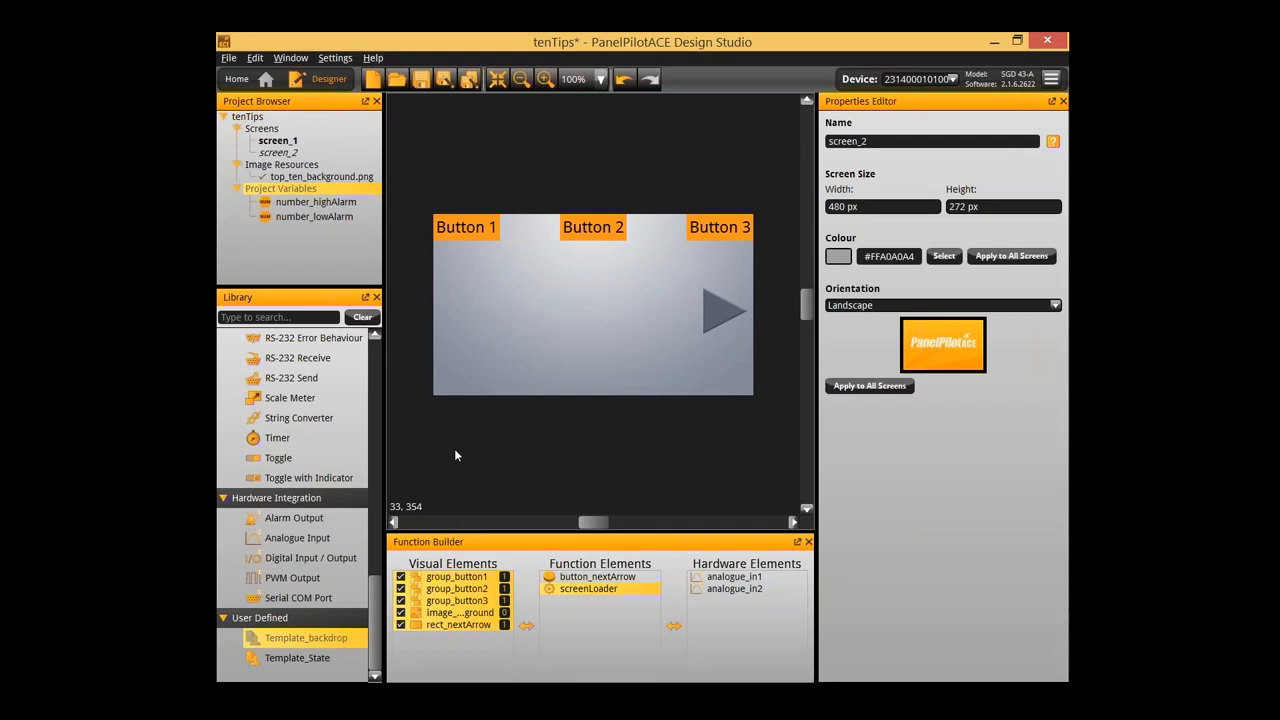
On screen_1, place a centre-aligned text box of about 116 × 66 px in the lower-left corner, showing the text 0
click(300, 141)
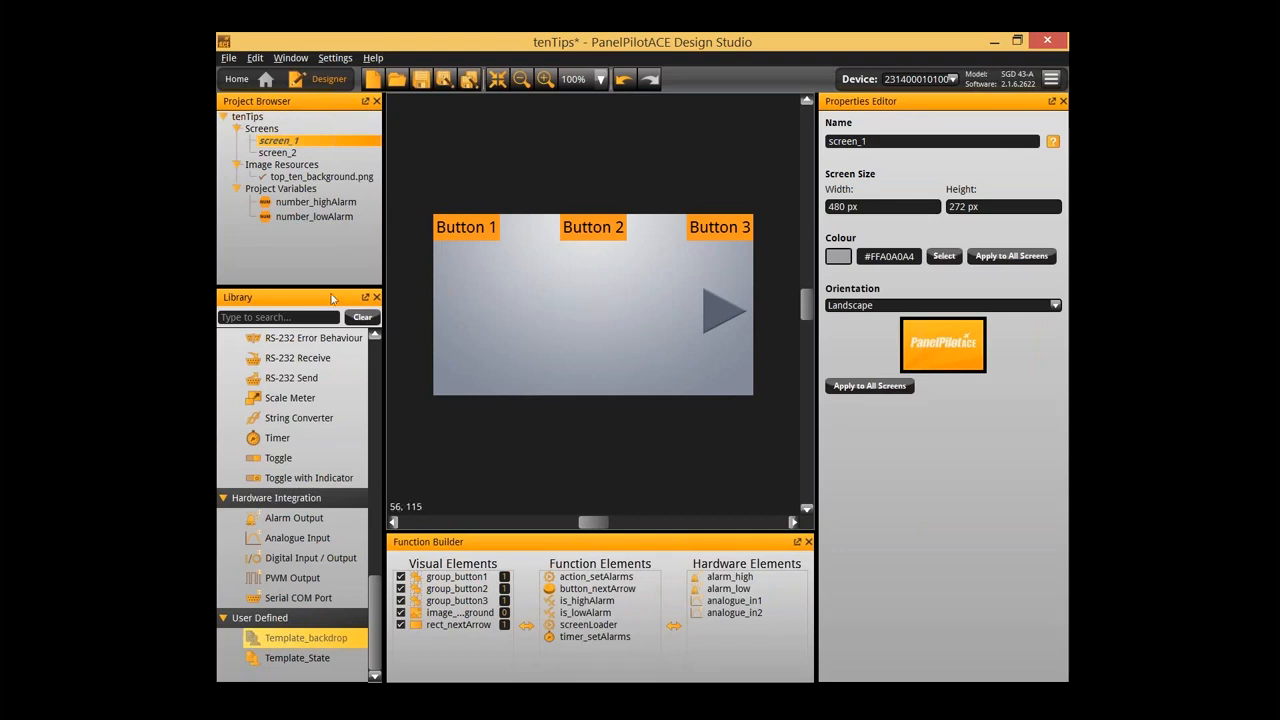
scroll(286, 470, up, 4)
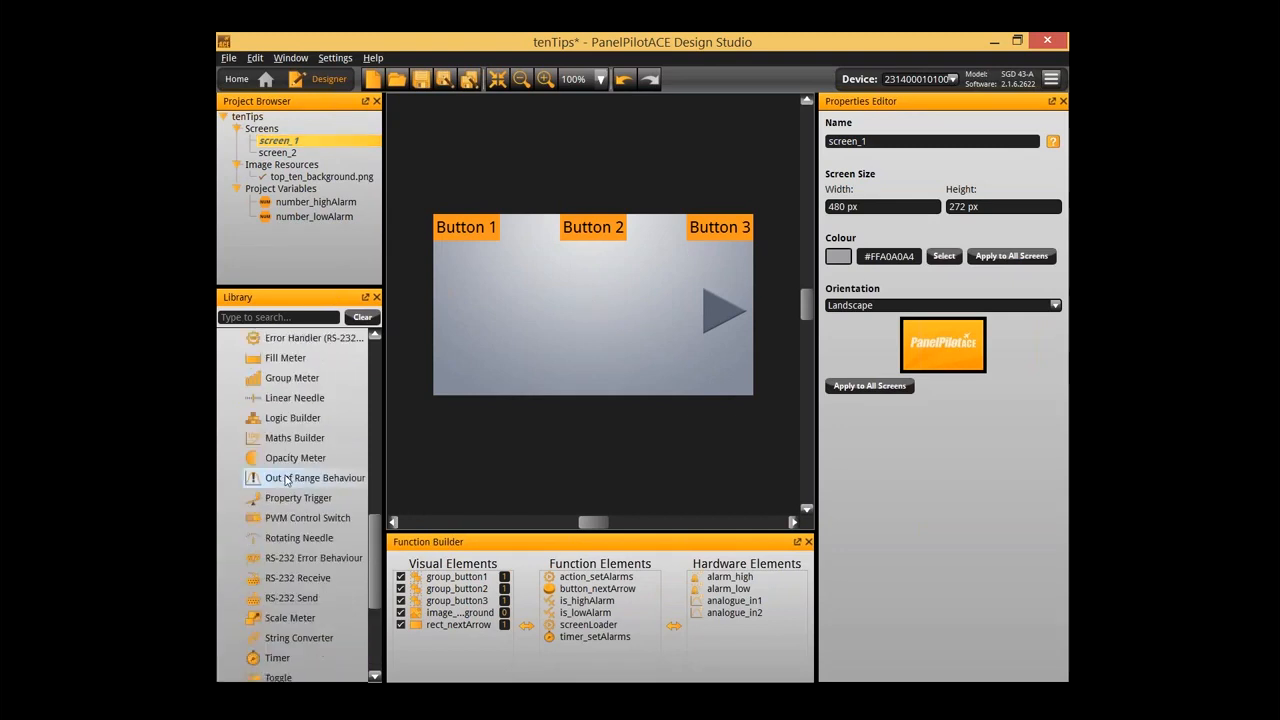
scroll(286, 456, up, 8)
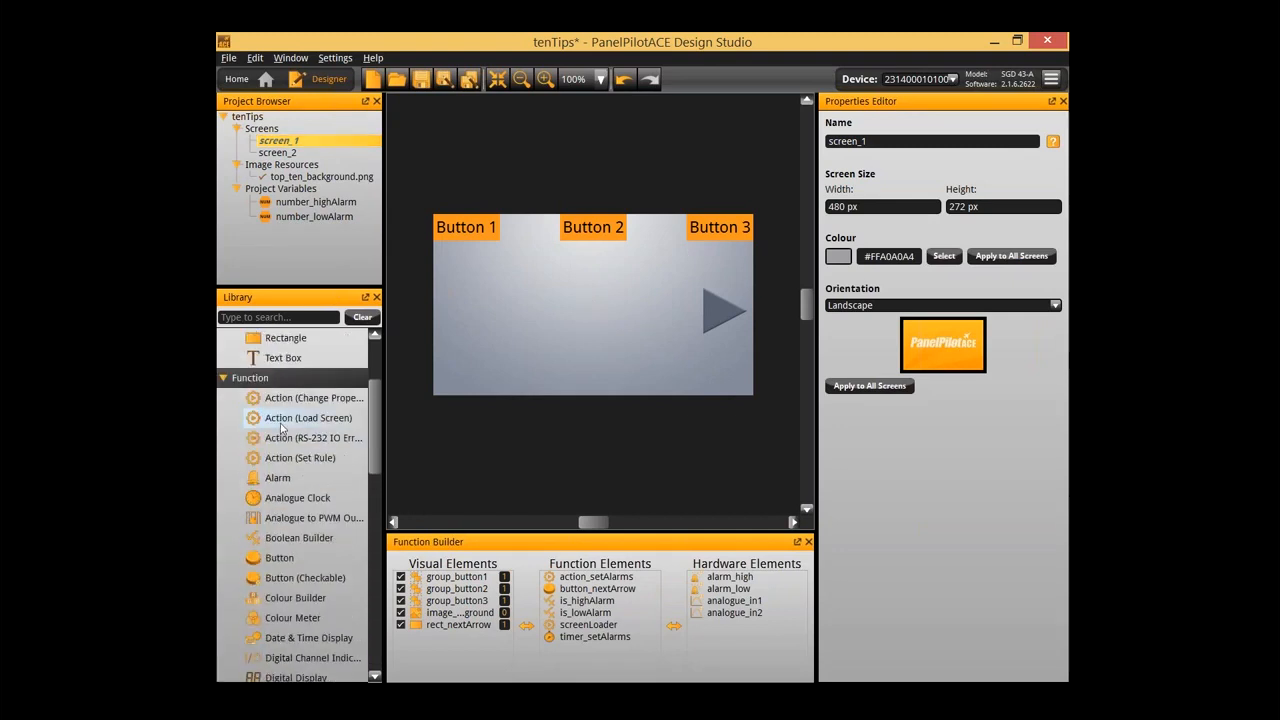
drag(283, 357, 452, 361)
click(858, 558)
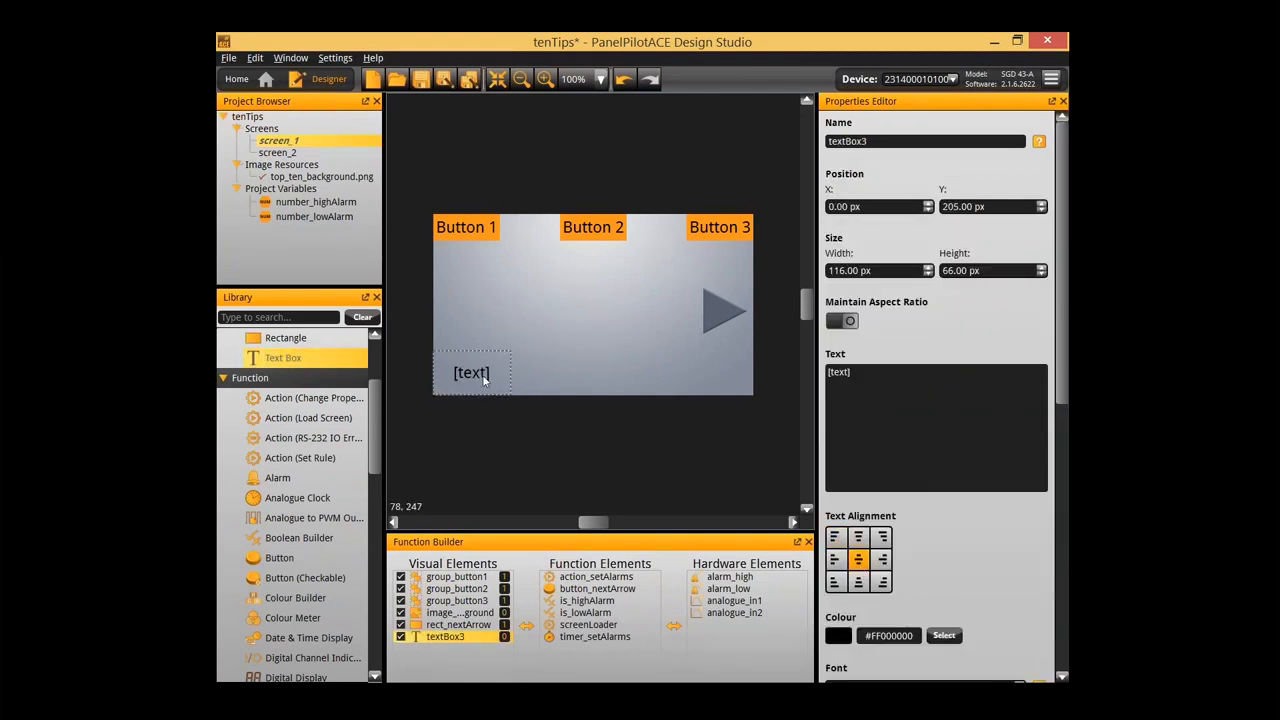
triple_click(905, 376)
text(0)
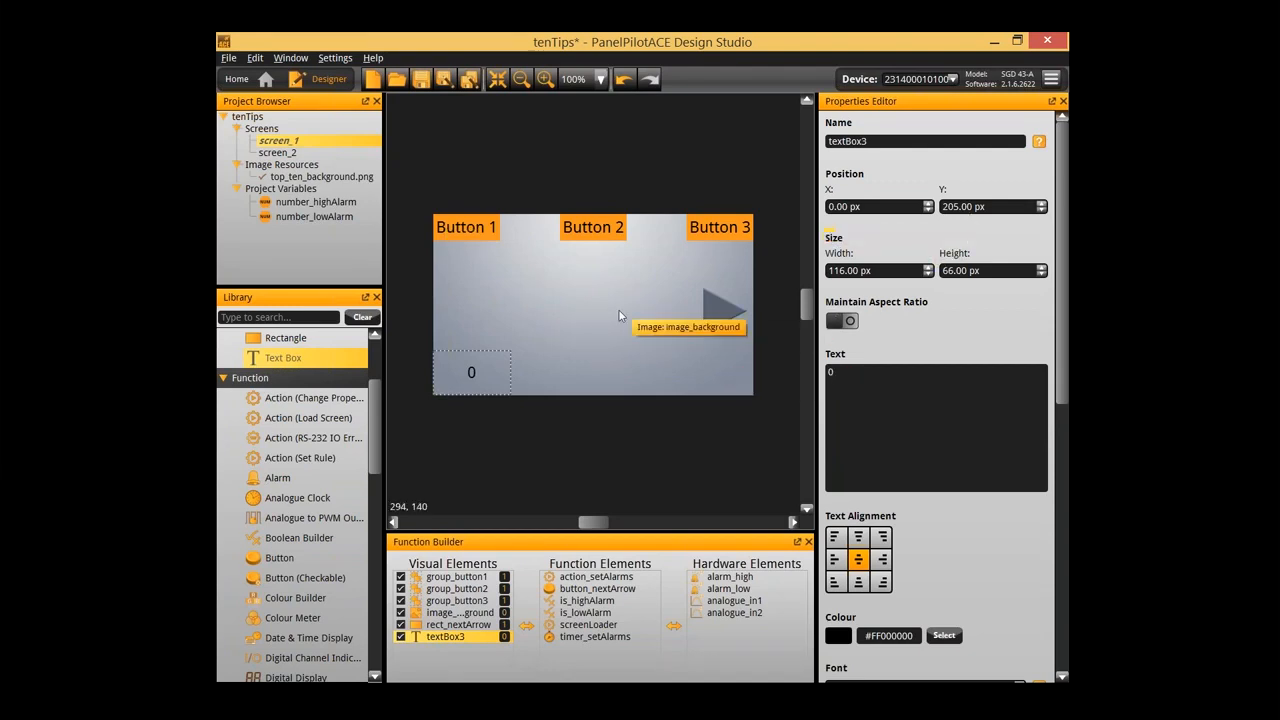
Rename the new text box as text_state
scroll(606, 445, down, 1)
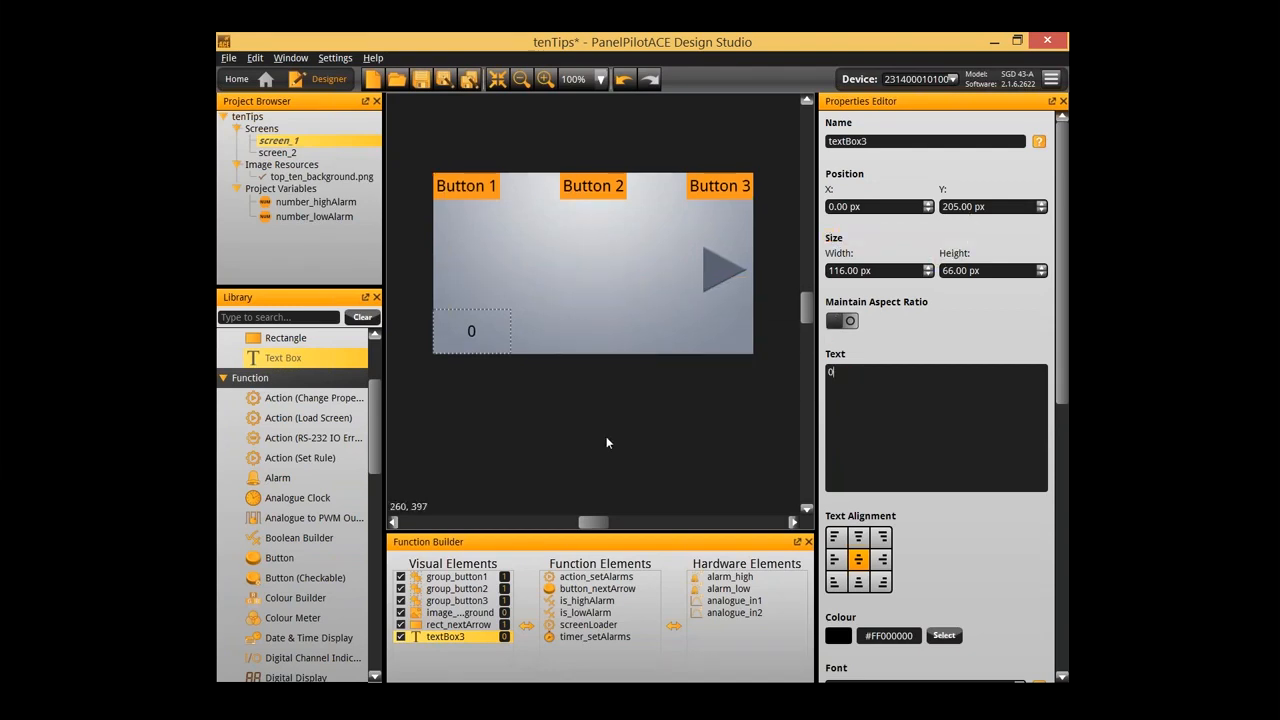
double_click(866, 141)
text(text_state)
key(Return)
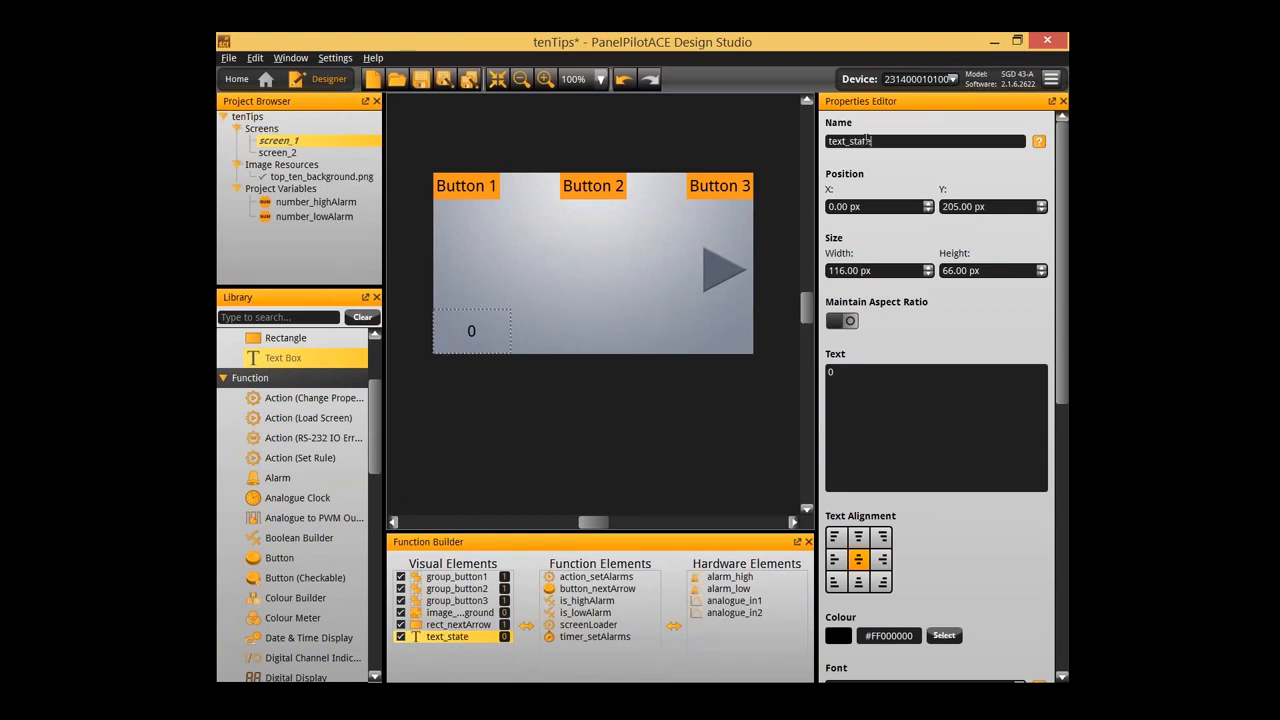
Add a number variable to the project variables and name it number_state
click(300, 201)
right_click(294, 194)
click(307, 232)
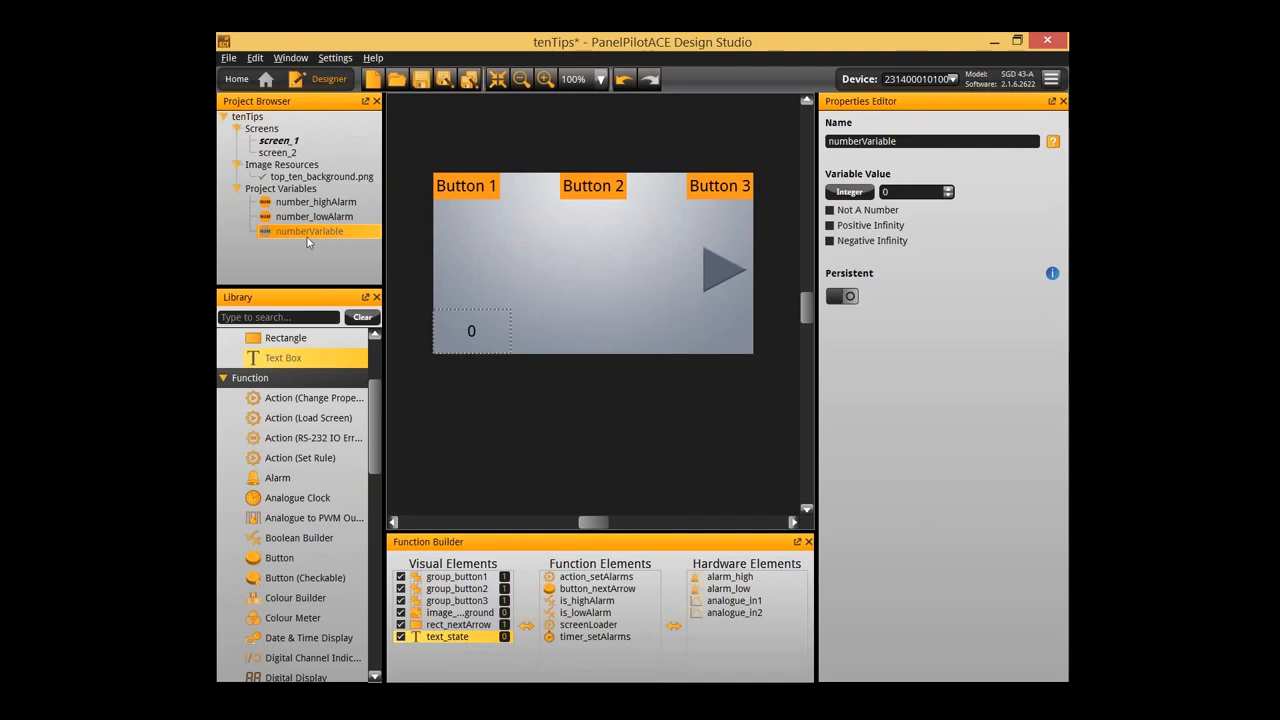
text(number)
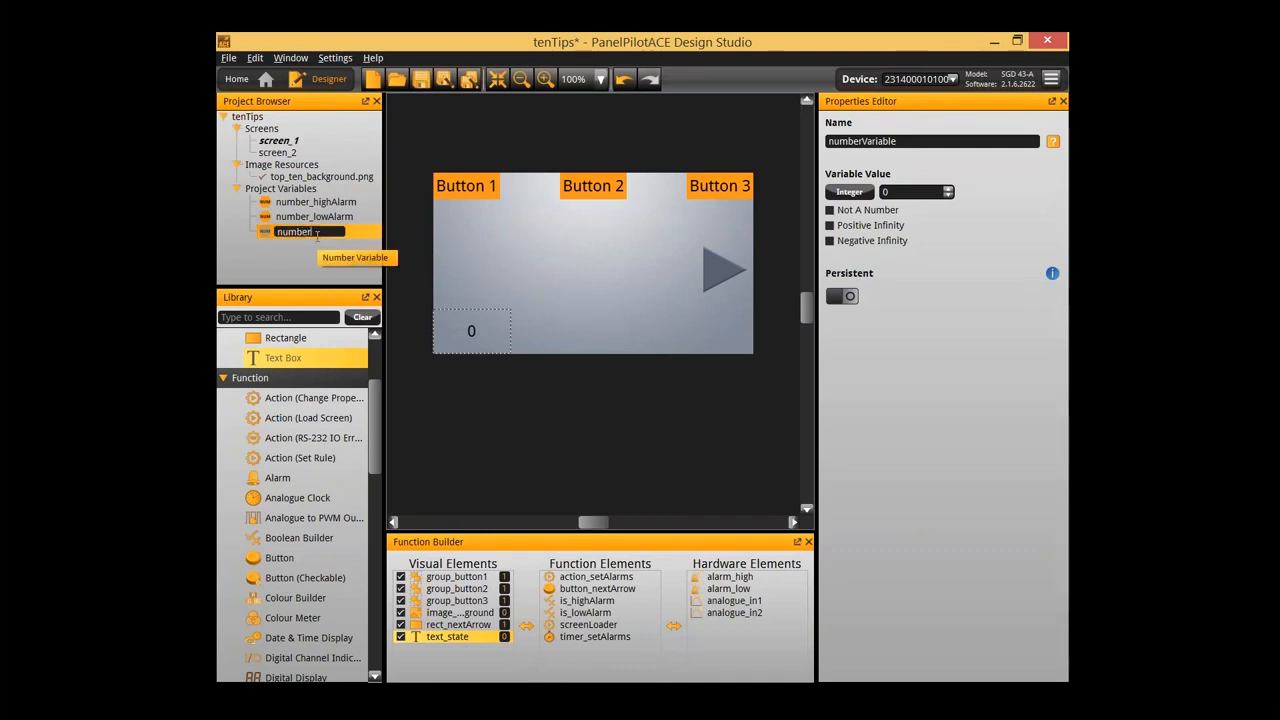
text(_state)
key(Return)
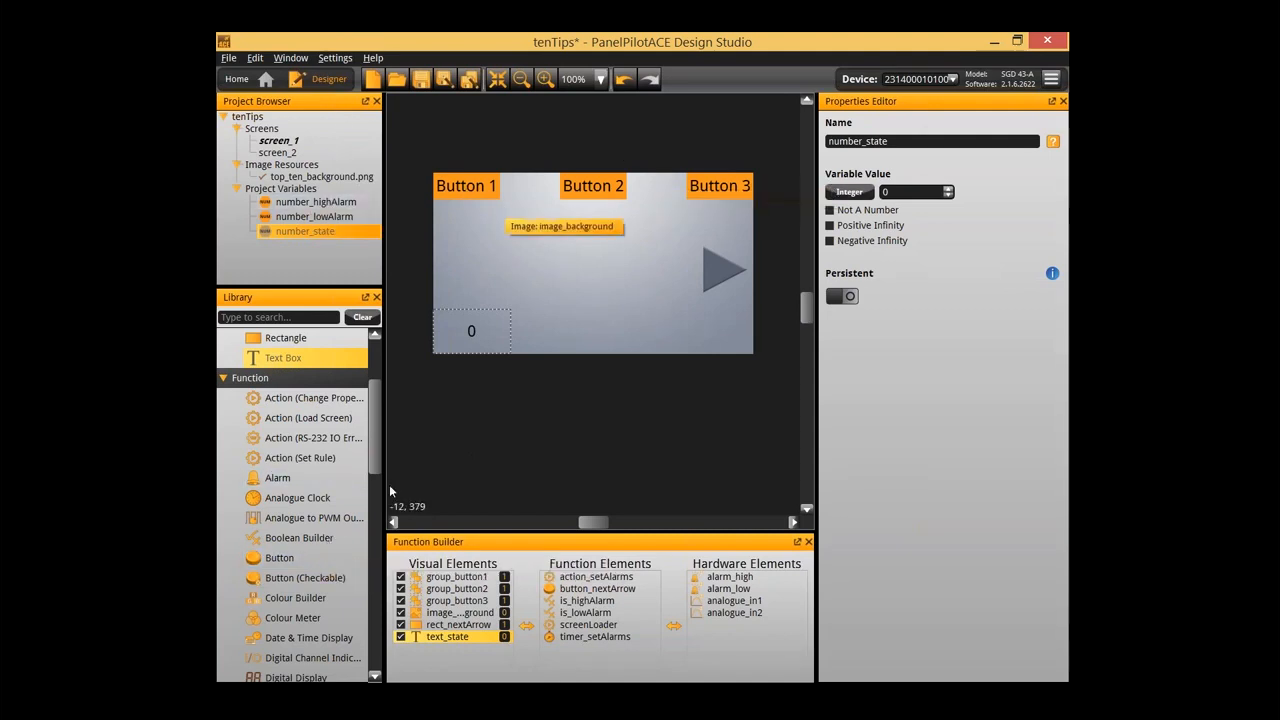
Add three Button function elements to screen_1 and rename the first one button_1
drag(317, 559, 331, 567)
double_click(331, 567)
double_click(331, 567)
double_click(331, 567)
double_click(639, 590)
text(b)
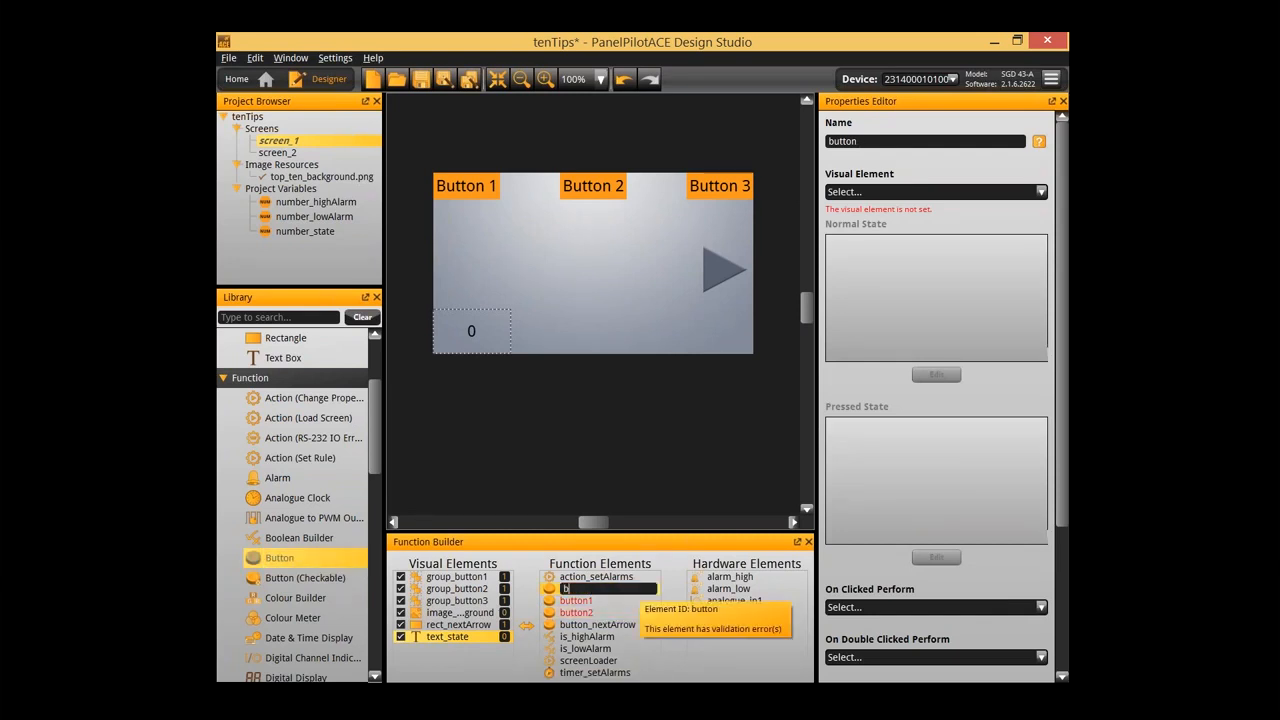
text(utton_1)
key(Return)
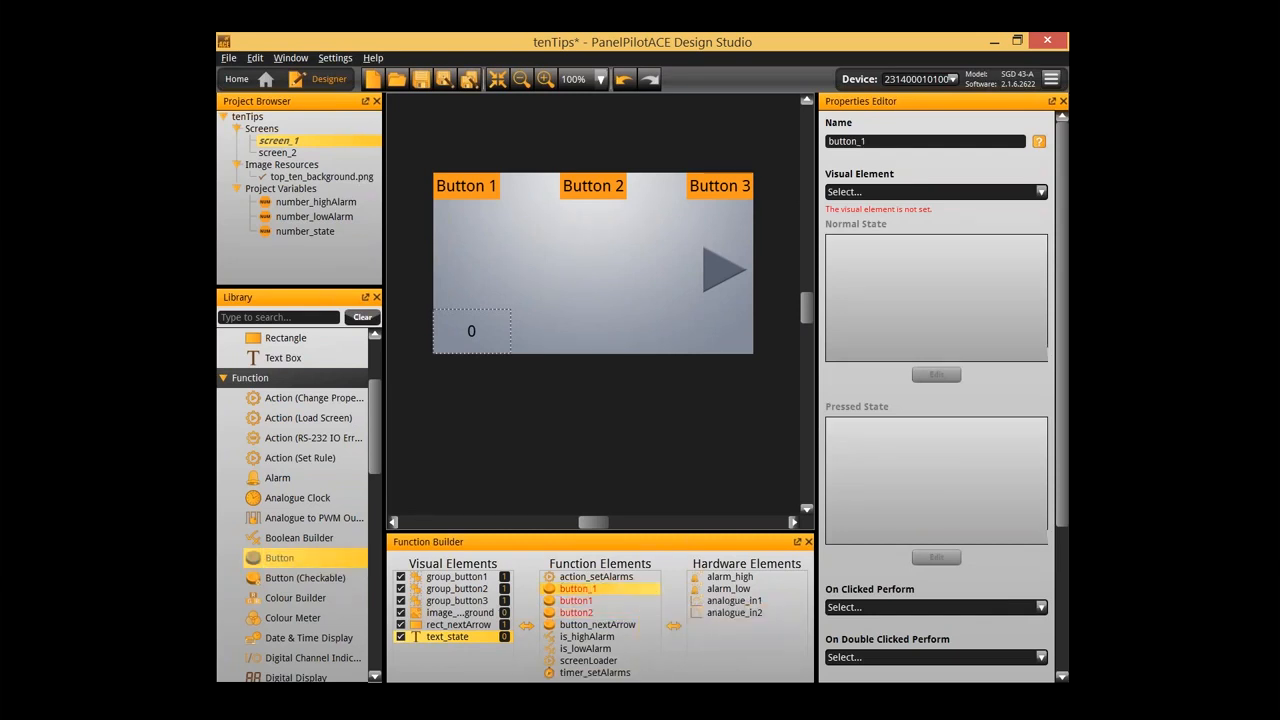
Rename the other two new Button elements button_2 and button_3
double_click(639, 590)
text(button_2)
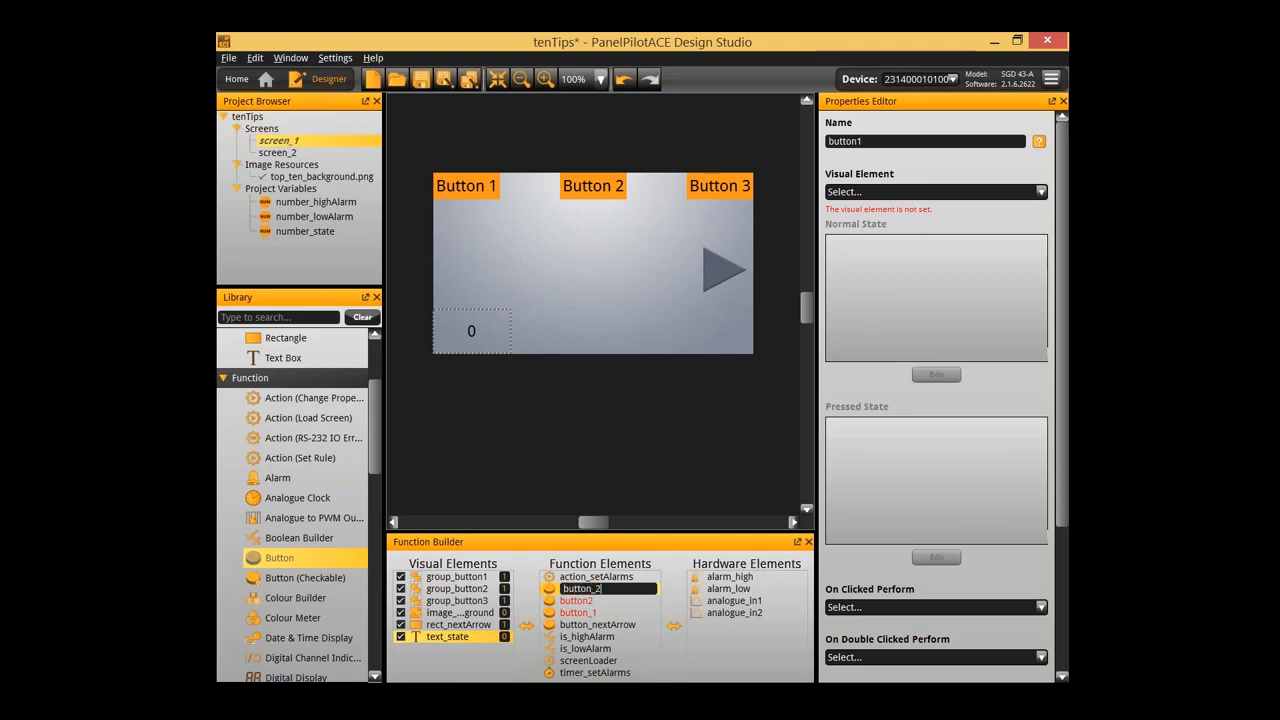
key(Return)
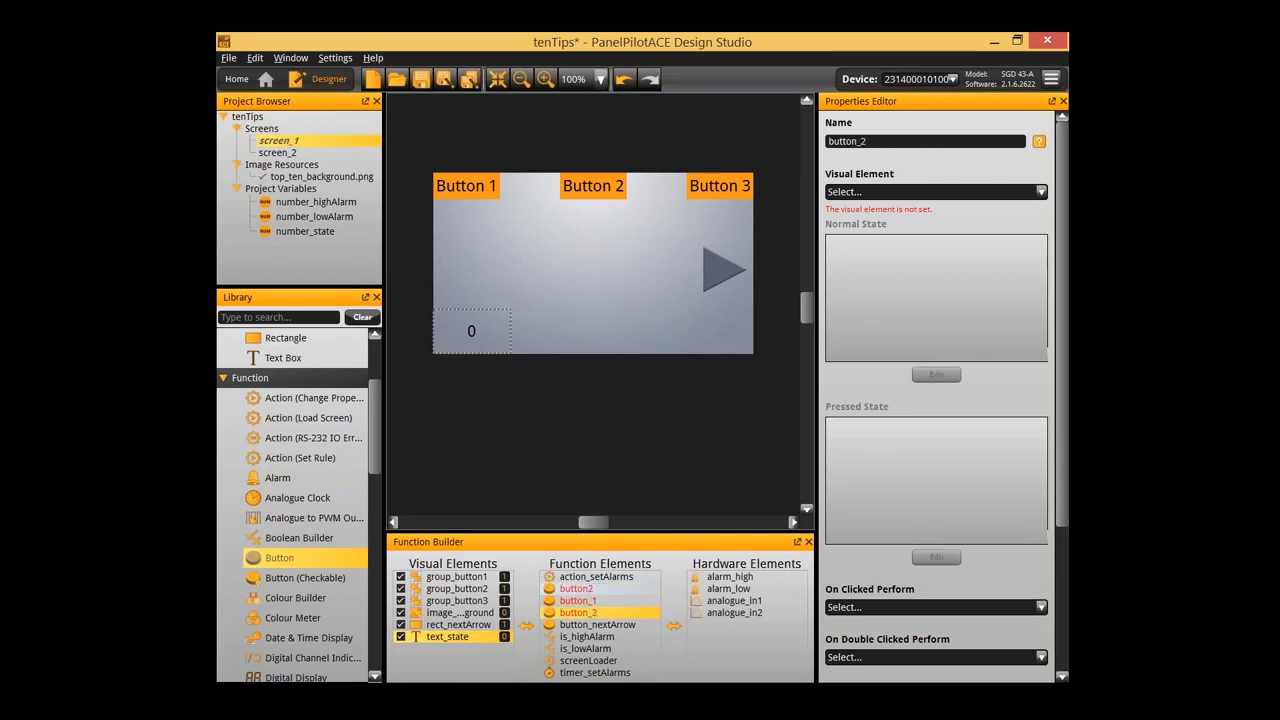
double_click(639, 590)
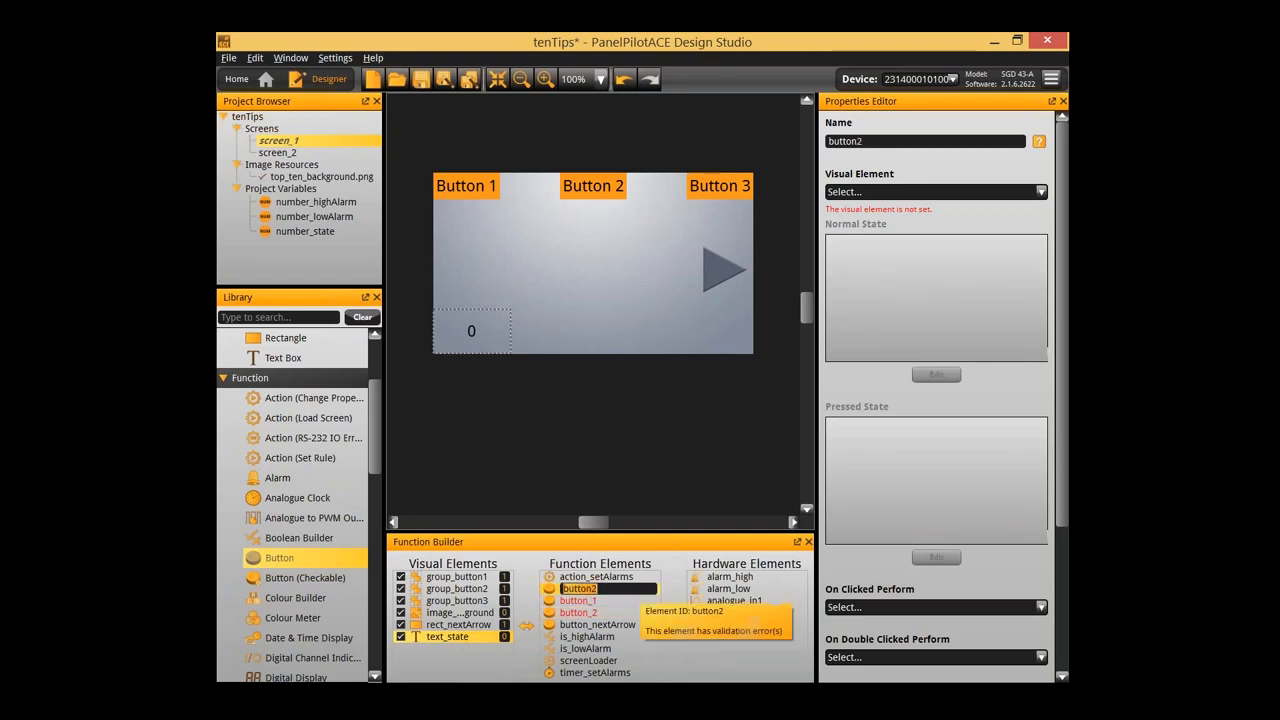
text(button_3)
key(Return)
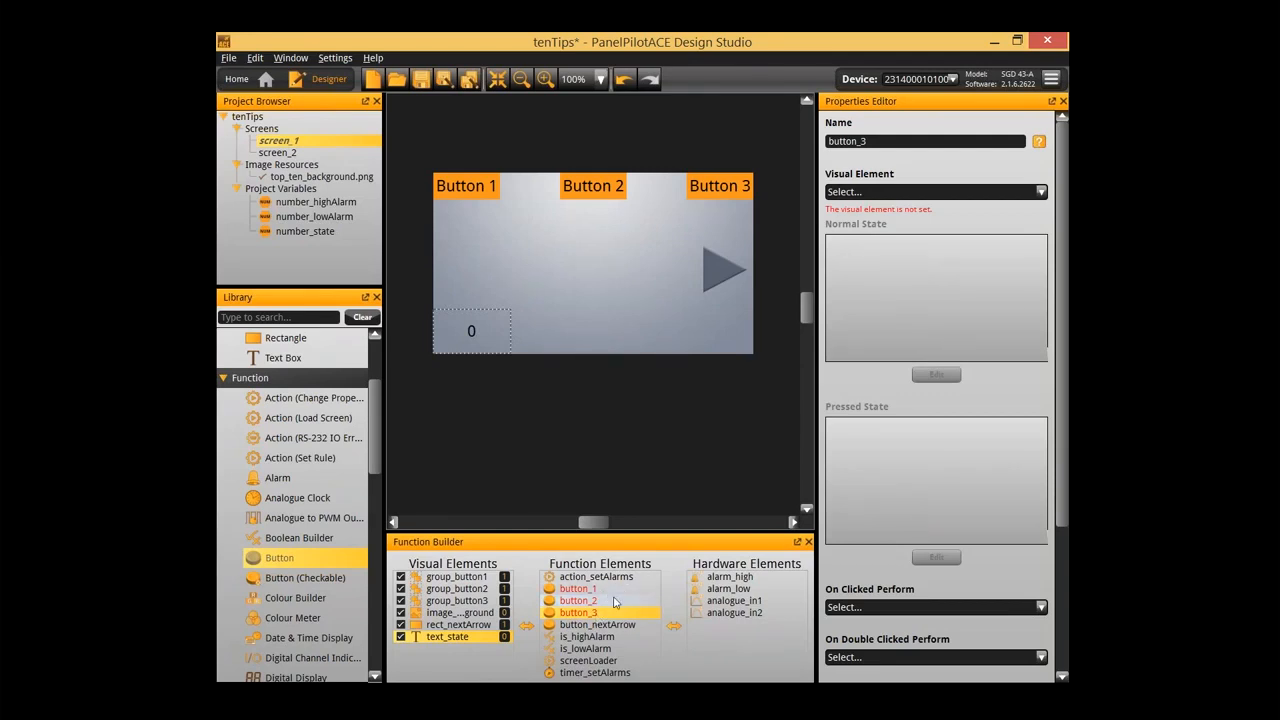
Assign group_button1 as the visual element of button_1
mouse_move(614, 602)
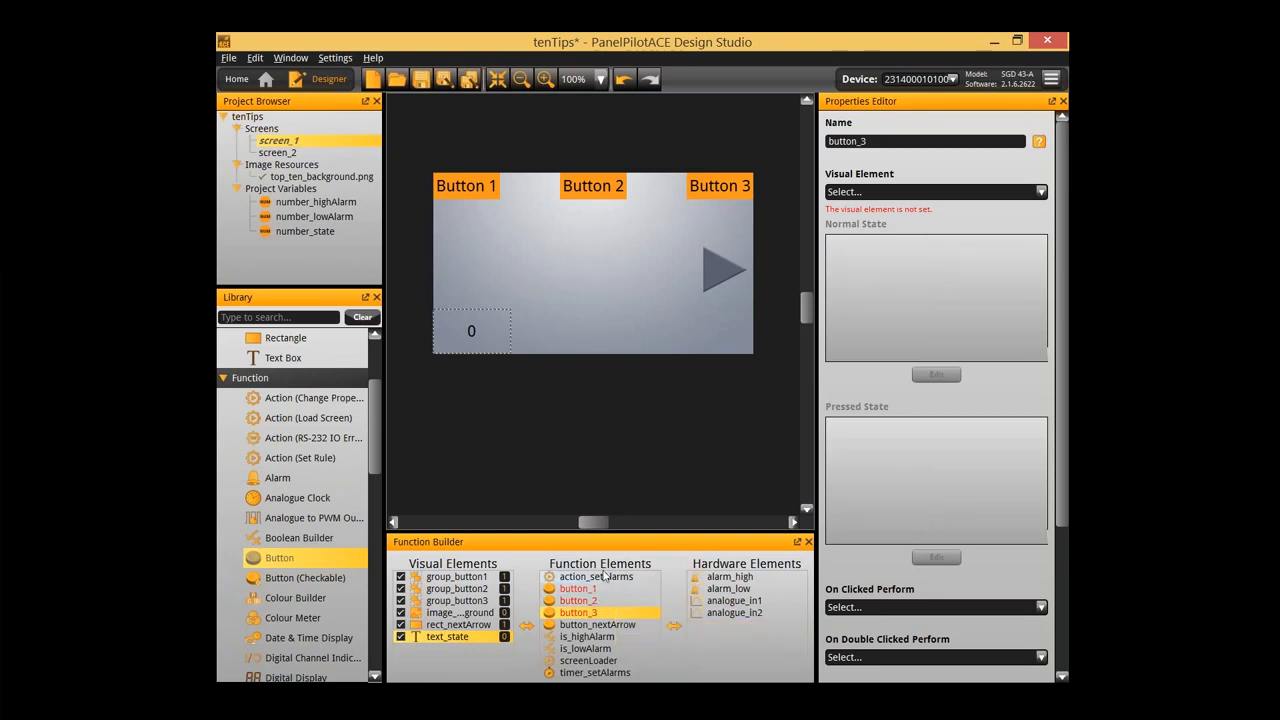
click(590, 589)
click(875, 191)
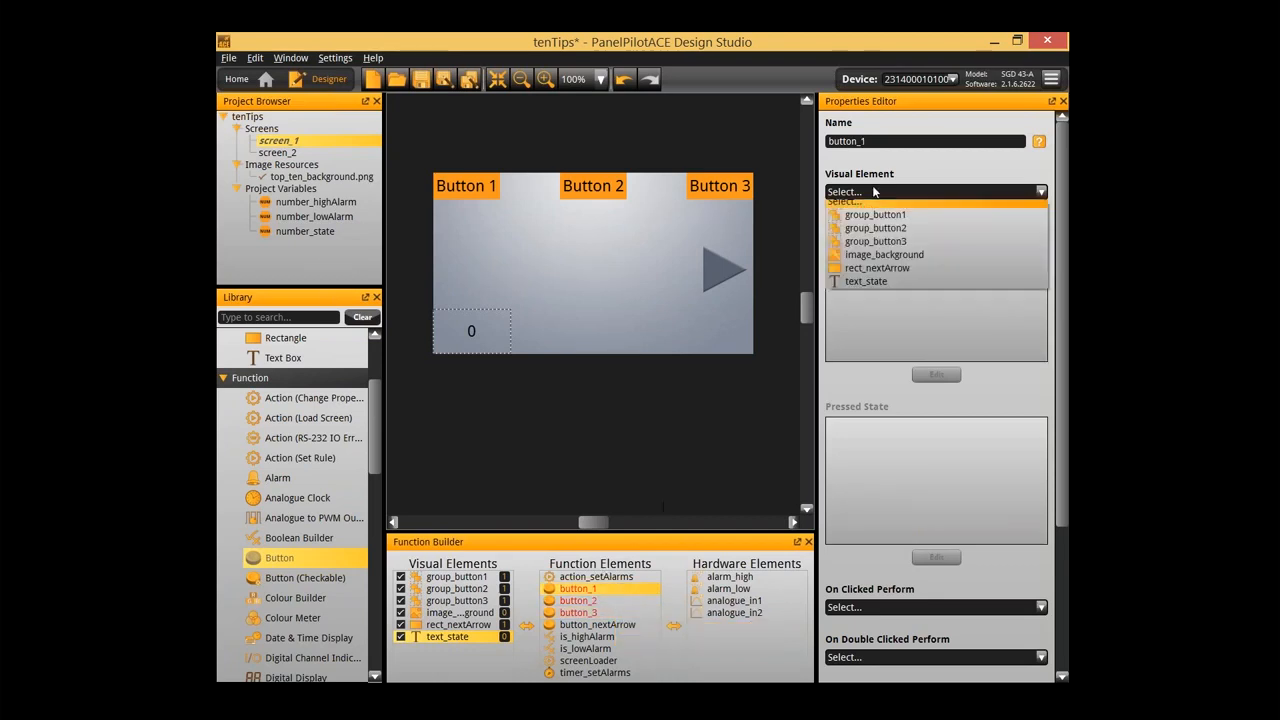
click(876, 219)
Assign group_button2 as the visual element of button_2 and group_button3 as that of button_3
click(617, 602)
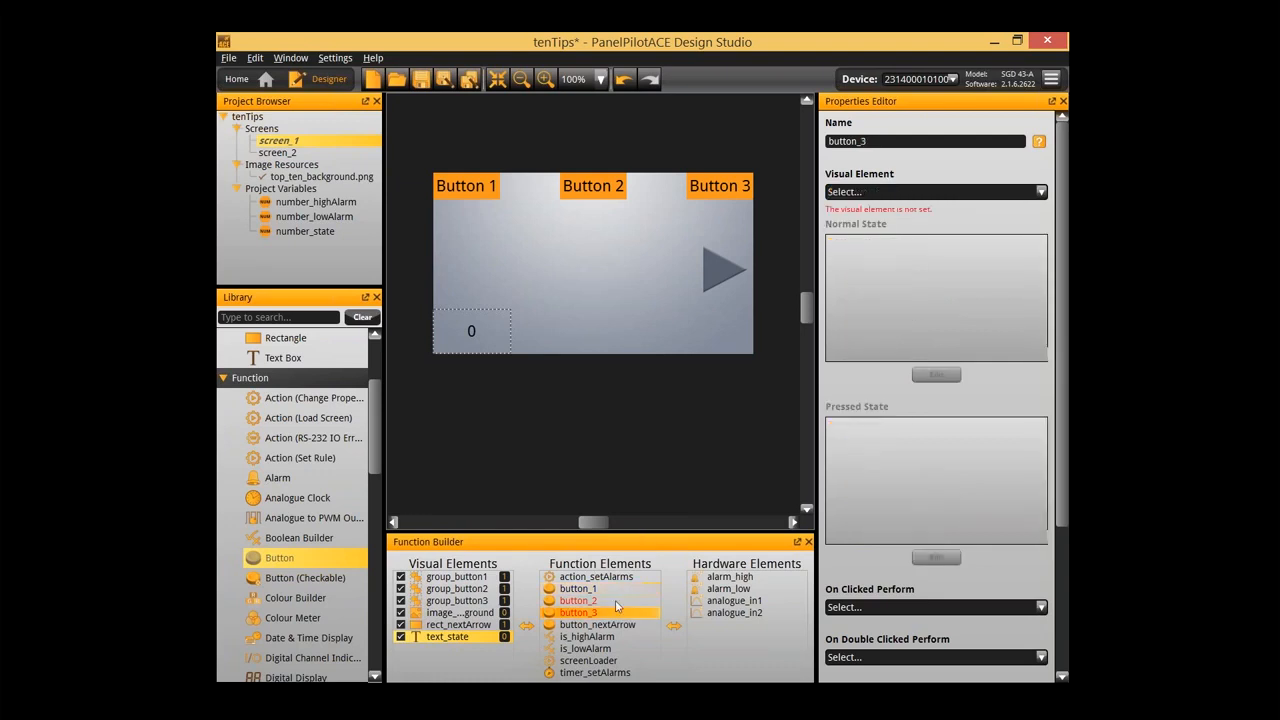
click(884, 193)
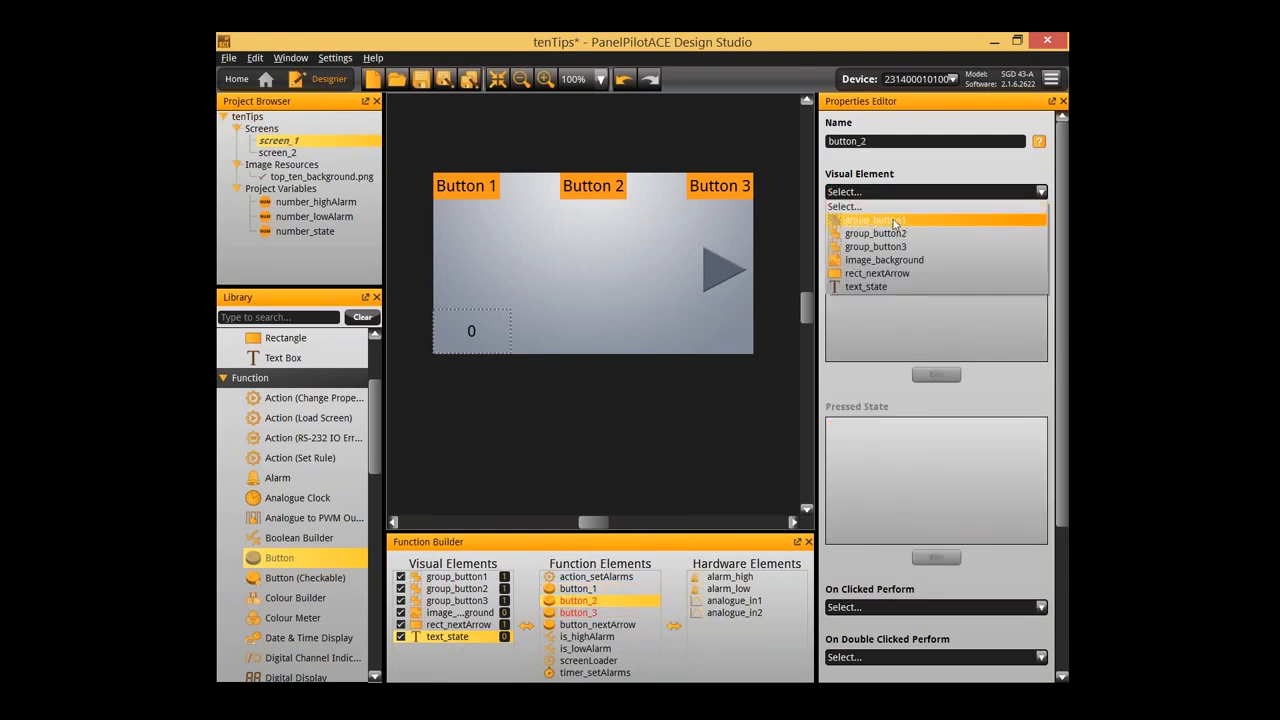
click(893, 217)
click(896, 197)
click(897, 233)
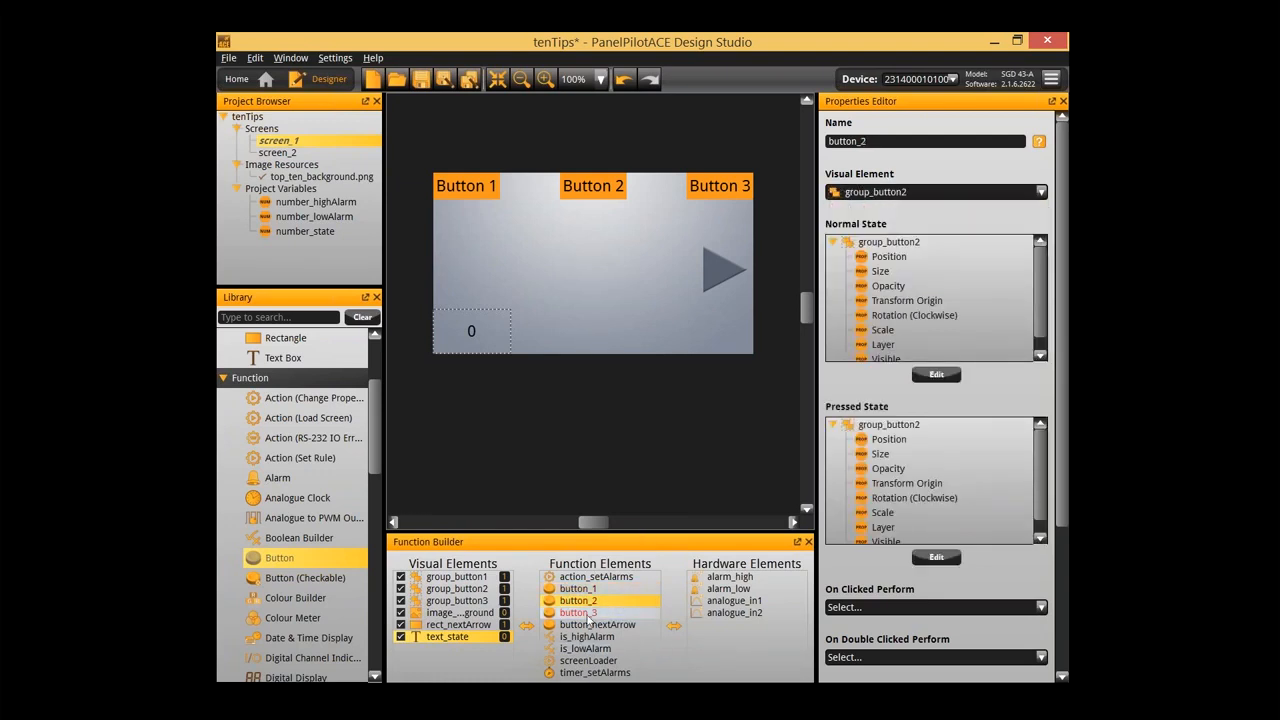
click(578, 612)
click(884, 191)
click(876, 250)
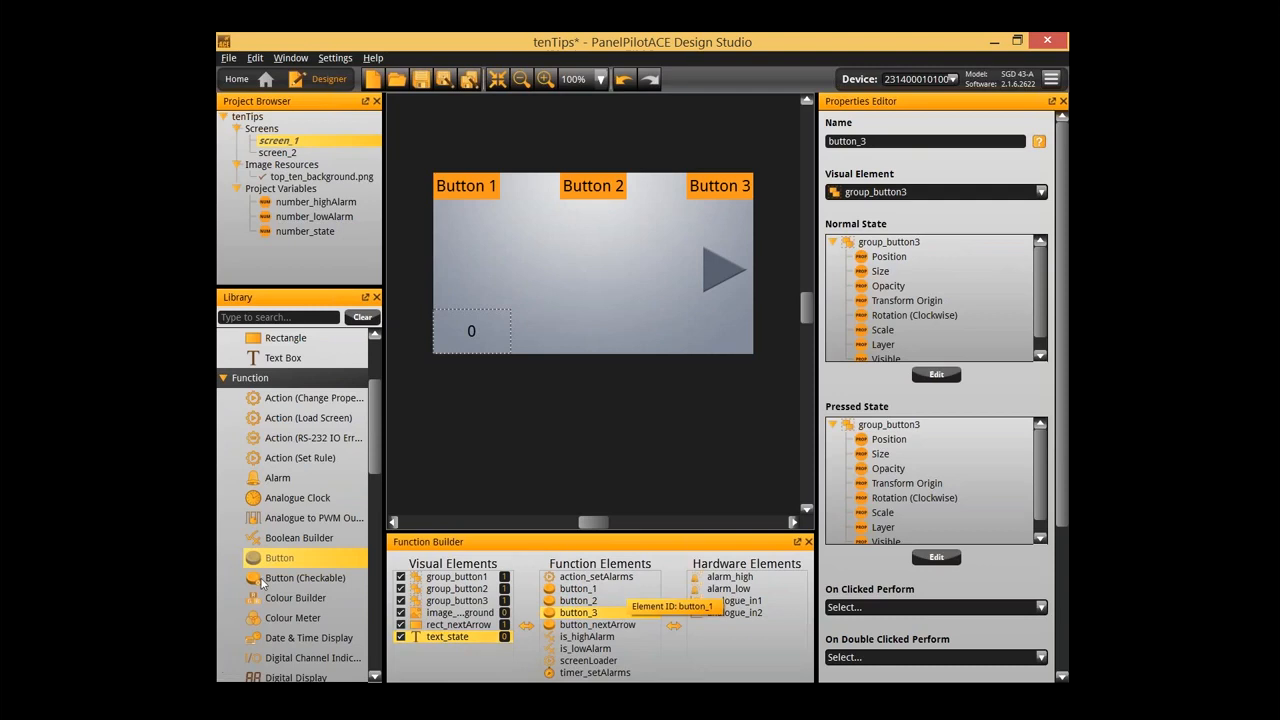
Add three Action (Set Rule) function elements to screen_1 and rename the first one action_setState1
scroll(279, 583, up, 2)
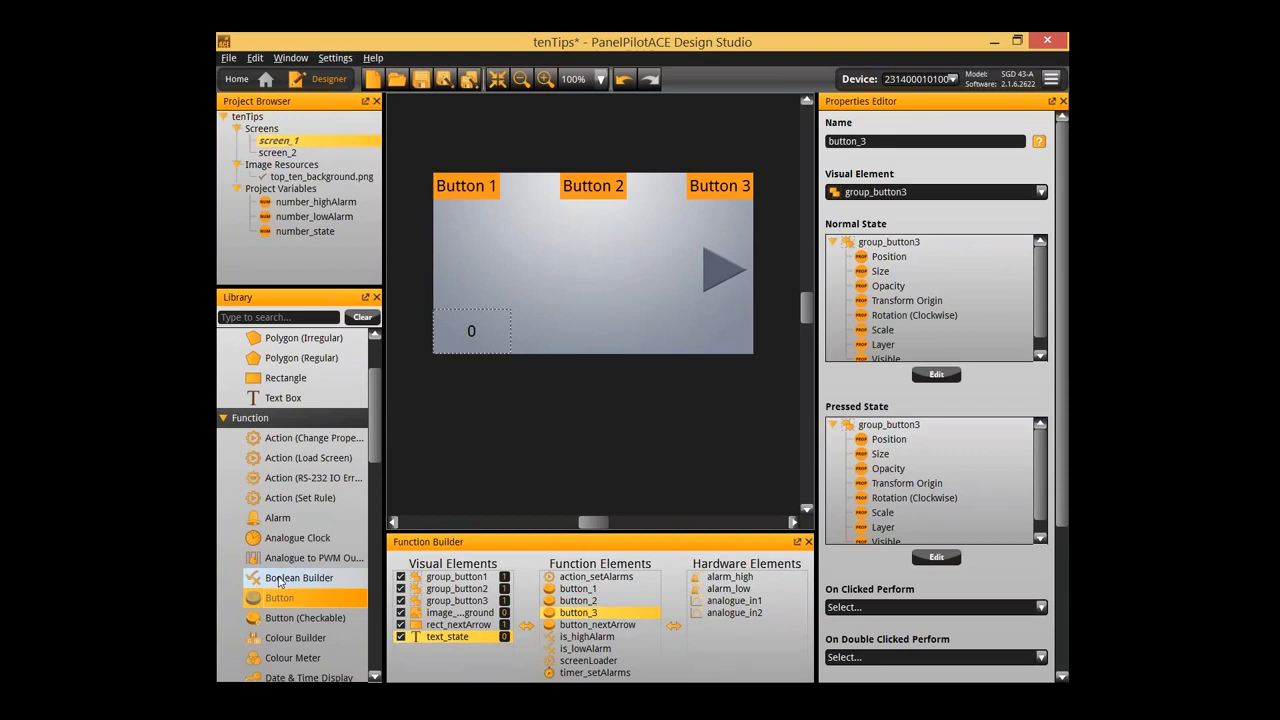
double_click(297, 498)
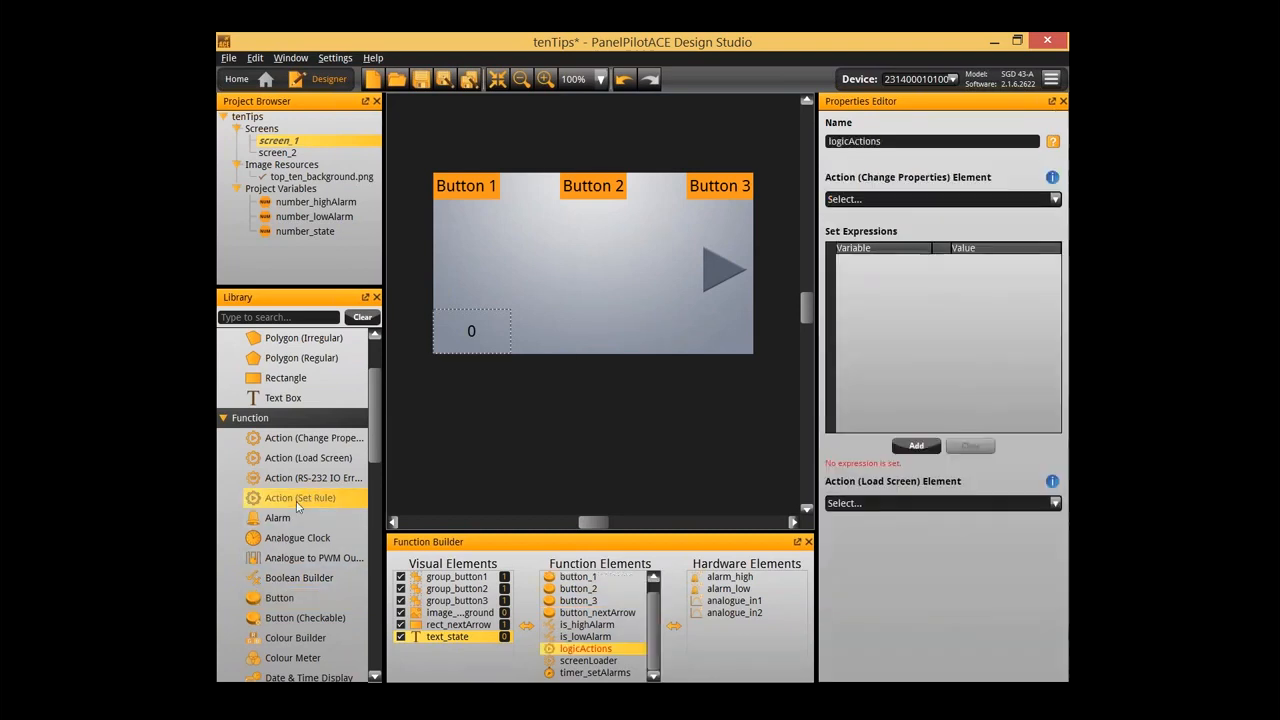
double_click(297, 505)
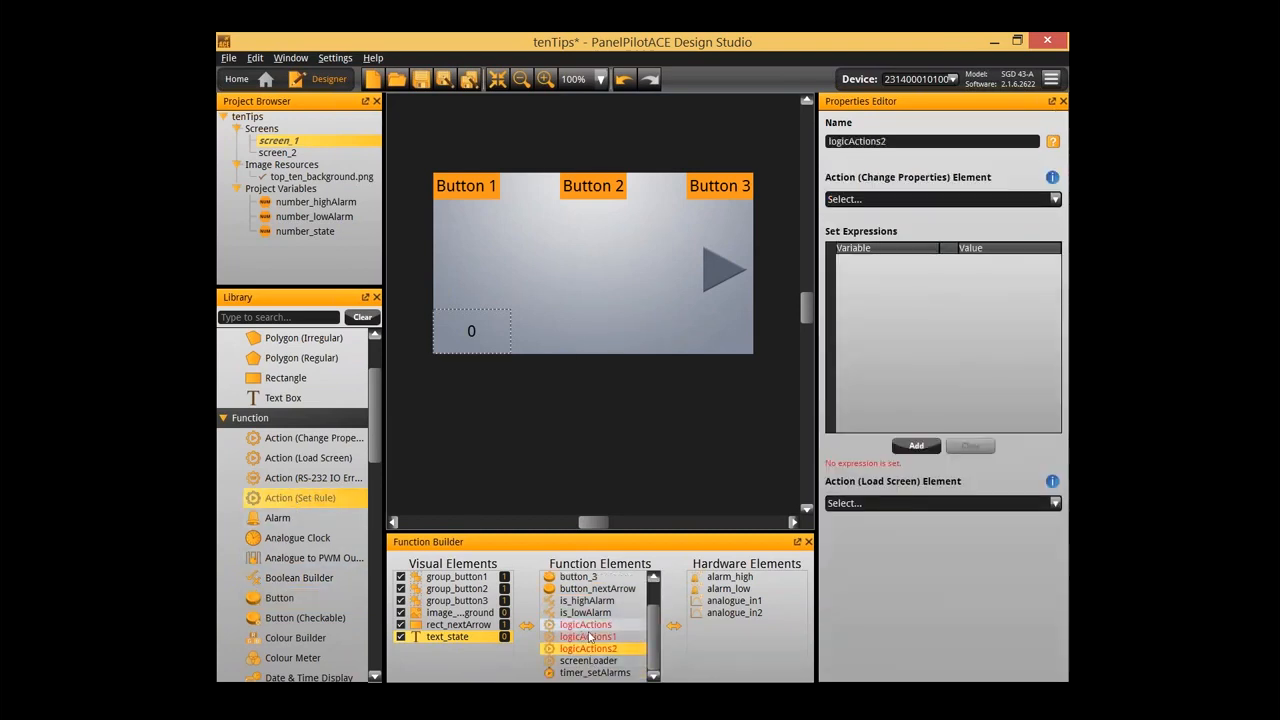
double_click(588, 625)
text(sv)
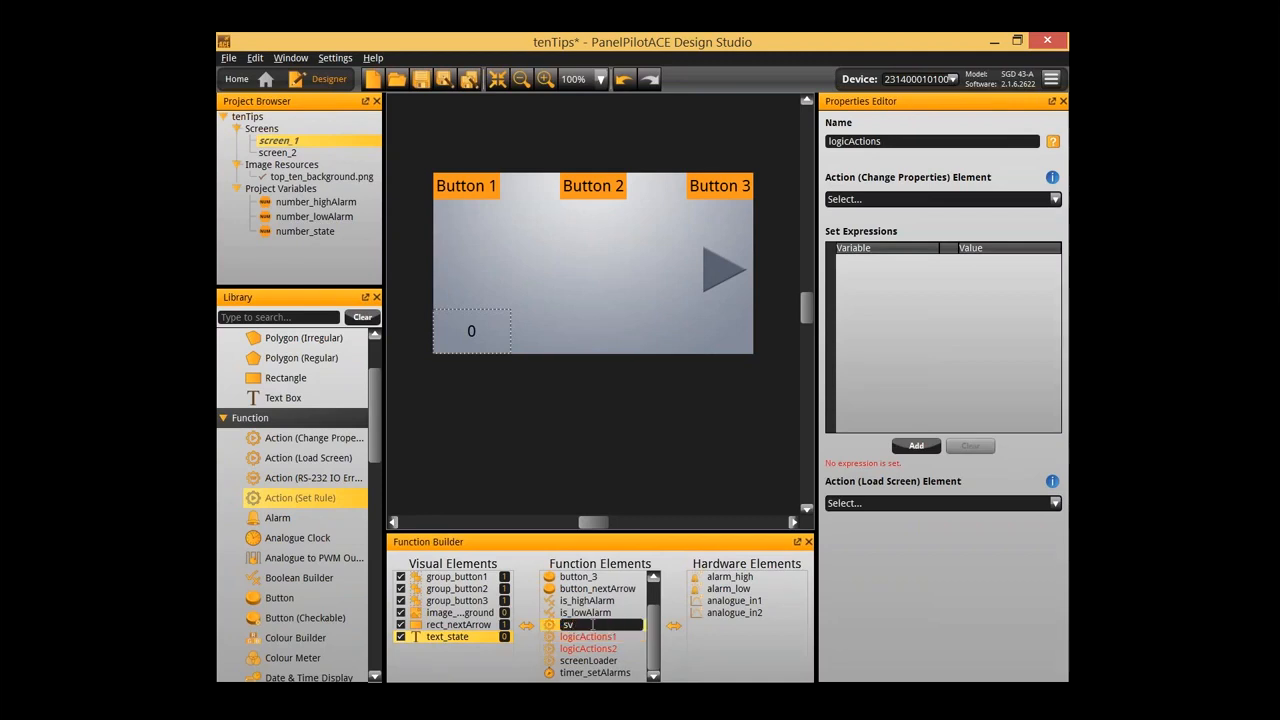
text(ction_setState1)
key(Return)
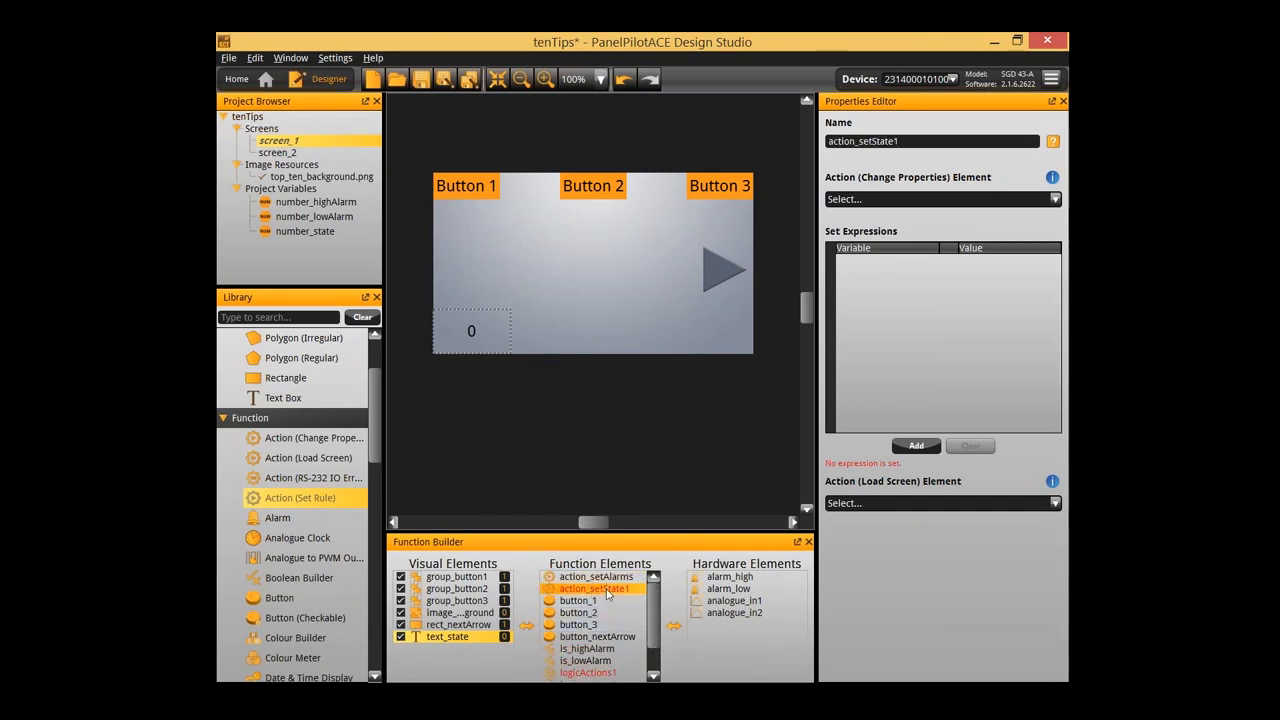
Add two set expressions to action_setState1 and make the first one set the project variable number_state to 1
scroll(587, 594, down, 1)
double_click(930, 345)
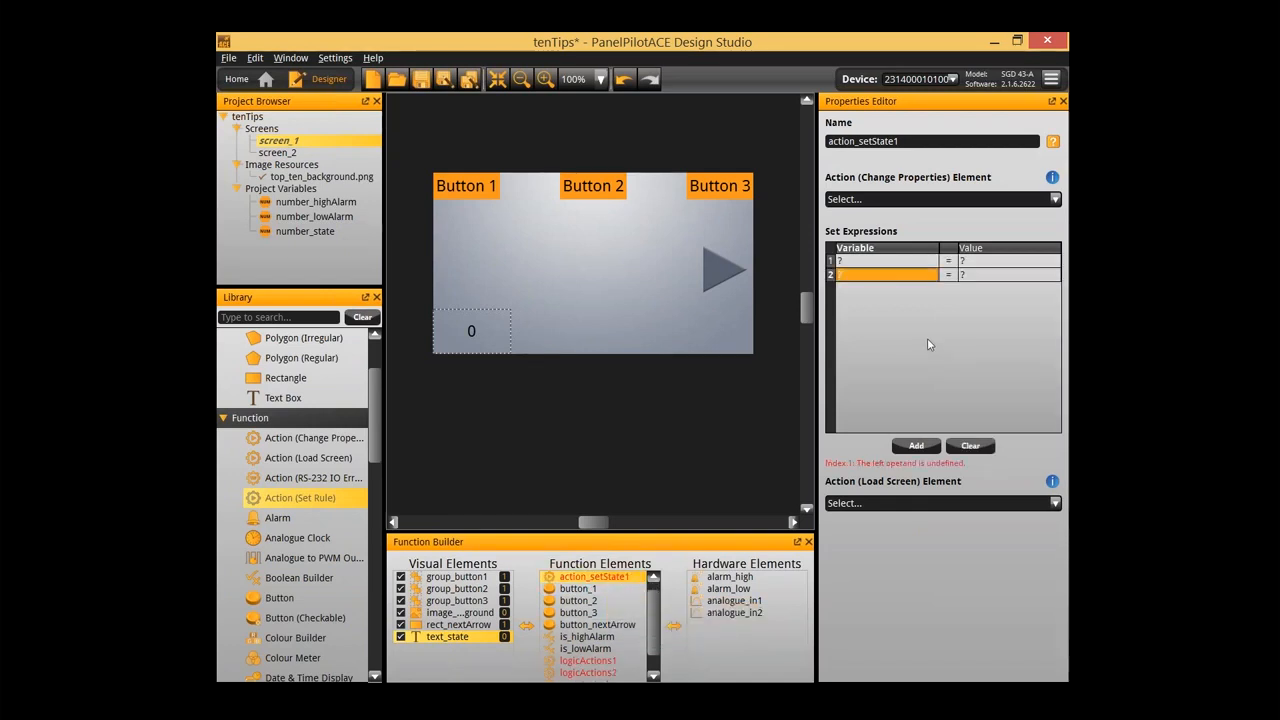
double_click(886, 263)
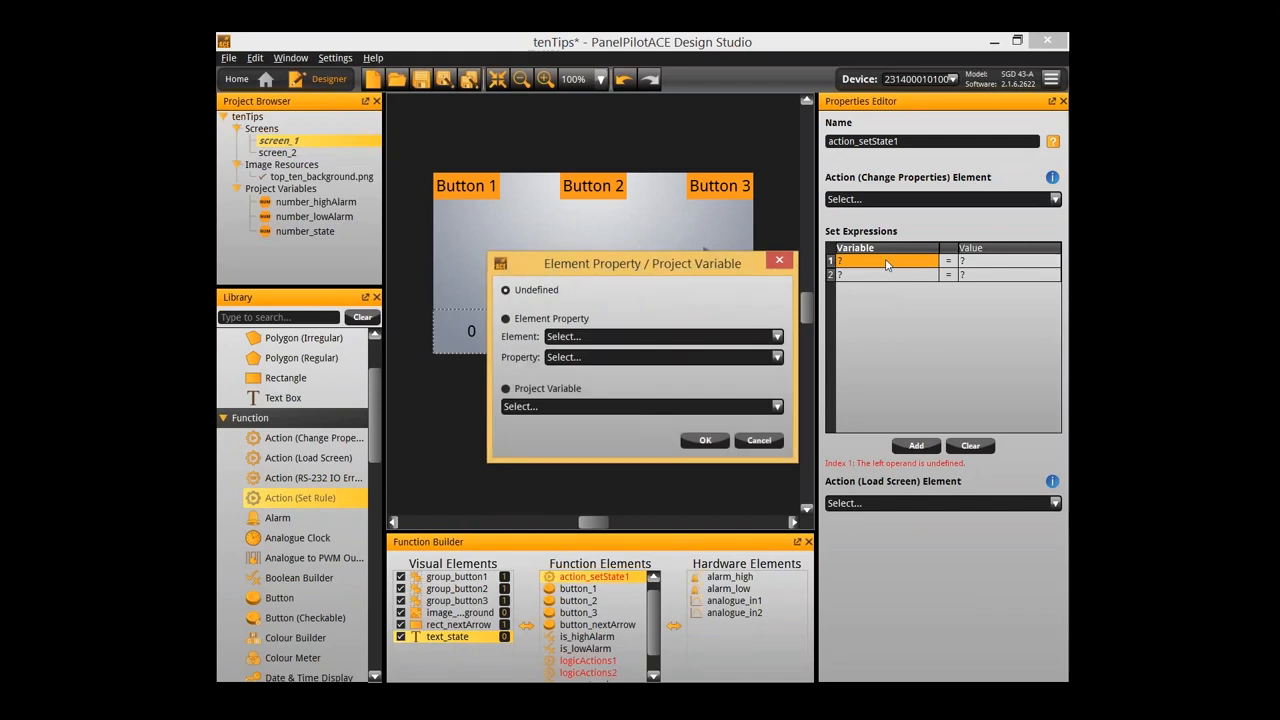
click(626, 342)
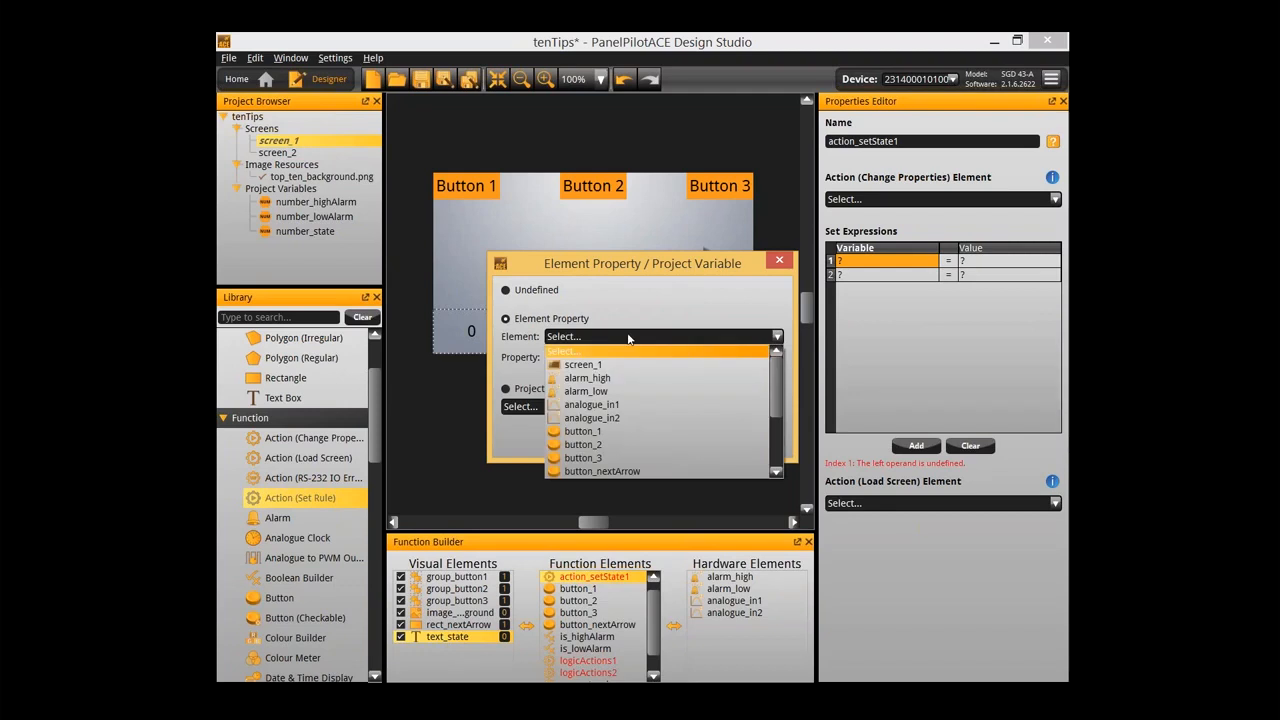
scroll(610, 415, down, 3)
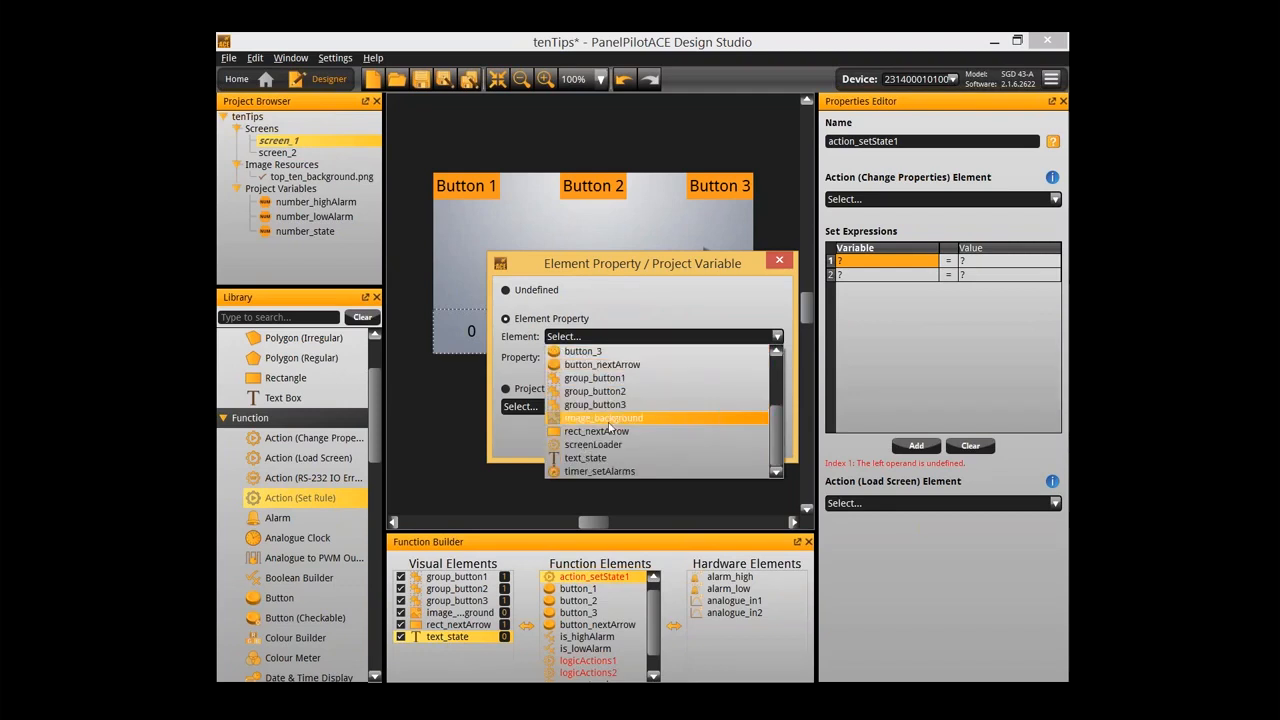
click(530, 409)
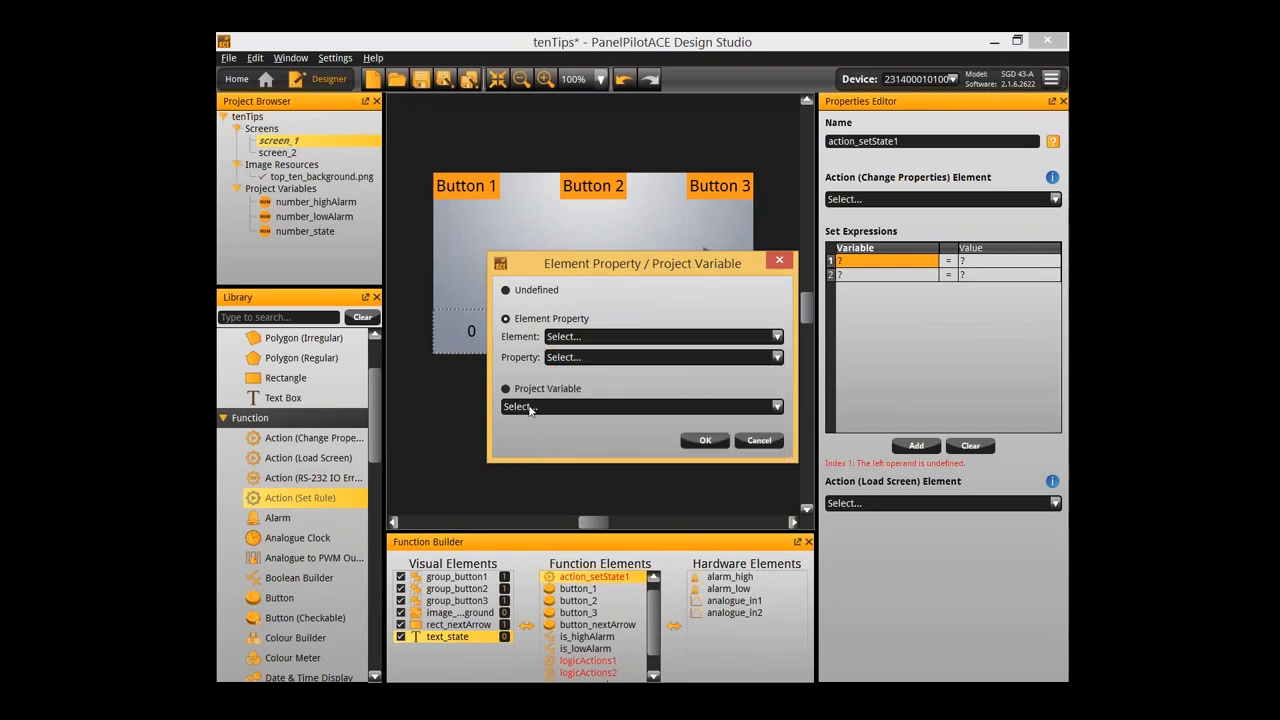
click(530, 407)
click(547, 462)
click(705, 440)
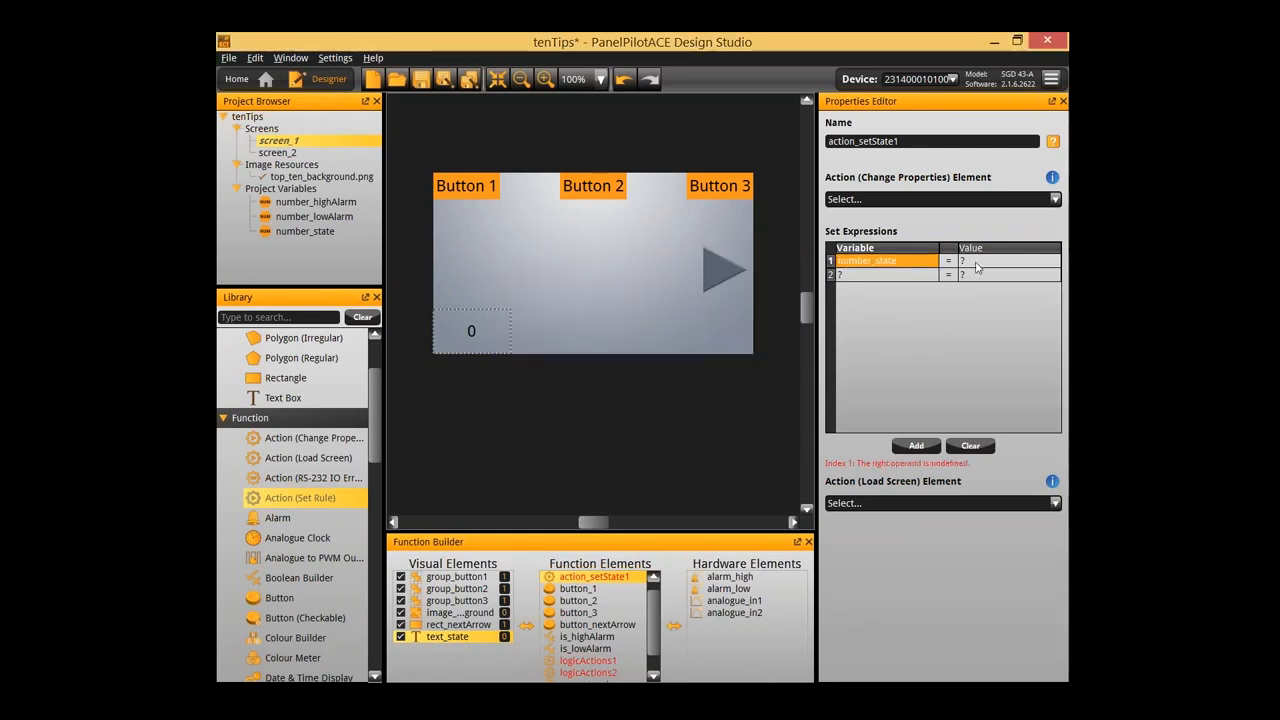
click(977, 267)
text(1)
key(Return)
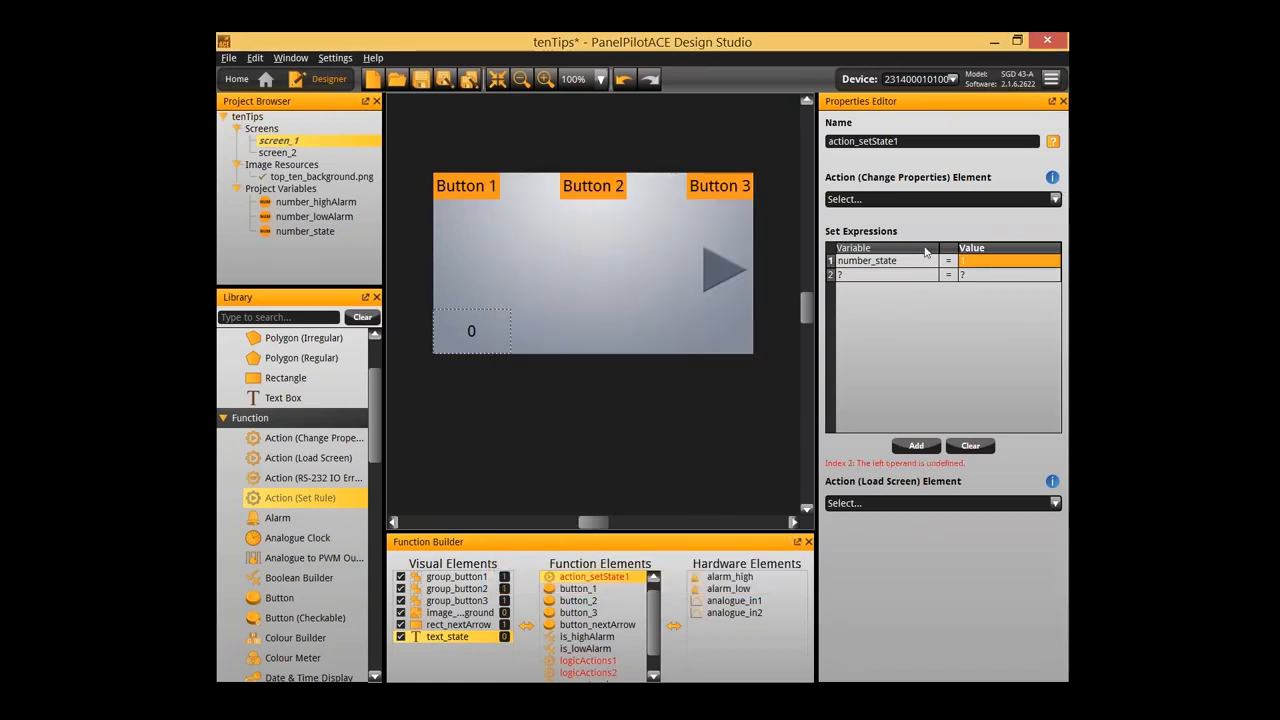
Make the second expression of action_setState1 set the Text property of text_state to the string "1"
click(918, 275)
click(918, 275)
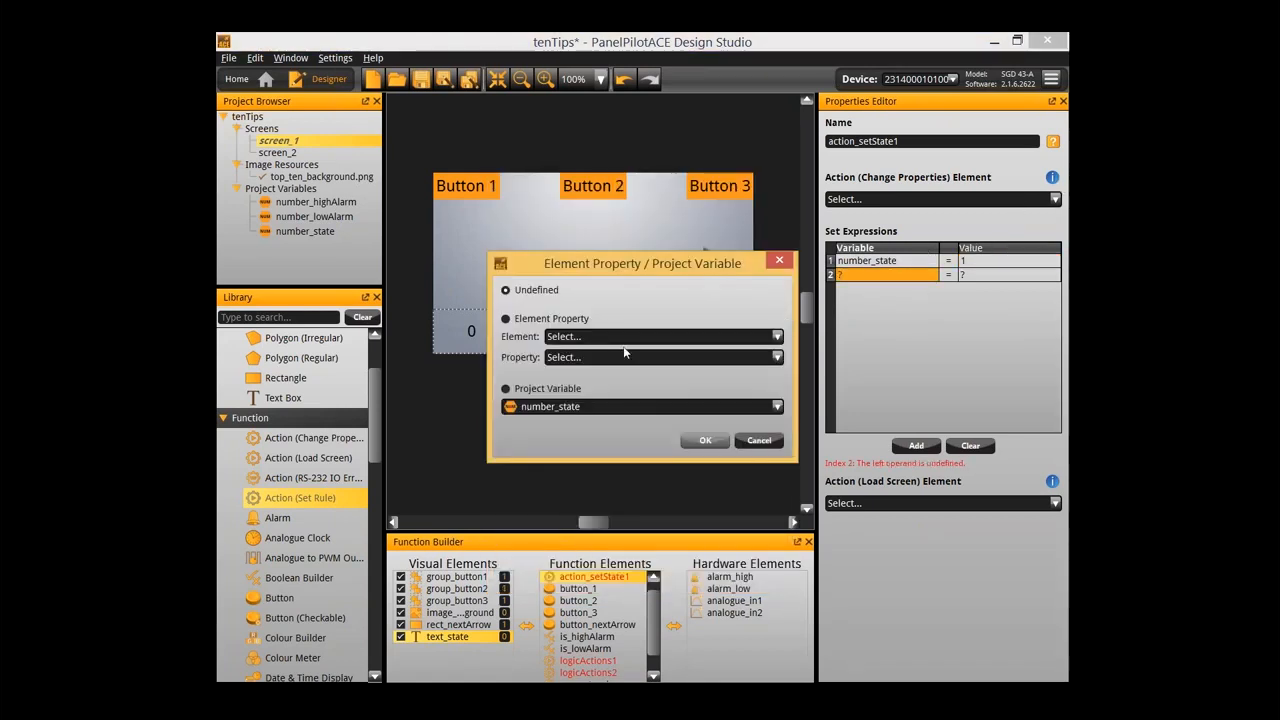
click(628, 337)
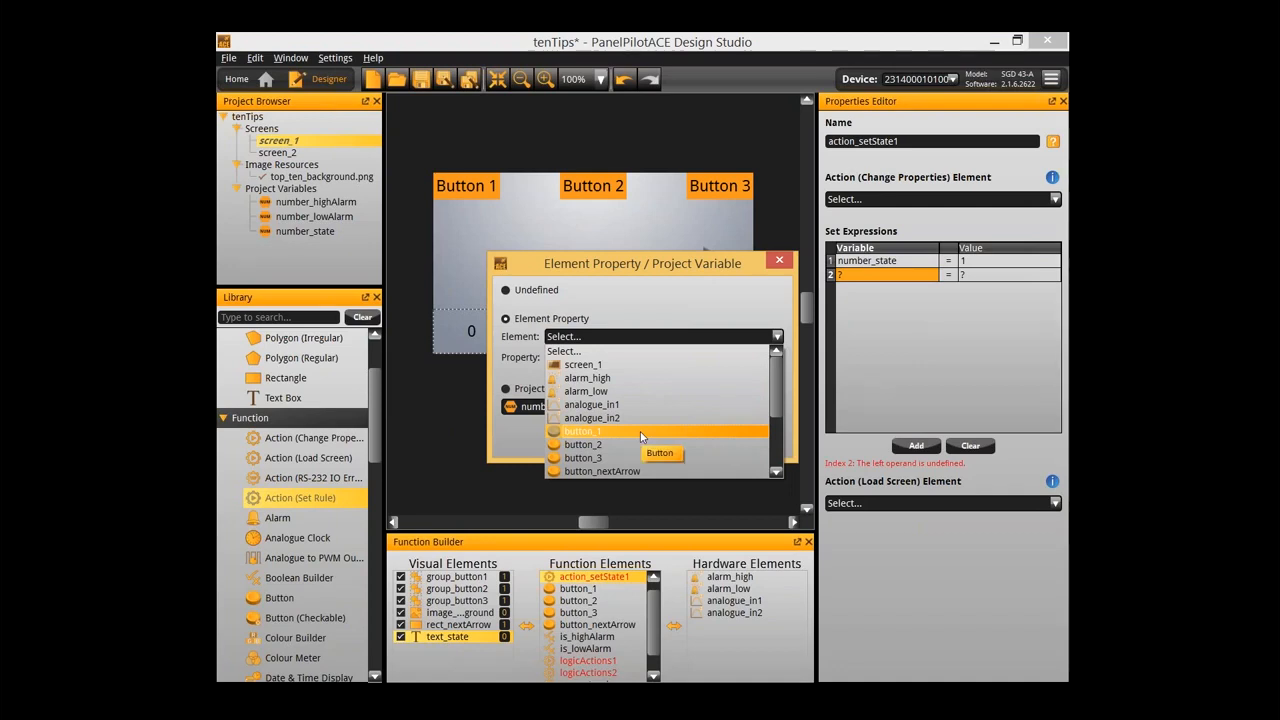
scroll(640, 431, down, 3)
click(614, 458)
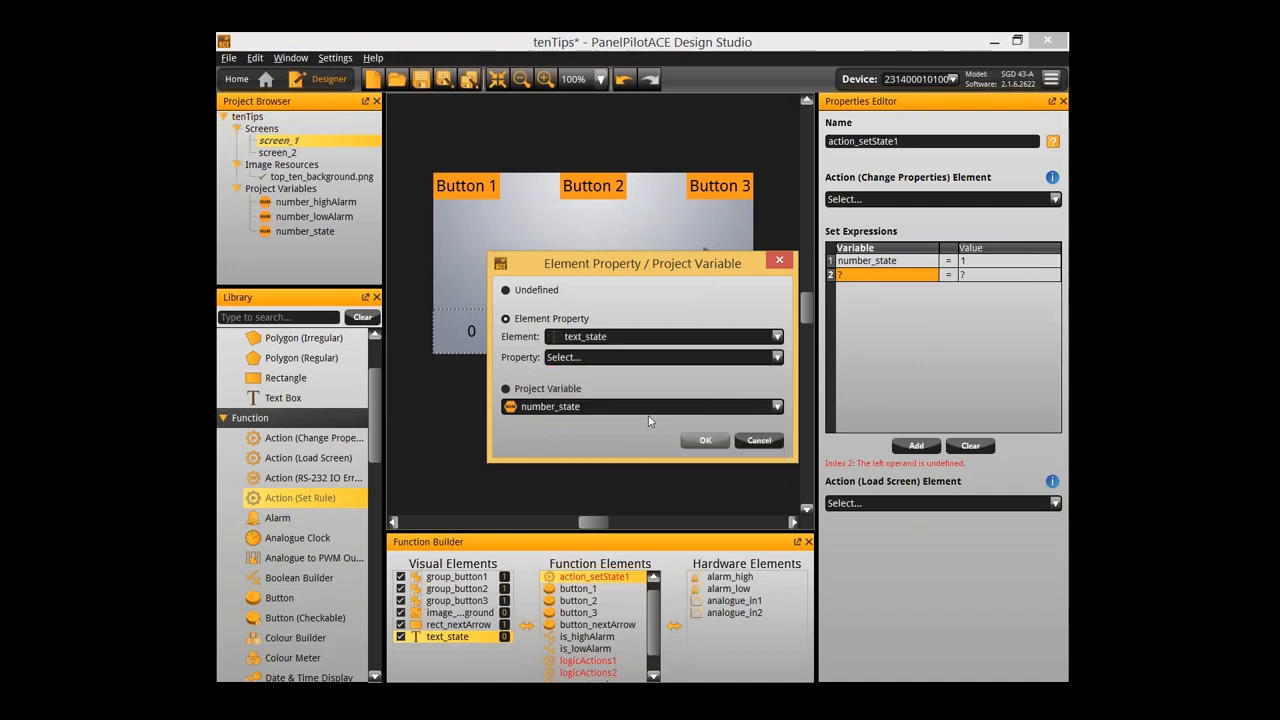
click(660, 357)
scroll(611, 455, down, 5)
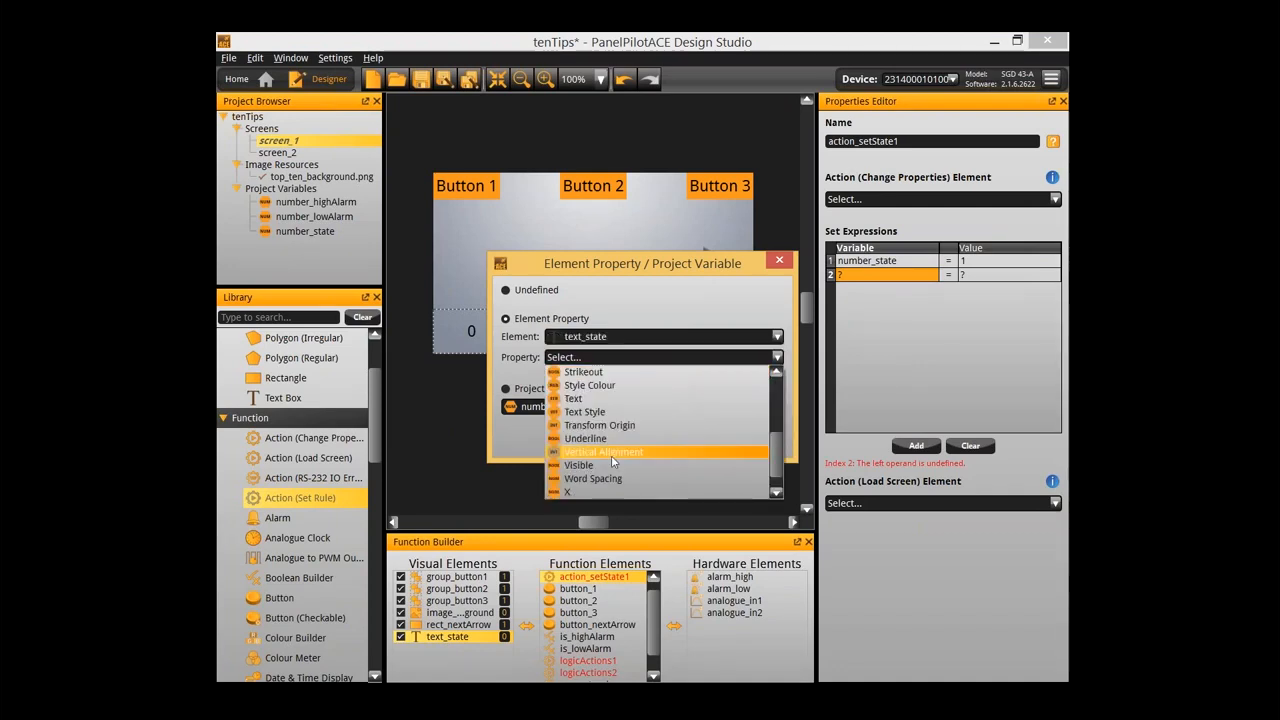
click(610, 398)
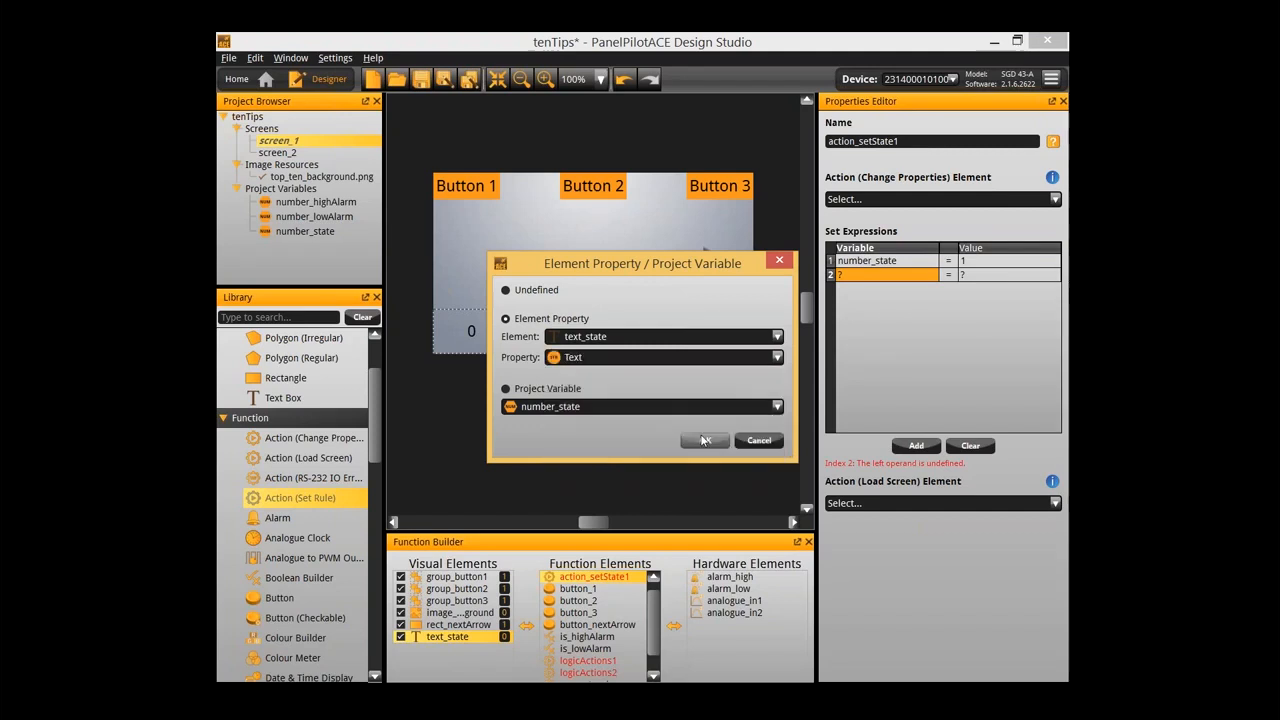
click(703, 440)
click(980, 274)
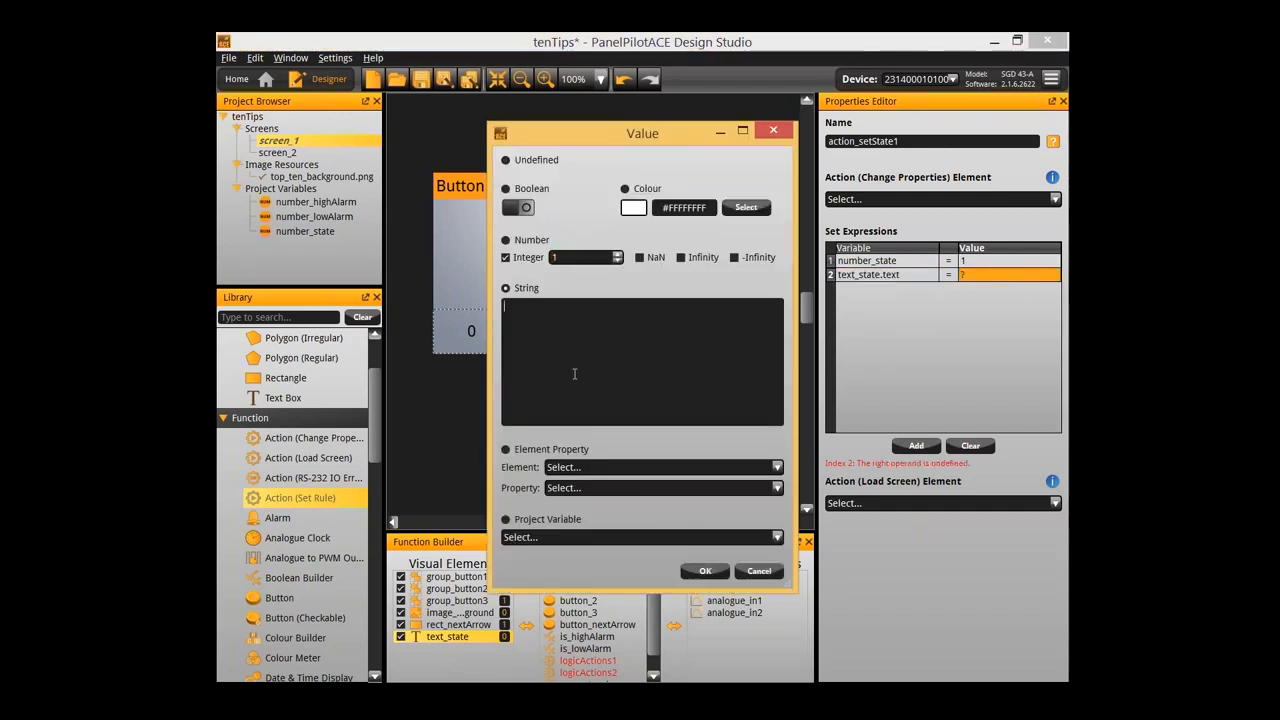
text(1)
click(700, 571)
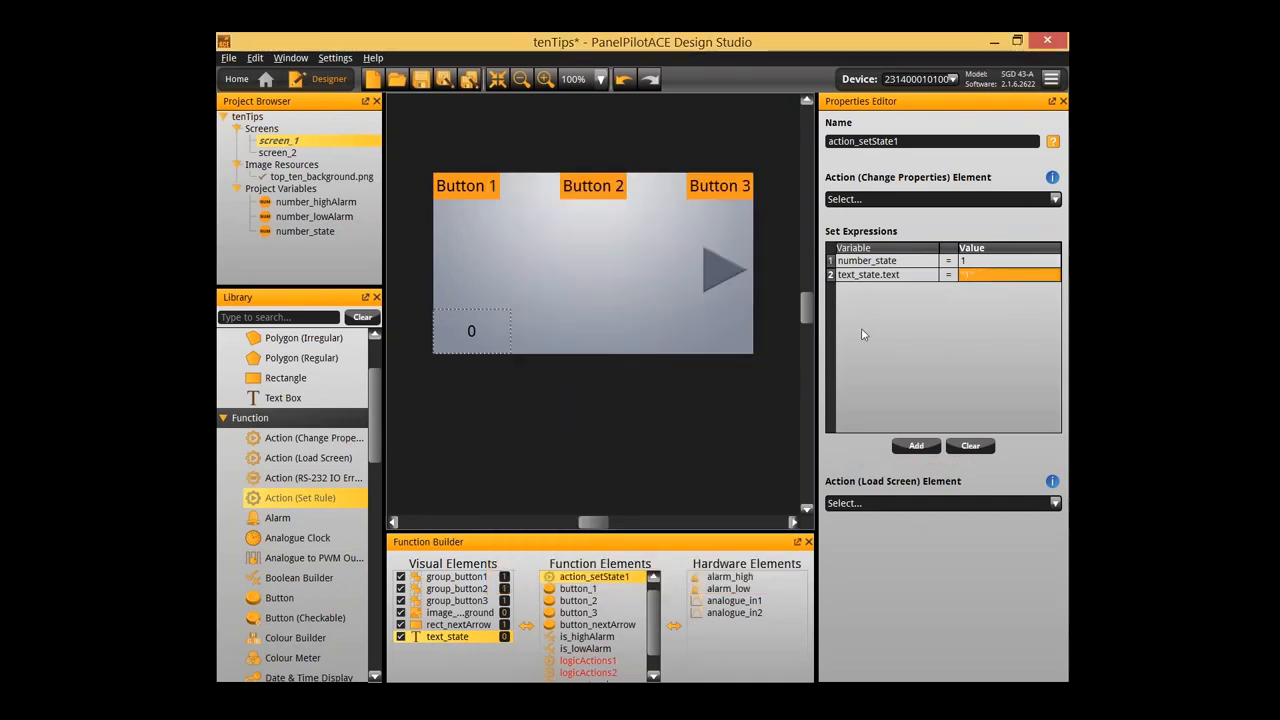
Delete the two unused rule elements logicActions1 and logicActions2
scroll(636, 675, up, 1)
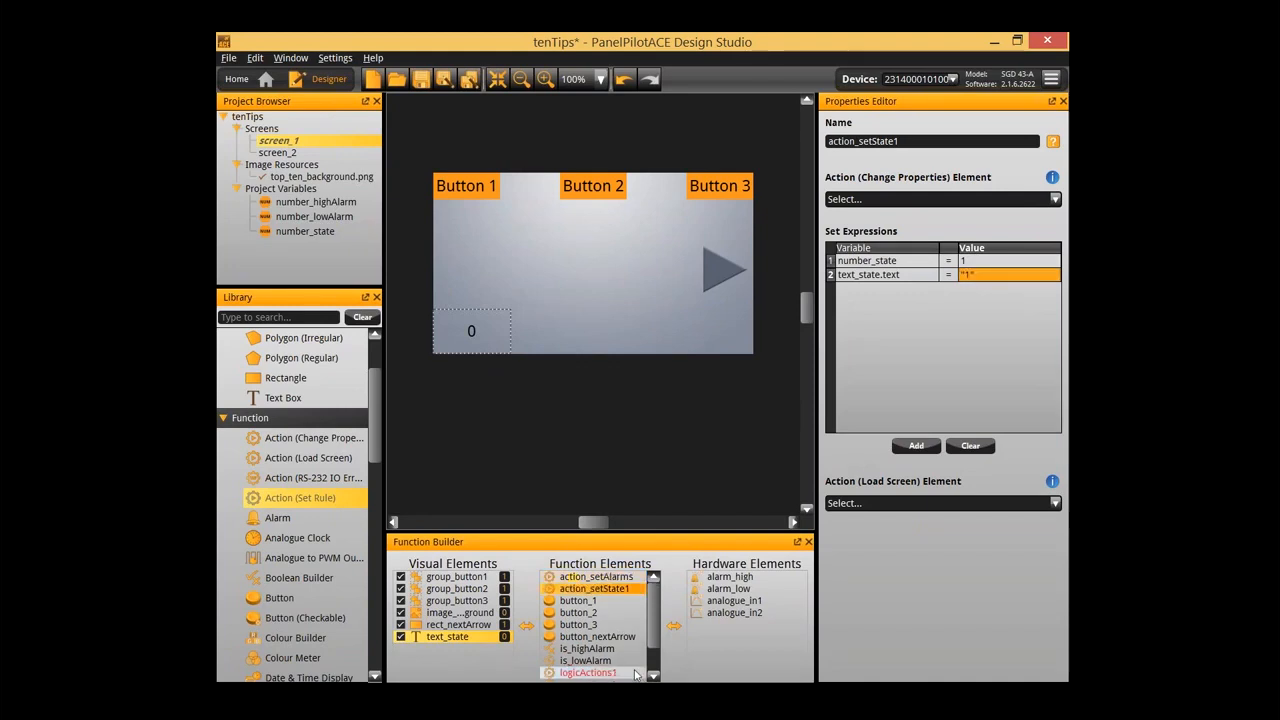
scroll(612, 666, down, 1)
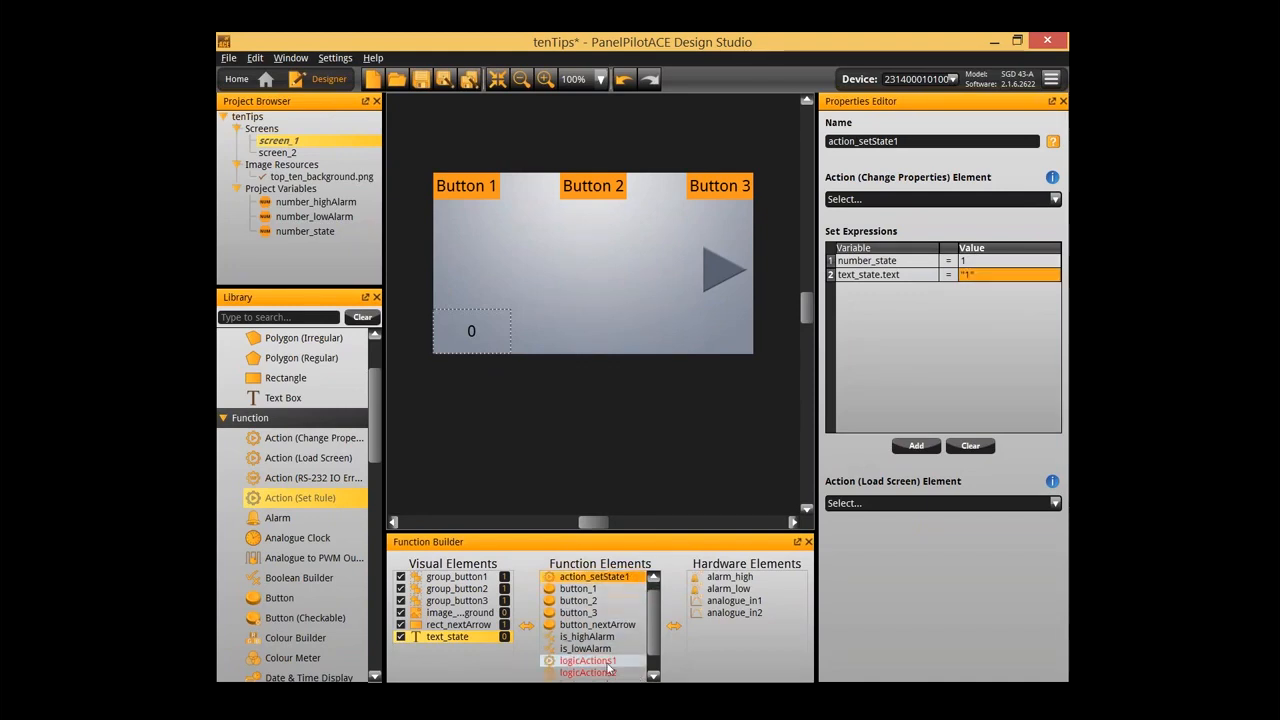
click(607, 663)
shift+click(610, 670)
key(Delete)
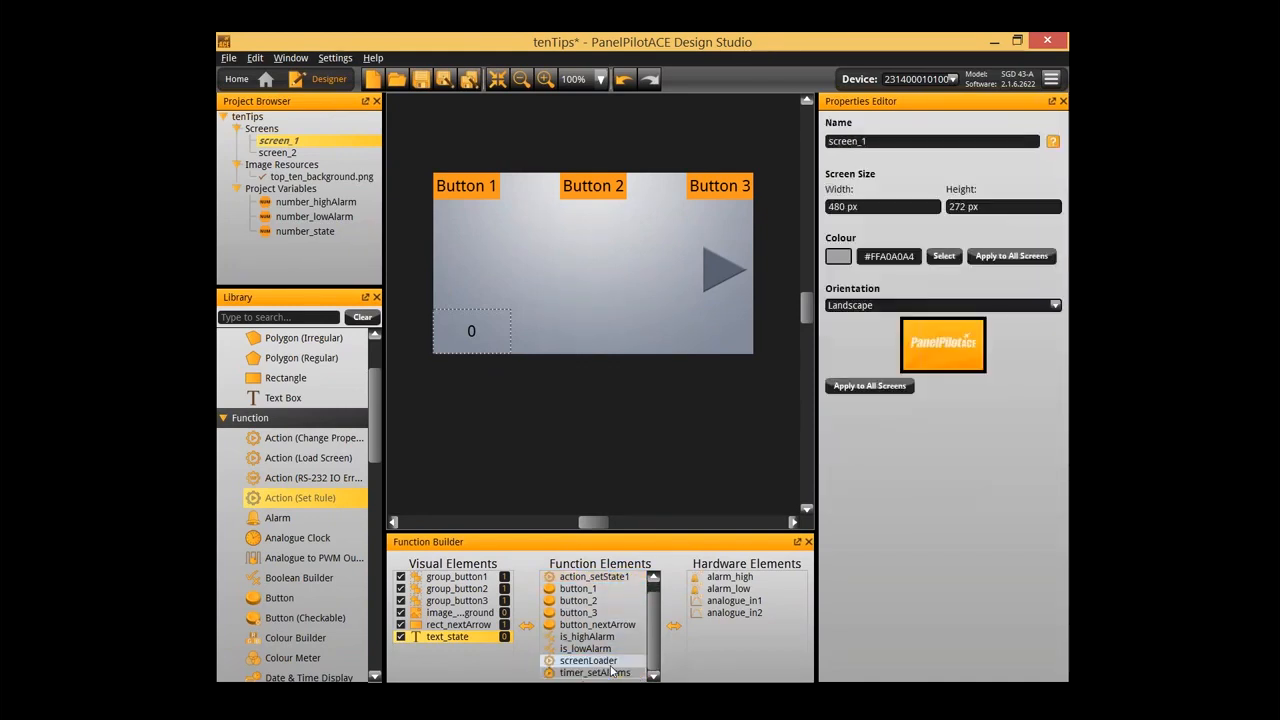
Duplicate action_setState1 twice on screen_1
scroll(618, 615, up, 1)
click(612, 590)
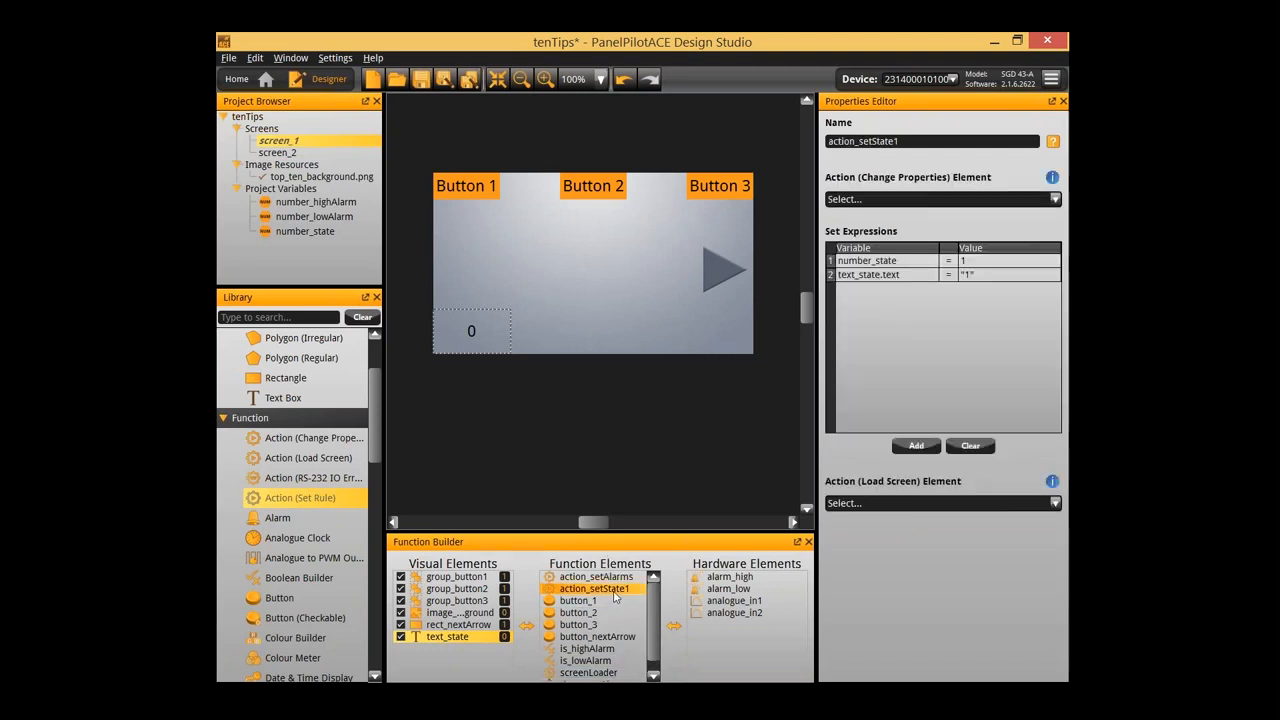
key(ctrl+v)
key(ctrl+v)
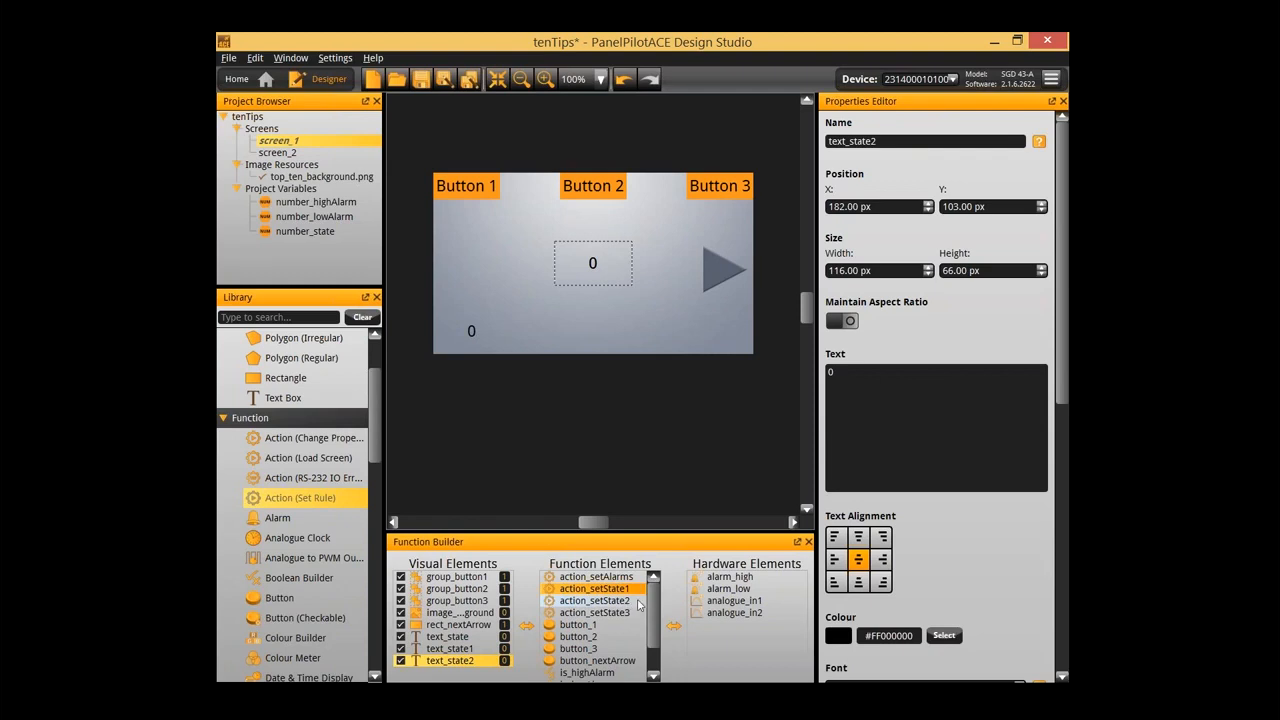
Set the number_state value in the expressions of action_setState2 to 2
click(626, 601)
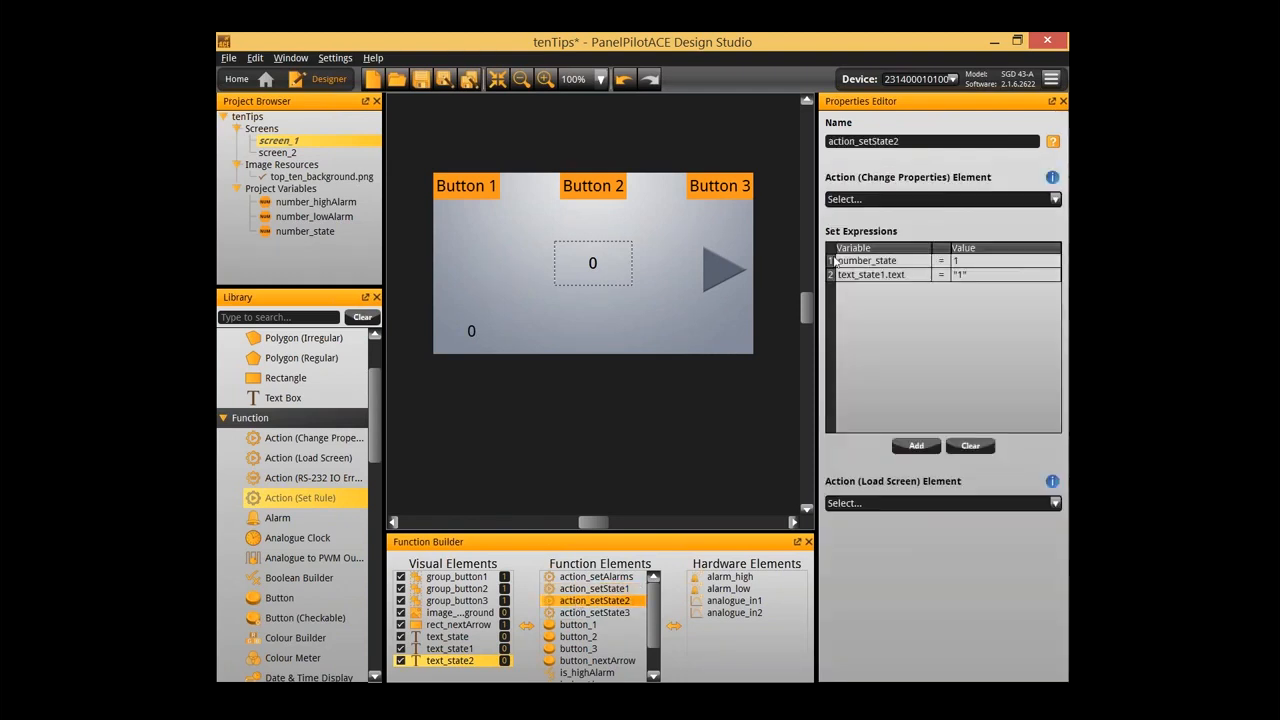
double_click(1023, 262)
text(2)
click(703, 569)
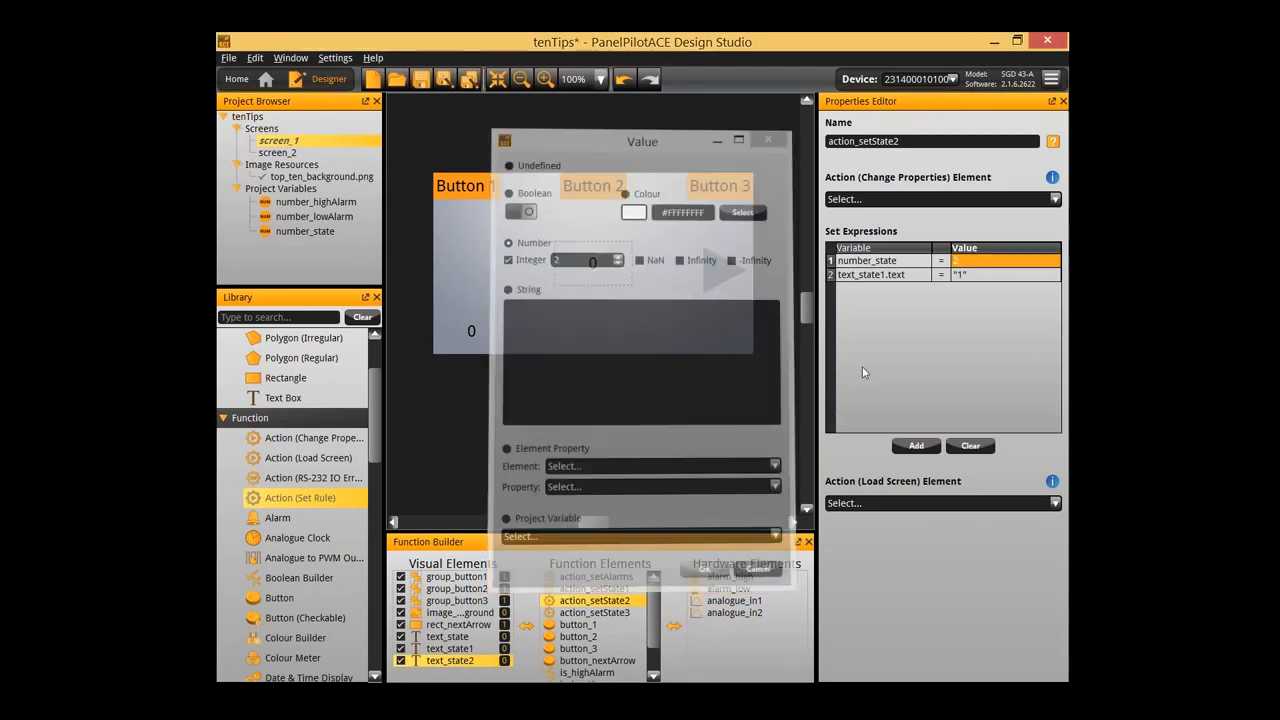
Set the text value in action_setState2's second expression to the string "2"
double_click(1000, 274)
text(2)
click(704, 571)
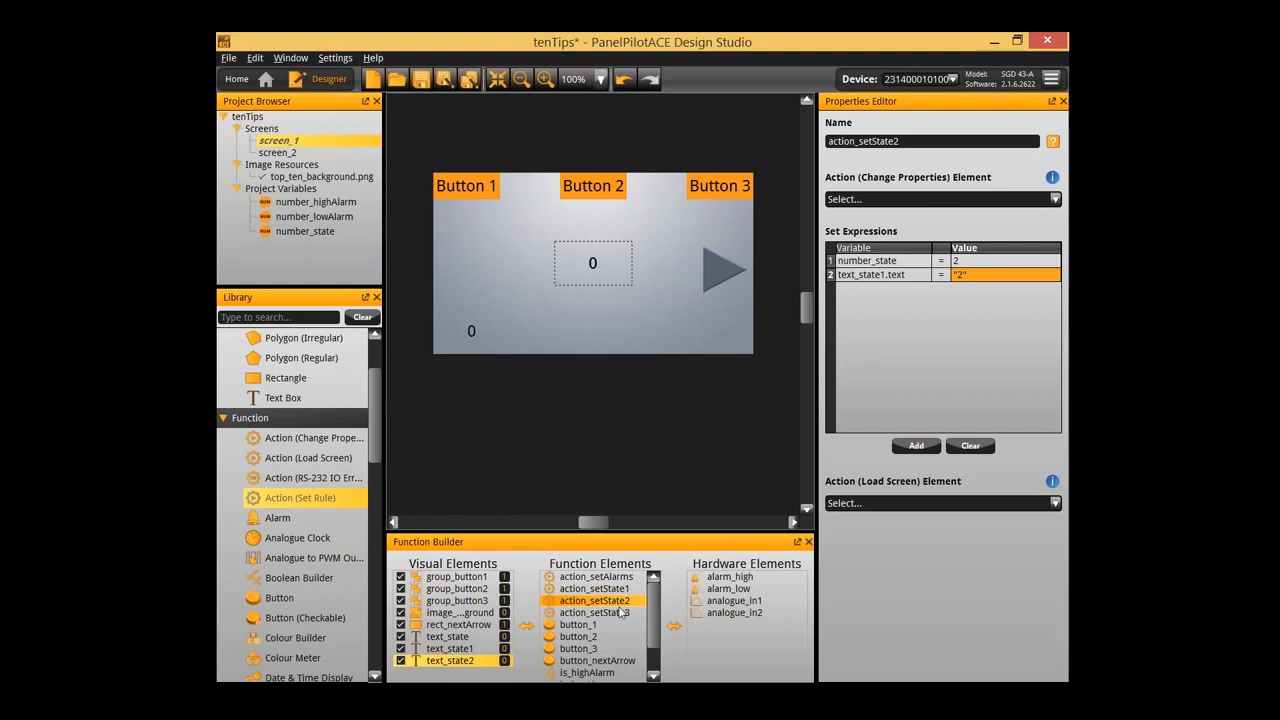
In action_setState3, set number_state to 3 and the text expression's value to the string "3"
click(620, 612)
double_click(993, 260)
text(3)
key(Return)
double_click(993, 274)
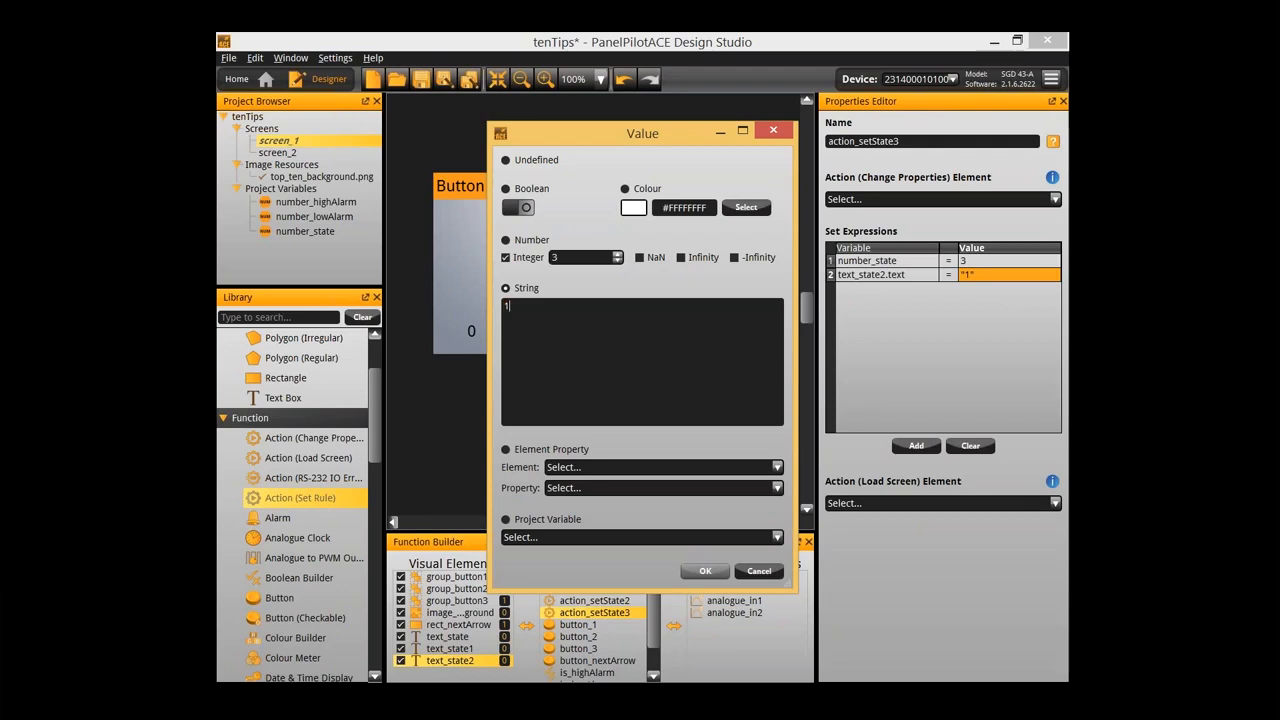
text(3)
click(705, 571)
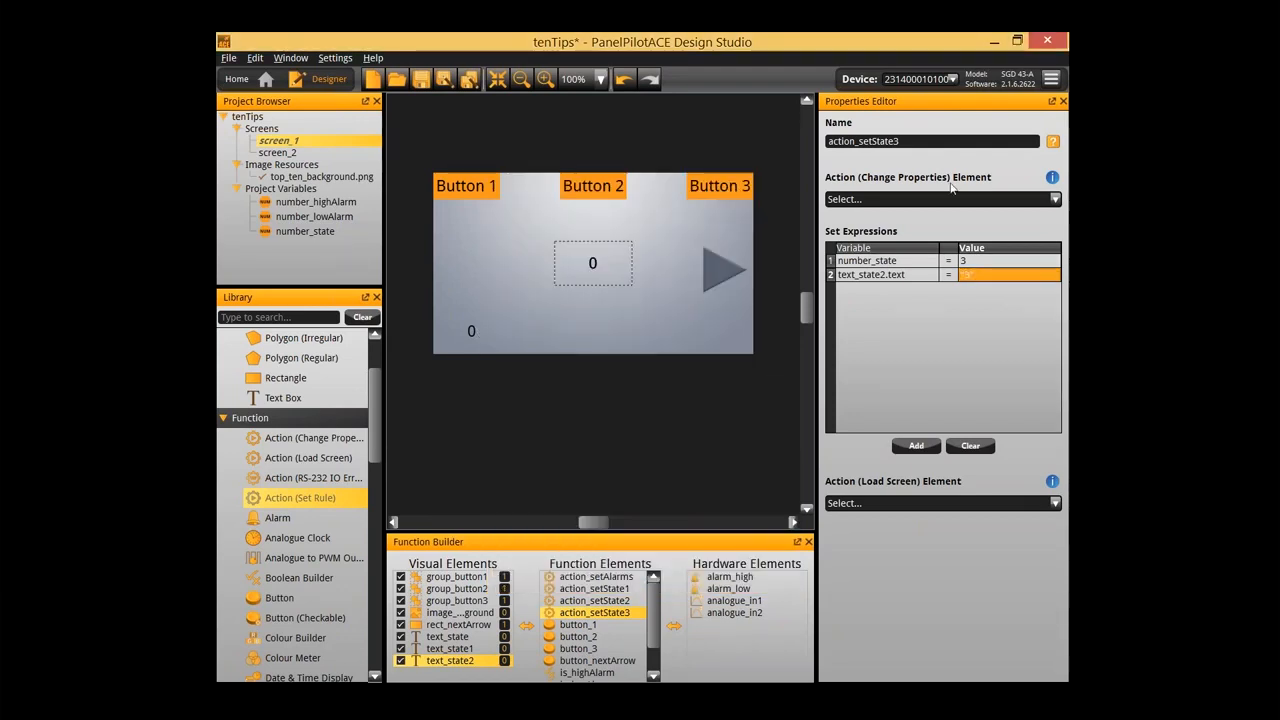
Make button_1 perform action_setState1 when it is clicked
scroll(594, 615, down, 1)
click(580, 612)
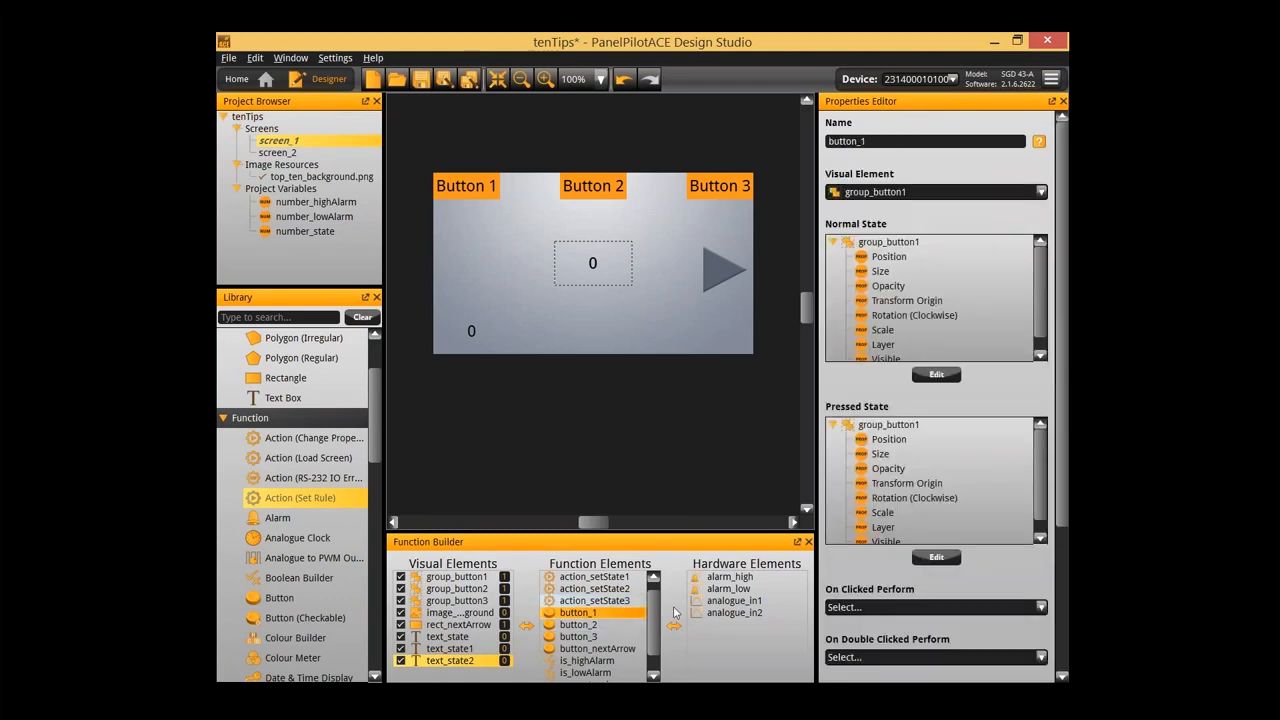
click(920, 610)
scroll(920, 630, up, 1)
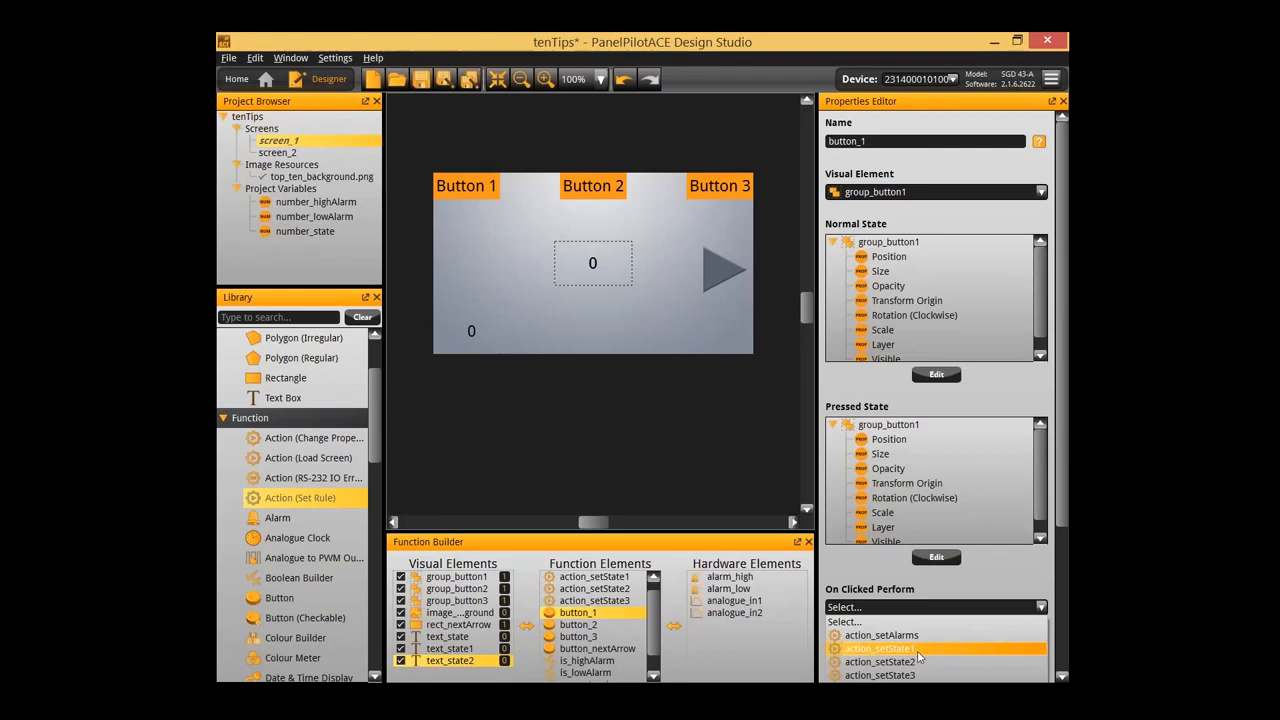
click(917, 650)
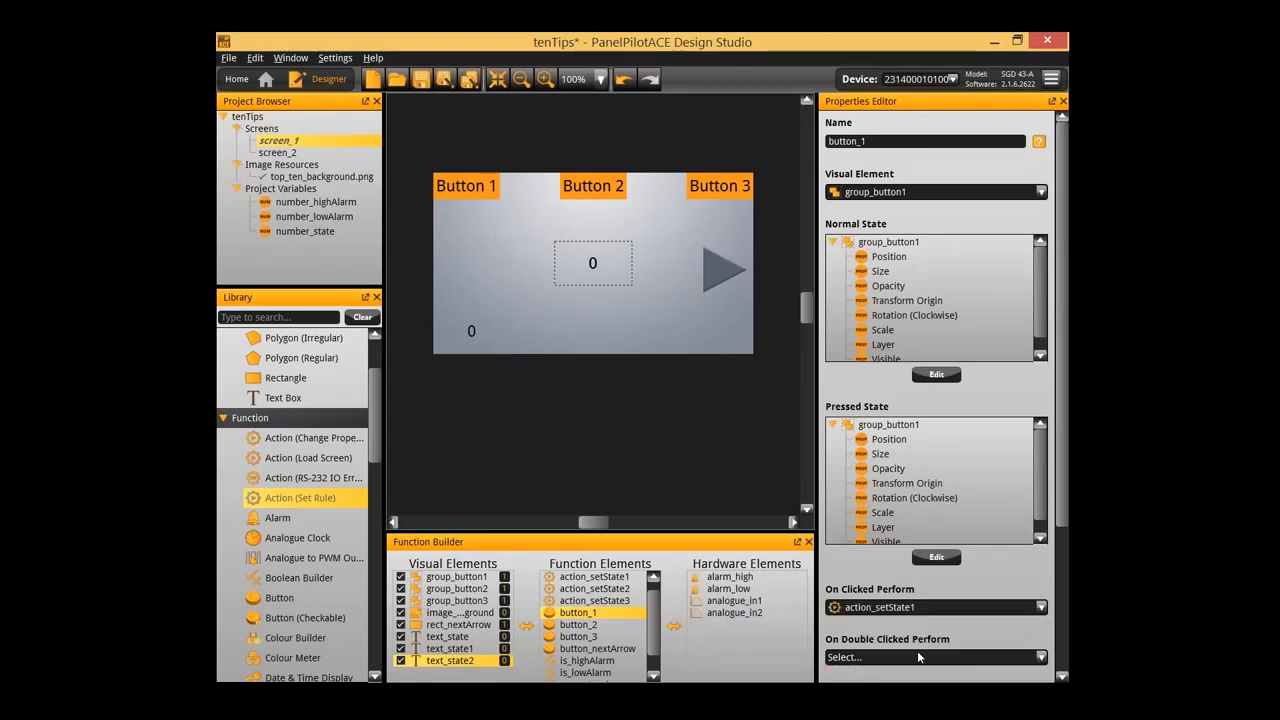
Check button_2's click action and make button_3 perform action_setState3 when it is clicked
click(577, 625)
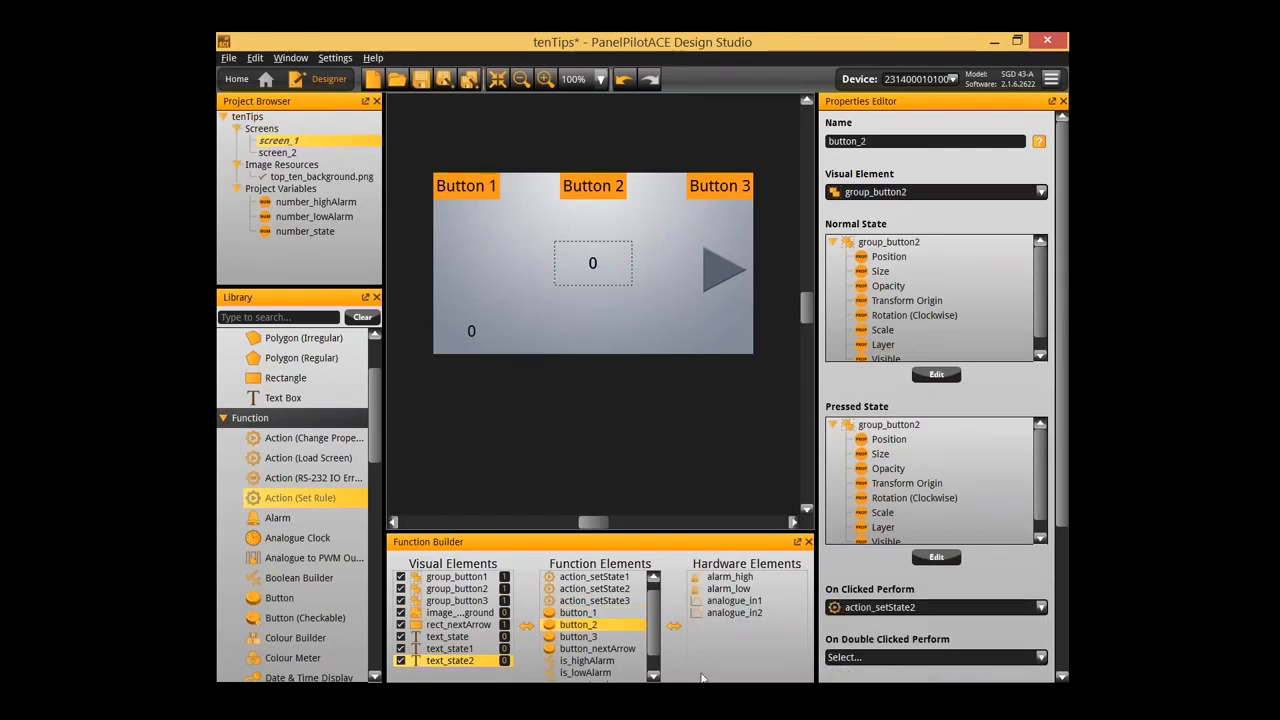
click(578, 636)
click(925, 607)
click(913, 676)
click(756, 485)
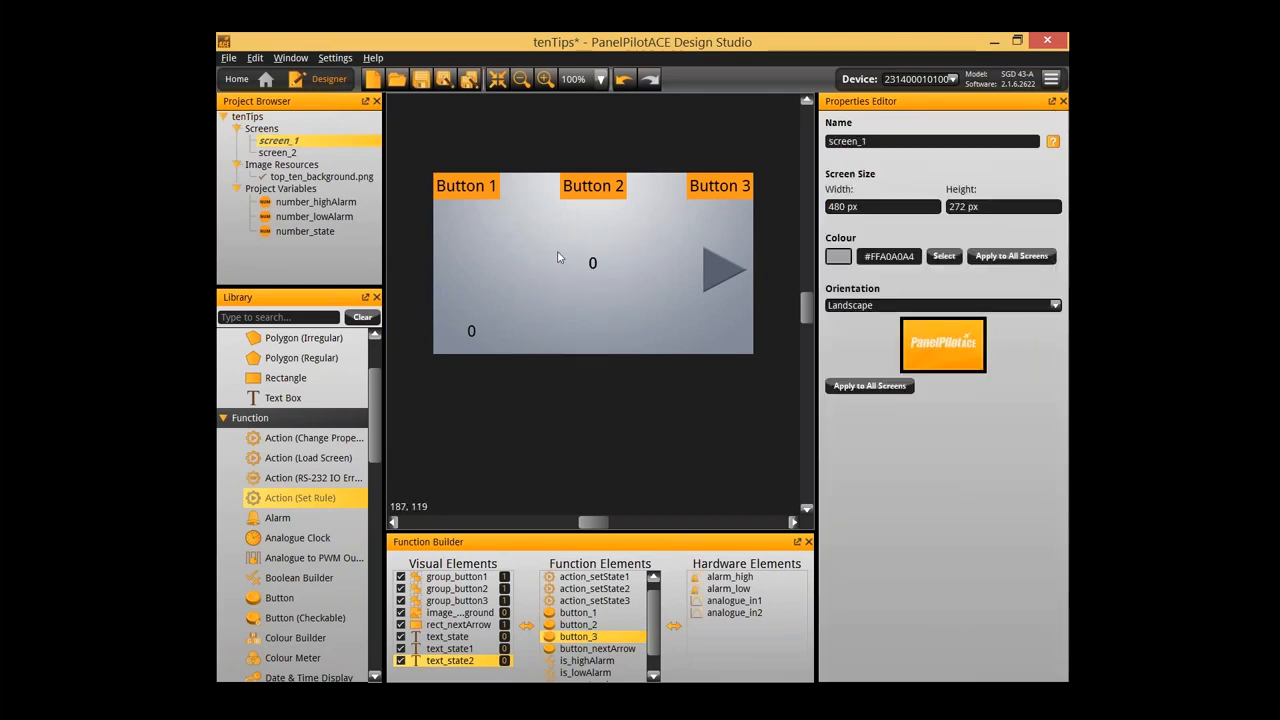
Delete the duplicate text boxes text_state1 and text_state2 from screen_1, keeping the background image in its original position
drag(563, 238, 584, 253)
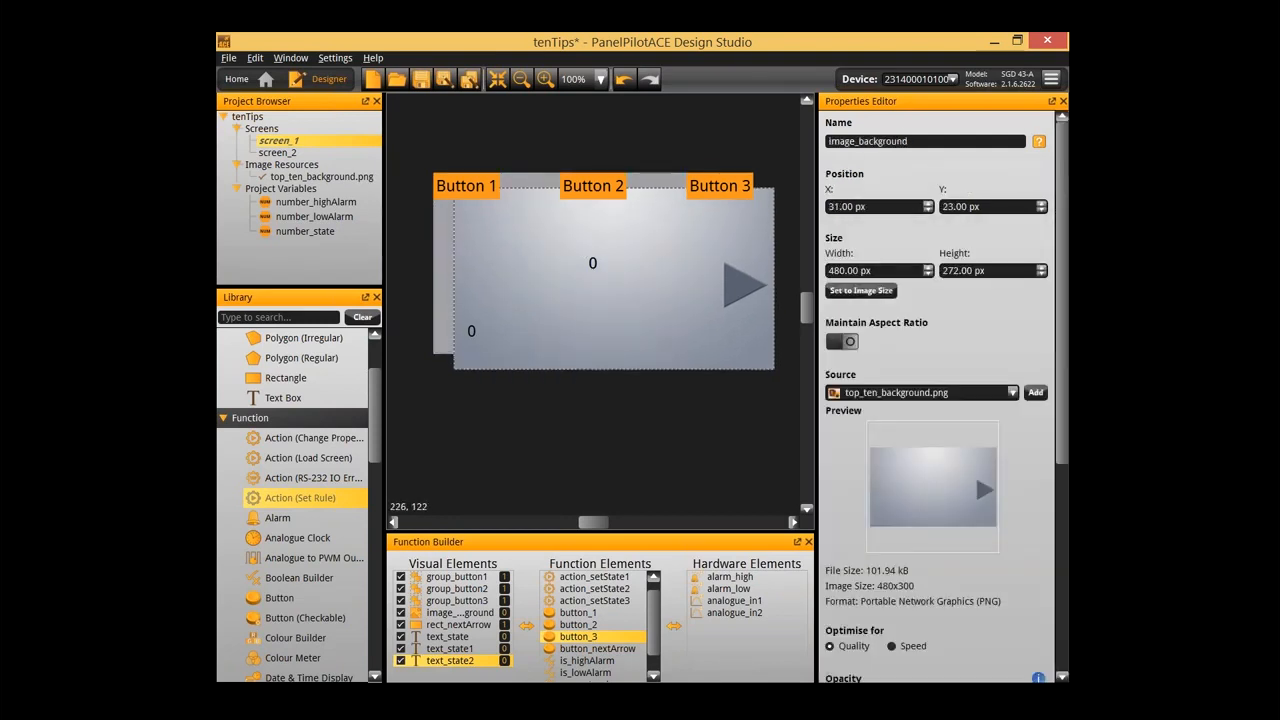
key(ctrl+z)
click(452, 660)
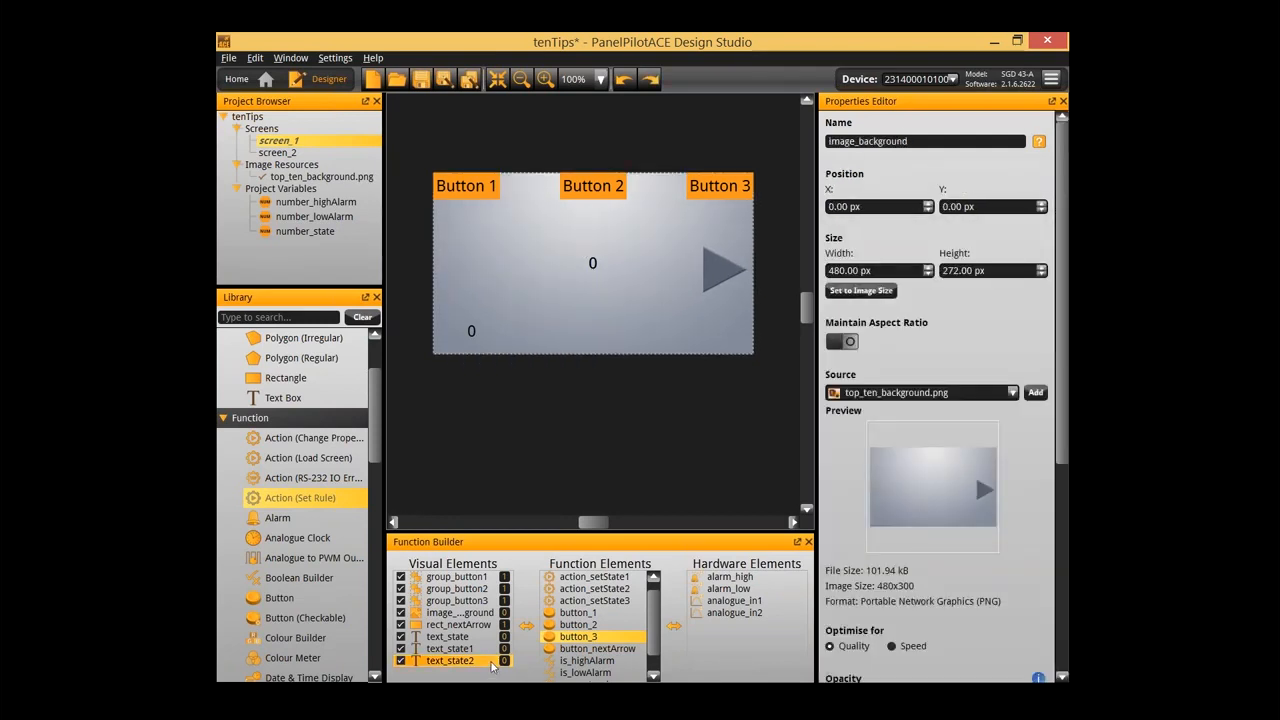
click(570, 637)
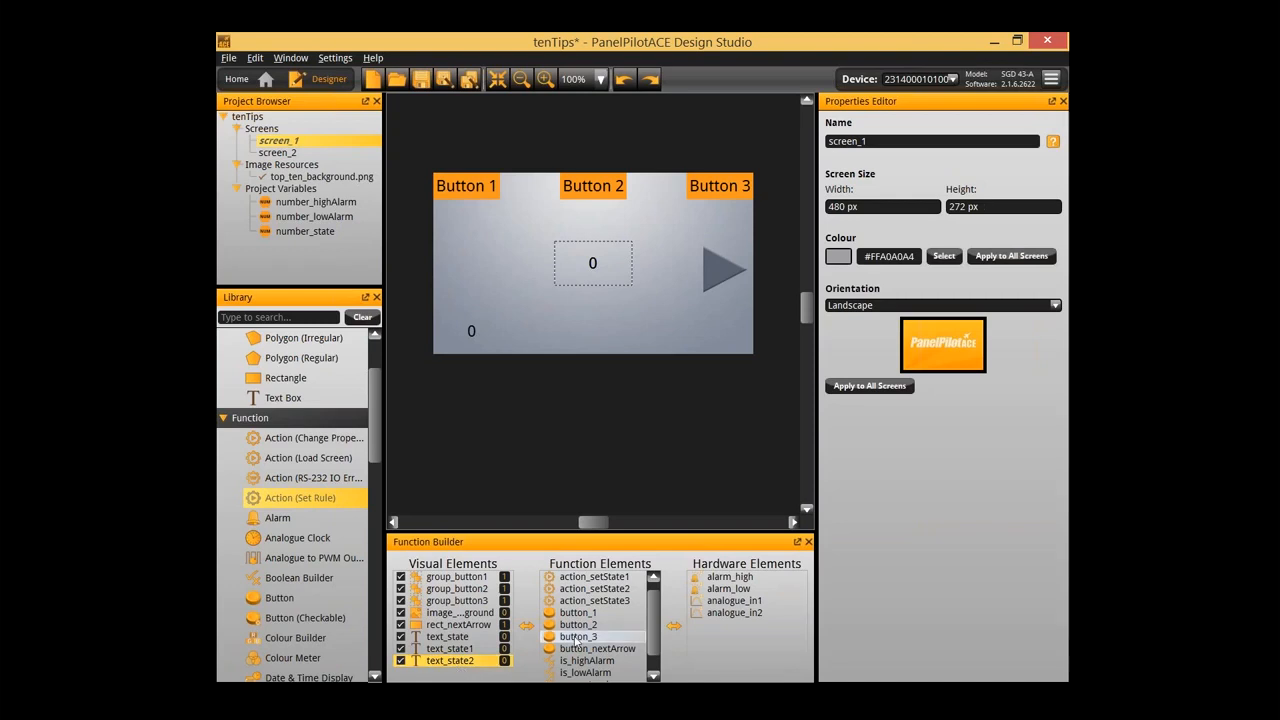
click(462, 660)
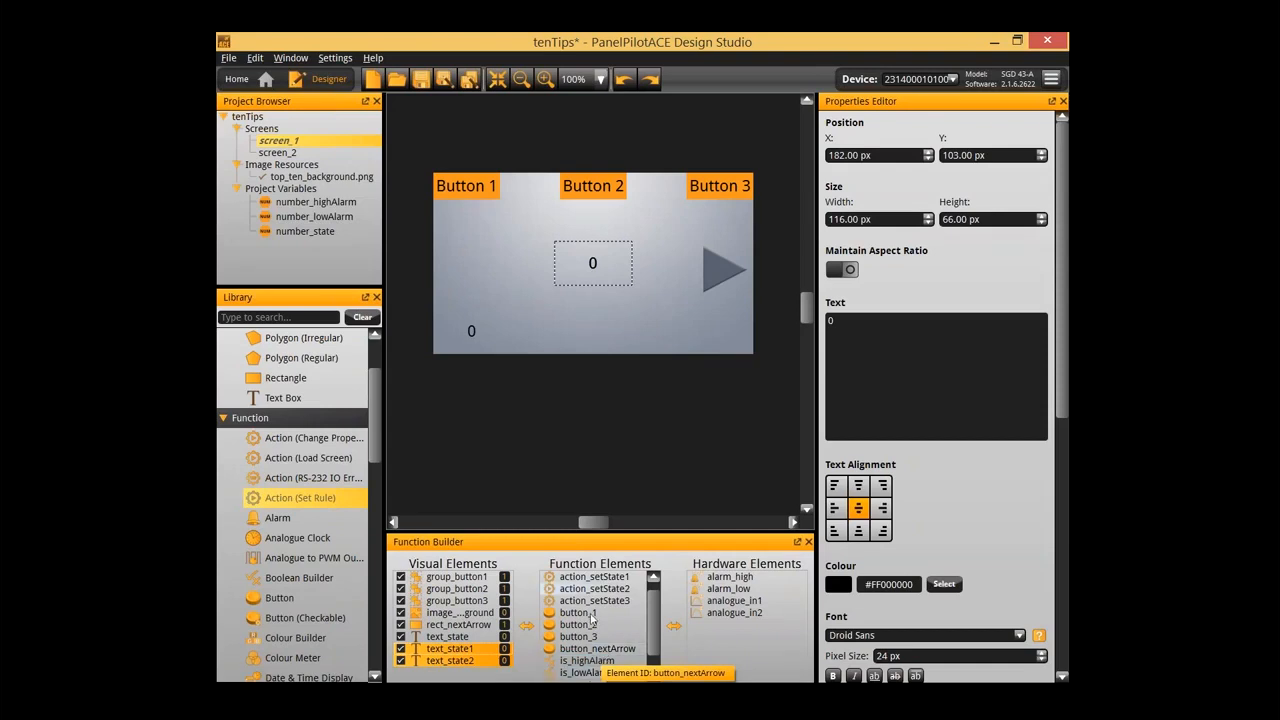
click(610, 614)
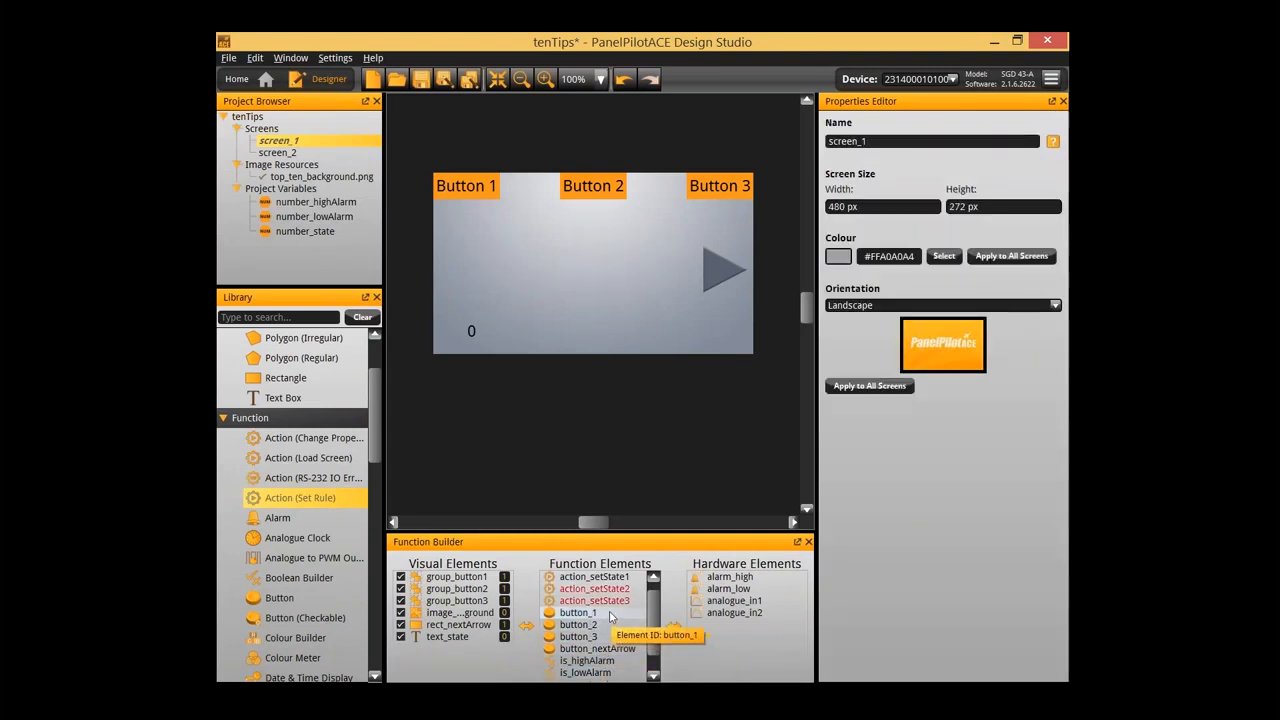
Point the unset variable in action_setState2's second expression to the Text property of text_state
click(605, 589)
double_click(903, 273)
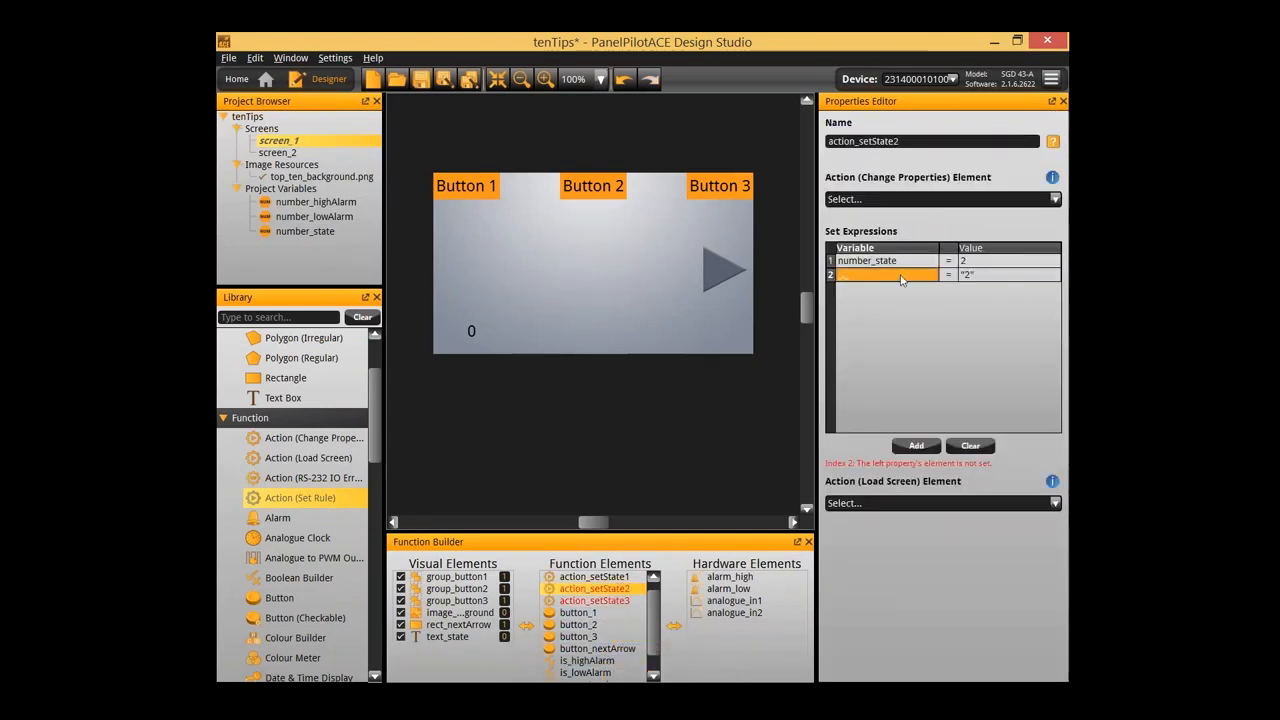
click(570, 336)
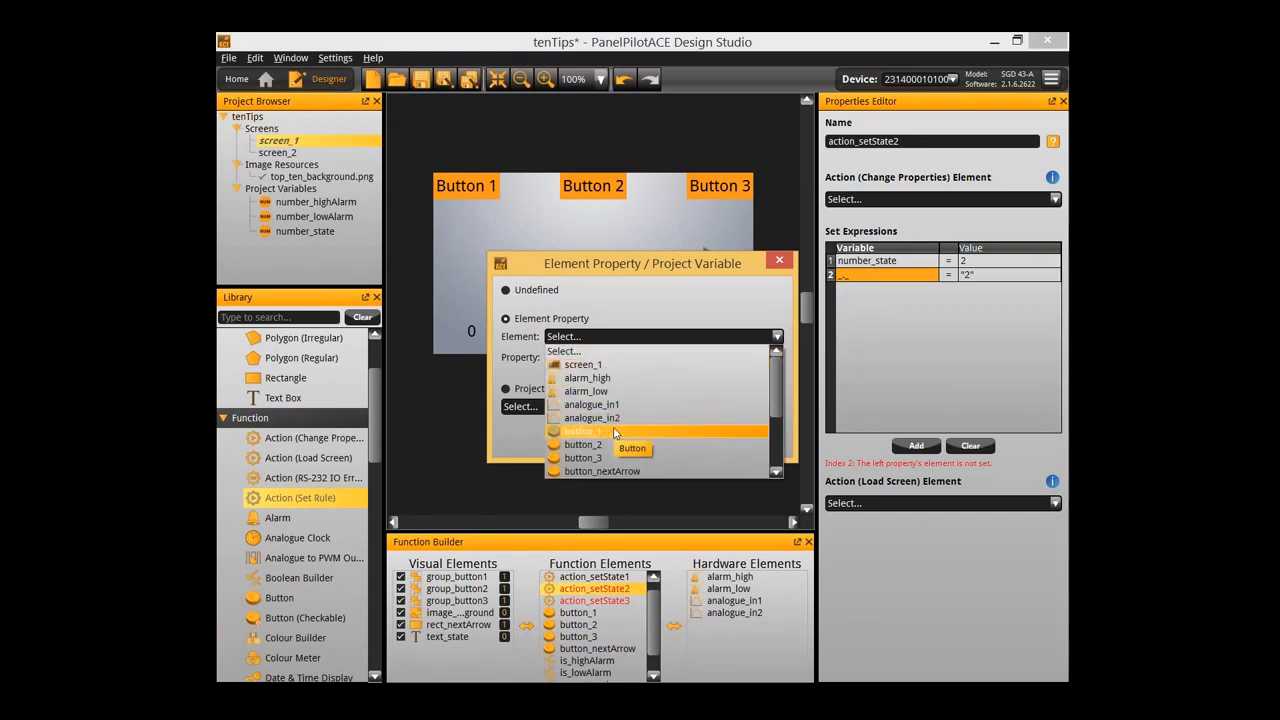
scroll(615, 435, down, 1)
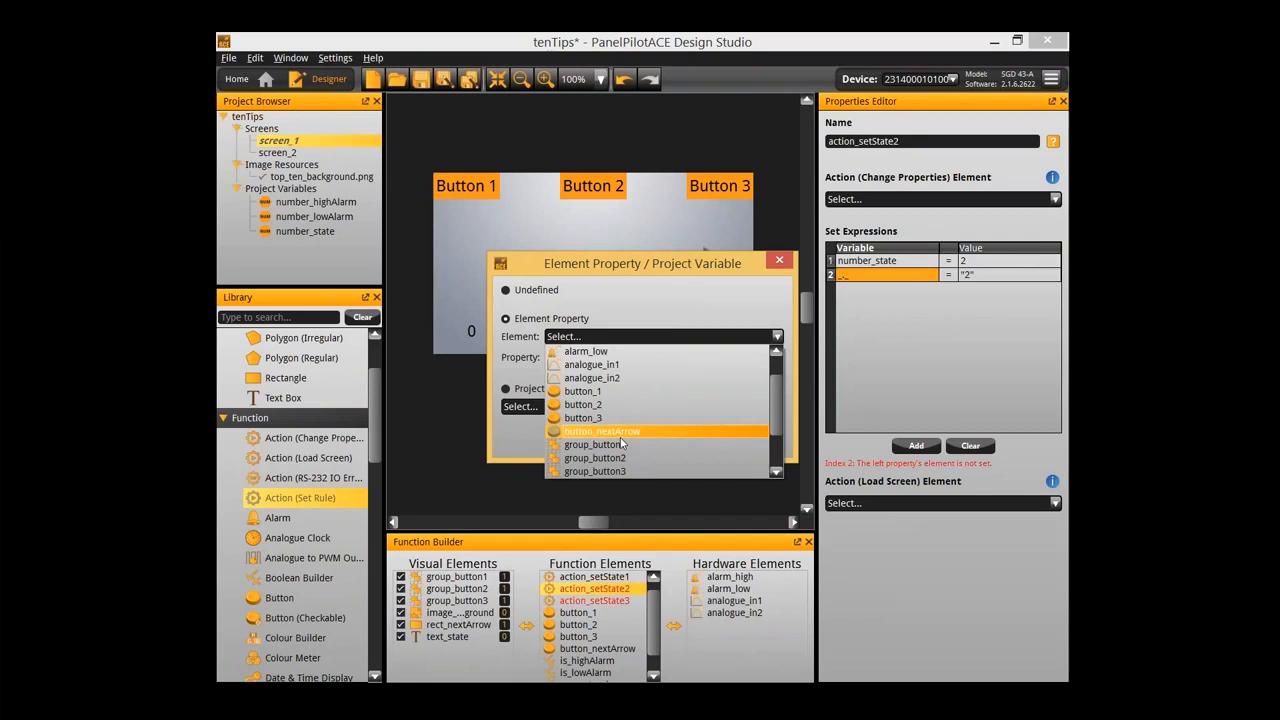
scroll(622, 443, down, 1)
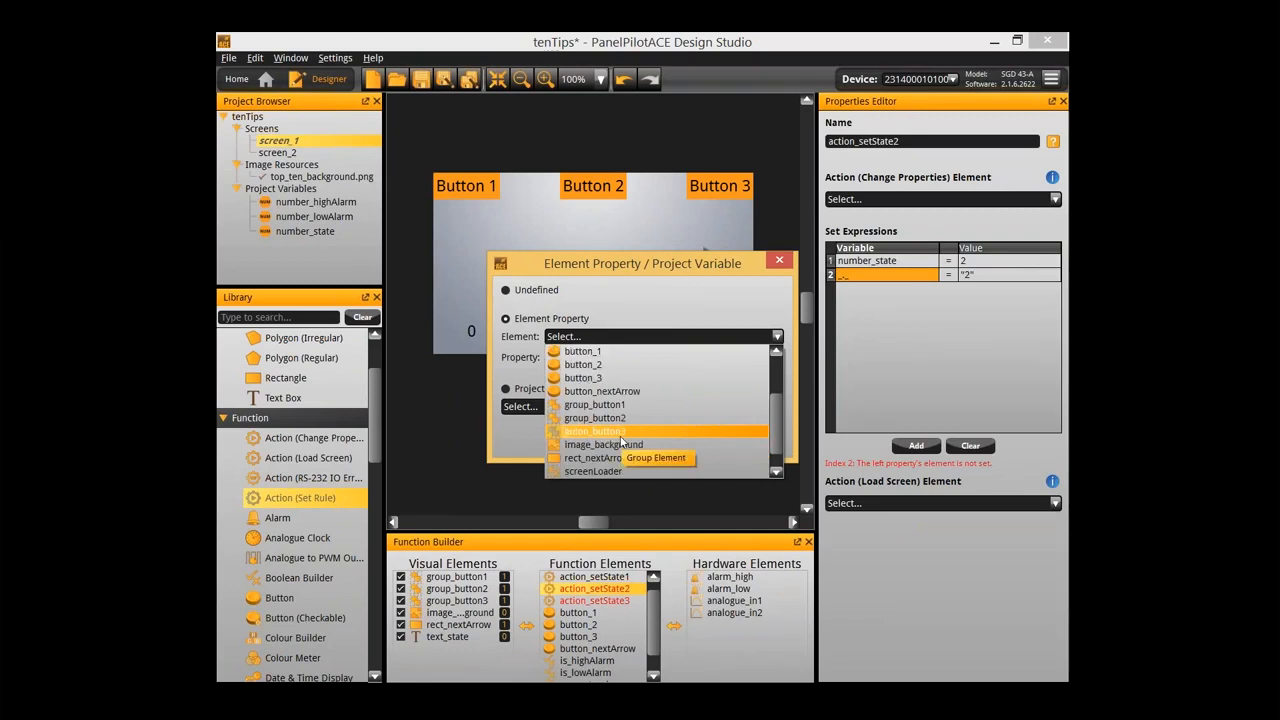
scroll(626, 400, up, 2)
scroll(626, 394, down, 2)
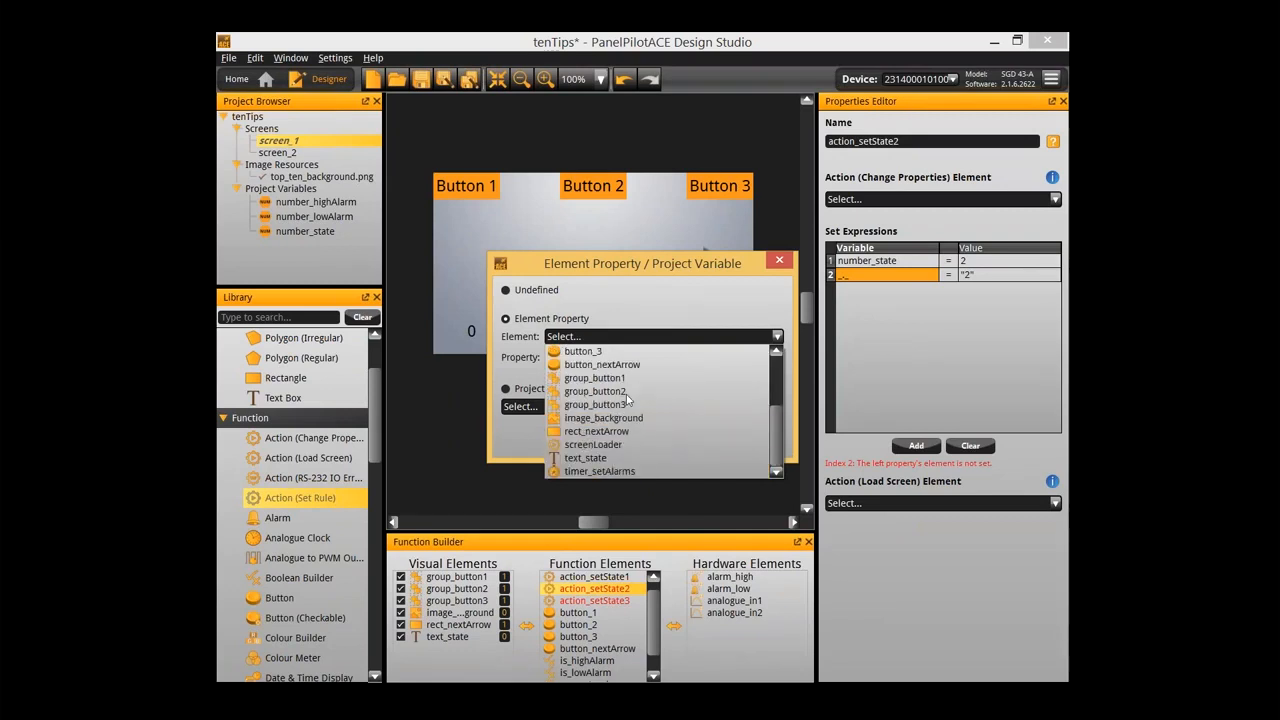
click(612, 460)
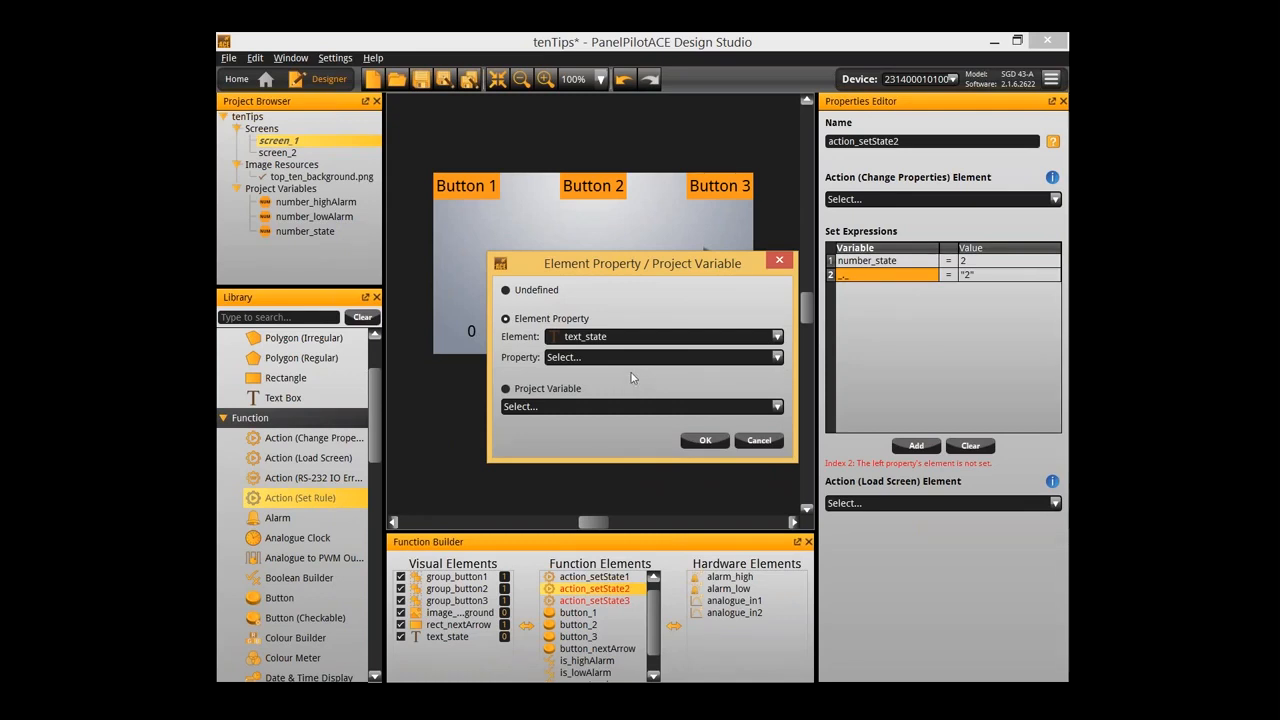
click(631, 363)
click(627, 371)
click(705, 440)
Point the unset variable in action_setState3's second expression to the Text property of text_state
click(594, 600)
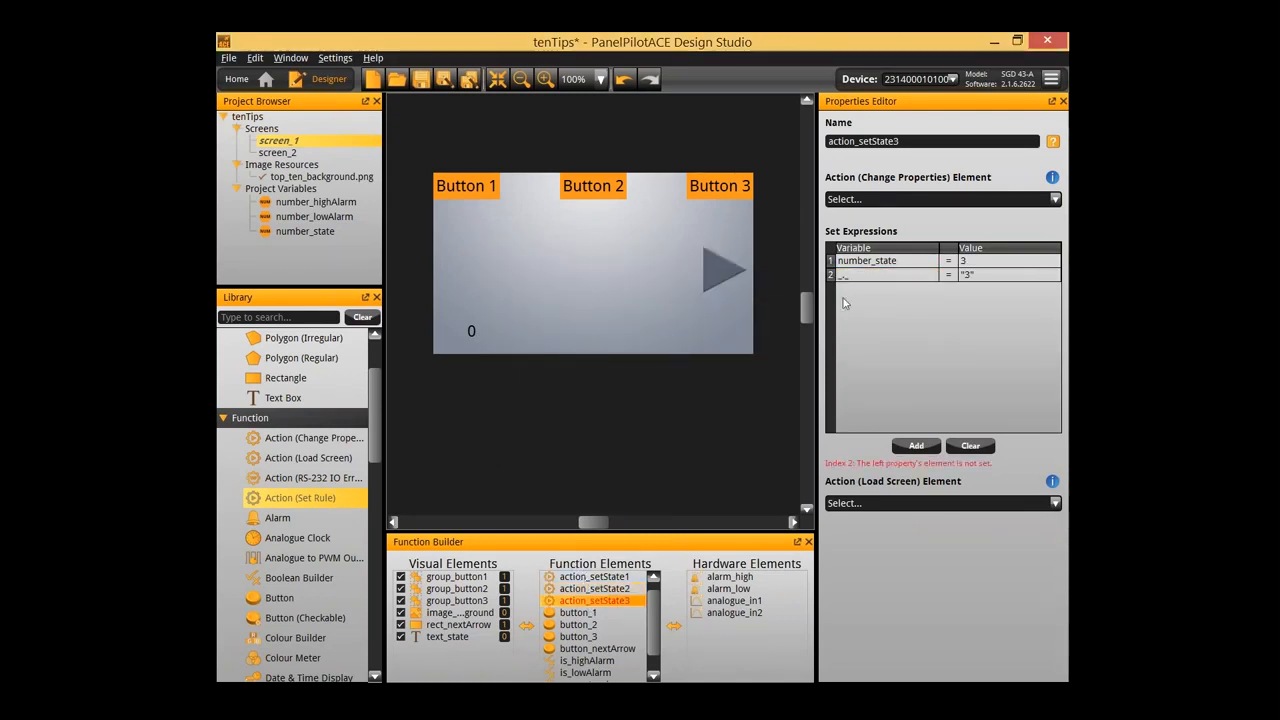
double_click(868, 278)
click(649, 330)
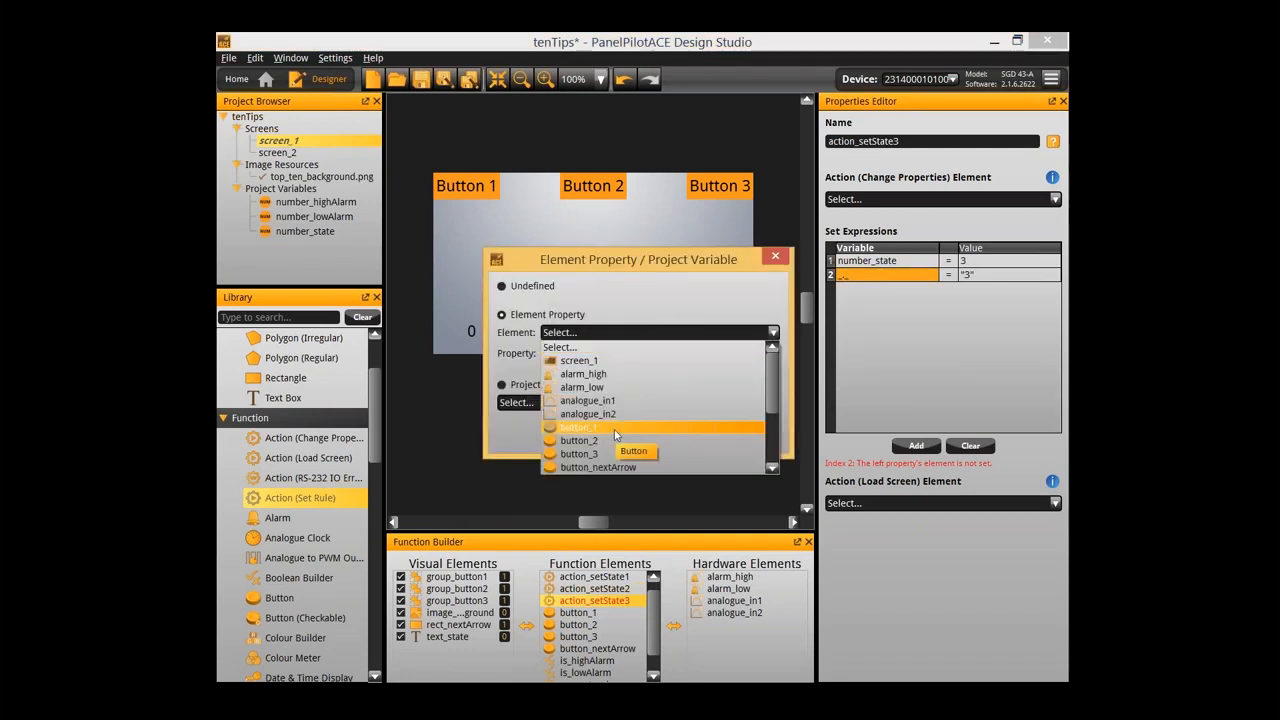
scroll(614, 429, down, 3)
click(615, 438)
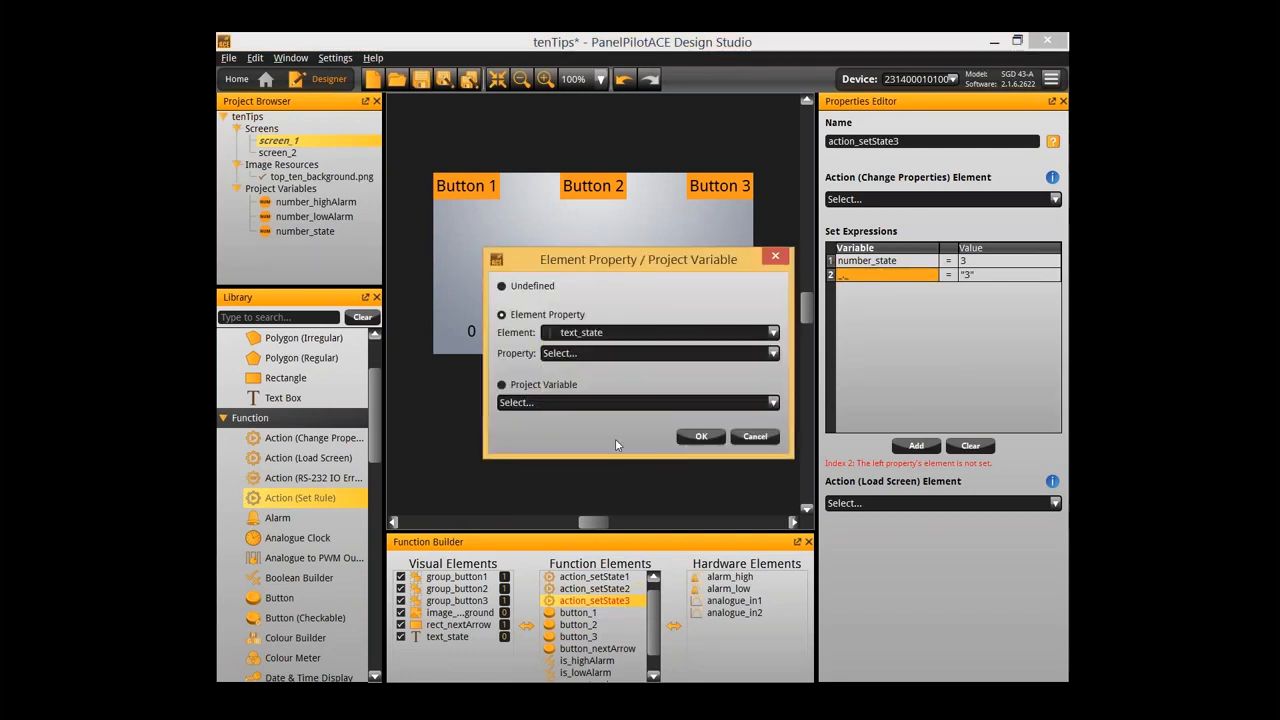
click(645, 353)
scroll(641, 393, down, 3)
click(644, 371)
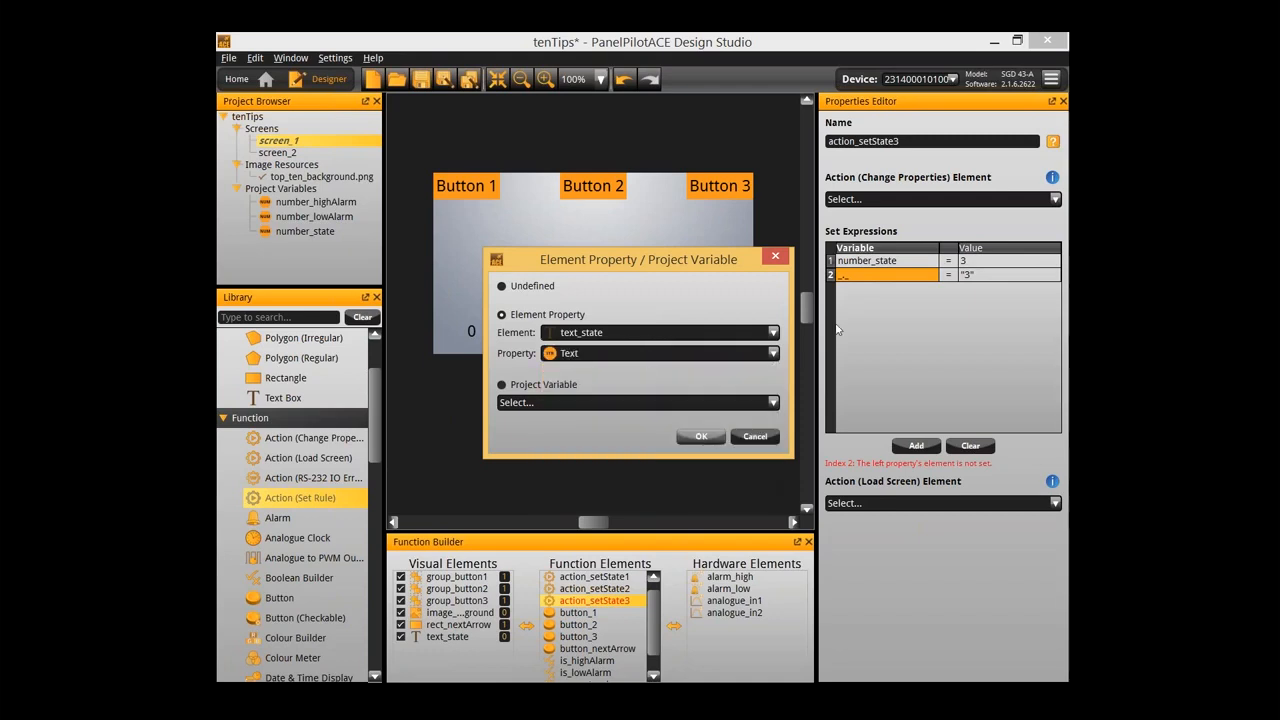
click(701, 436)
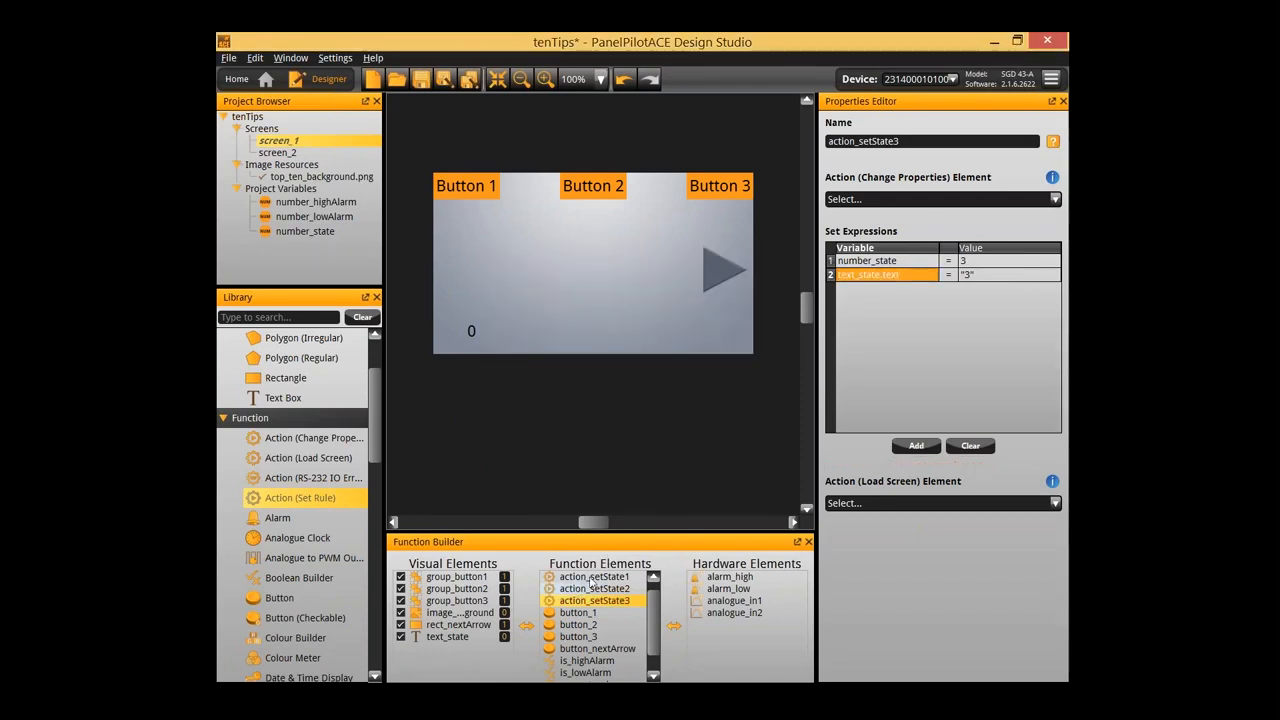
Set the layer of the text_state text box to 1
click(587, 465)
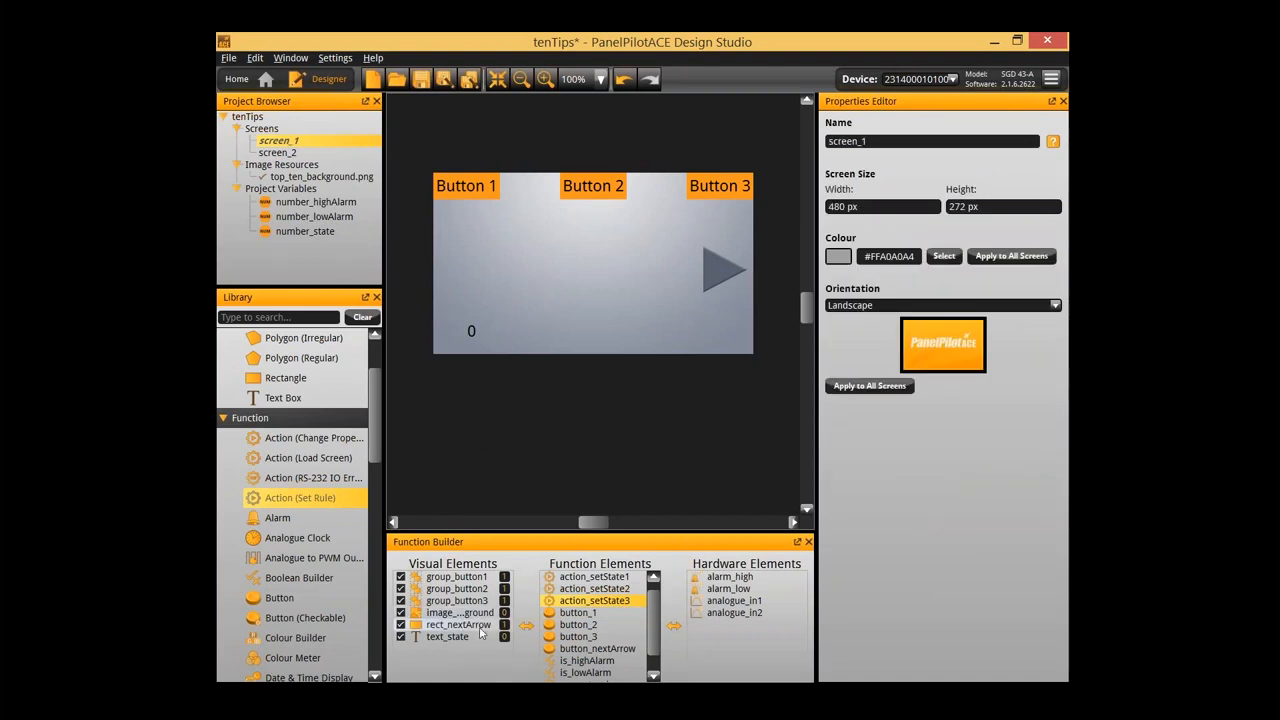
click(447, 637)
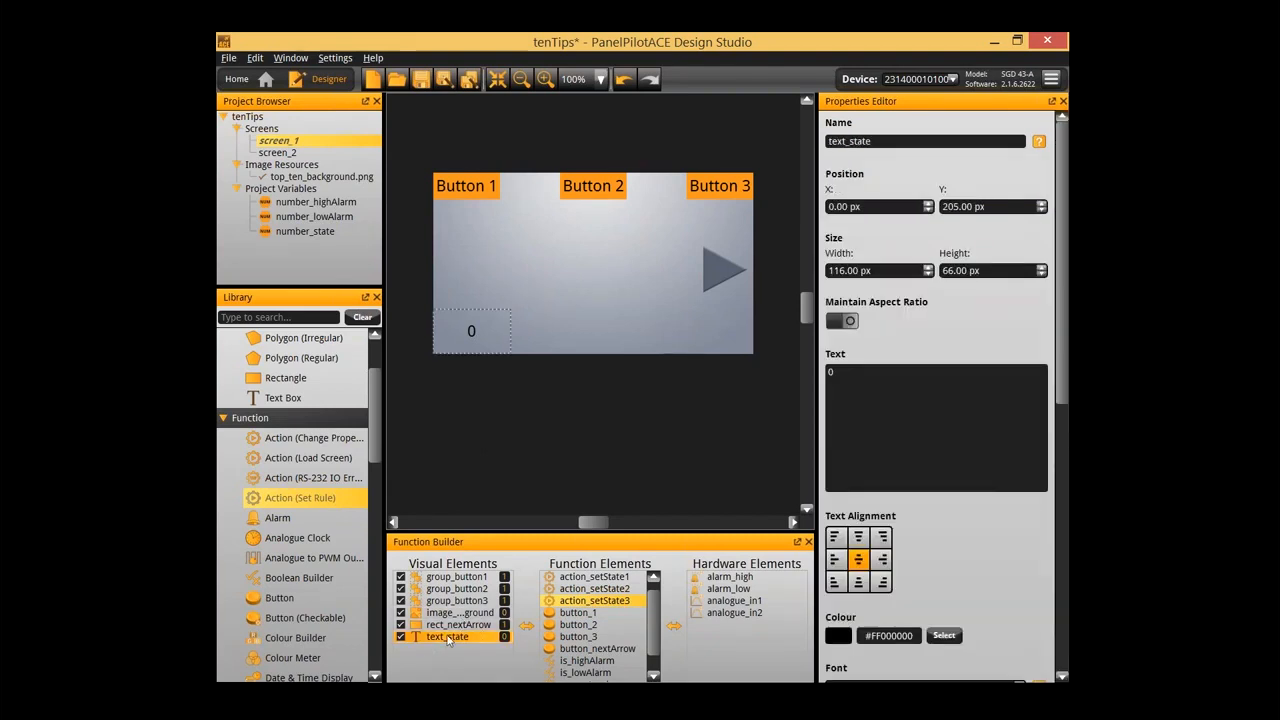
scroll(1037, 559, down, 2)
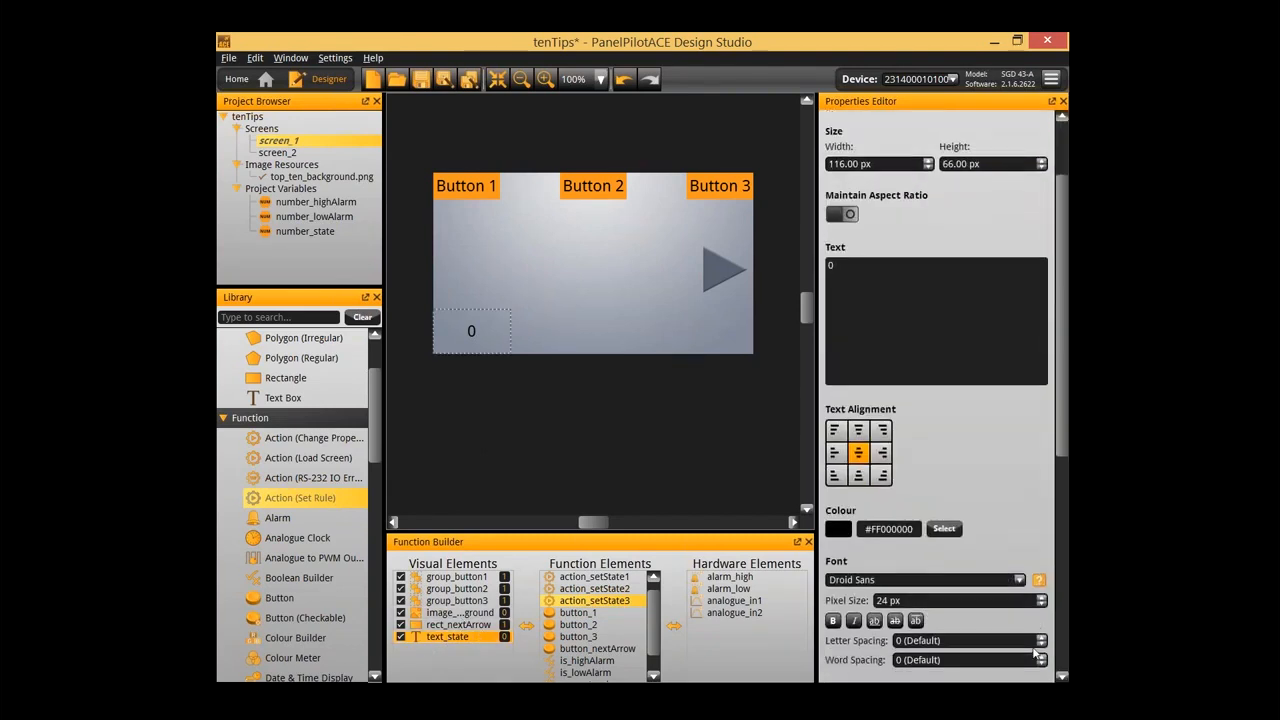
scroll(1036, 654, down, 8)
drag(938, 601, 946, 601)
click(704, 453)
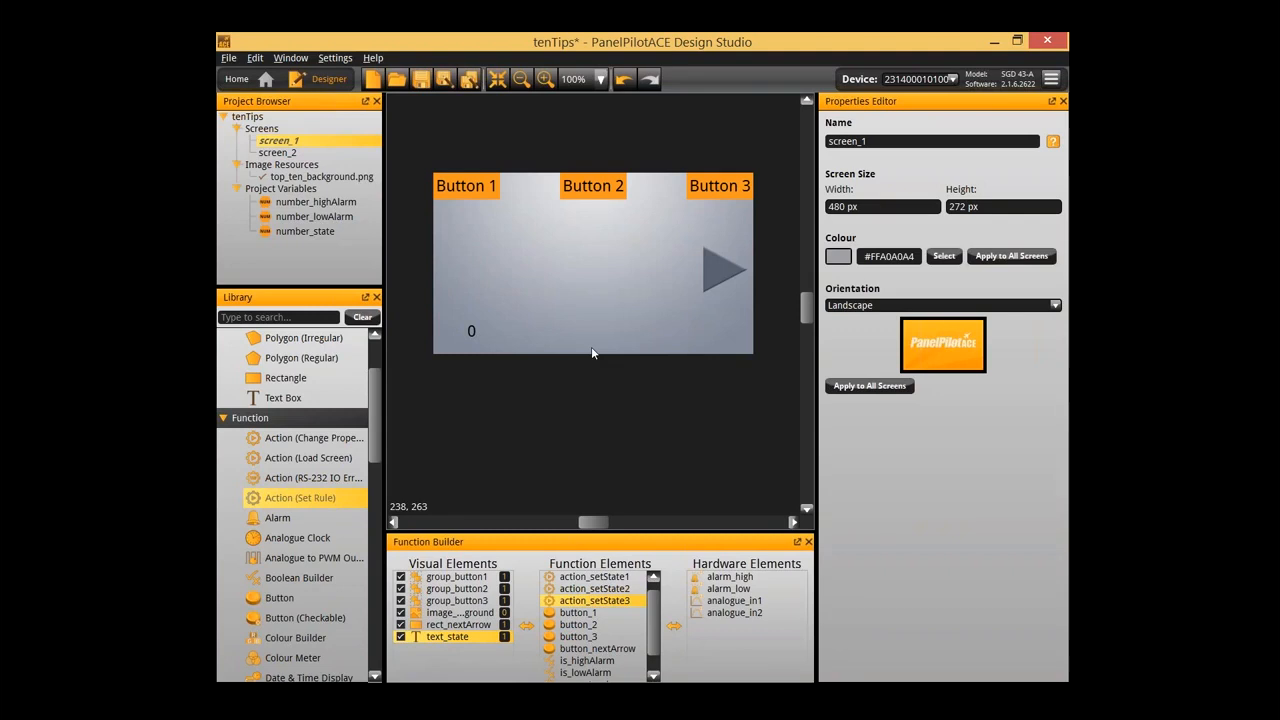
Run the project in the emulator and test Button 1, Button 2 and Button 3
key(F5)
click(510, 270)
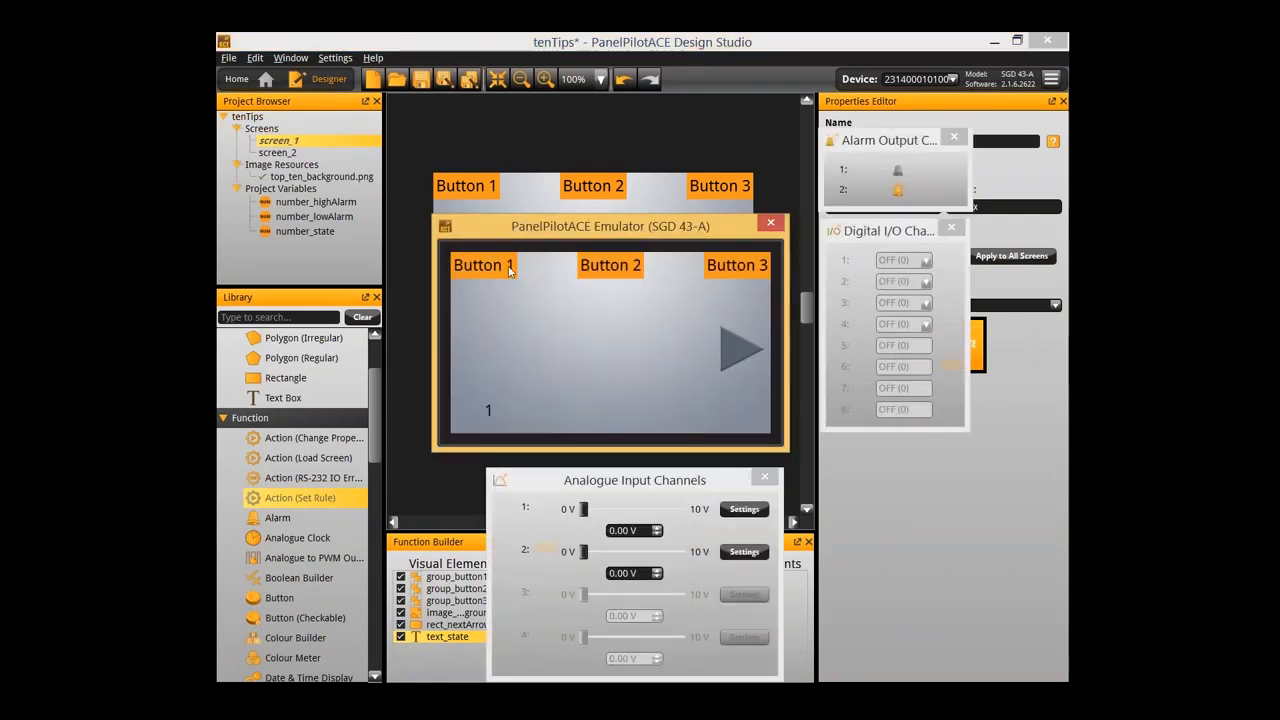
click(620, 264)
click(726, 265)
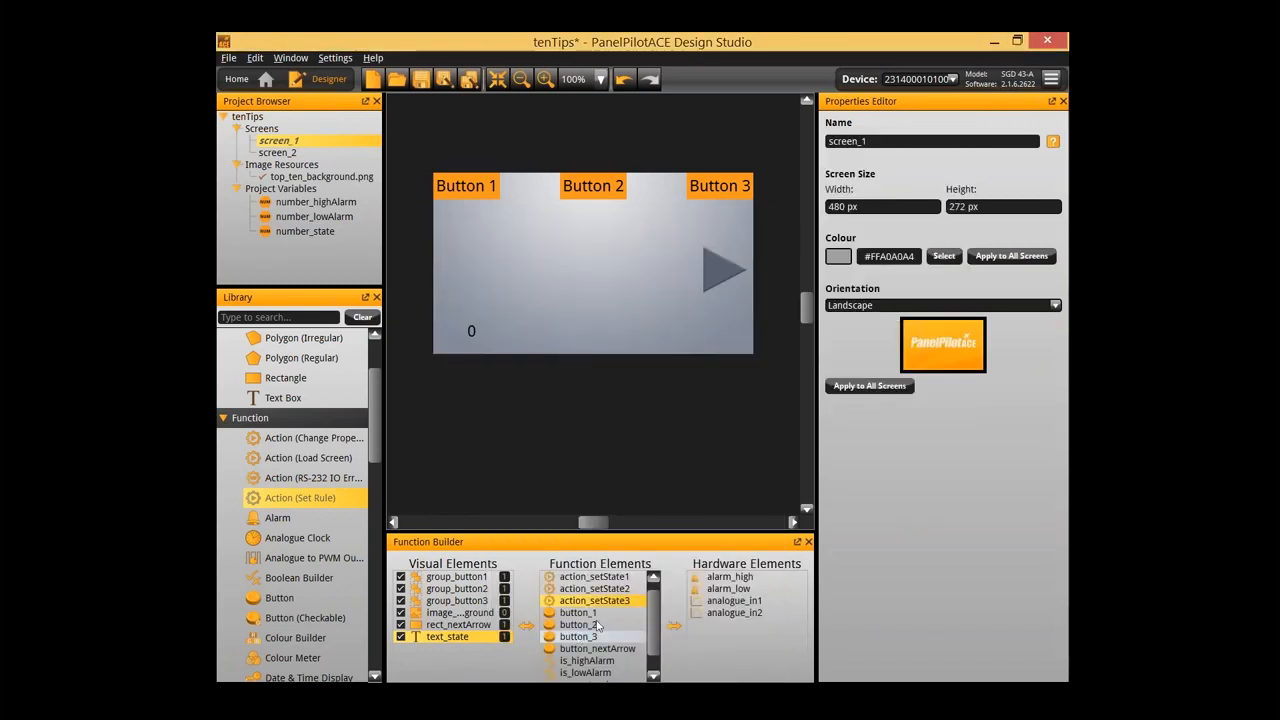
Rename the group showing Button 2 as group_button_2 and the group showing Button 3 as group_button_3
click(597, 627)
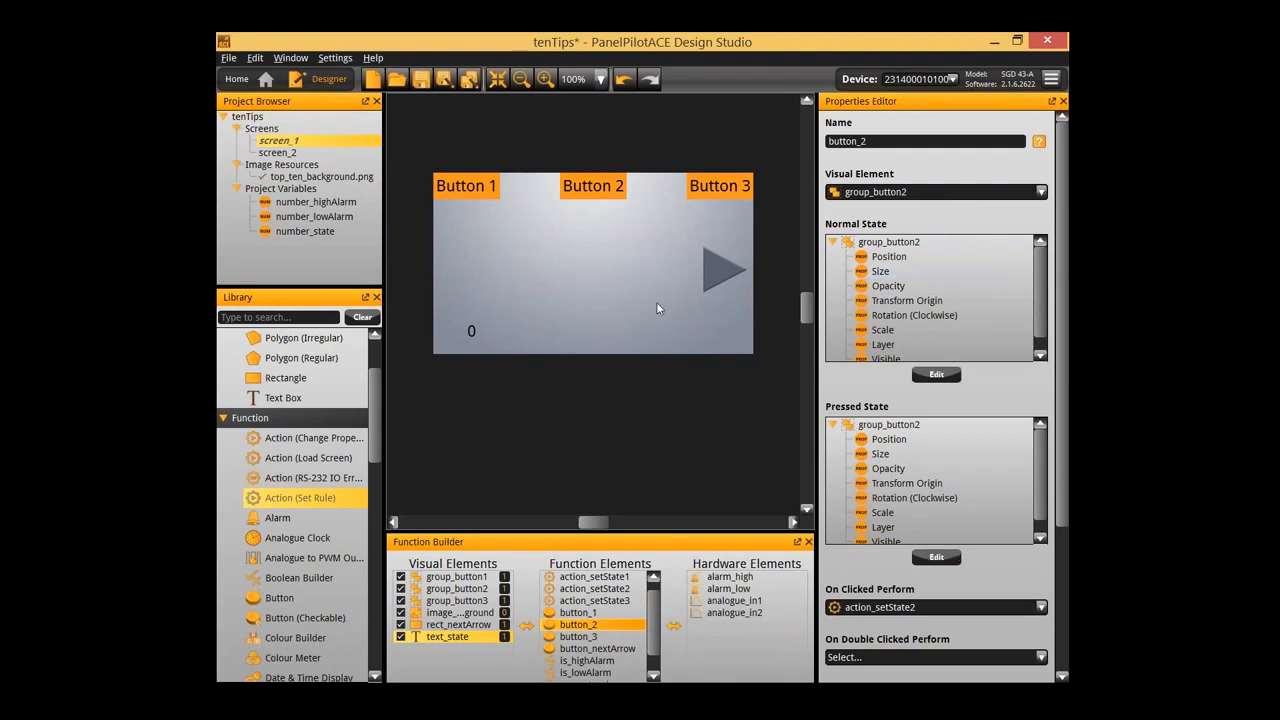
click(593, 186)
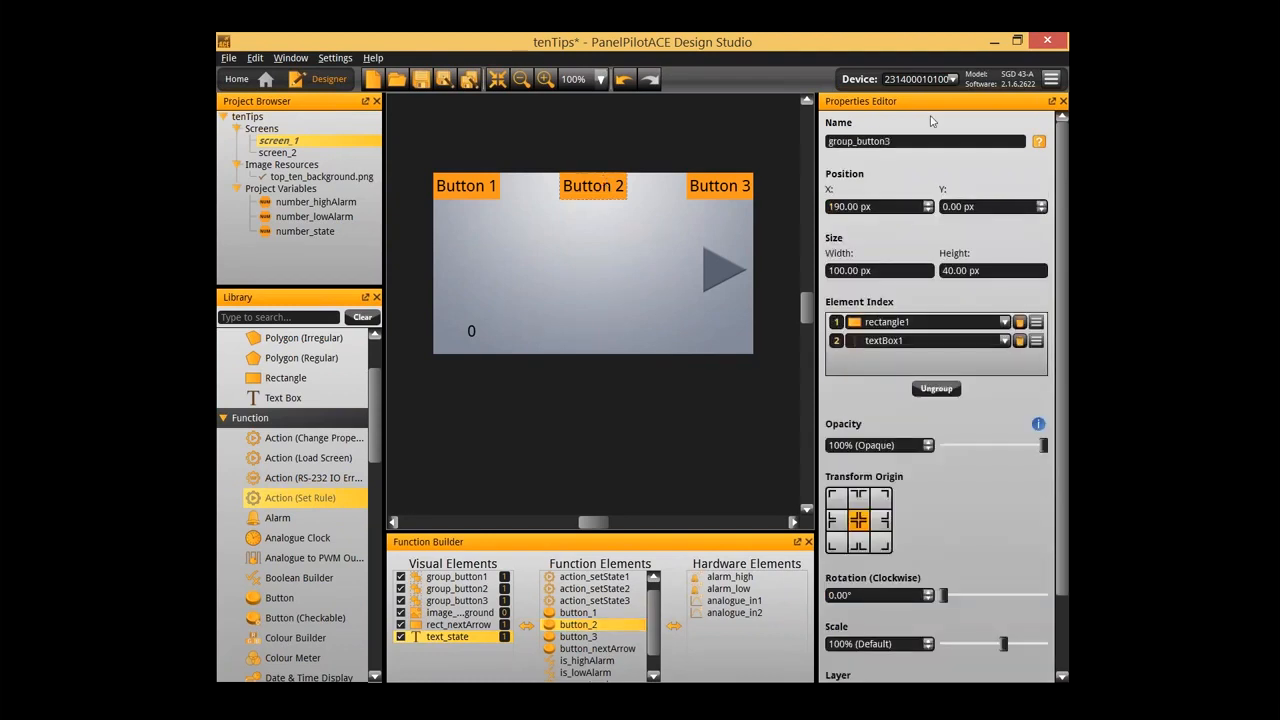
click(932, 140)
text(_32)
click(720, 186)
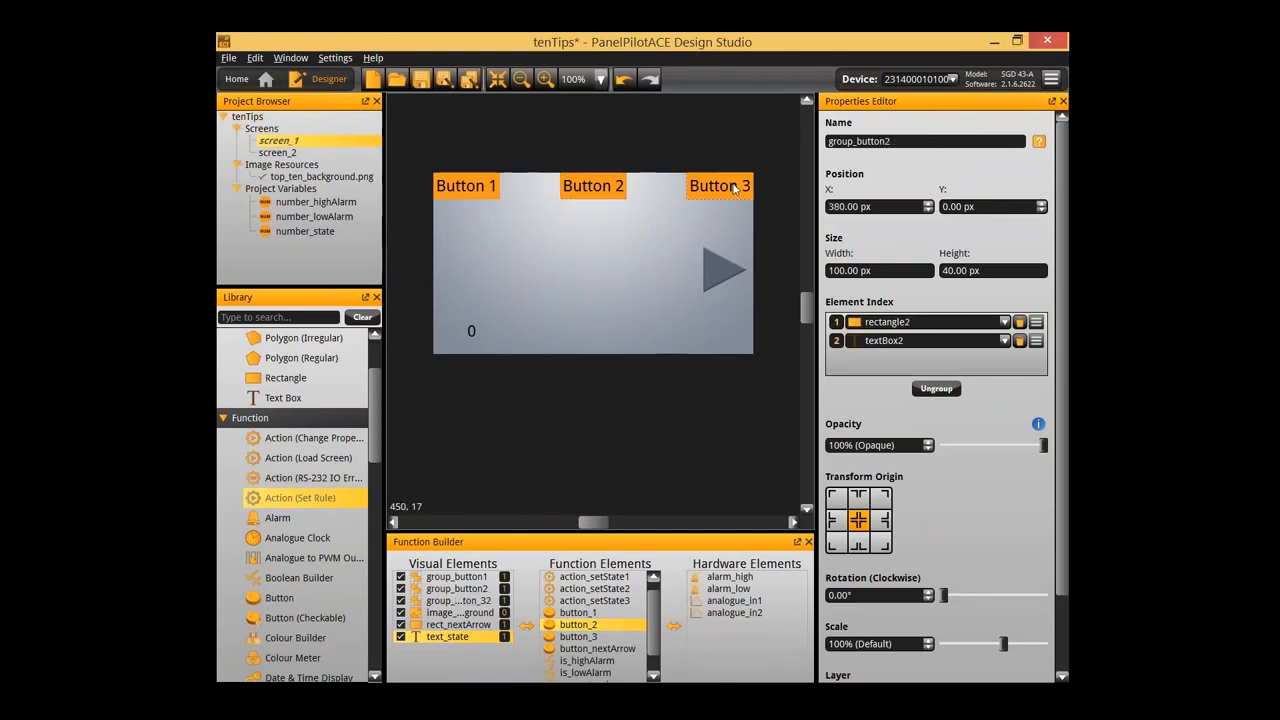
key(BackSpace)
text(_)
click(626, 193)
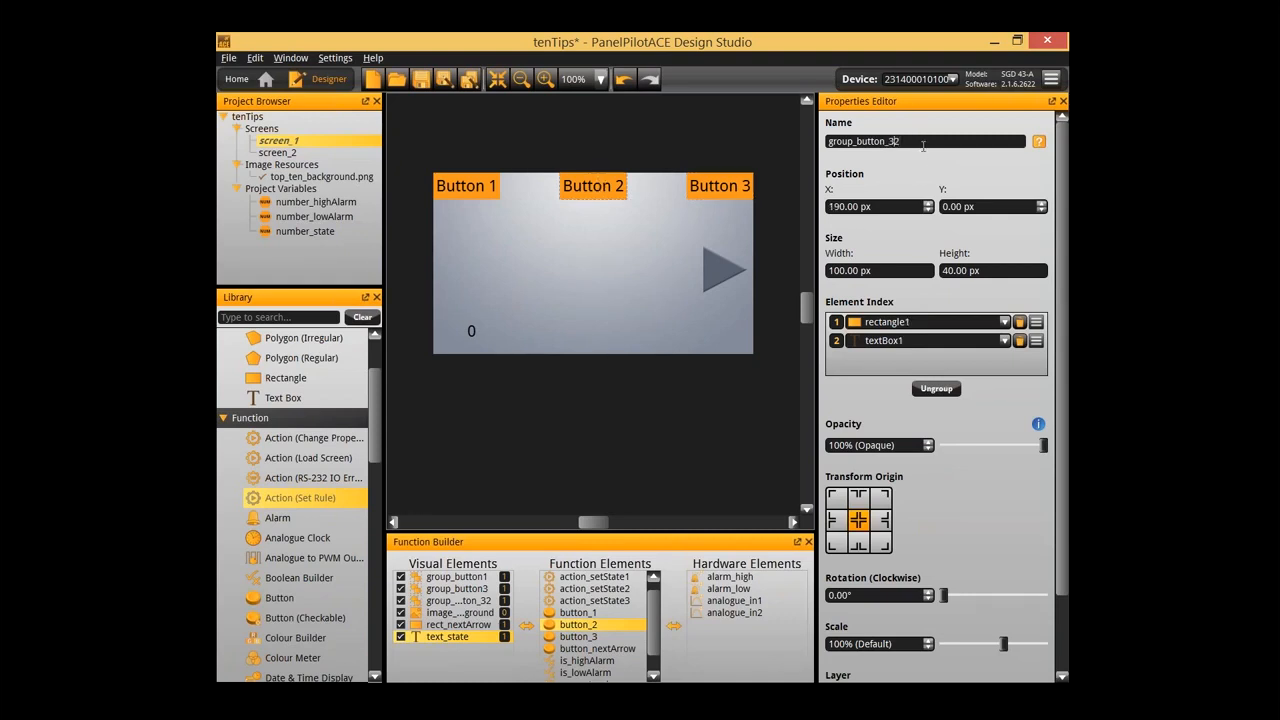
key(Return)
click(745, 192)
click(742, 140)
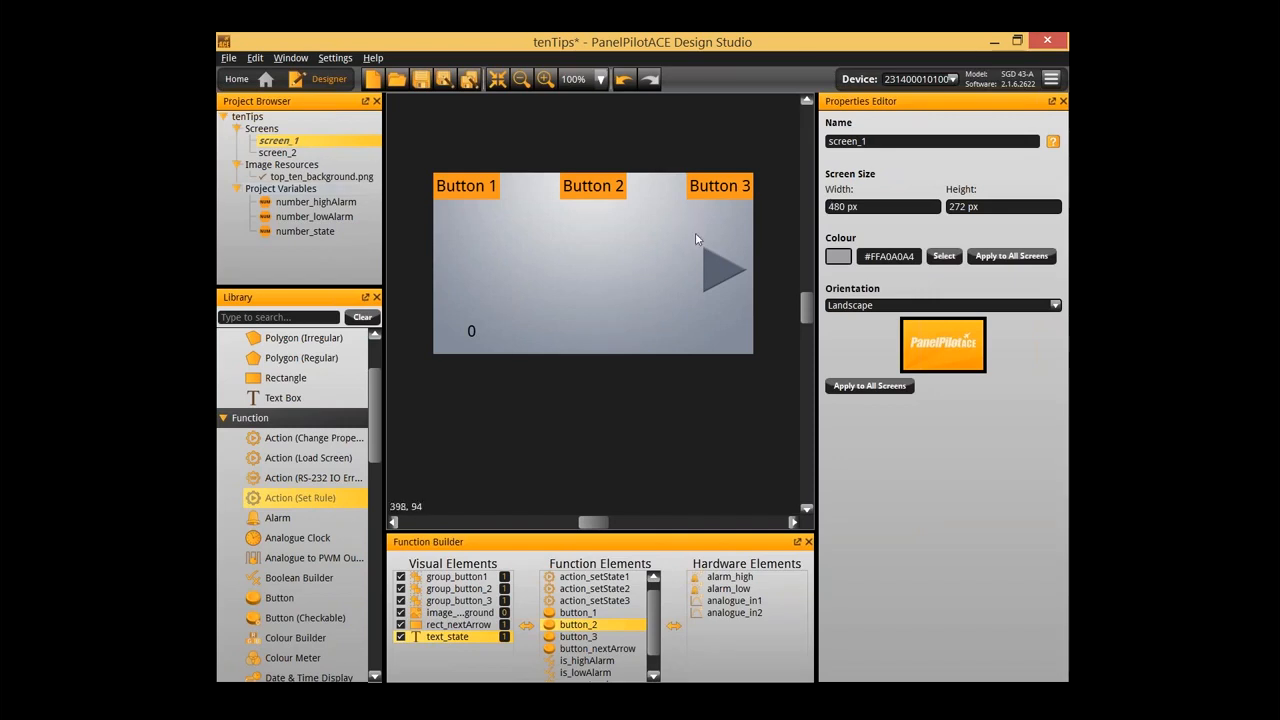
Set the visual element of button_2 to group_button_2 and of button_3 to group_button_3
click(620, 624)
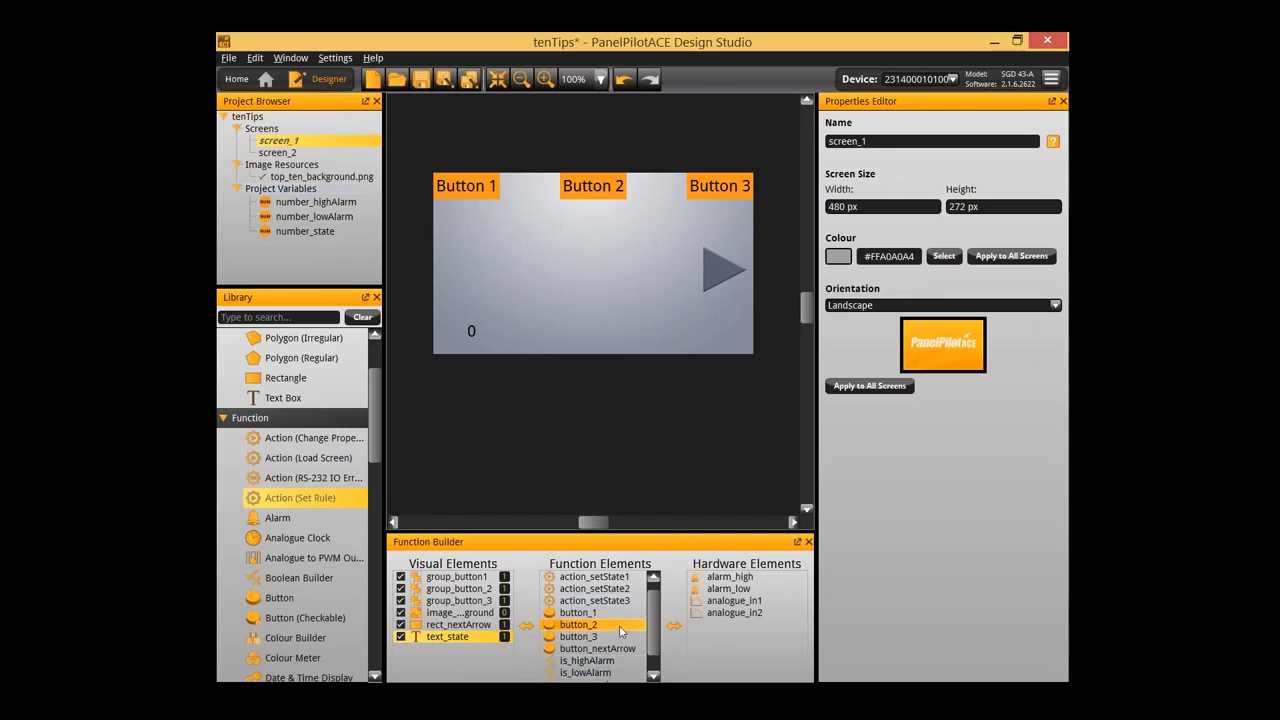
click(876, 191)
click(880, 229)
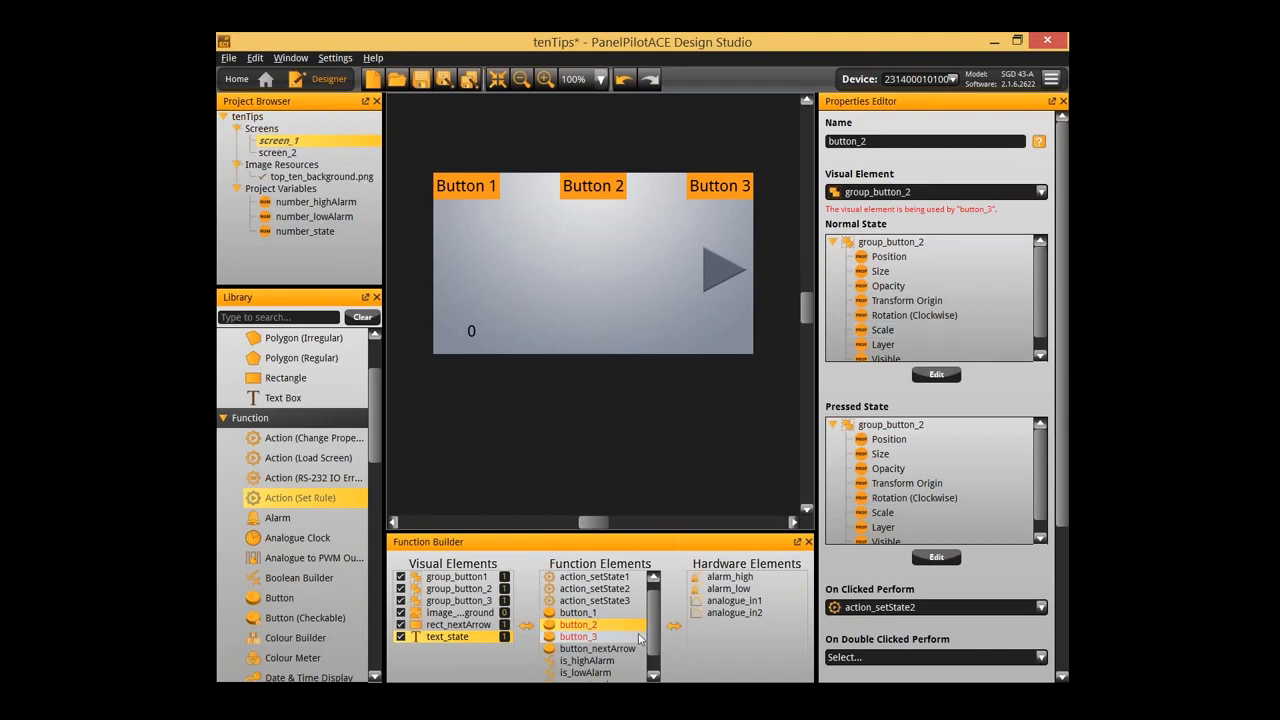
click(578, 636)
click(878, 191)
click(878, 261)
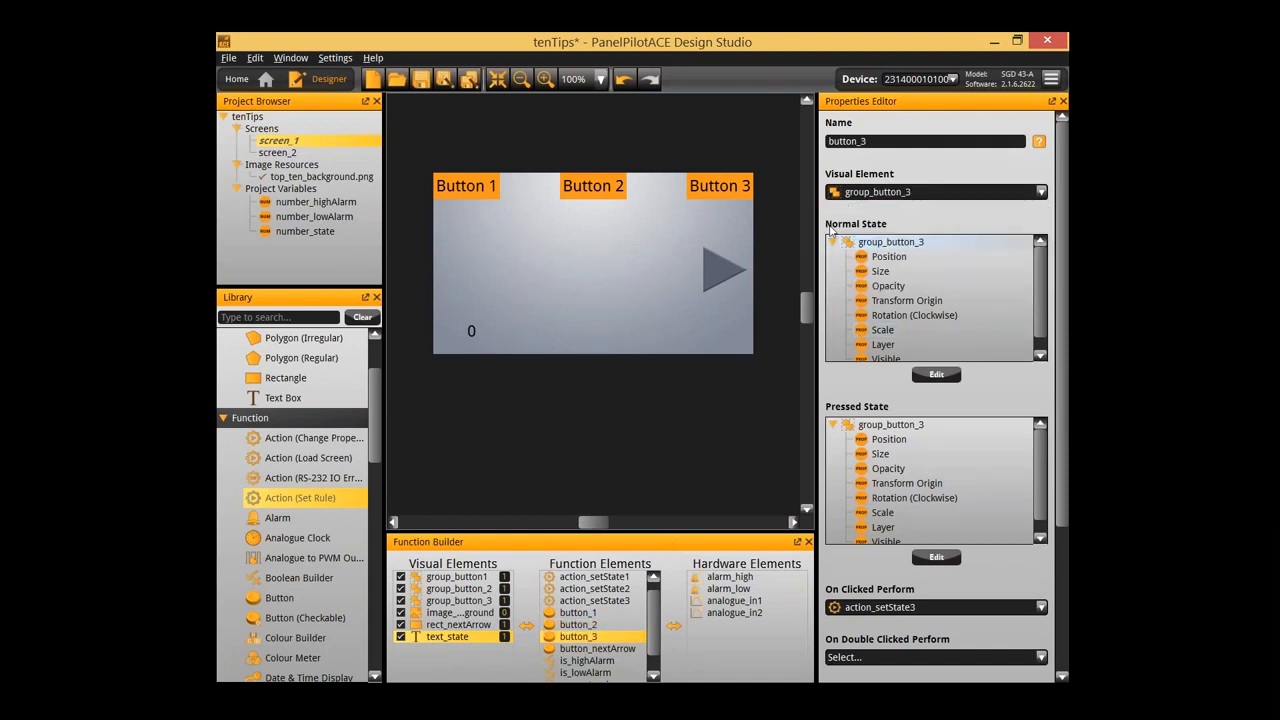
Save the project and run it in the emulator, testing Button 1, Button 2, Button 3 and the next arrow
click(727, 137)
key(ctrl+s)
key(F5)
click(494, 274)
click(612, 270)
click(750, 265)
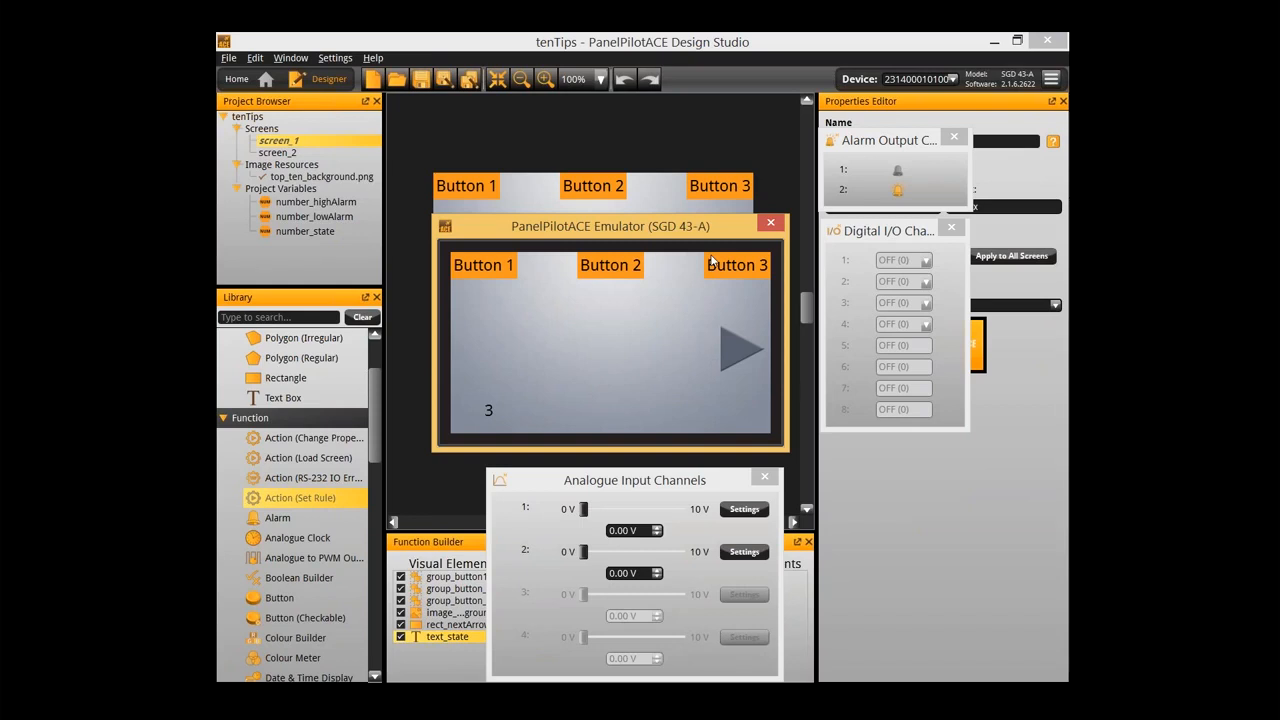
click(738, 353)
click(770, 223)
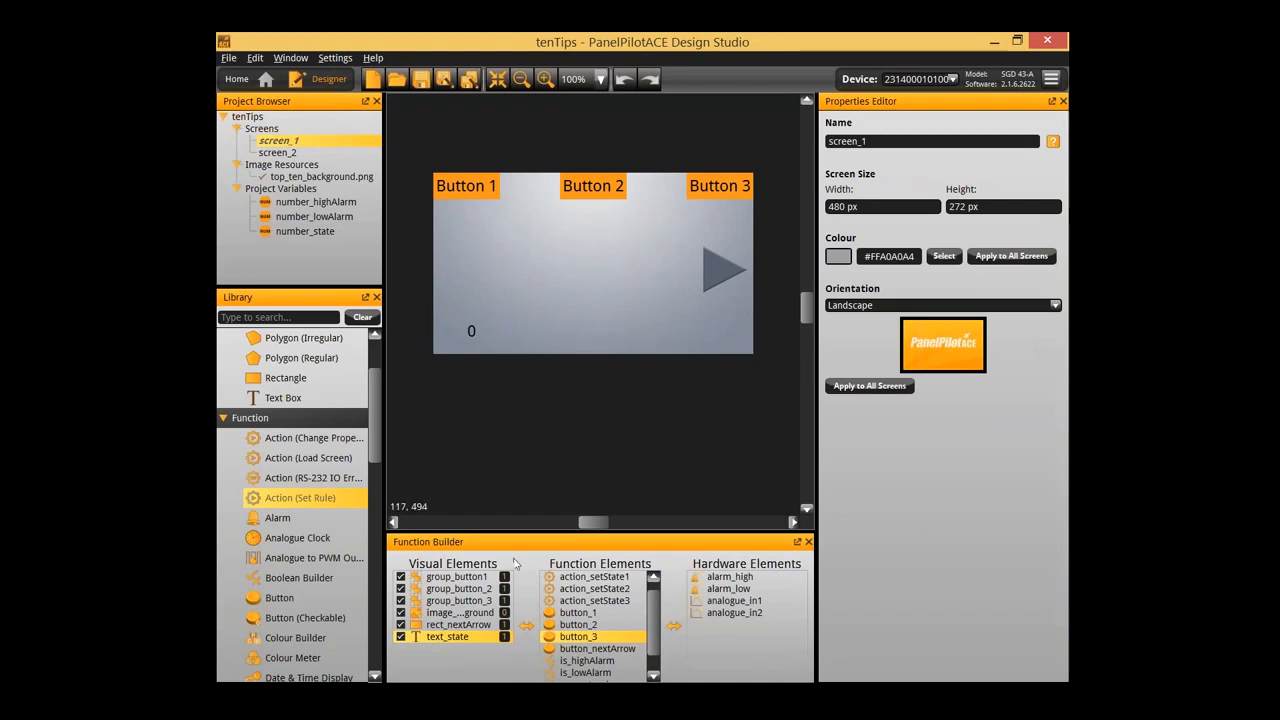
Copy text_state, the three set-state actions and the three numbered button functions from screen_1 to screen_2
click(481, 640)
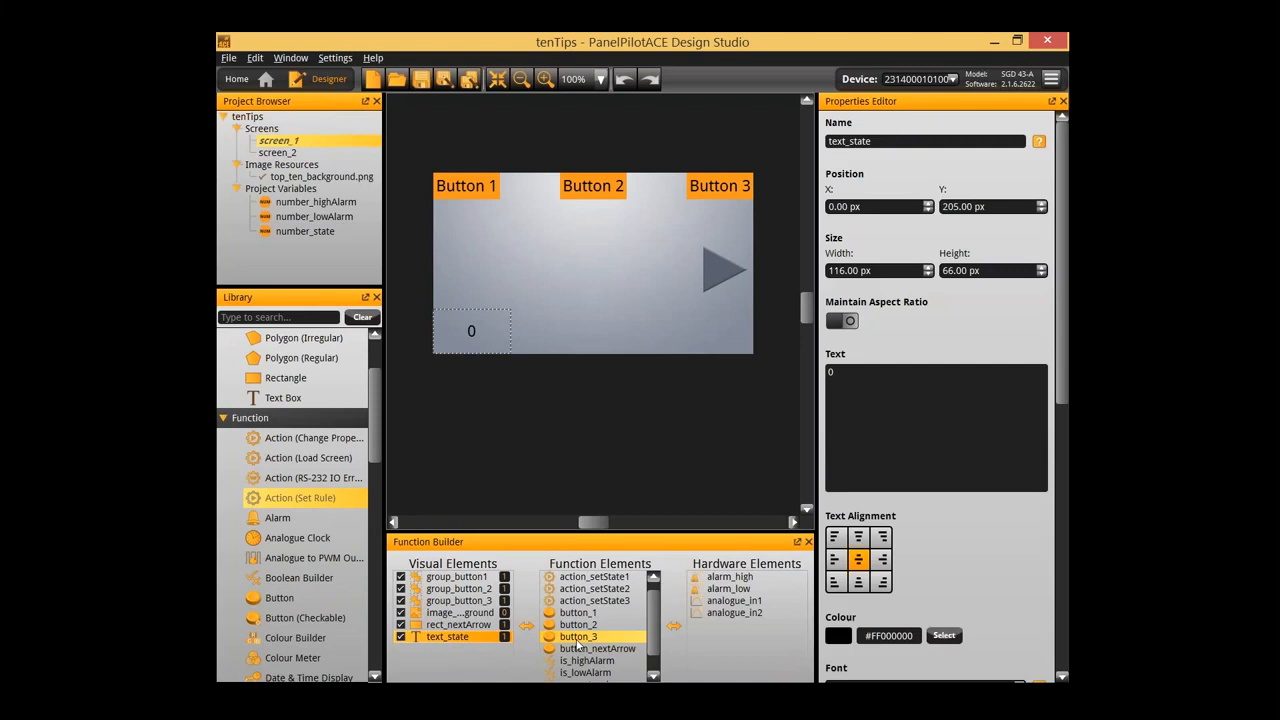
click(579, 638)
ctrl+click(590, 614)
ctrl+click(598, 602)
ctrl+click(605, 579)
ctrl+click(607, 594)
scroll(625, 612, up, 1)
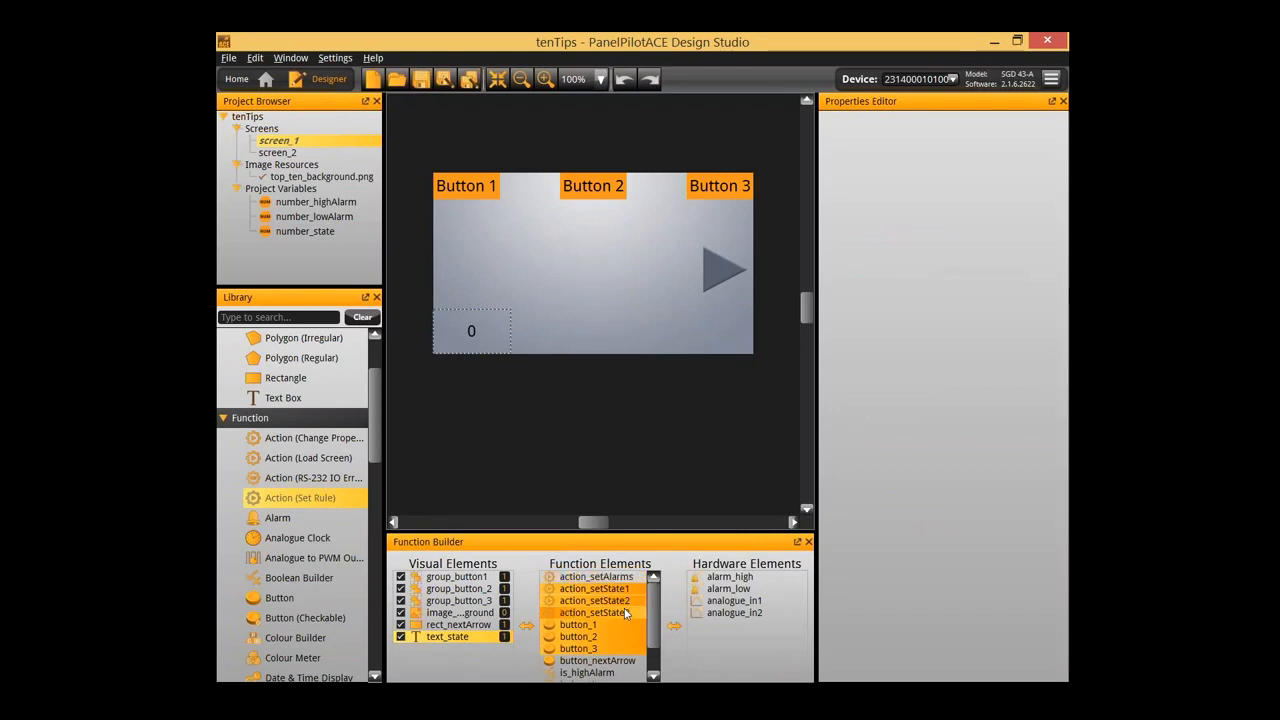
click(300, 152)
key(ctrl+v)
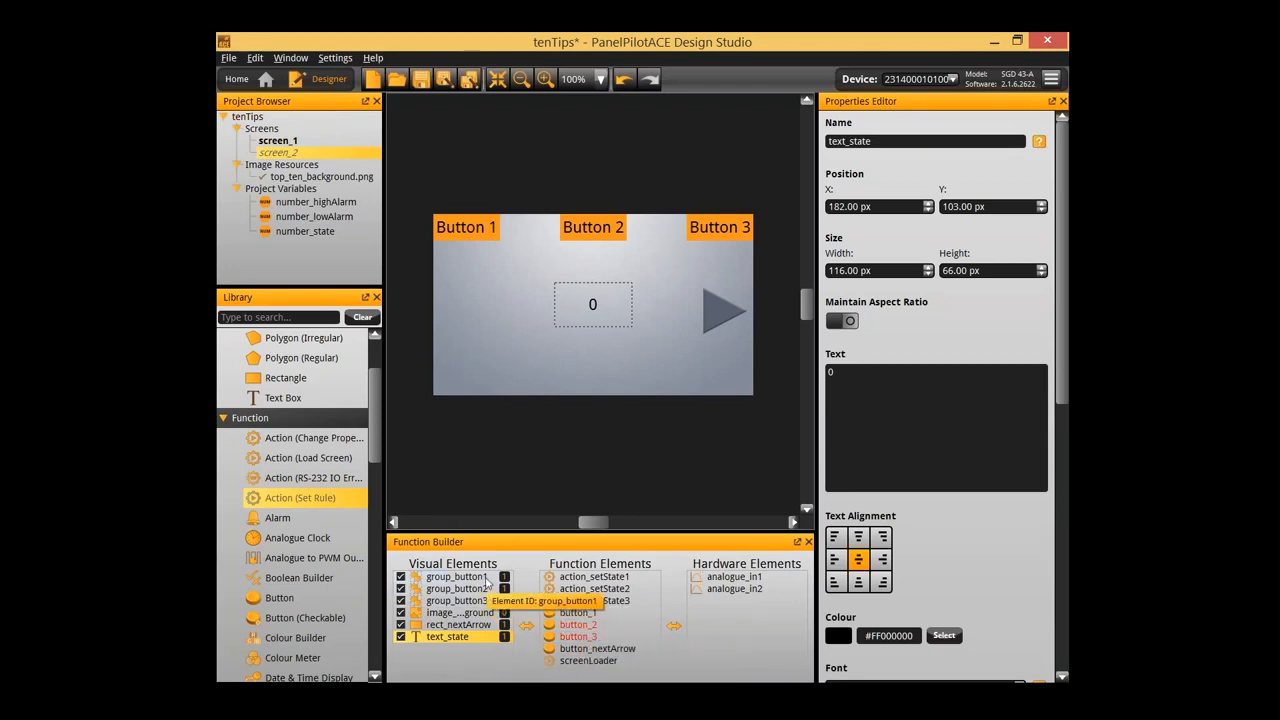
Rename screen_1's group_button_2 as group_button2 and group_button_3 as group_button3, and return to screen_2
click(300, 141)
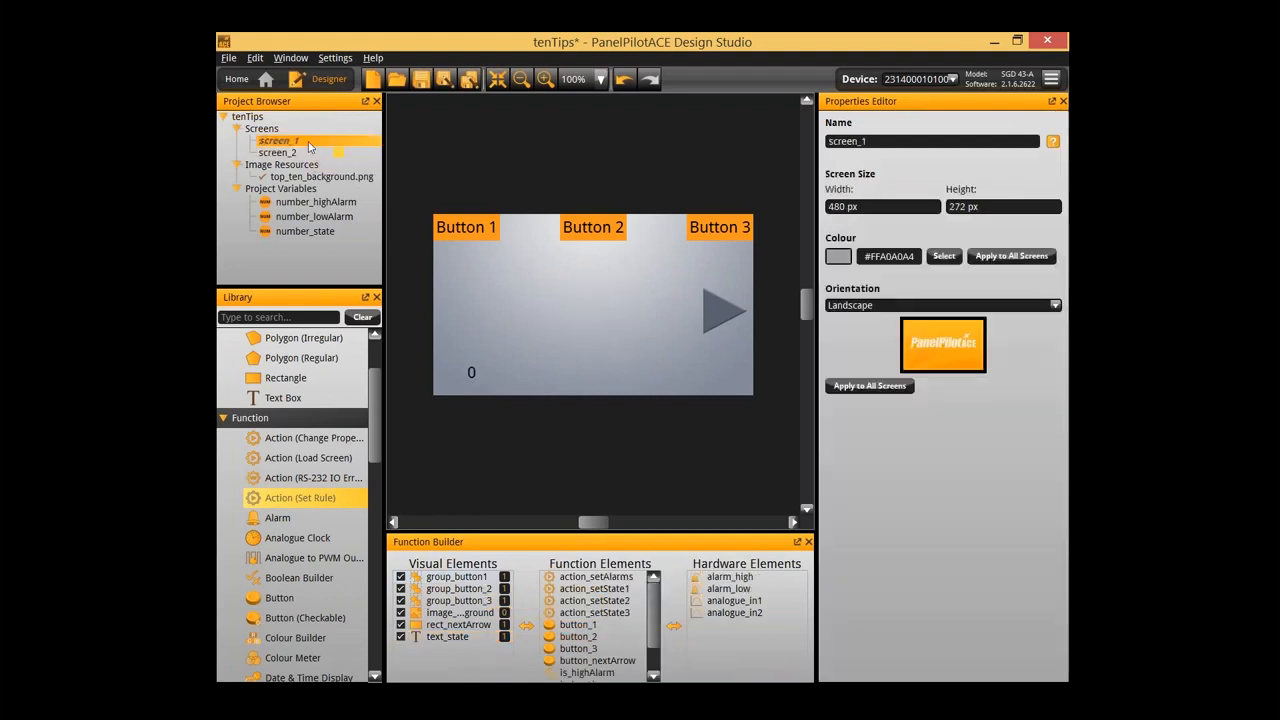
click(462, 589)
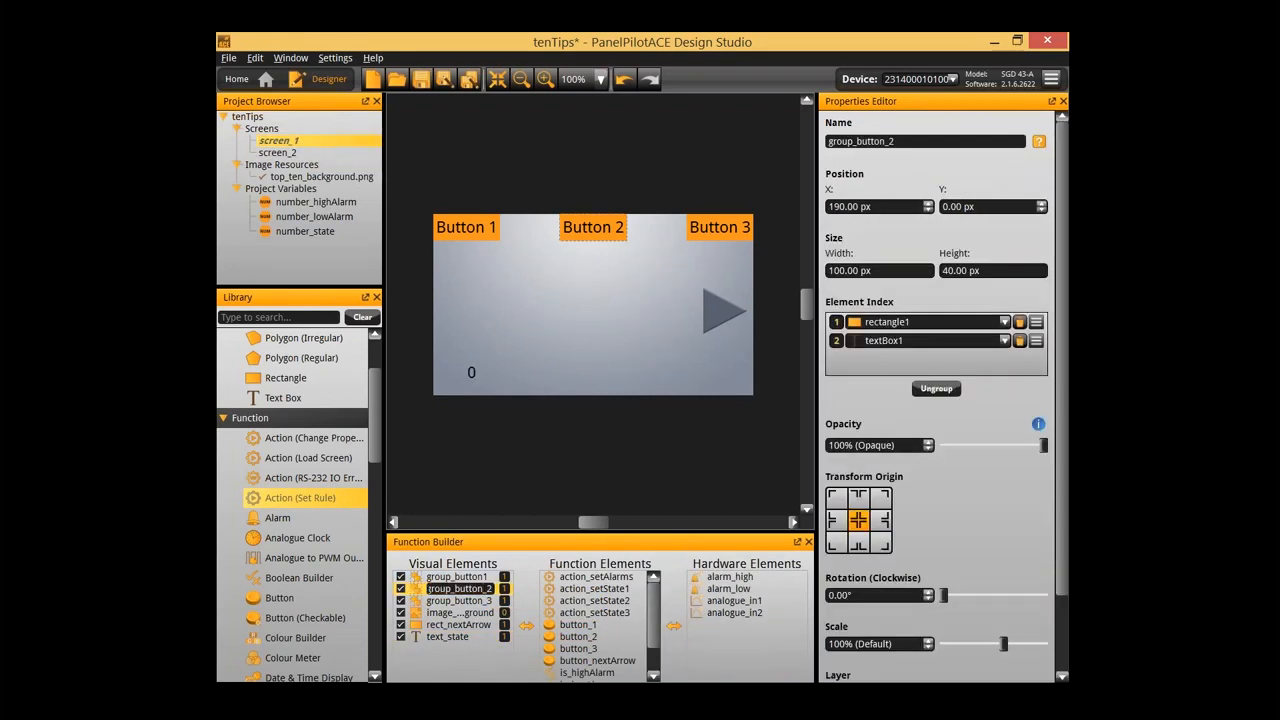
key(BackSpace)
key(Return)
click(482, 604)
click(482, 604)
key(BackSpace)
key(Return)
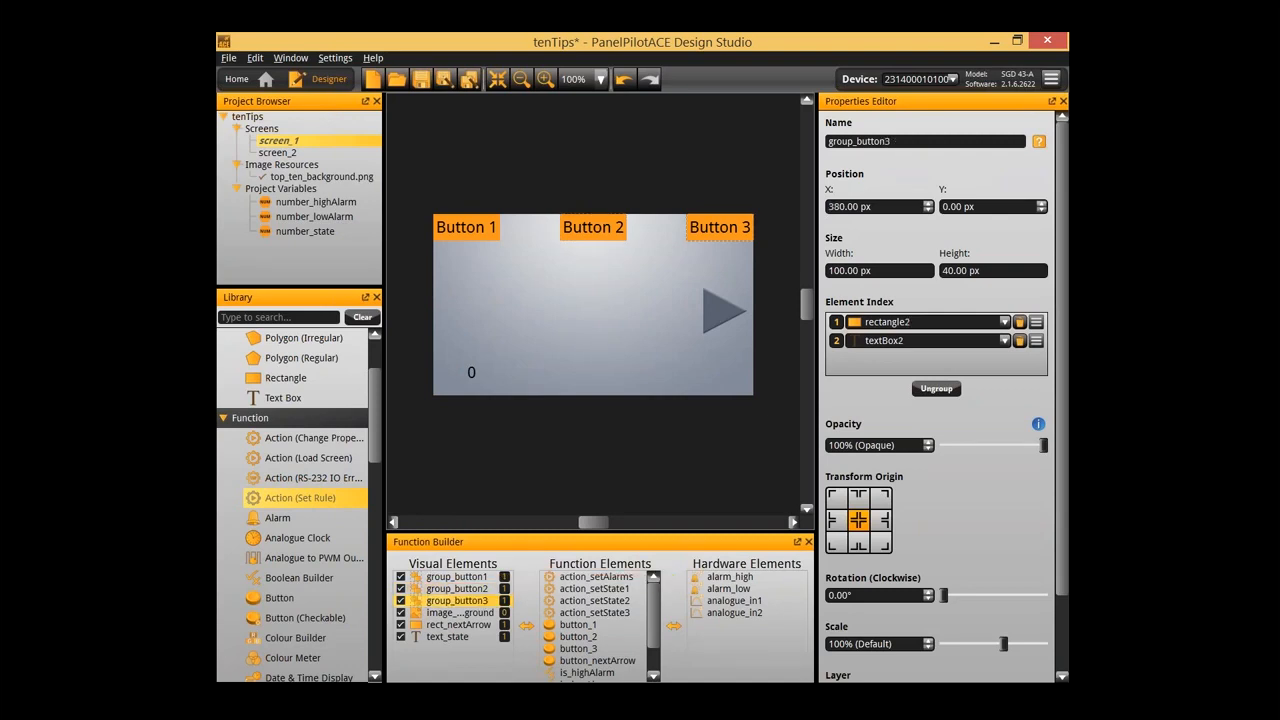
click(336, 155)
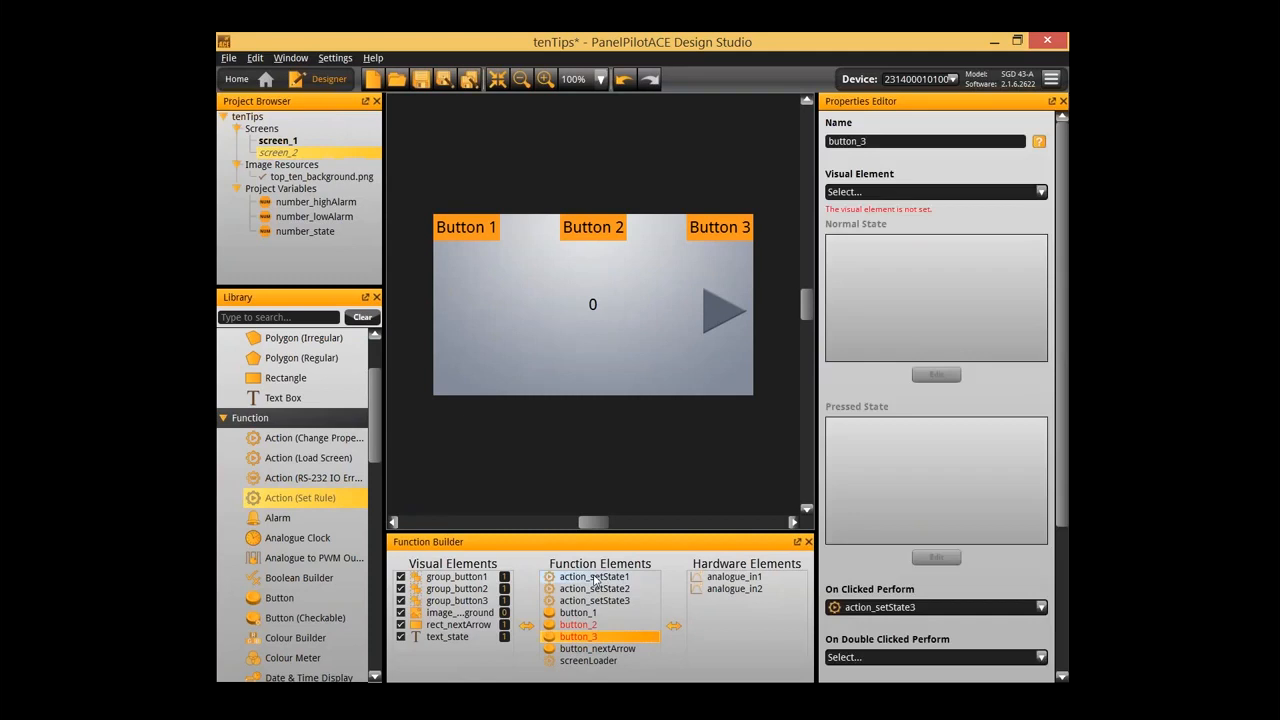
click(436, 637)
key(Delete)
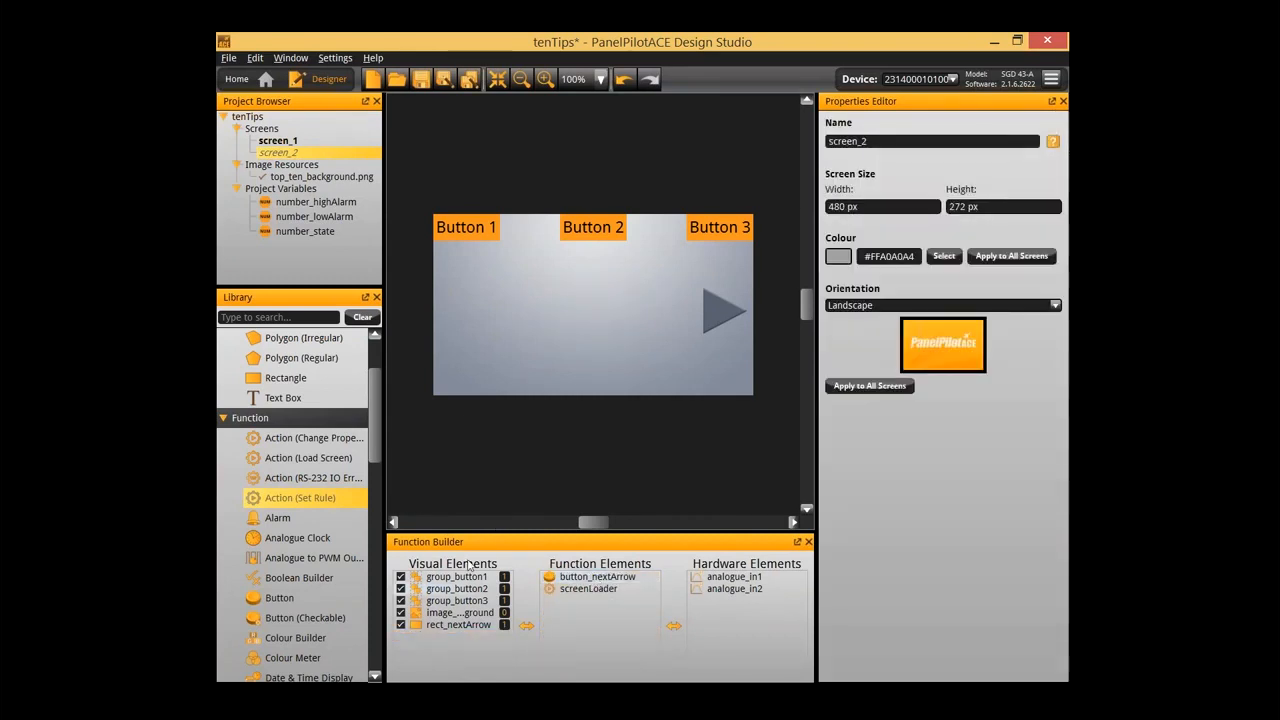
key(ctrl+z)
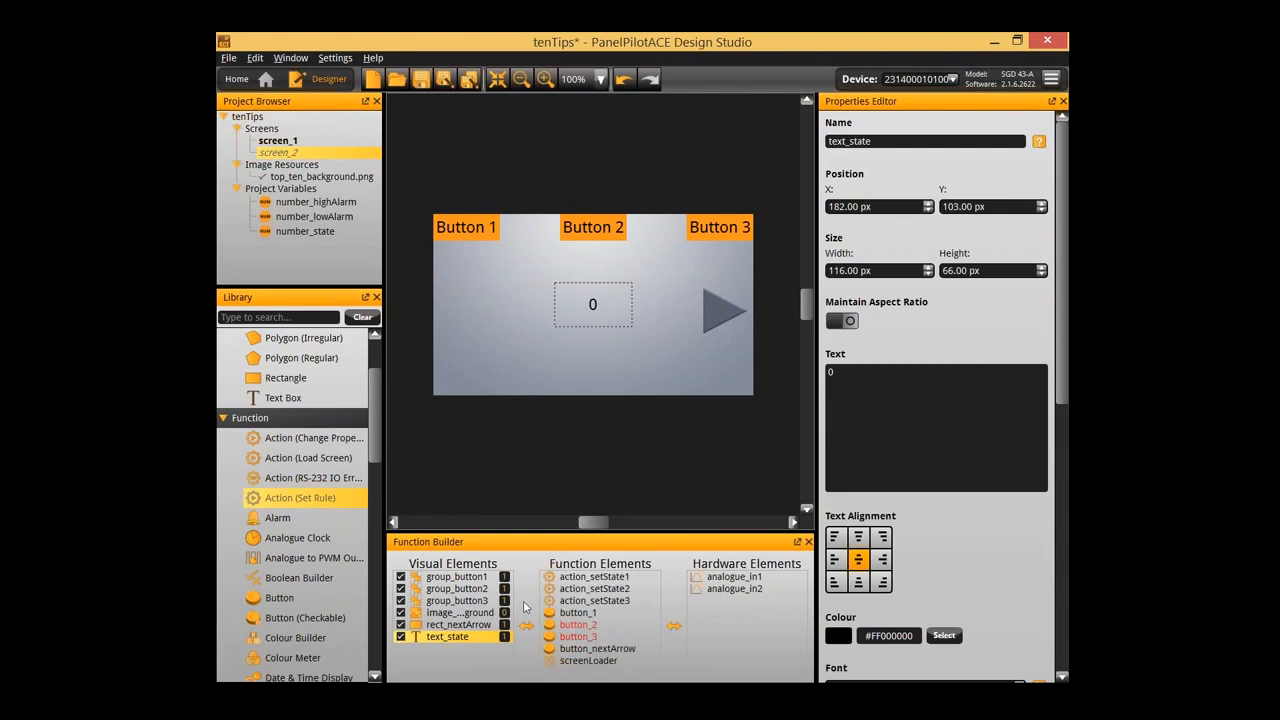
On screen_2, set the visual element of button_2 to group_button2 and of button_3 to group_button3
click(590, 625)
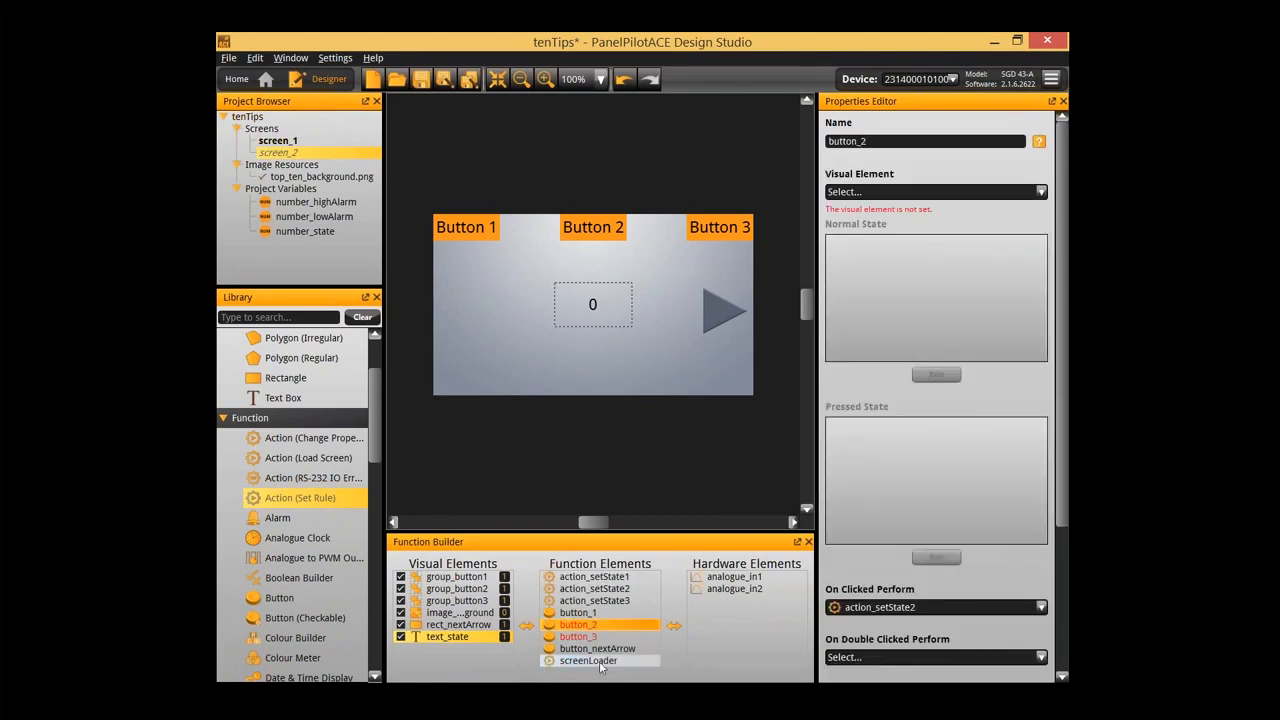
click(853, 194)
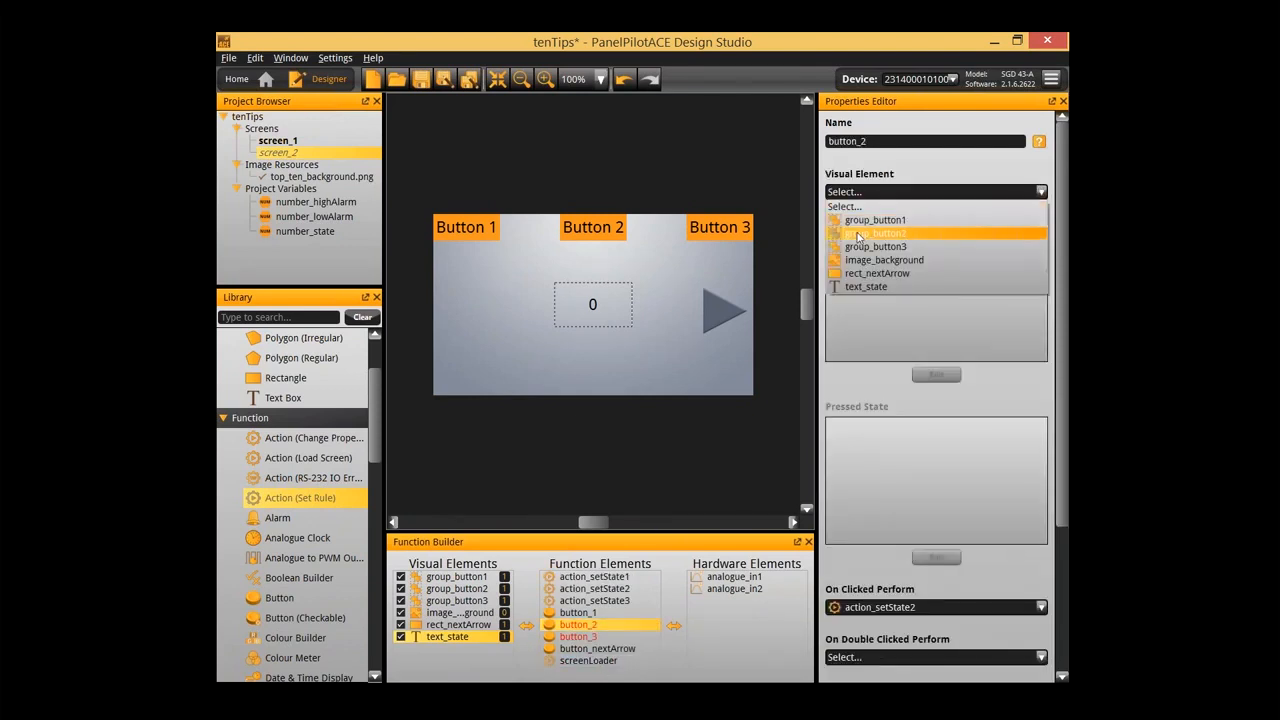
click(858, 234)
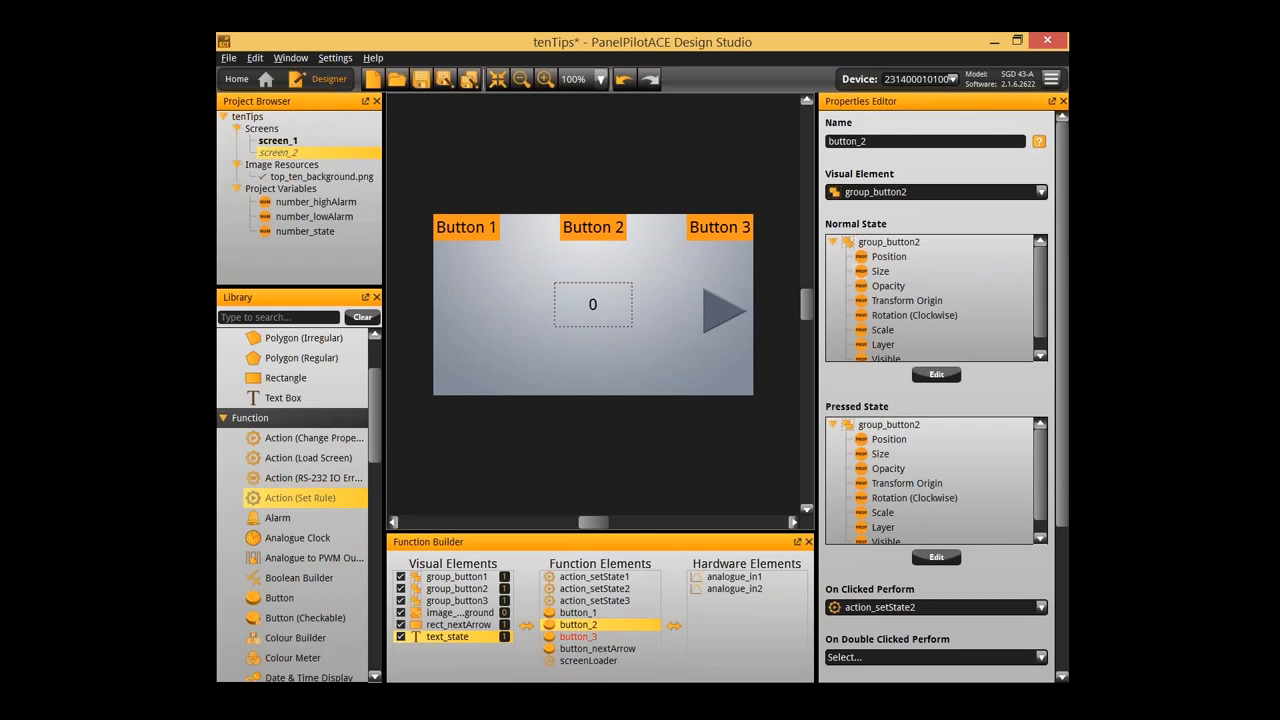
click(580, 636)
click(877, 192)
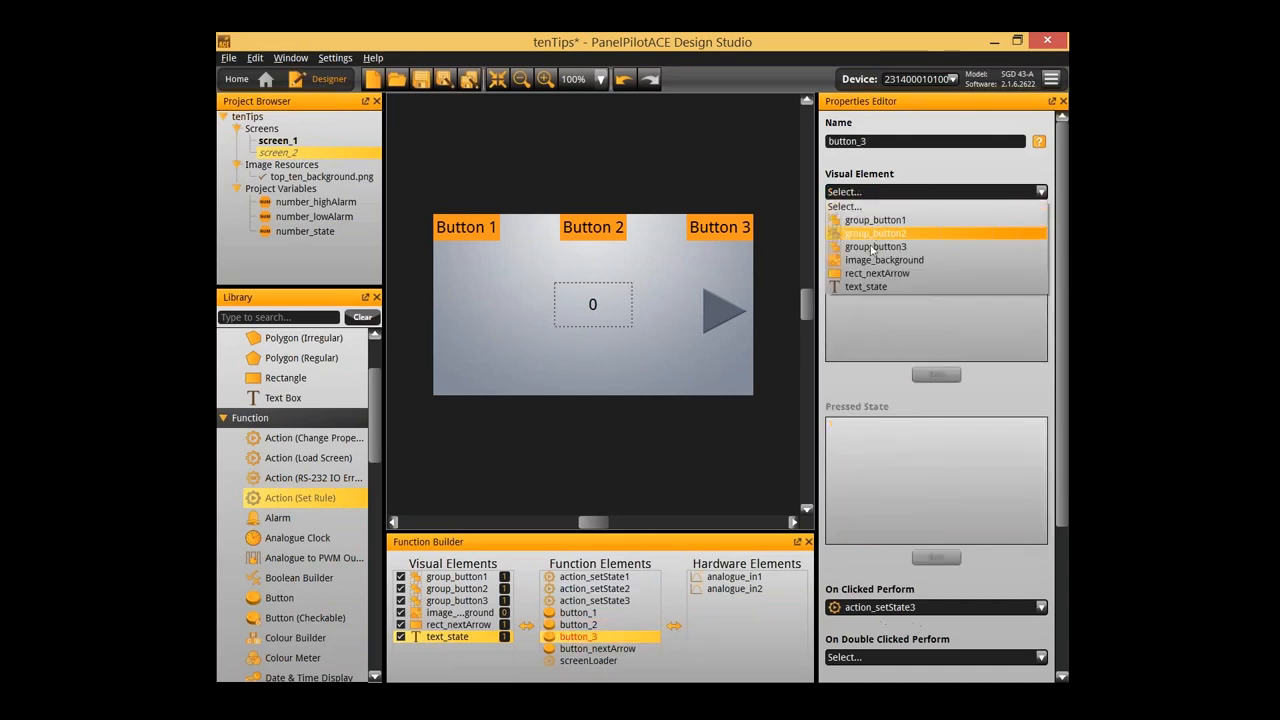
click(870, 248)
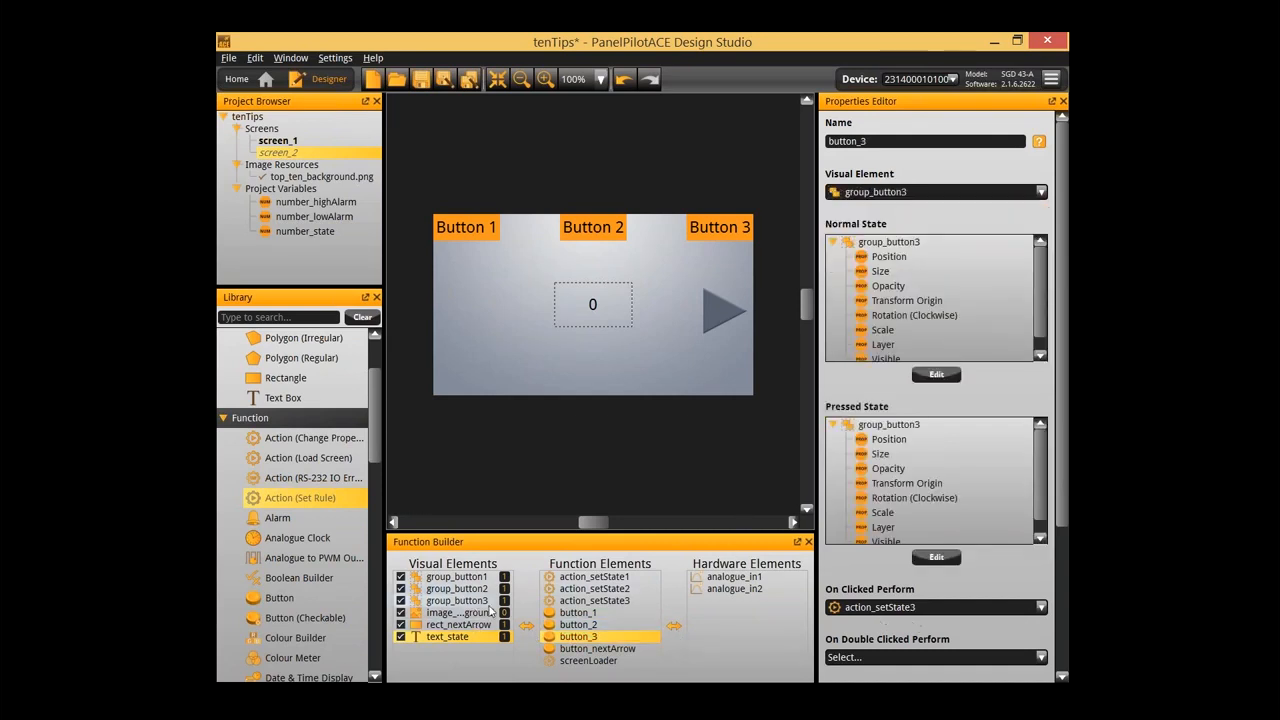
Check the settings of screenLoader, button_3 and the three set-state actions on screen_2
click(590, 660)
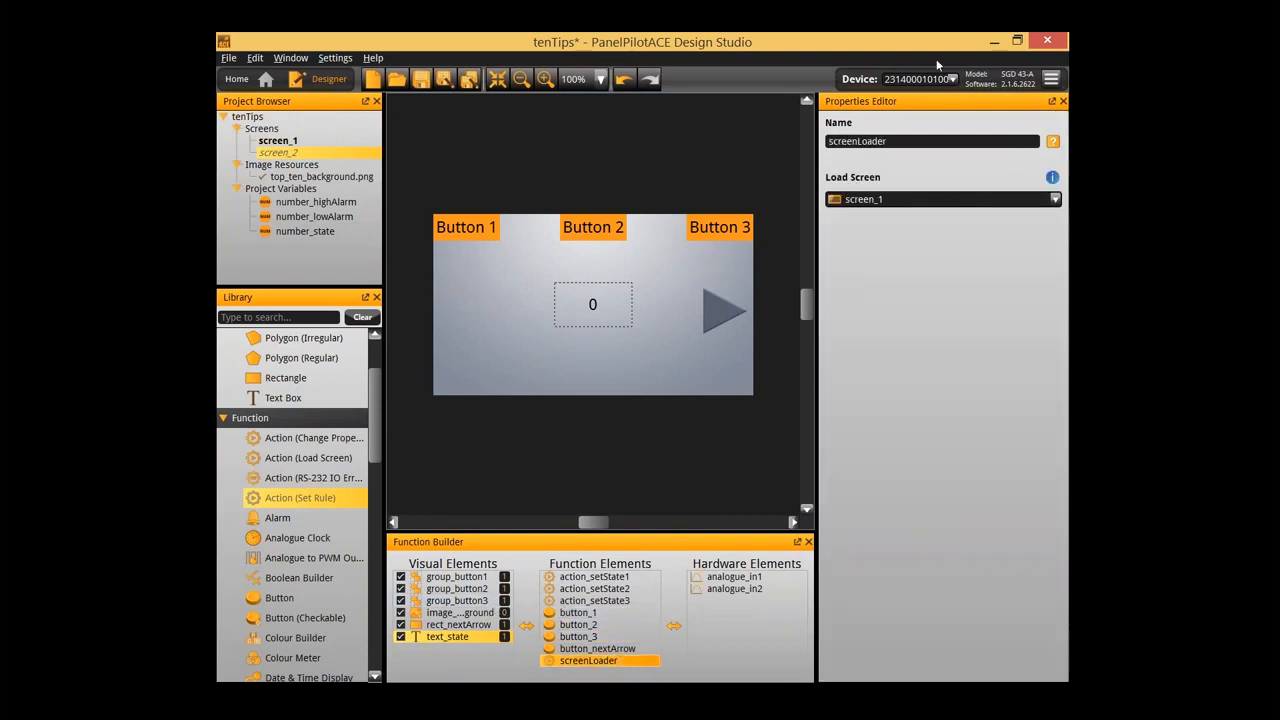
click(600, 636)
click(610, 601)
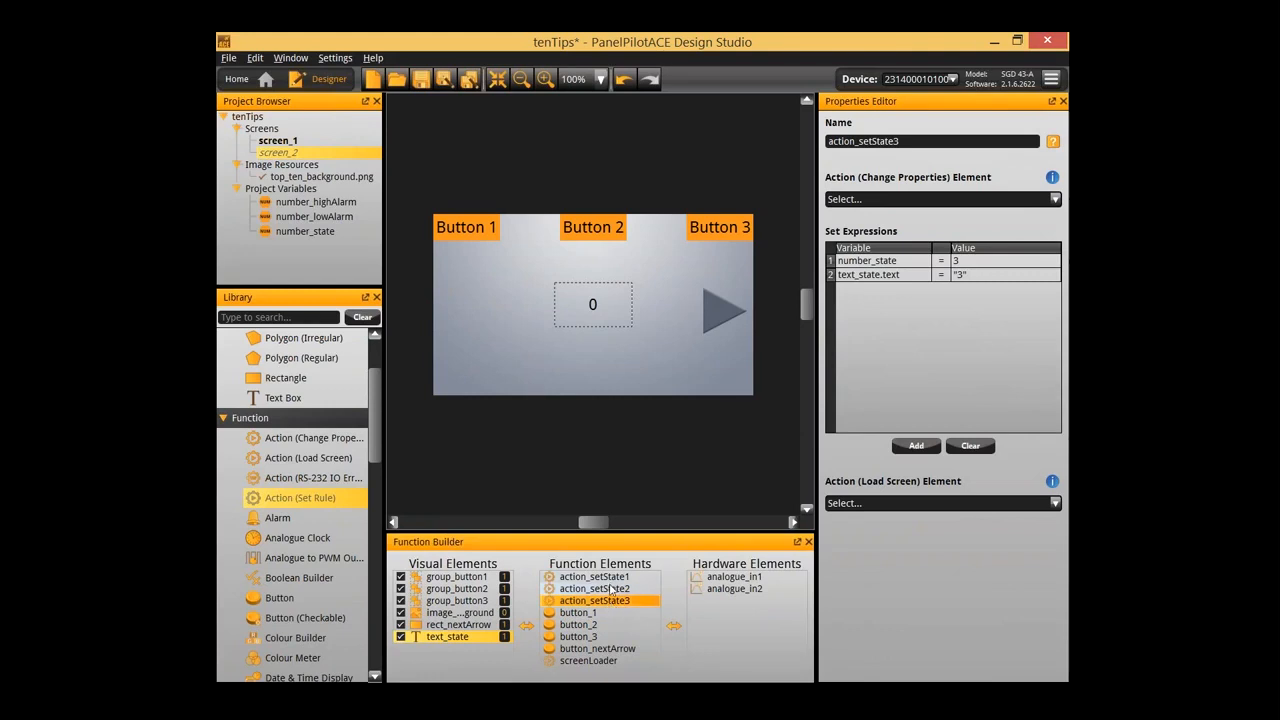
click(610, 589)
click(600, 577)
Rename screen_2's group showing Button 2 as group_button2 and the group showing Button 3 as group_button3
click(714, 220)
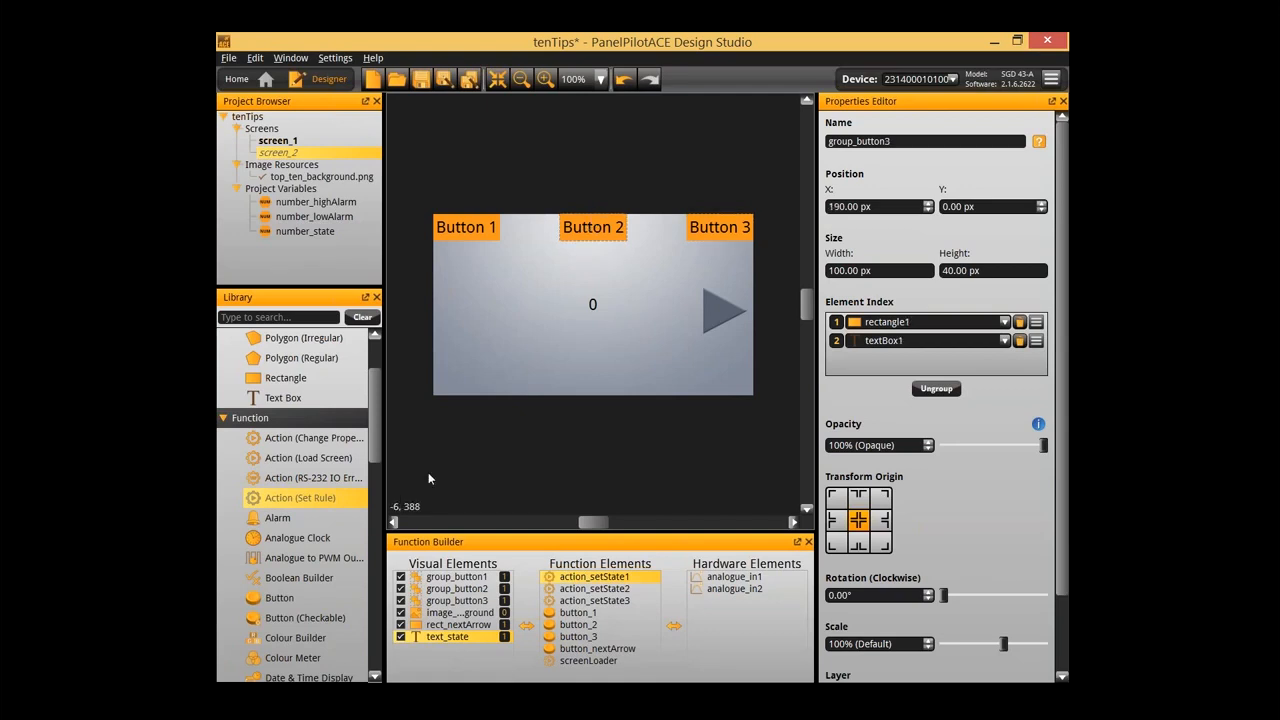
click(905, 138)
text(_2)
click(733, 225)
click(600, 227)
key(BackSpace)
click(603, 624)
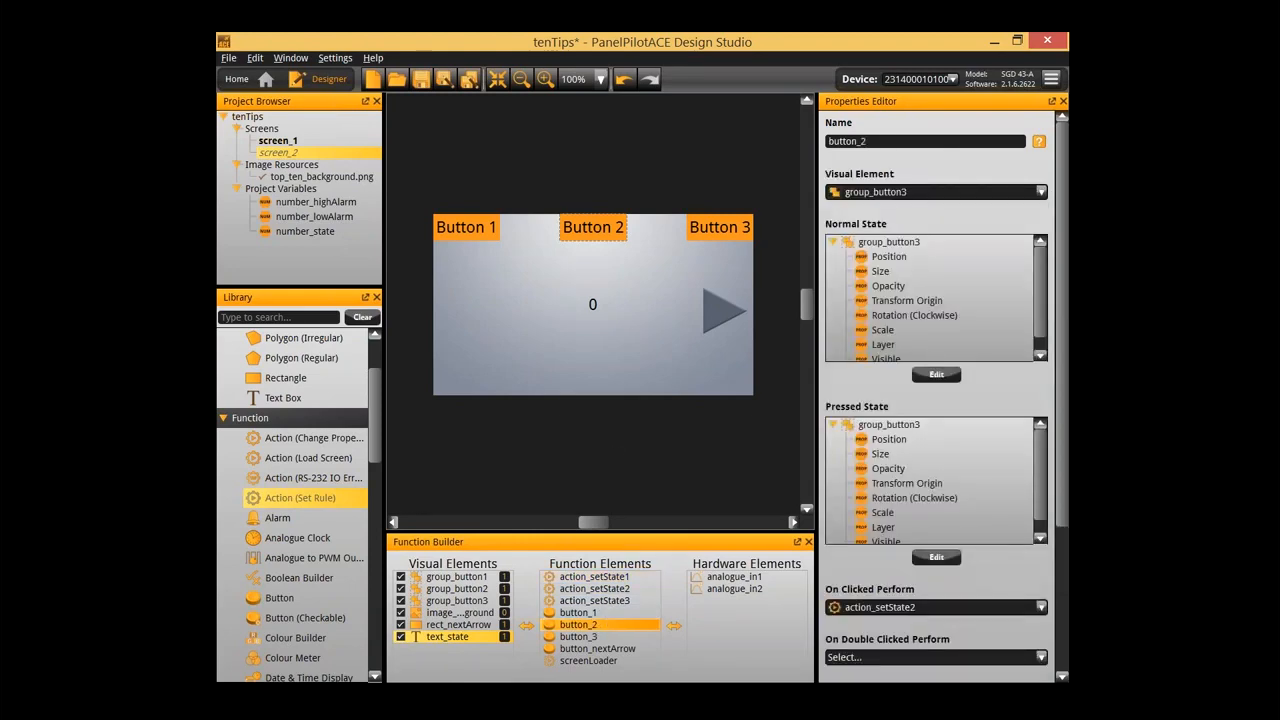
click(617, 437)
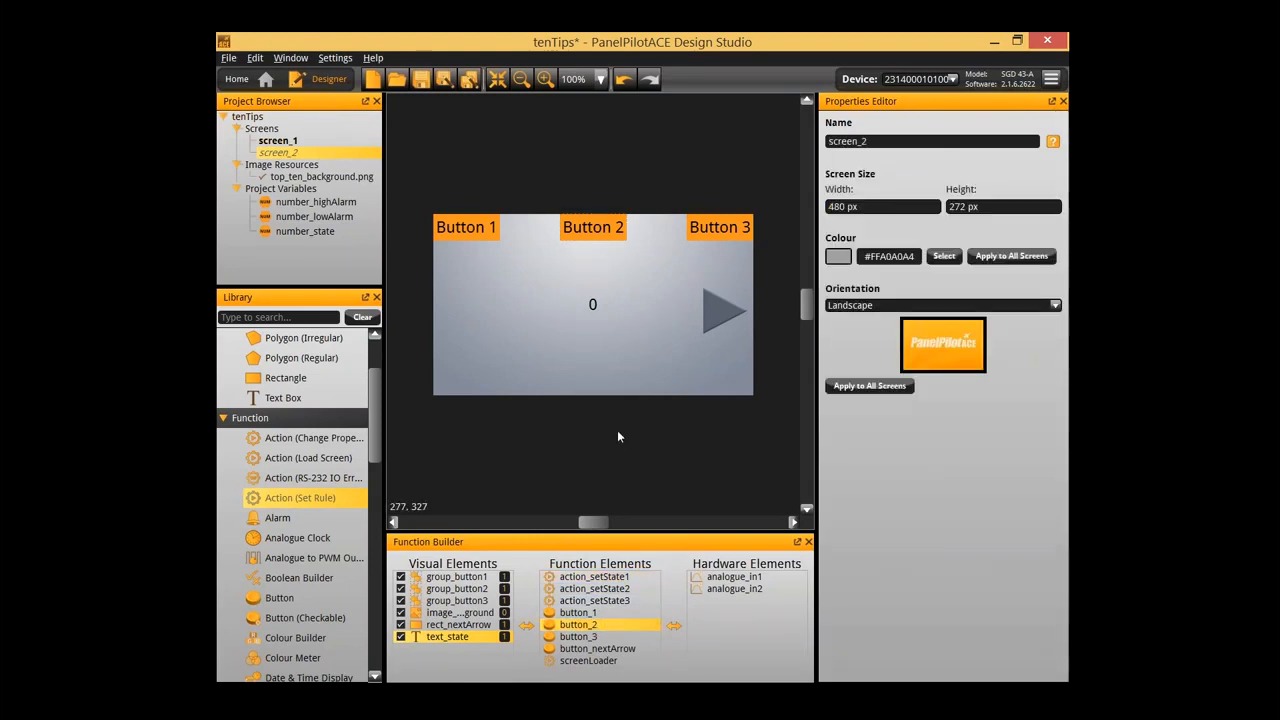
Run the project in the emulator and test the three buttons on screen_1 and, through the next arrow, on screen_2
key(F5)
click(621, 265)
click(713, 262)
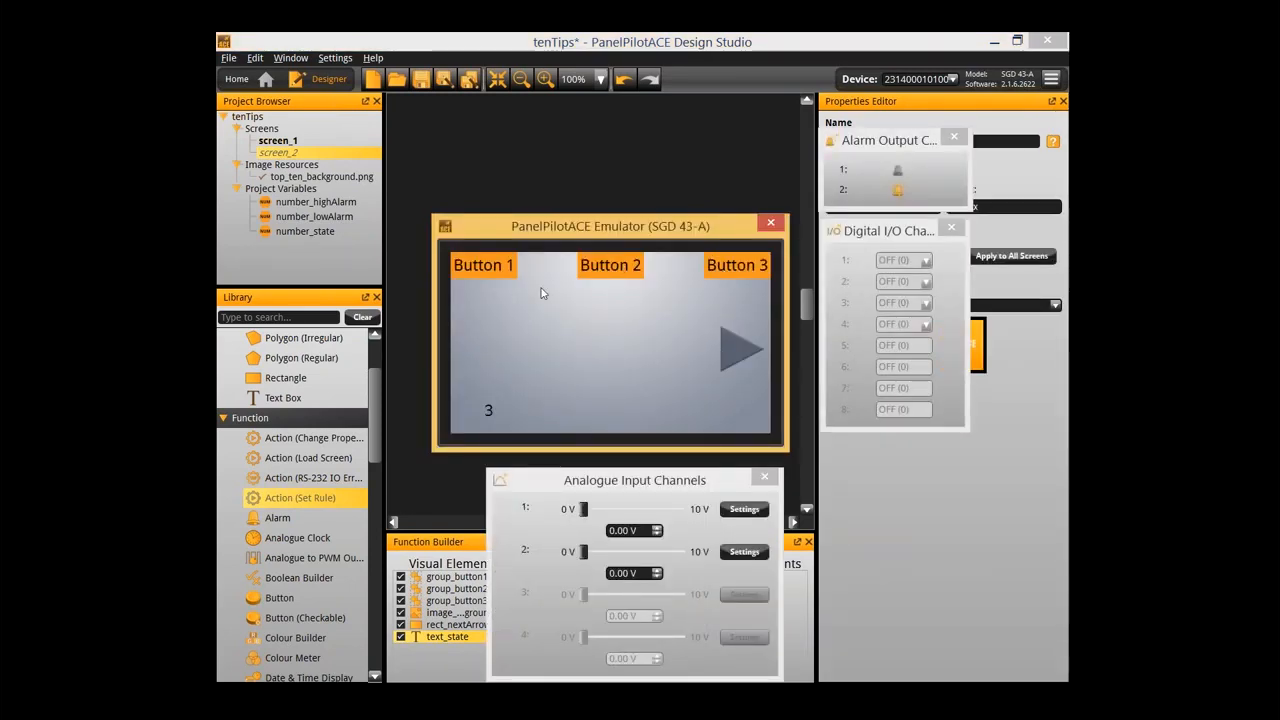
click(471, 265)
click(733, 351)
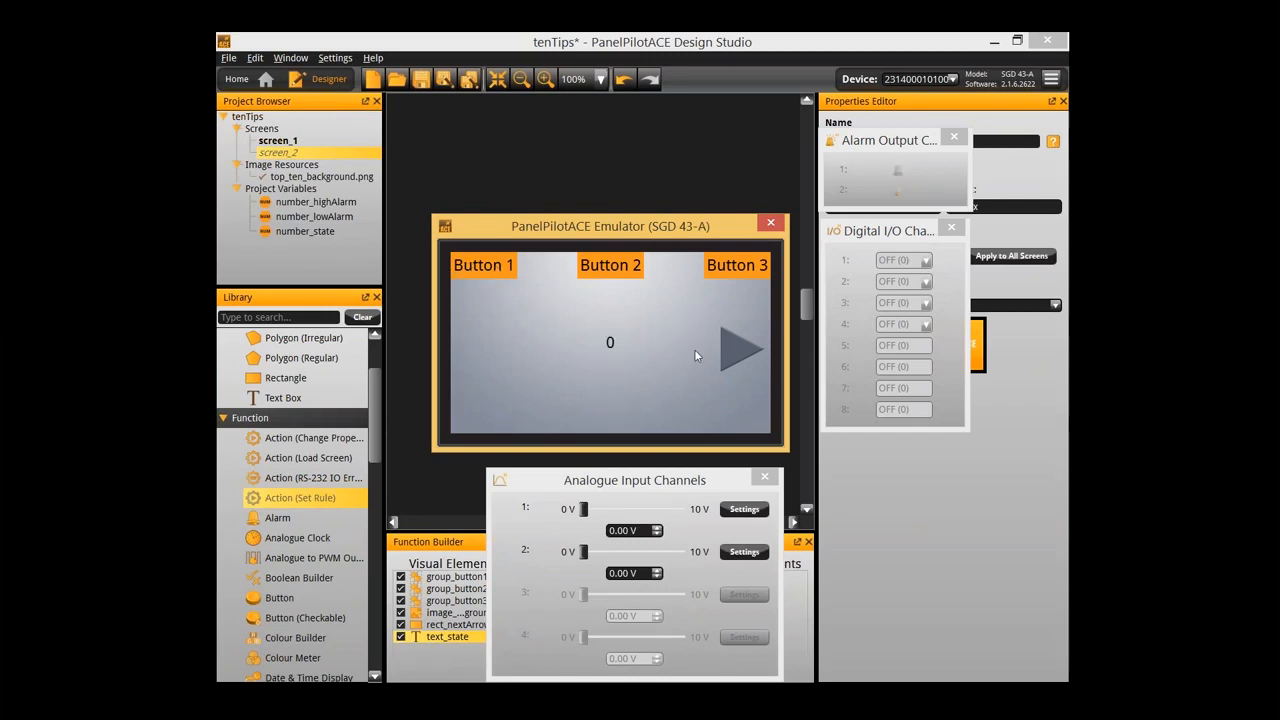
click(509, 261)
click(606, 264)
click(725, 274)
click(591, 275)
click(601, 265)
click(770, 222)
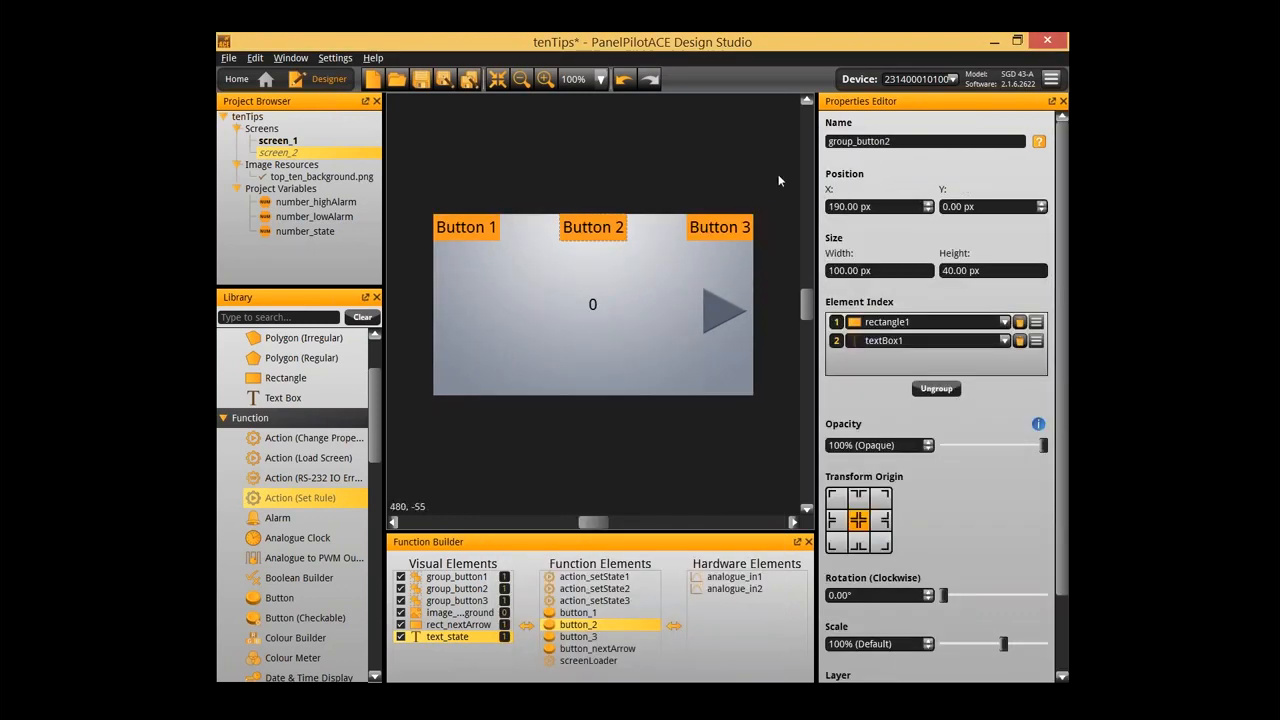
Reassign the renamed groups on screen_2, giving button_2 the visual element group_button2 and button_3 group_button3
click(584, 614)
click(588, 623)
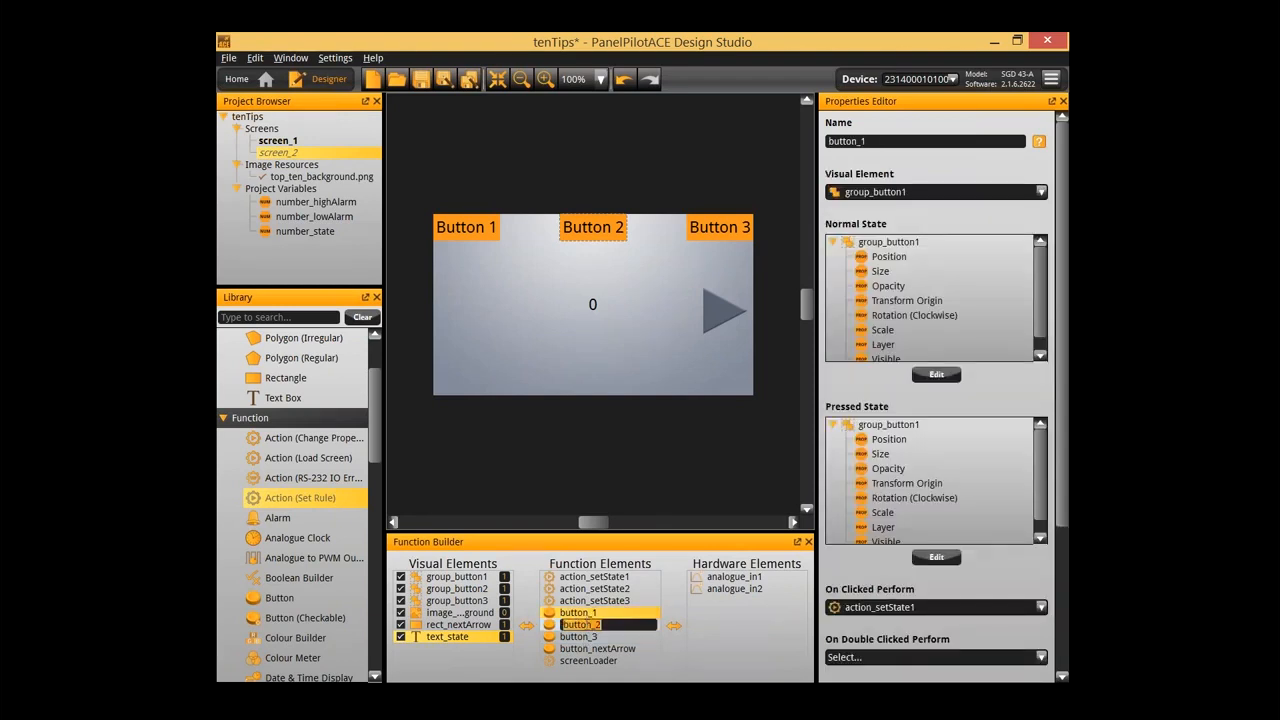
click(570, 648)
click(577, 624)
click(879, 196)
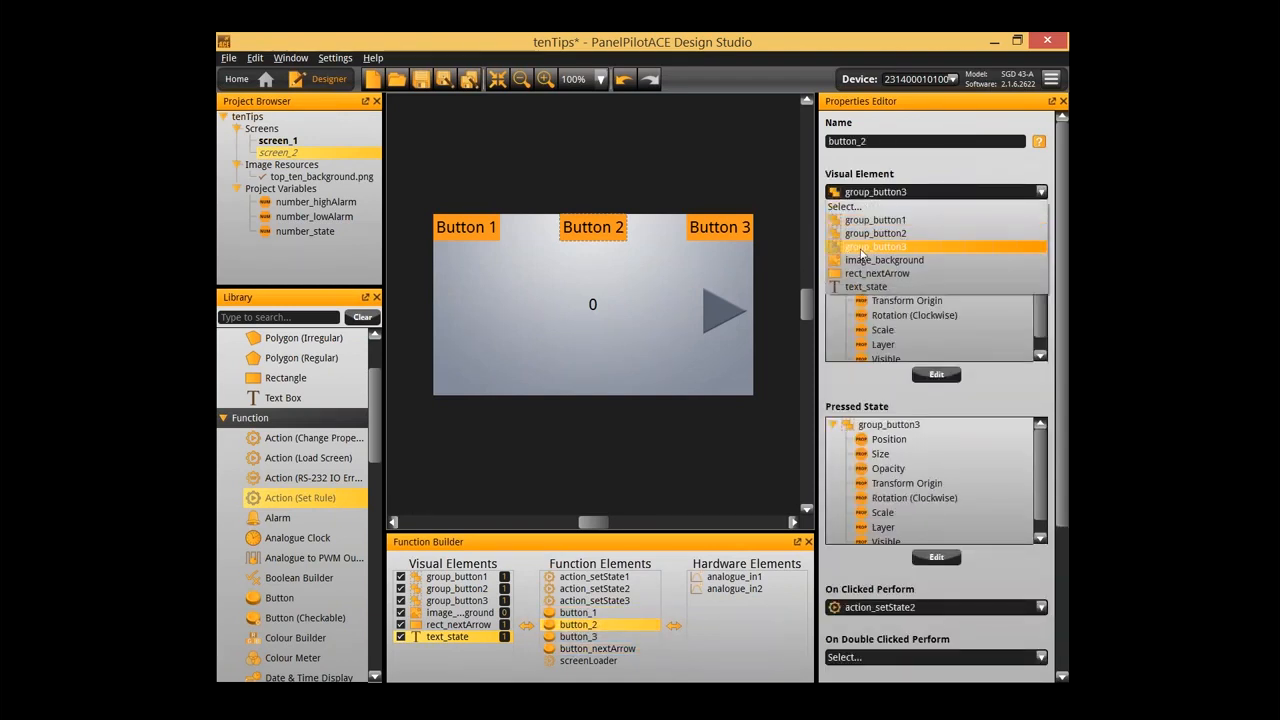
click(875, 233)
click(578, 636)
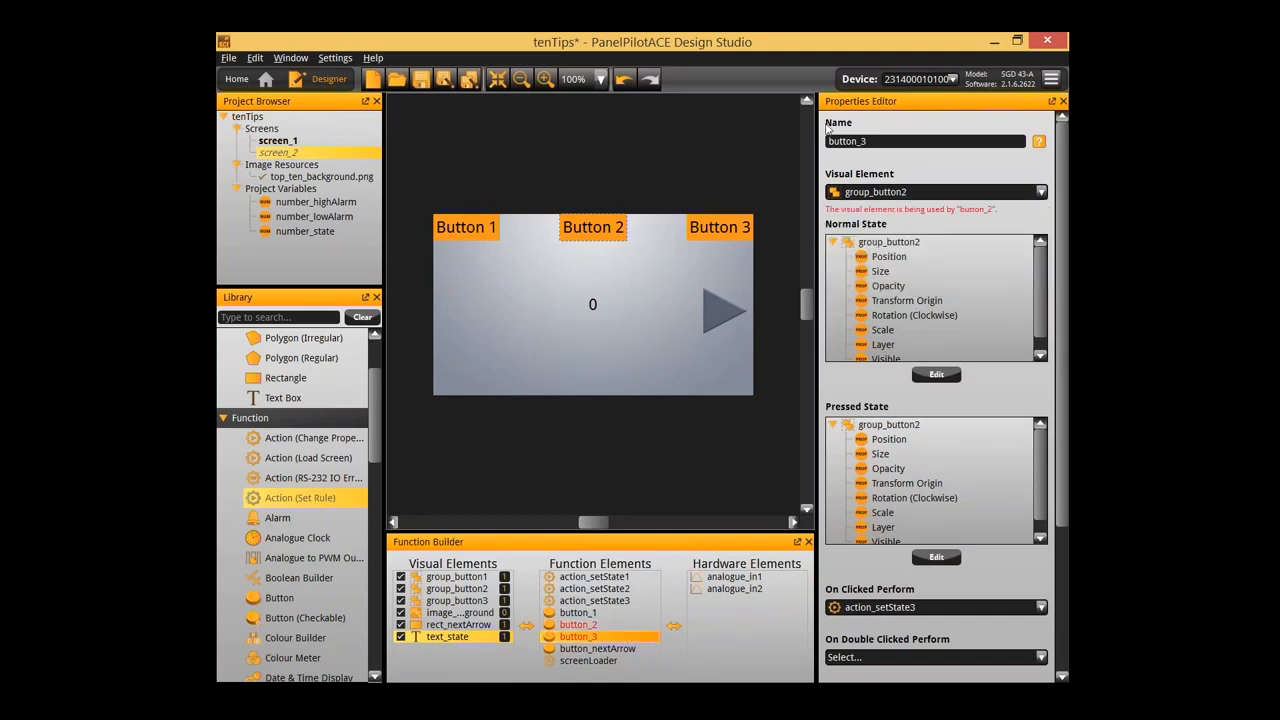
click(879, 192)
click(875, 248)
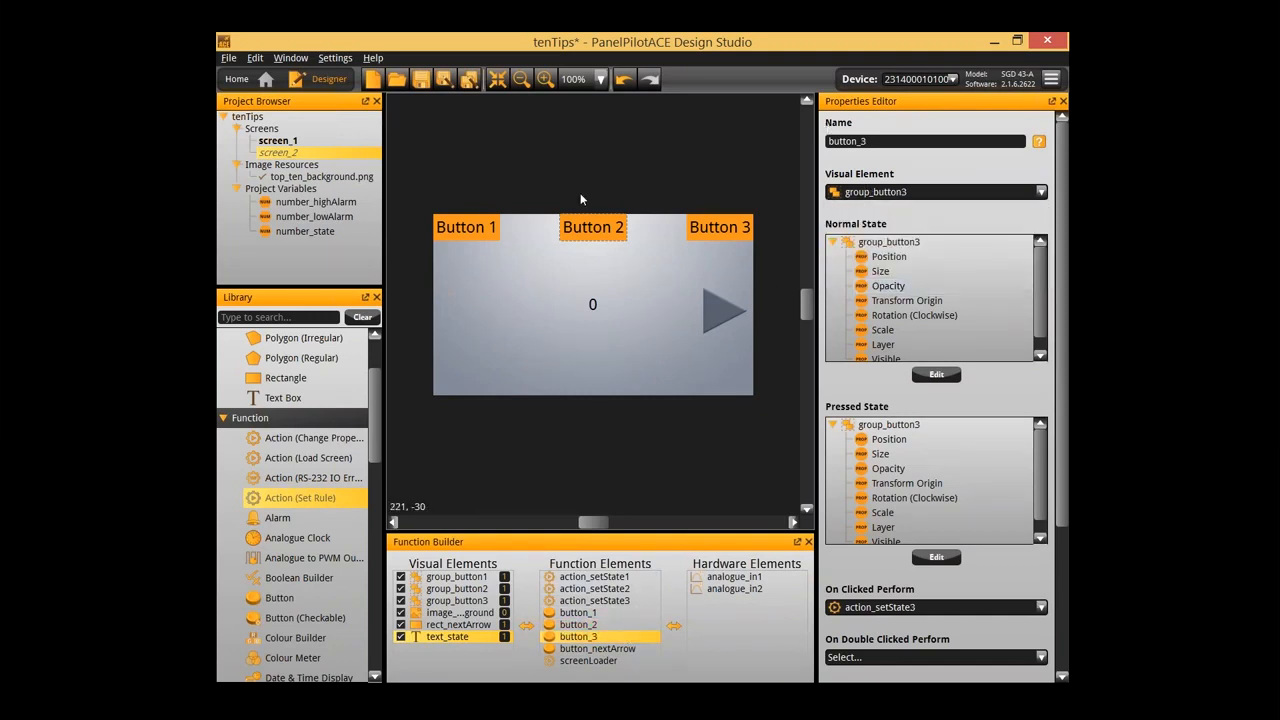
click(587, 196)
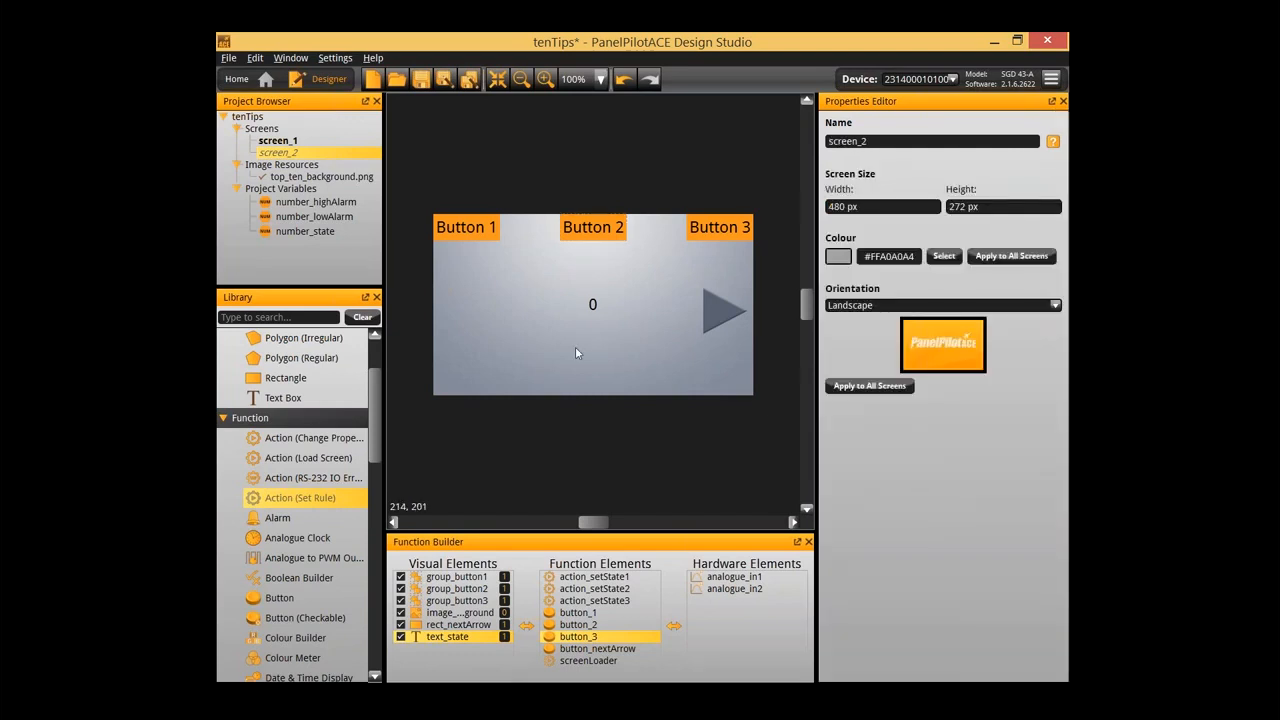
Save the project, run it in the emulator, and select screen_2's background image after closing the emulator
key(ctrl+s)
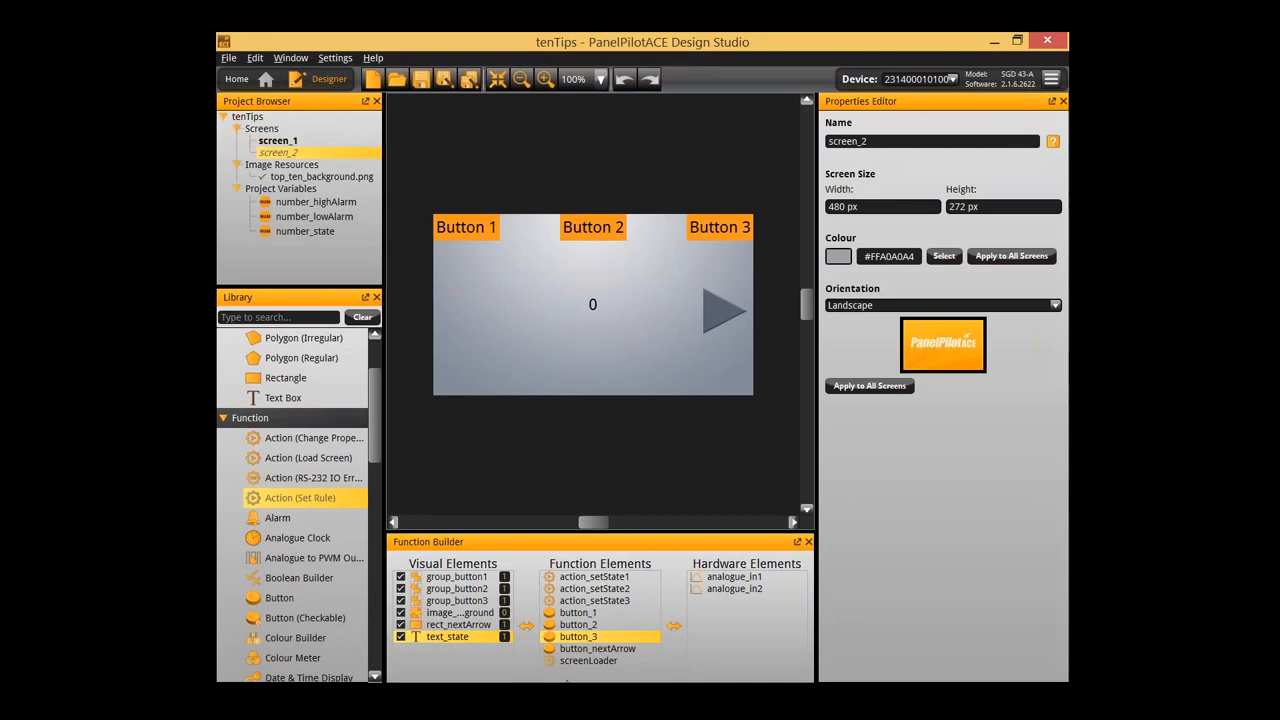
click(604, 626)
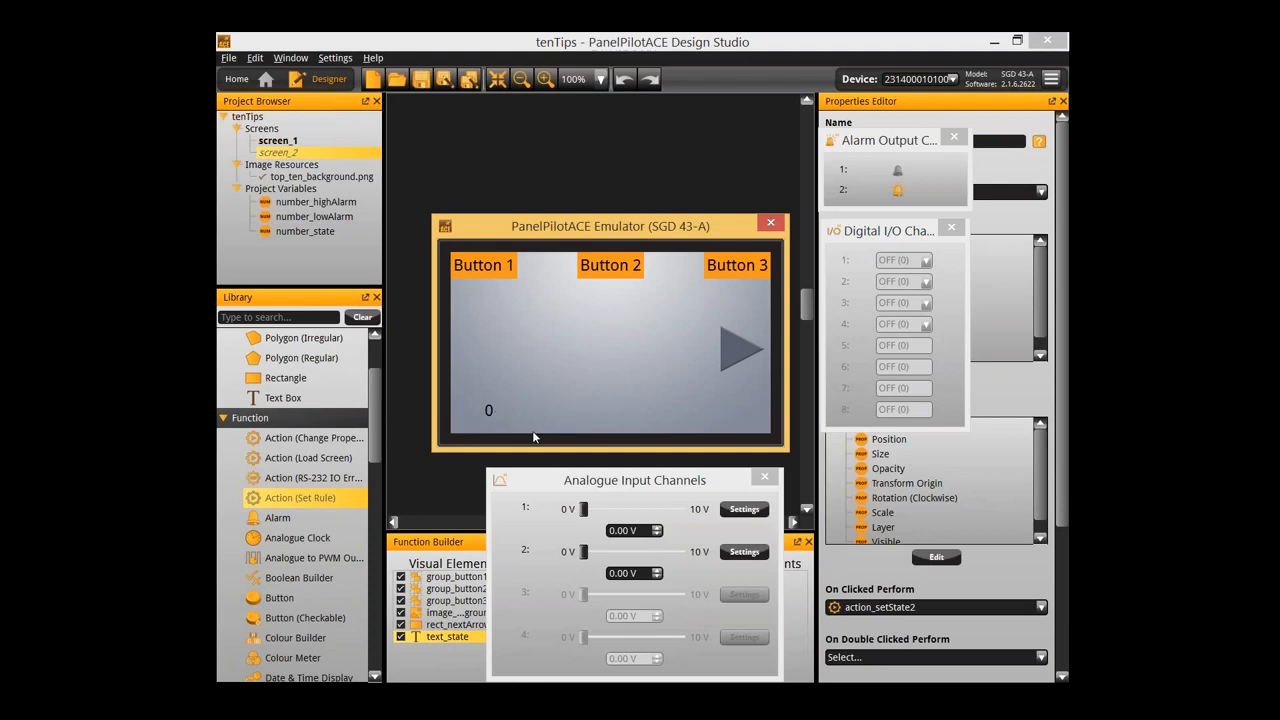
click(770, 222)
click(594, 141)
click(586, 256)
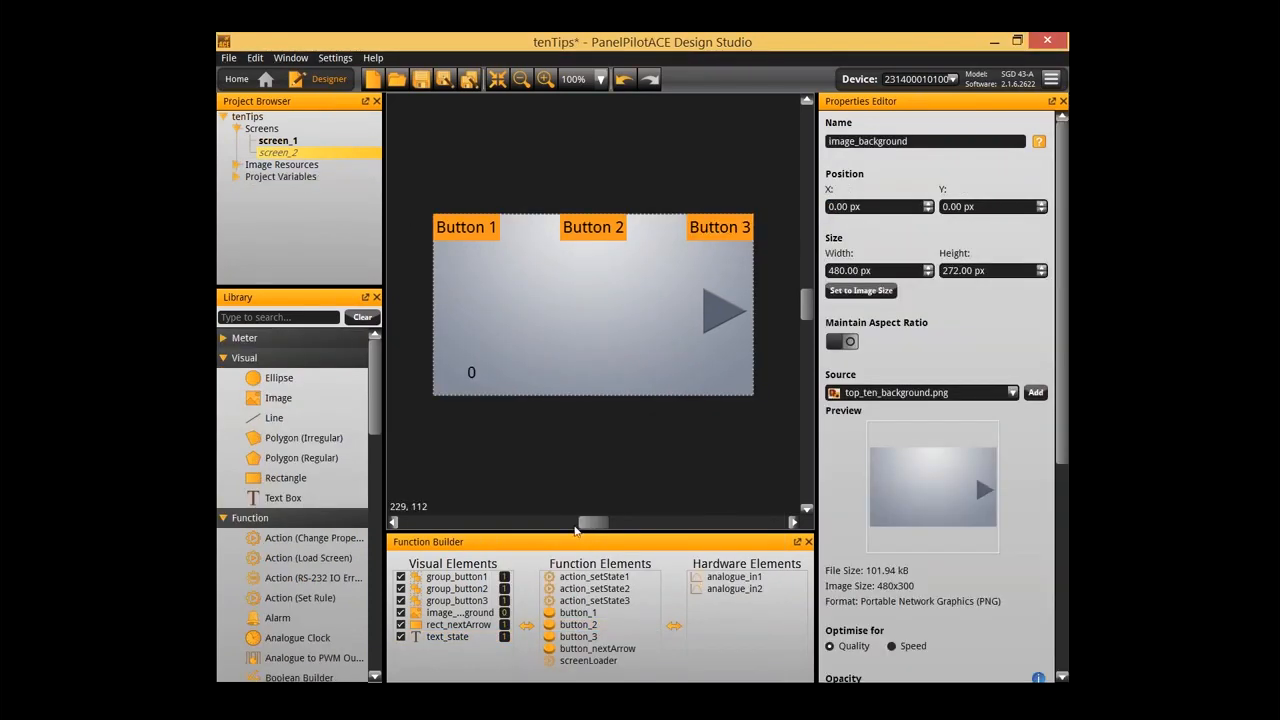
click(590, 625)
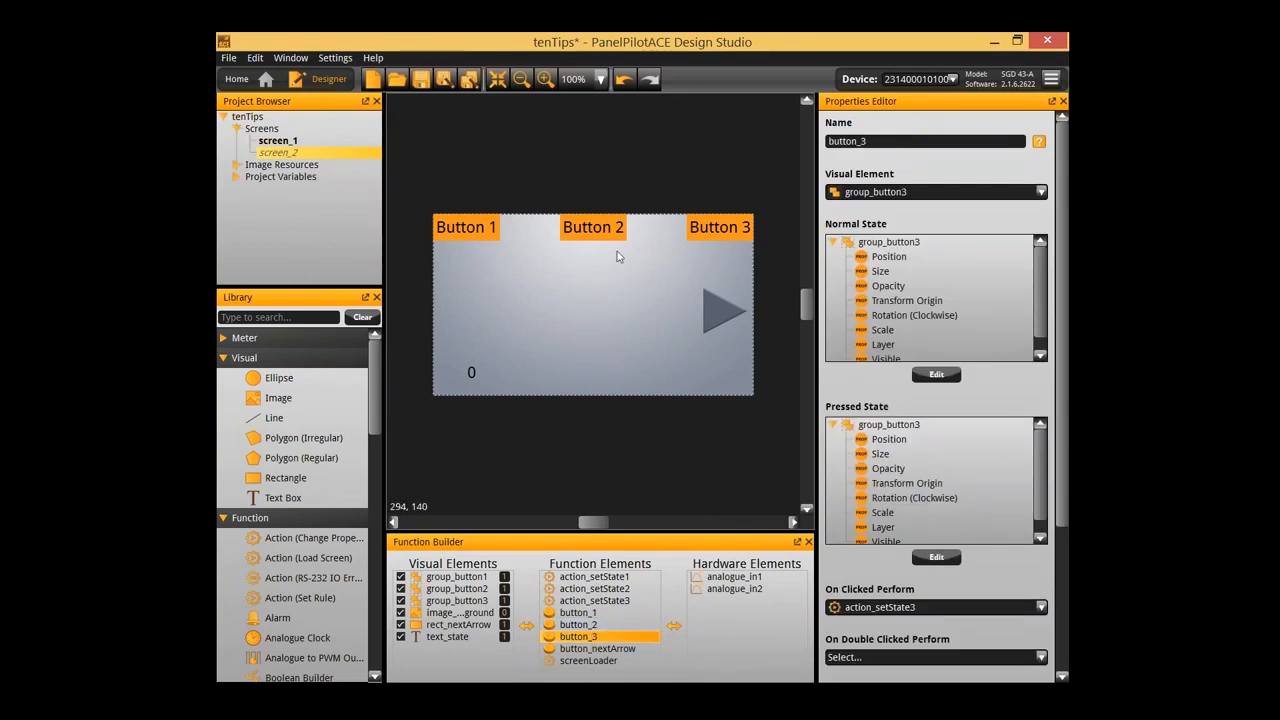
click(689, 229)
click(681, 205)
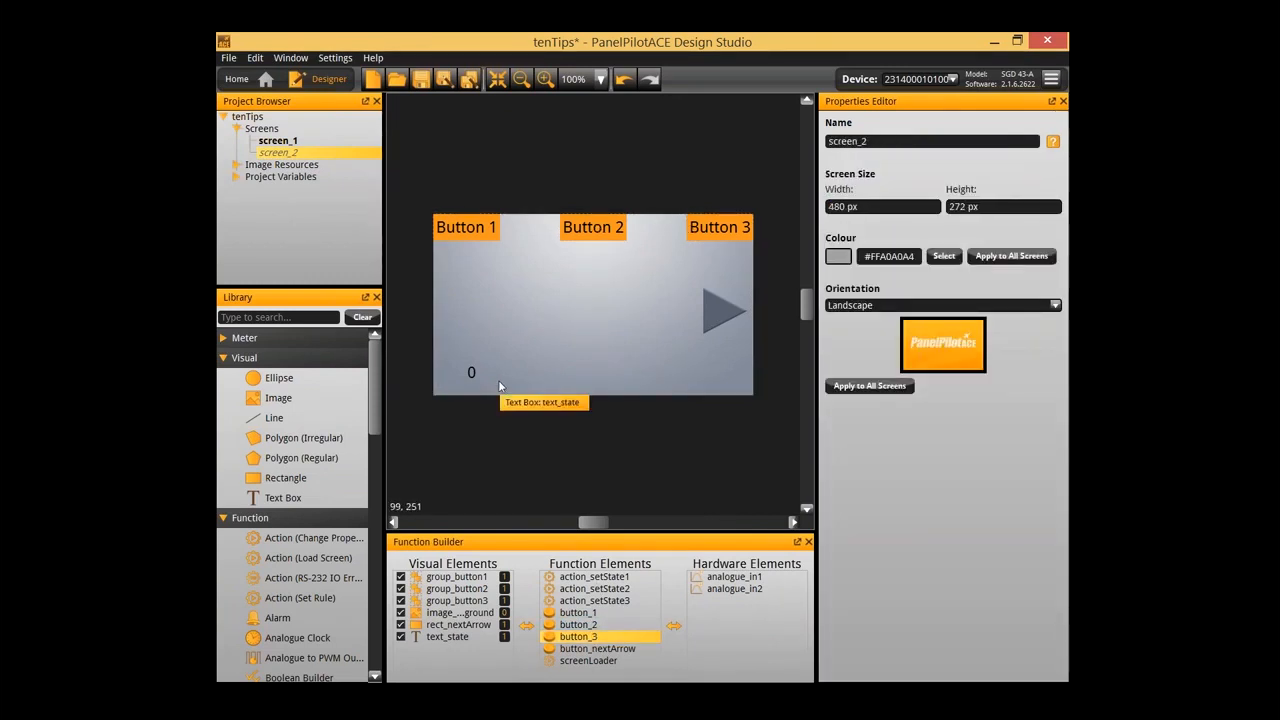
Add a Timer function element to screen_2 and rename it timer_onLoad
scroll(270, 515, down, 5)
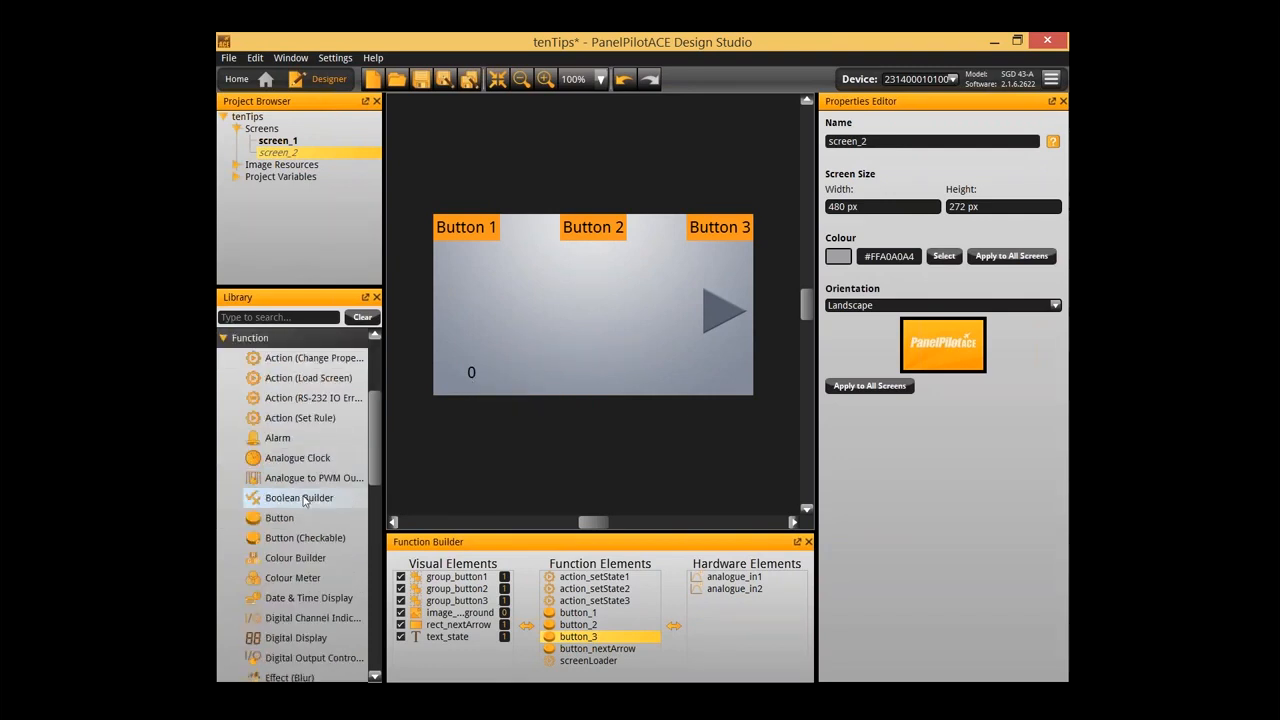
scroll(272, 595, down, 5)
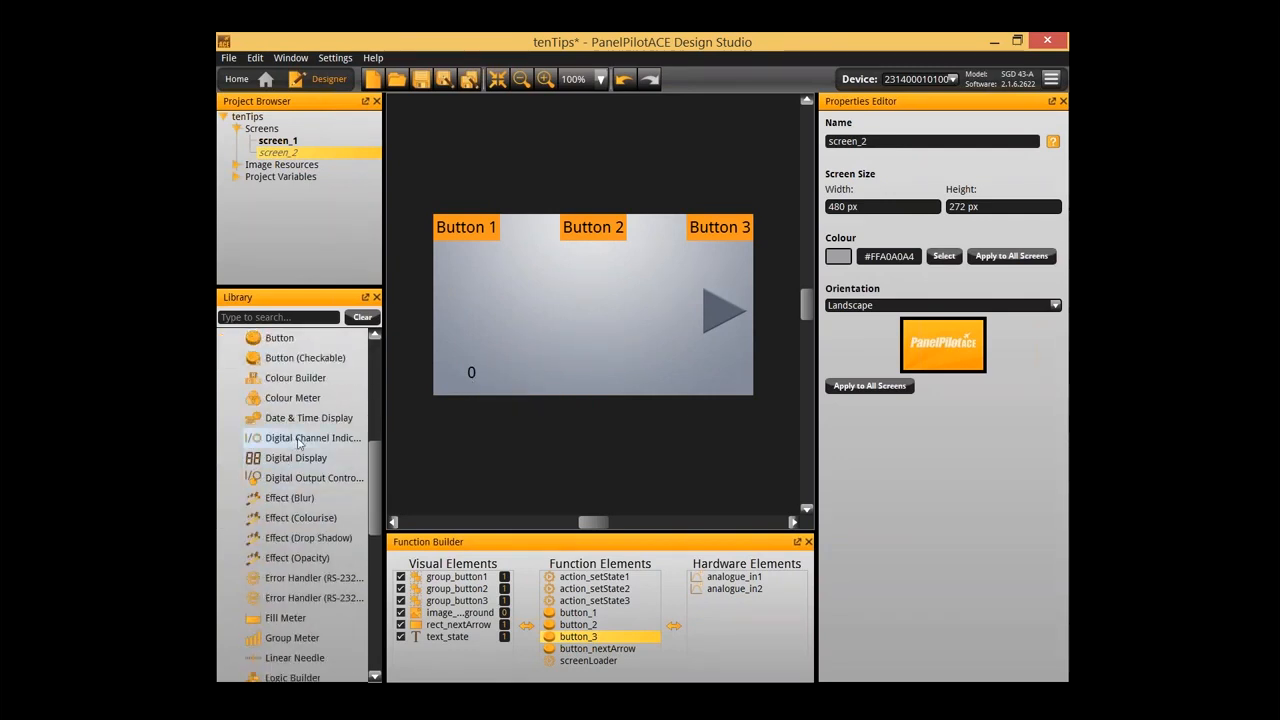
scroll(298, 445, down, 2)
click(280, 657)
drag(634, 383, 636, 480)
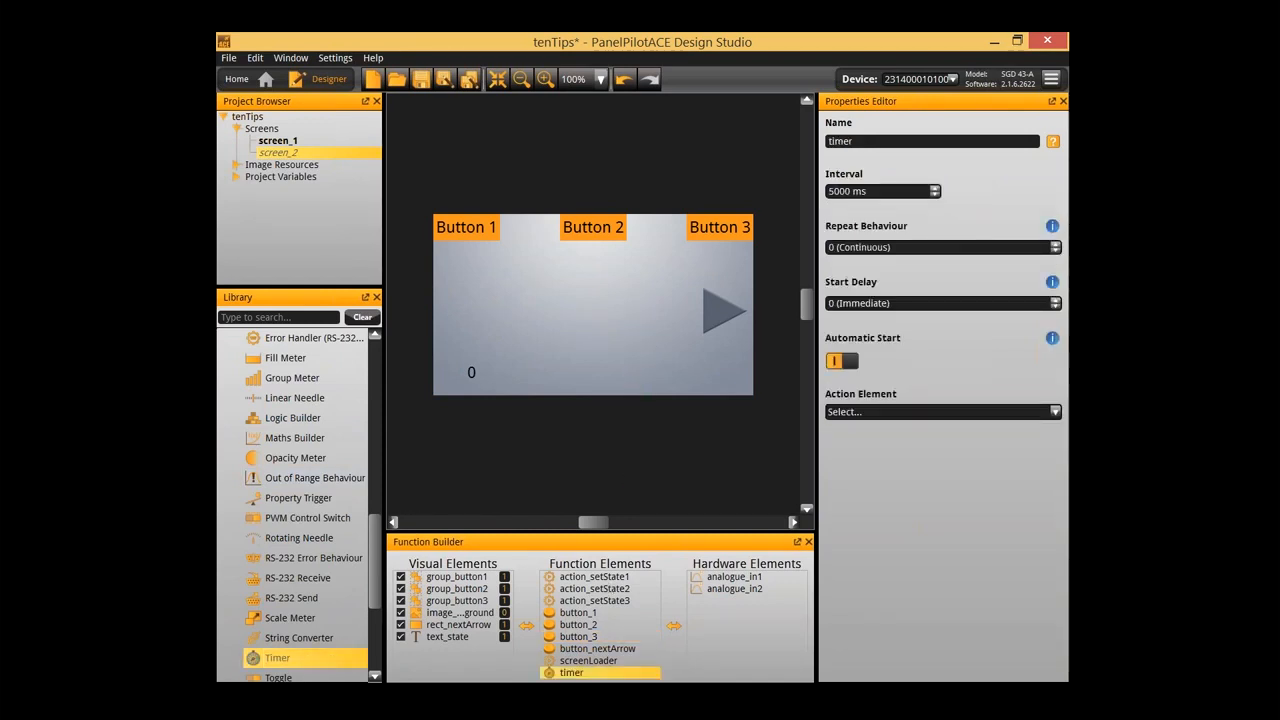
double_click(592, 673)
text(ti)
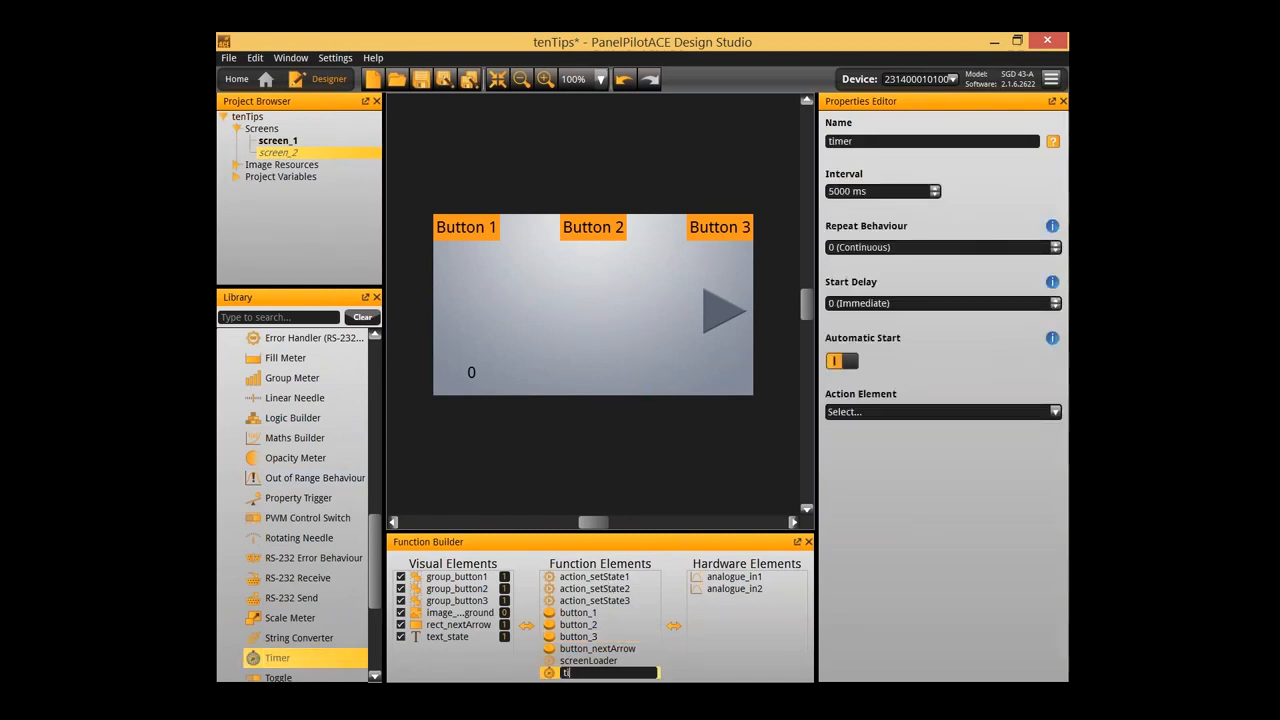
text(mer_onLoad)
key(Return)
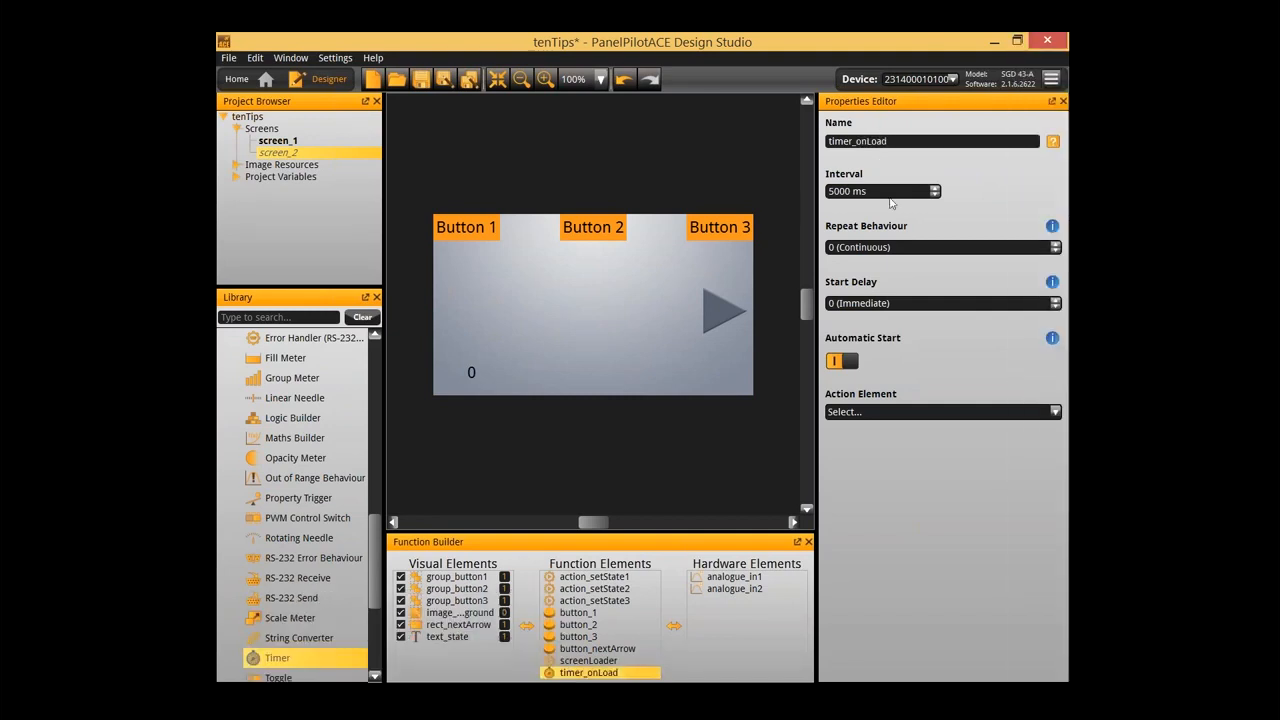
Set the repeat behaviour of timer_onLoad to 1
click(1056, 244)
click(834, 304)
click(990, 334)
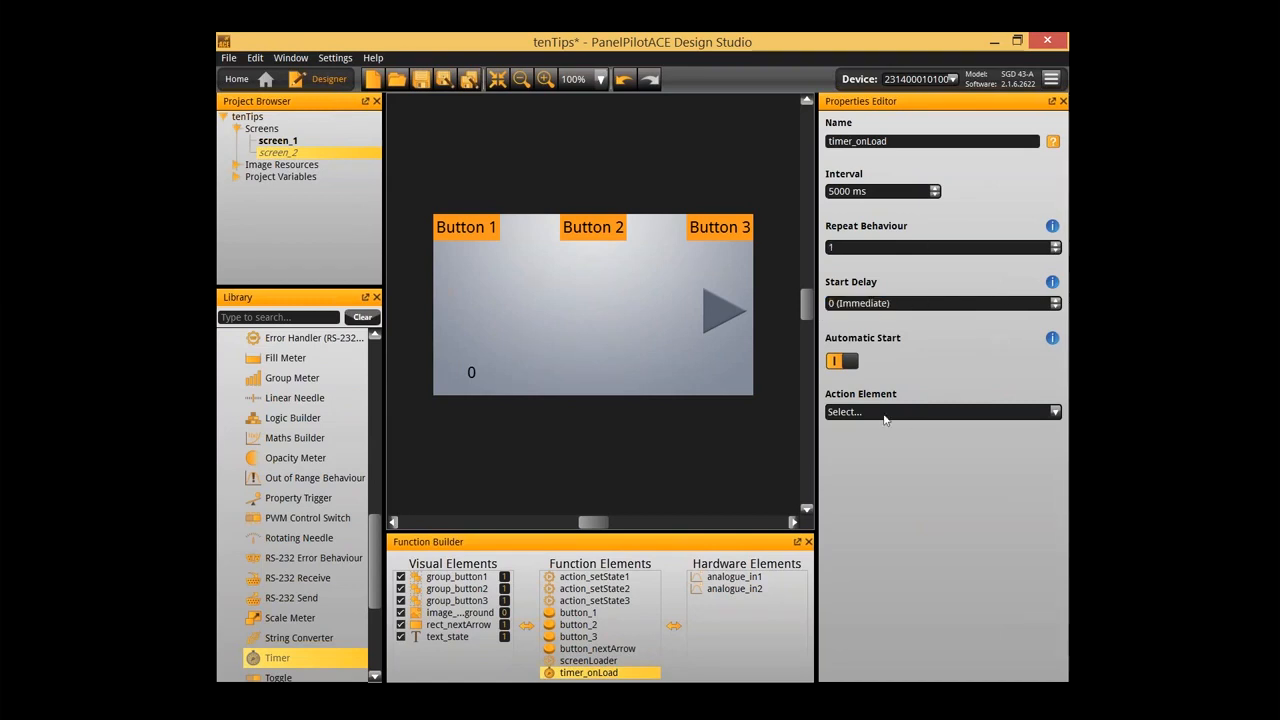
Add a Property Trigger function element to screen_2 and rename it trigger_onLoad
scroll(320, 540, down, 3)
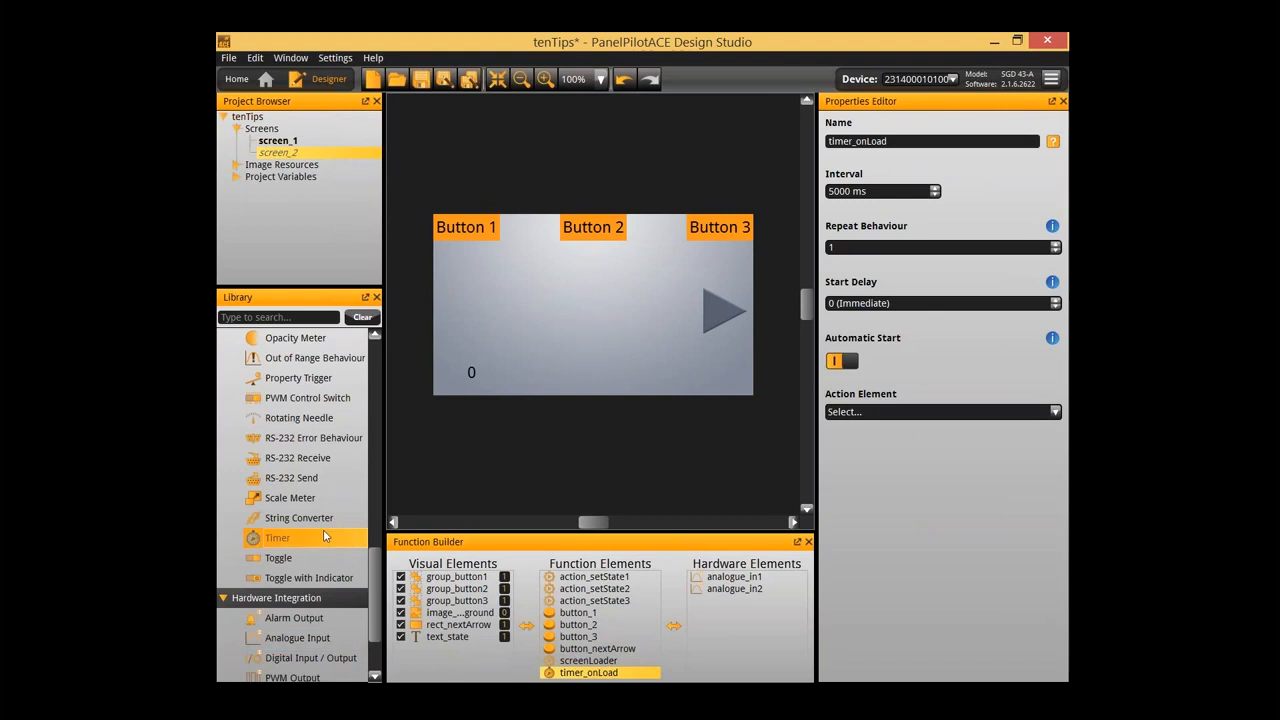
scroll(323, 537, up, 2)
double_click(325, 462)
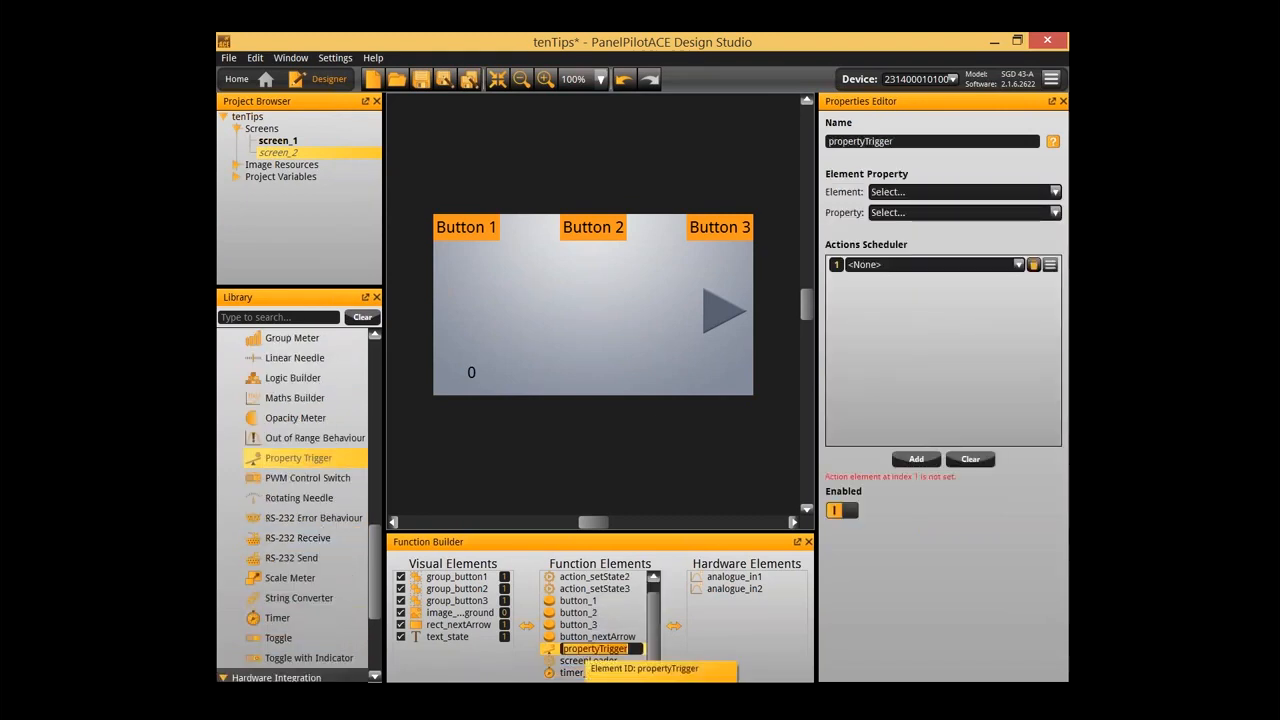
text(trigger_onLoad)
key(Return)
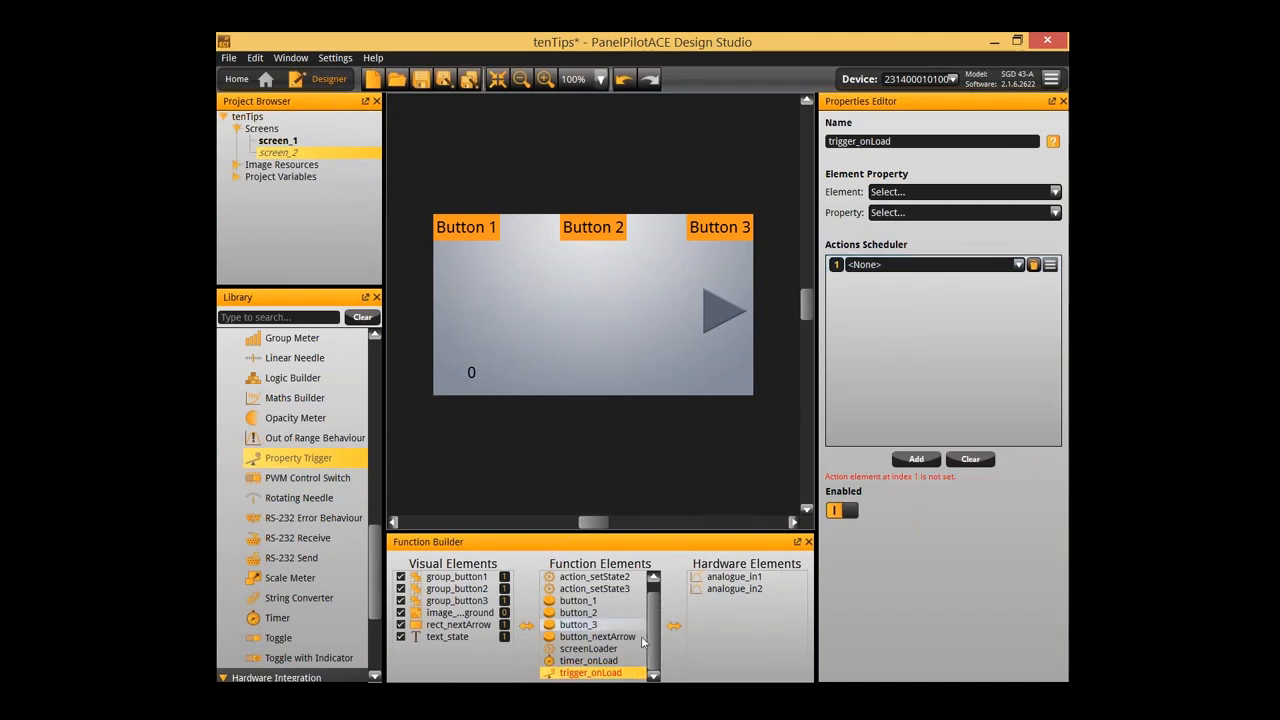
Assign trigger_onLoad as the action element of timer_onLoad
click(589, 660)
click(936, 412)
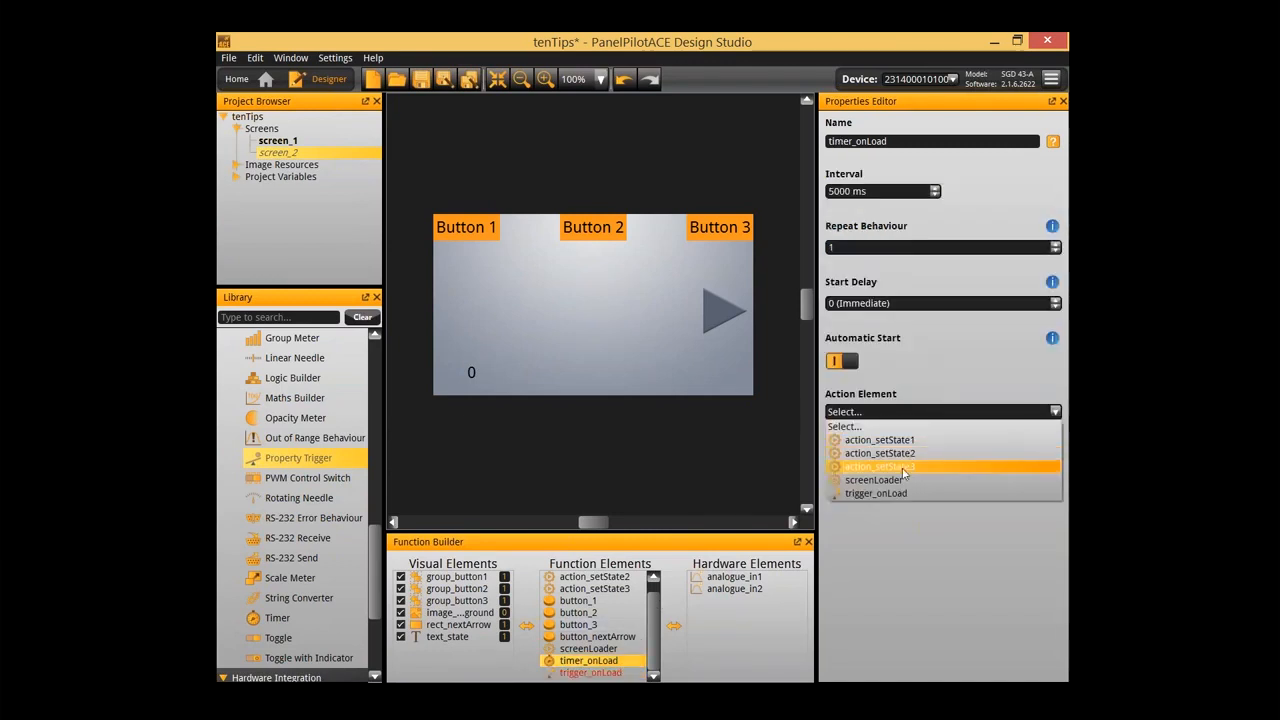
click(877, 493)
Add an Action (Set Rule) function element to screen_2 and rename it action_onLoad
click(590, 672)
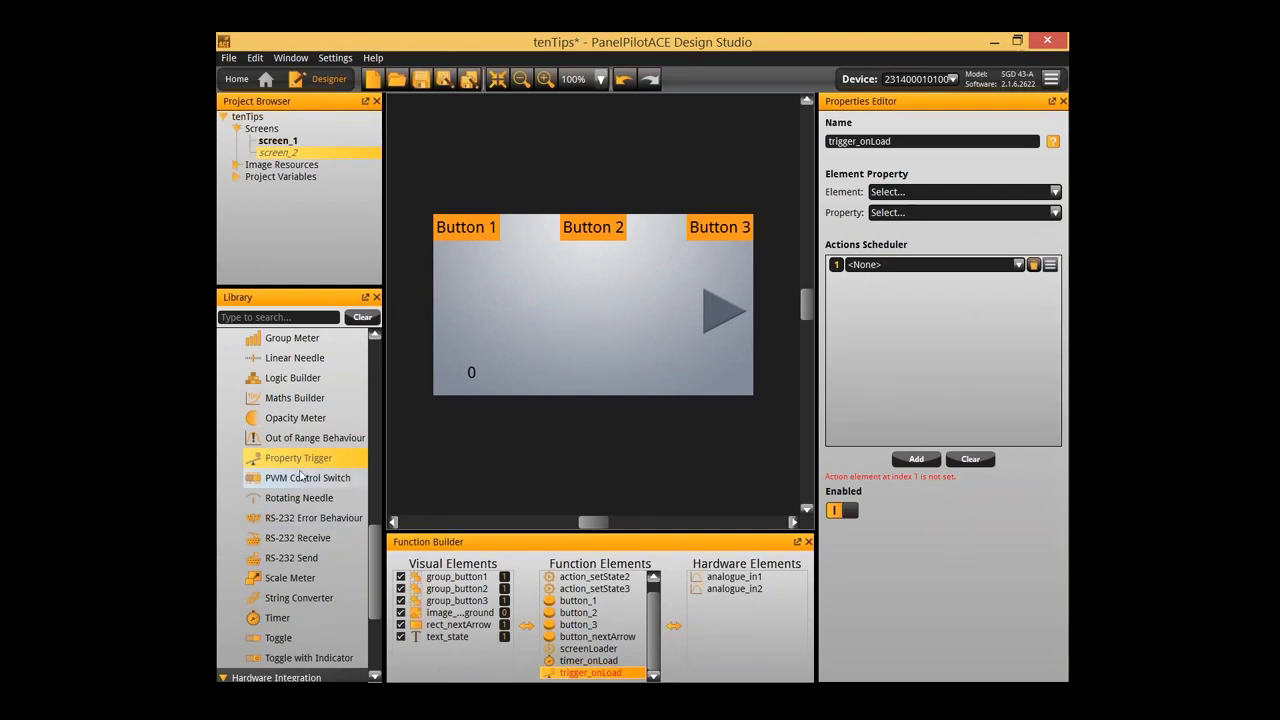
scroll(322, 462, up, 1)
scroll(320, 450, up, 5)
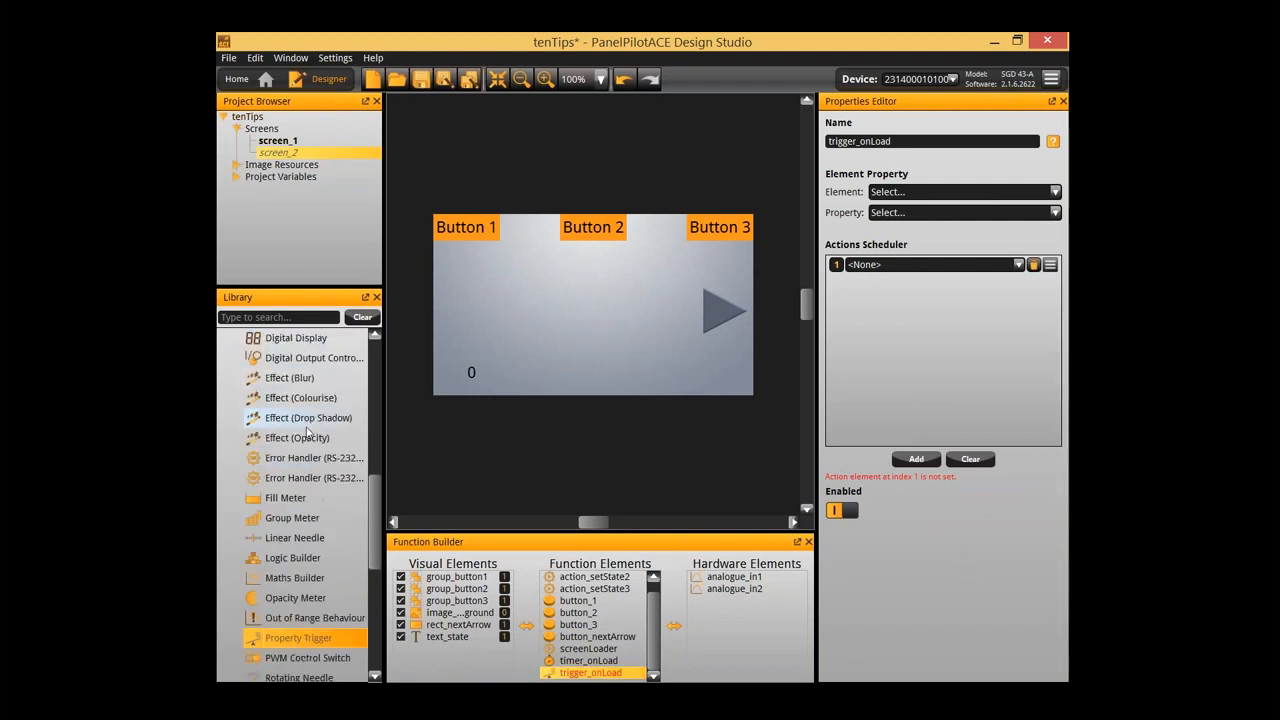
double_click(308, 430)
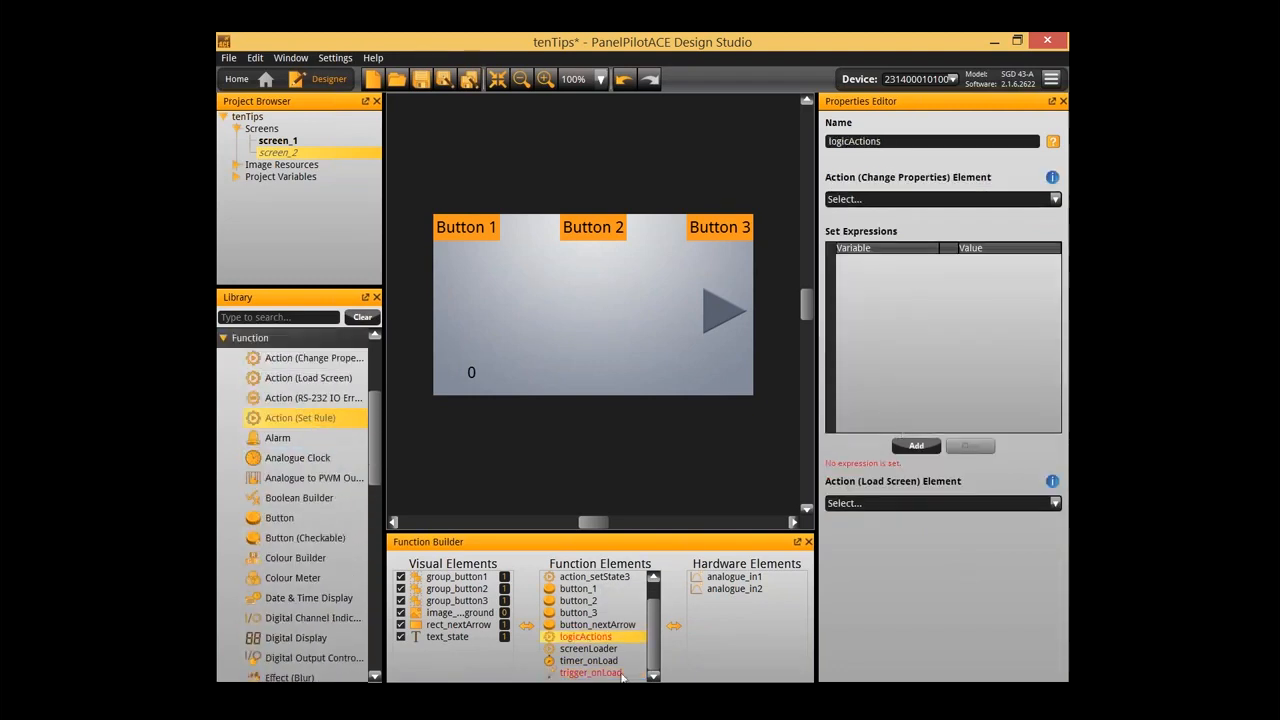
double_click(618, 636)
text(action_onLoad)
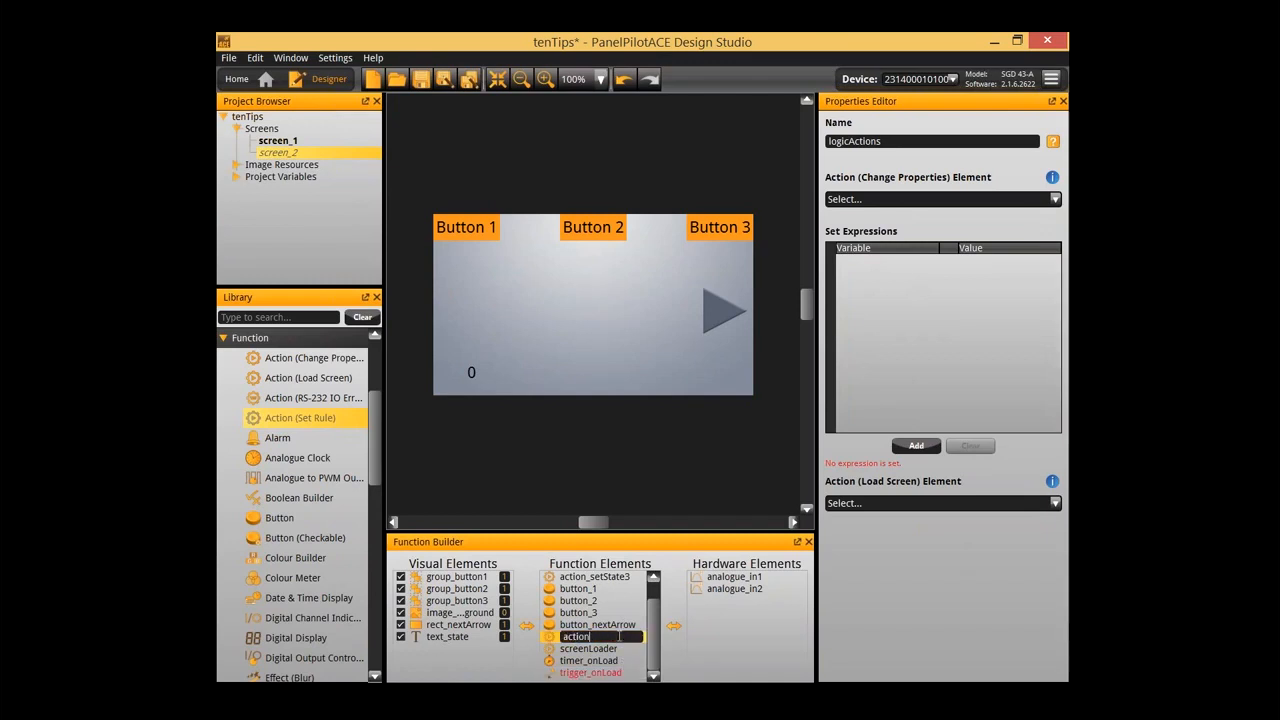
key(Return)
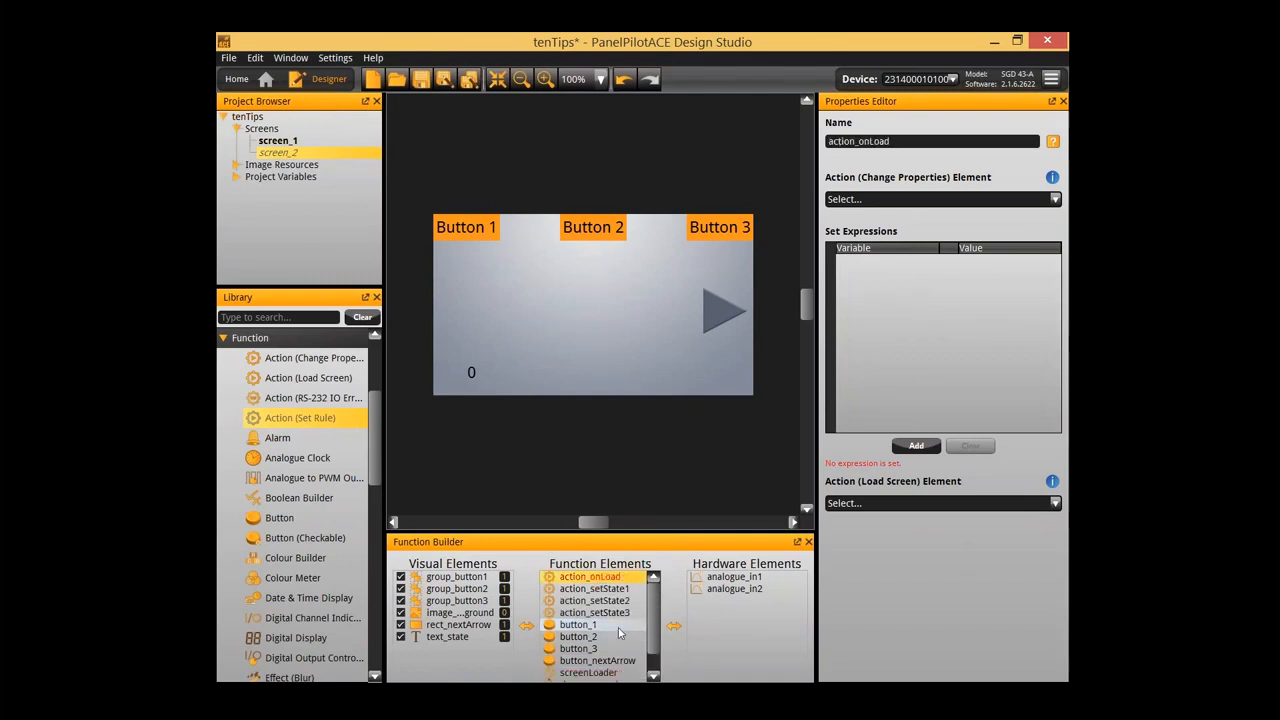
Set action_onLoad as the first scheduled action of trigger_onLoad
click(592, 672)
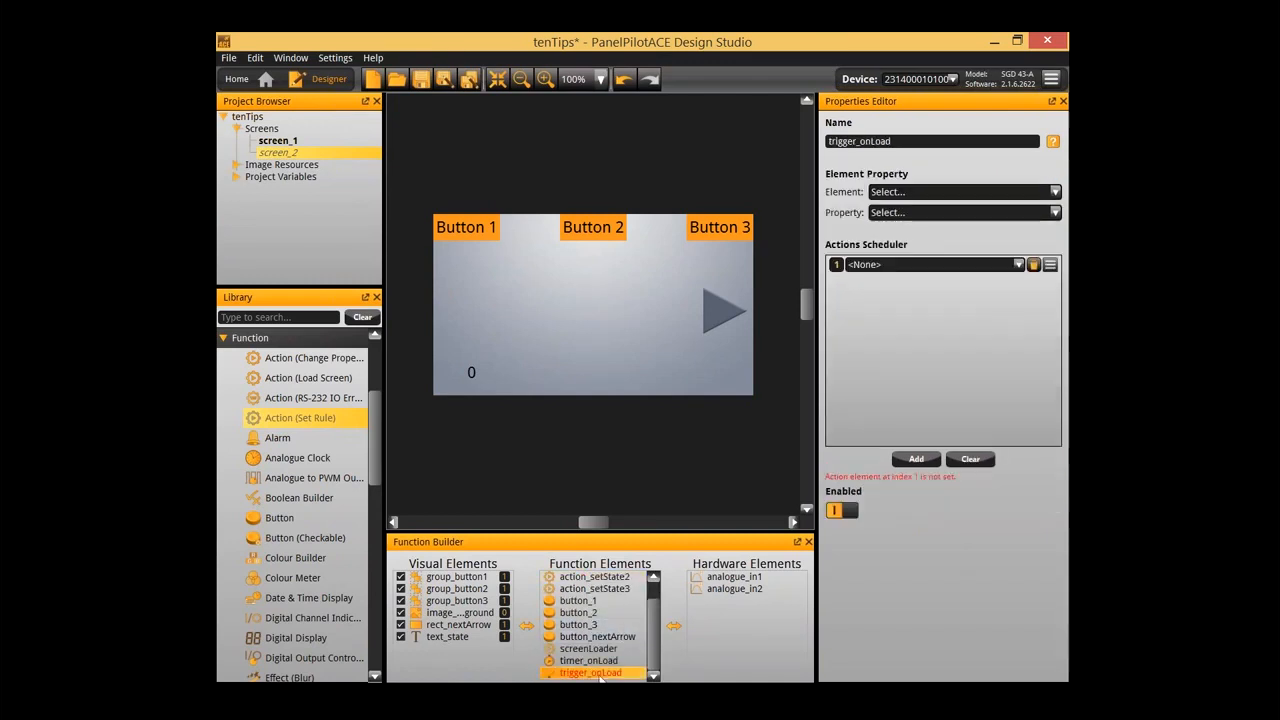
click(925, 265)
click(920, 298)
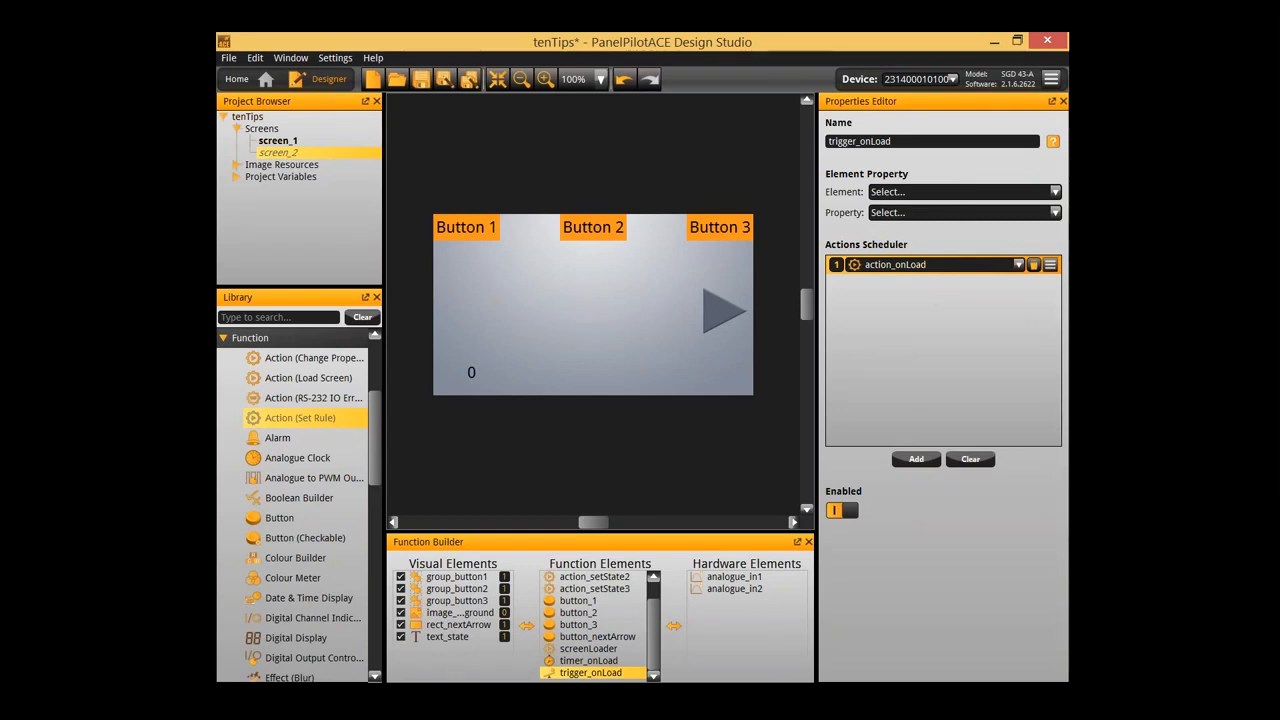
Add a set expression to action_onLoad with the text property of text_state as its variable
scroll(624, 643, up, 2)
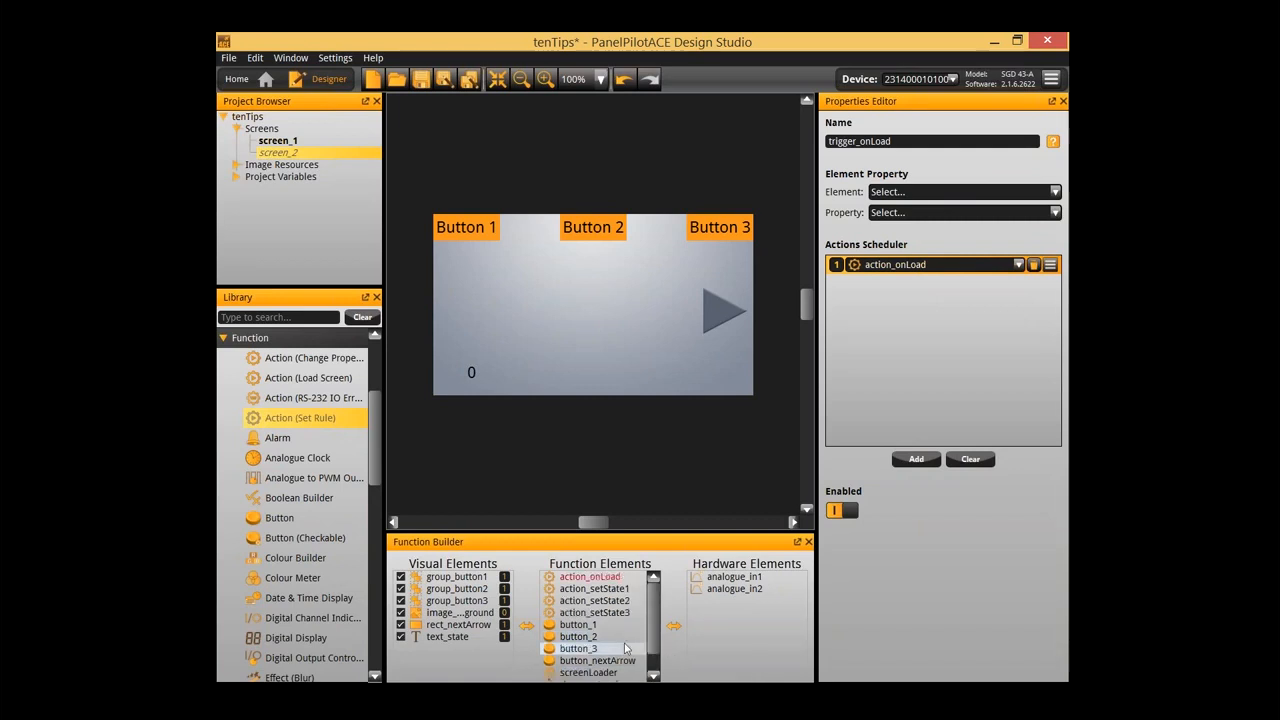
click(599, 590)
click(590, 577)
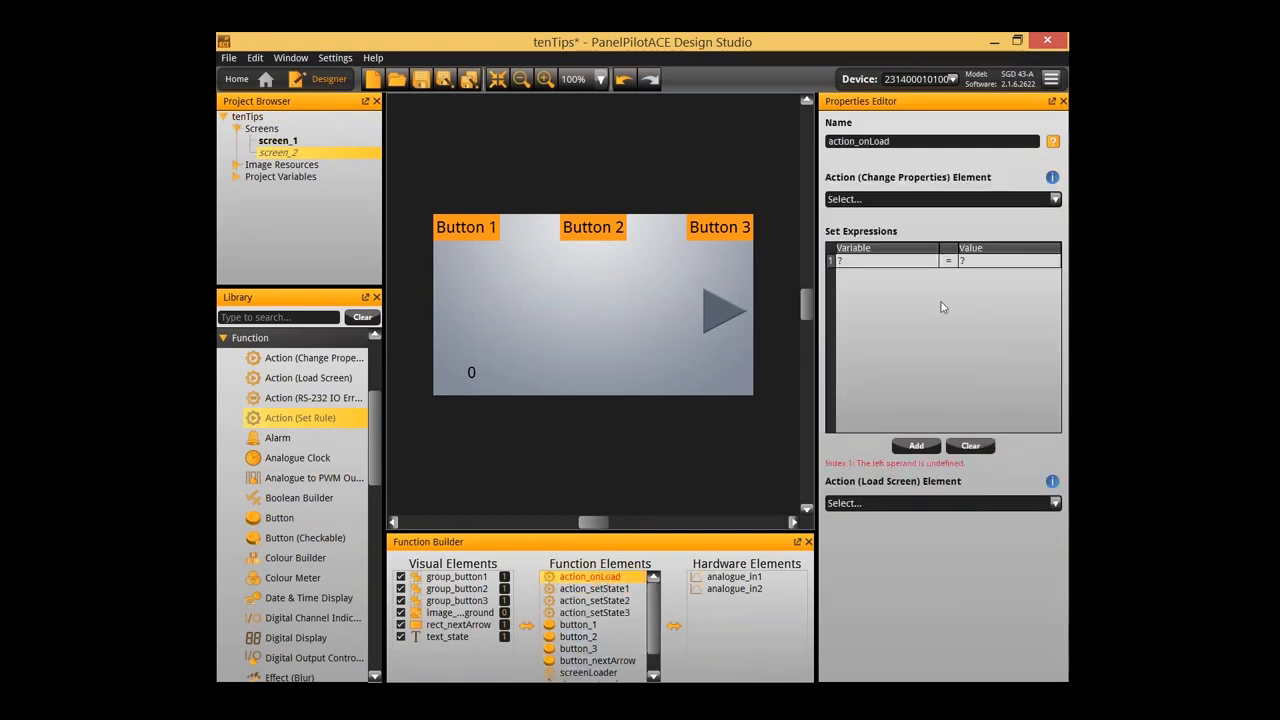
click(909, 264)
click(644, 337)
click(600, 470)
click(640, 357)
click(600, 430)
click(705, 440)
Set the value of the text_state.text expression to the project variable number_state
click(978, 263)
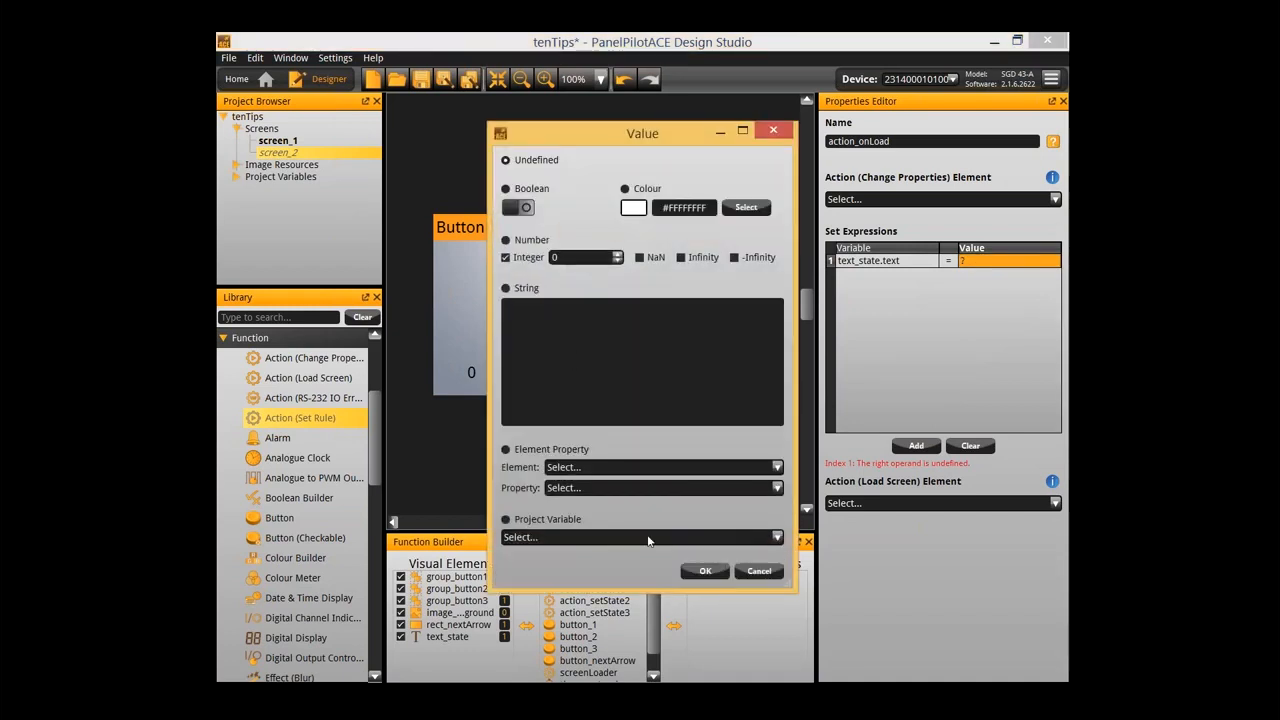
click(648, 538)
click(550, 591)
click(697, 571)
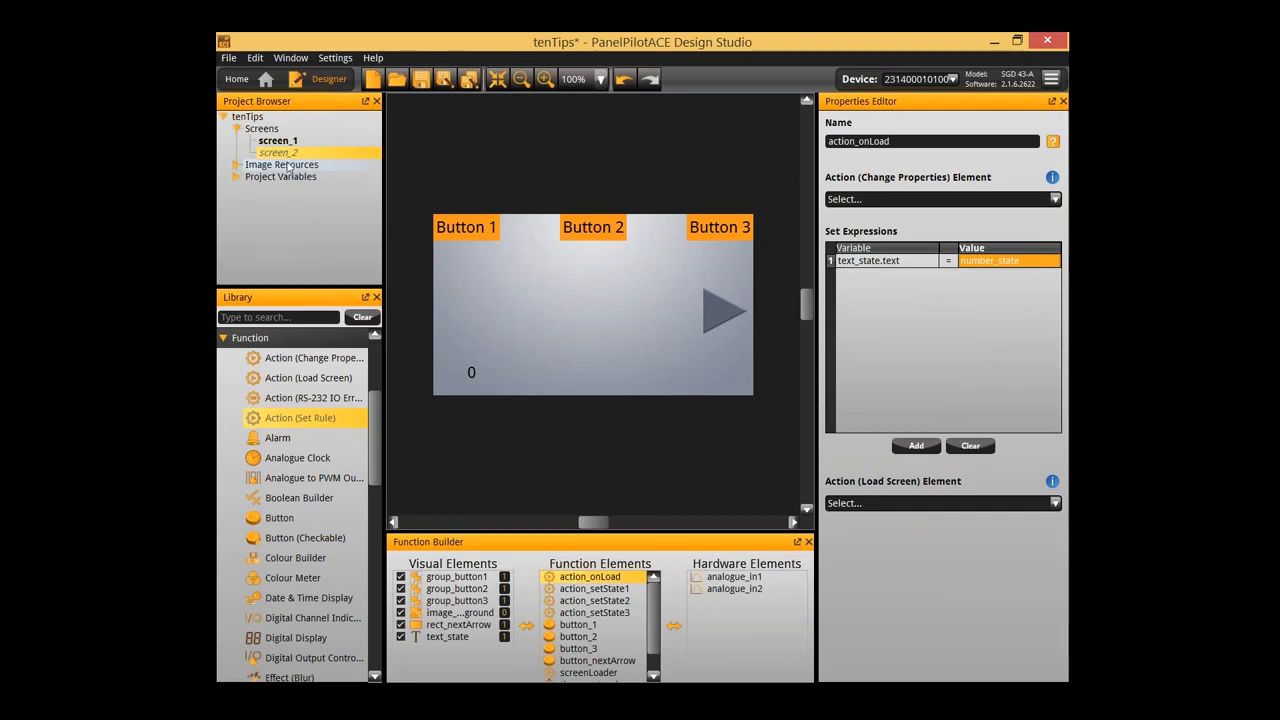
Expand the project variables and inspect the settings of number_state
click(236, 180)
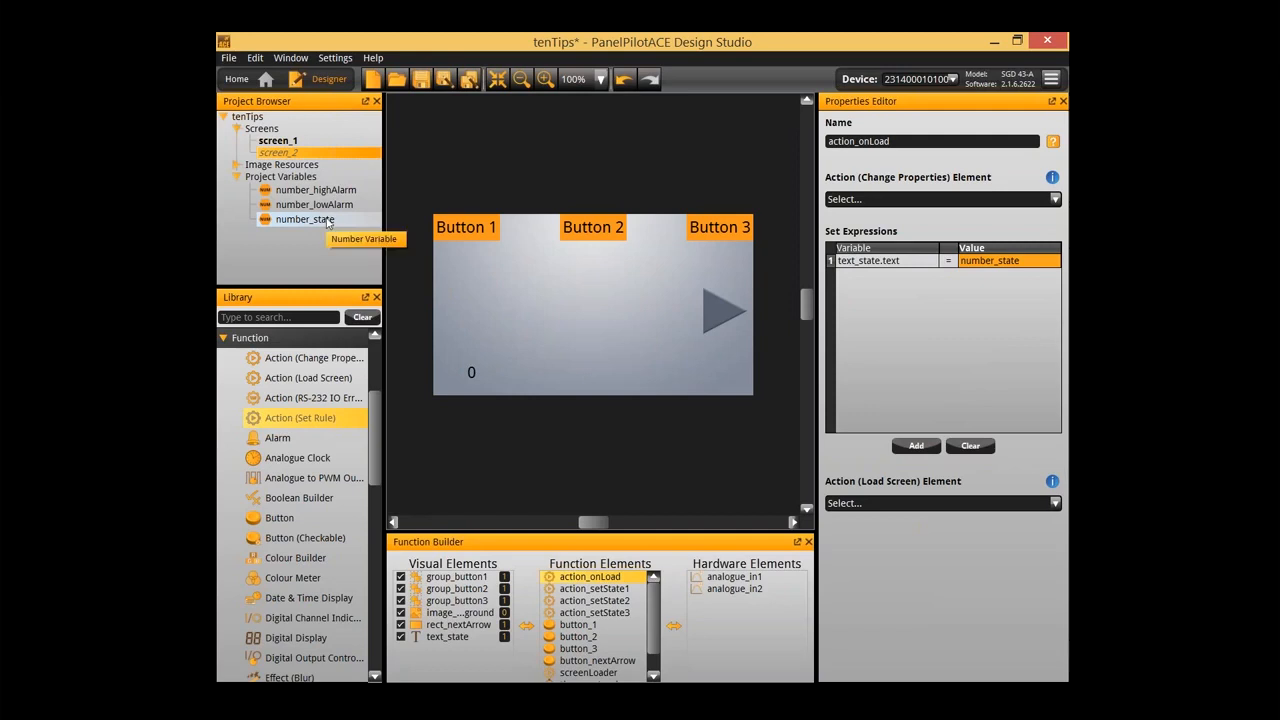
click(326, 222)
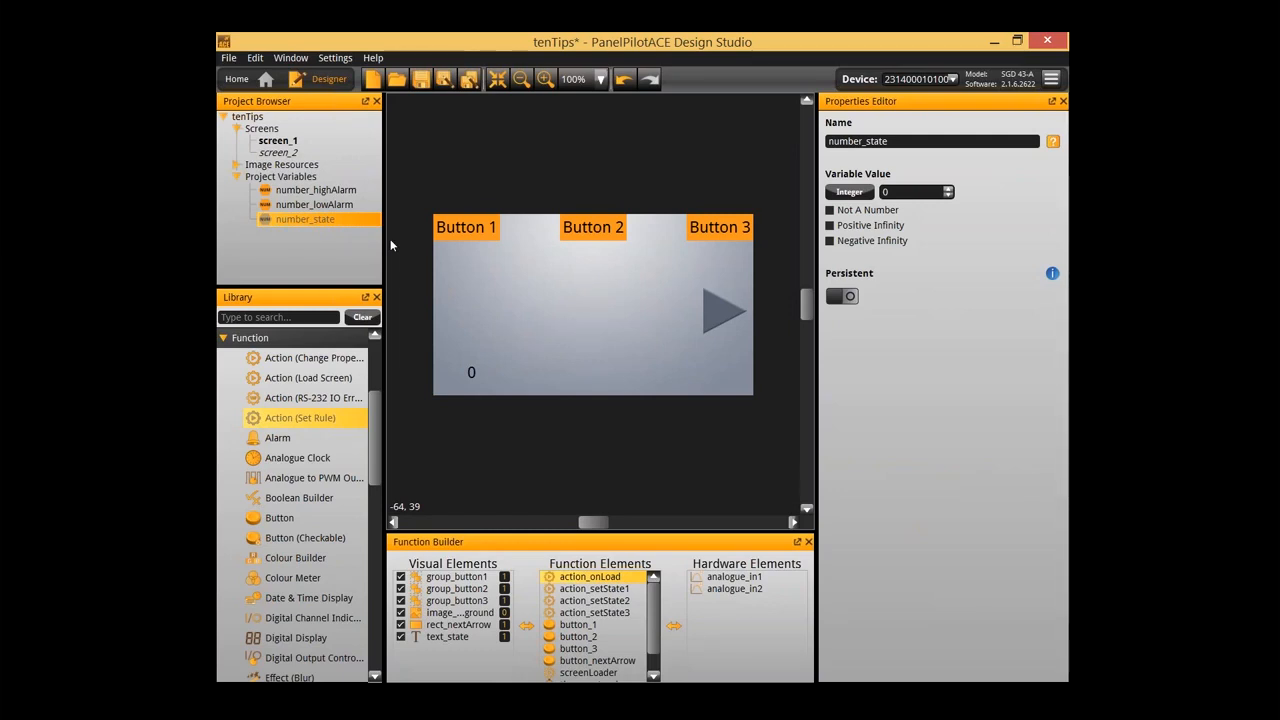
scroll(289, 592, down, 9)
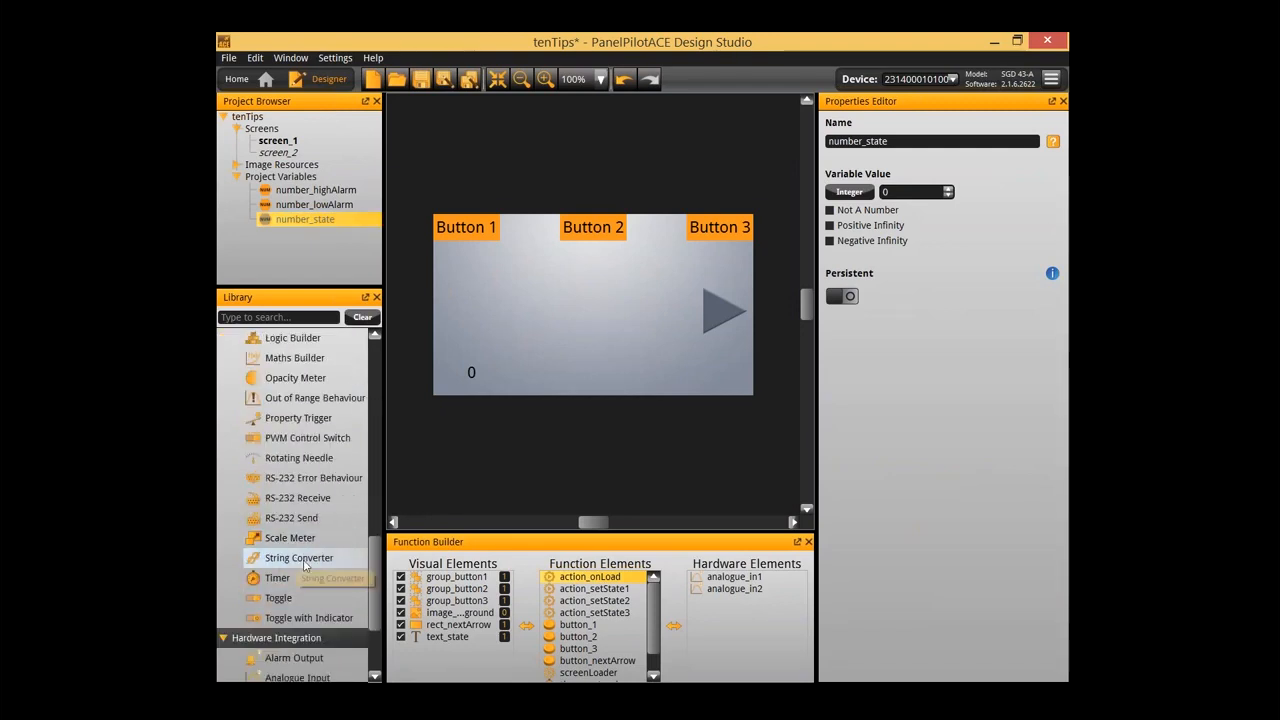
Run the project briefly in the emulator, close it, and check the settings of timer_onLoad and trigger_onLoad
click(645, 496)
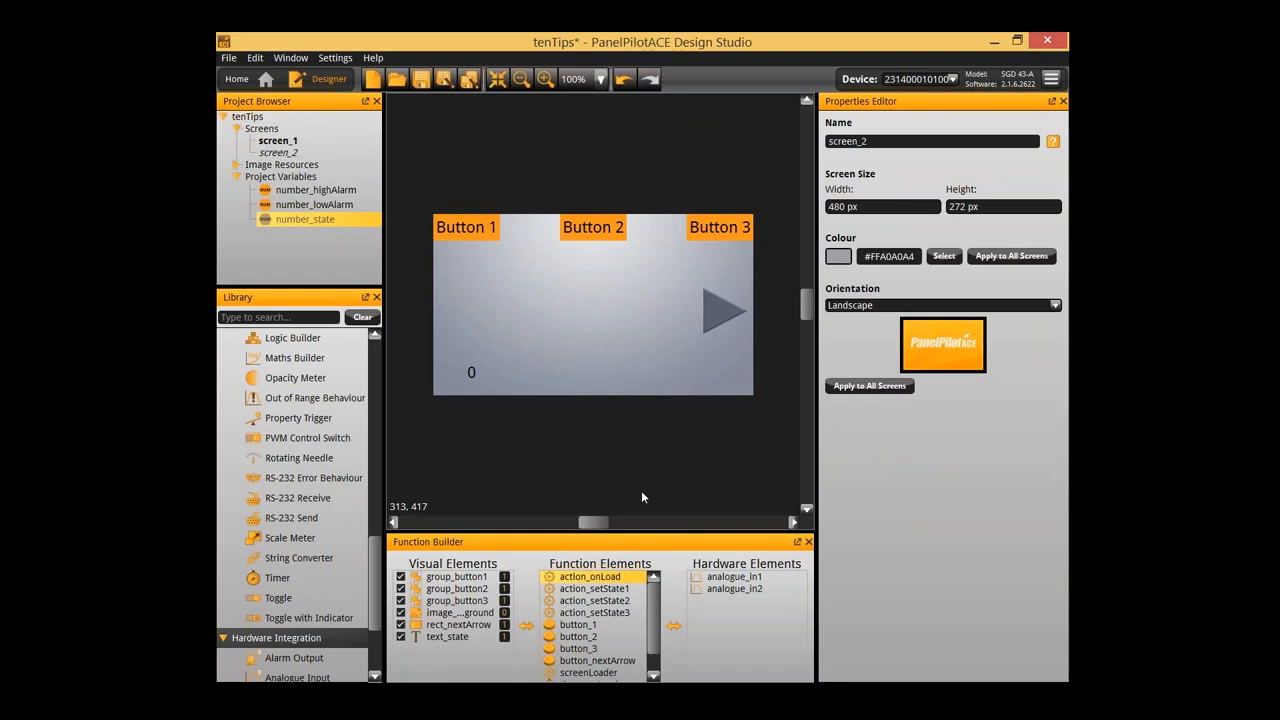
key(F5)
click(774, 482)
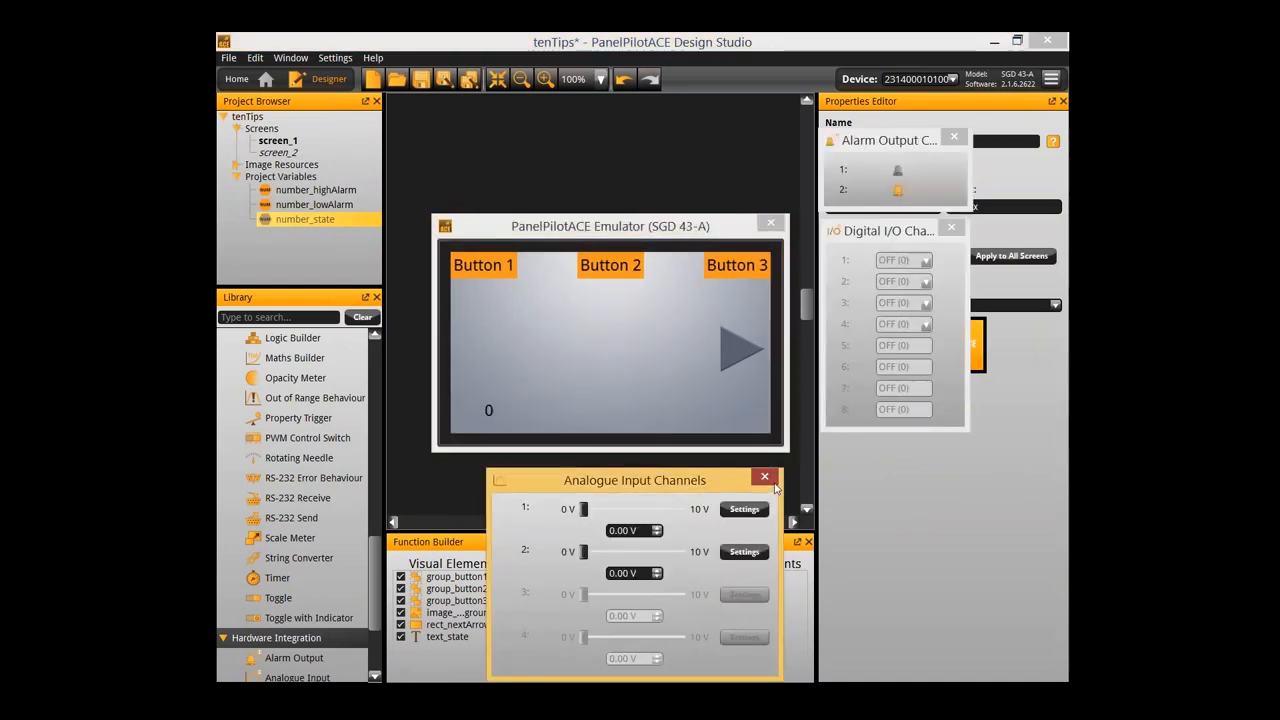
click(612, 661)
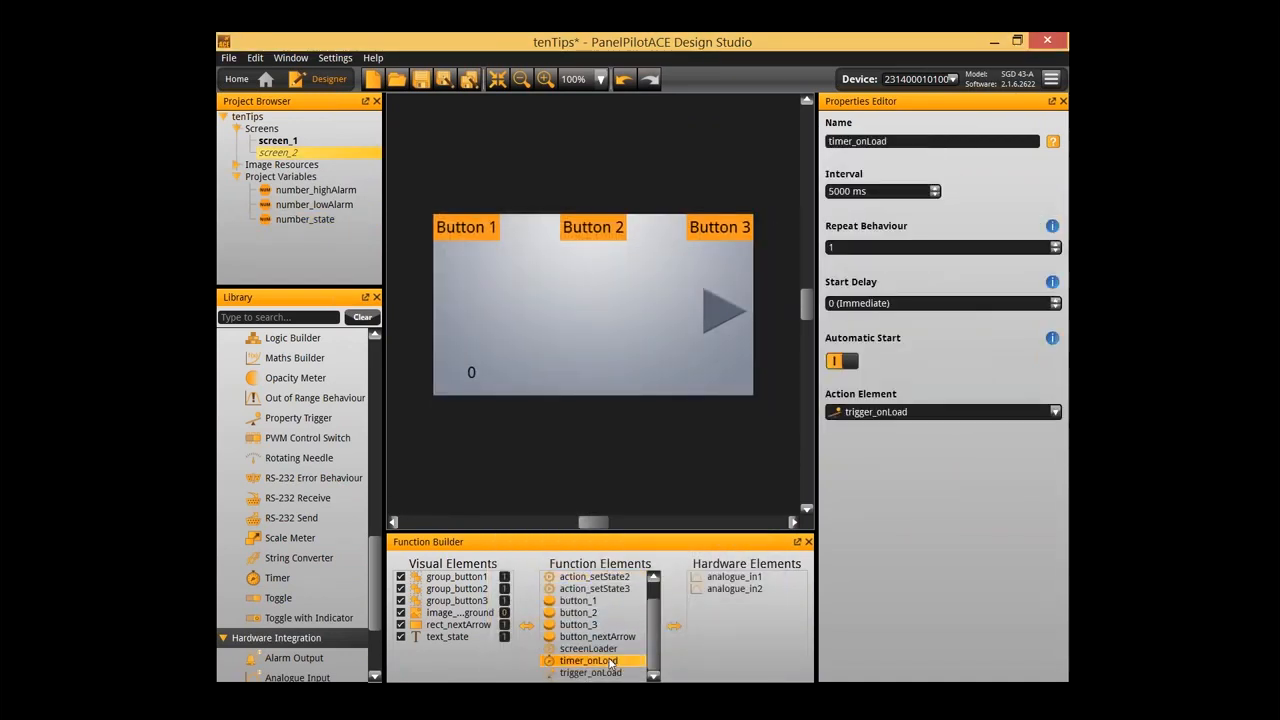
click(608, 673)
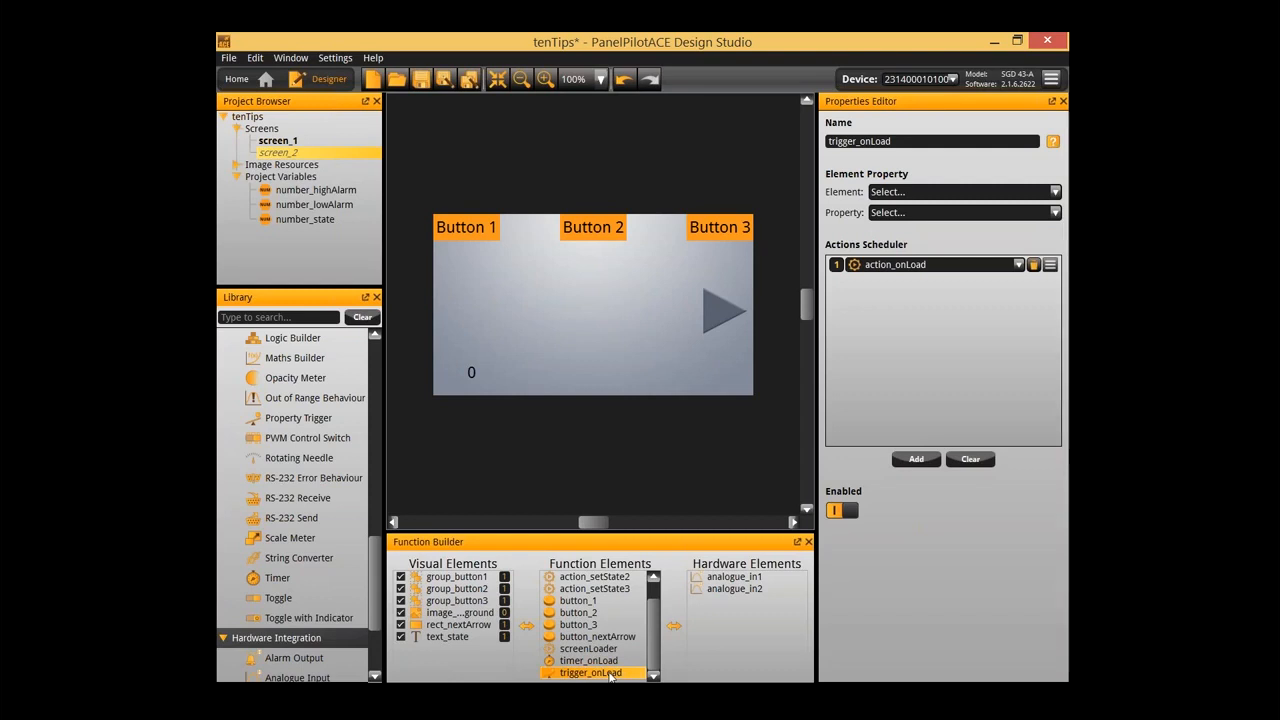
Run the project in the emulator, test Button 3, the next arrow between screens and Button 2, and close the emulator
click(522, 457)
key(F5)
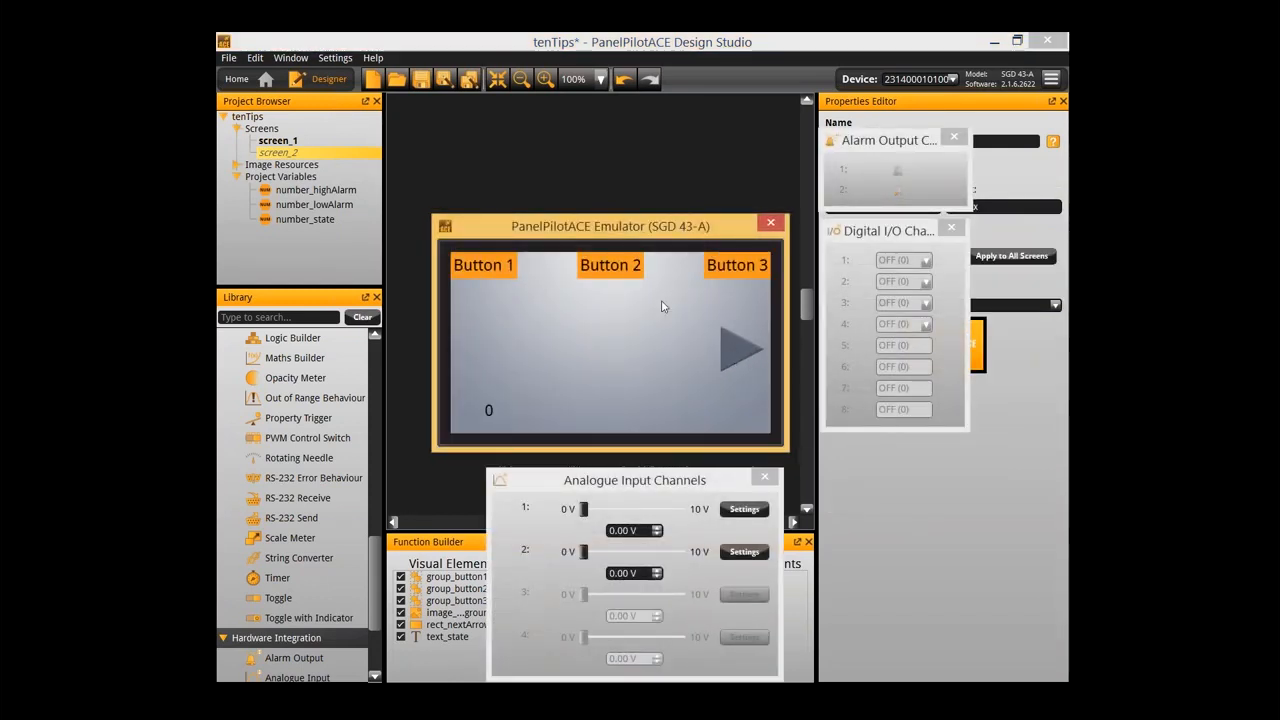
click(736, 279)
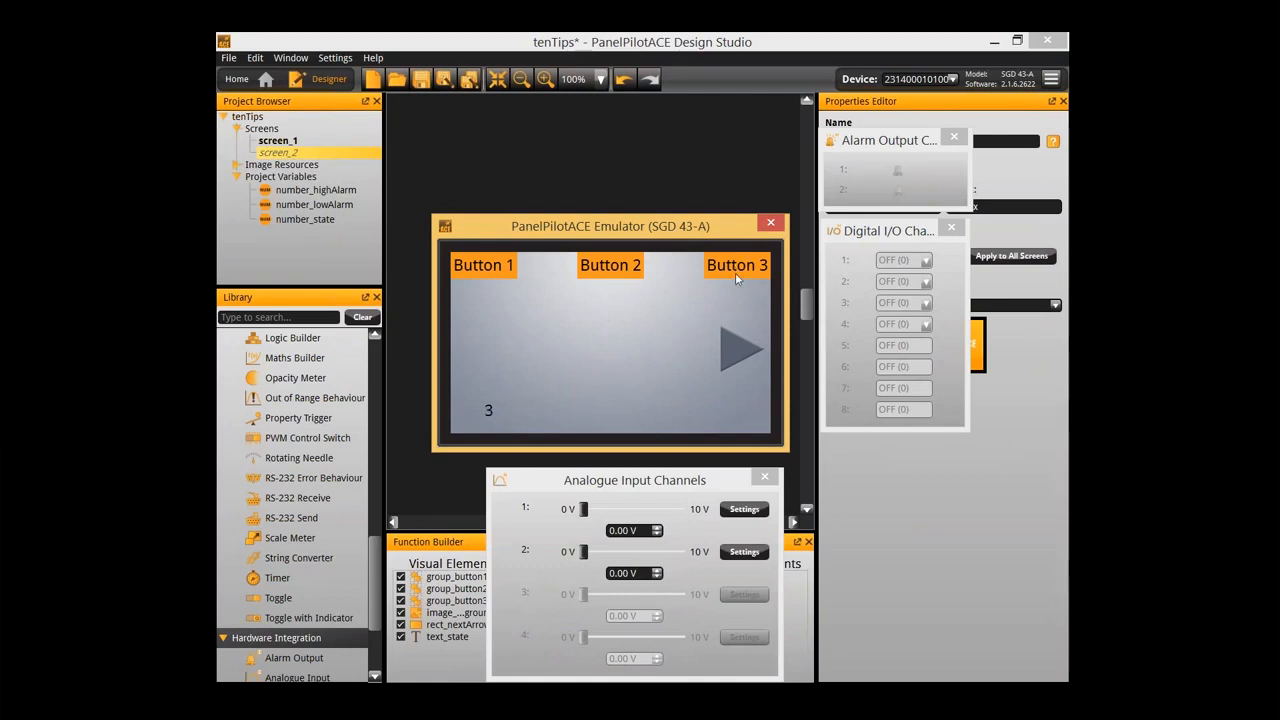
click(738, 343)
click(731, 360)
click(748, 350)
click(746, 350)
click(722, 345)
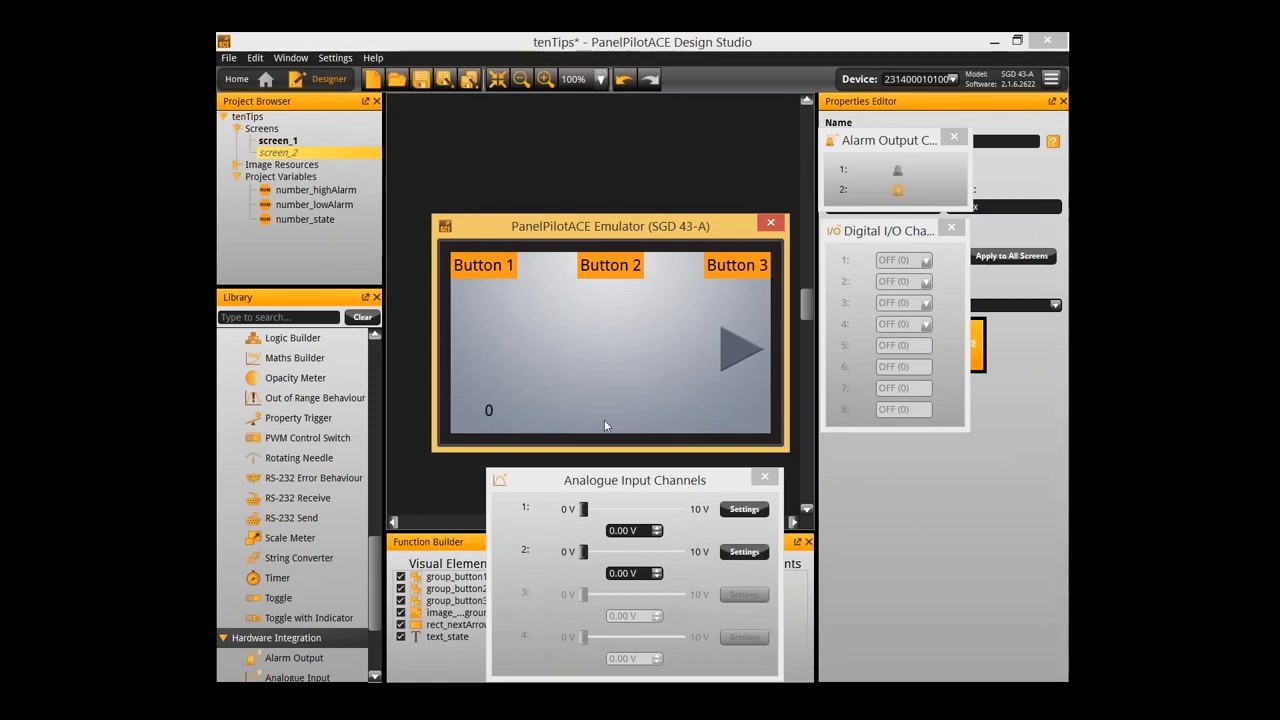
click(609, 285)
click(770, 222)
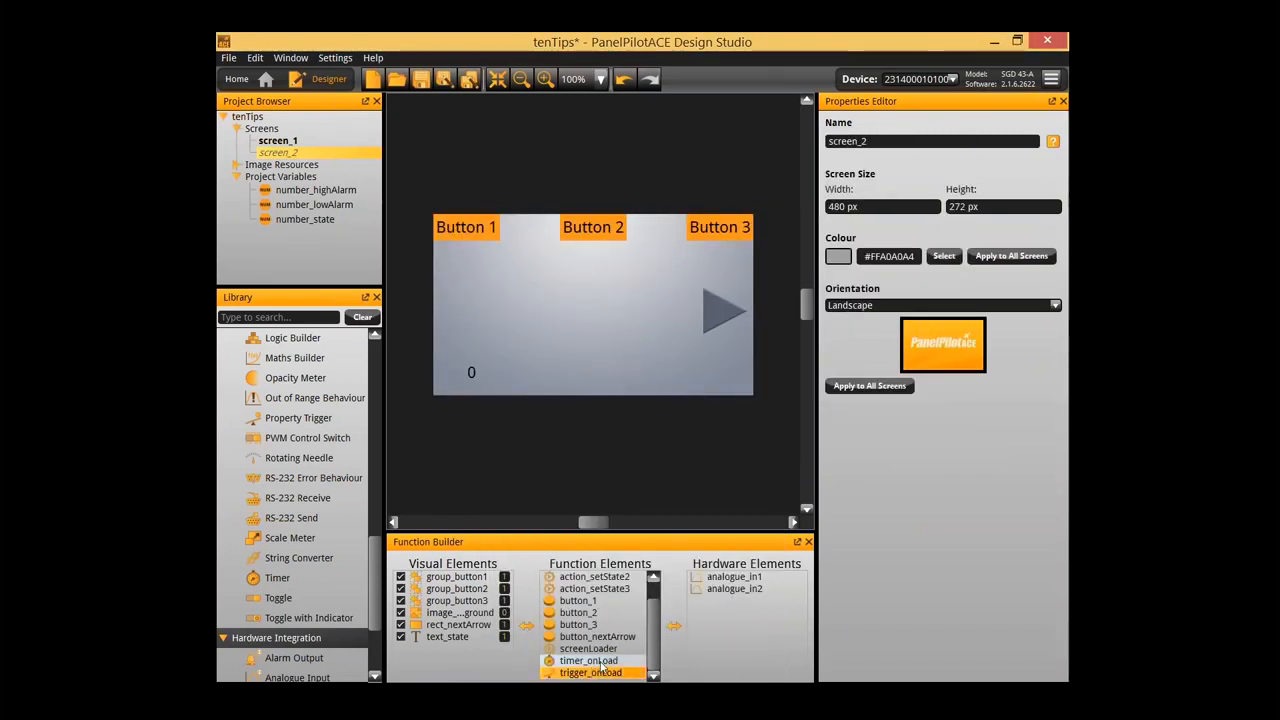
Copy action_onLoad, timer_onLoad and trigger_onLoad from screen_2 to screen_1, and check screen_1's function elements
ctrl+click(601, 664)
scroll(602, 663, up, 1)
click(590, 577)
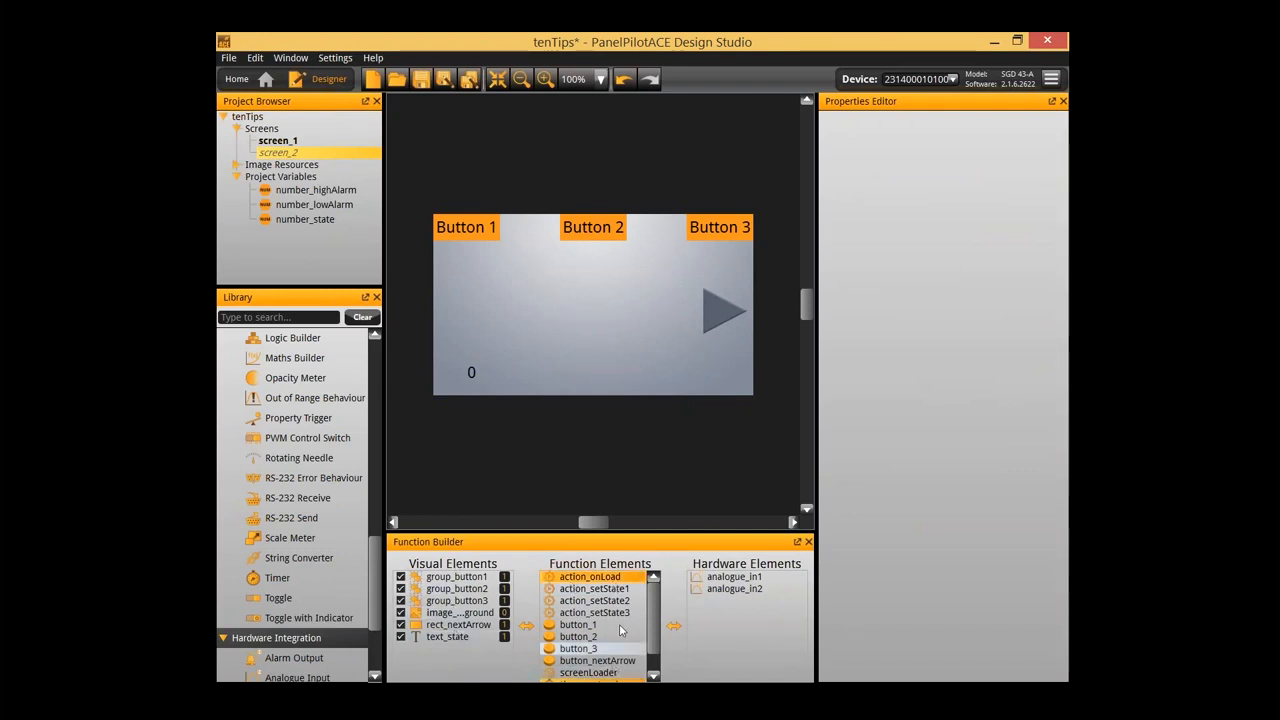
scroll(626, 604, down, 1)
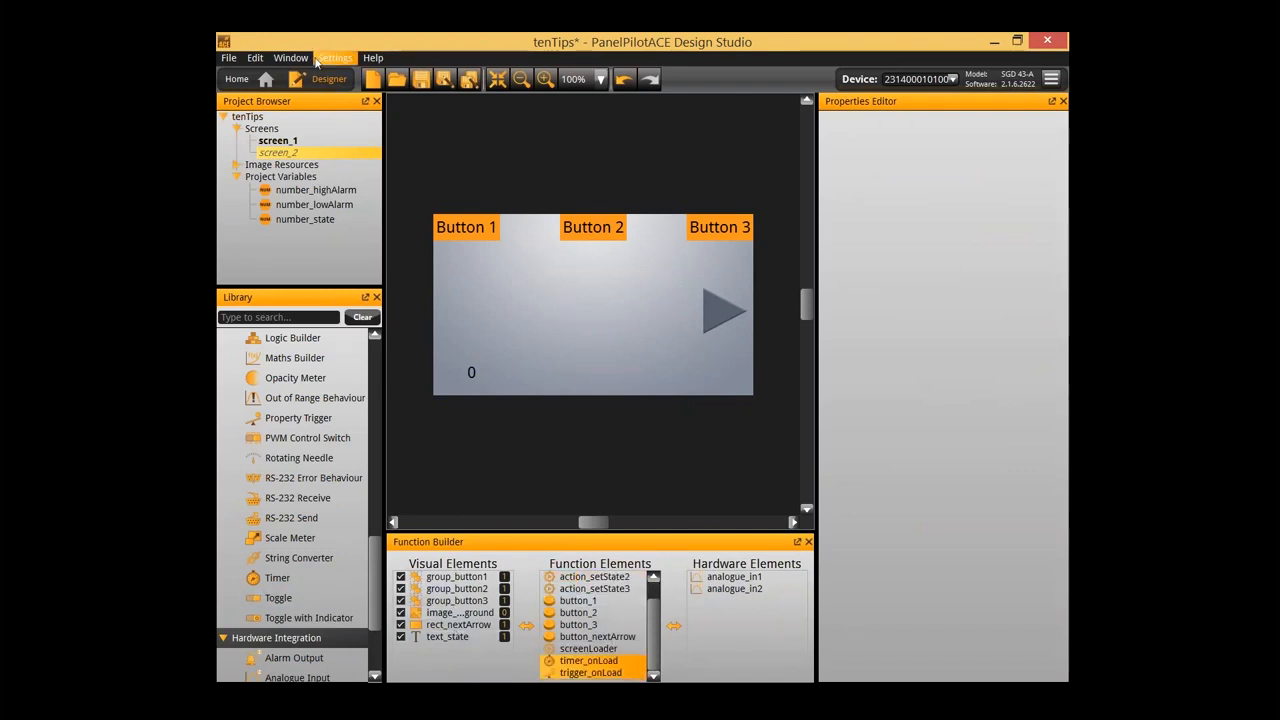
click(451, 171)
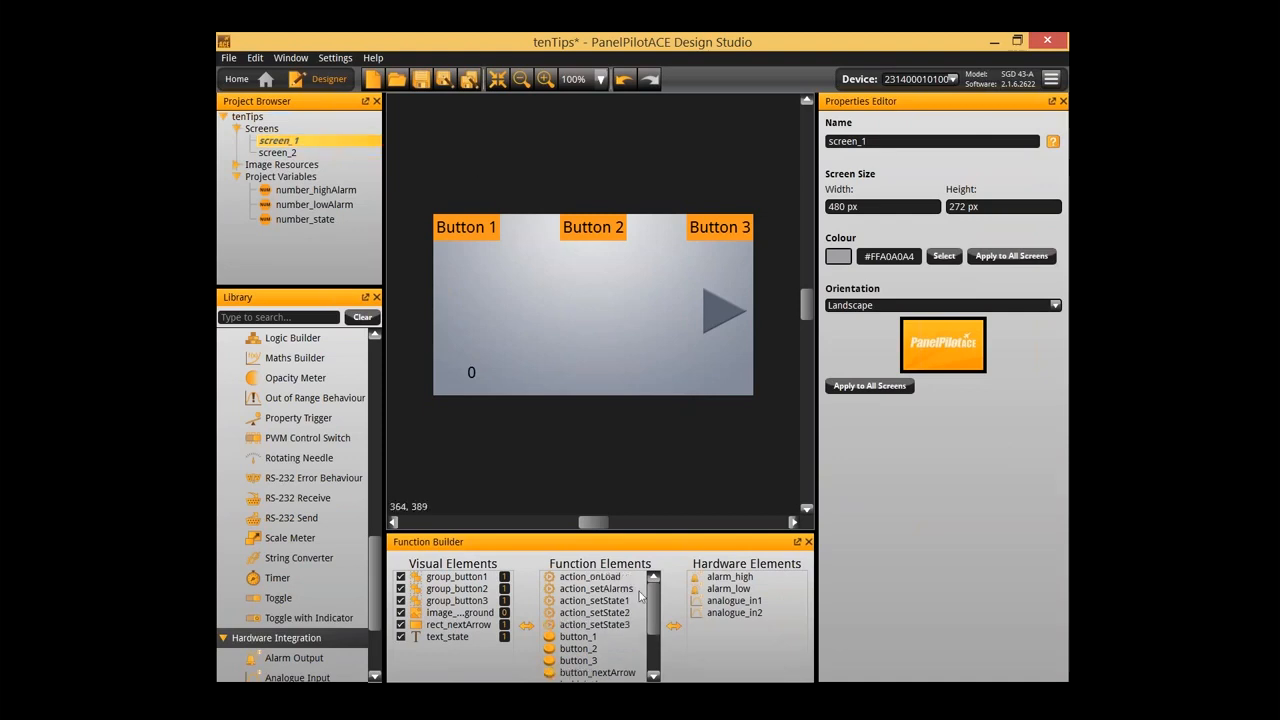
scroll(607, 614, down, 1)
scroll(607, 614, up, 1)
Run the project in the emulator from screen_1, test Button 2 and Button 1, and close the emulator
key(F5)
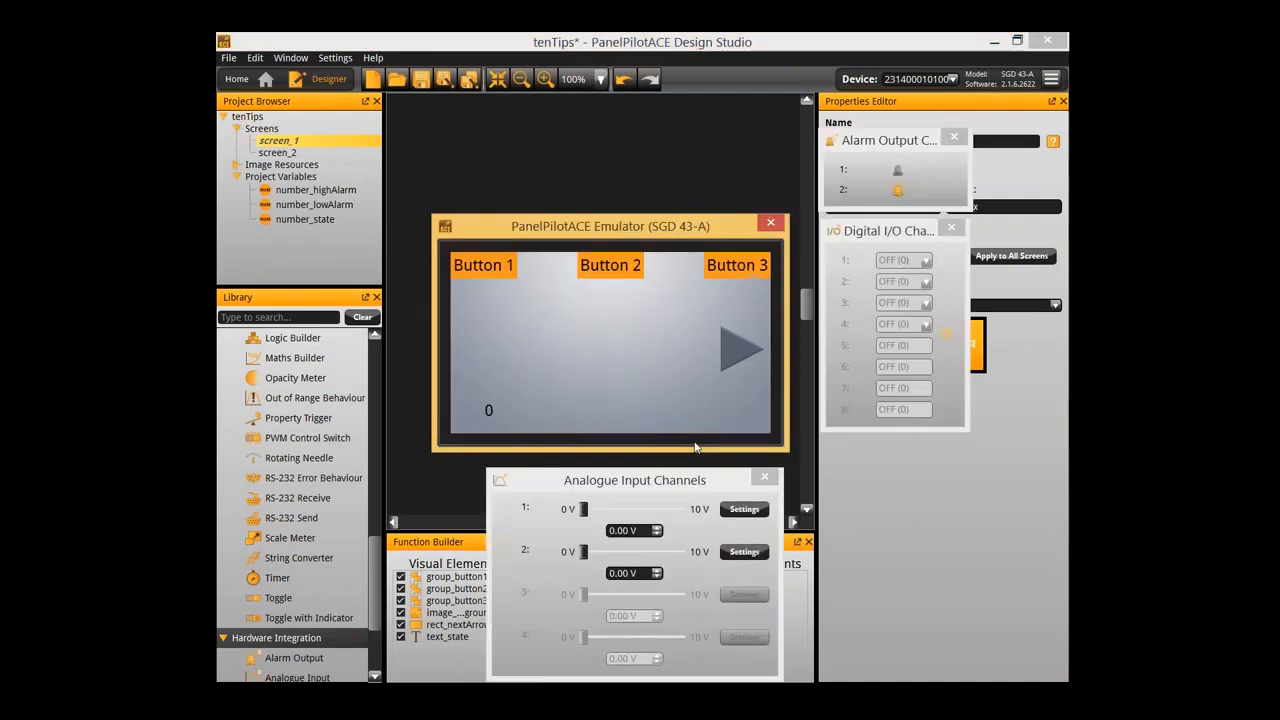
click(618, 276)
click(493, 265)
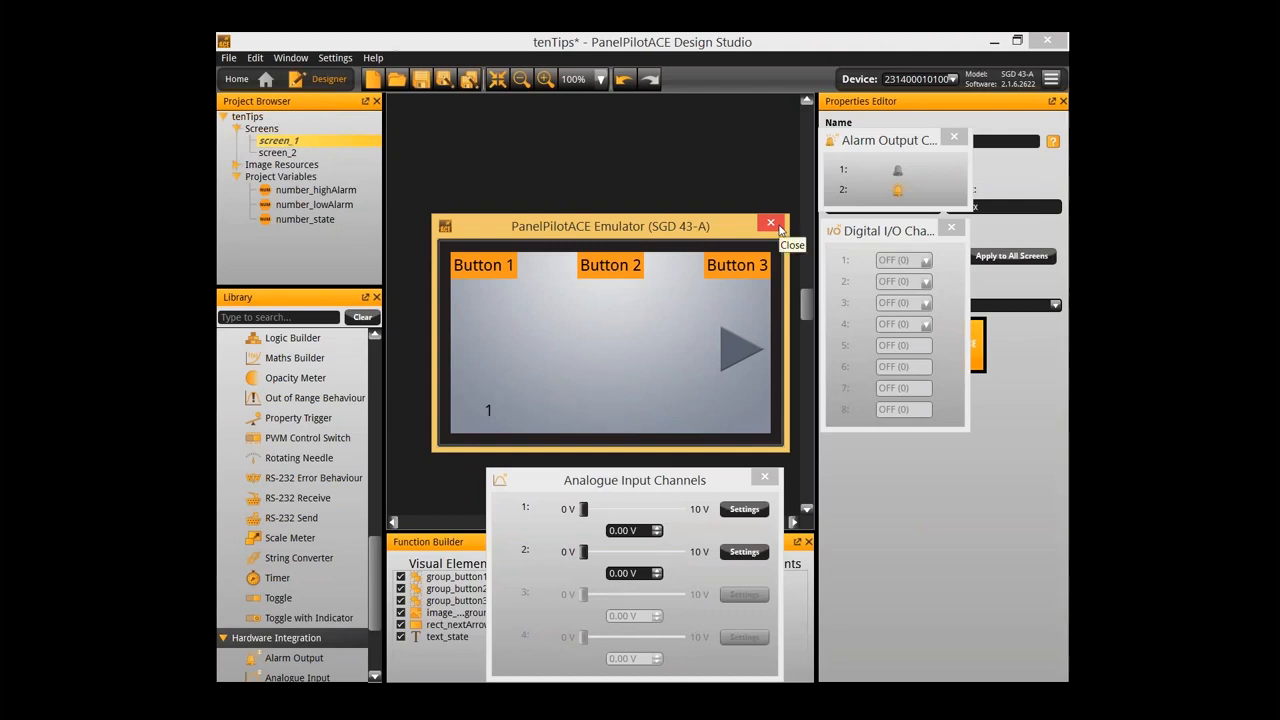
click(777, 226)
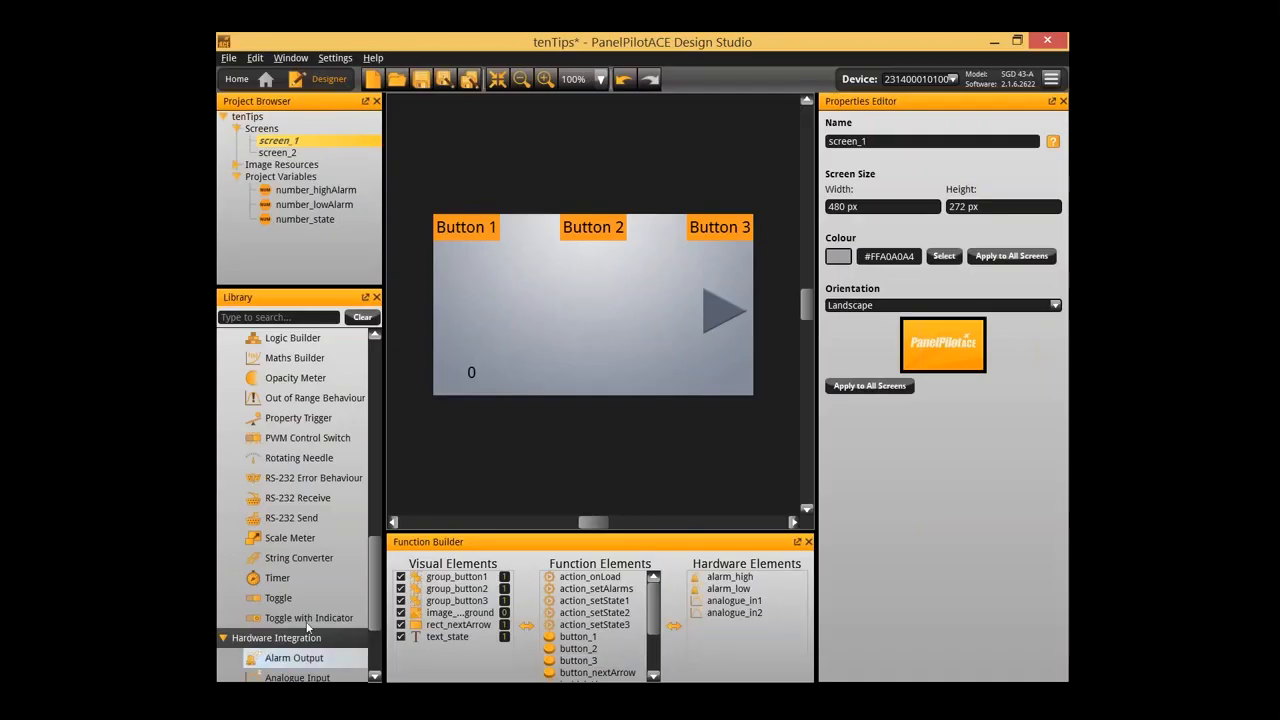
Add a rectangle to screen_2 between Button 1 and the state text, and name it rect_bar
scroll(376, 522, up, 5)
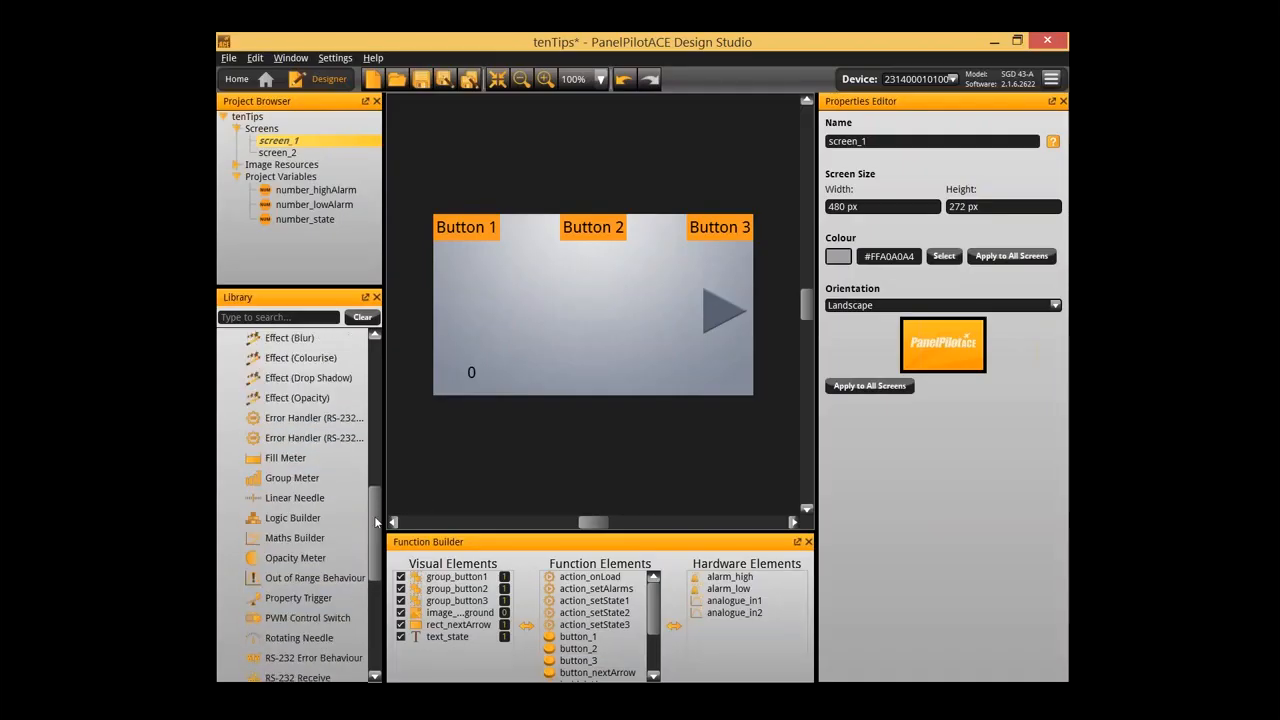
click(302, 466)
scroll(302, 466, up, 4)
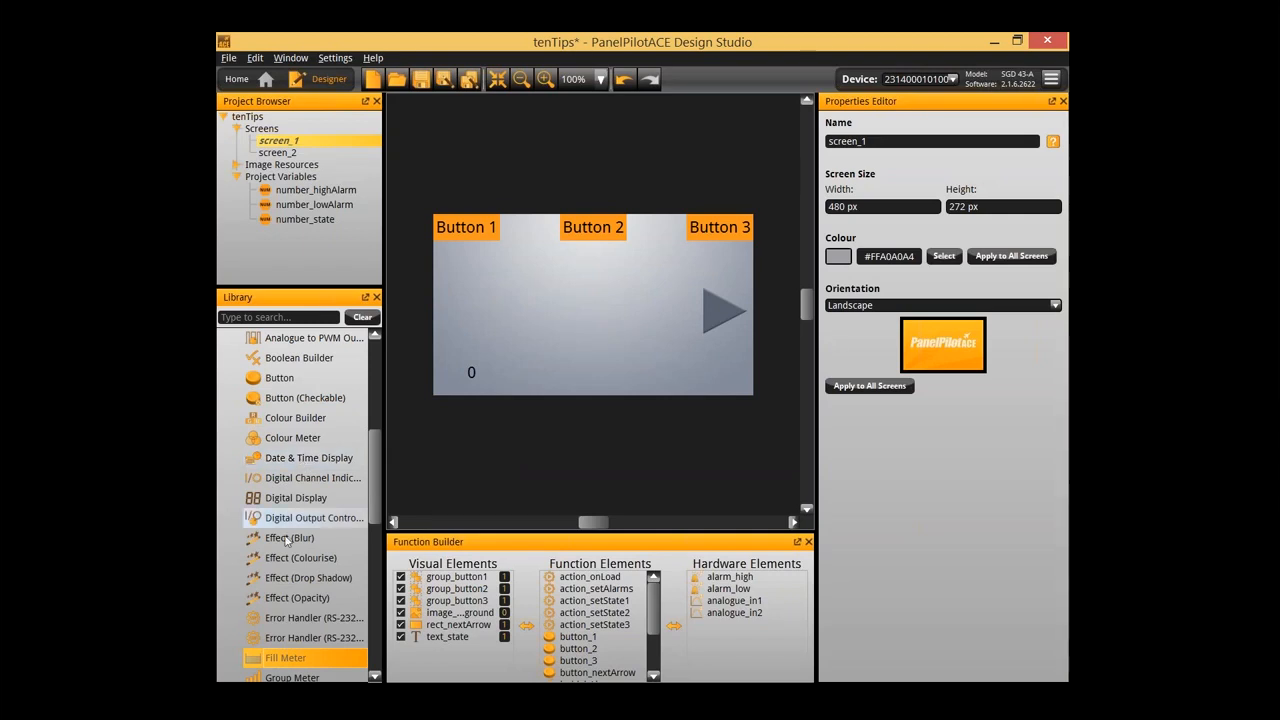
click(277, 152)
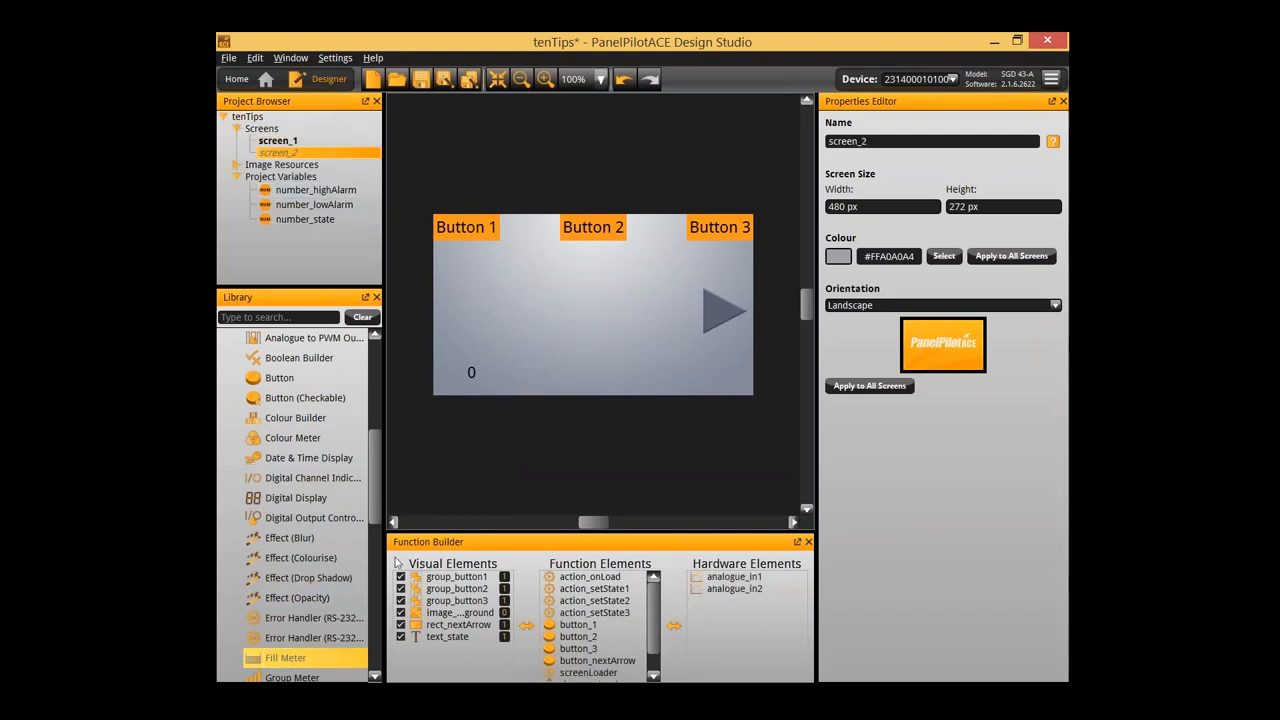
scroll(287, 537, up, 5)
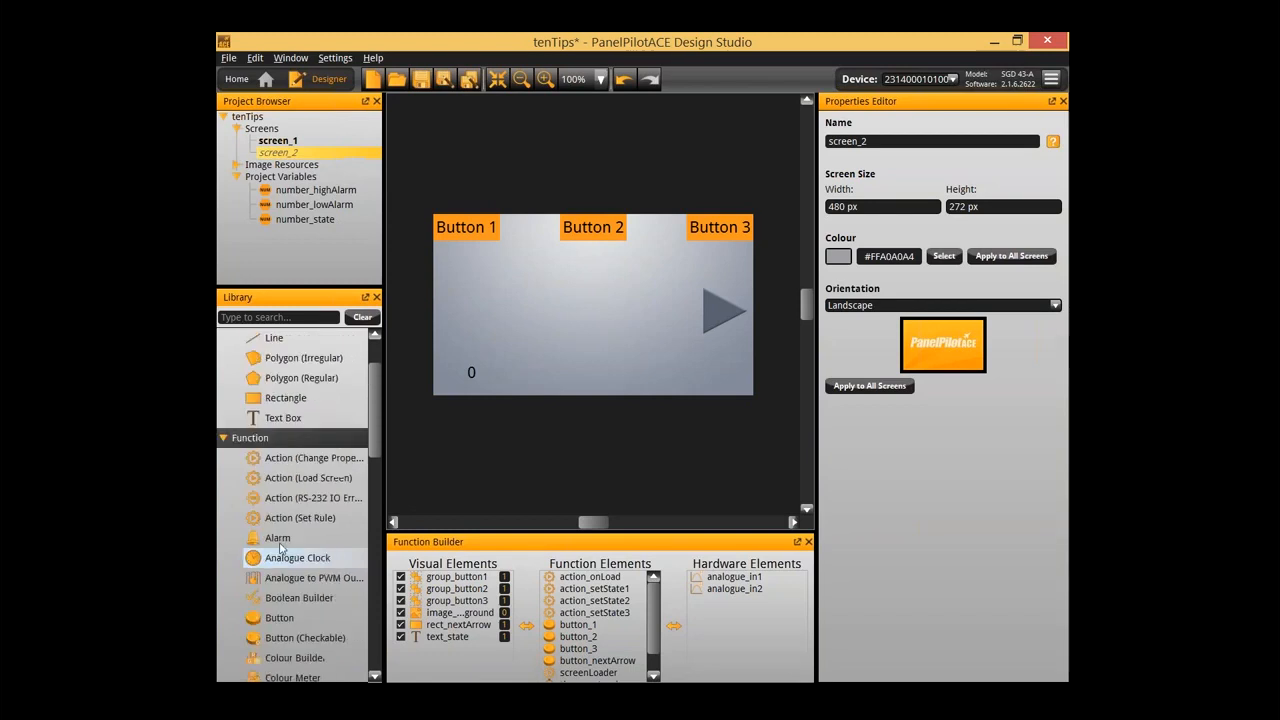
drag(285, 477, 485, 316)
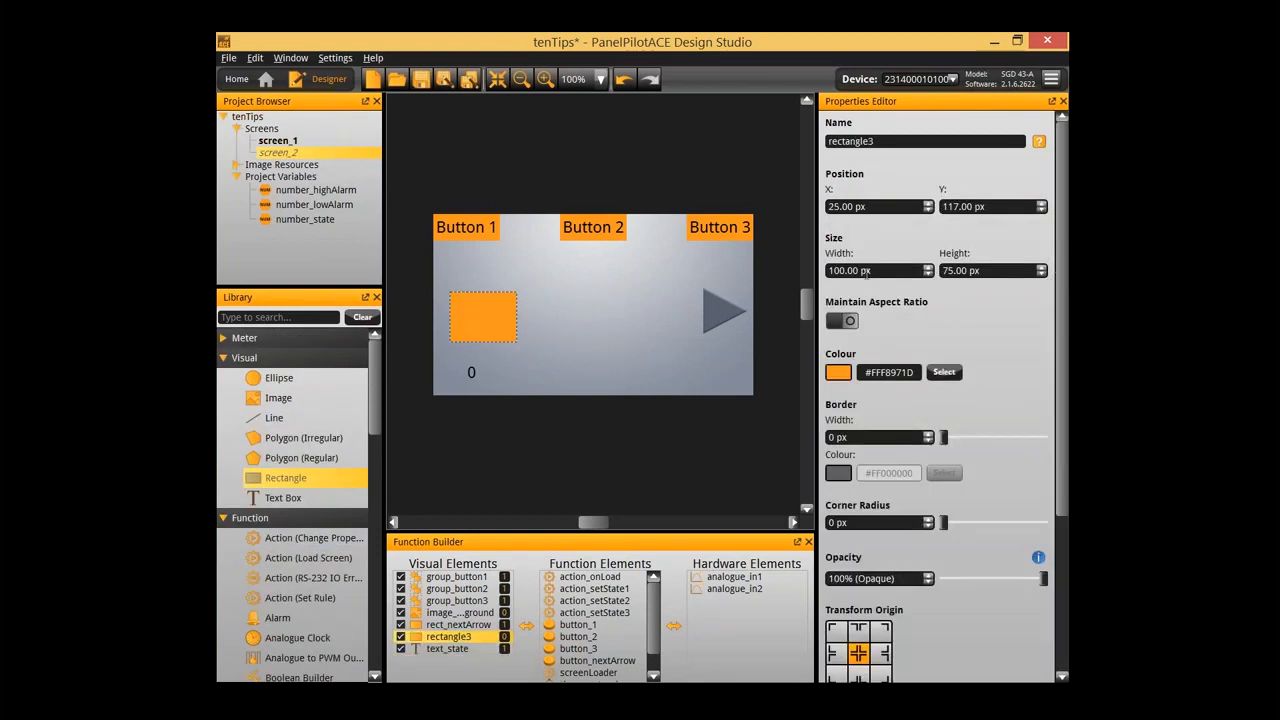
double_click(876, 141)
text(rect_bar)
key(Return)
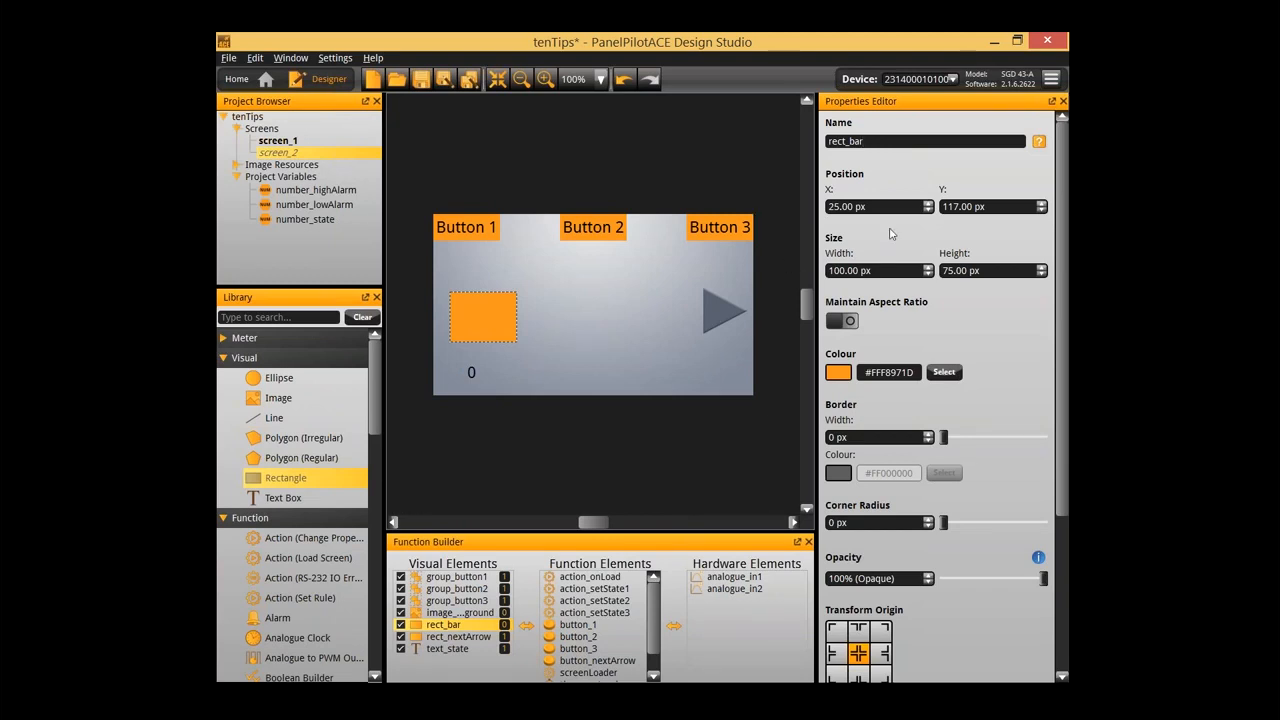
Set rect_bar's height to 40 px and its width to 301 px
drag(1012, 270, 941, 270)
text(40)
key(Return)
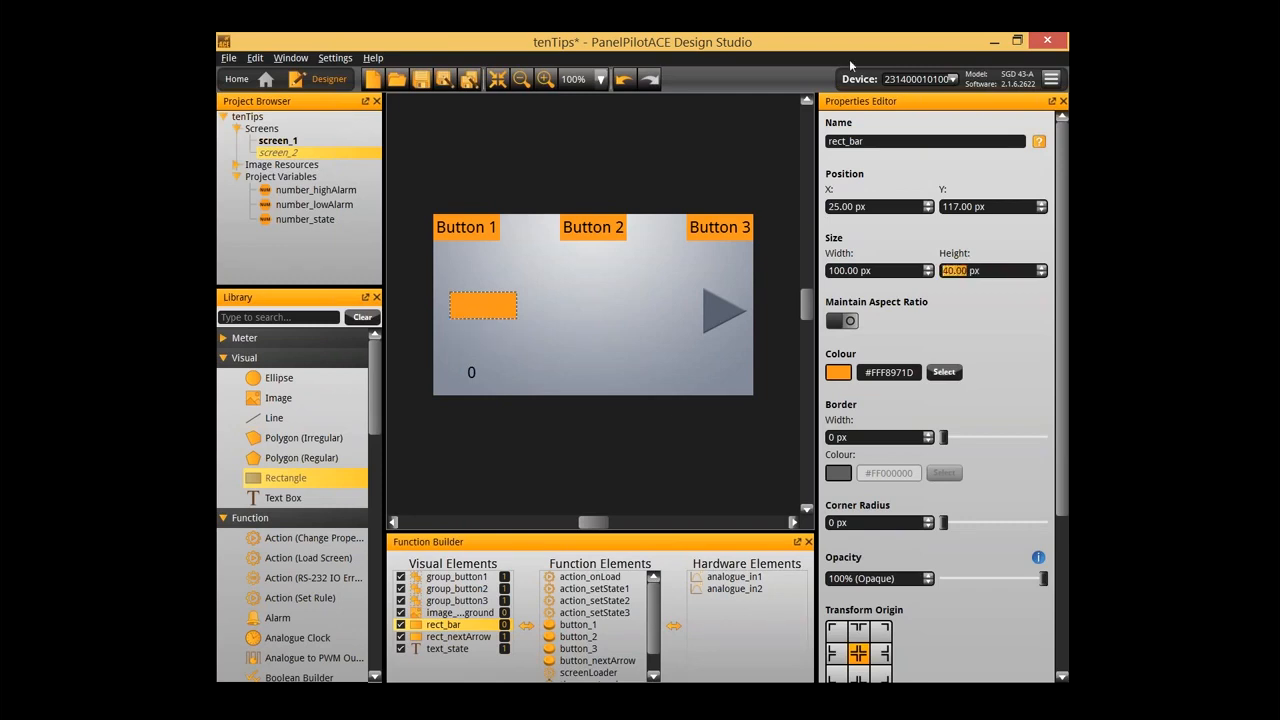
click(881, 268)
text(300)
key(Return)
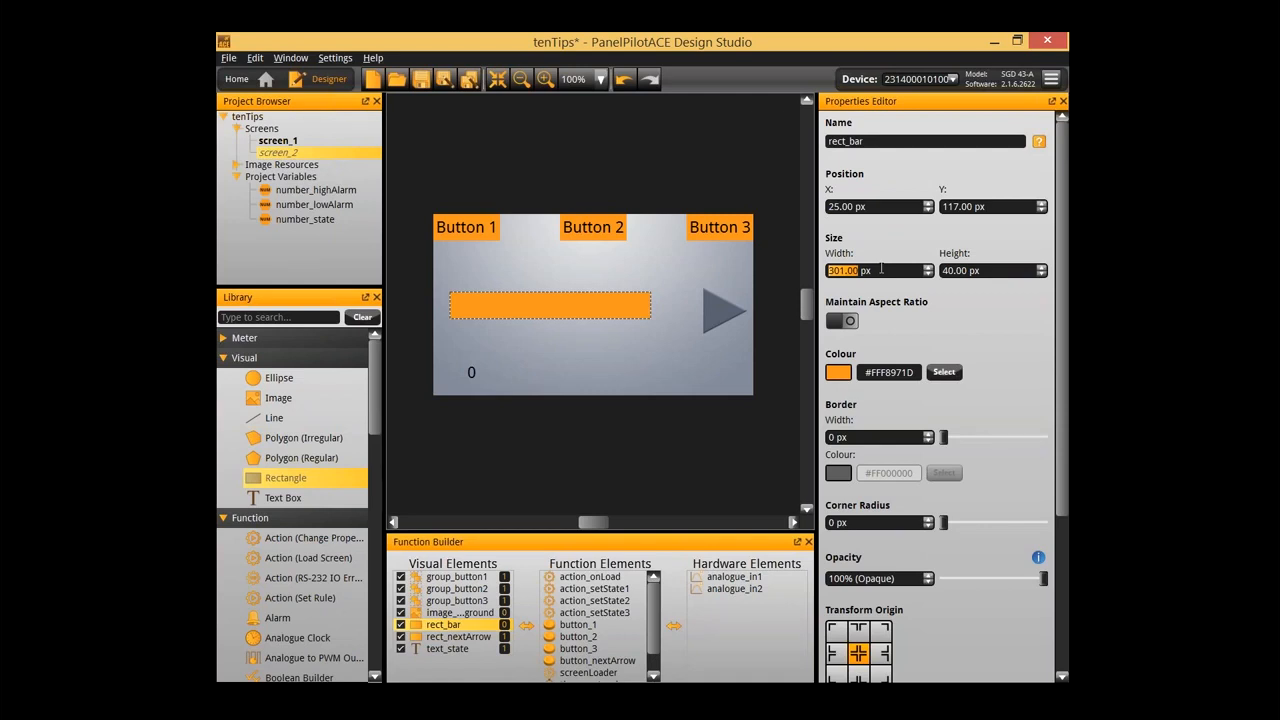
Reduce rect_bar's width to 1 px and try to select the thin bar on the canvas
text(1)
key(Return)
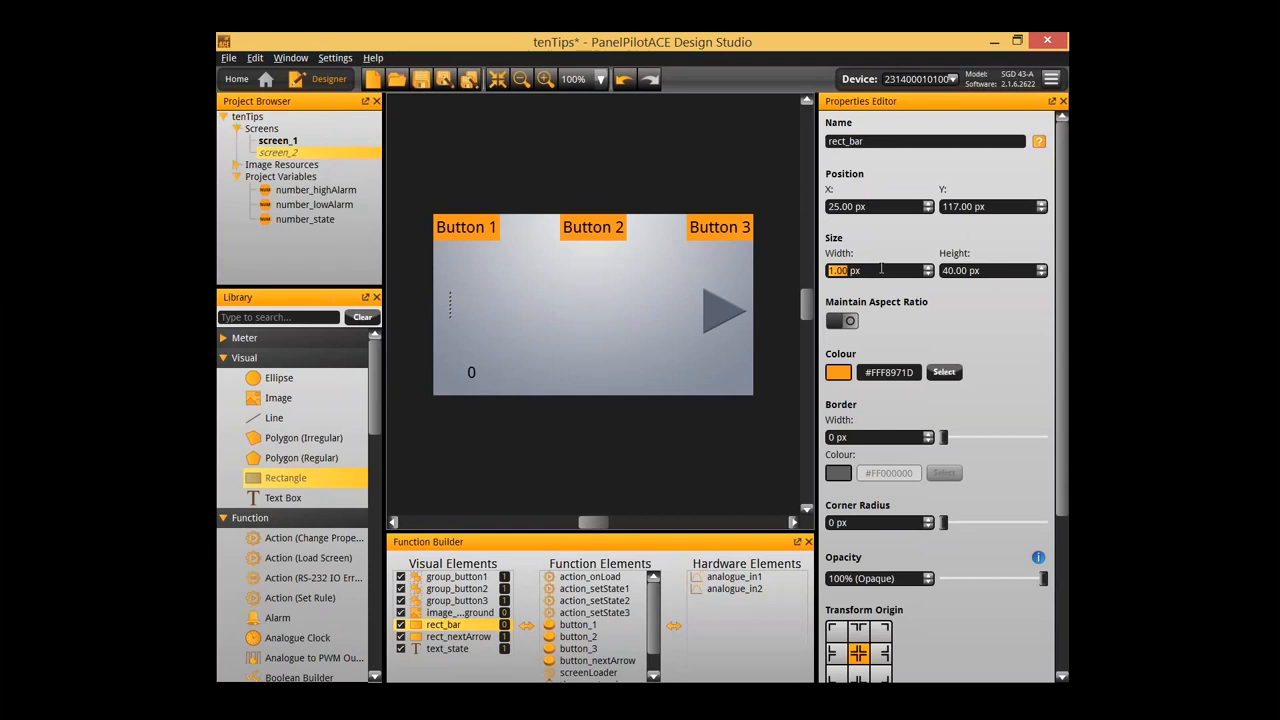
click(614, 377)
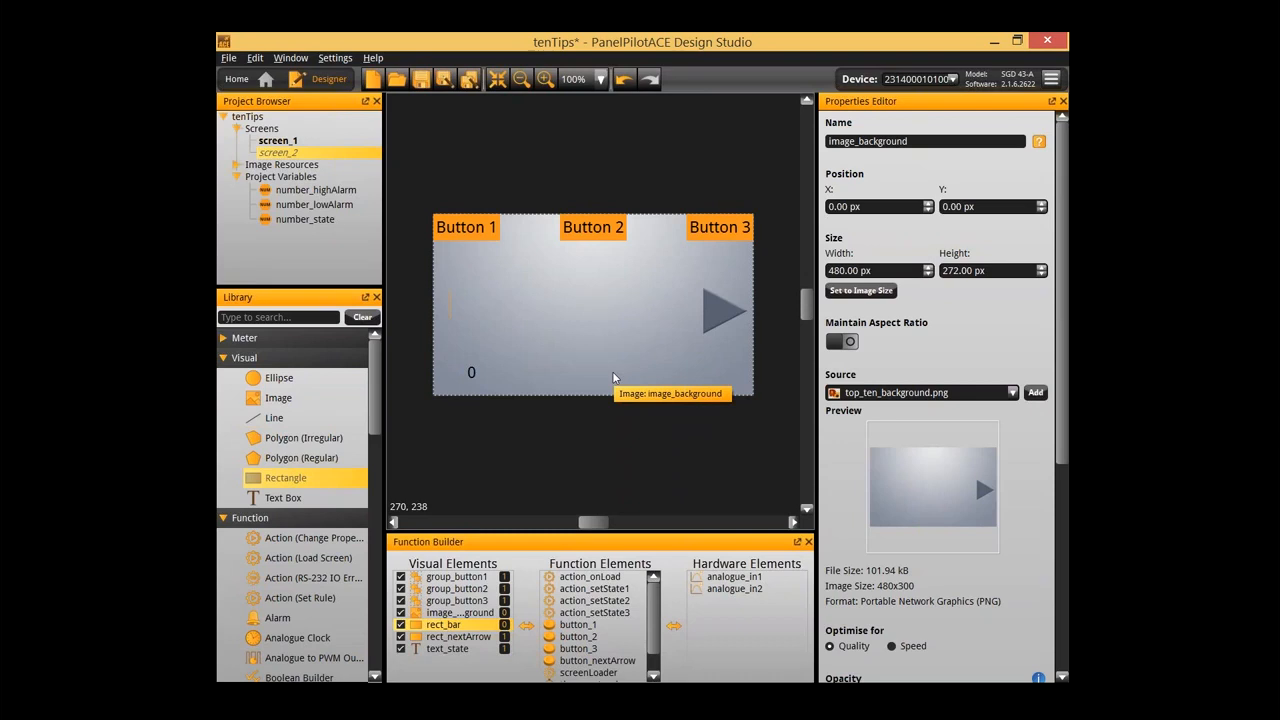
double_click(450, 299)
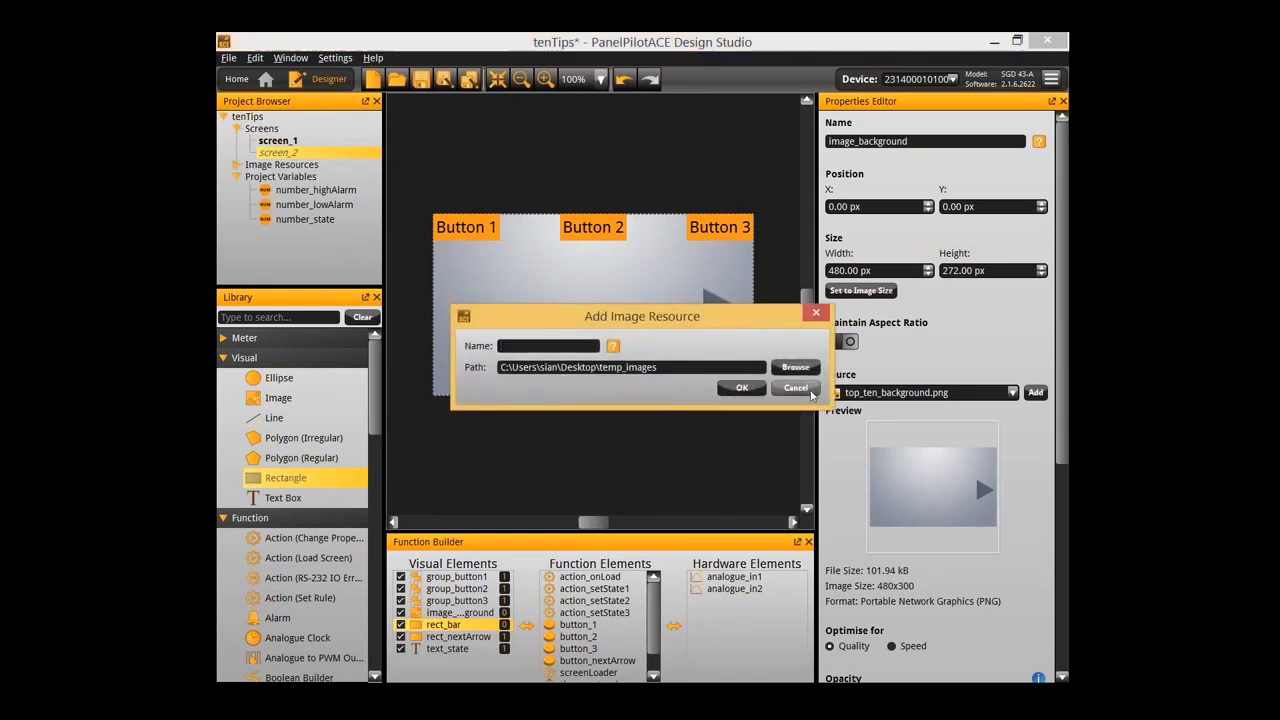
click(810, 392)
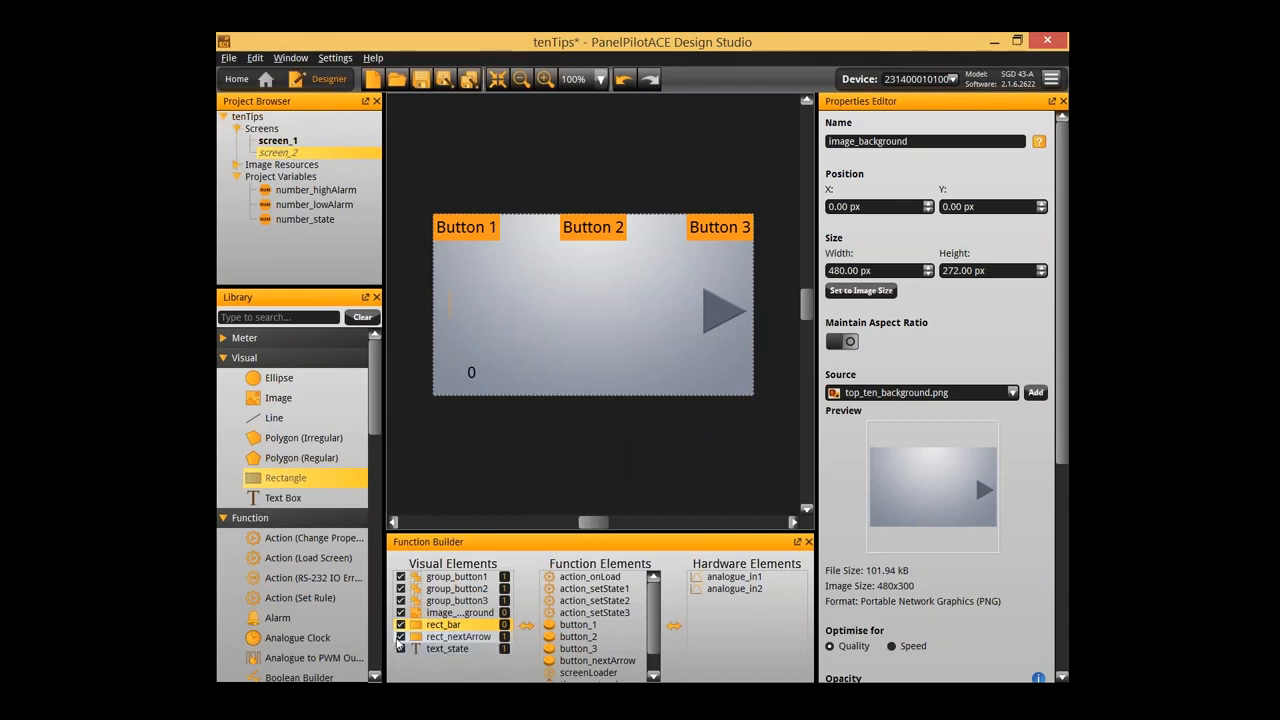
Hide the background image on screen_2, select rect_bar on the canvas and set its width to 301 px
click(400, 612)
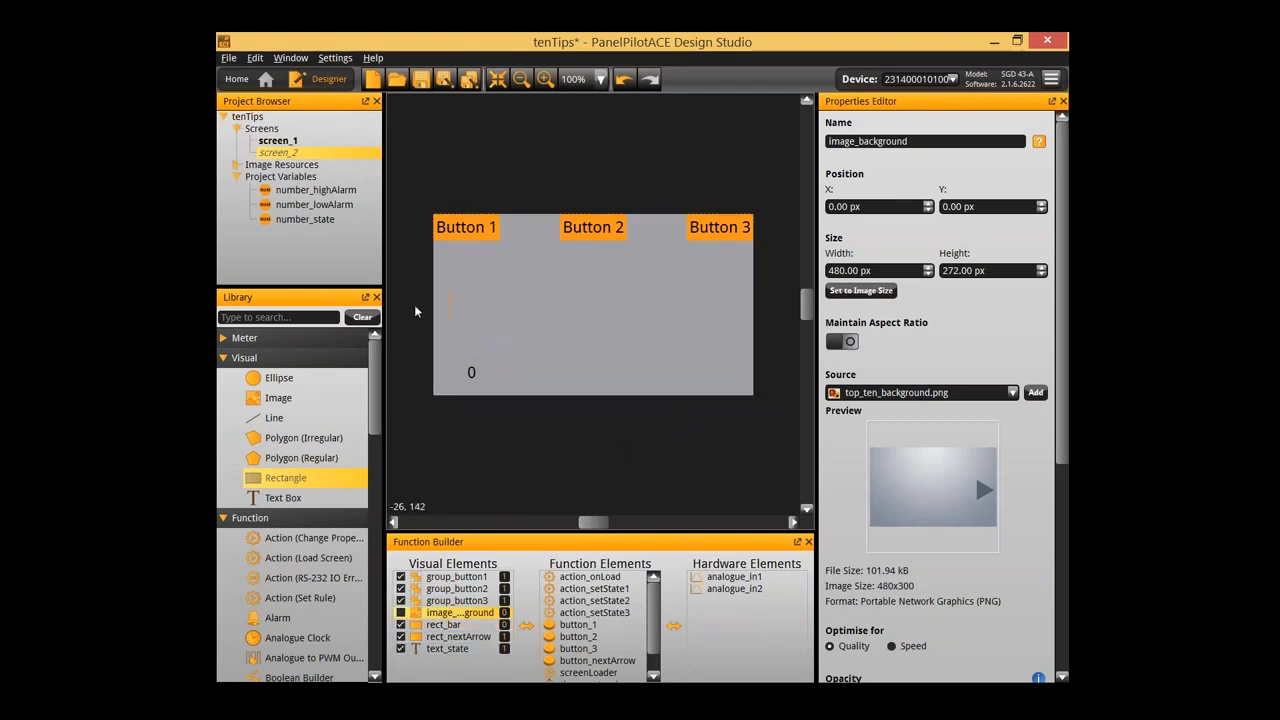
click(447, 310)
click(884, 271)
text(301)
key(Return)
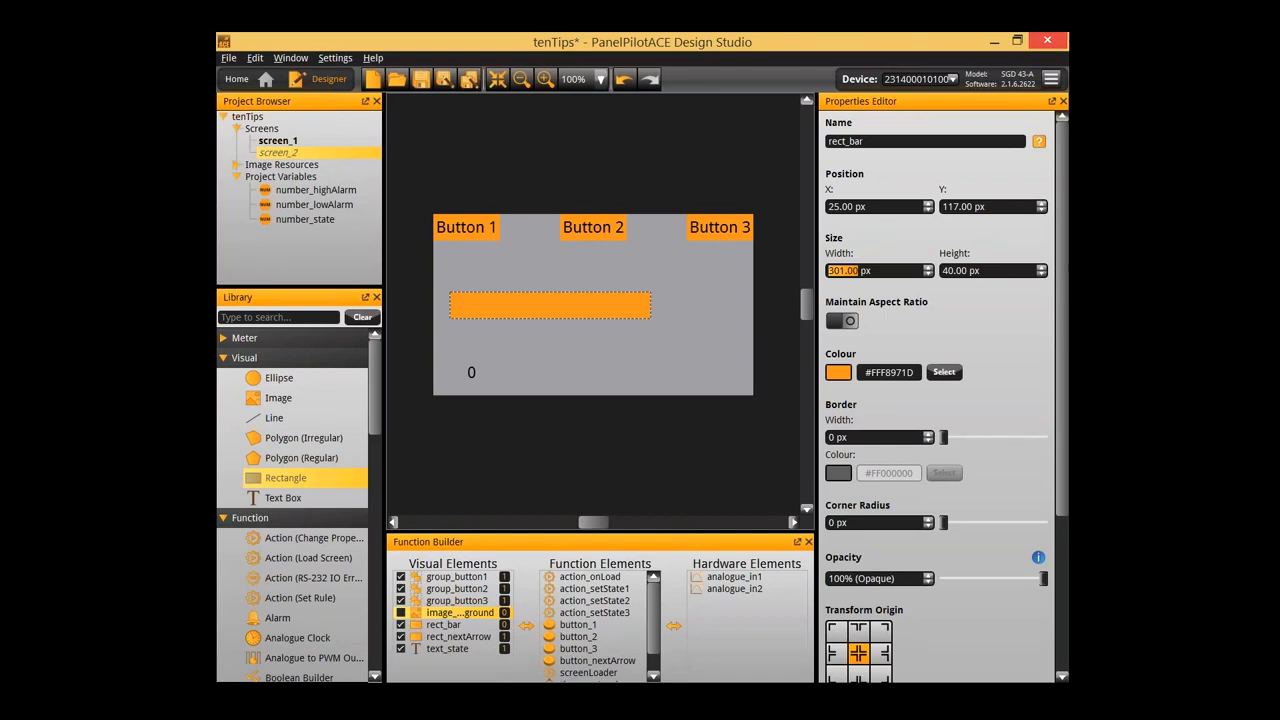
Set the voltage range of analogue_in1 to a minimum of -5.00 V and a maximum of 5.00 V
click(726, 578)
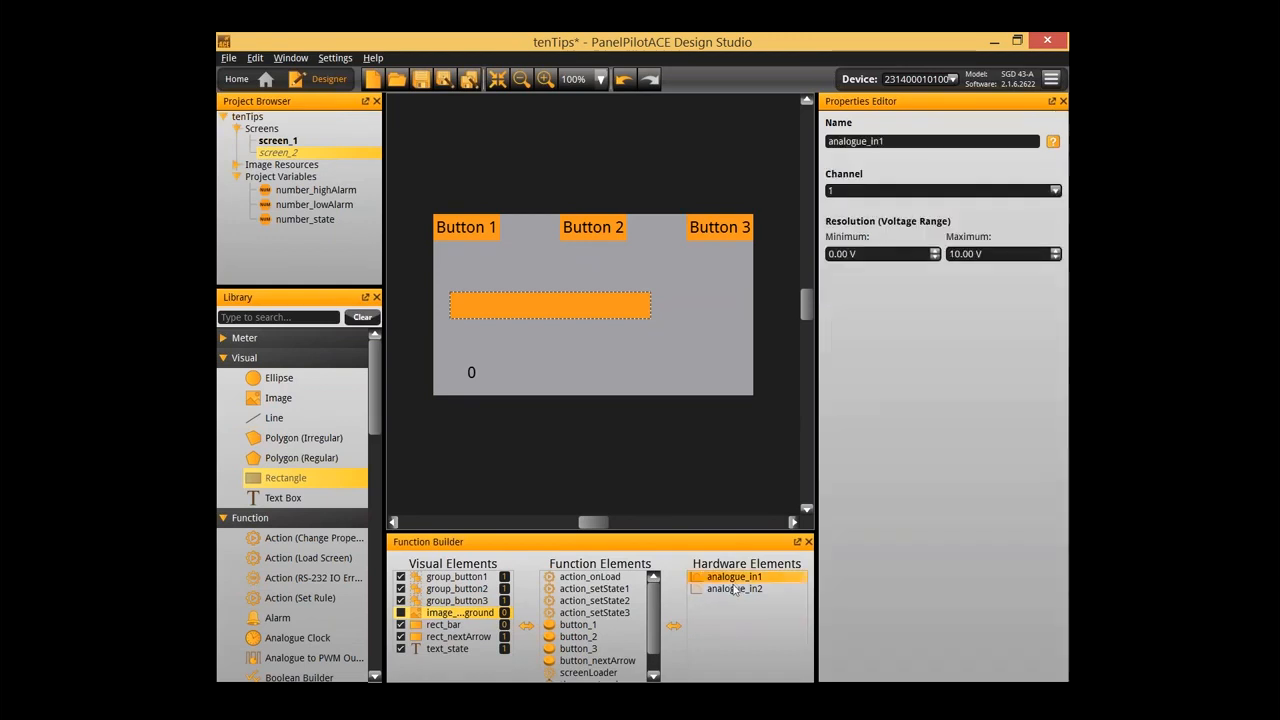
click(733, 597)
click(733, 578)
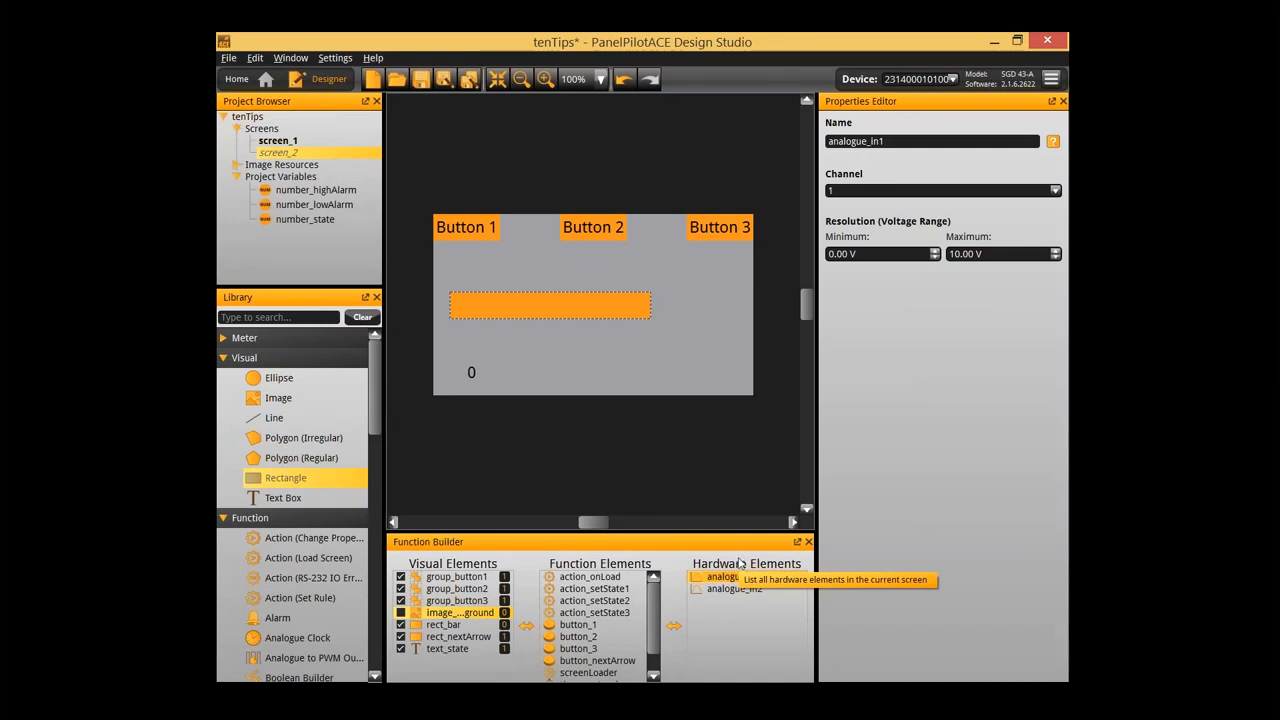
click(740, 577)
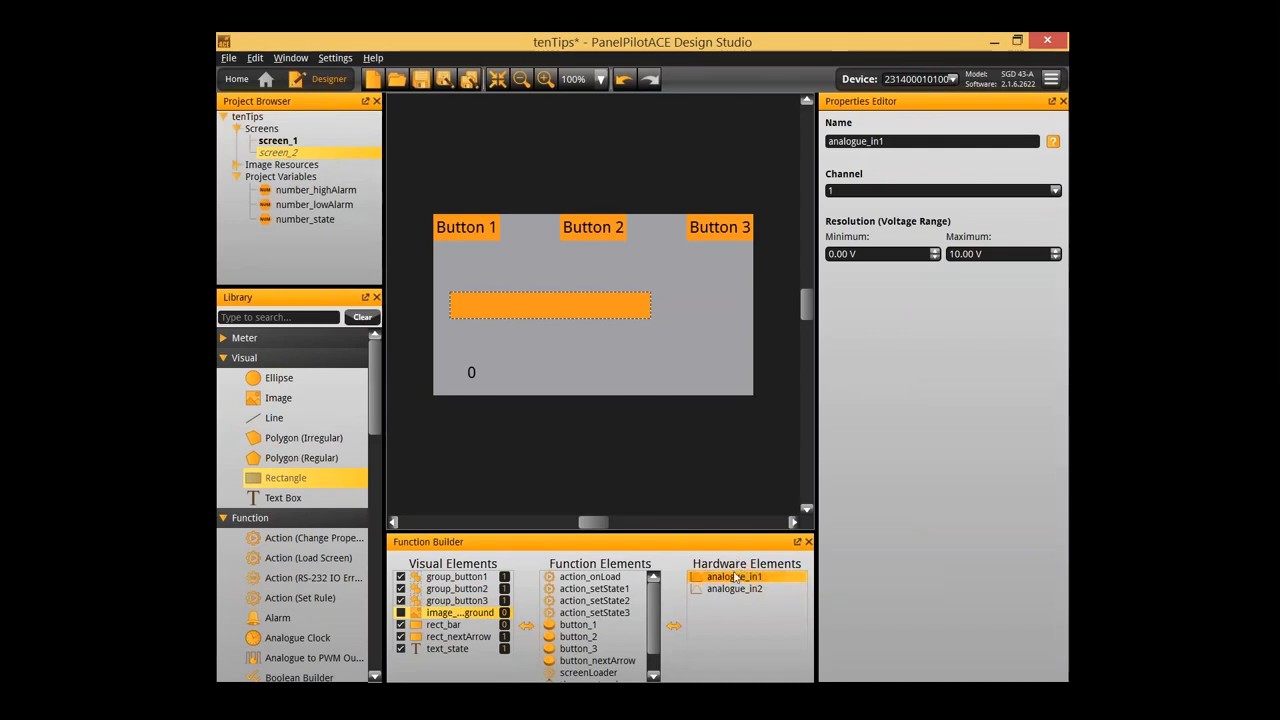
click(758, 592)
click(763, 578)
drag(860, 254, 829, 254)
text(-5)
key(Tab)
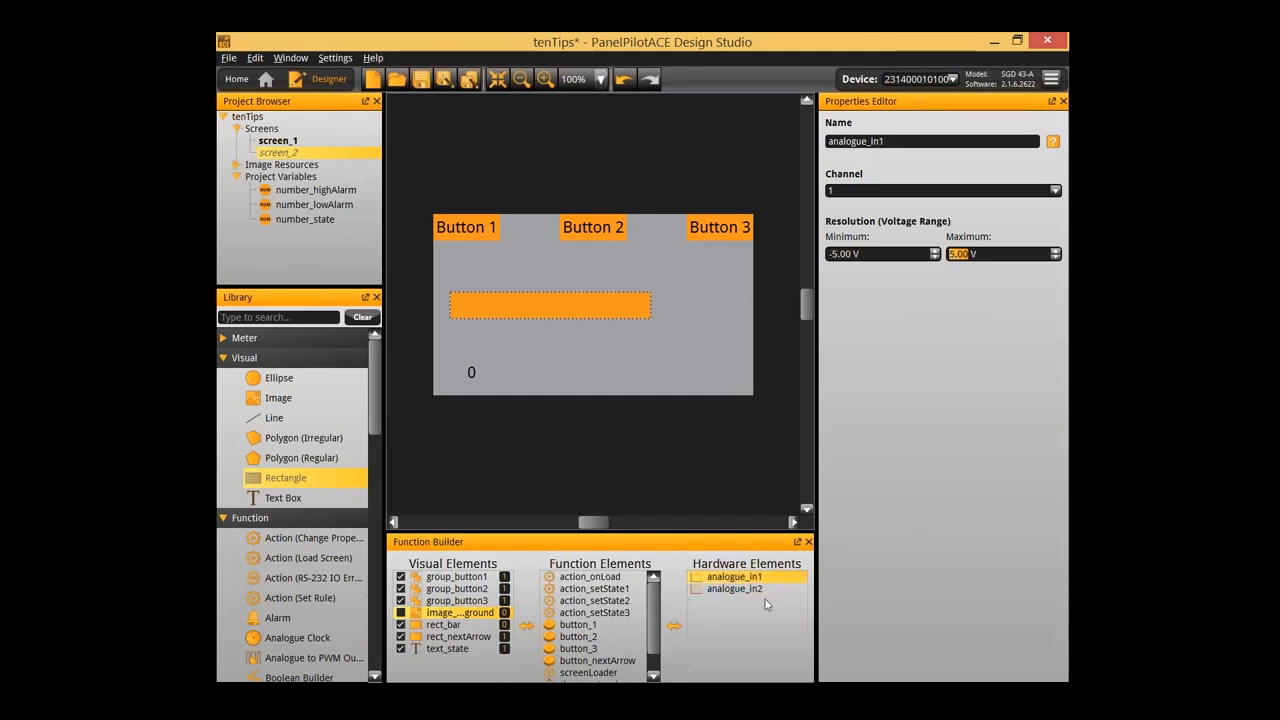
Set the voltage range of analogue_in2 to a minimum of -5.00 V and a maximum of 5.00 V
click(735, 589)
click(864, 256)
text(-5)
key(Tab)
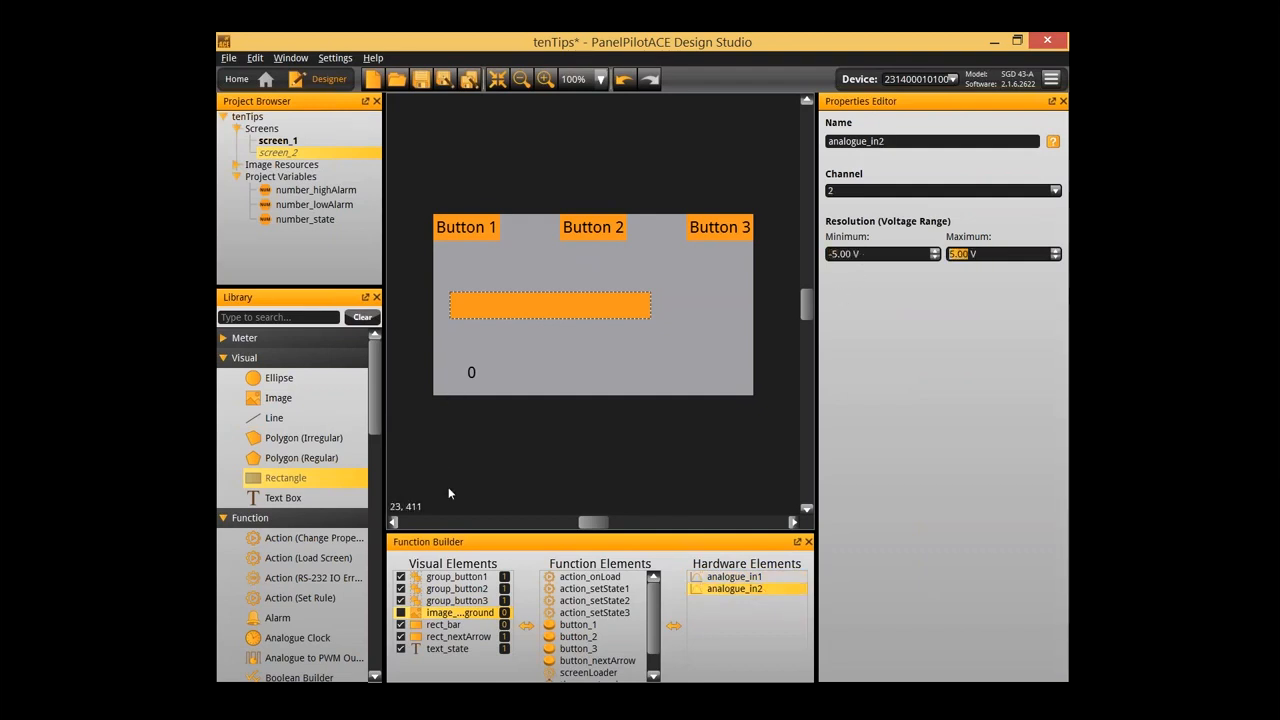
click(513, 485)
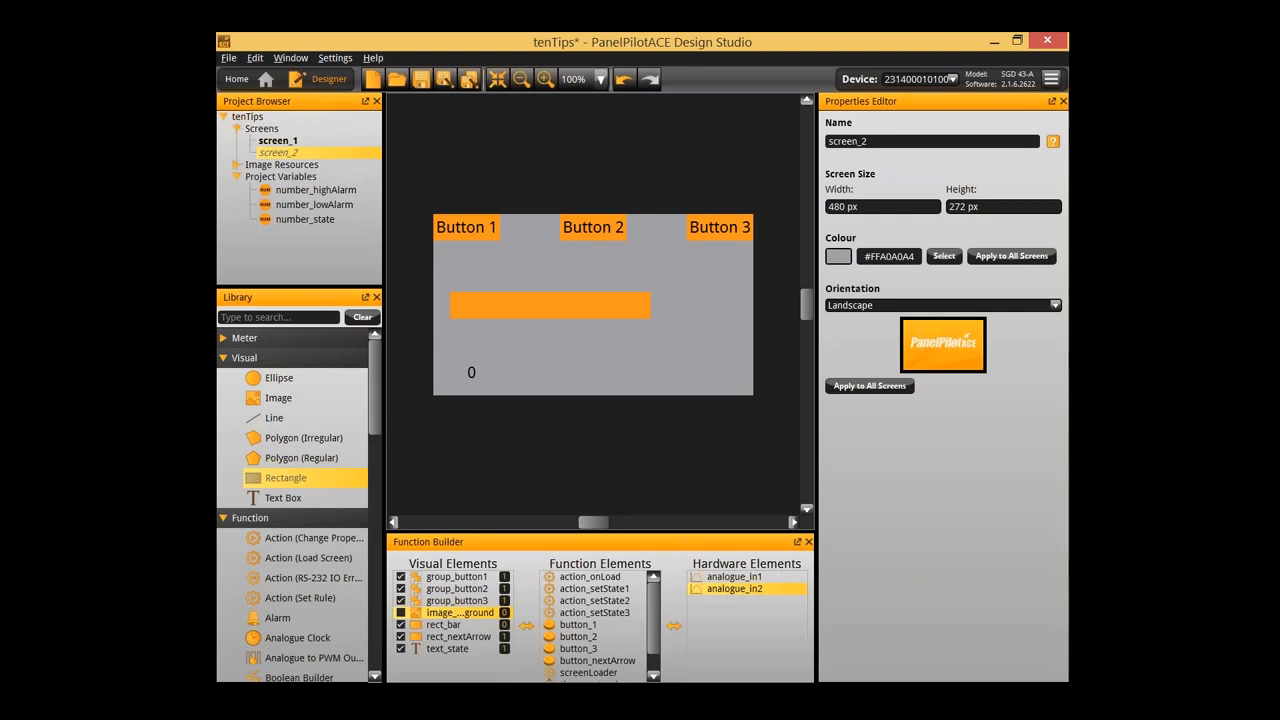
Add a Maths Builder function to screen_2 and name it value_sum
click(745, 586)
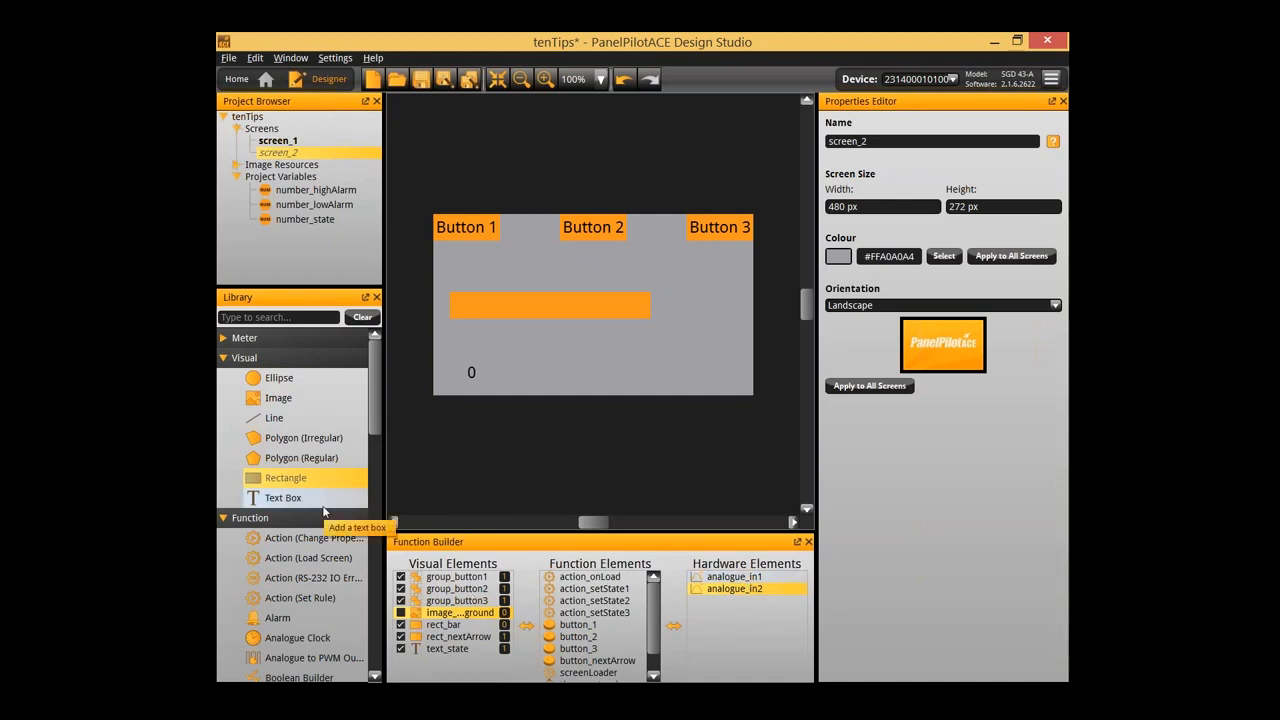
scroll(316, 580, down, 5)
scroll(316, 588, down, 5)
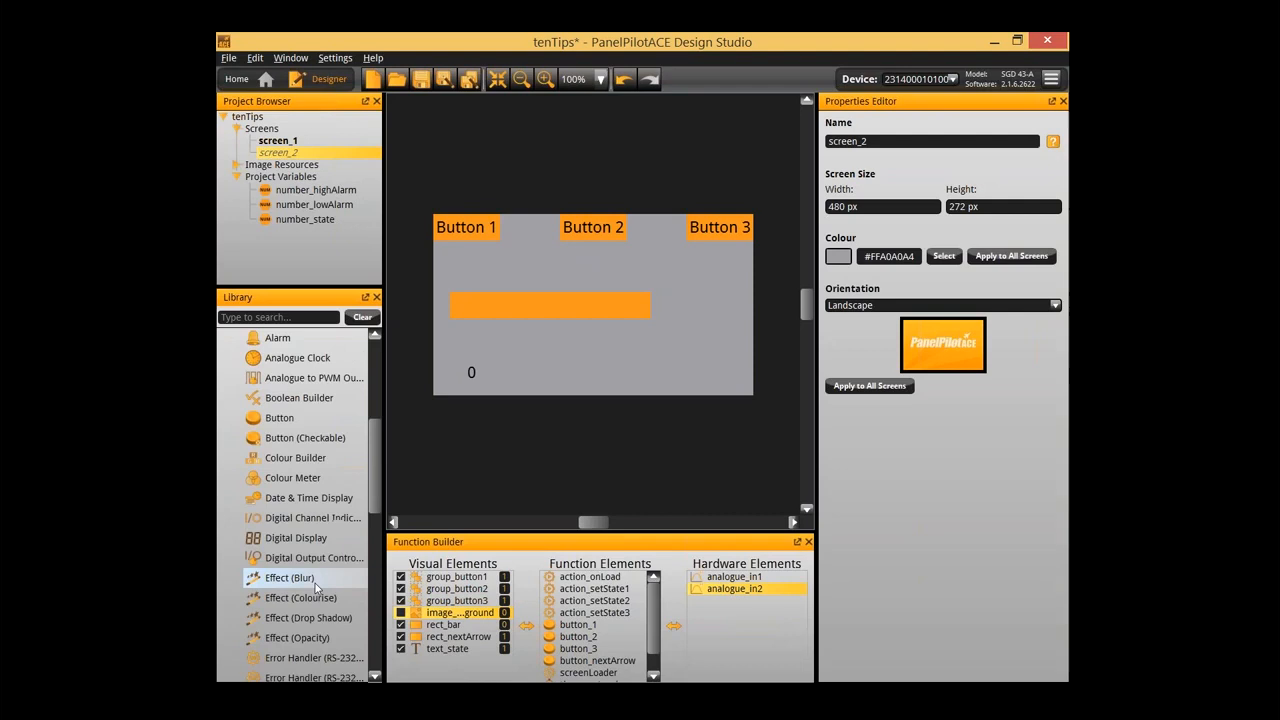
double_click(316, 558)
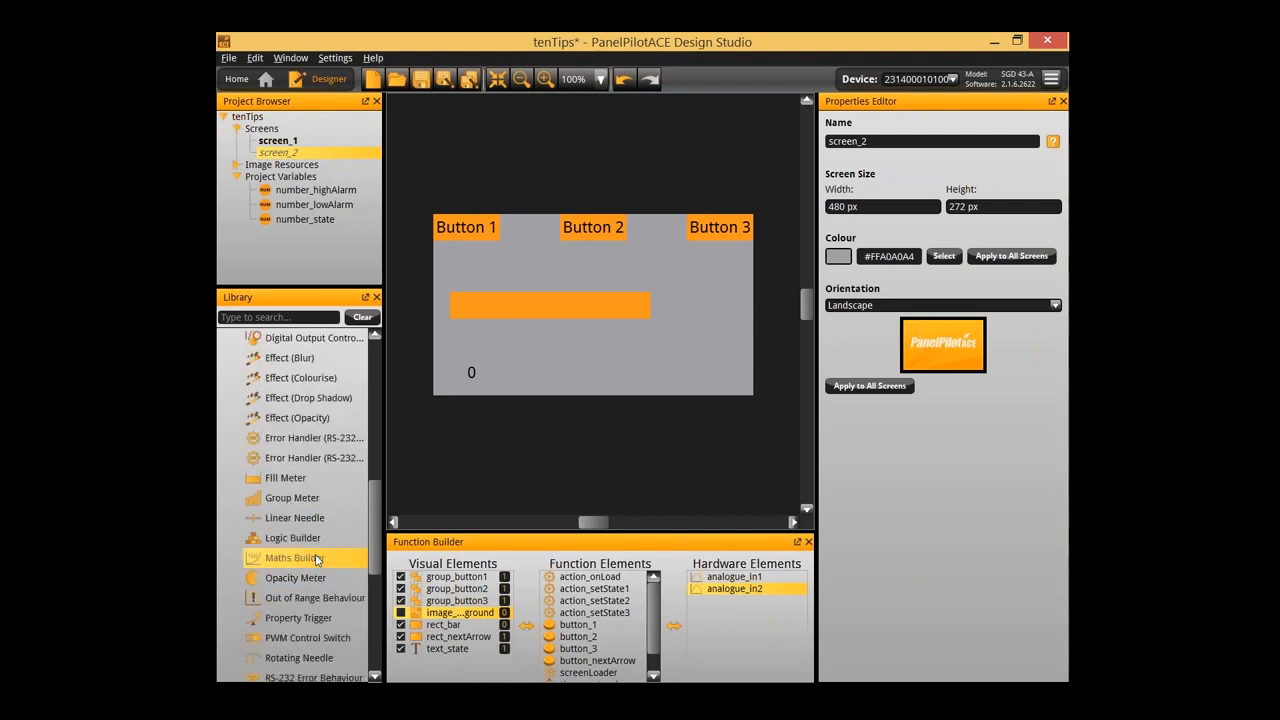
text(val)
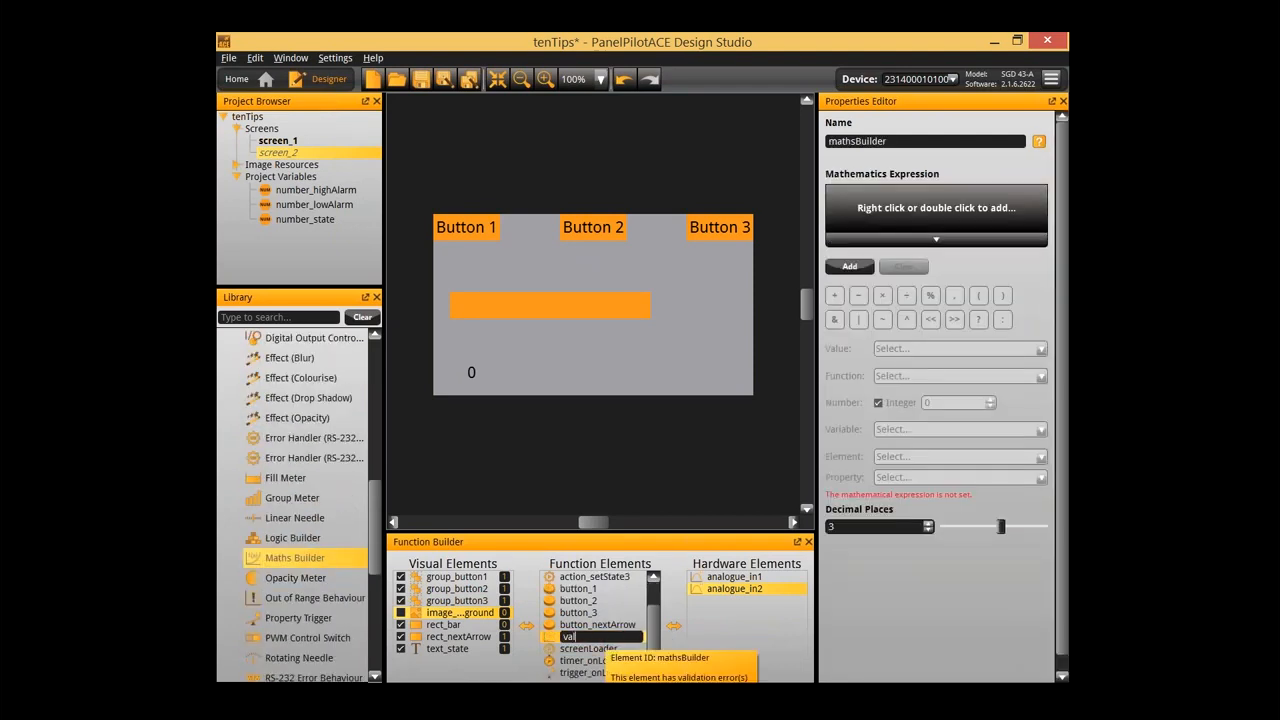
text(ue_sum)
key(Return)
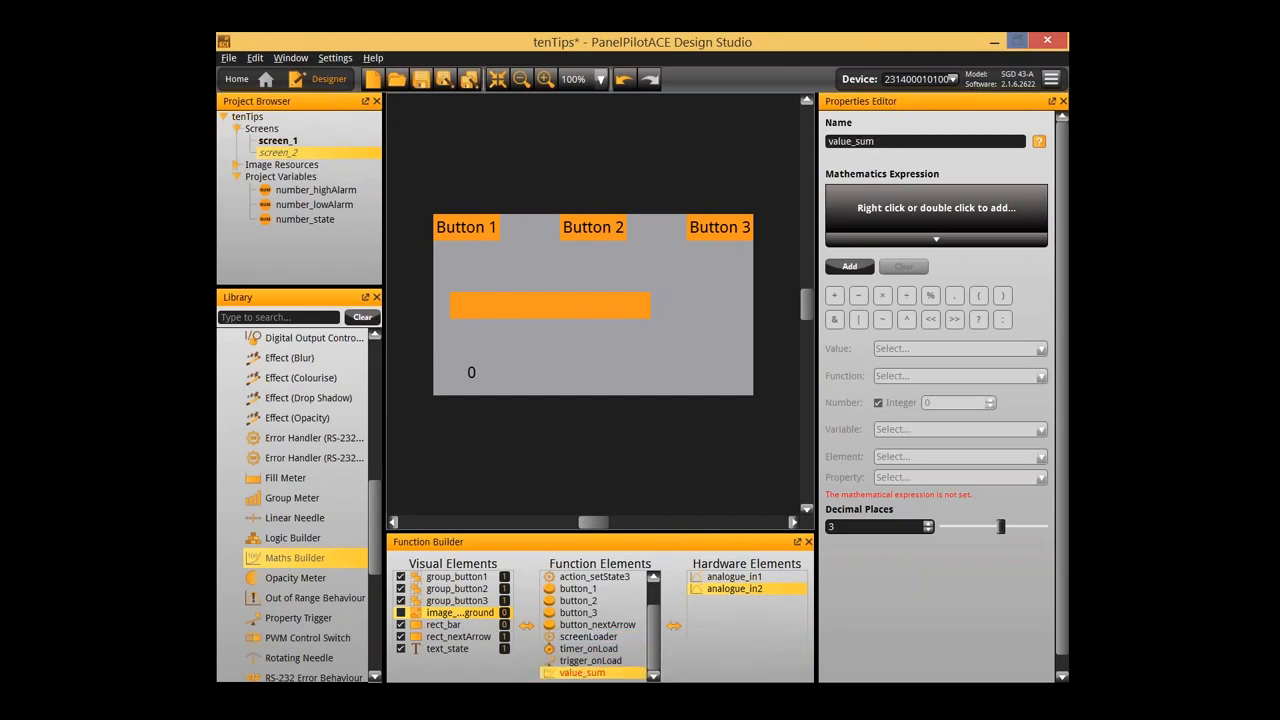
Start the value_sum expression with the Voltage property of analogue_in1
click(849, 266)
click(895, 455)
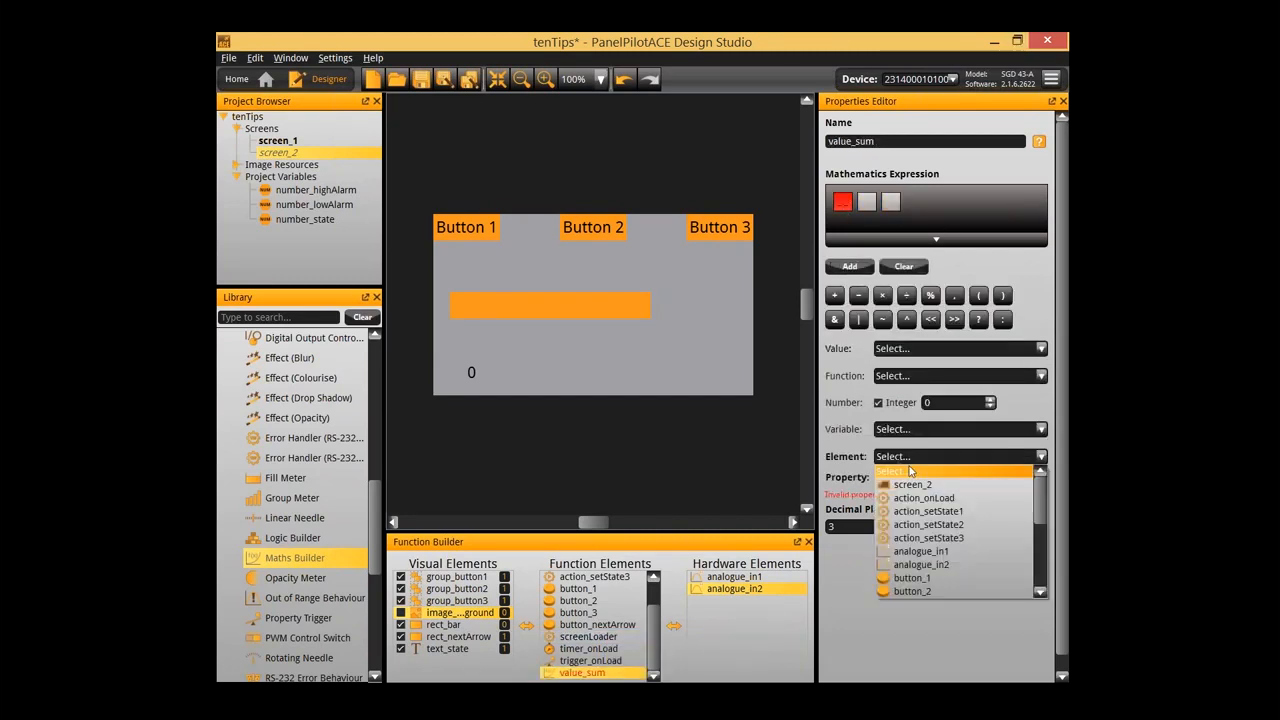
click(945, 553)
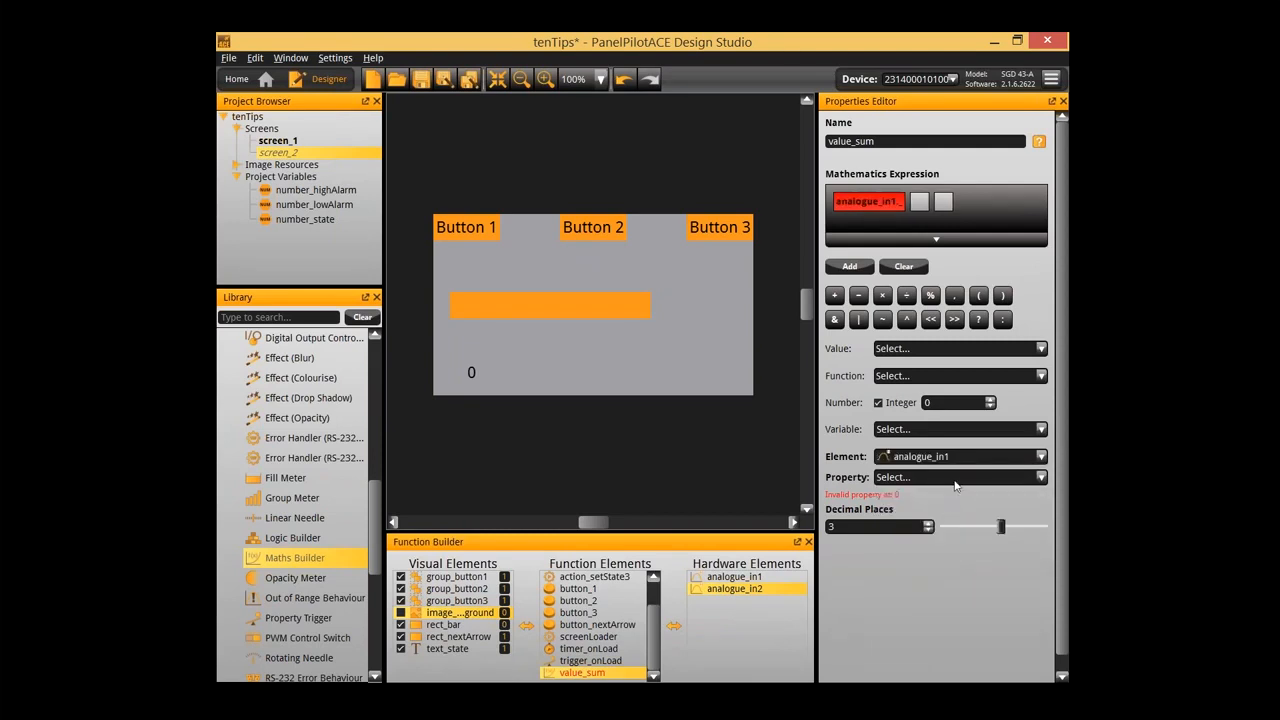
click(955, 487)
click(945, 559)
Complete the value_sum expression by adding a plus operator and the Voltage property of analogue_in2
click(945, 207)
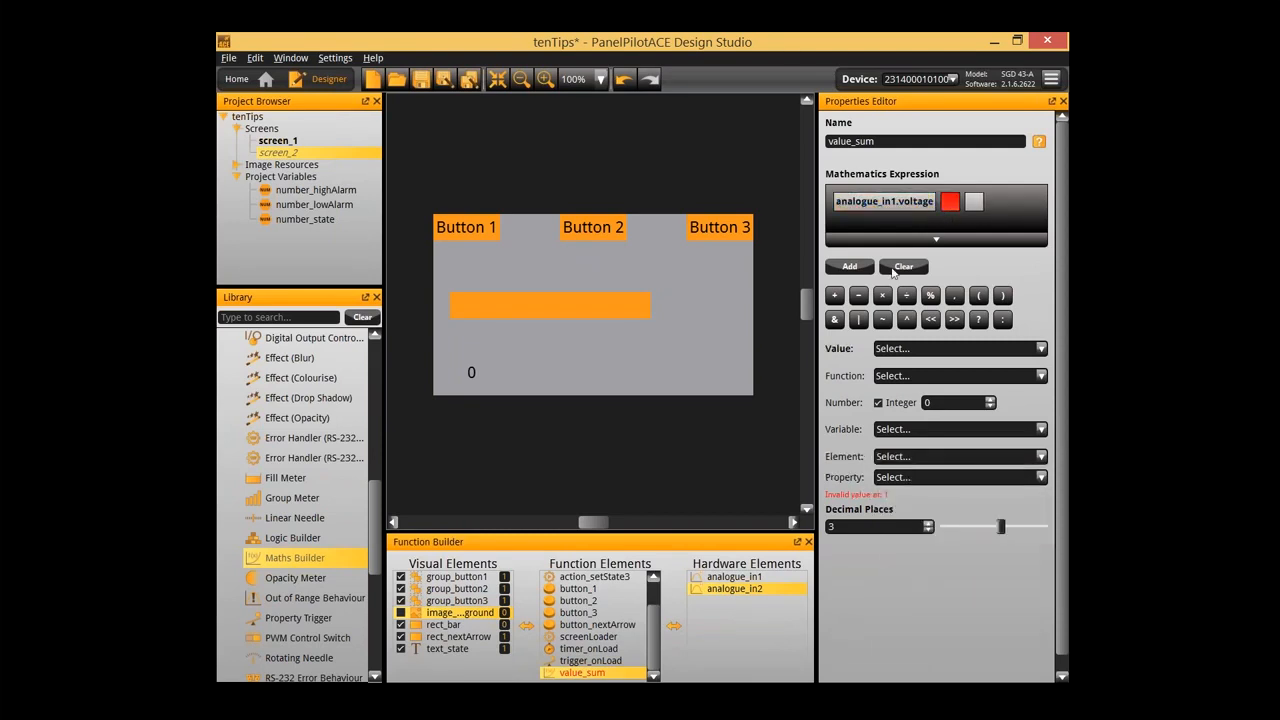
click(835, 296)
click(973, 207)
click(920, 456)
click(922, 566)
click(941, 480)
click(927, 558)
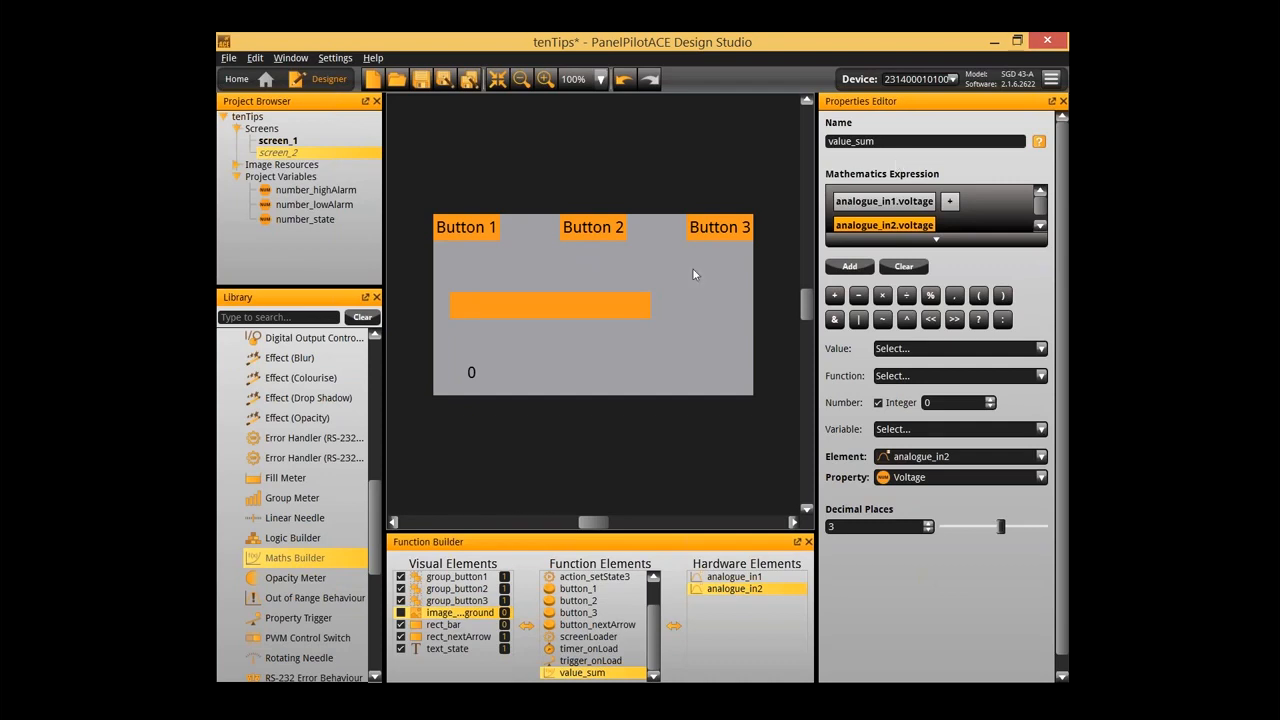
Add another Maths Builder function to screen_2 and name it value_barWidth
double_click(348, 563)
click(590, 624)
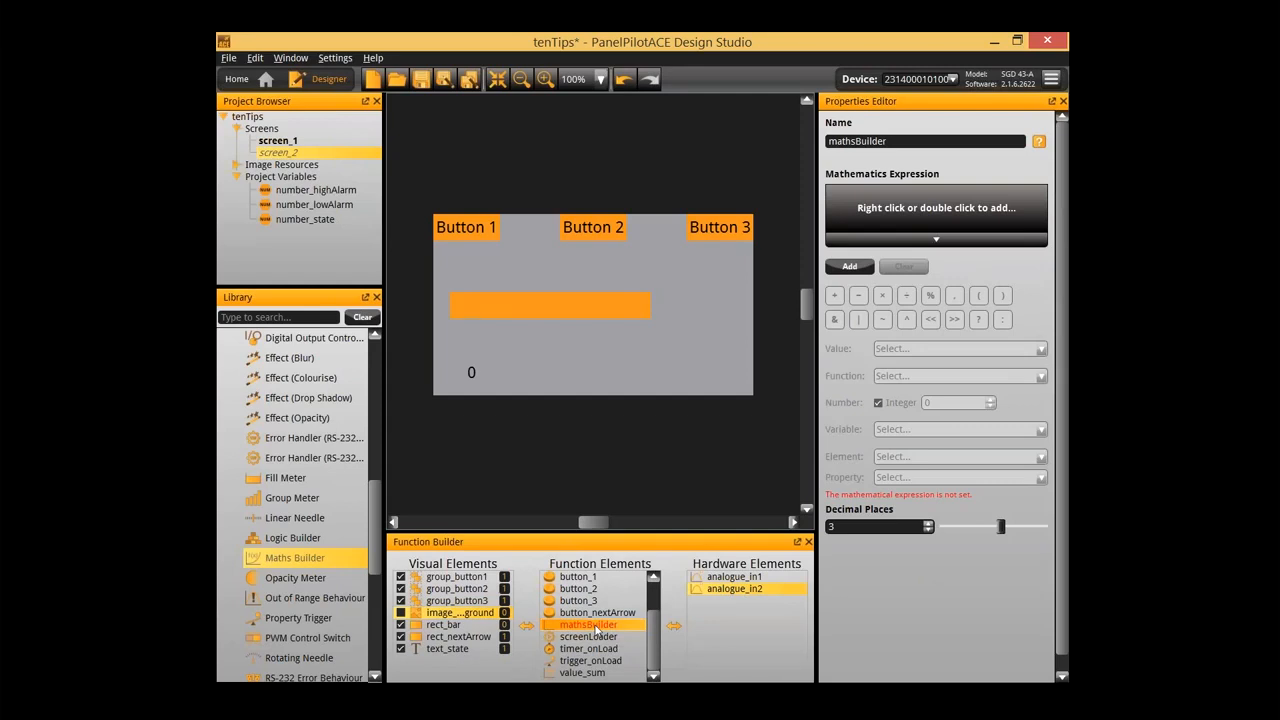
text(value_width)
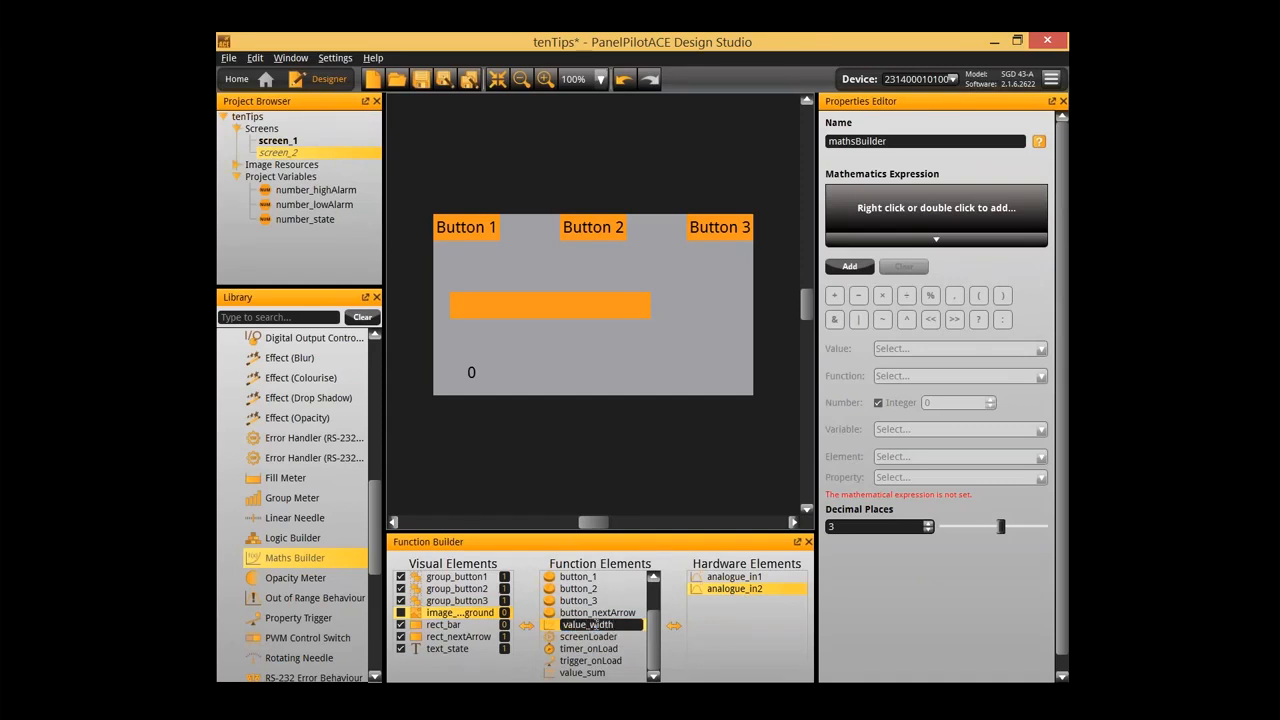
key(Return)
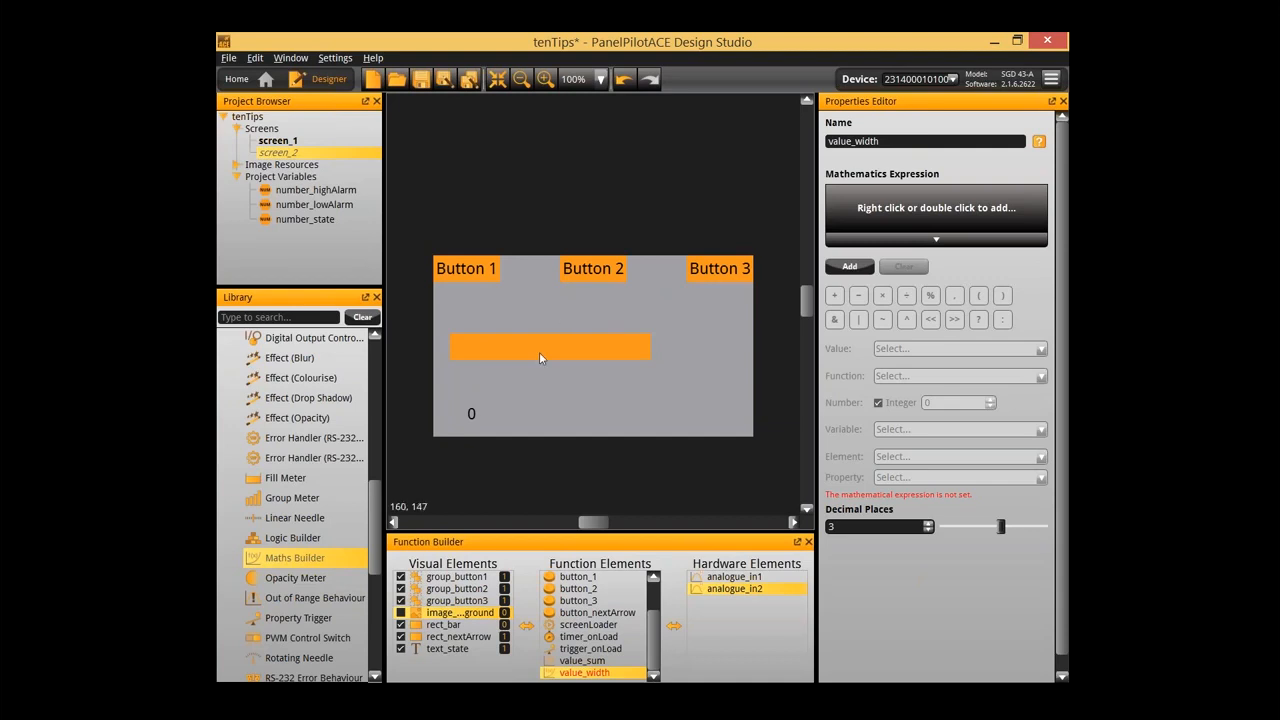
double_click(591, 678)
click(590, 673)
text(bar)
key(Delete)
text(W)
key(Return)
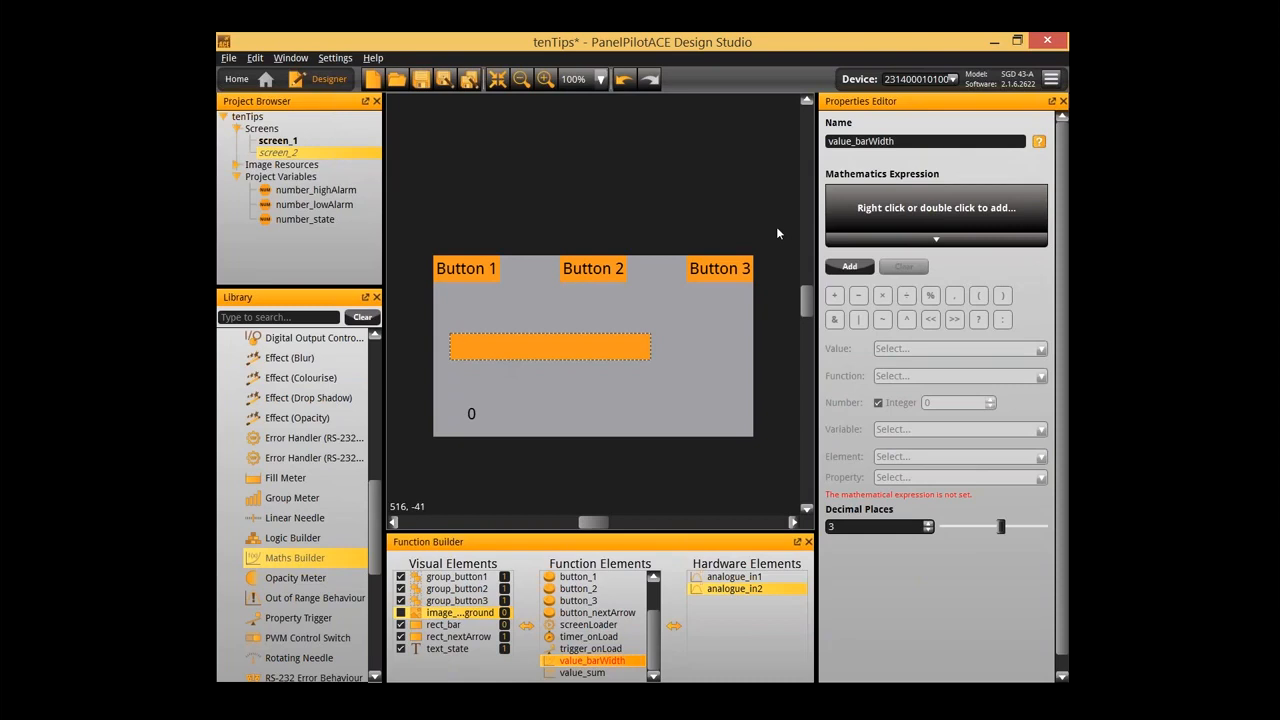
Start the value_barWidth expression with an opening bracket and the Value property of value_sum
click(830, 270)
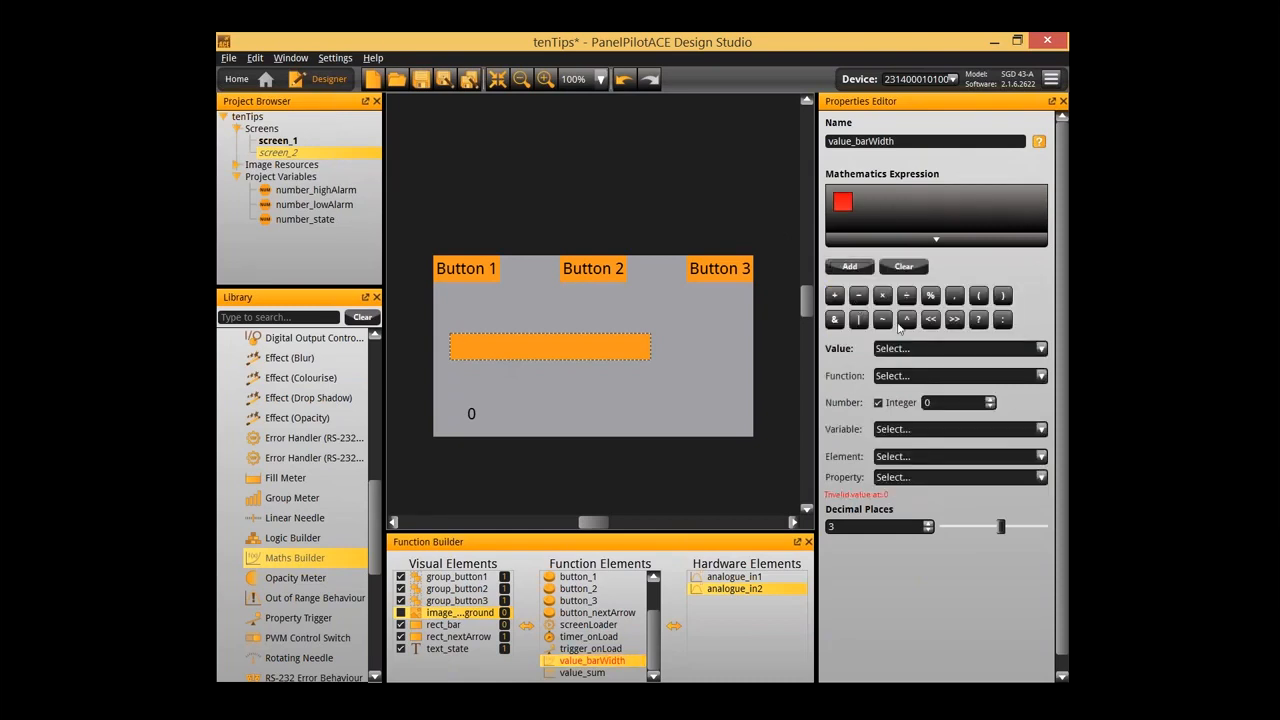
click(979, 296)
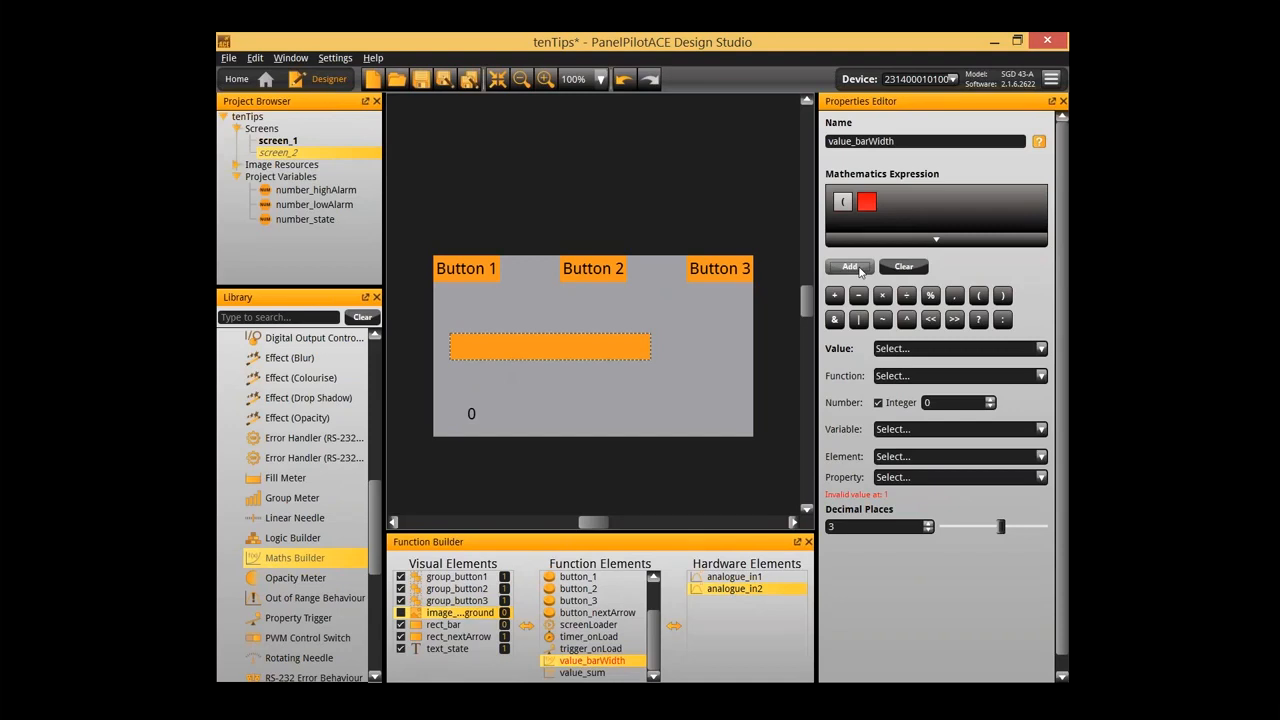
click(950, 456)
scroll(950, 550, down, 3)
scroll(950, 553, down, 3)
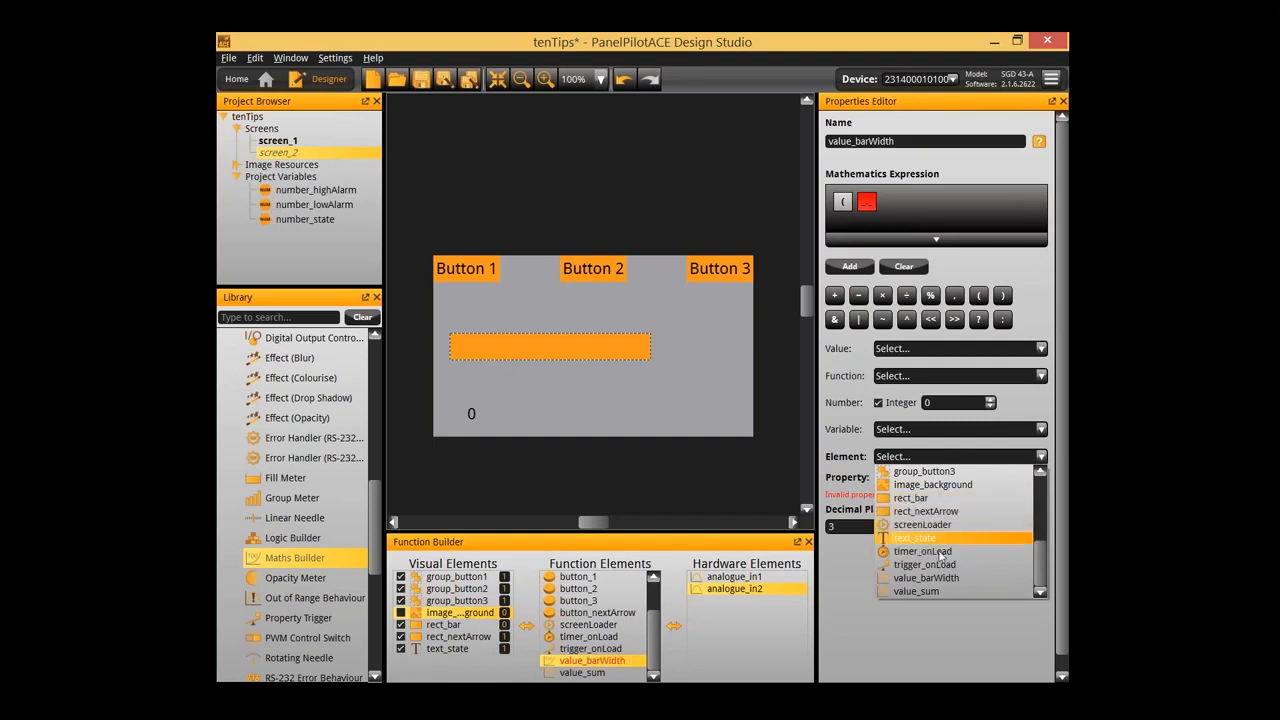
click(944, 591)
click(943, 477)
click(920, 505)
click(861, 268)
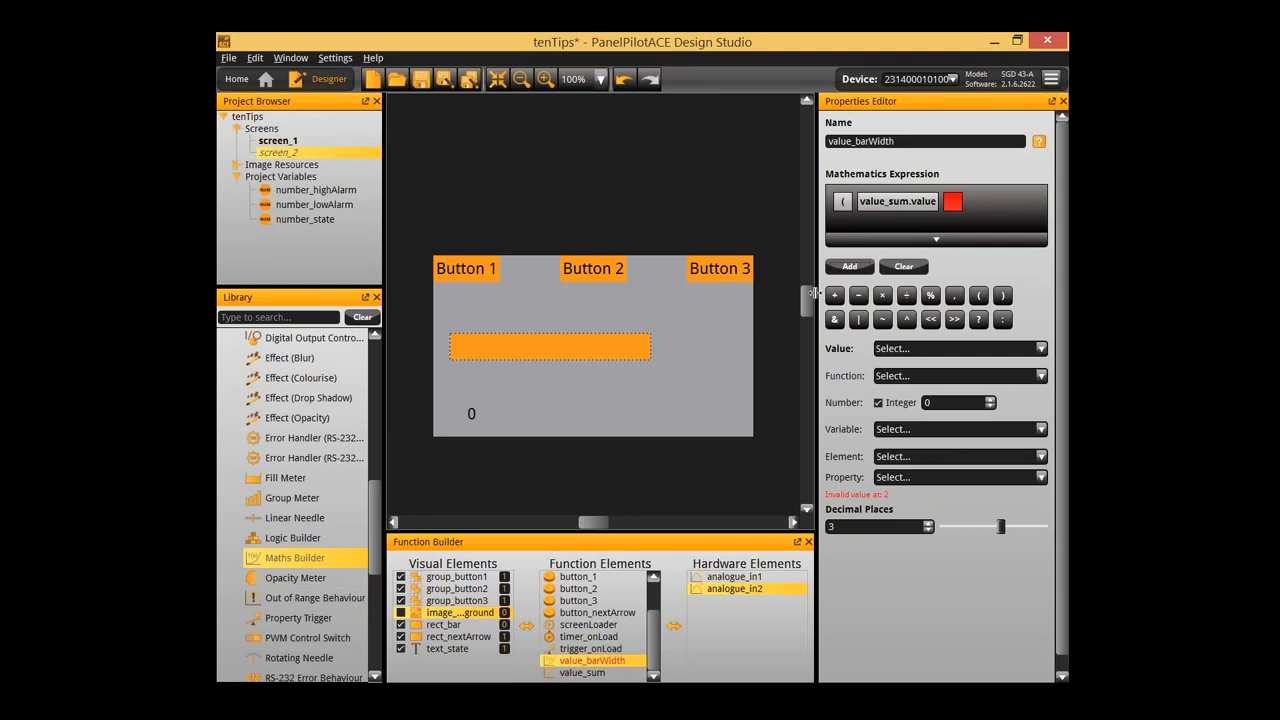
Continue the value_barWidth expression with a multiplication by the integer 15 and a closing bracket
click(884, 297)
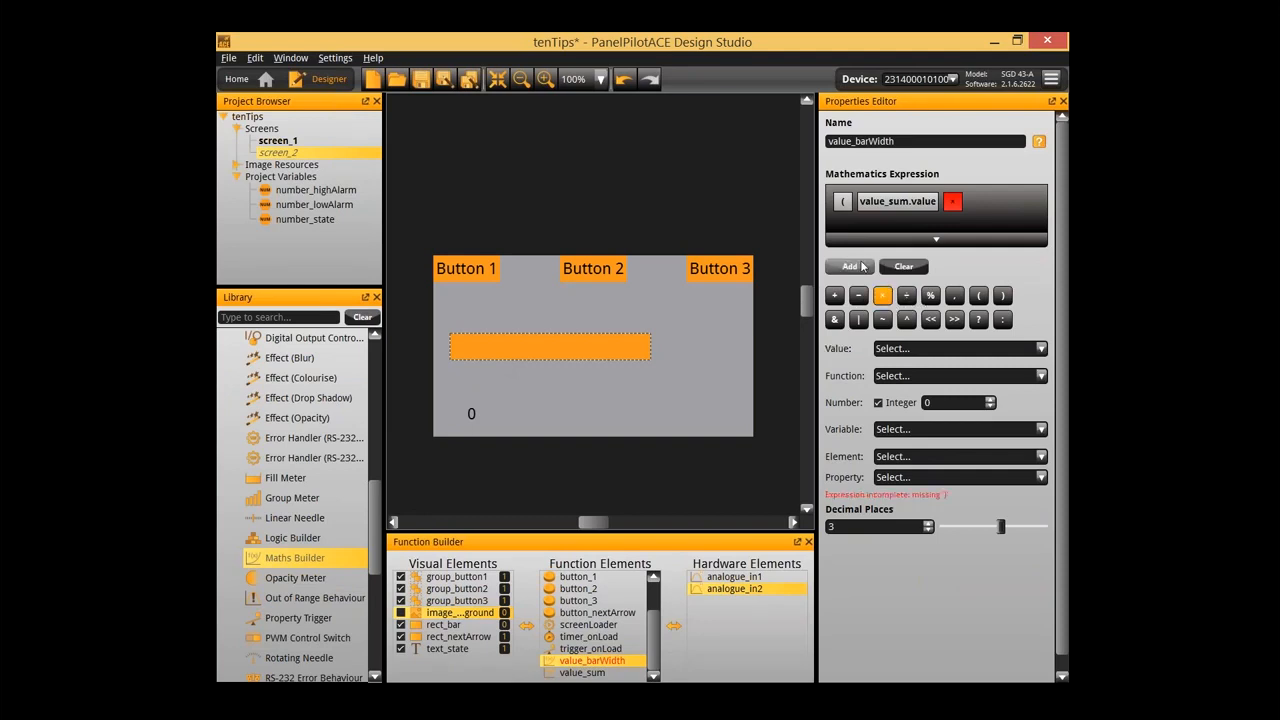
click(953, 402)
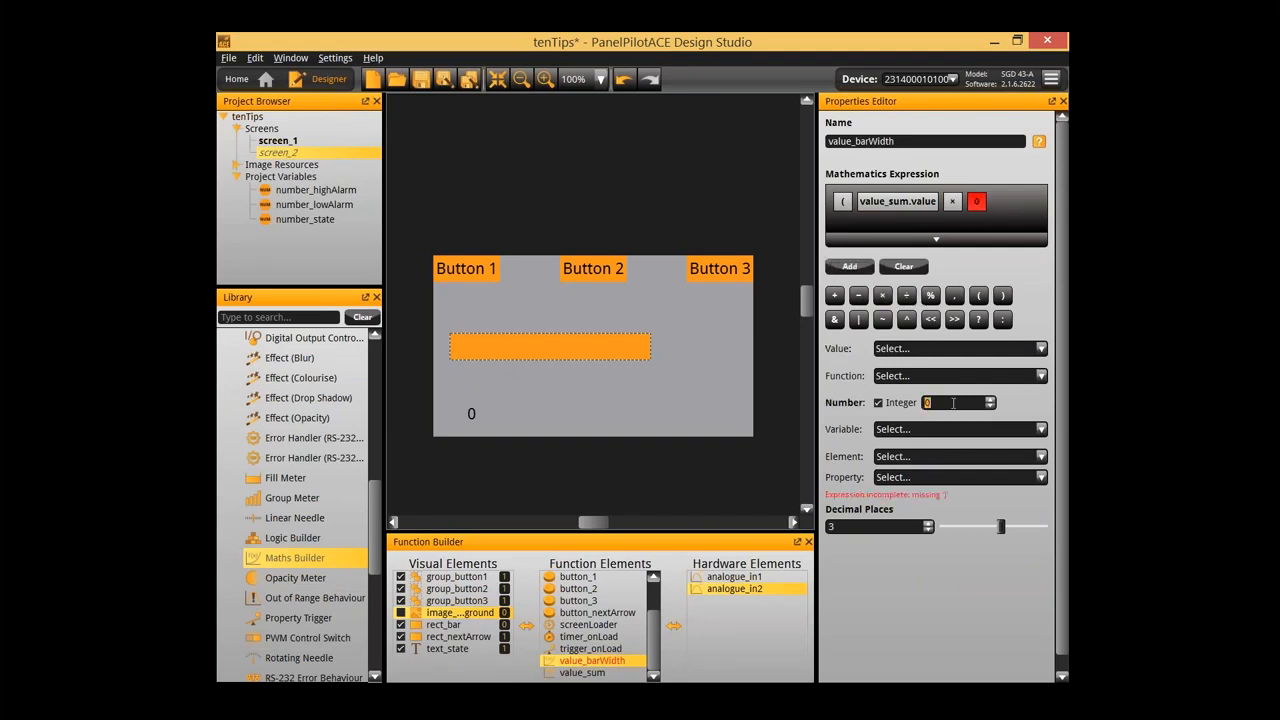
text(15)
click(858, 266)
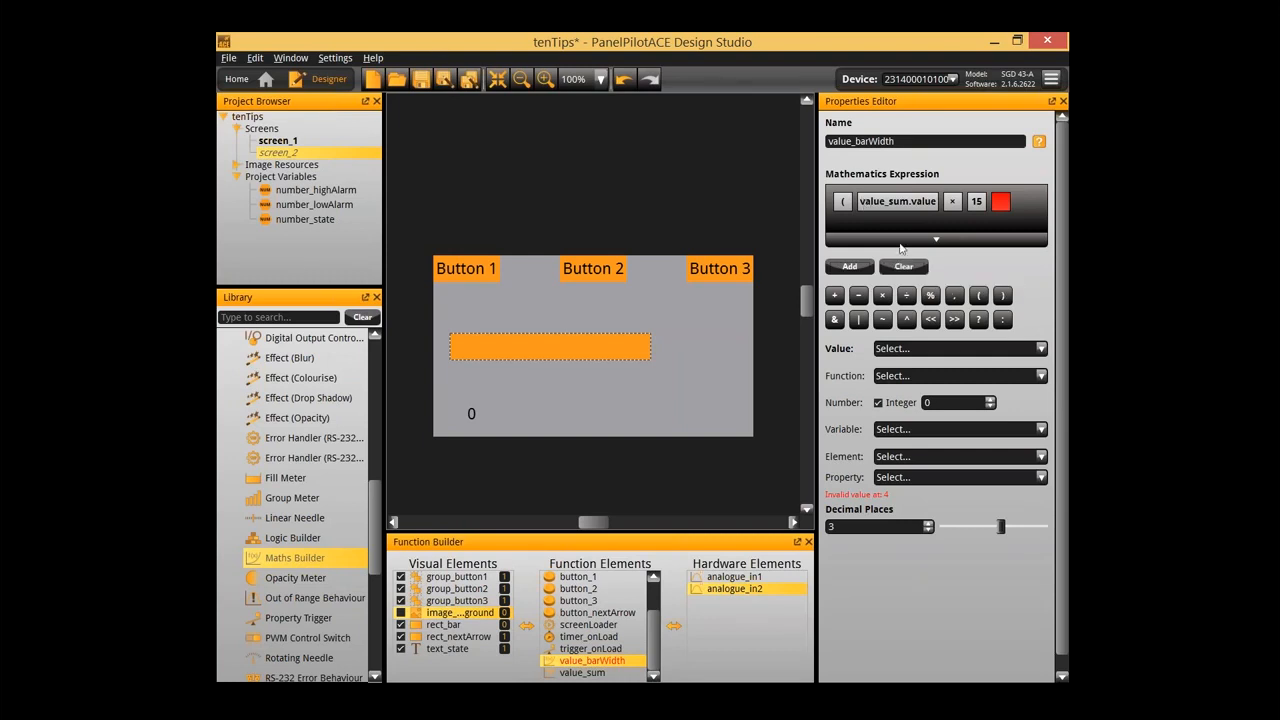
click(1000, 298)
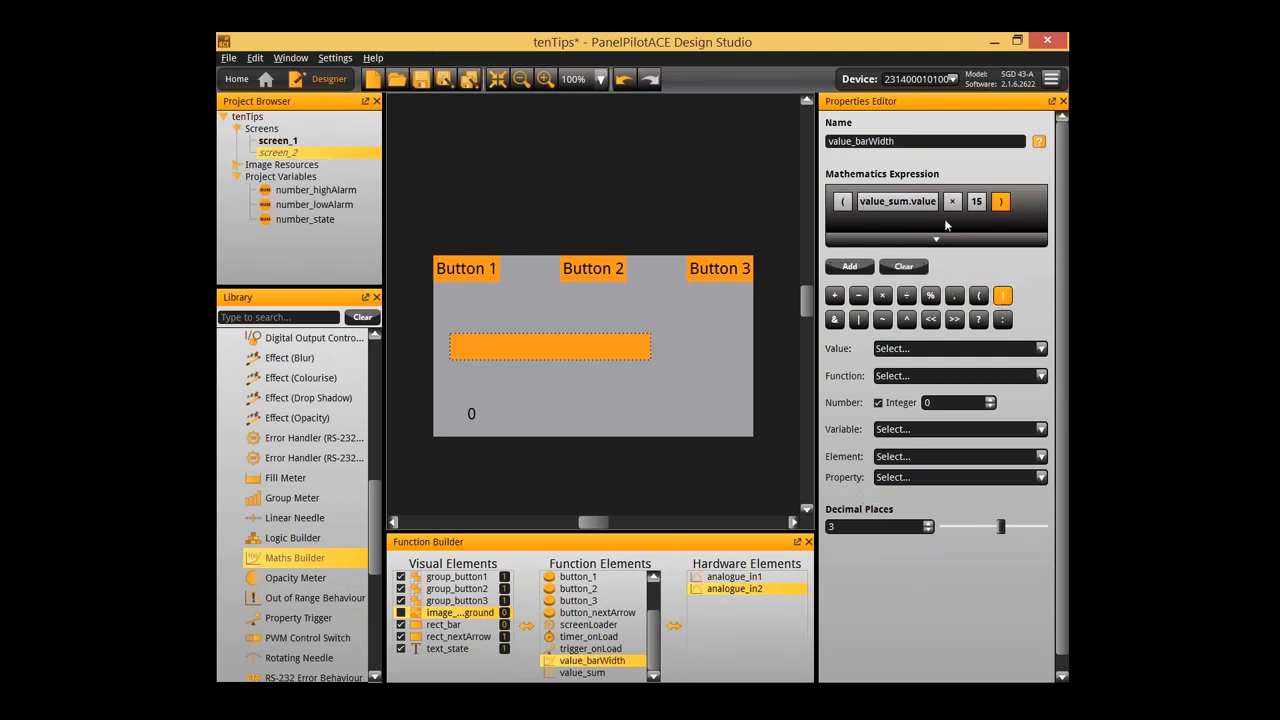
Complete the value_barWidth expression by adding a plus operator and the integer 151, and enlarge the expression area
click(836, 298)
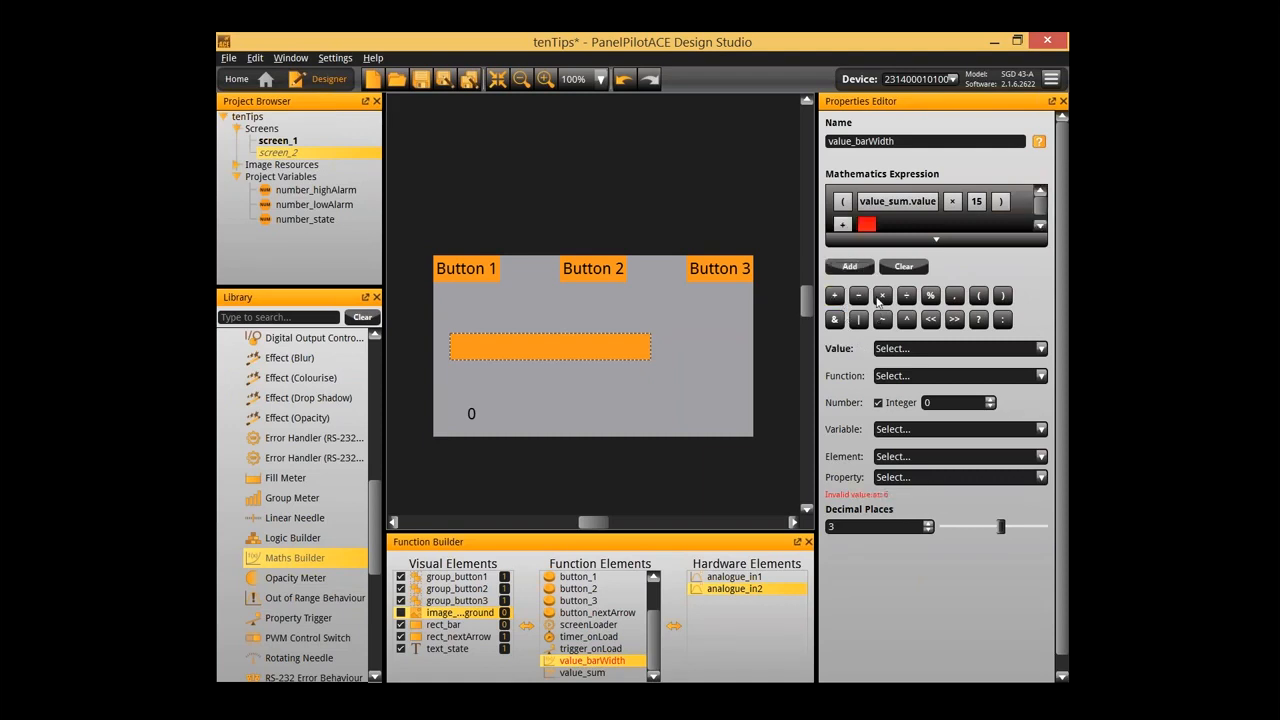
click(957, 405)
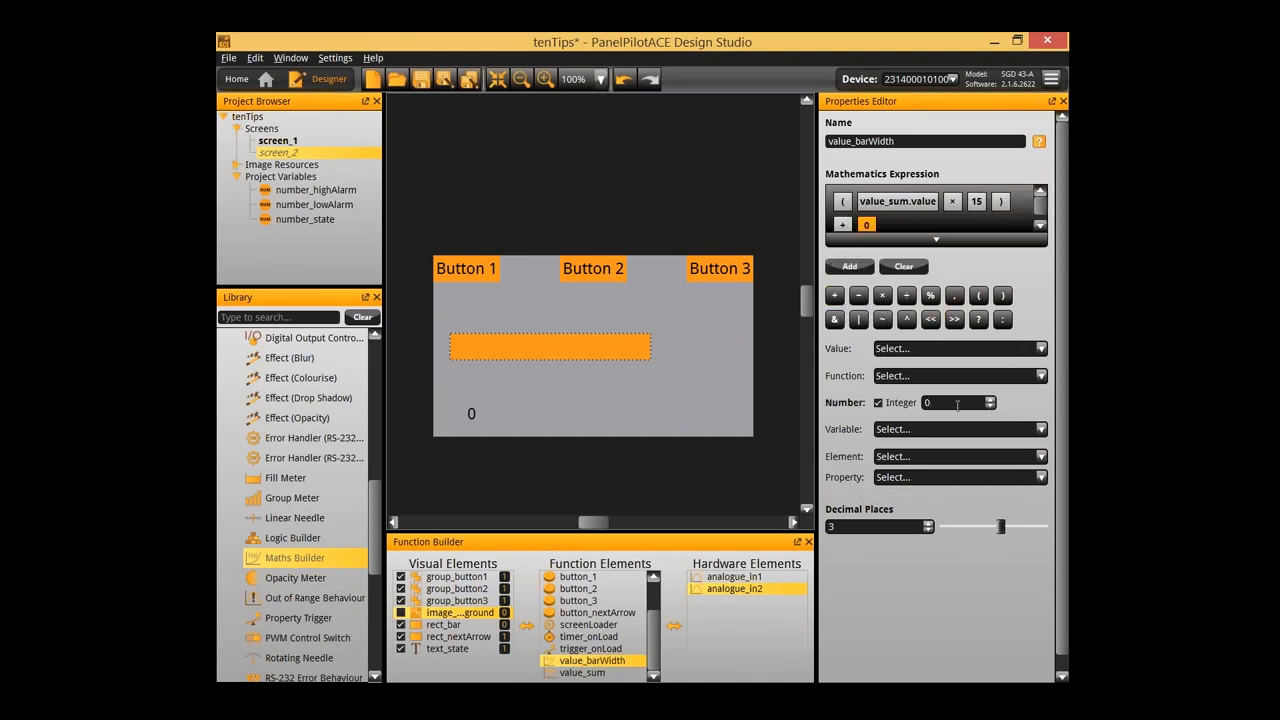
text(151)
key(Return)
click(937, 239)
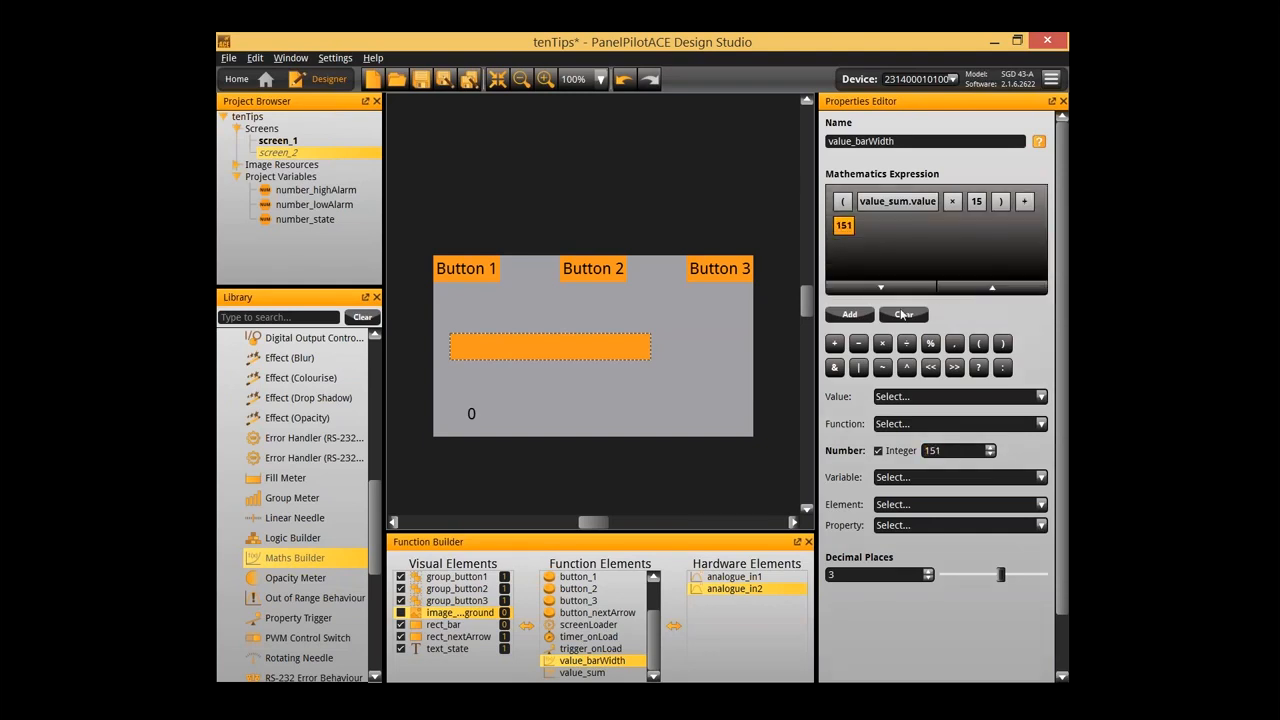
click(711, 174)
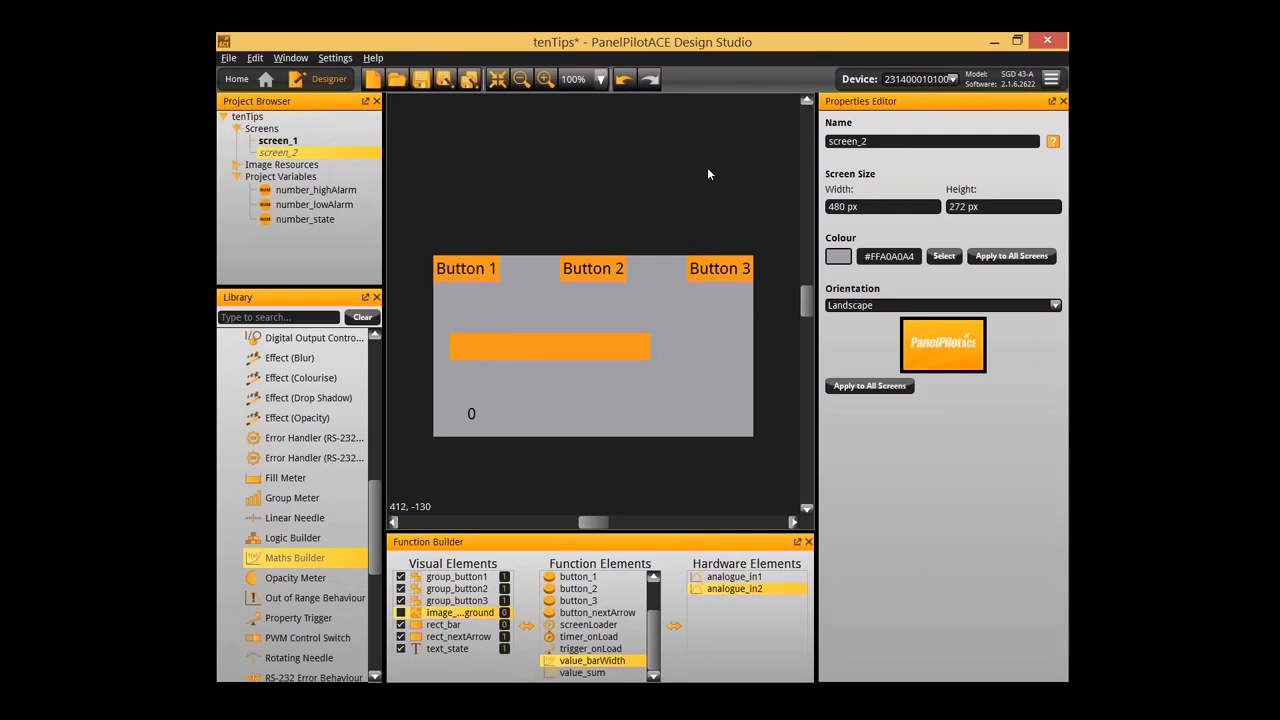
scroll(590, 625, up, 3)
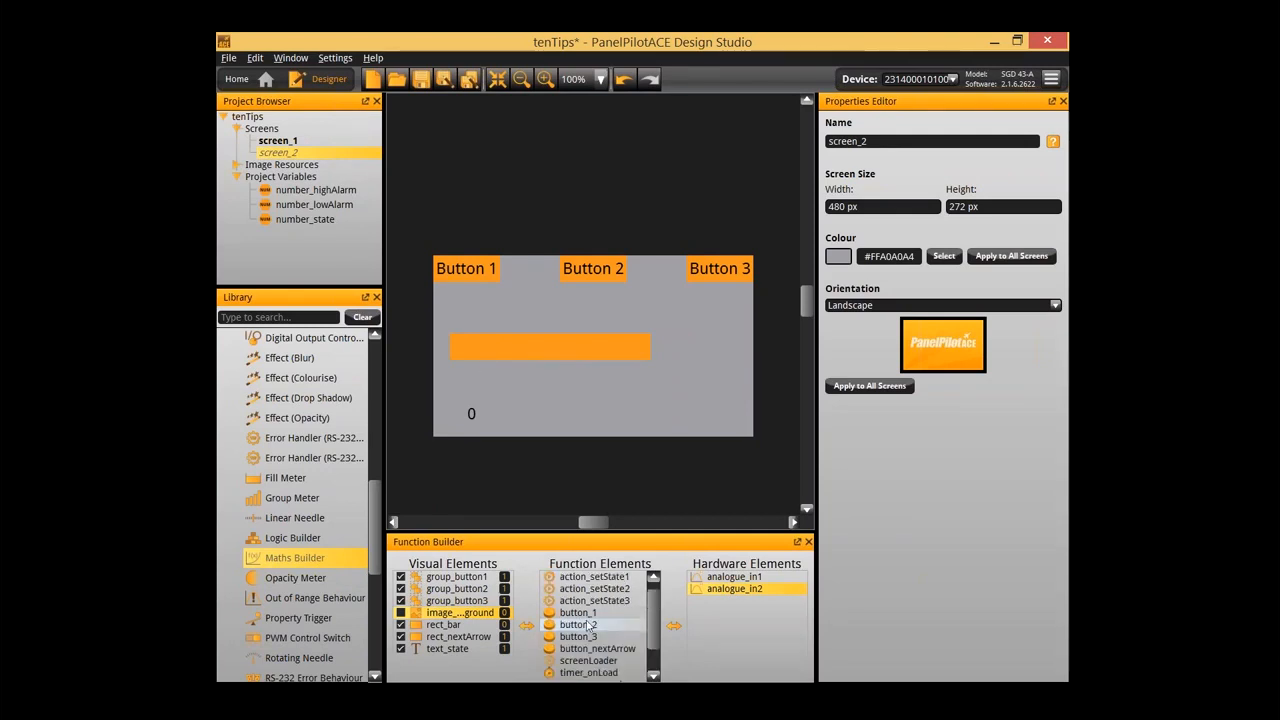
scroll(590, 625, down, 3)
click(592, 660)
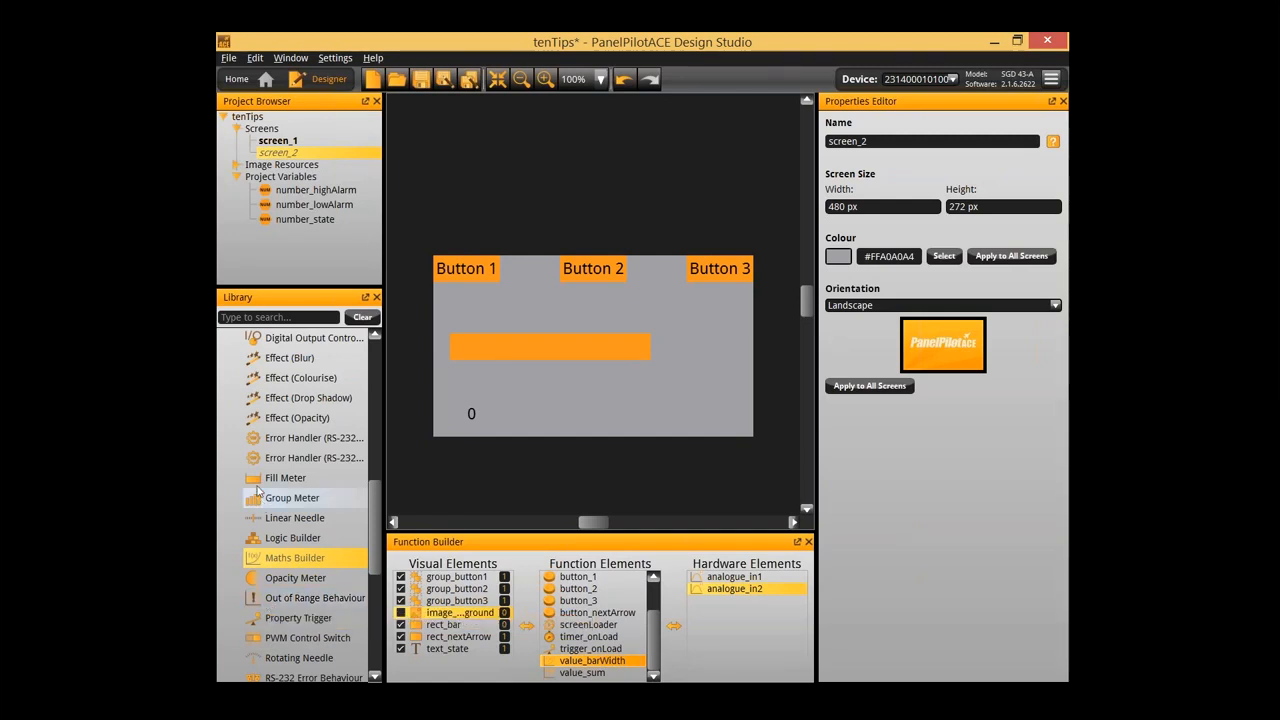
Add a Timer function to screen_2 and name it timer_barUpdate
scroll(266, 543, up, 2)
scroll(300, 597, down, 4)
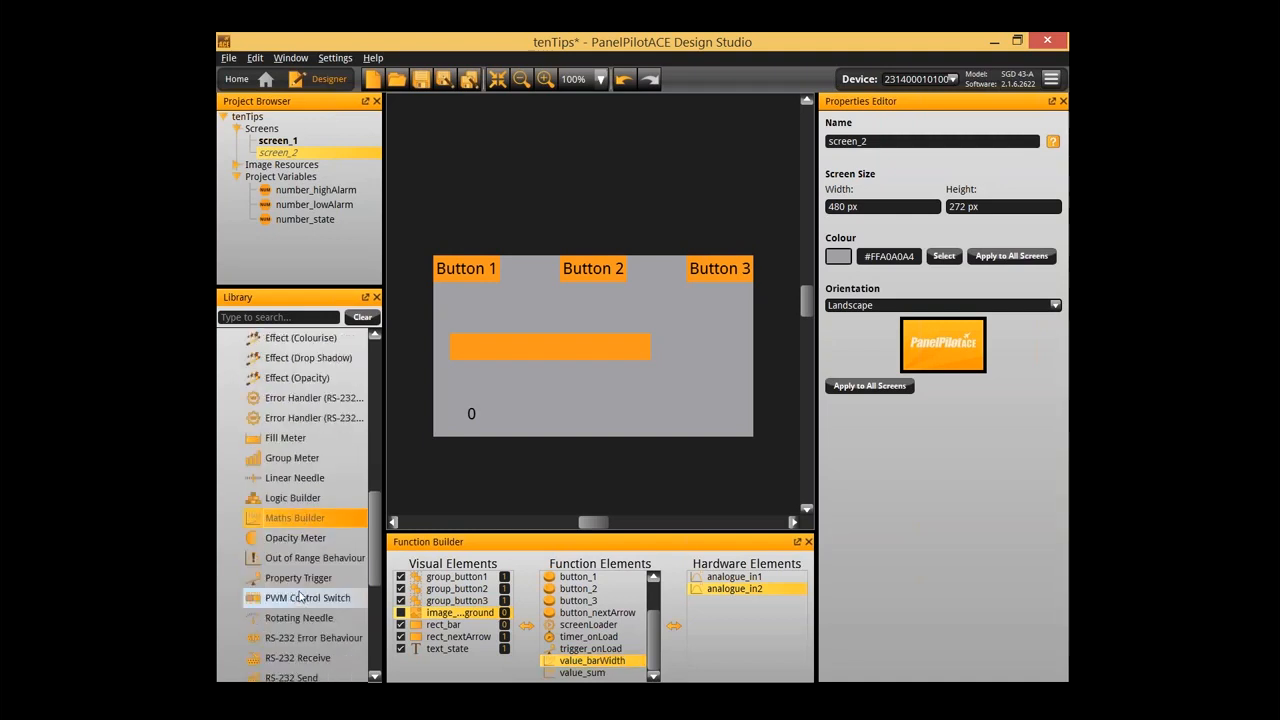
scroll(300, 597, down, 2)
drag(300, 597, 603, 630)
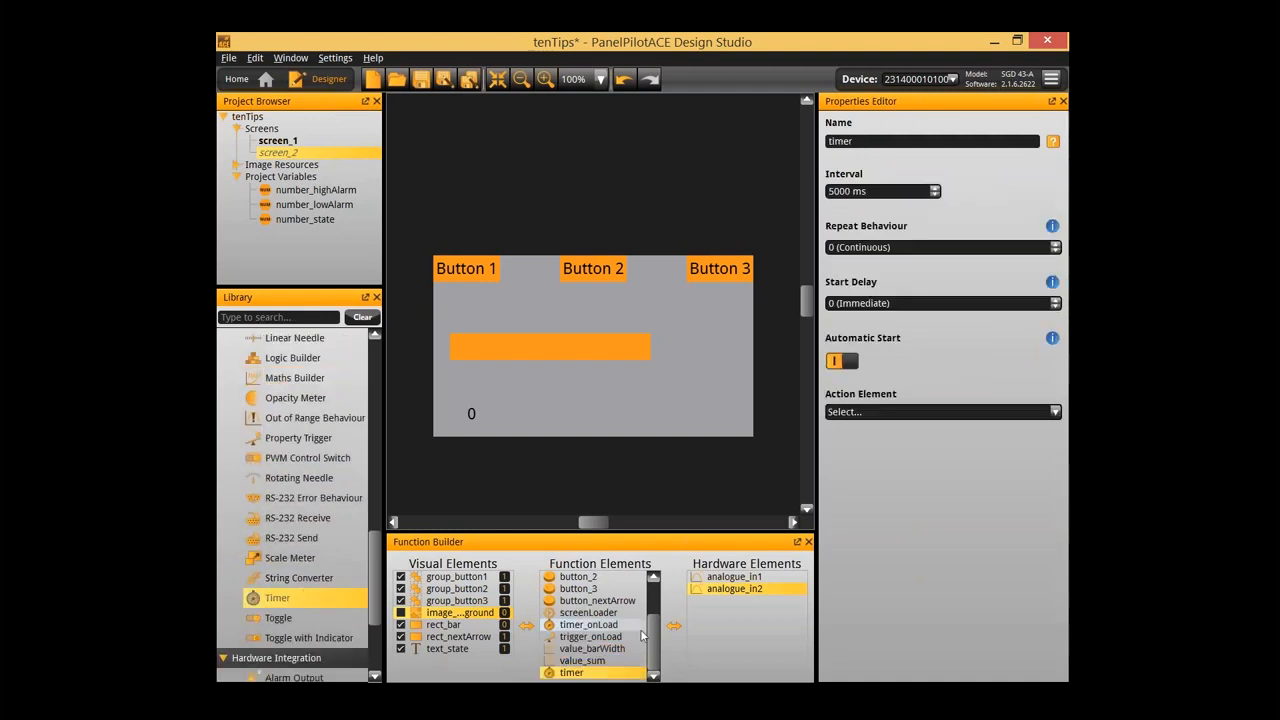
click(603, 630)
text(timer_)
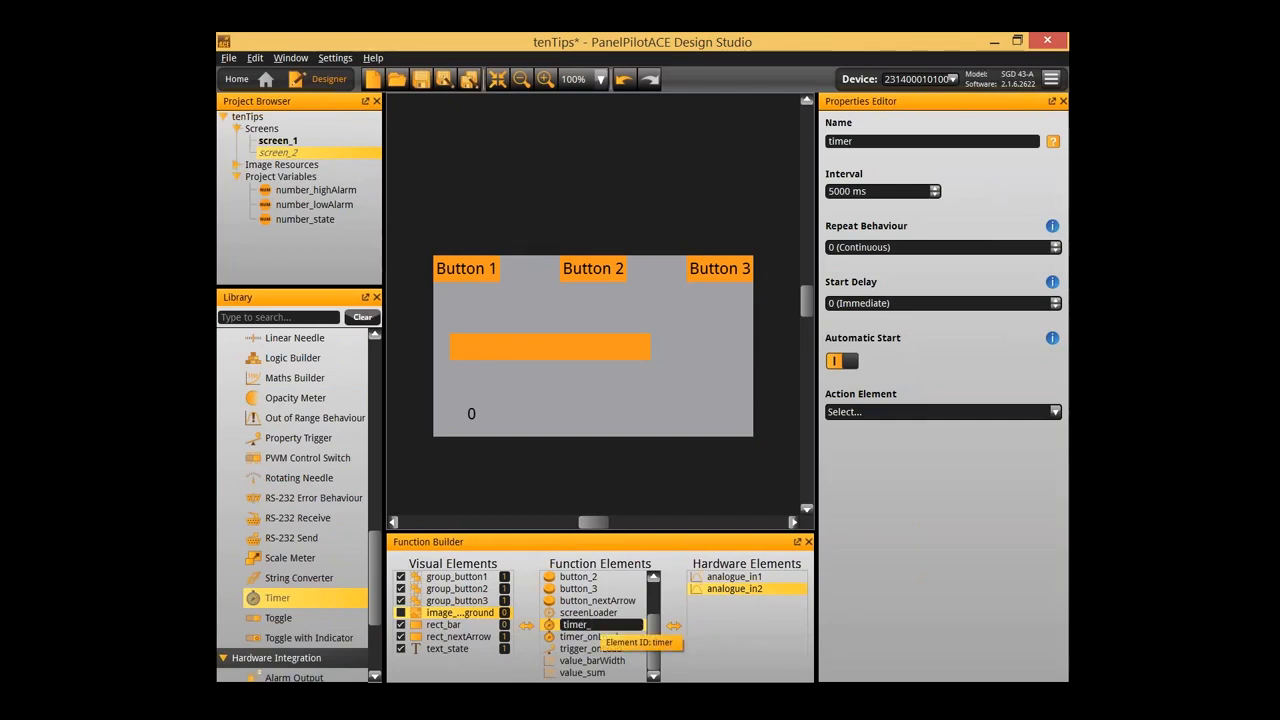
text(bar)
key(Return)
double_click(580, 624)
text(Upda)
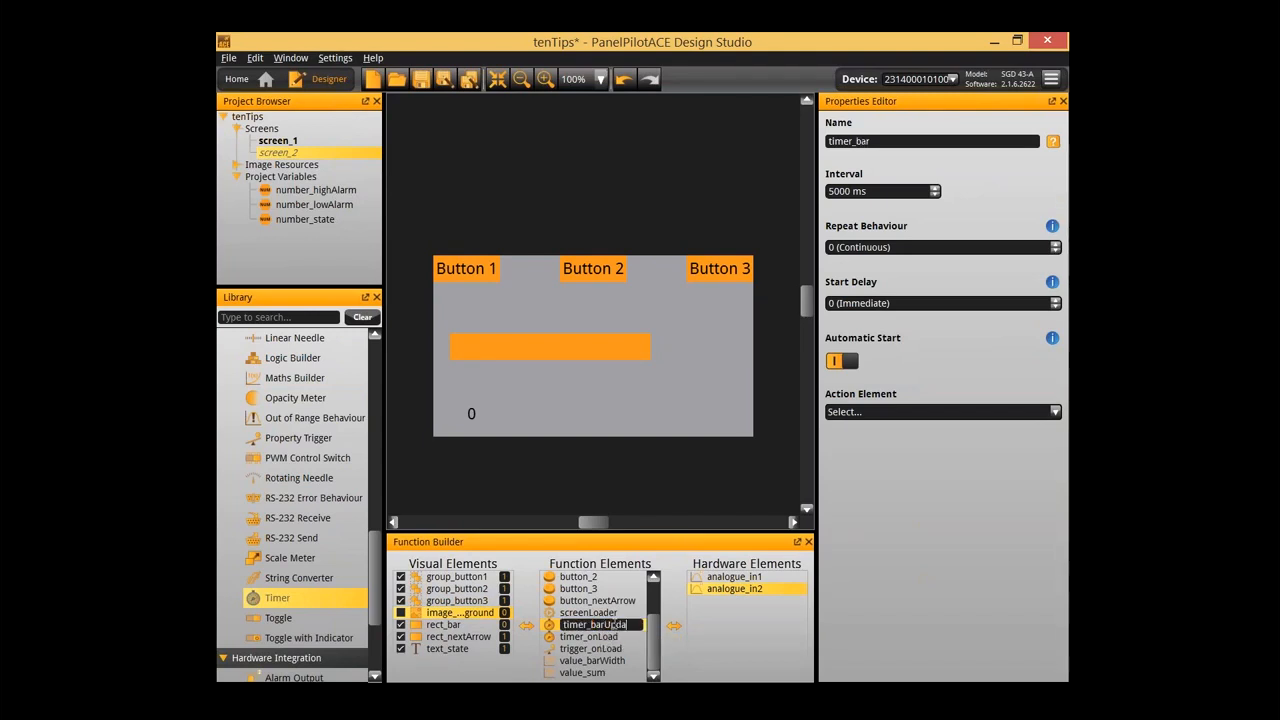
text(te)
key(Return)
Set the interval of timer_barUpdate to 500 ms and look through its available action elements
click(867, 191)
text(500)
key(Return)
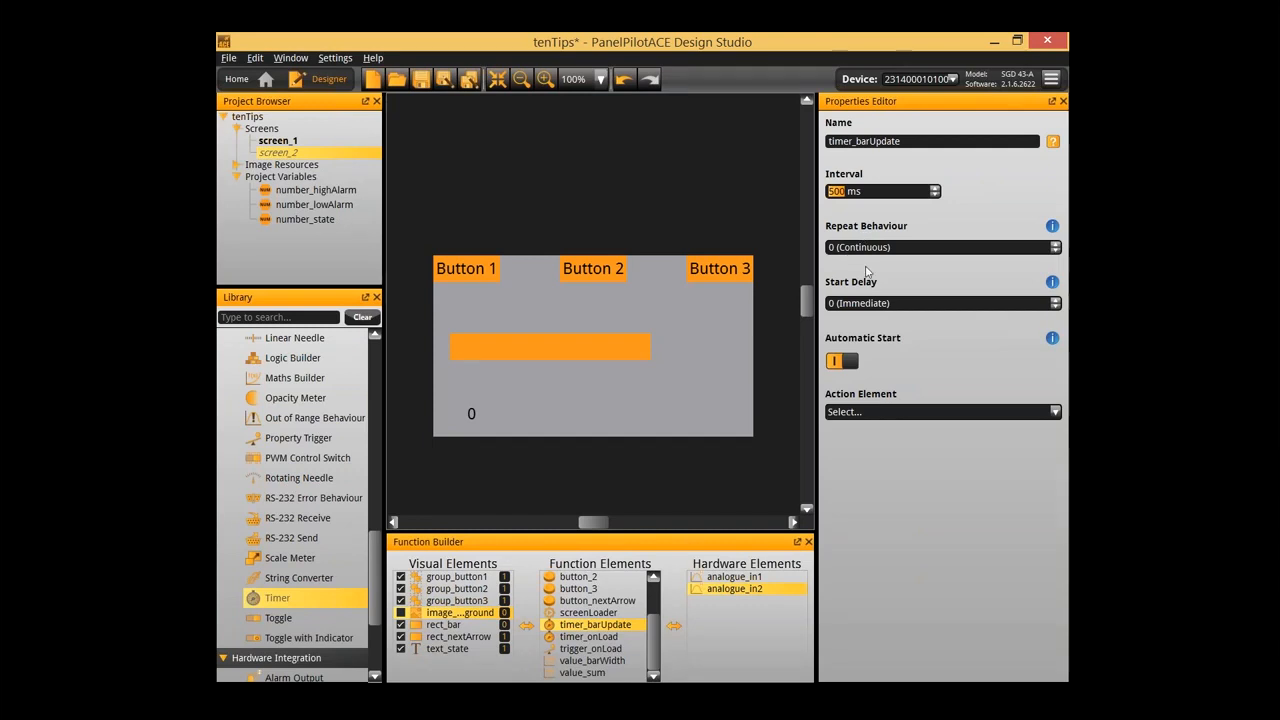
click(862, 411)
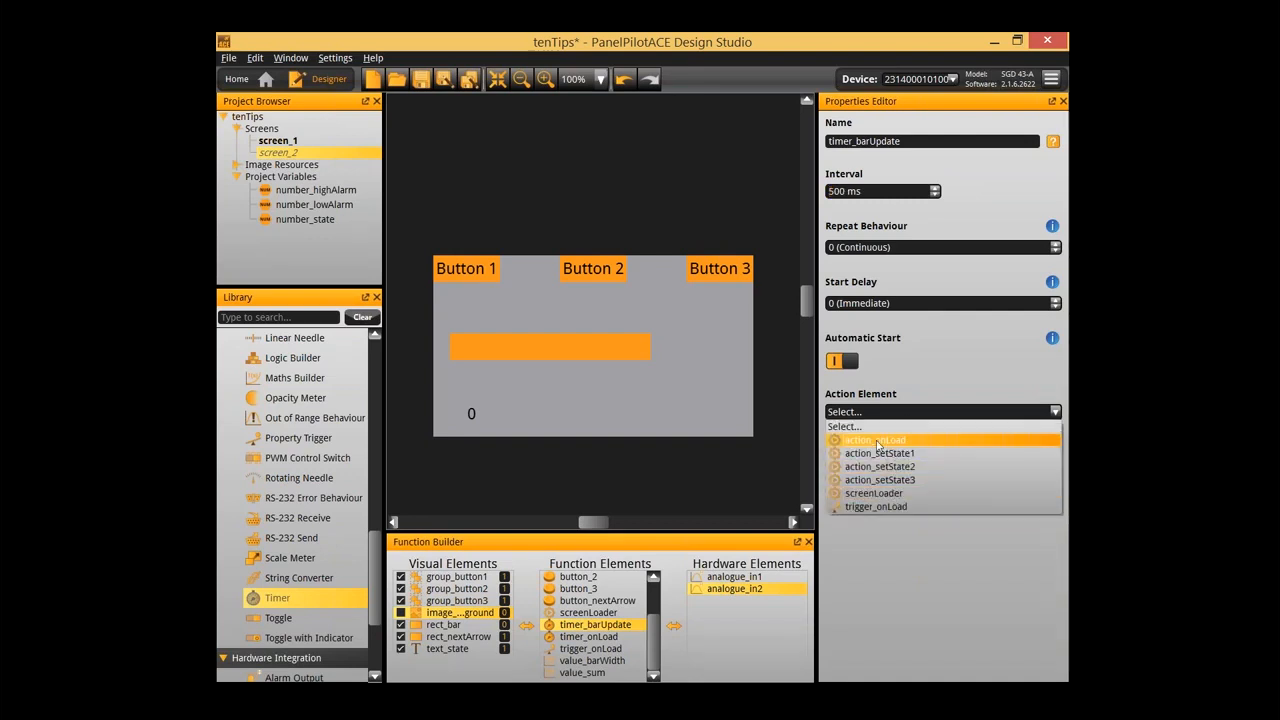
Add an Action (Set Rule) function to screen_2 and name it action_setBarWidth
scroll(287, 535, up, 10)
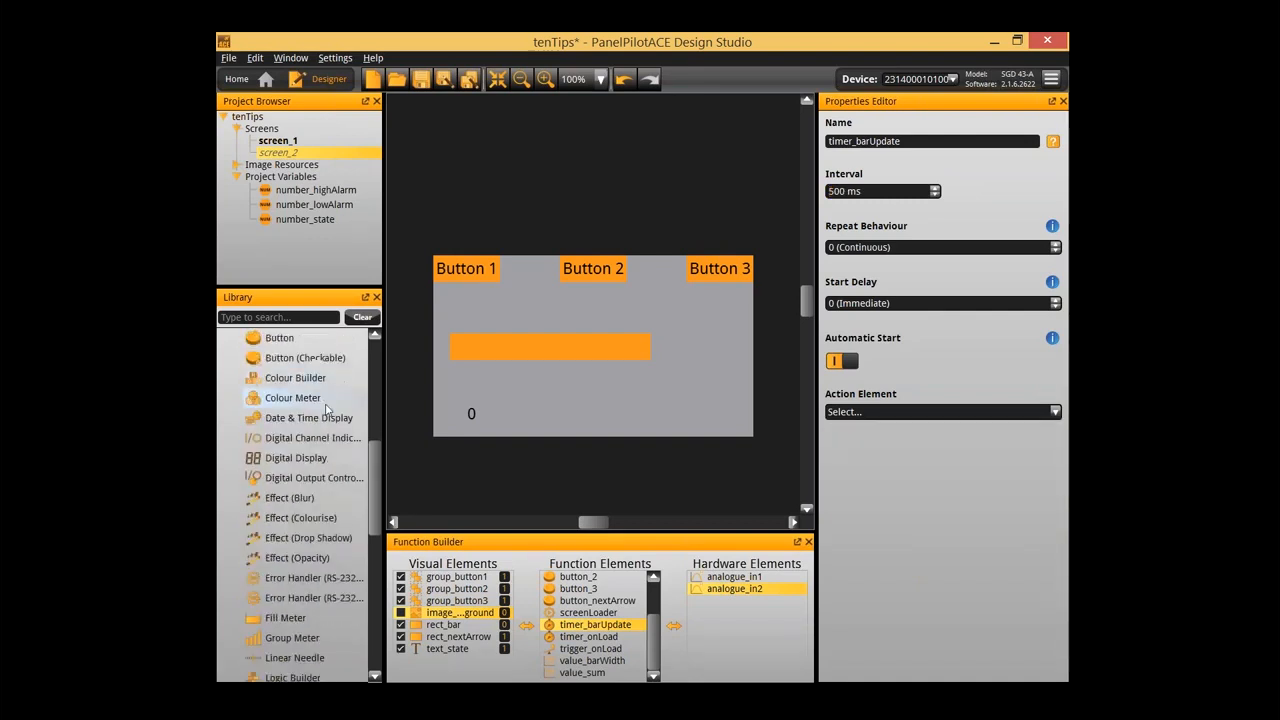
scroll(323, 420, up, 2)
drag(321, 517, 607, 593)
text(action_set)
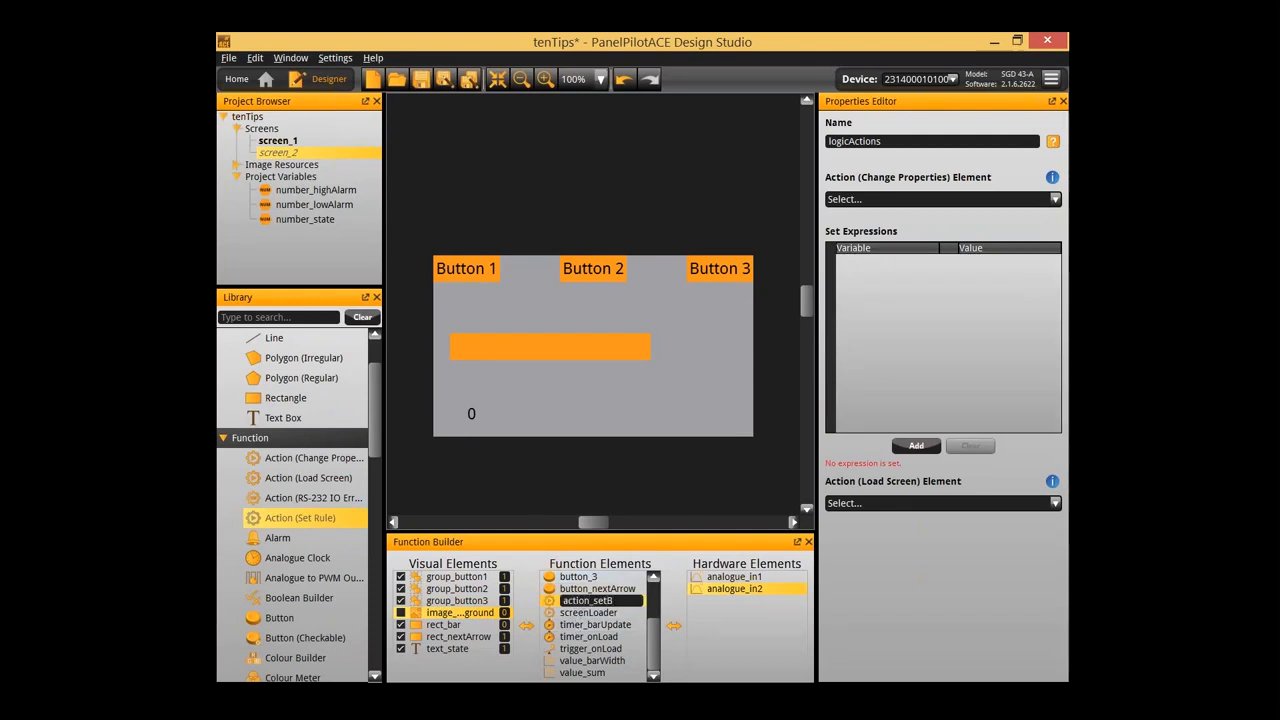
text(_barWidth)
key(Return)
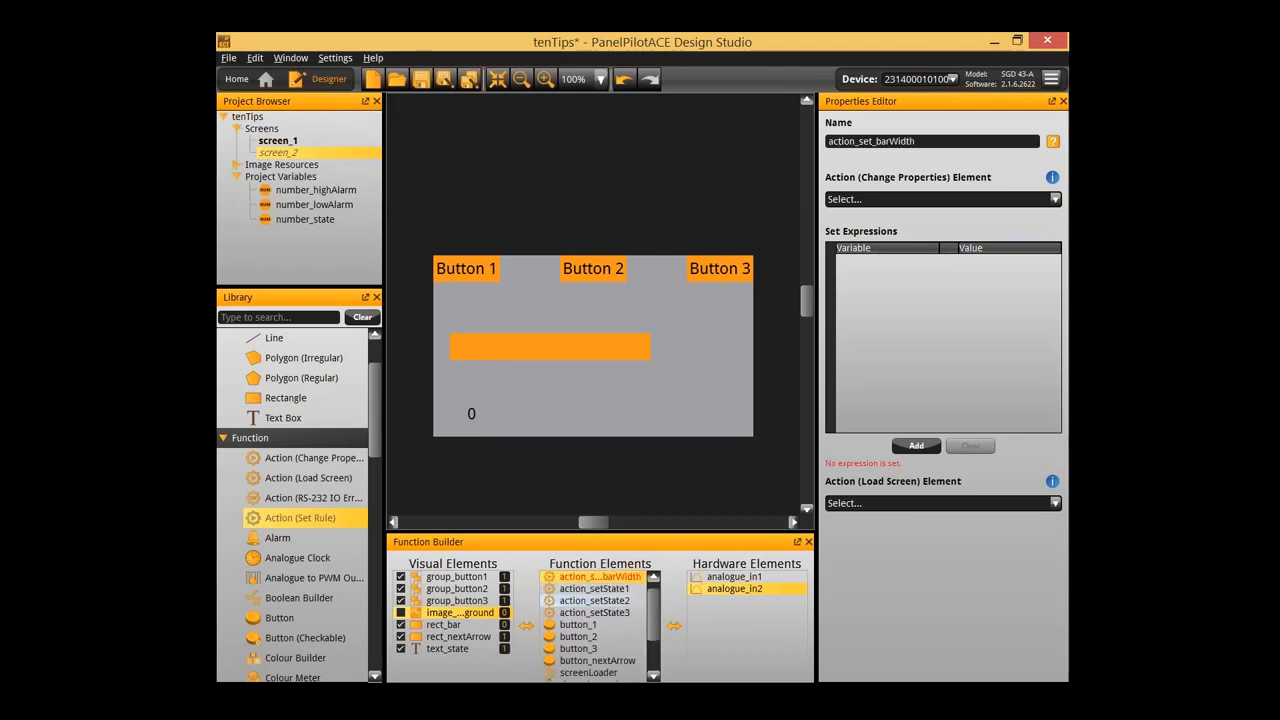
double_click(618, 577)
click(603, 577)
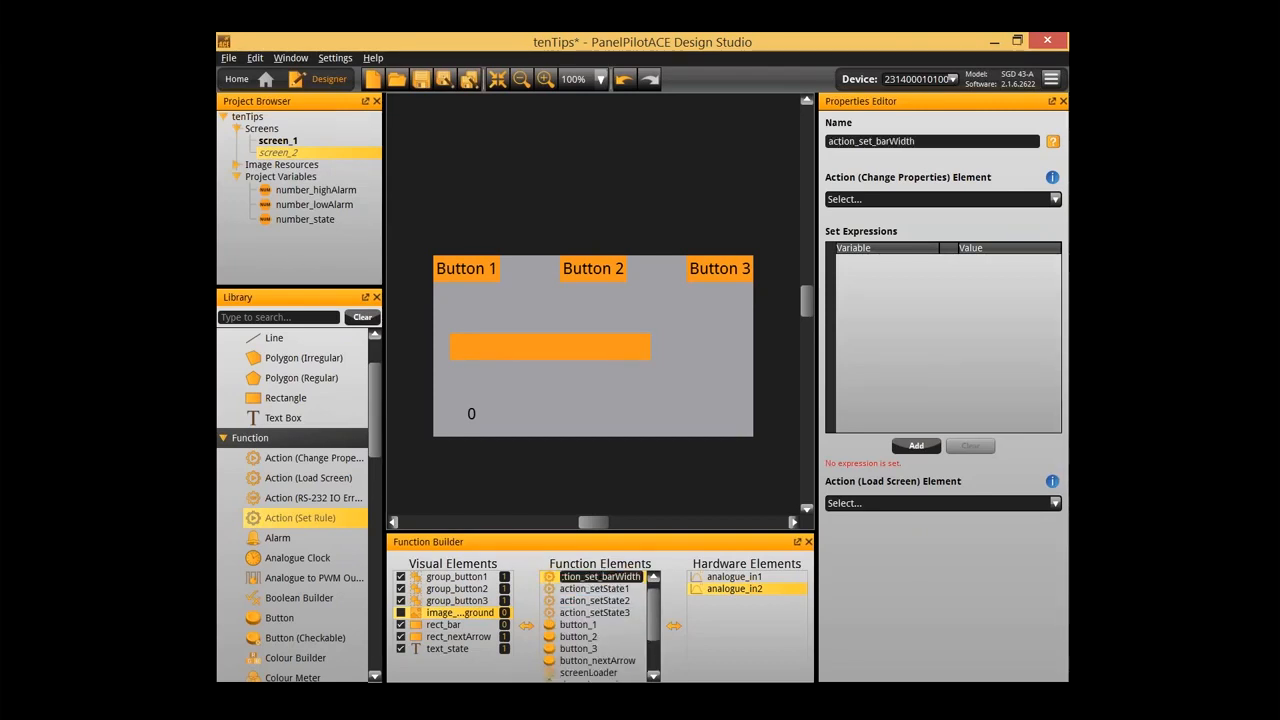
key(BackSpace)
key(Delete)
text(B)
key(Return)
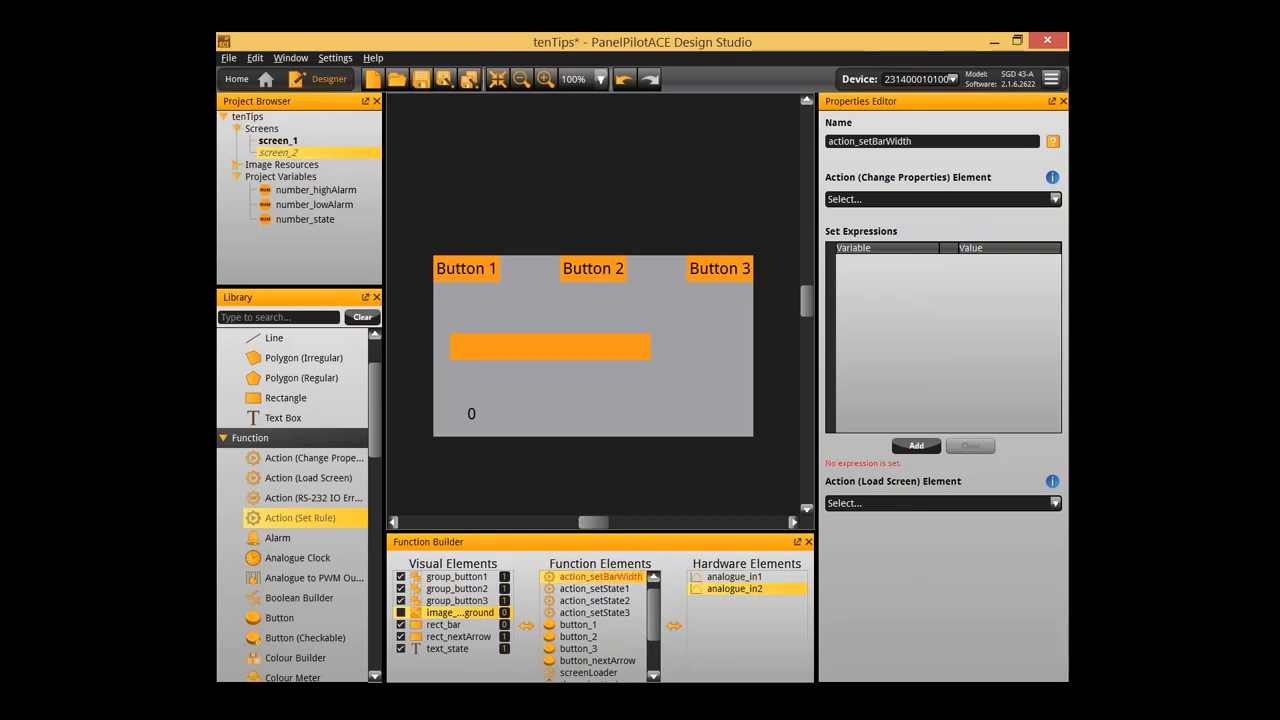
Assign action_setBarWidth as the action element of timer_barUpdate
scroll(605, 640, down, 2)
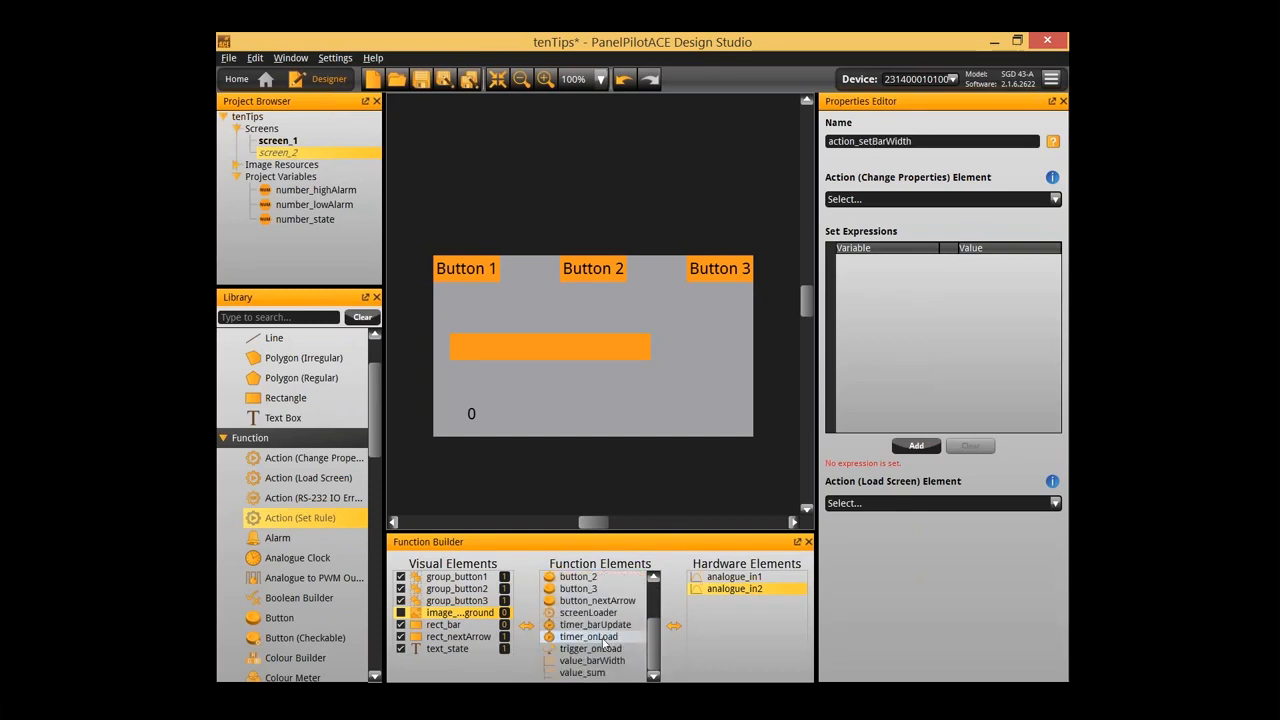
click(598, 625)
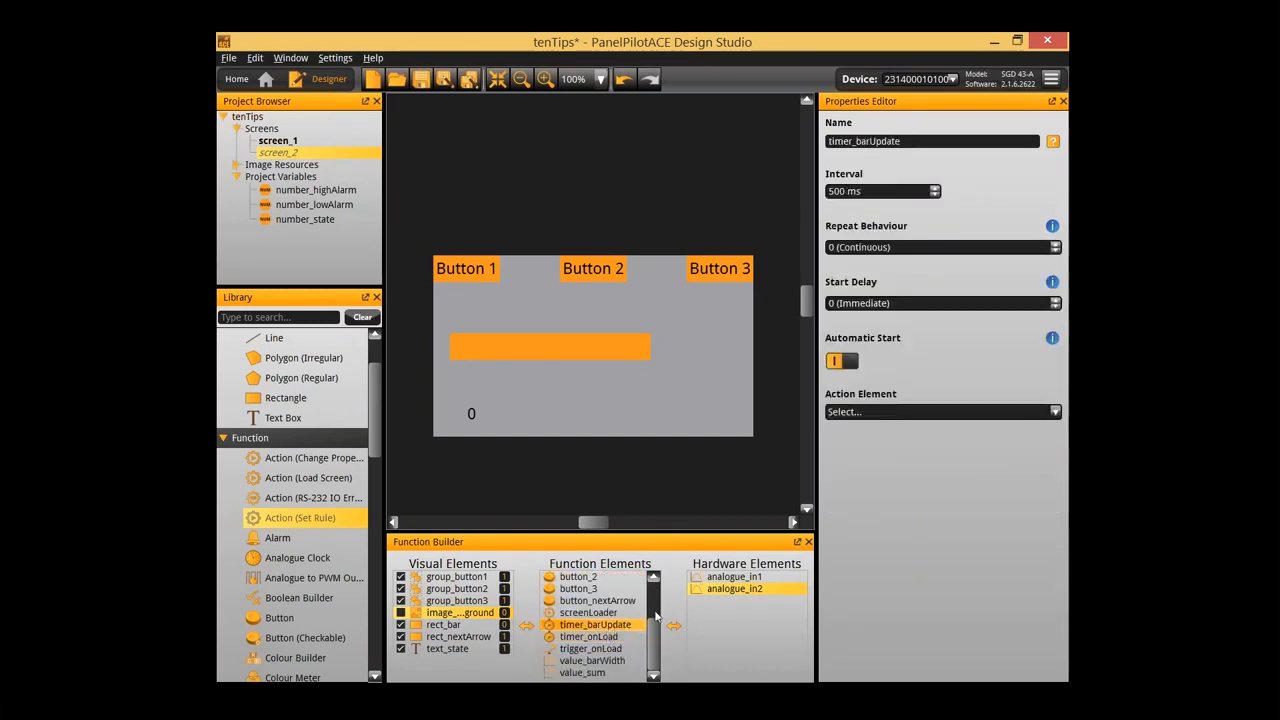
click(892, 413)
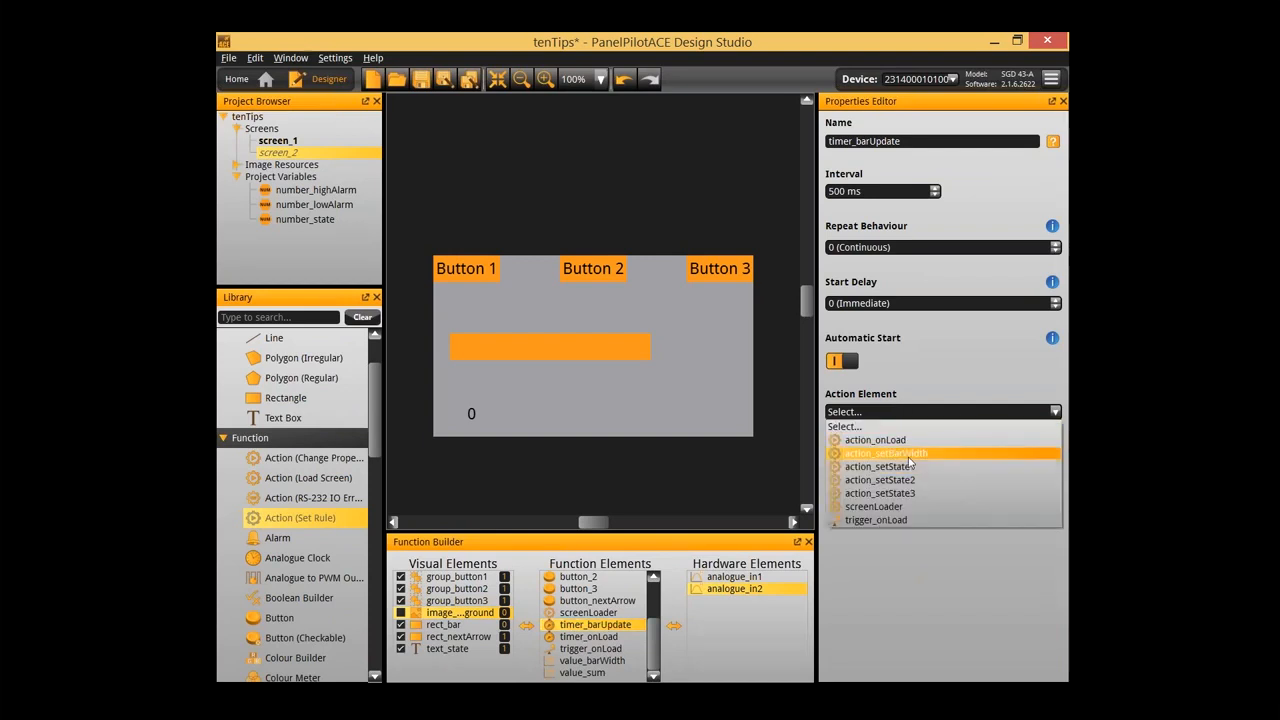
click(907, 455)
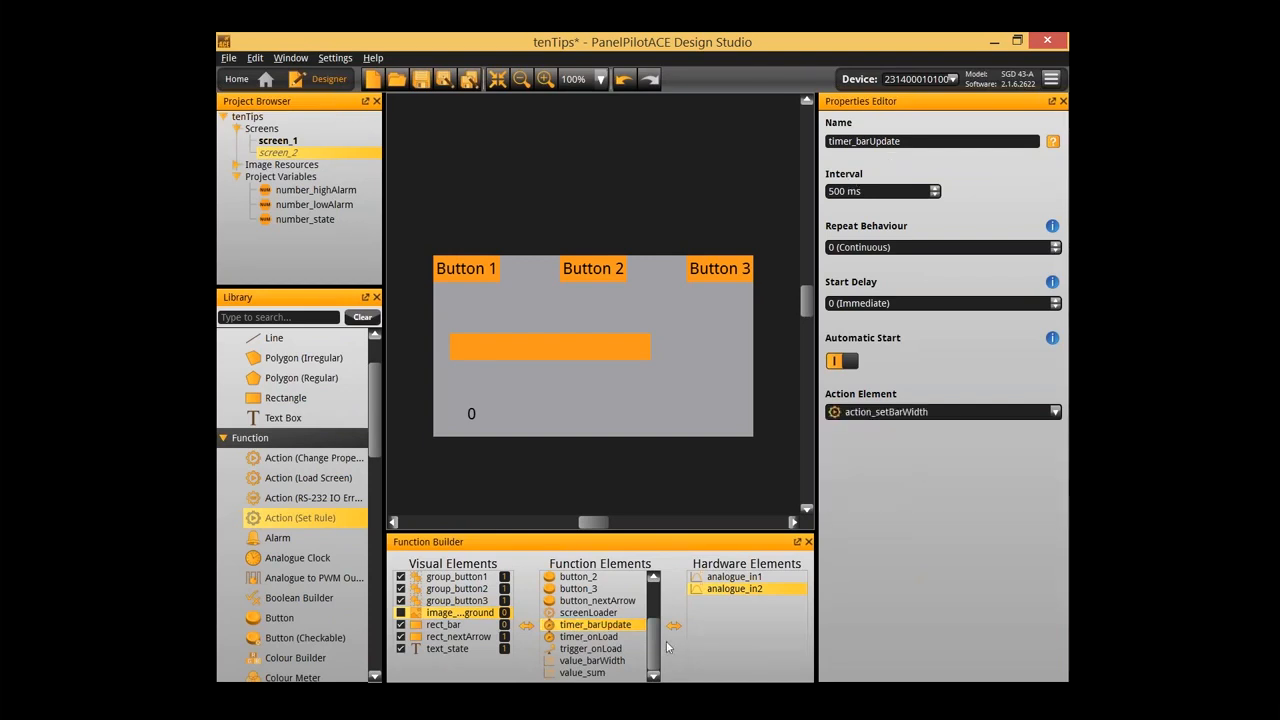
Add a set expression to action_setBarWidth with the Width property of rect_bar as its variable
scroll(590, 600, up, 2)
click(595, 589)
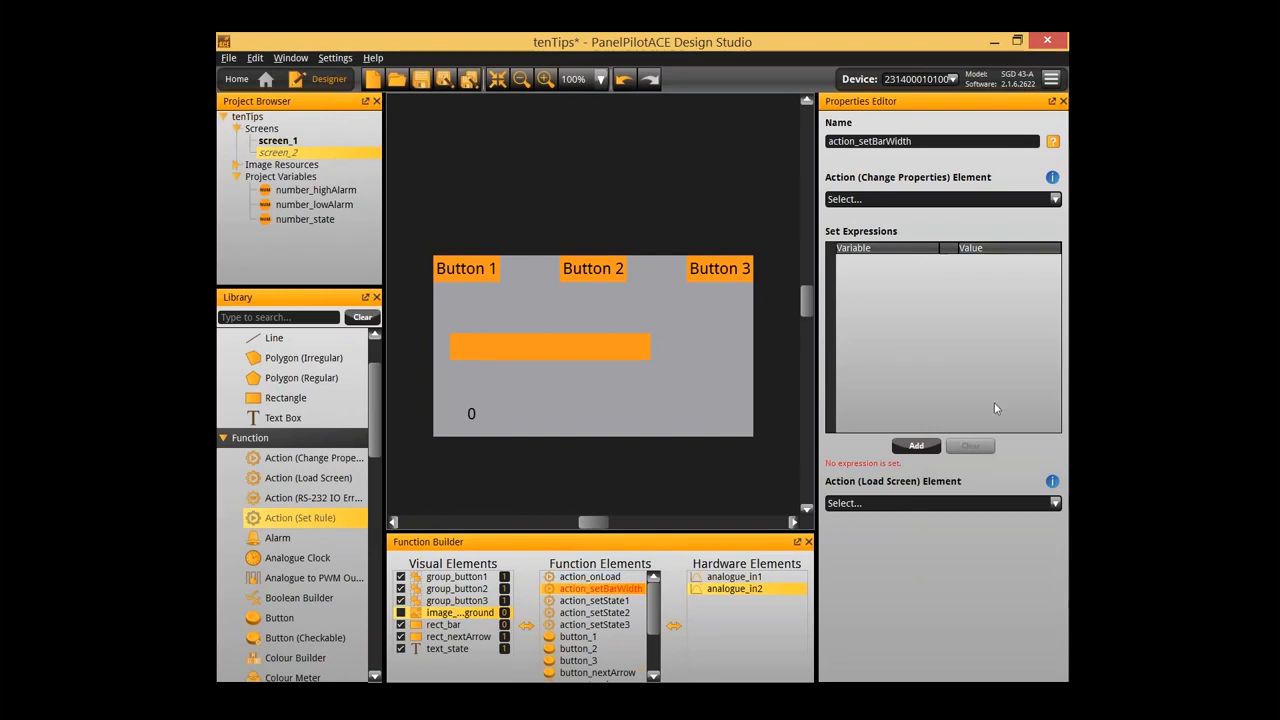
click(916, 445)
click(908, 263)
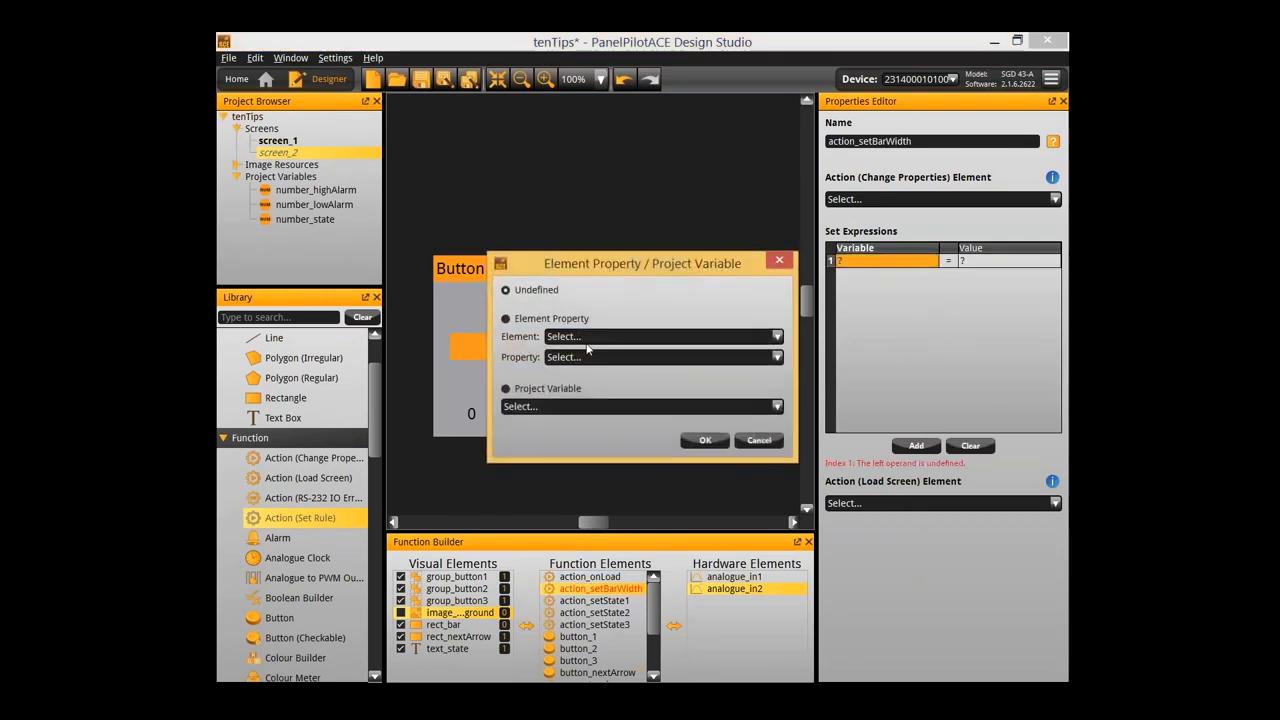
click(591, 337)
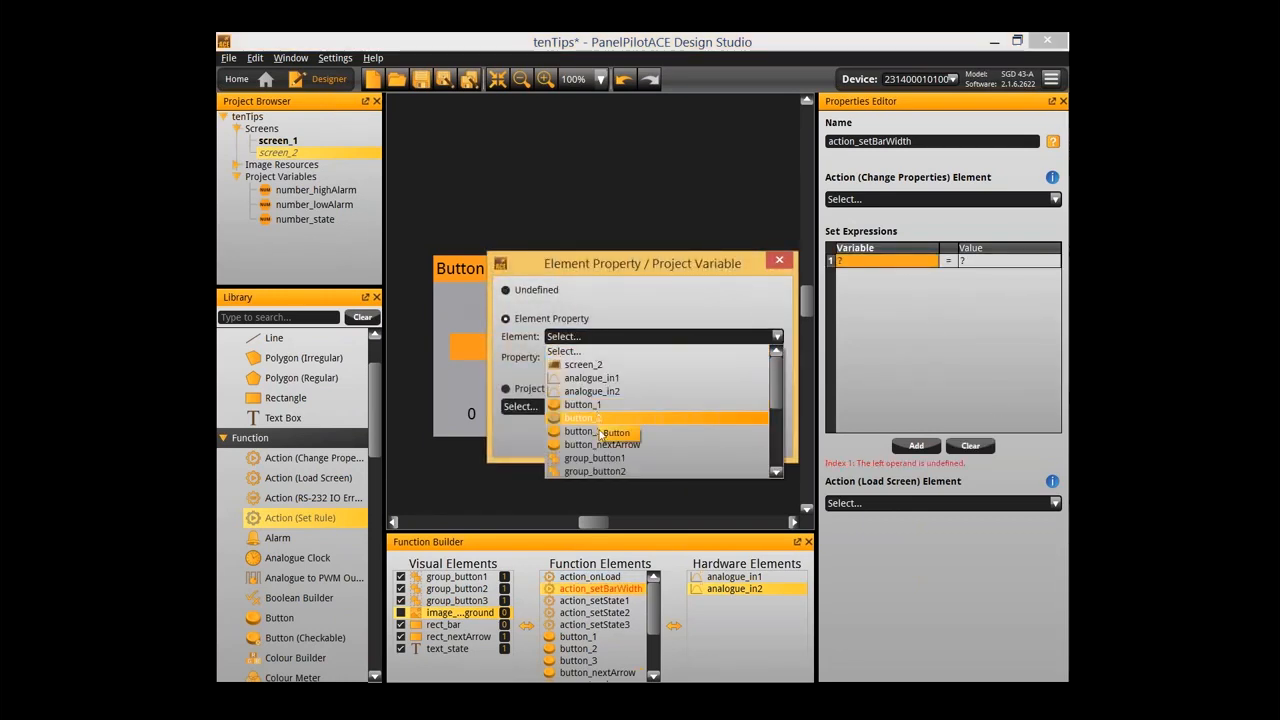
scroll(600, 435, down, 3)
scroll(599, 430, up, 3)
scroll(599, 430, down, 5)
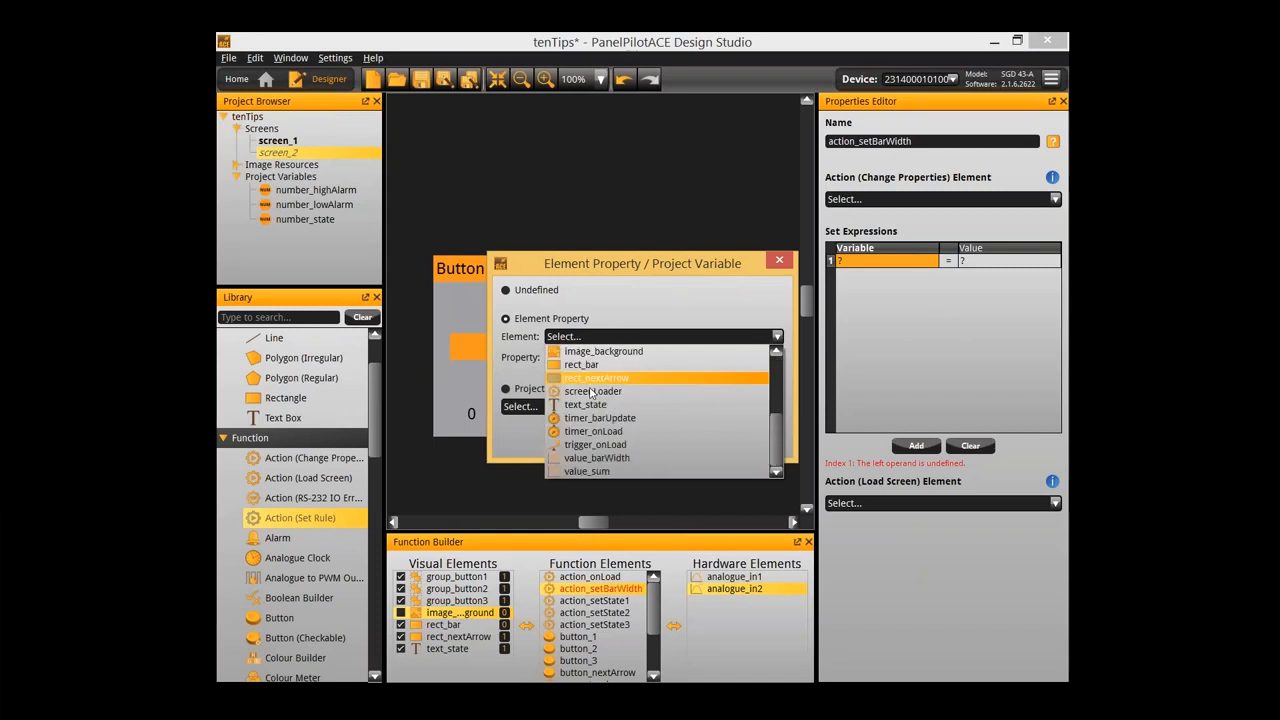
click(592, 371)
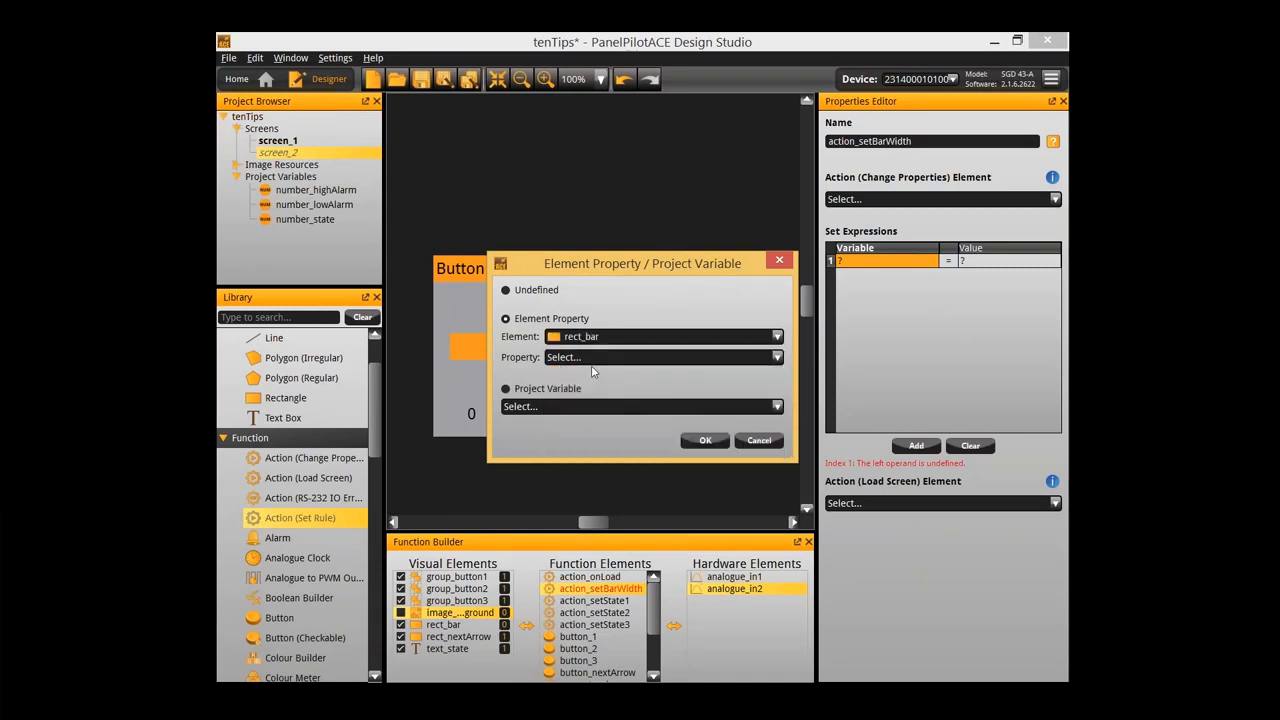
click(652, 358)
scroll(646, 432, down, 2)
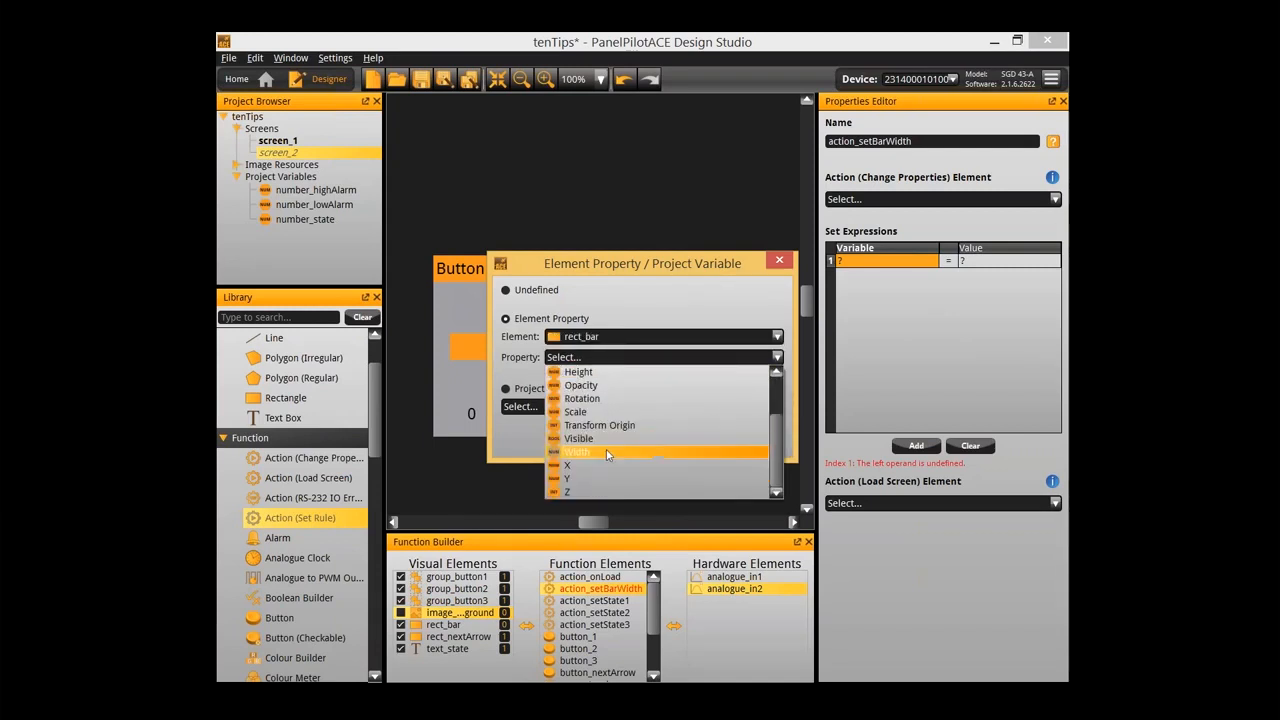
click(646, 451)
click(703, 440)
Set the expression's value to the Value property of value_barWidth and save the project
click(967, 261)
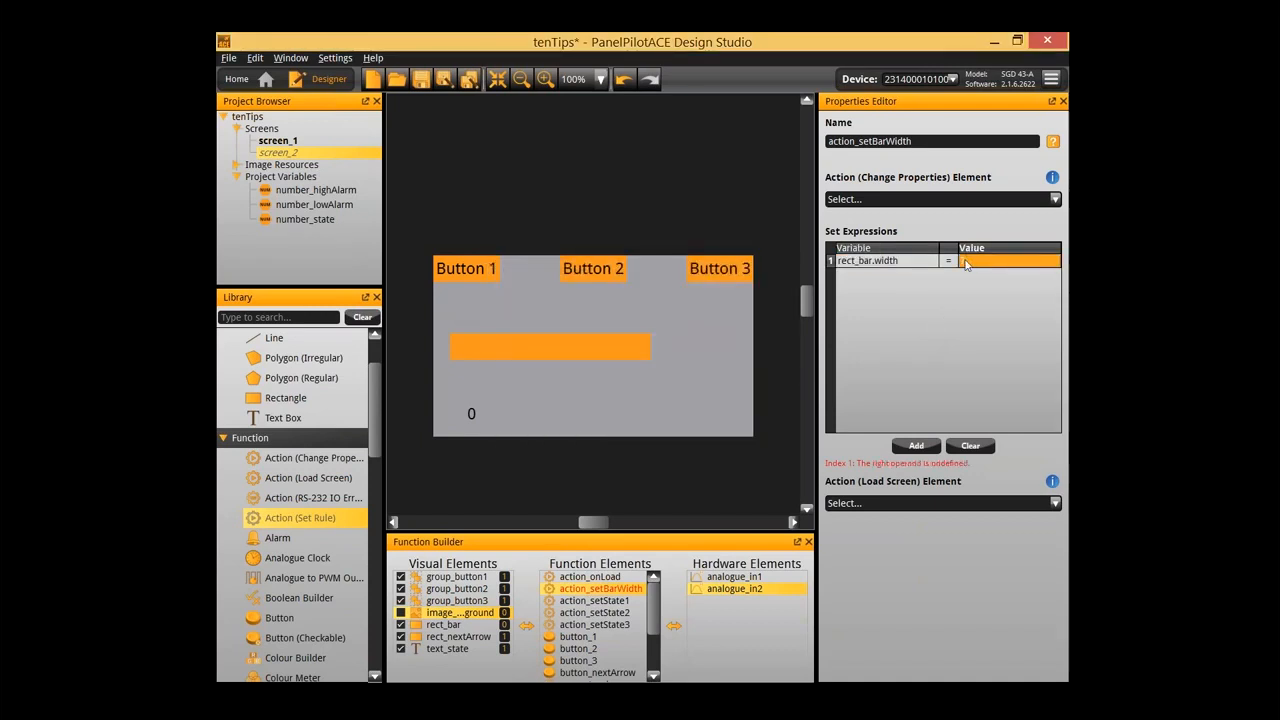
click(967, 261)
click(598, 468)
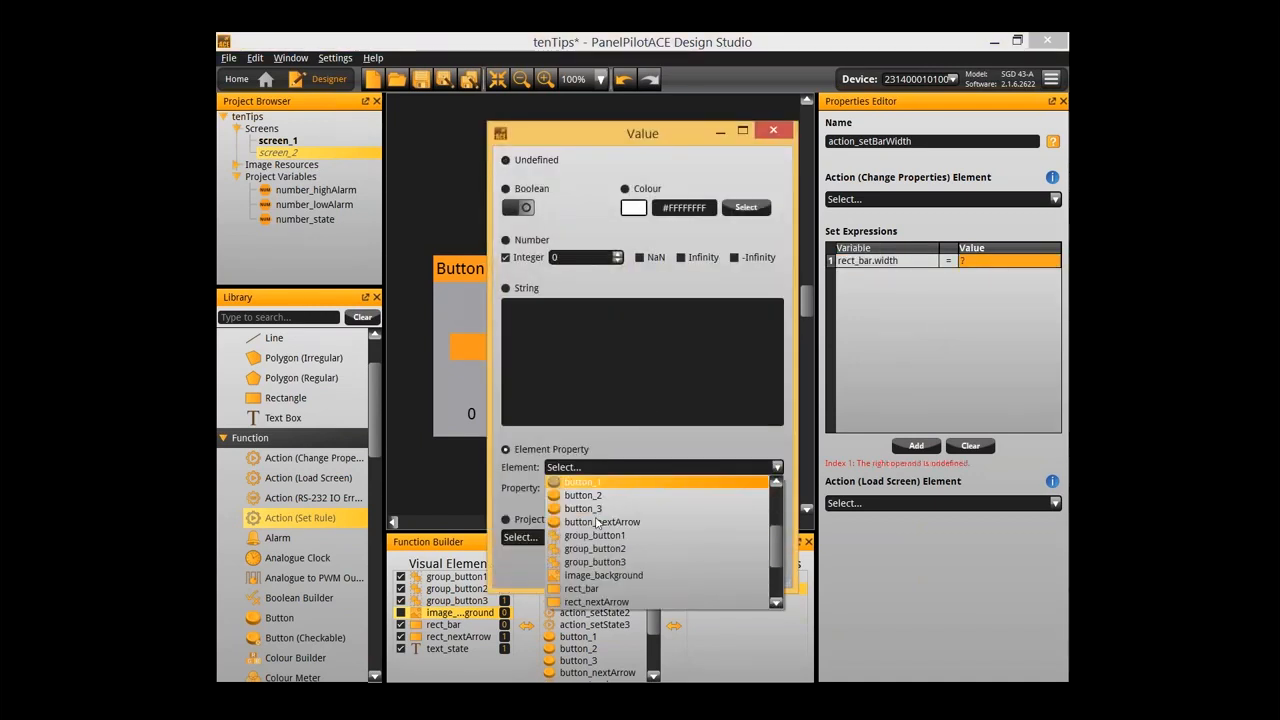
scroll(596, 522, down, 3)
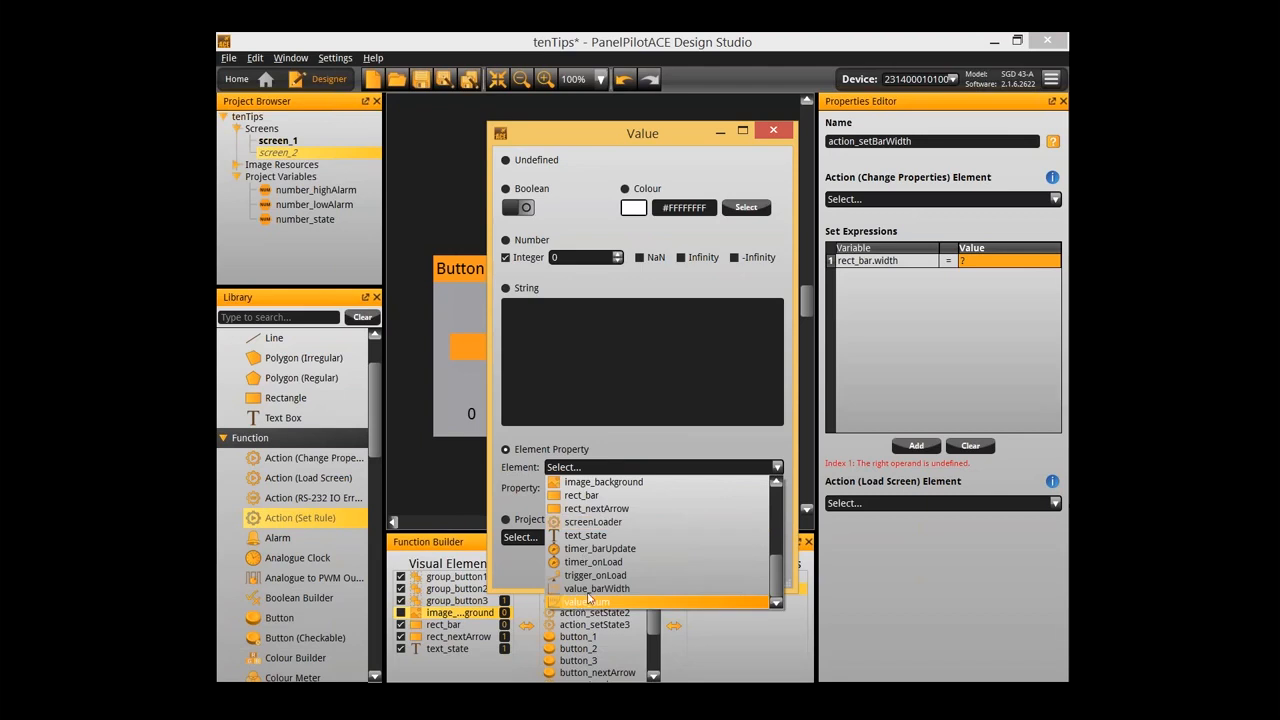
click(598, 594)
click(614, 489)
click(605, 551)
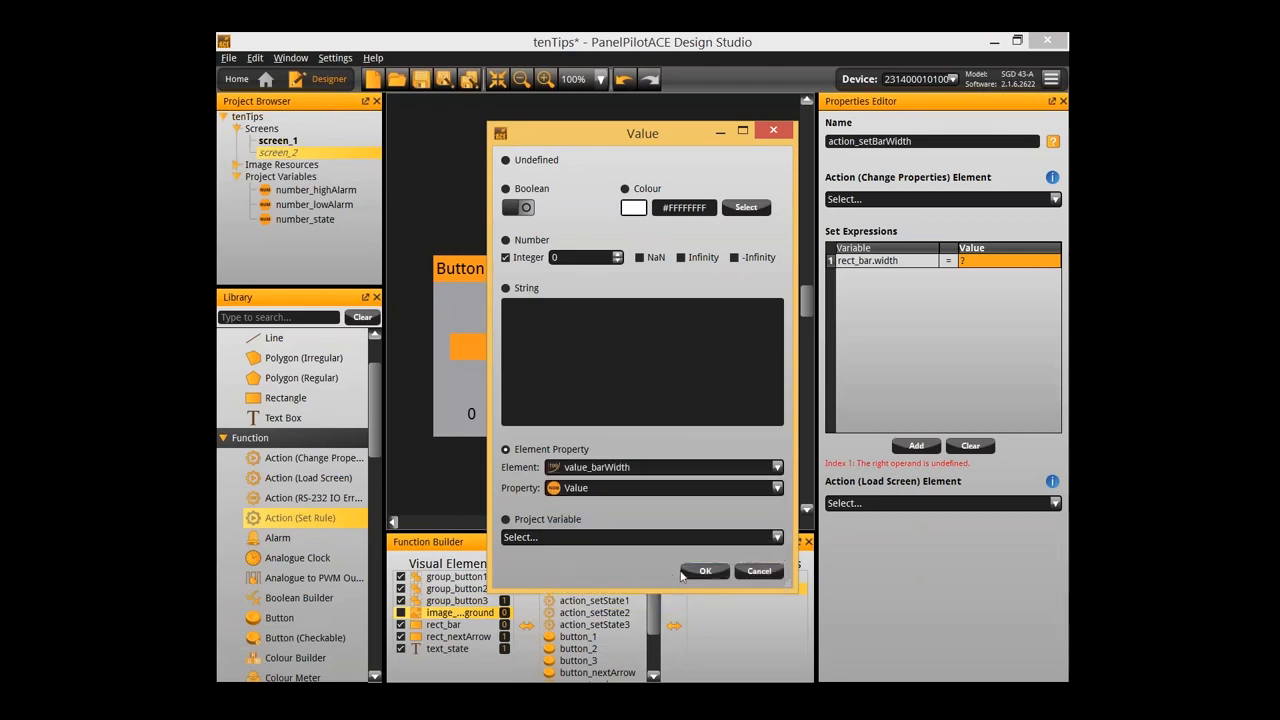
click(705, 571)
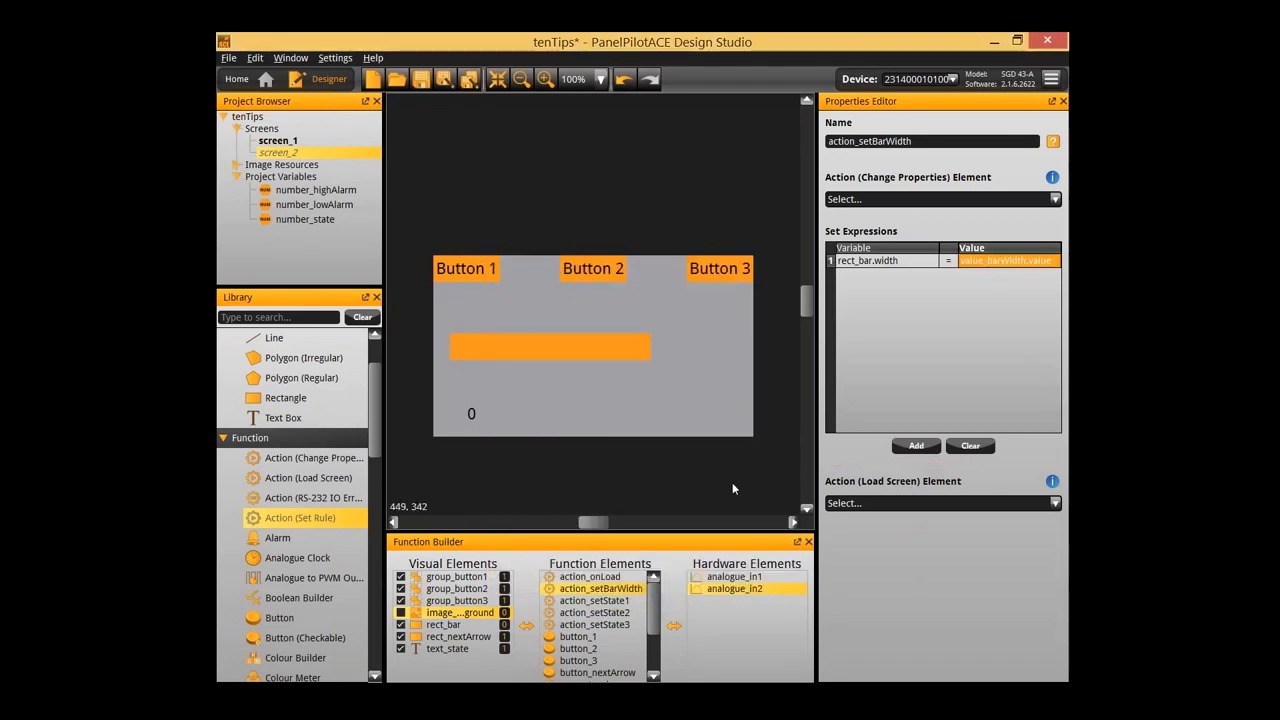
click(732, 485)
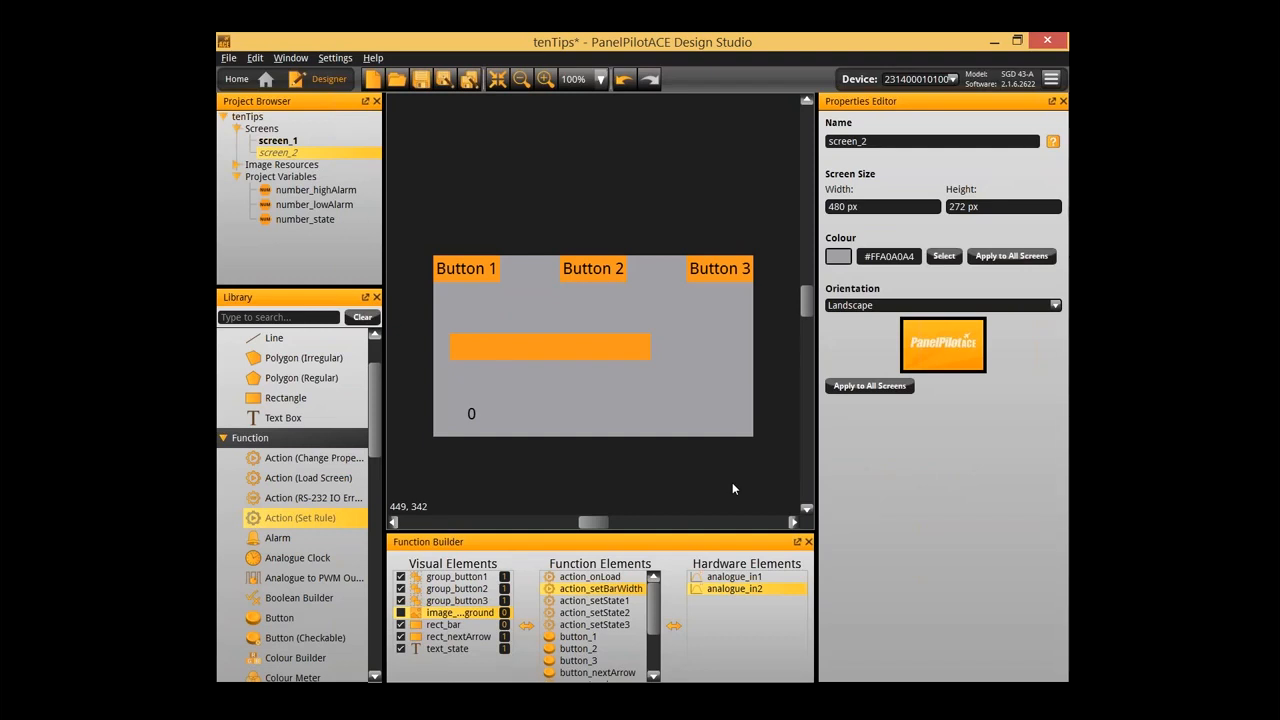
key(ctrl+s)
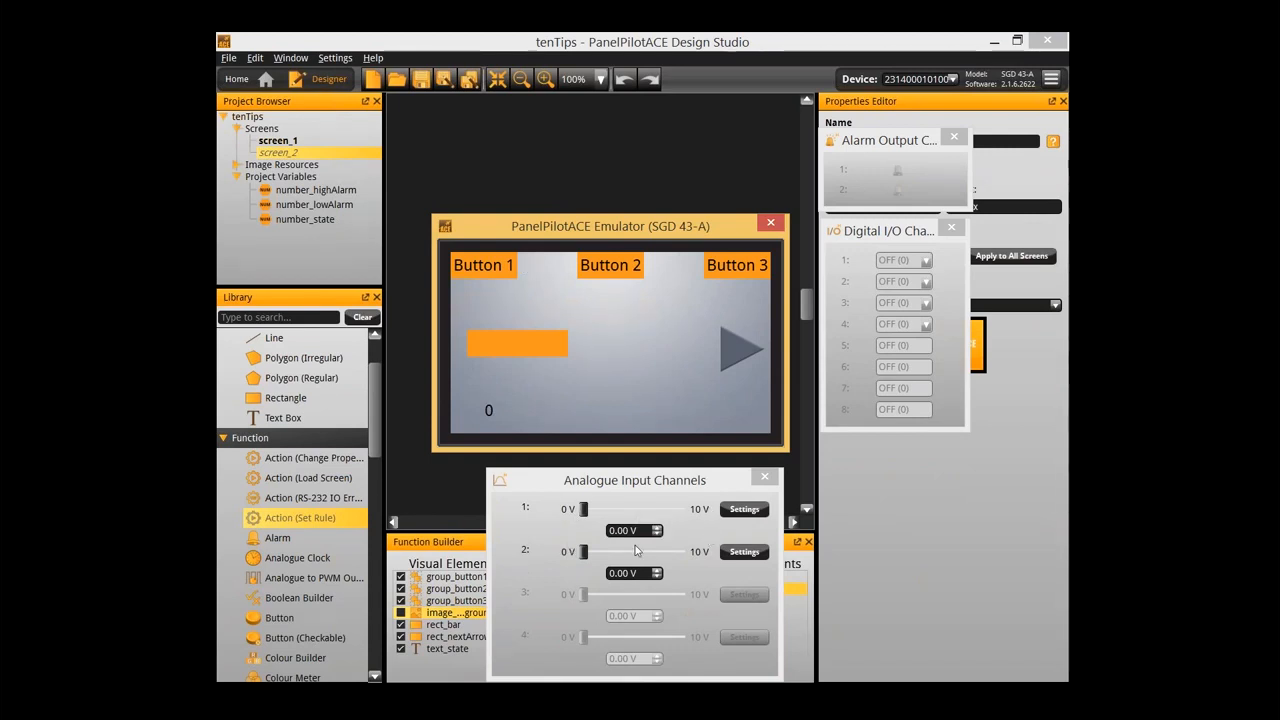
In the emulator, set the range of analogue input channel 1 to -5 V minimum and 5 V maximum
click(736, 551)
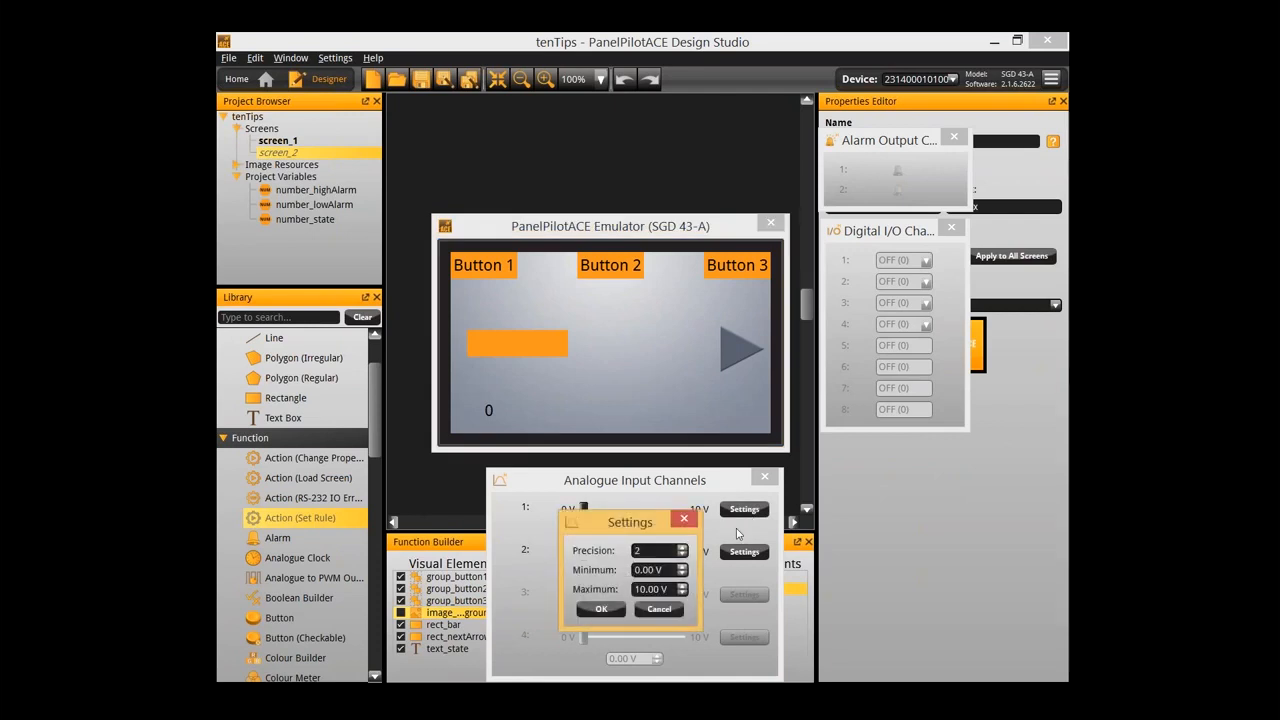
drag(669, 571, 663, 572)
double_click(662, 570)
text(-5)
key(Tab)
text(5)
key(Return)
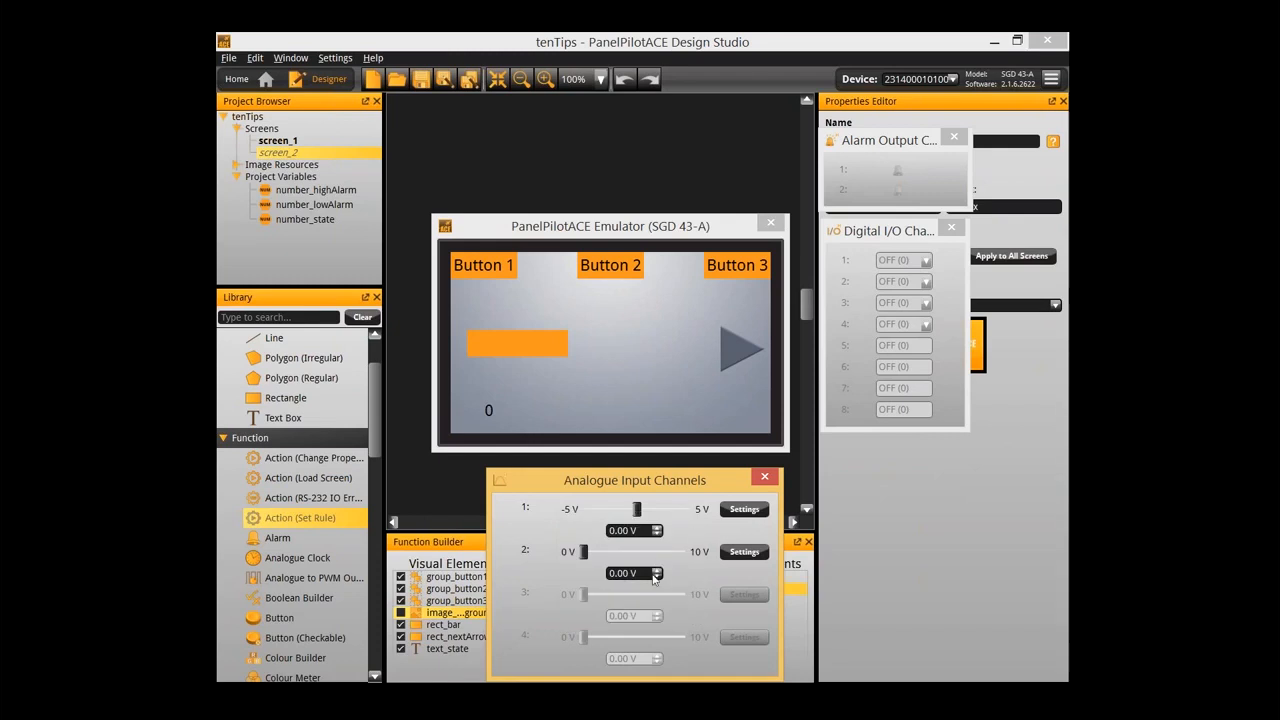
Set the range of analogue input channel 2 to -5 V minimum and 5 V maximum
double_click(622, 573)
click(740, 552)
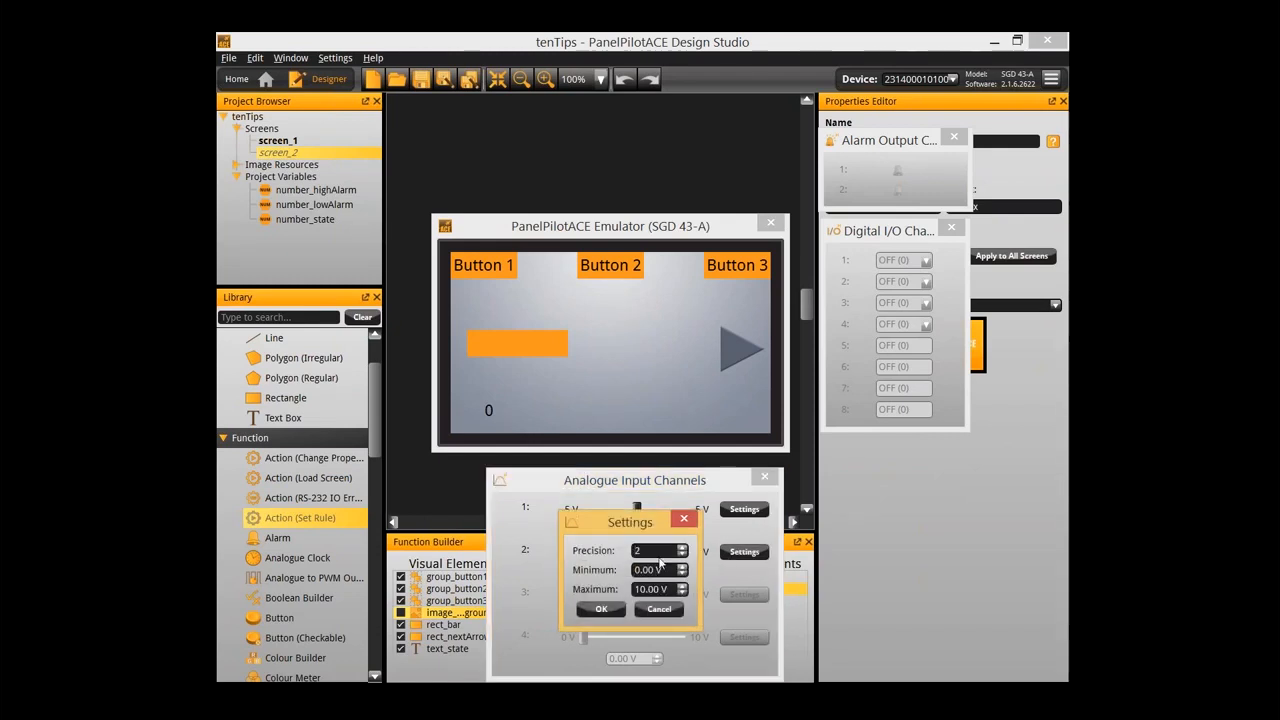
triple_click(658, 570)
text(-5)
key(Tab)
text(5)
key(Return)
Test the bar's width with both analogue inputs at -5 V and at 5 V, and close the emulator
drag(637, 509, 587, 510)
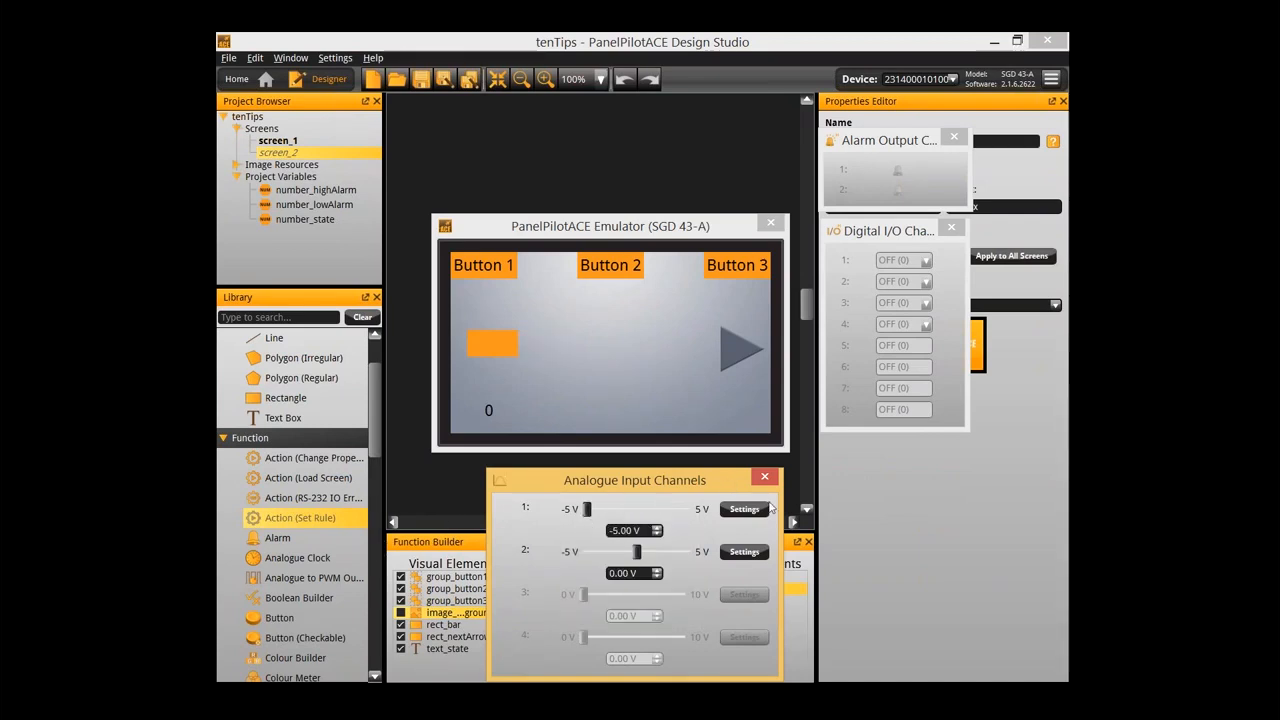
drag(637, 551, 521, 540)
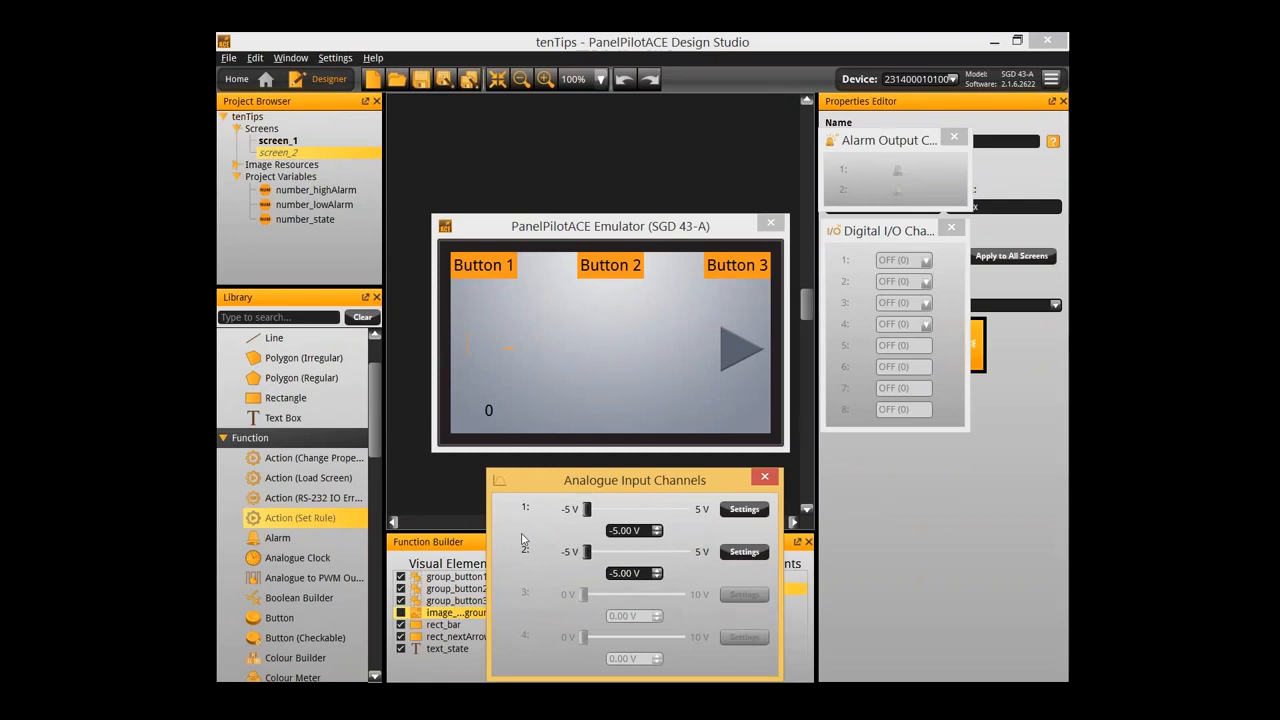
drag(587, 551, 703, 551)
drag(587, 509, 688, 510)
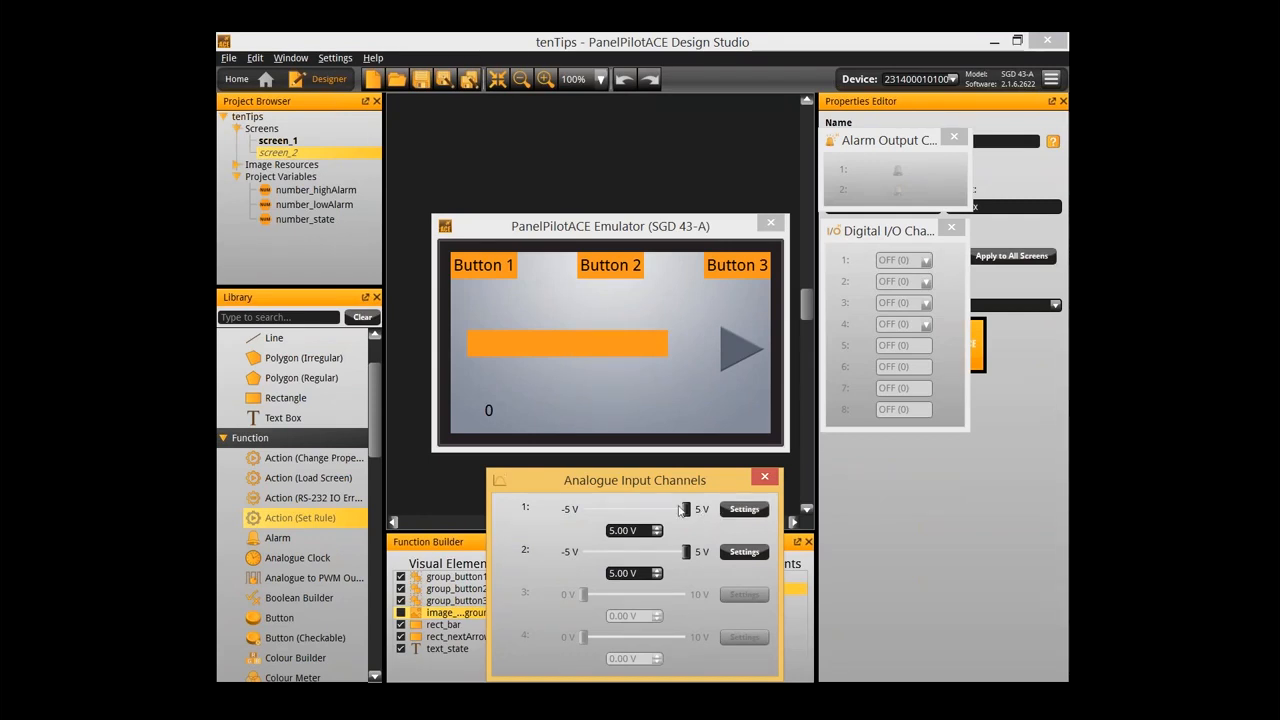
click(770, 222)
Change the interval of timer_barUpdate
scroll(615, 651, down, 3)
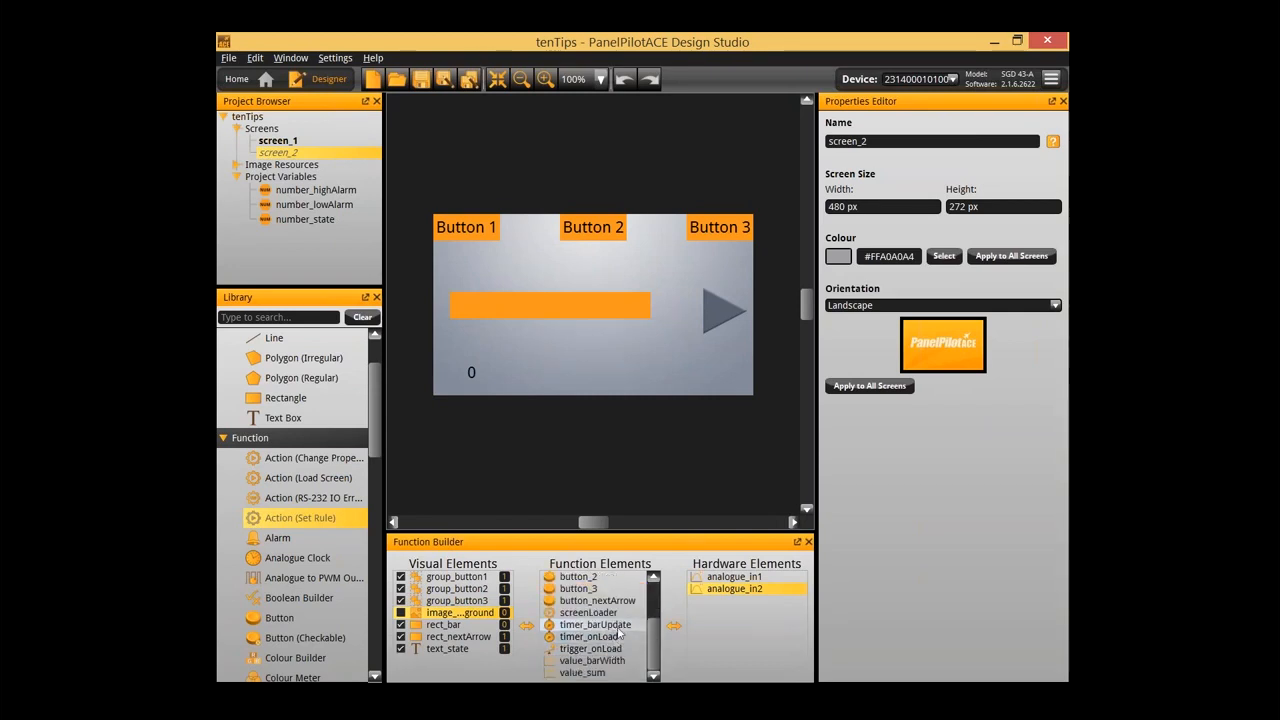
click(600, 625)
click(895, 190)
key(Return)
click(466, 157)
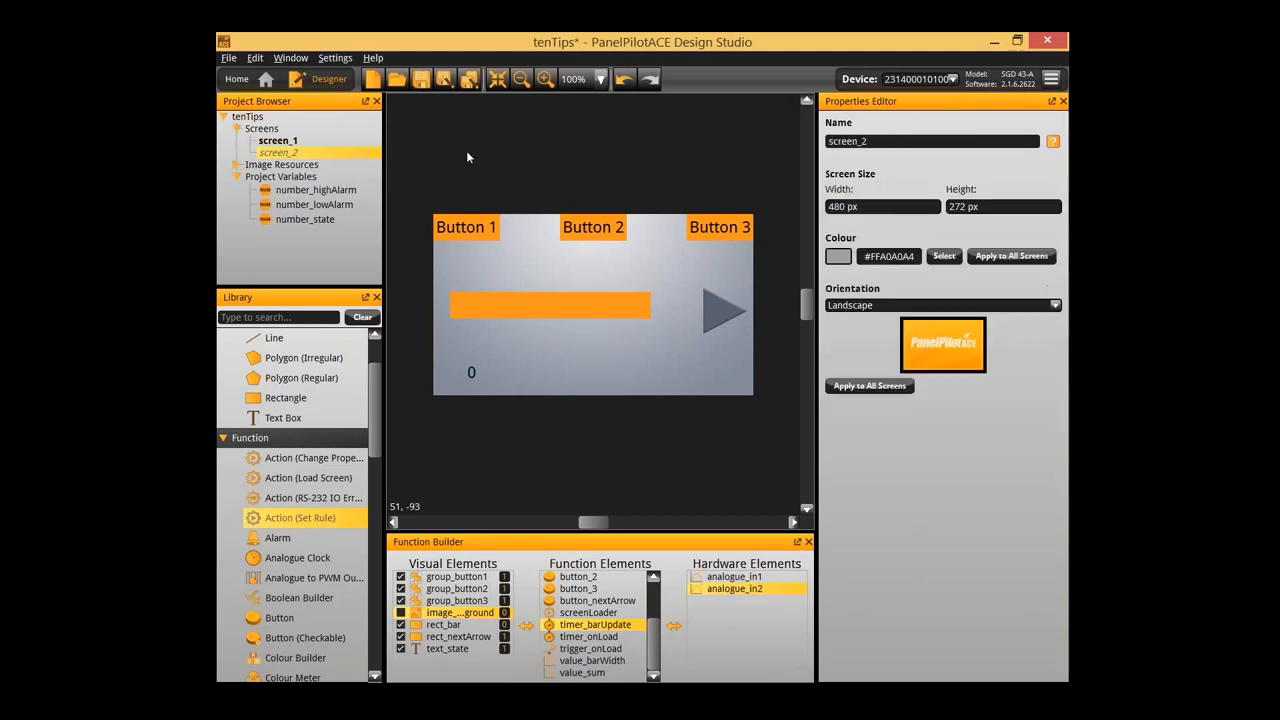
Run the emulator again and test the bar with analogue input 1 at about 2.88 V and 5.14 V
key(F5)
drag(584, 511, 611, 509)
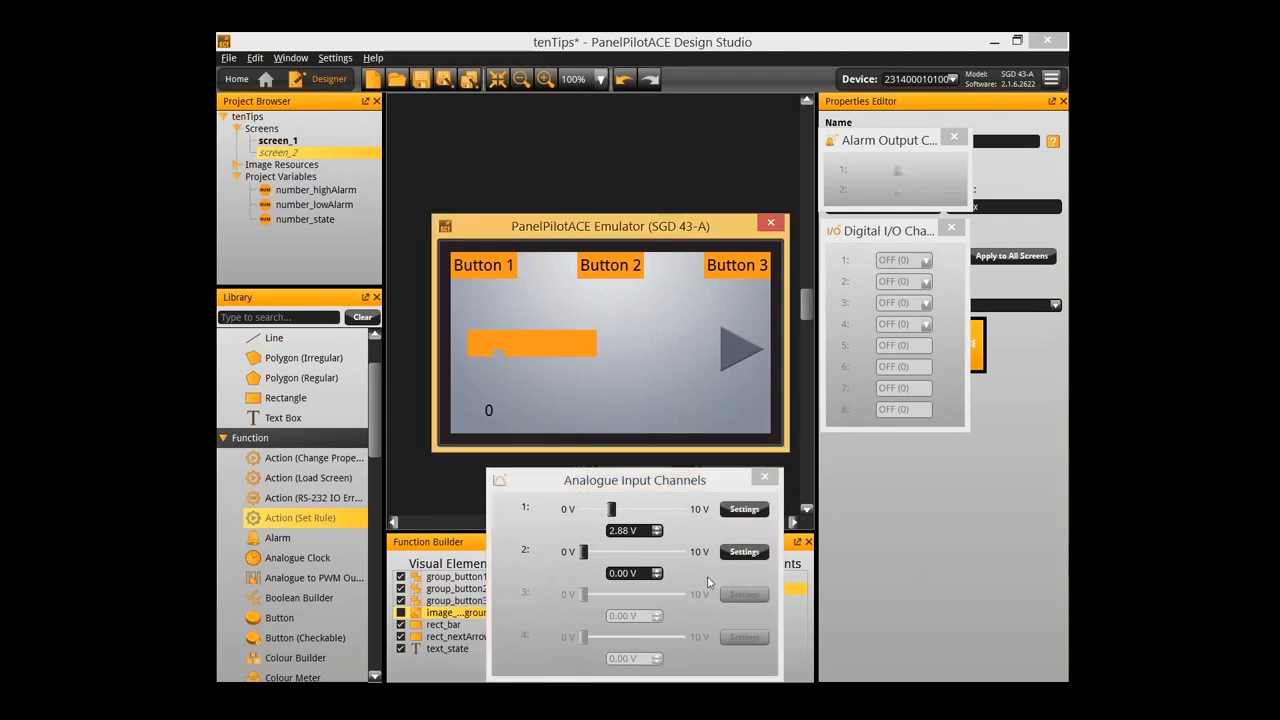
mouse_move(611, 509)
mouse_down()
mouse_move(650, 510)
mouse_move(574, 497)
mouse_move(652, 509)
mouse_move(636, 508)
mouse_up()
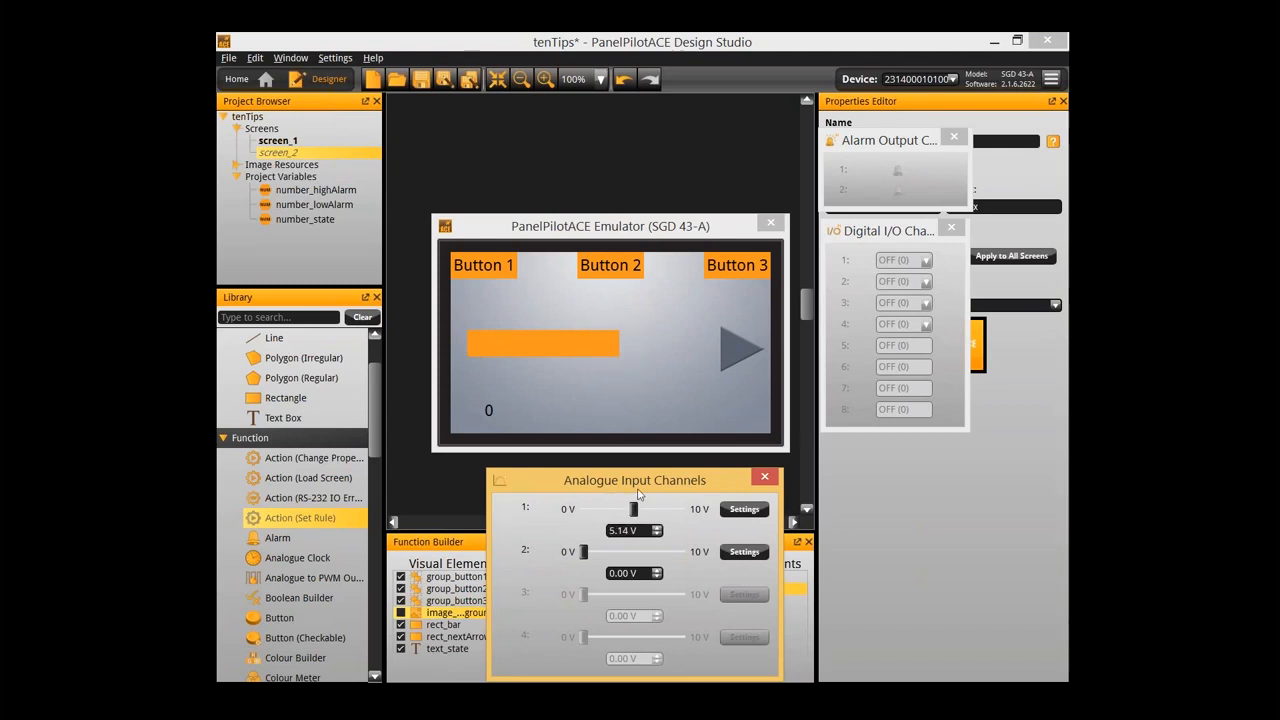
click(765, 478)
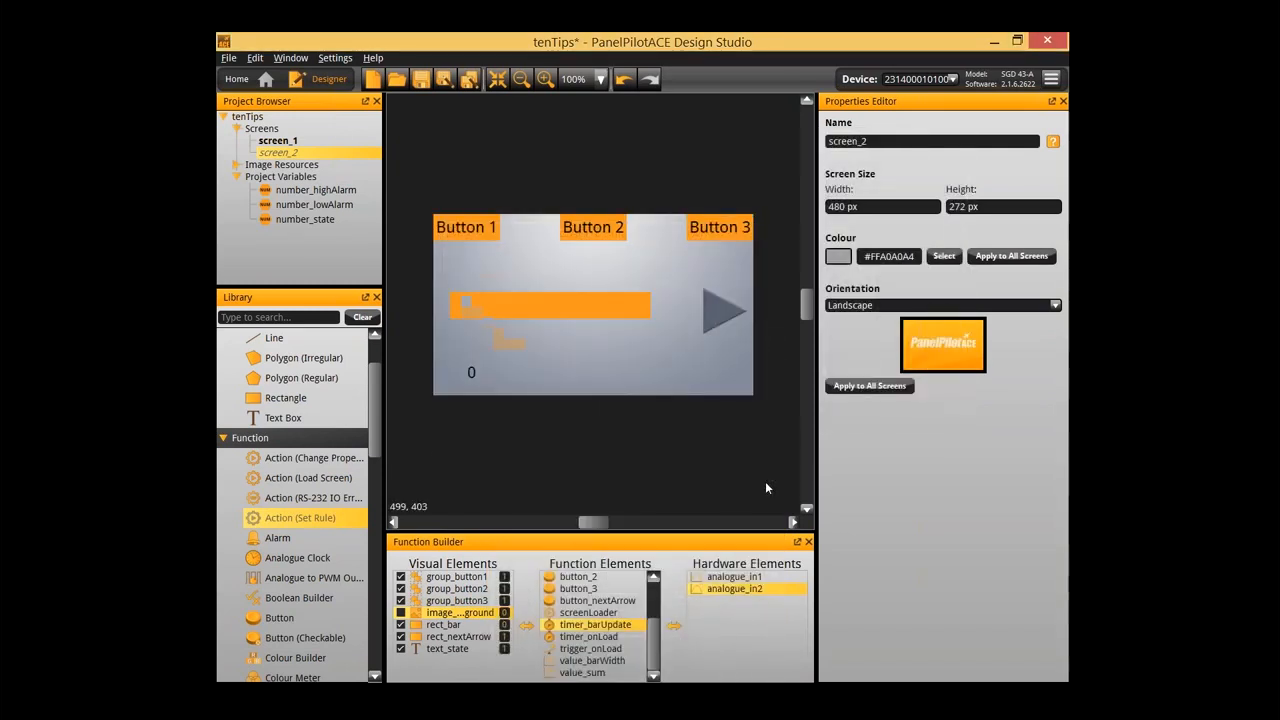
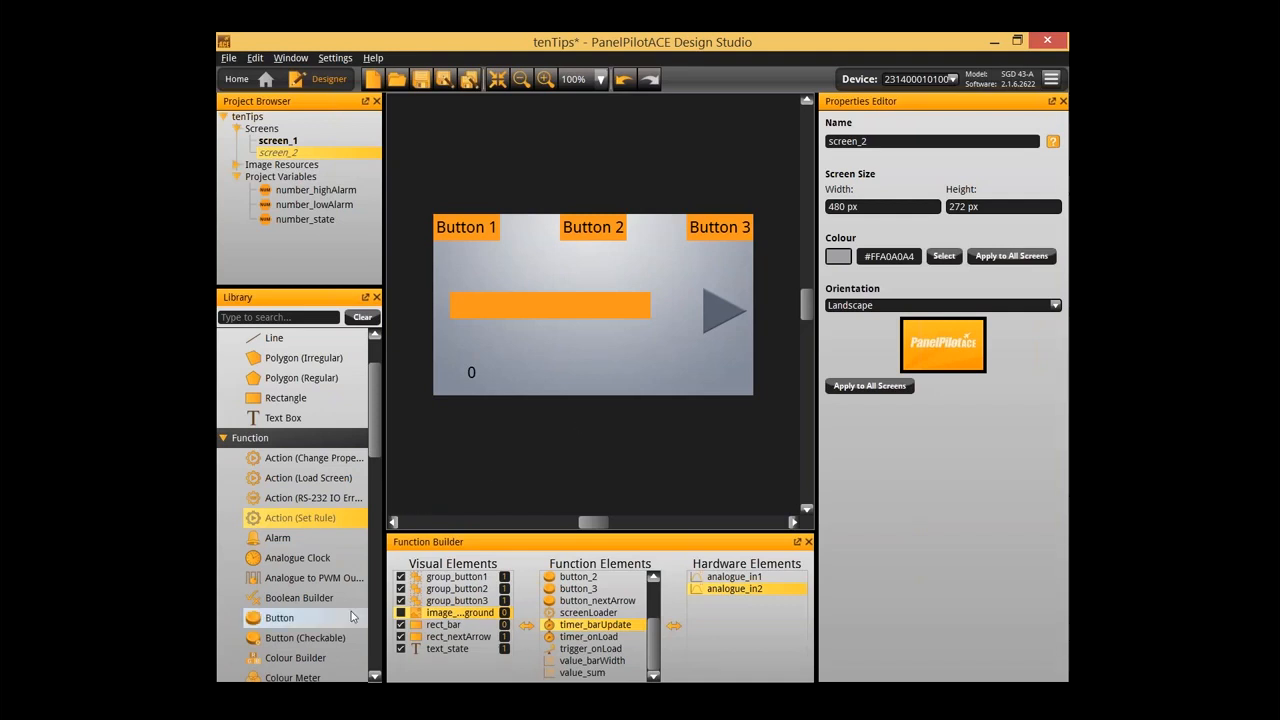
Add an RS-232 Receive and an RS-232 Send function to screen_2
scroll(350, 600, down, 6)
scroll(351, 581, down, 6)
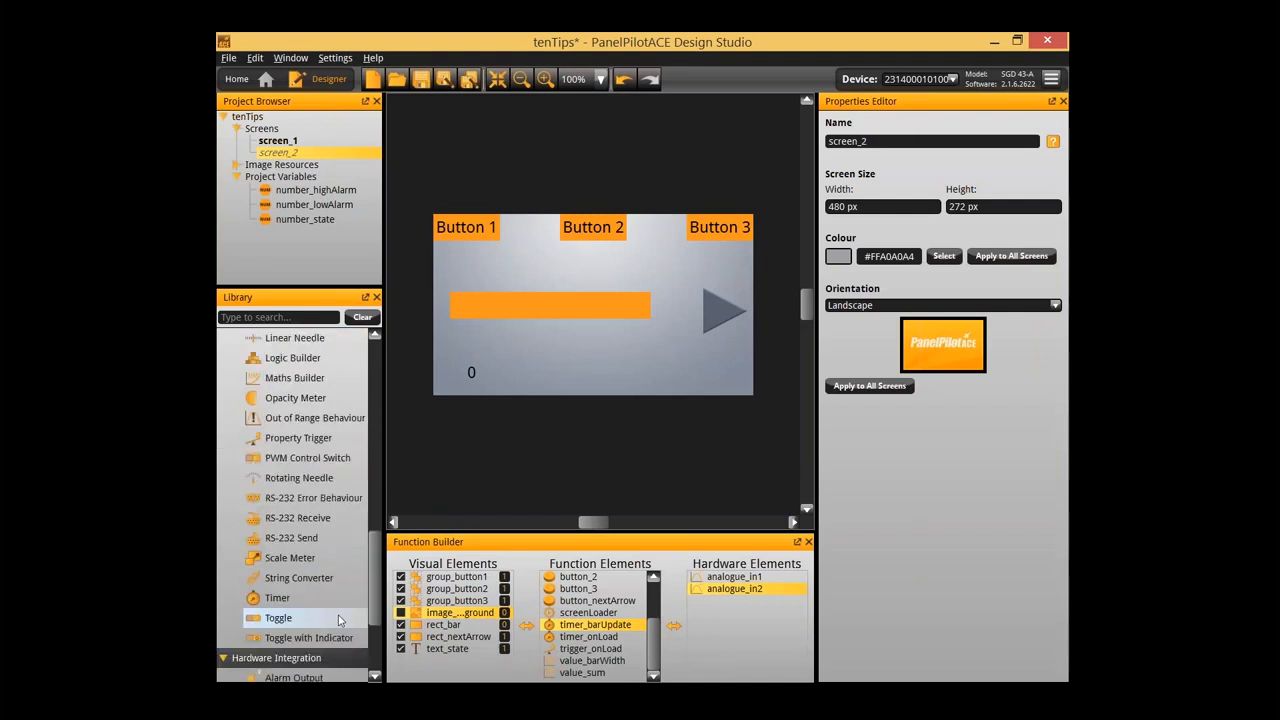
scroll(338, 617, up, 1)
scroll(338, 617, up, 2)
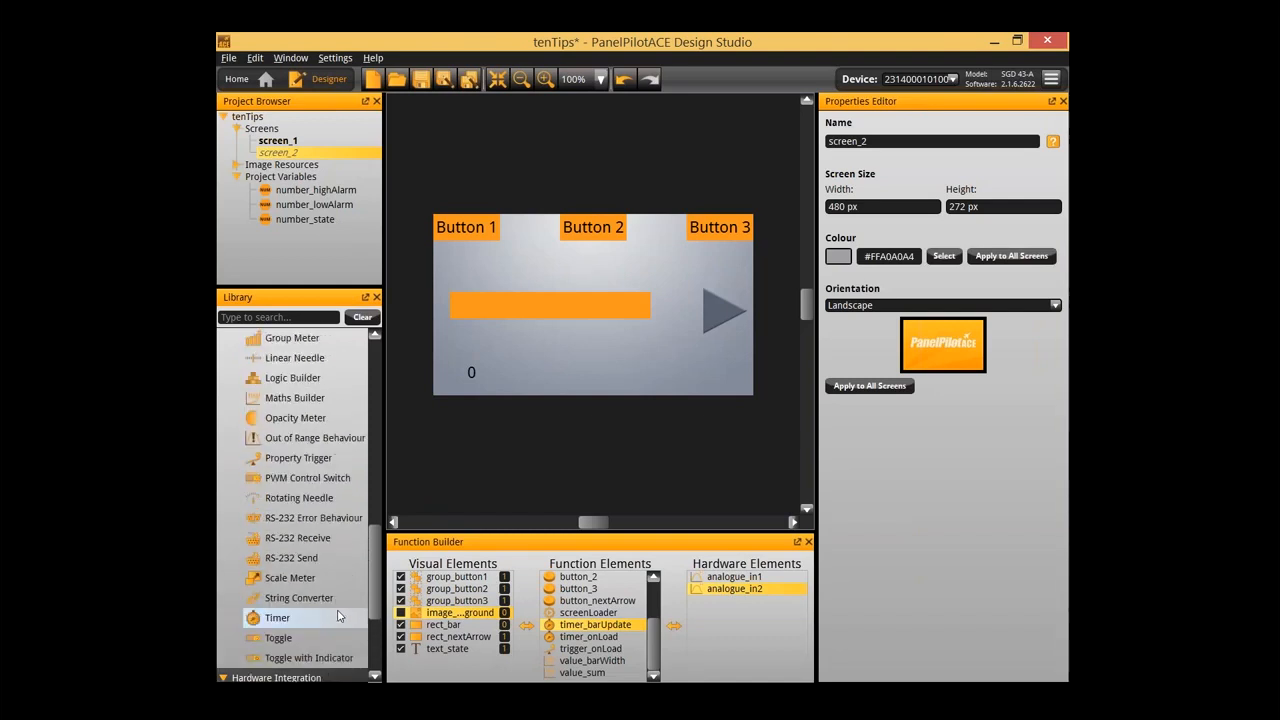
click(319, 547)
click(319, 555)
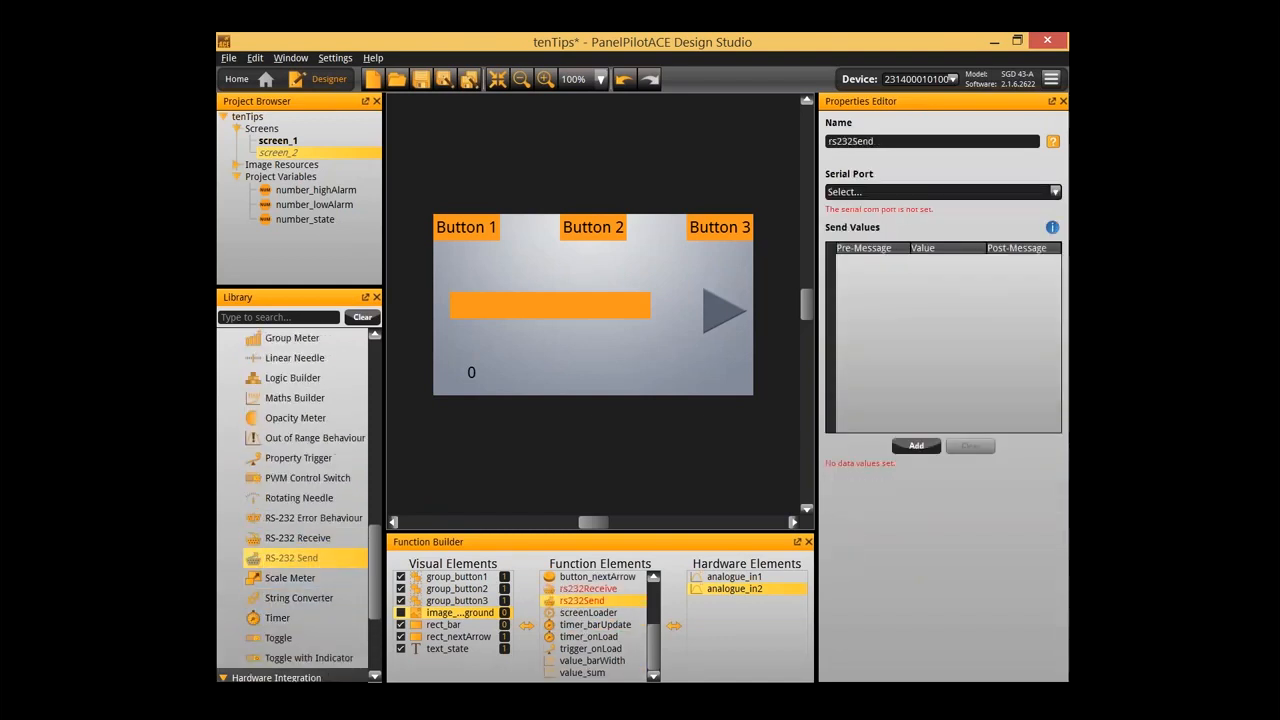
Add a Serial COM Port hardware element to the project
scroll(310, 578, down, 2)
scroll(300, 430, down, 3)
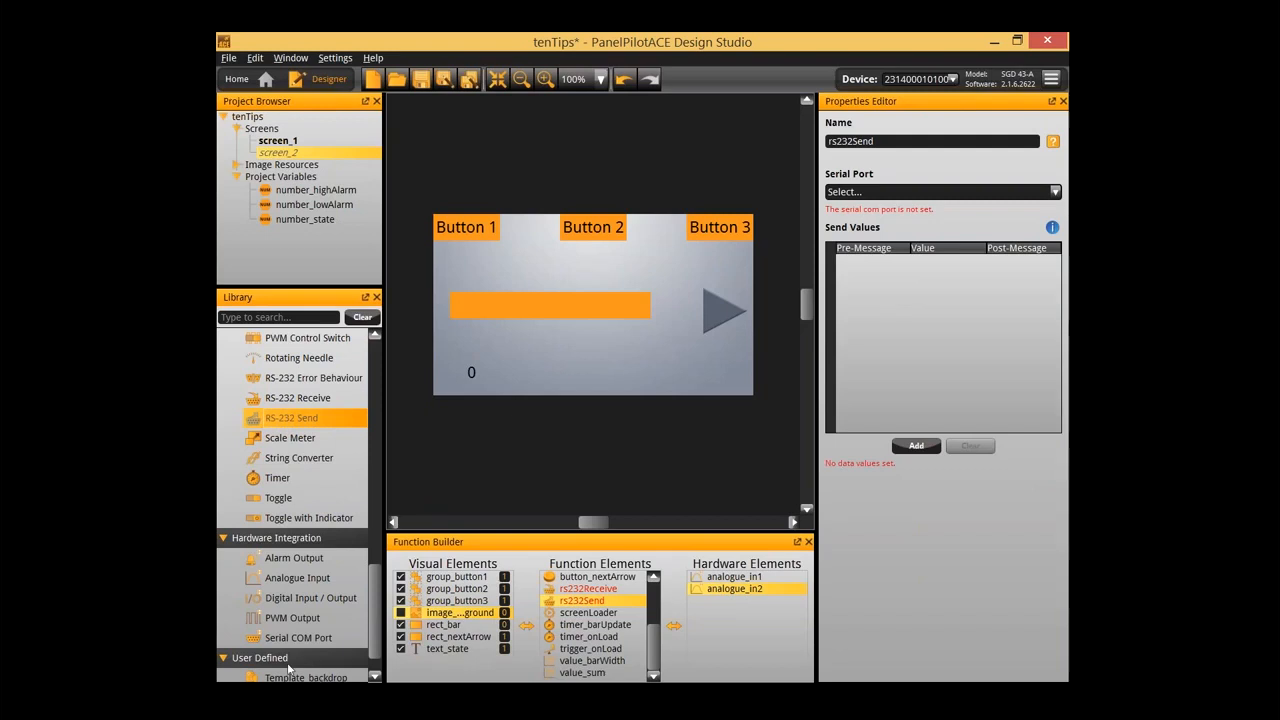
double_click(318, 638)
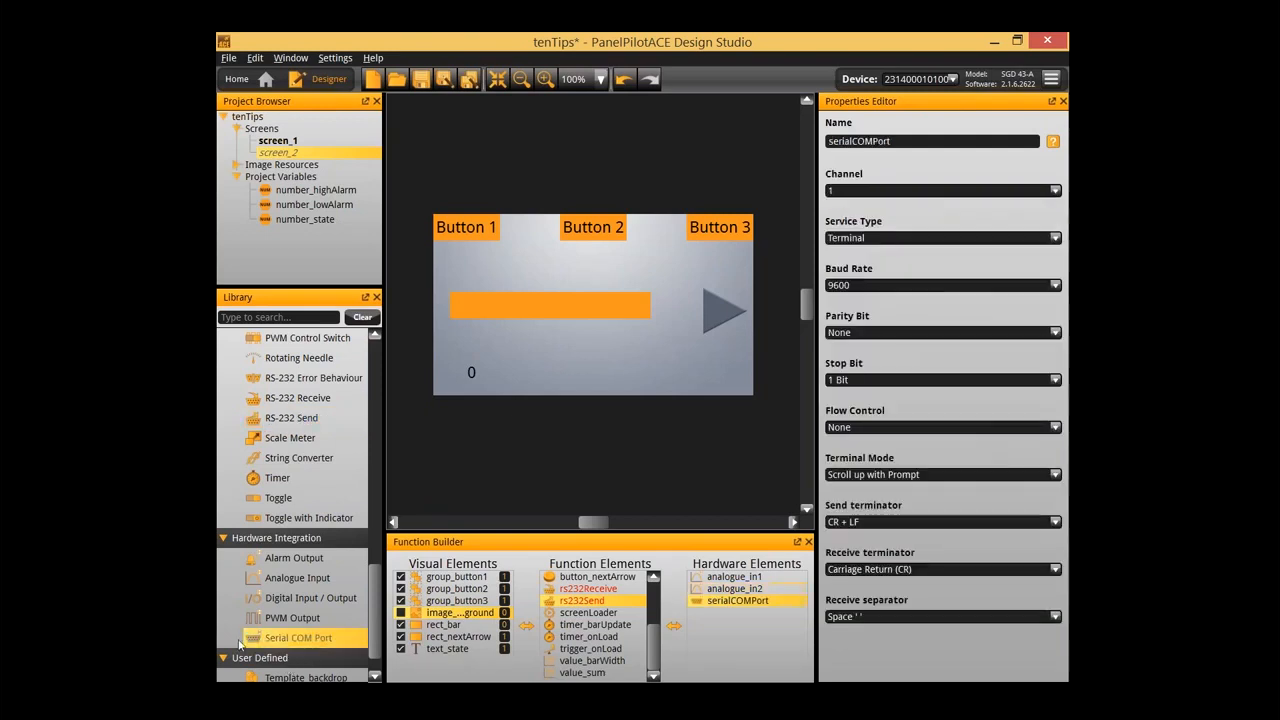
scroll(295, 587, up, 5)
scroll(293, 587, up, 1)
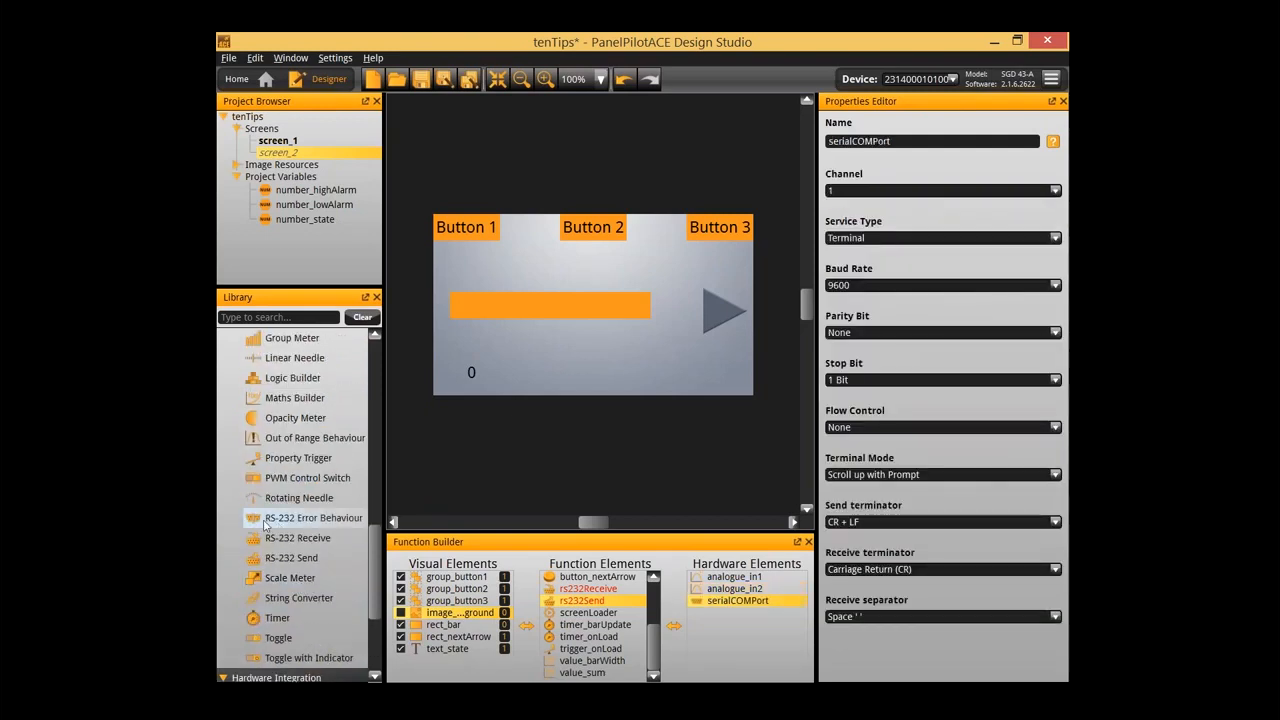
scroll(300, 565, down, 9)
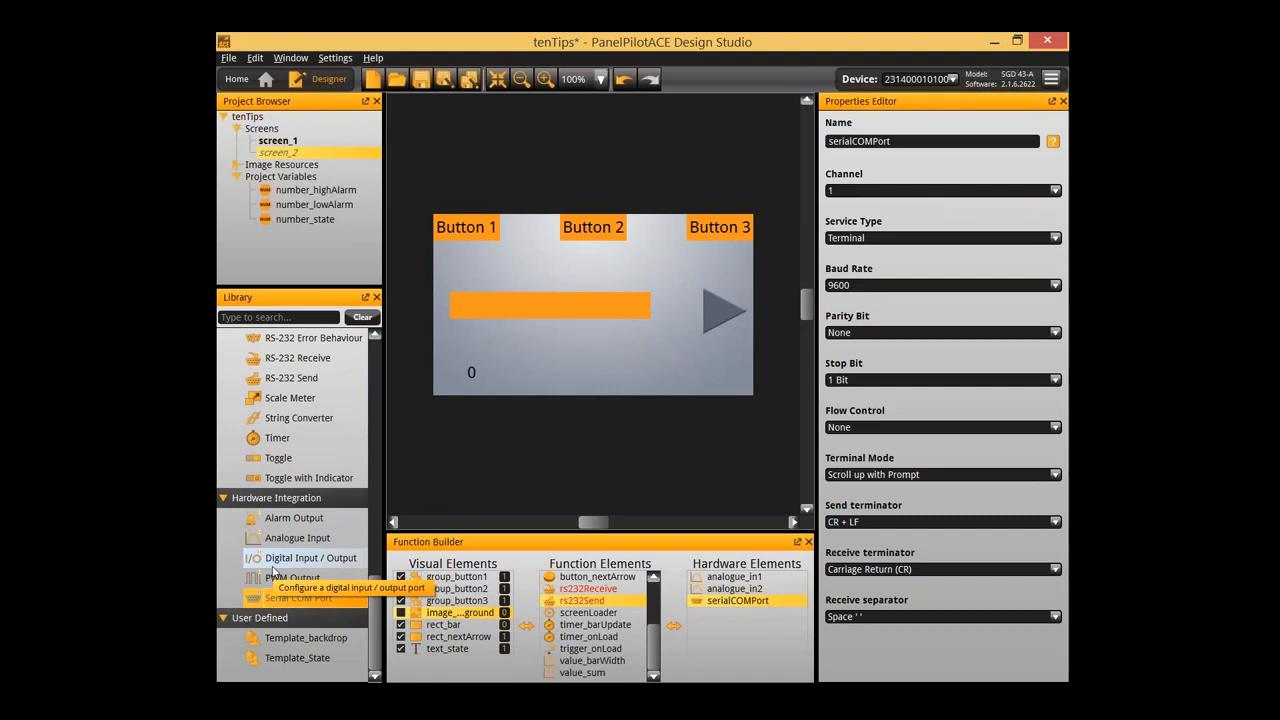
Check the service type and baud rate options available for the serialCOMPort hardware element
click(727, 614)
click(714, 603)
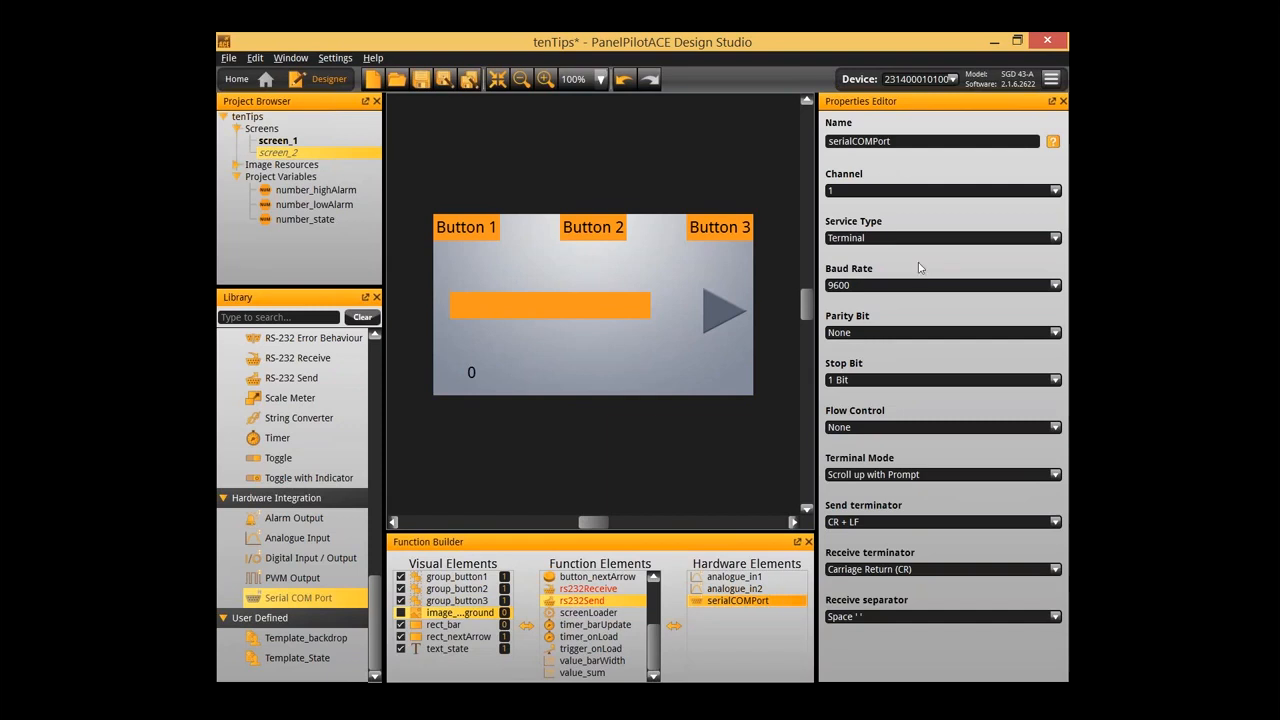
click(910, 238)
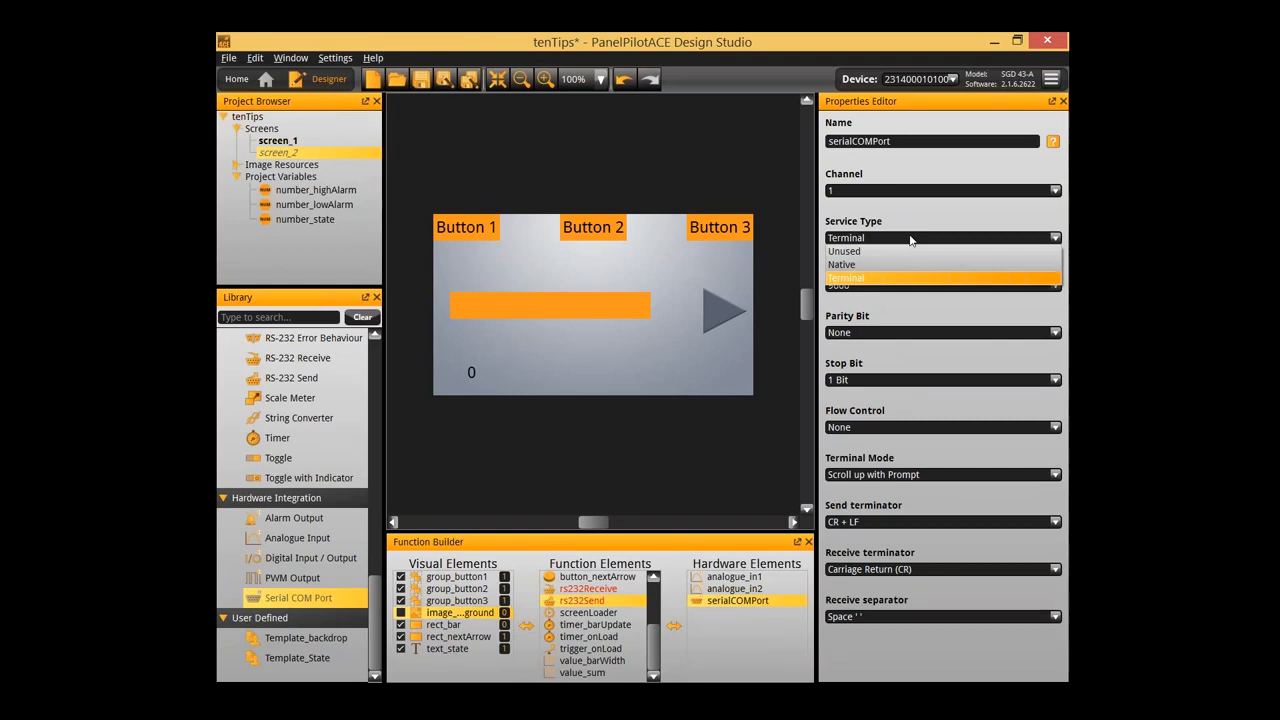
click(910, 240)
click(895, 287)
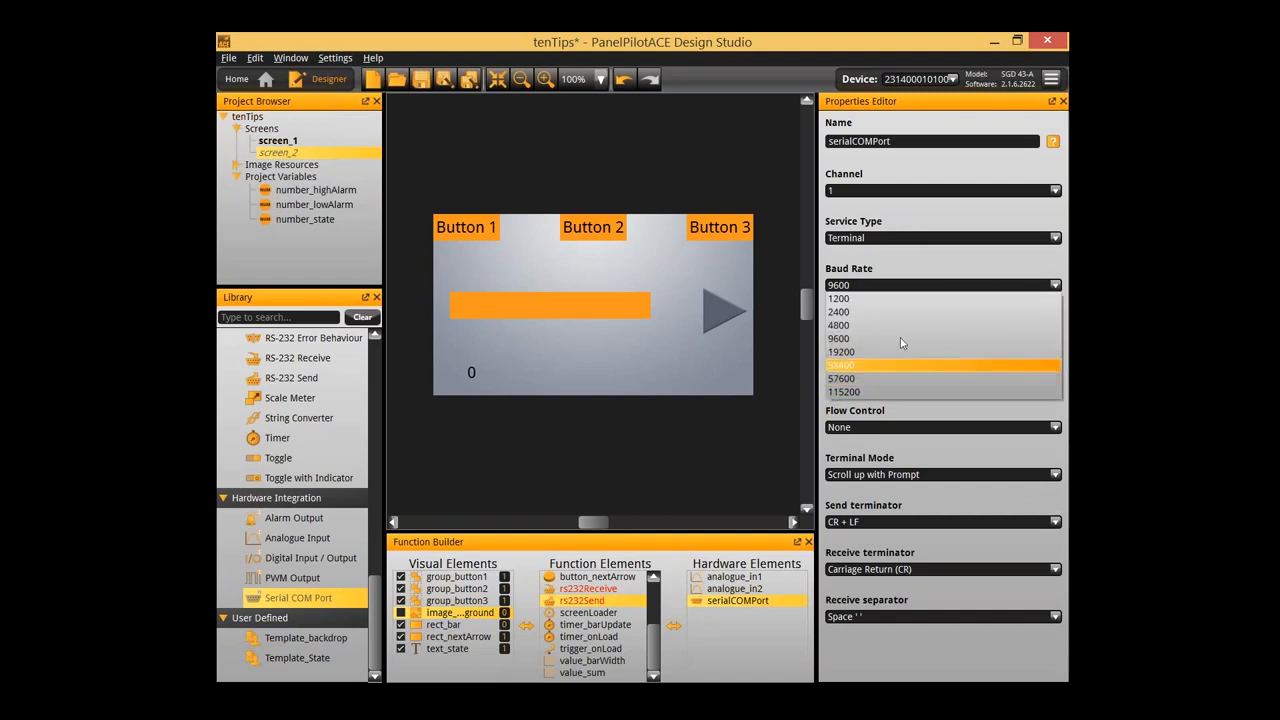
click(905, 285)
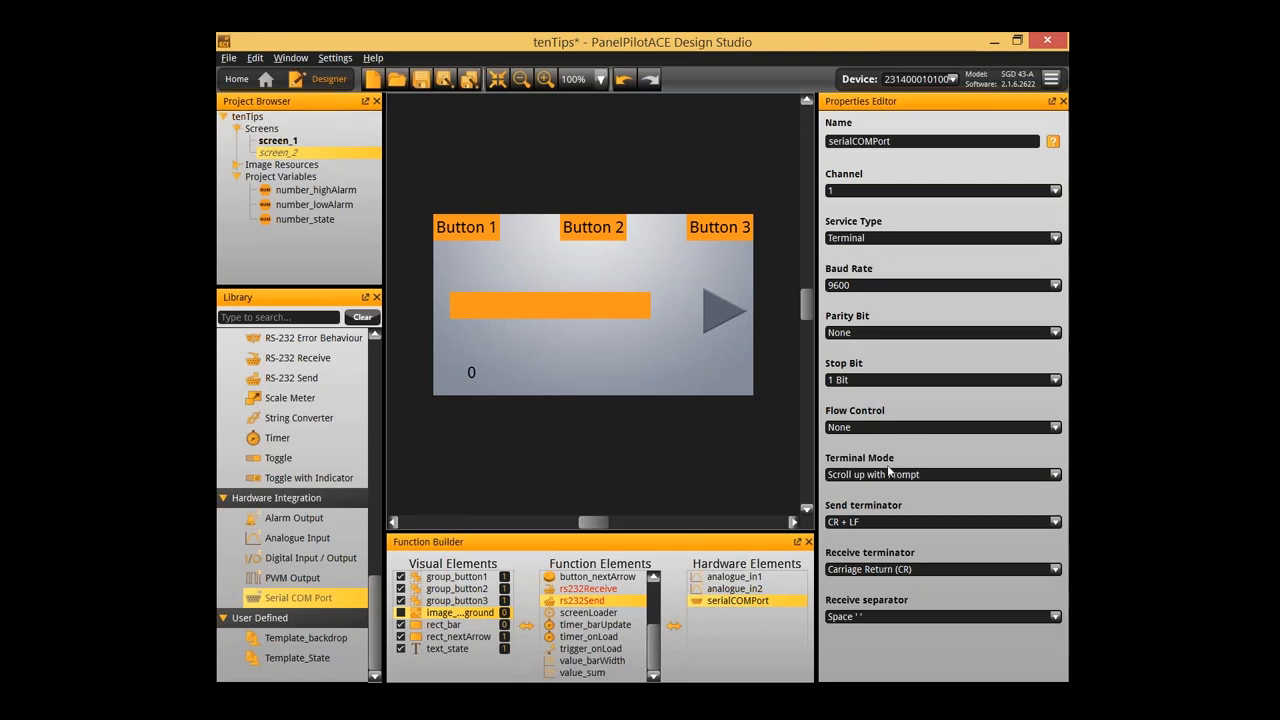
Set the terminal mode of the serialCOMPort element to Multiple Raw Data
click(874, 475)
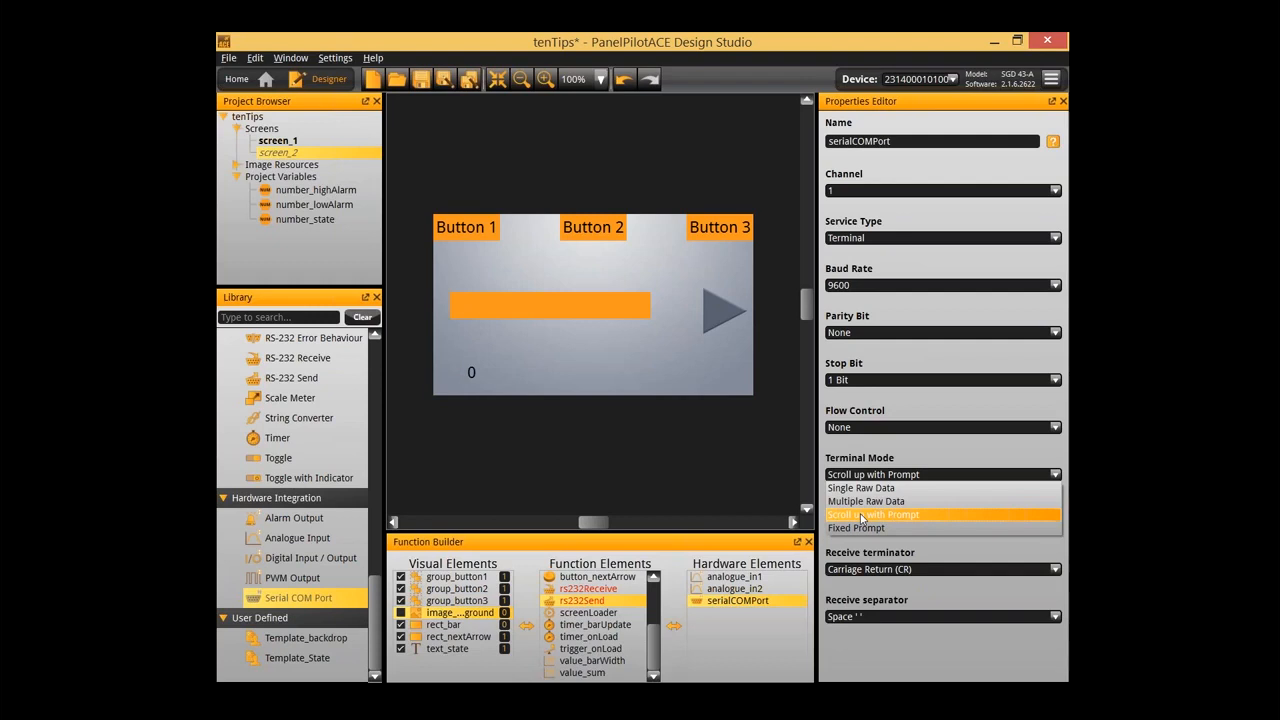
click(862, 516)
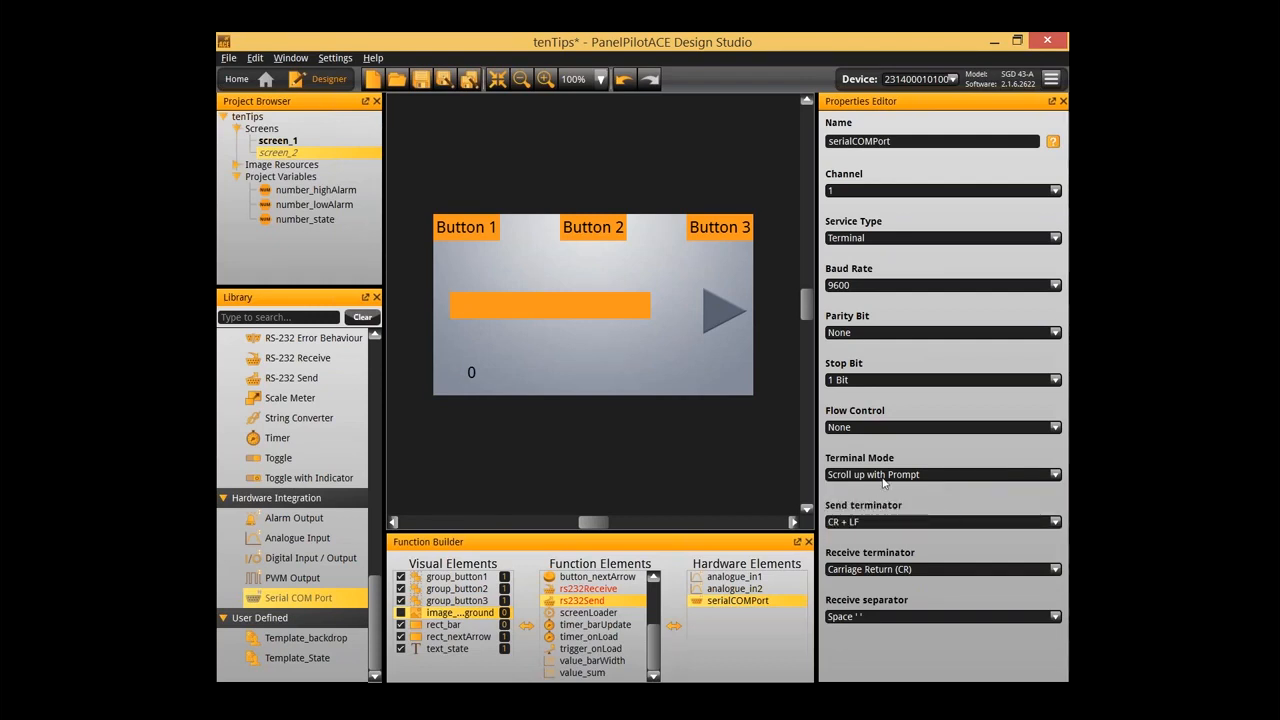
click(882, 476)
click(880, 502)
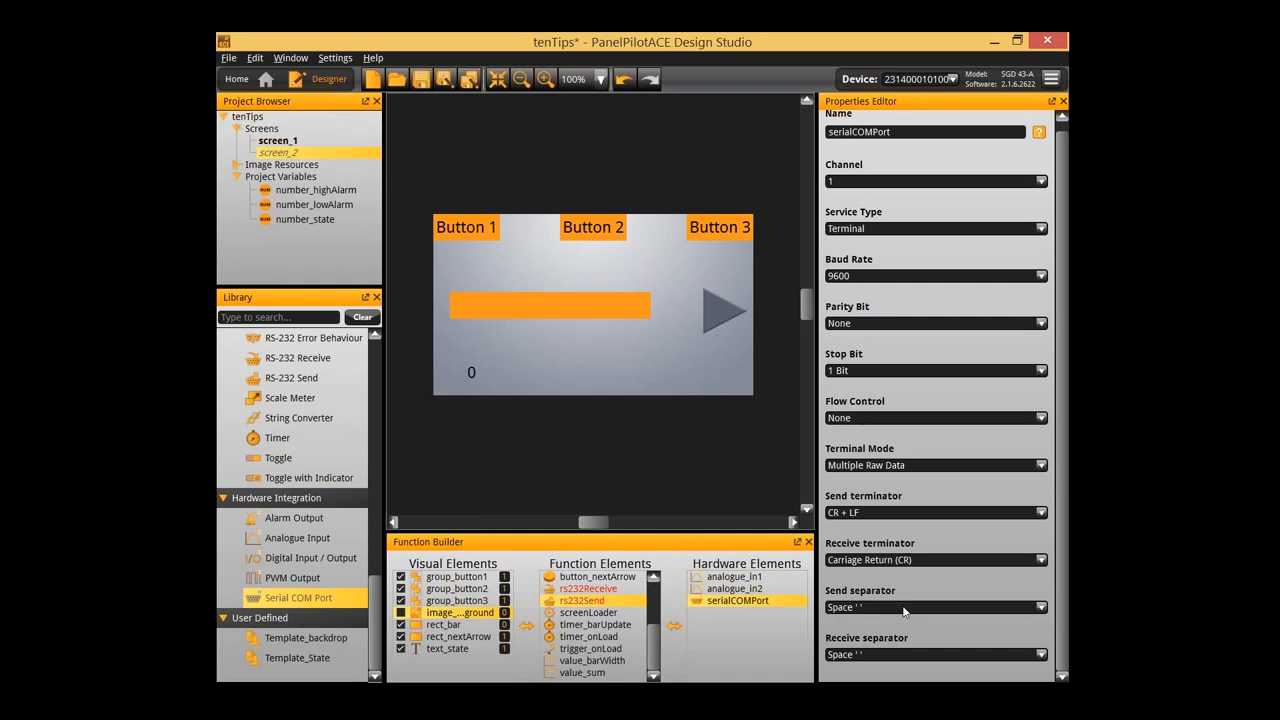
Assign serialCOMPort as the serial port of both rs232Receive and rs232Send
click(614, 589)
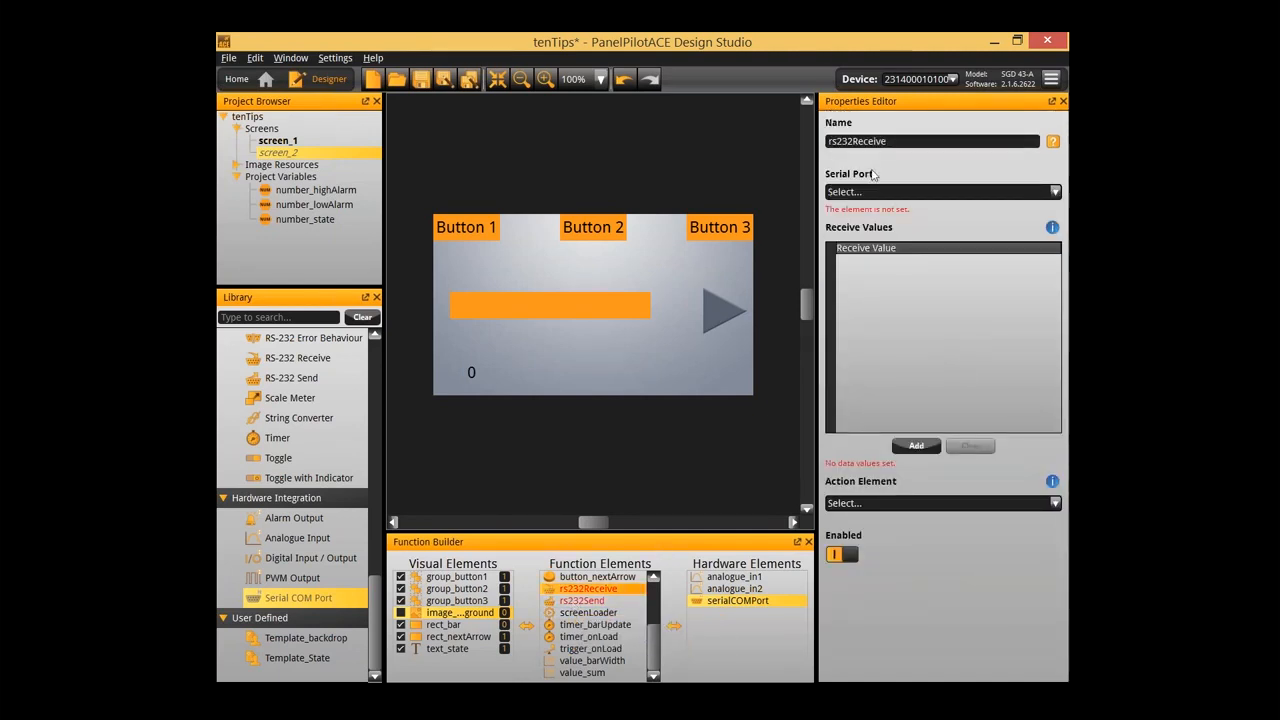
click(907, 192)
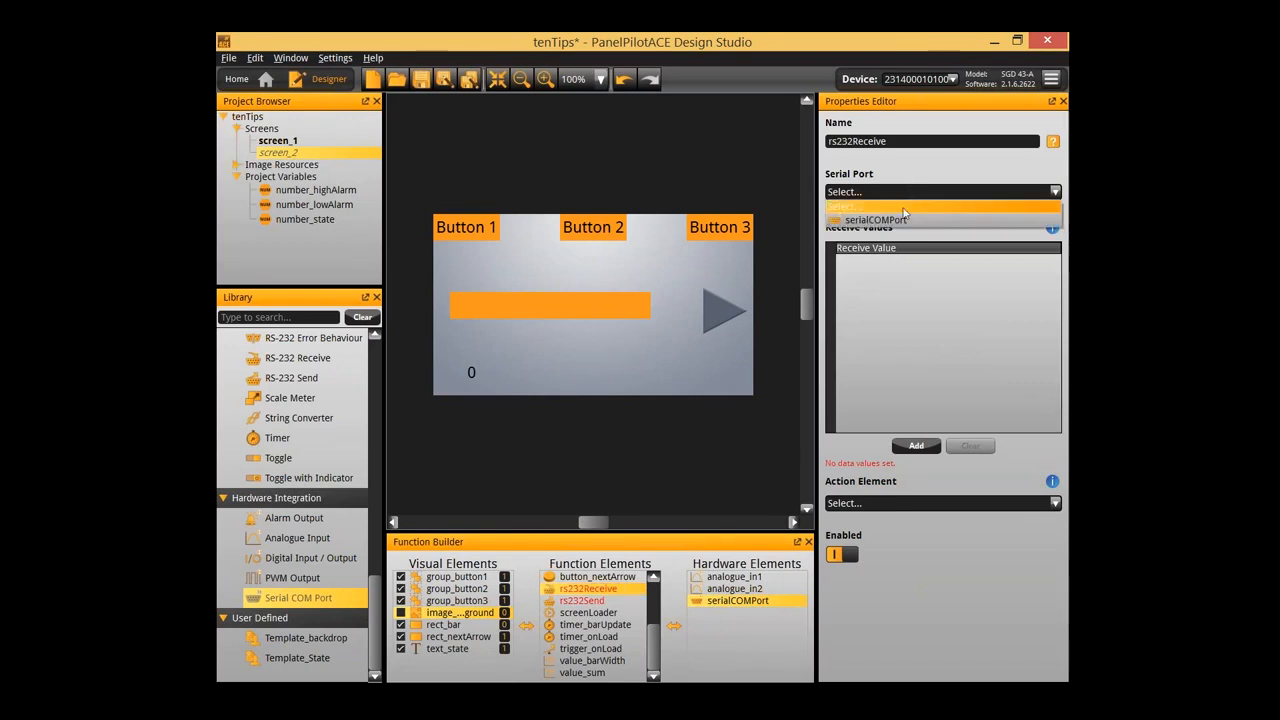
click(902, 221)
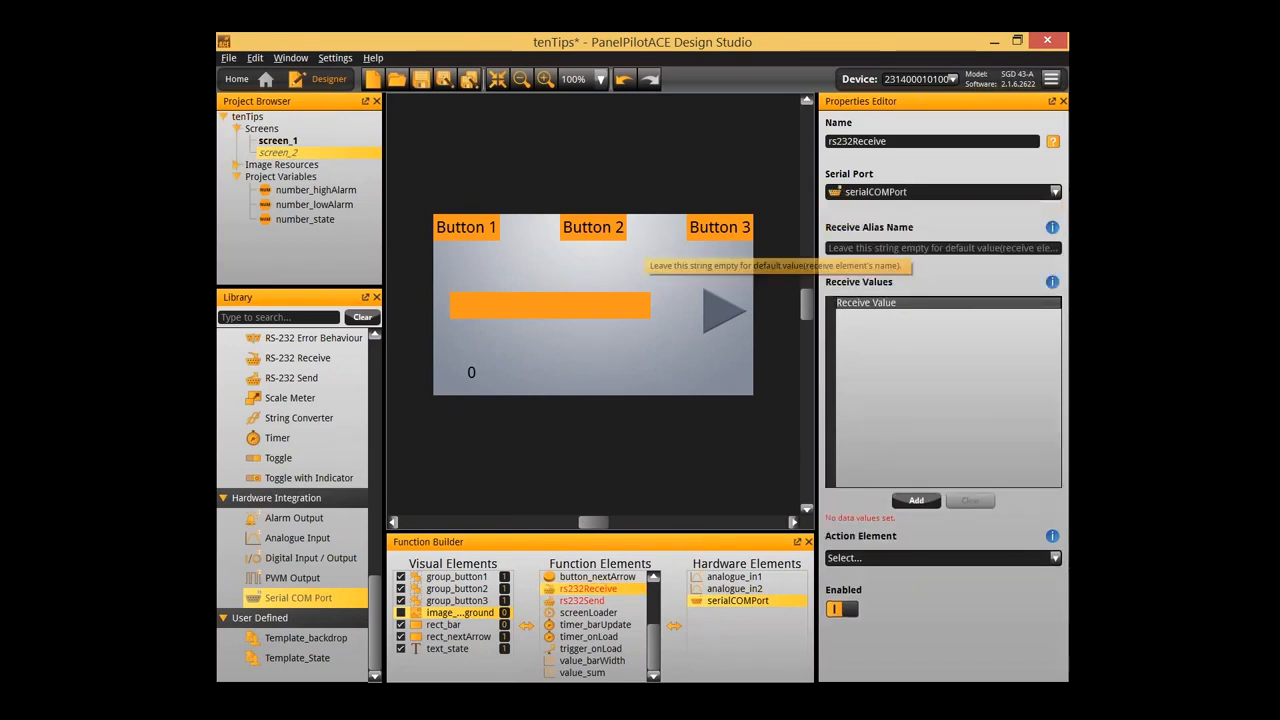
click(612, 600)
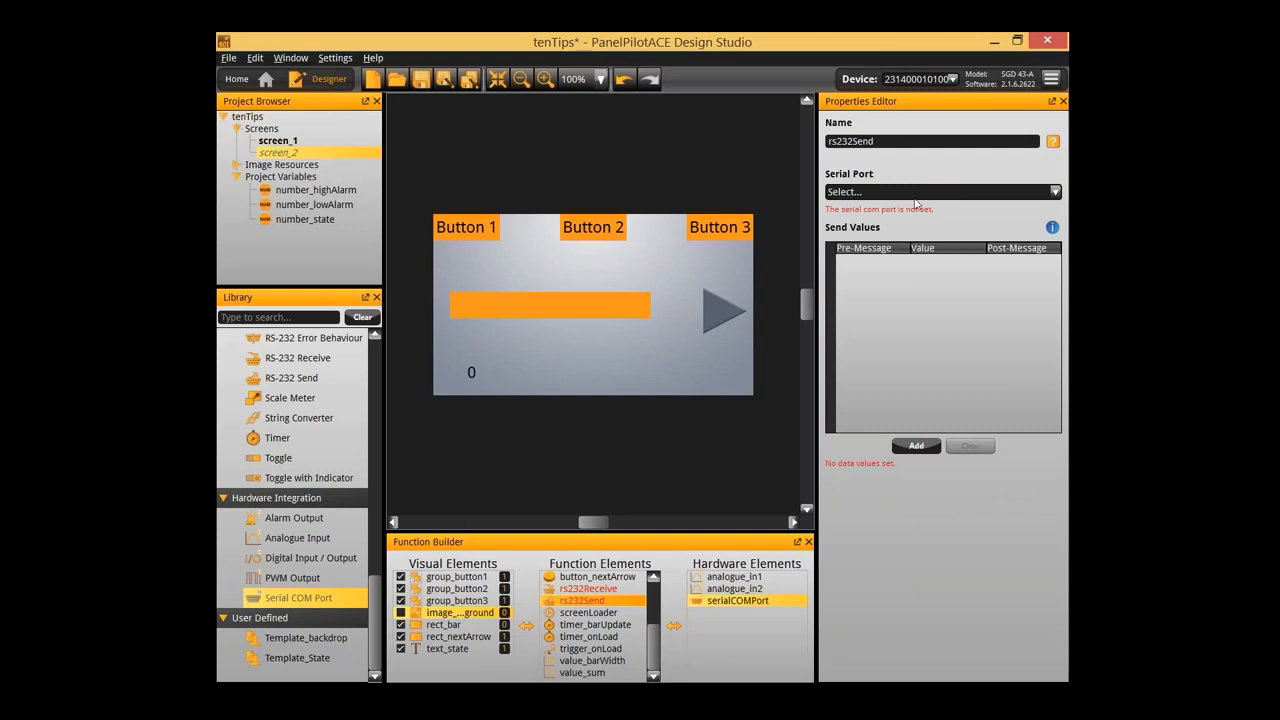
click(912, 192)
click(905, 221)
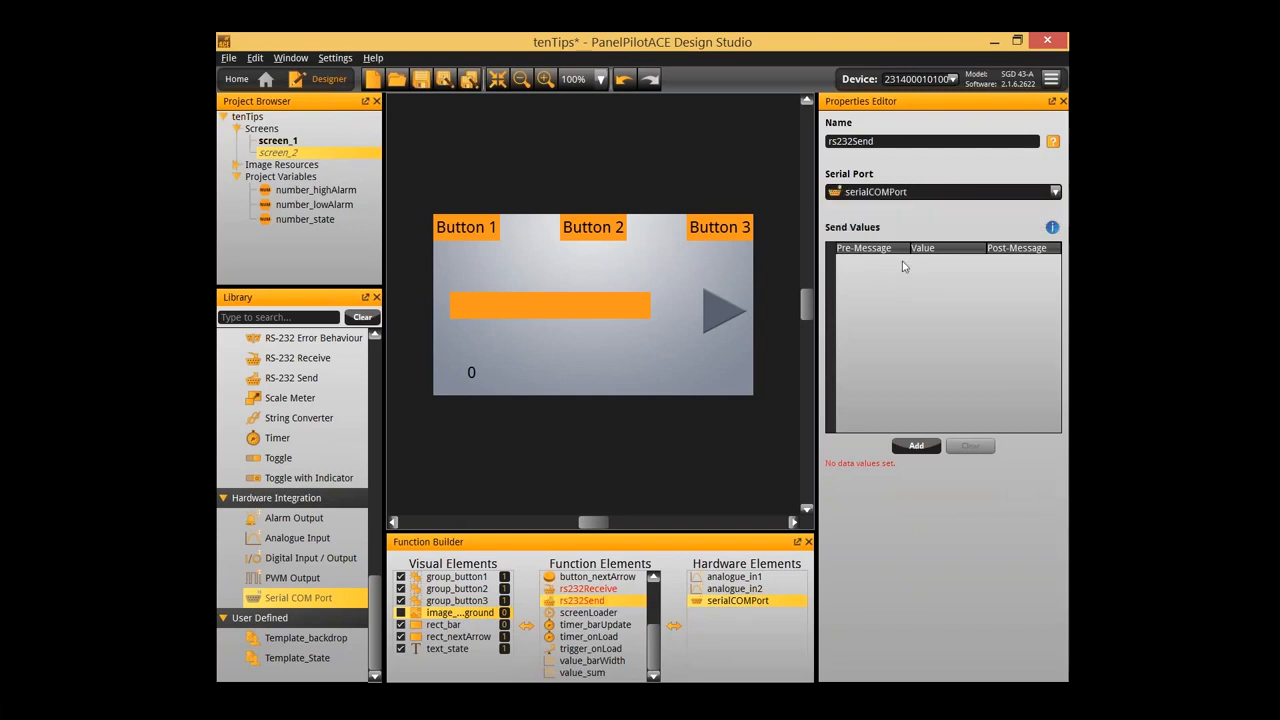
Add three empty send value rows to rs232Send and select the first row's pre-message
click(950, 320)
click(946, 367)
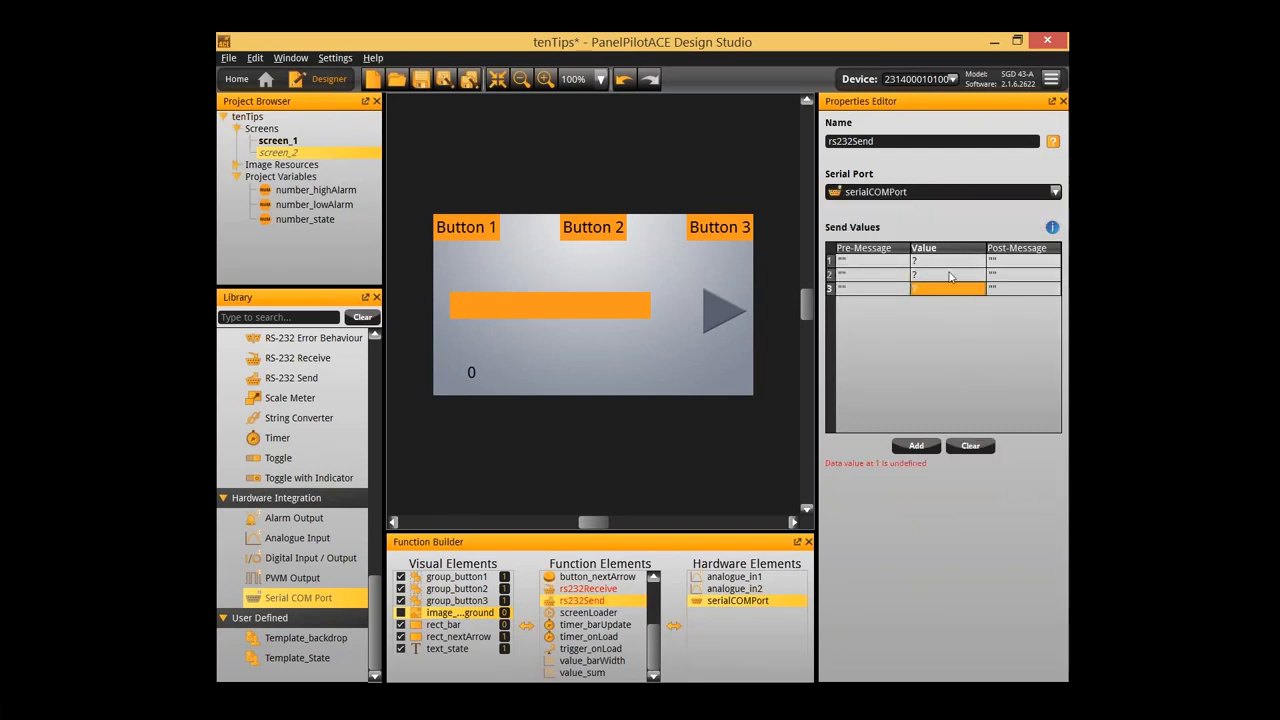
click(951, 263)
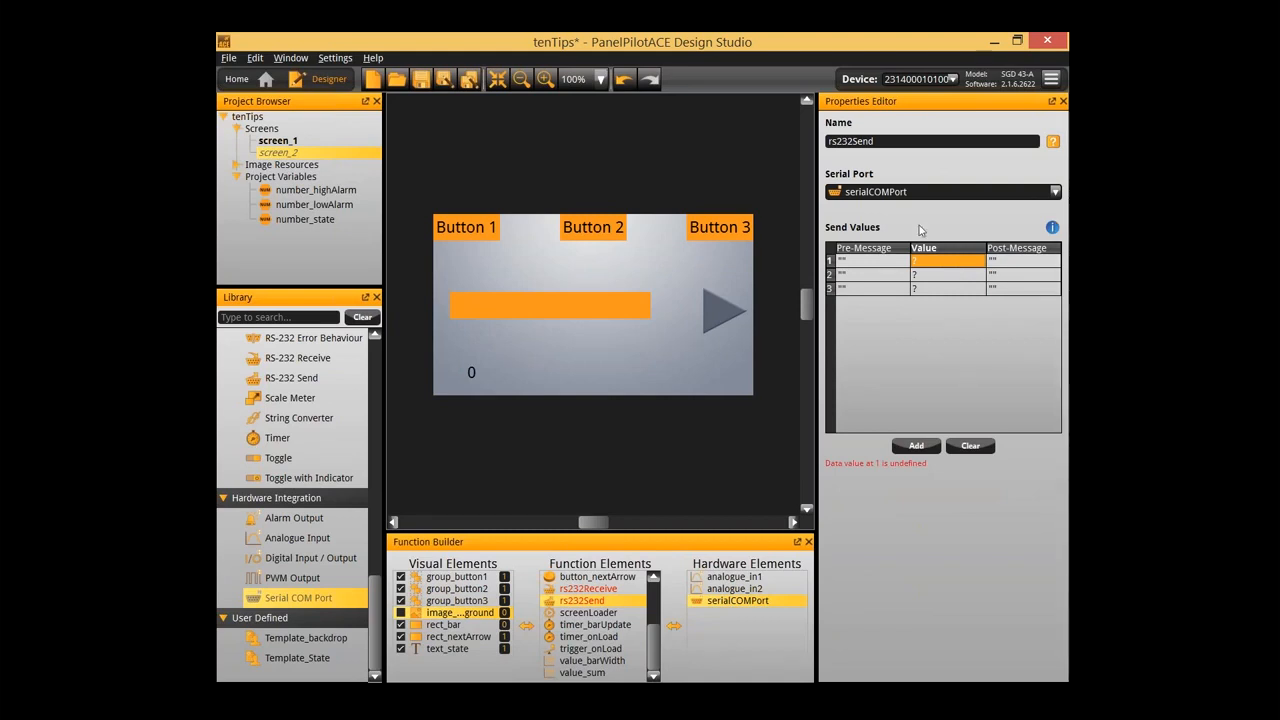
click(878, 266)
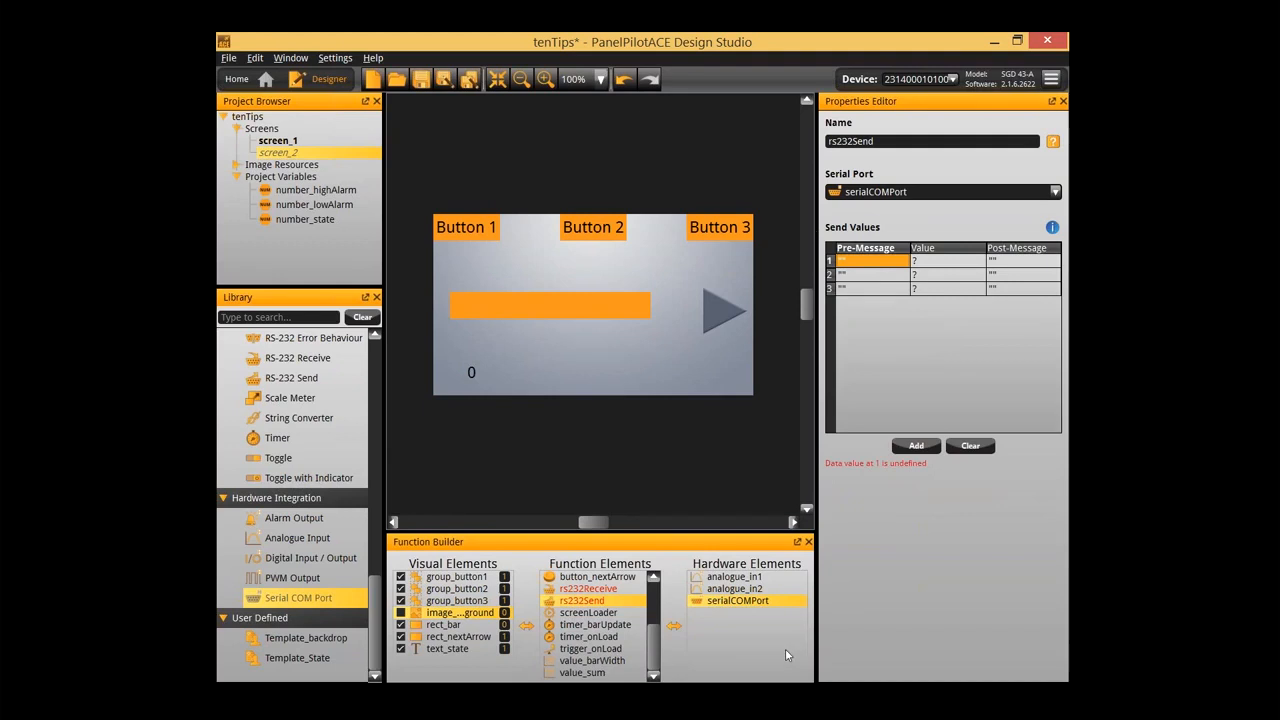
Leave the receive alias name of rs232Receive empty and add one undefined receive value row
click(589, 589)
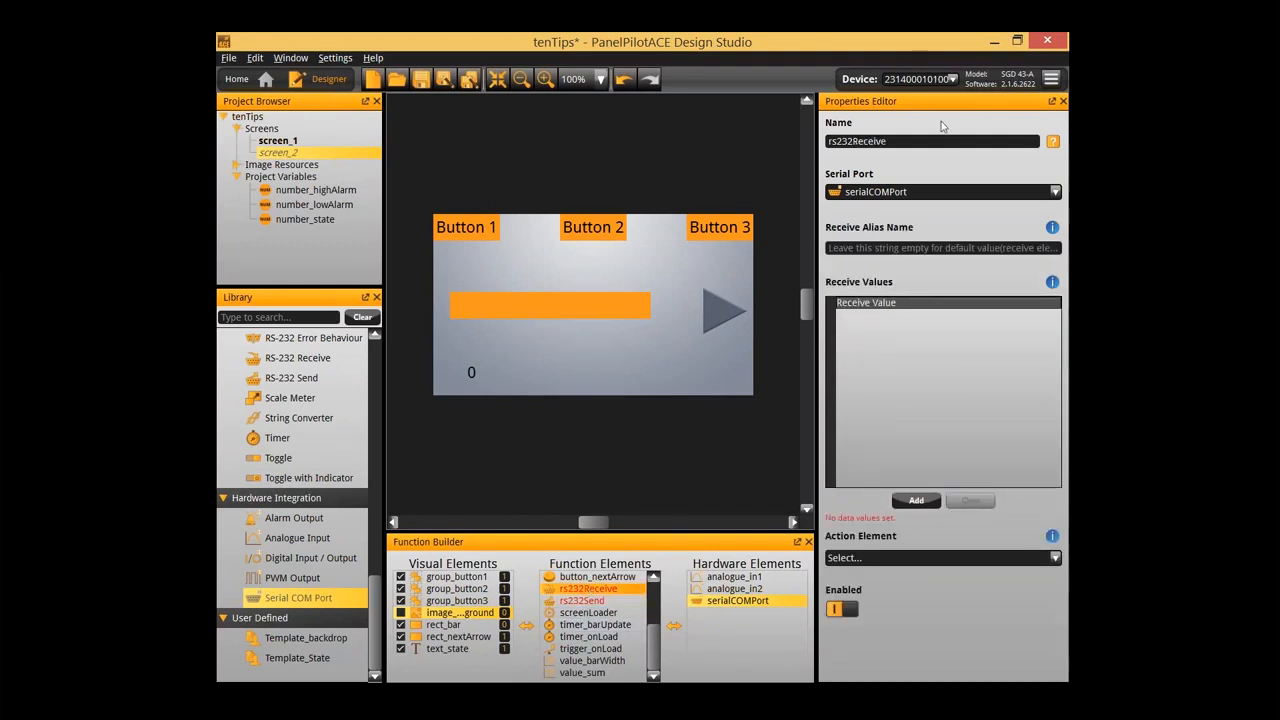
click(926, 247)
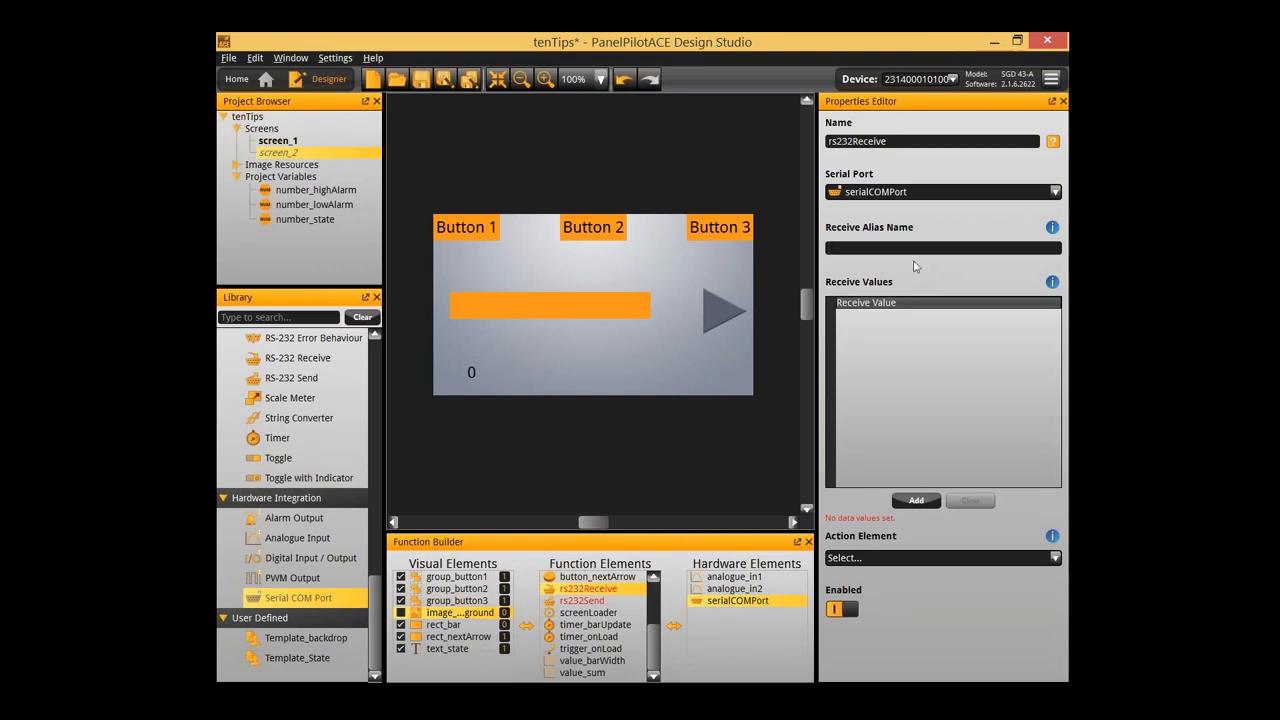
click(897, 143)
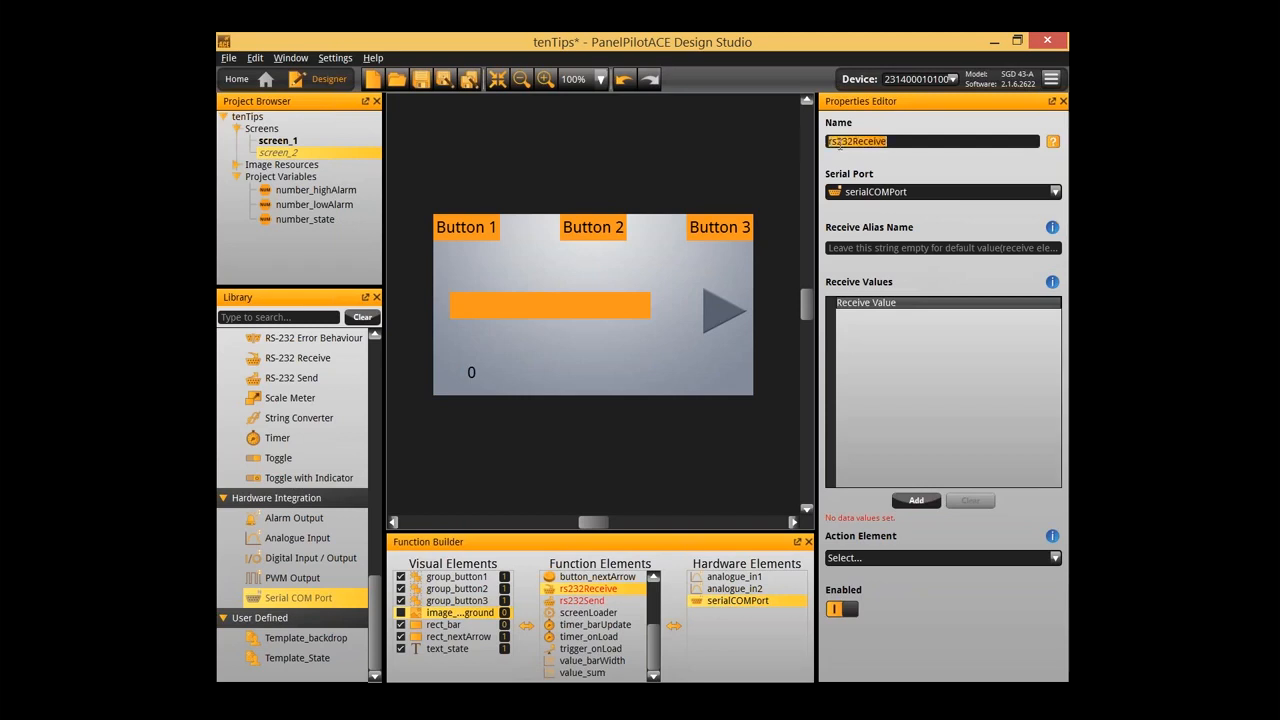
click(868, 246)
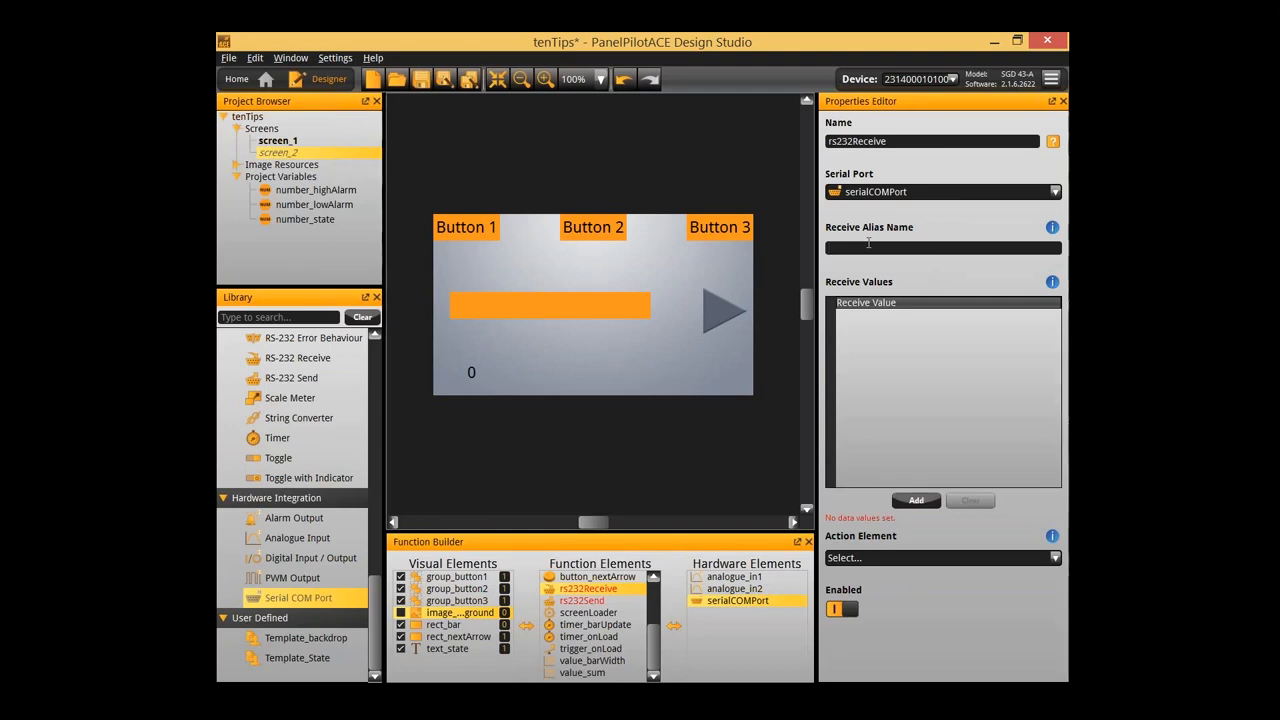
click(911, 142)
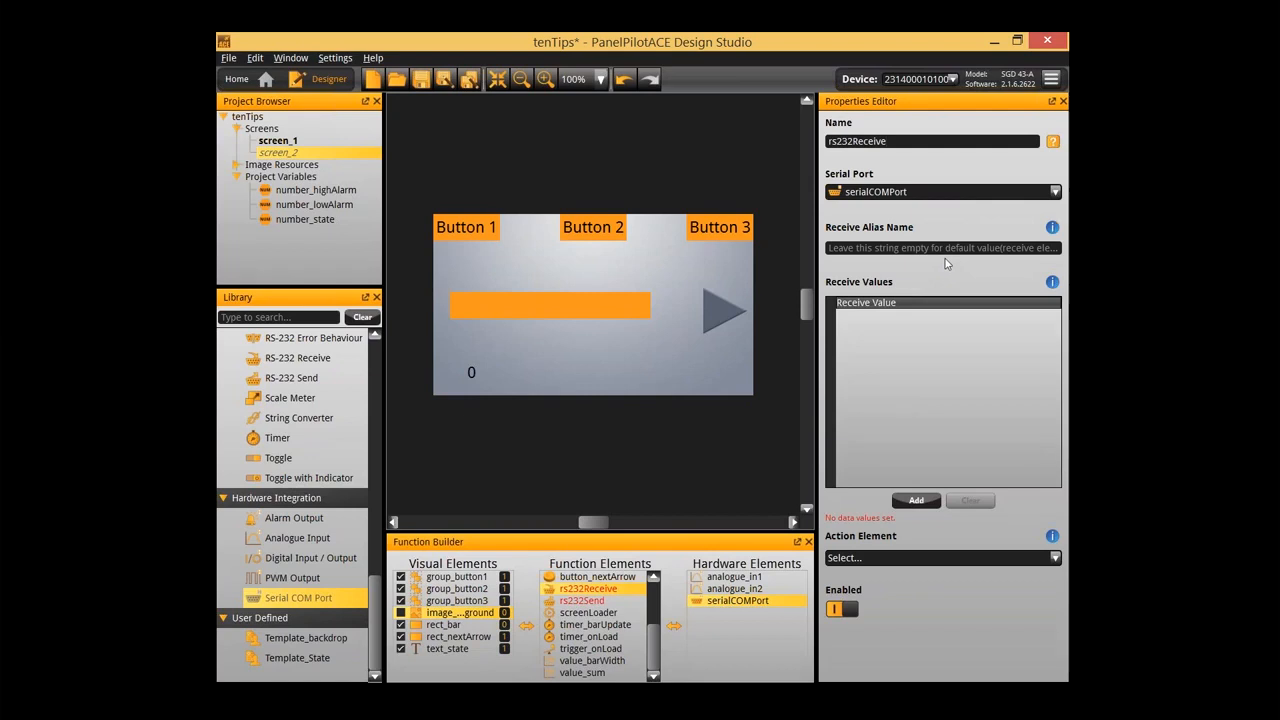
double_click(907, 335)
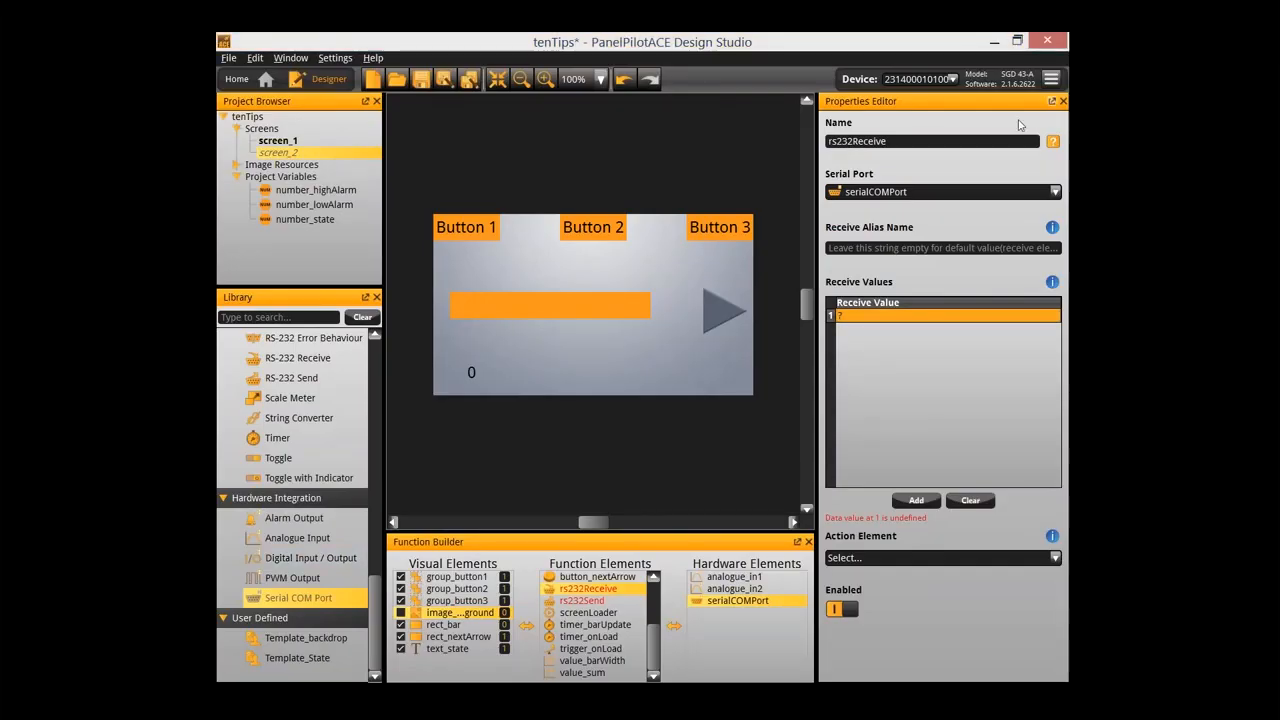
Delete rs232Receive, rs232Send and serialCOMPort from the project
click(630, 443)
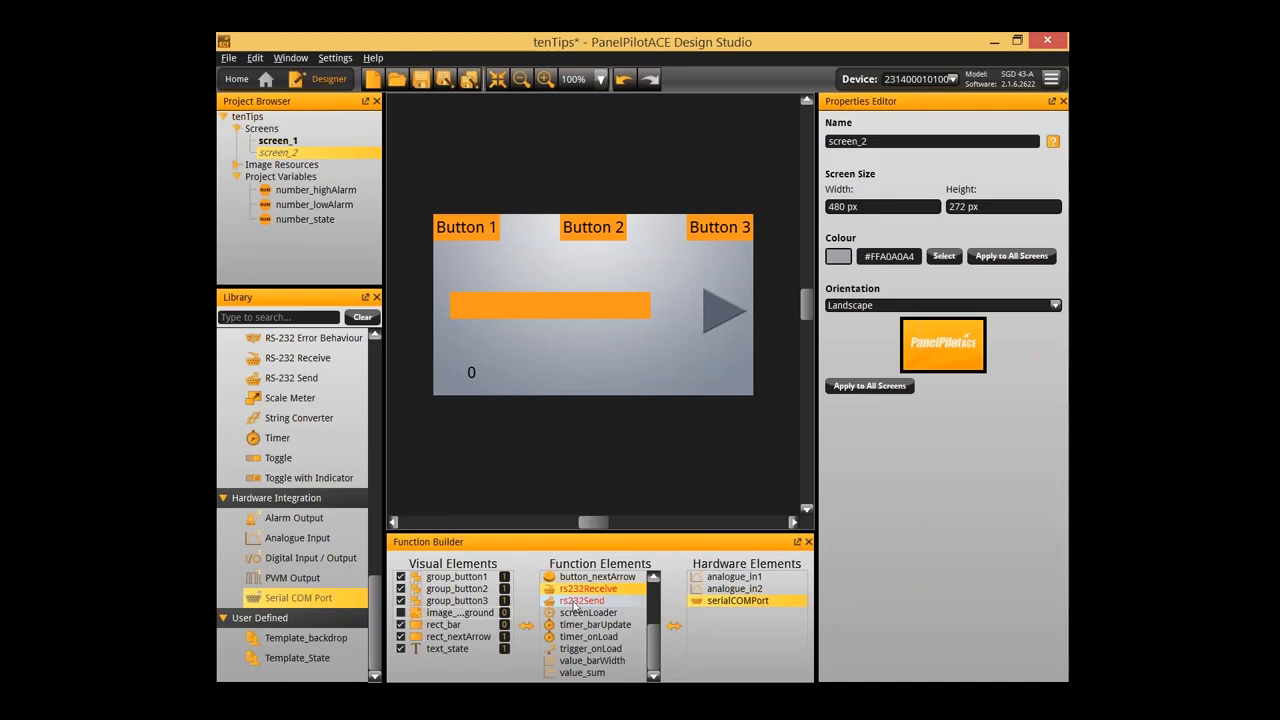
click(736, 600)
click(724, 634)
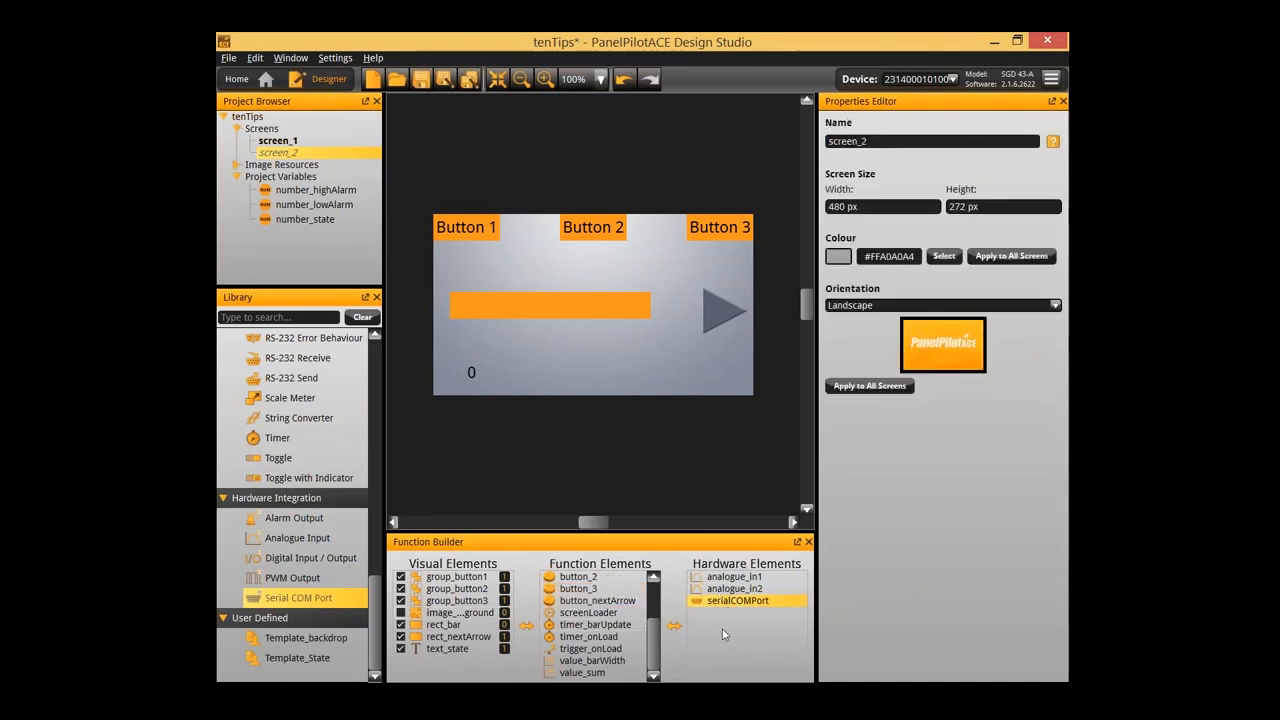
click(724, 602)
key(Delete)
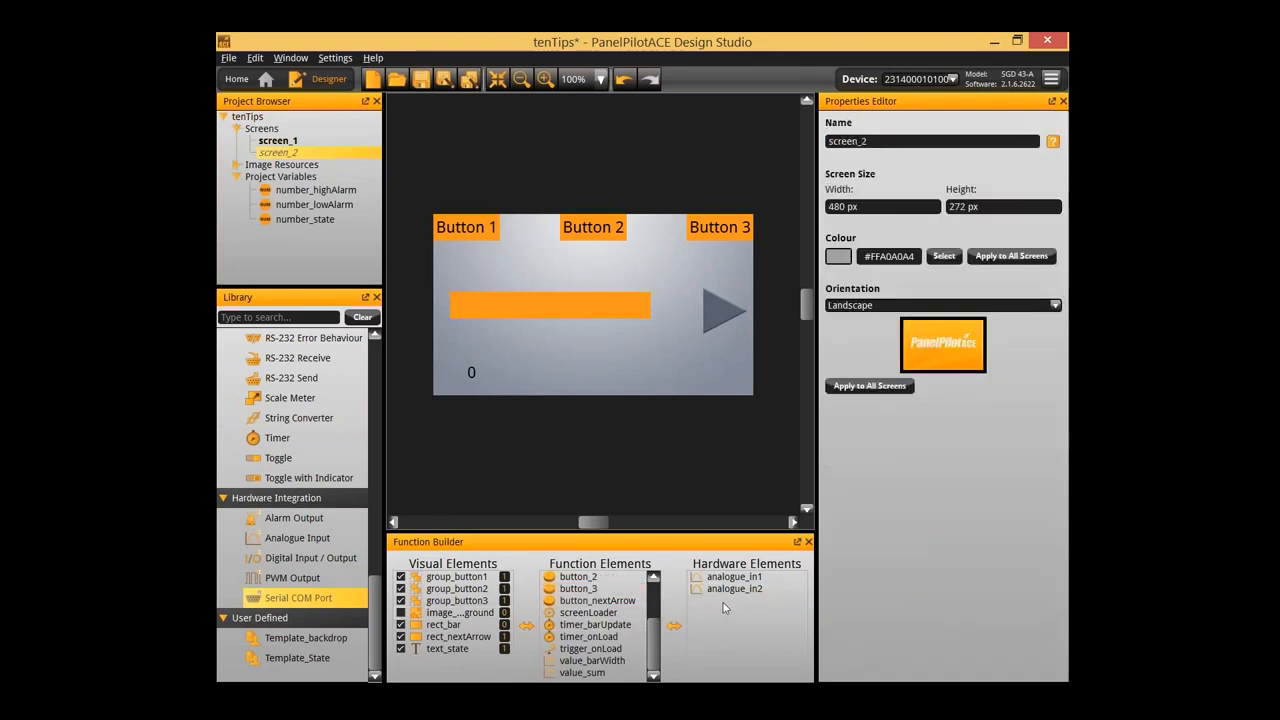
Show element relationships for the hardware elements of screen_2 and check those of analogue_in1
scroll(600, 640, up, 2)
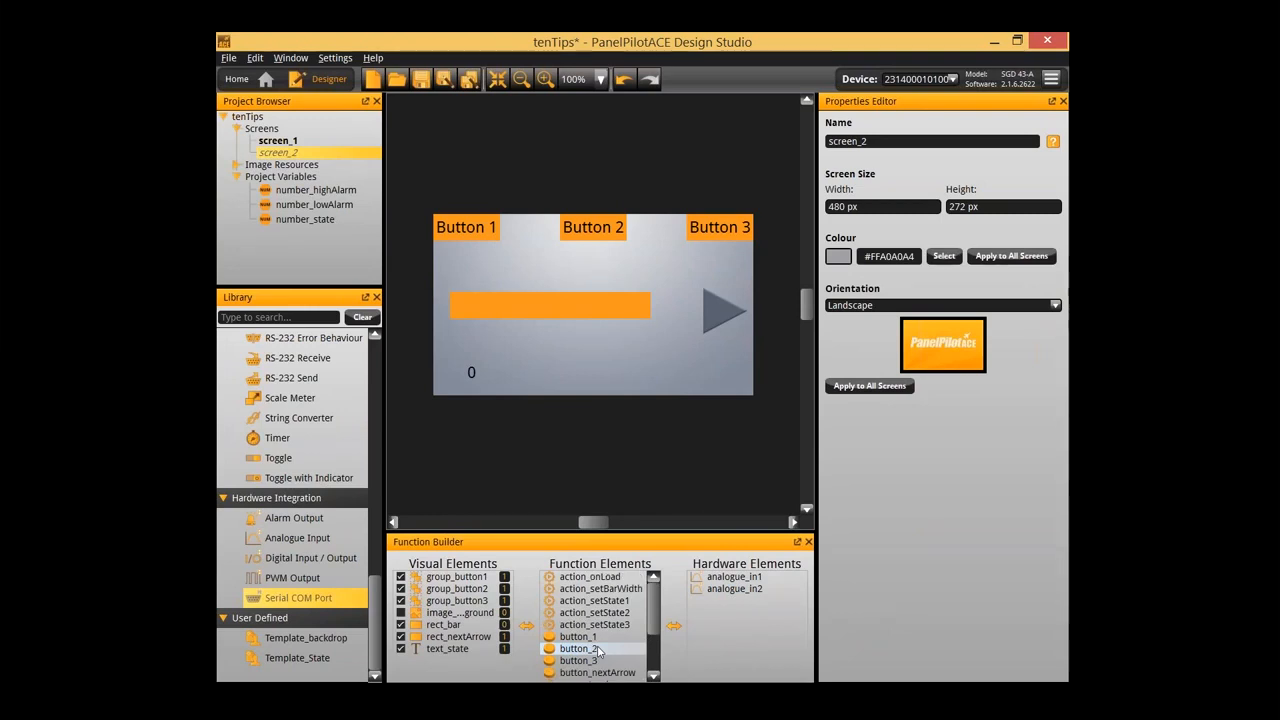
right_click(596, 570)
mouse_move(622, 584)
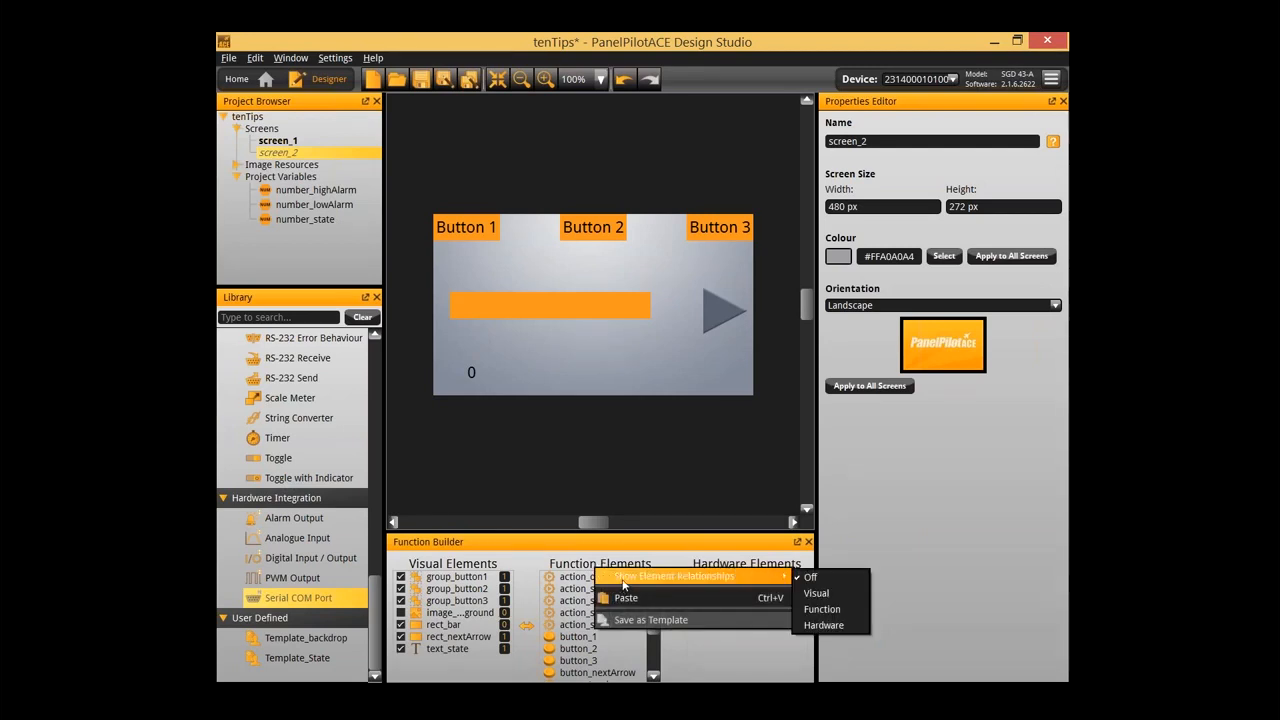
click(830, 625)
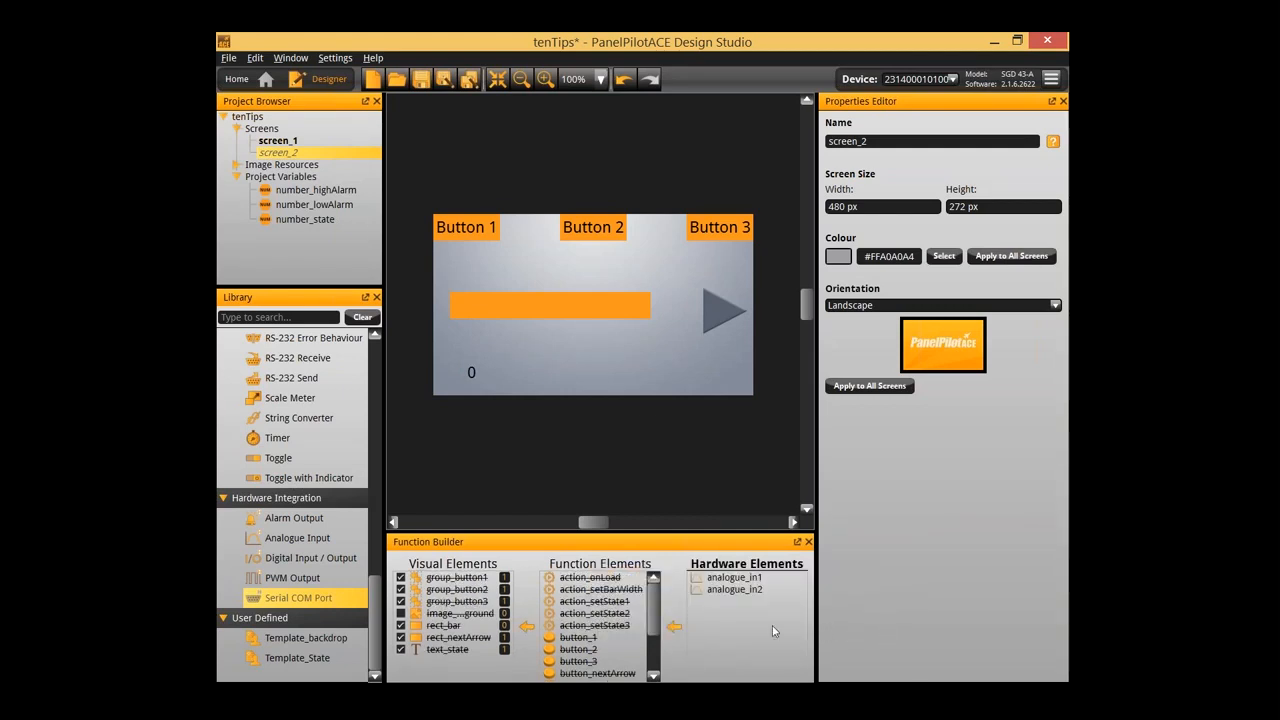
click(735, 578)
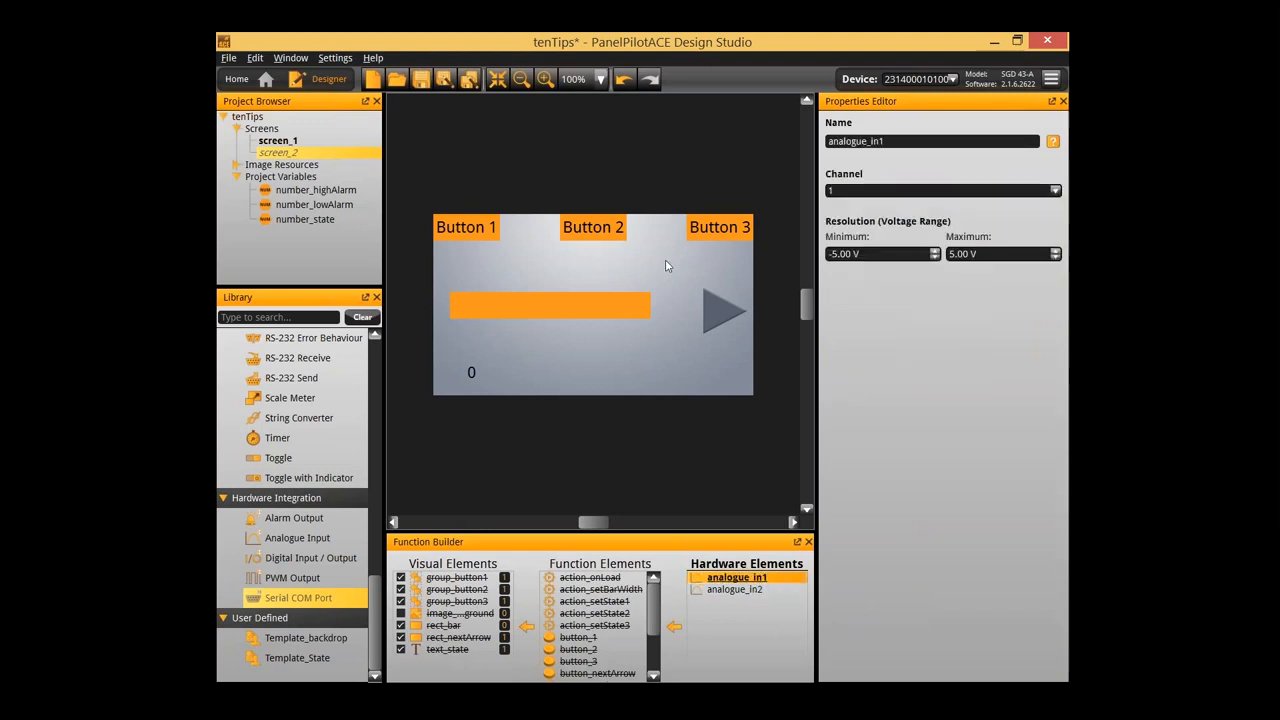
Trace which function elements on screen_1 relate to alarm_high and view the properties of action_setAlarms
click(278, 140)
click(729, 578)
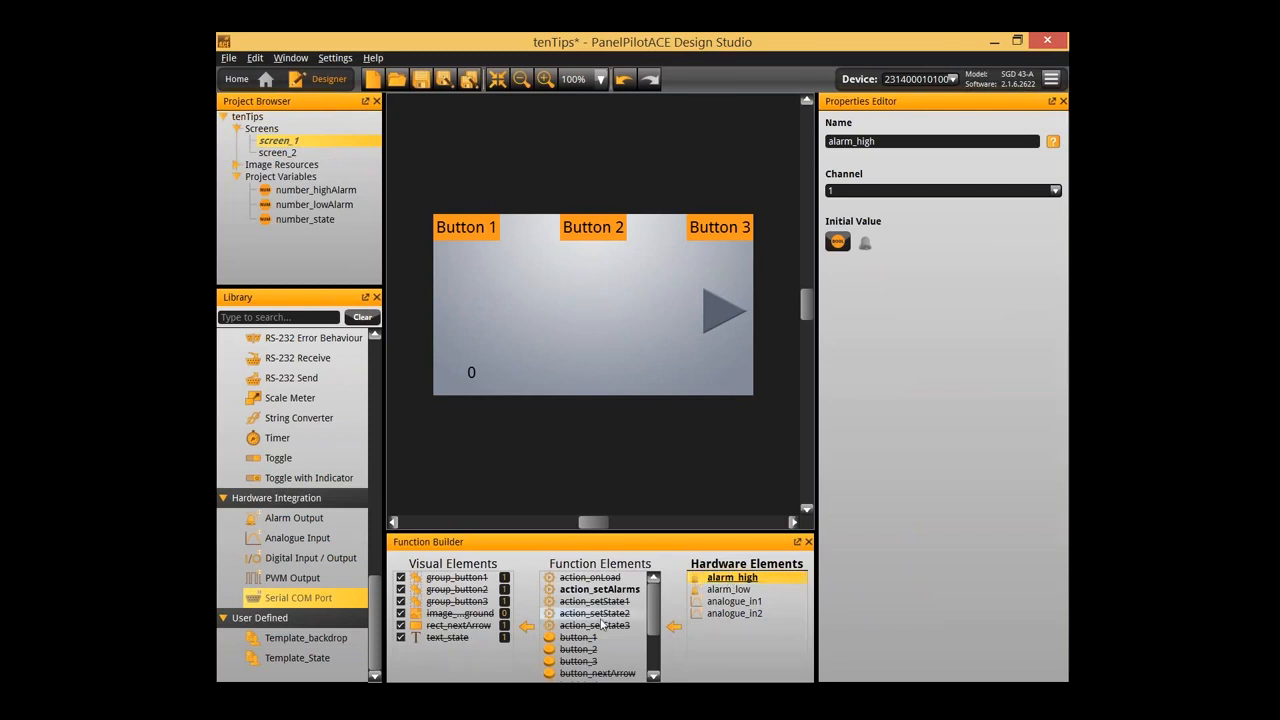
scroll(601, 624, down, 2)
scroll(600, 620, up, 1)
scroll(598, 617, up, 3)
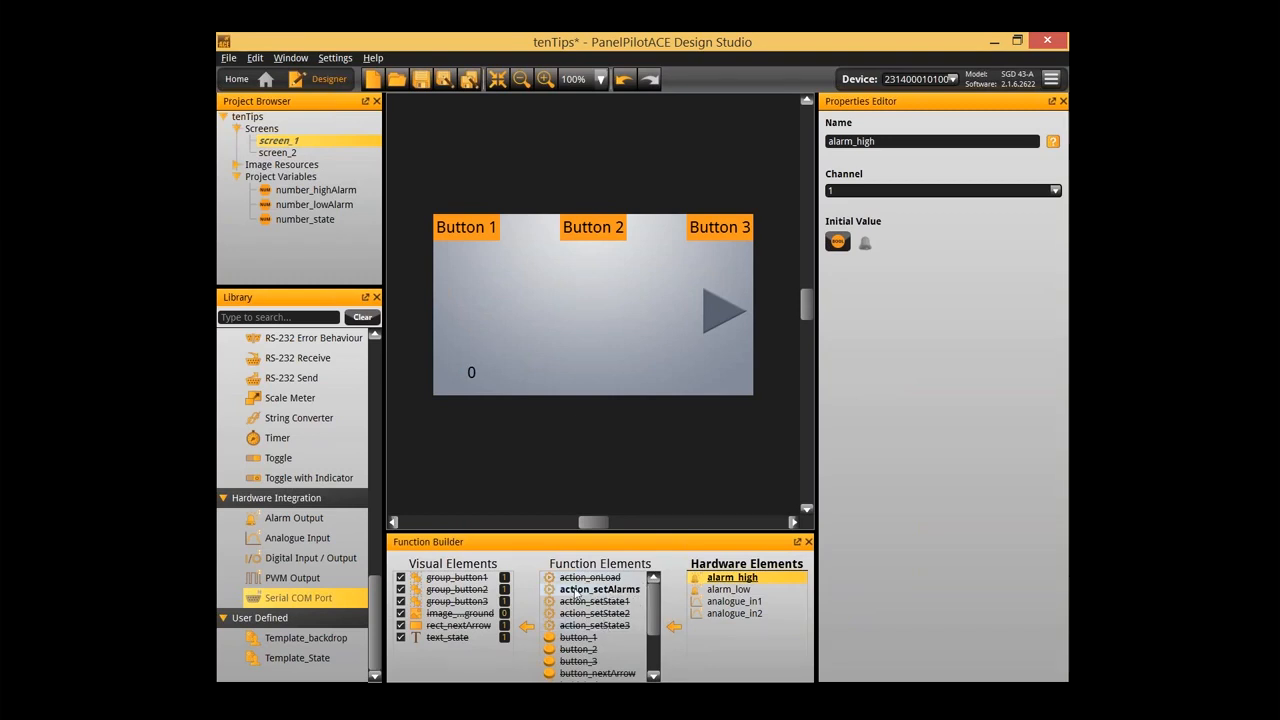
click(637, 595)
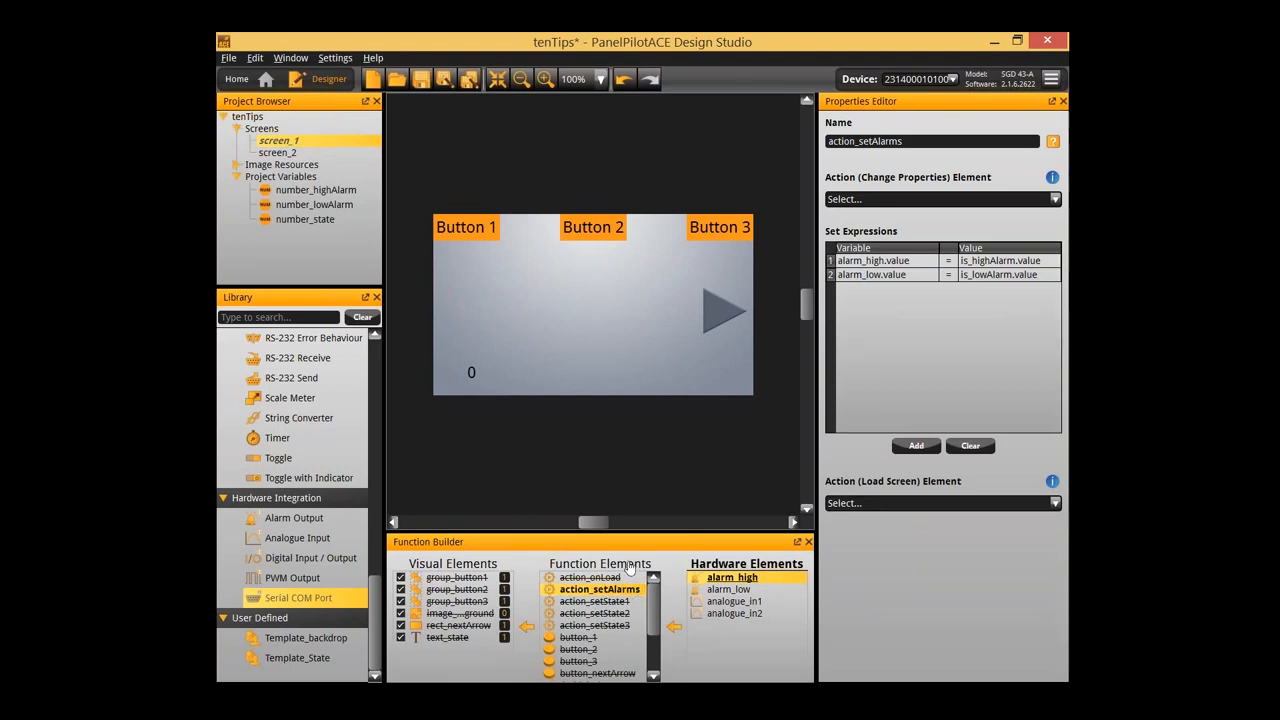
Switch the element relationships to function elements and examine which elements on screen_1 relate to action_setAlarms
click(628, 565)
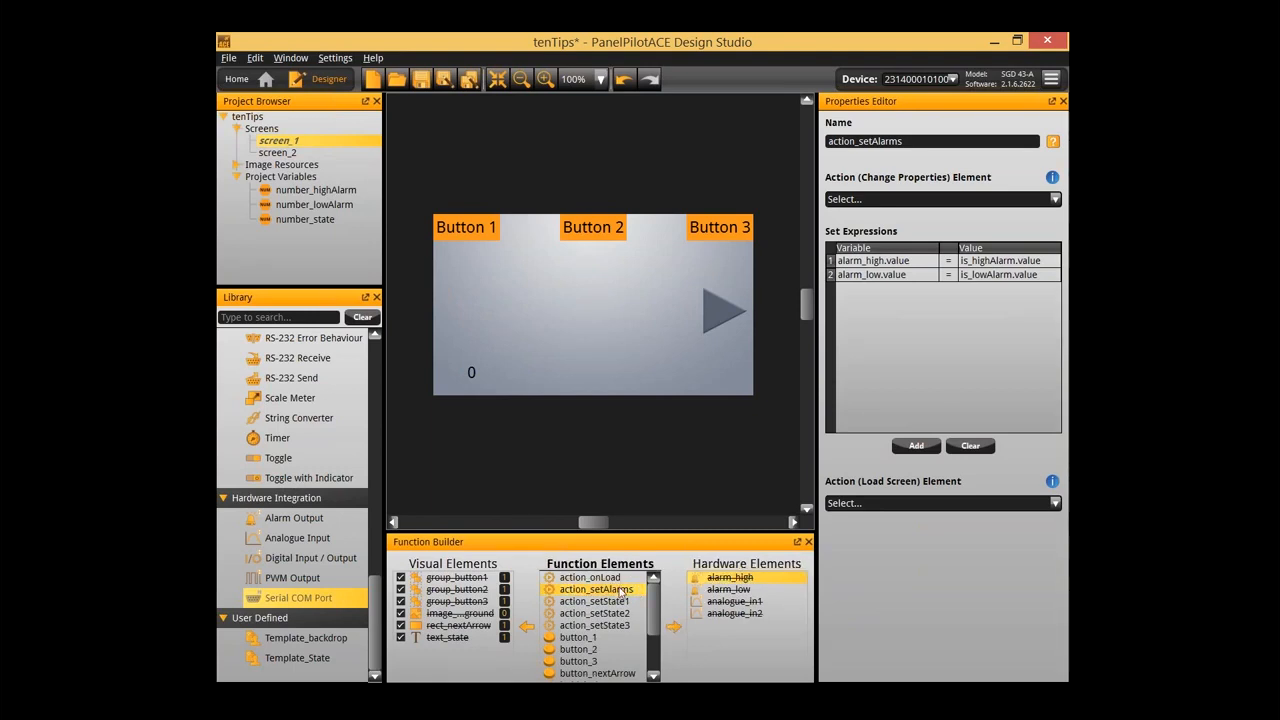
click(624, 591)
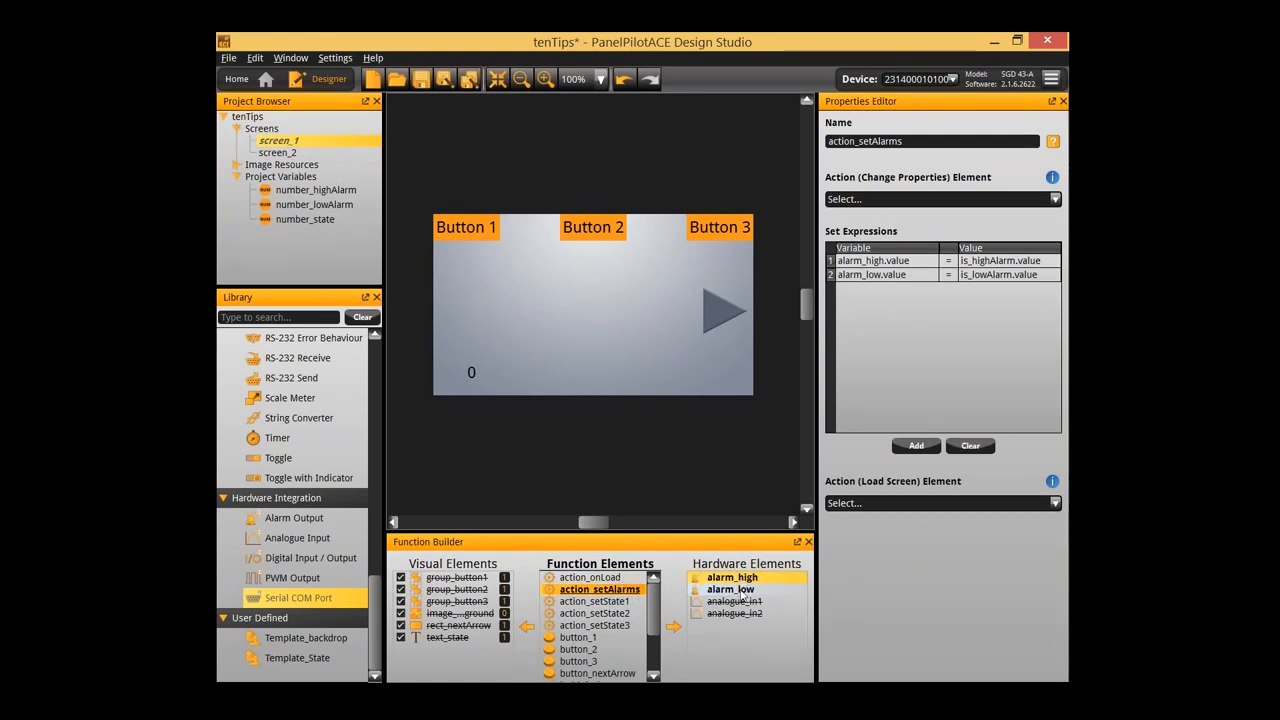
scroll(595, 630, down, 2)
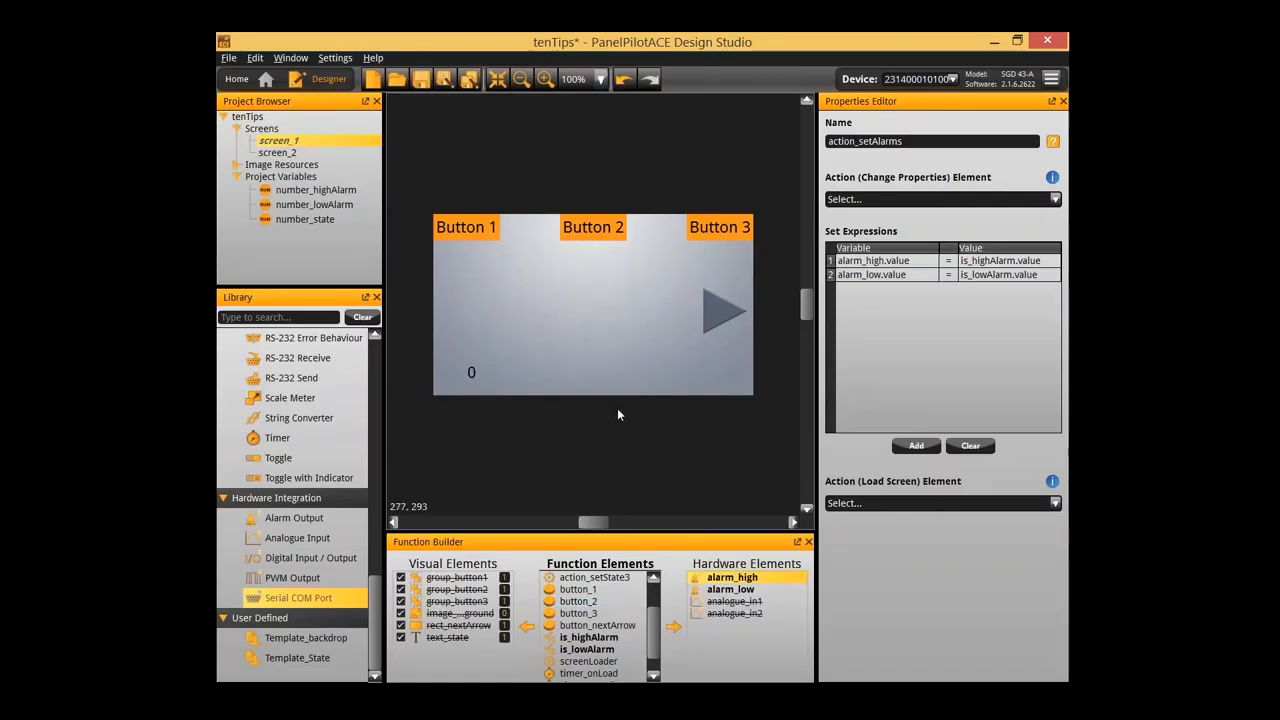
click(553, 141)
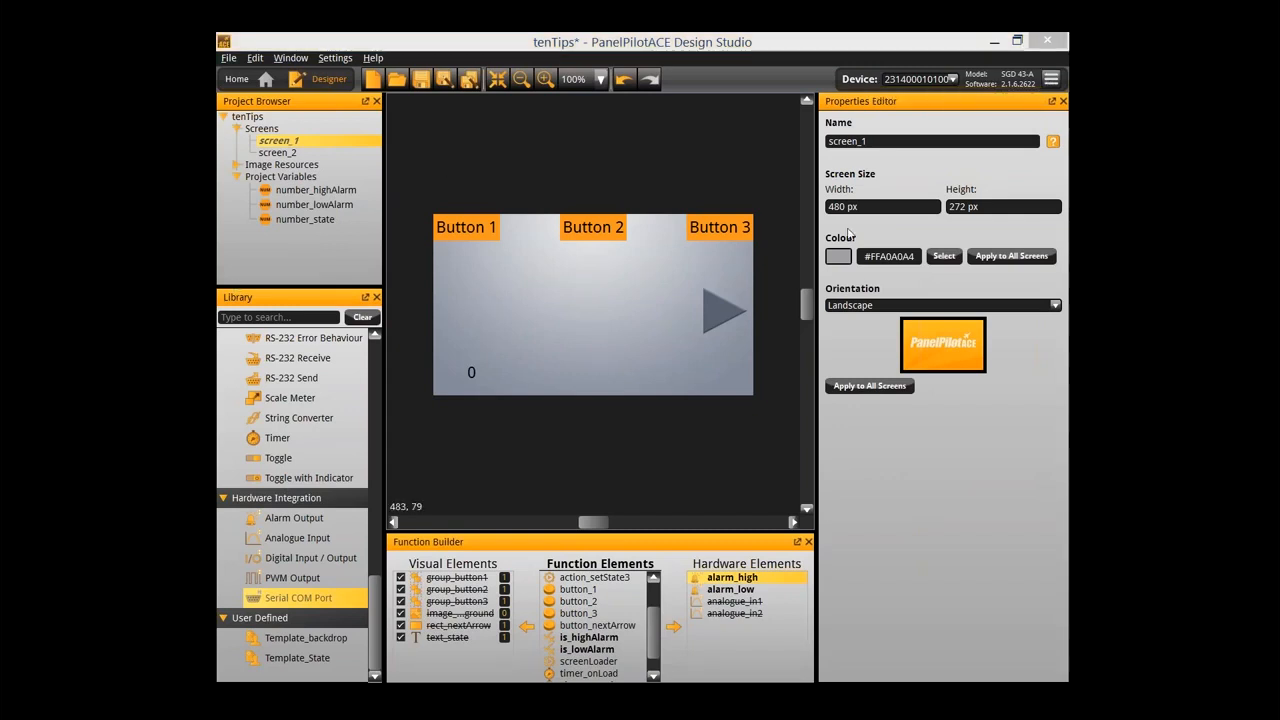
Open the connected device's configuration and briefly enable the Set Device Name option, leaving it disabled
click(1051, 78)
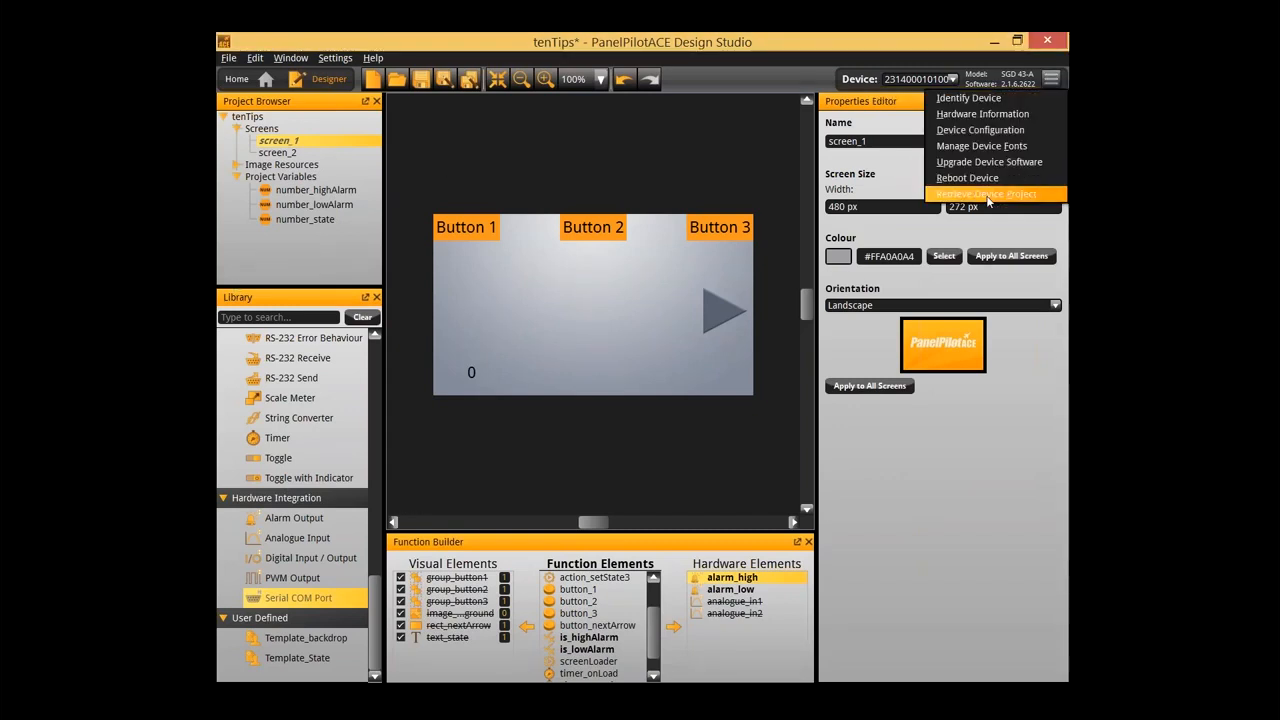
click(836, 77)
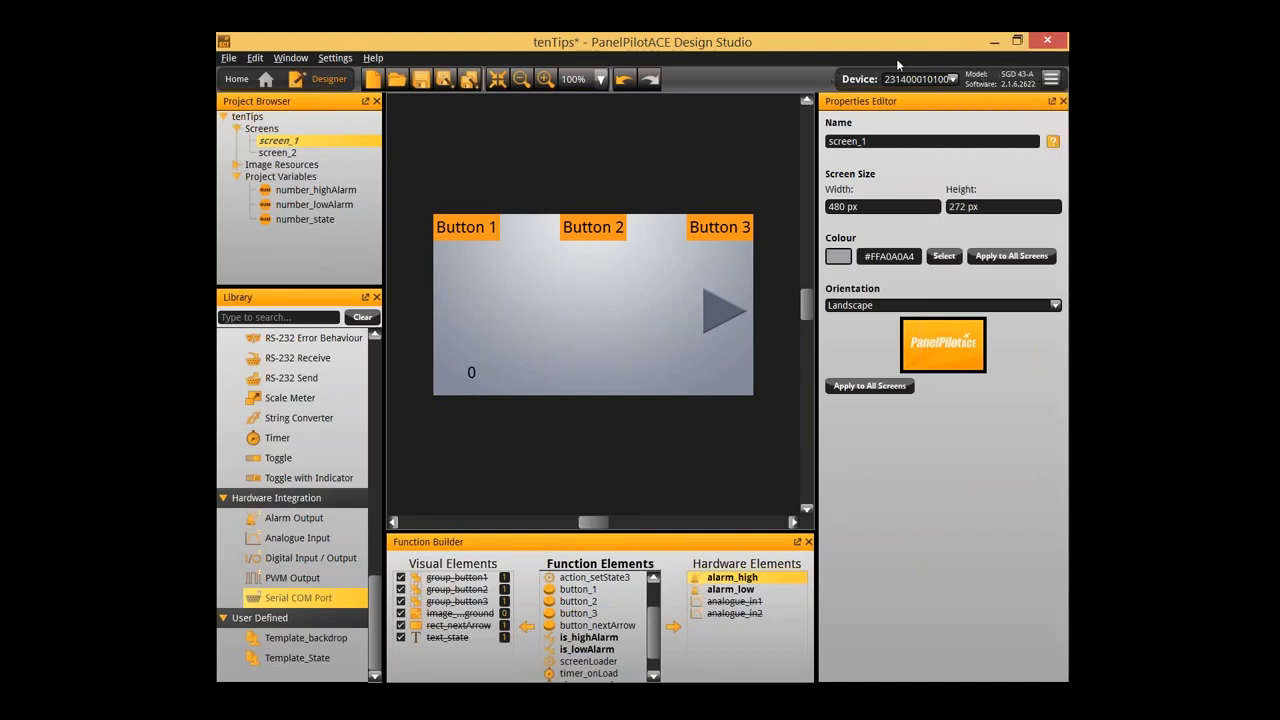
click(1048, 80)
click(1001, 130)
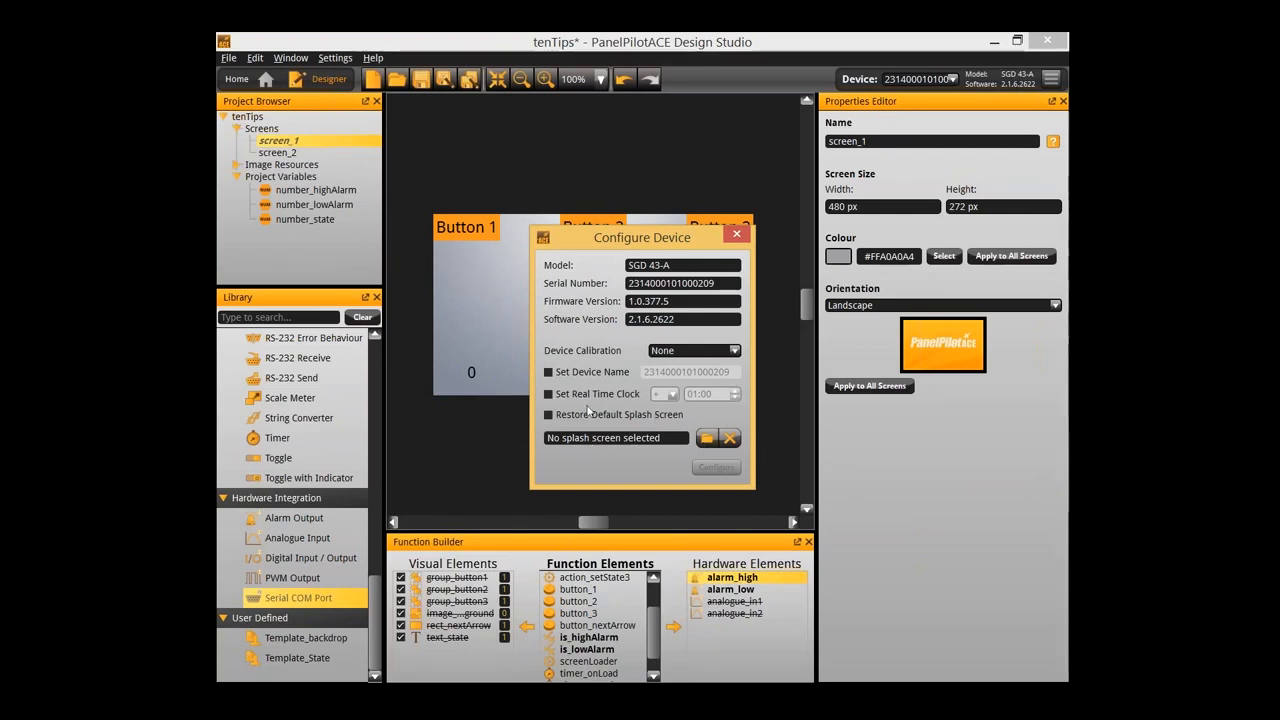
click(548, 373)
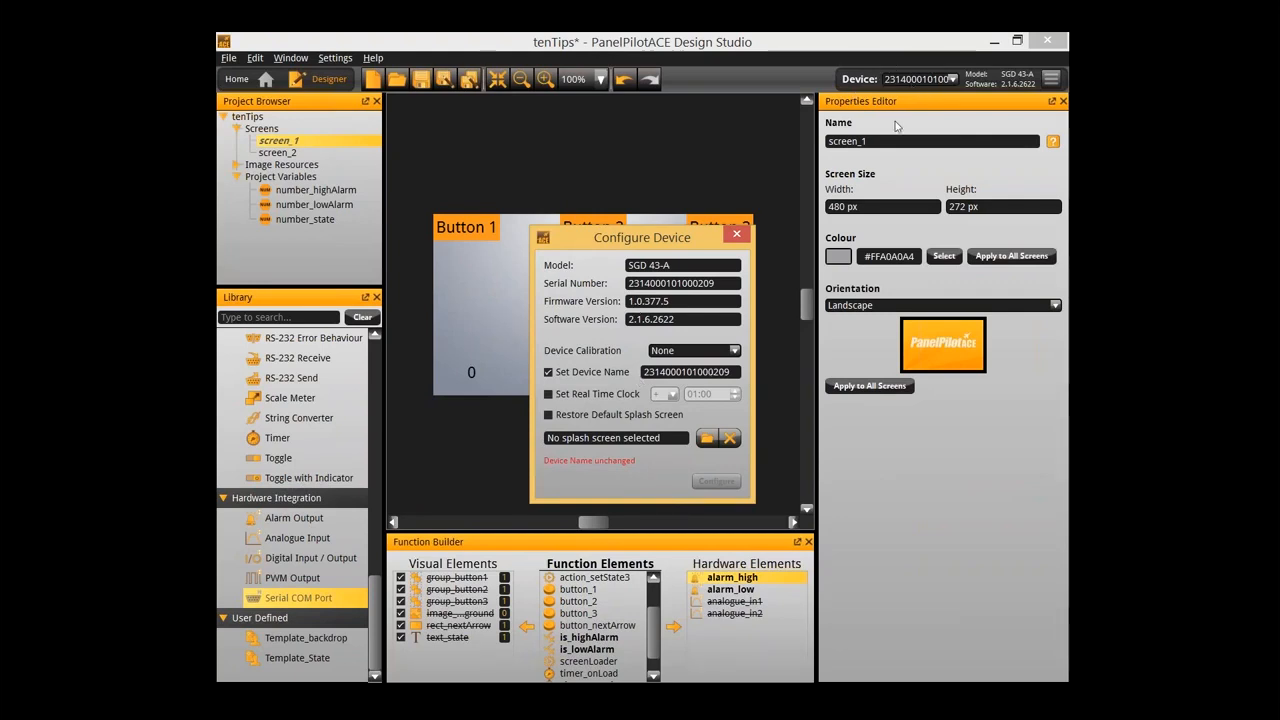
click(550, 372)
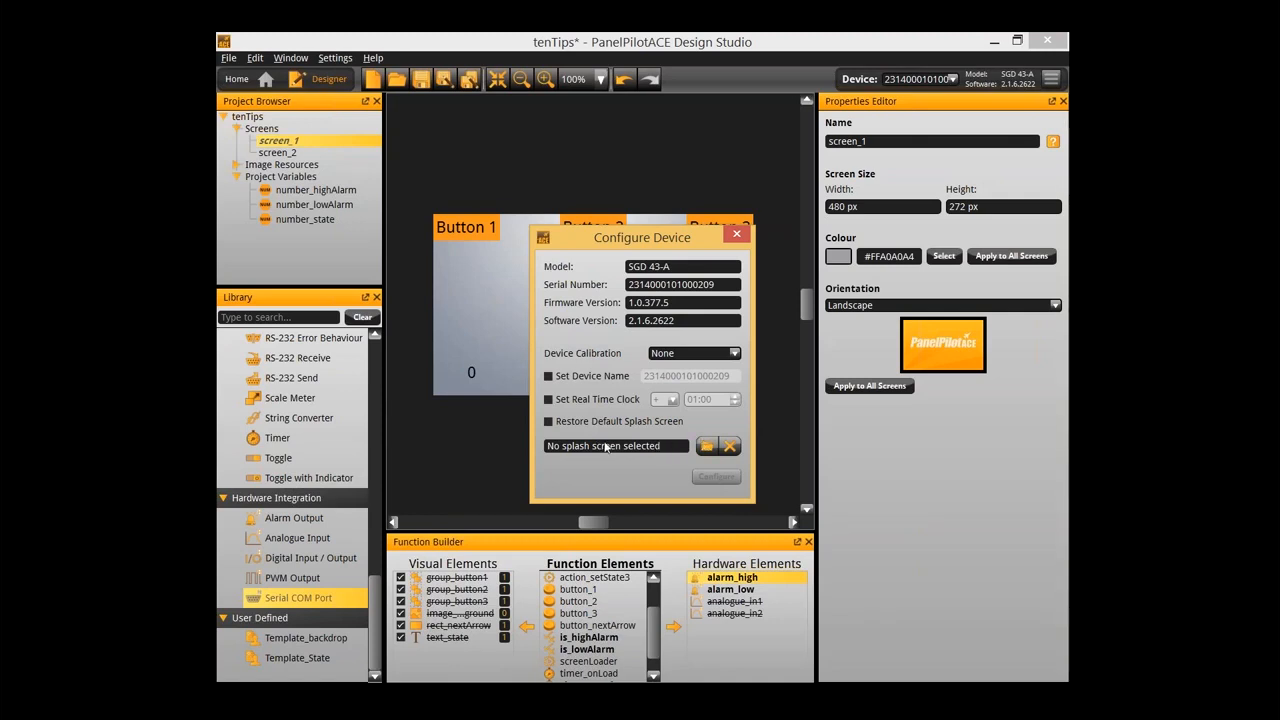
Start choosing a splash screen image and browse to the WIN_APPS\DTP folder on the win_apps (X:) network drive
click(707, 446)
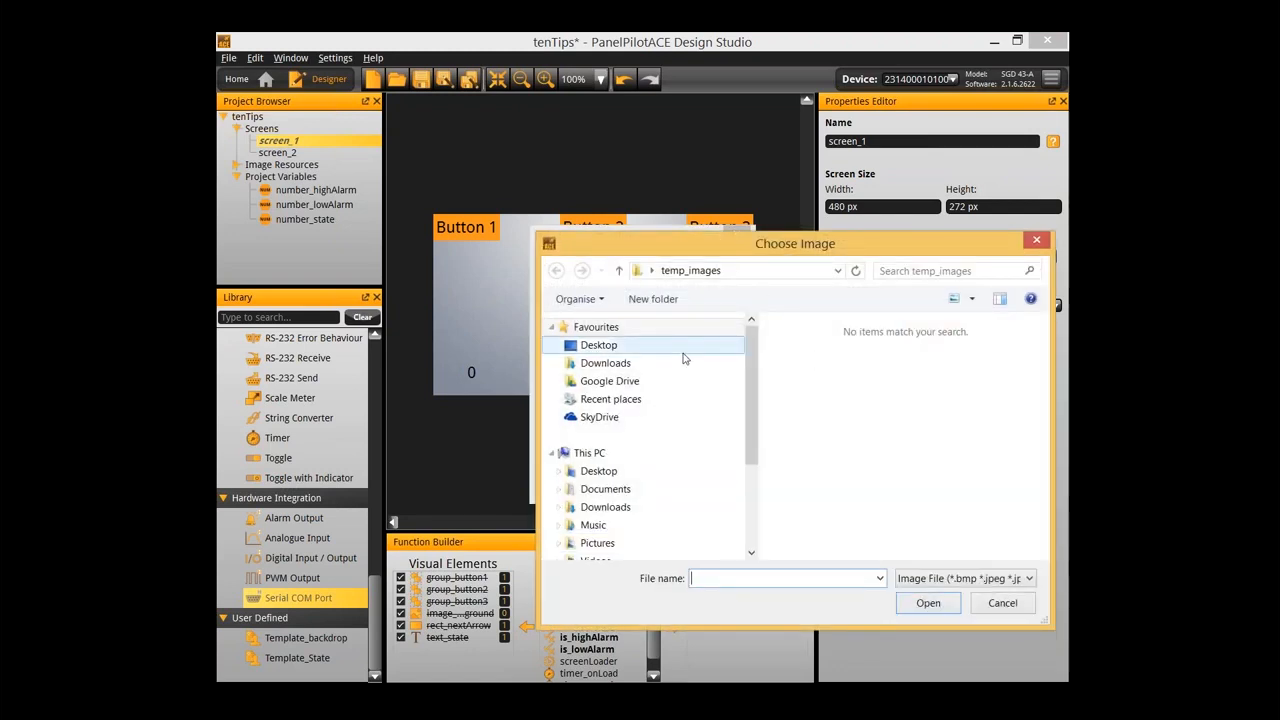
drag(751, 455, 677, 522)
click(675, 506)
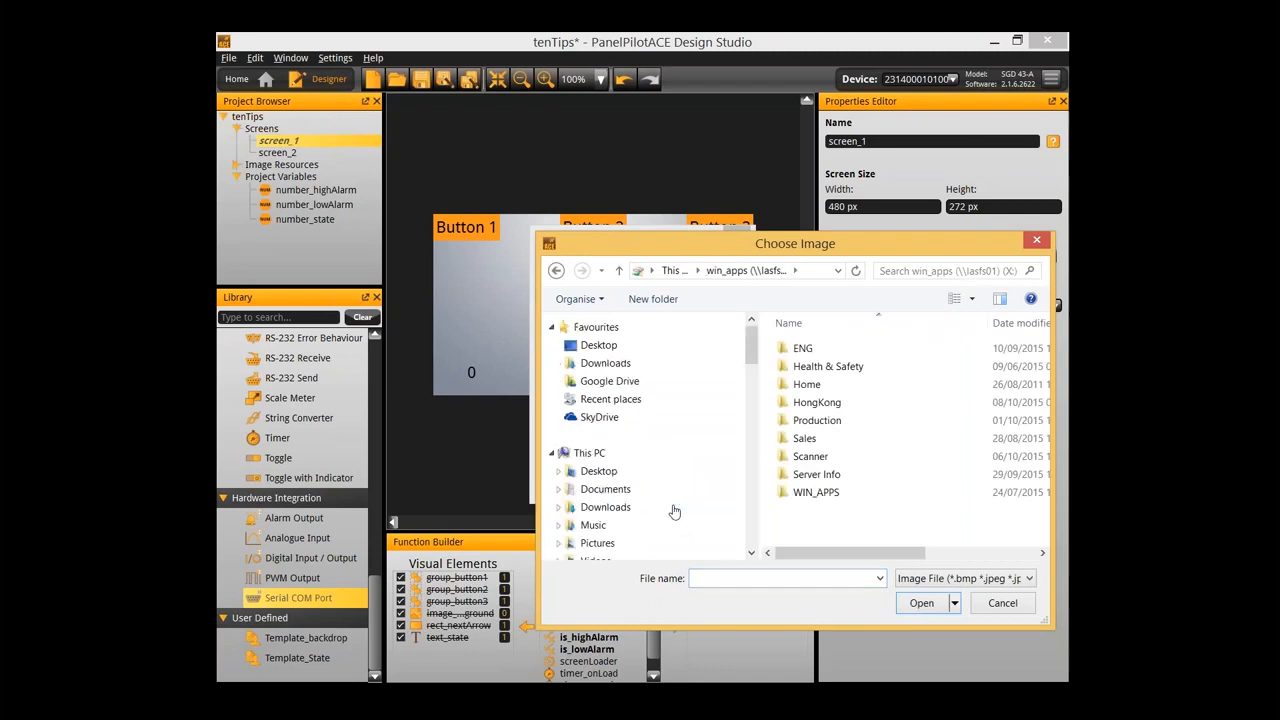
double_click(830, 492)
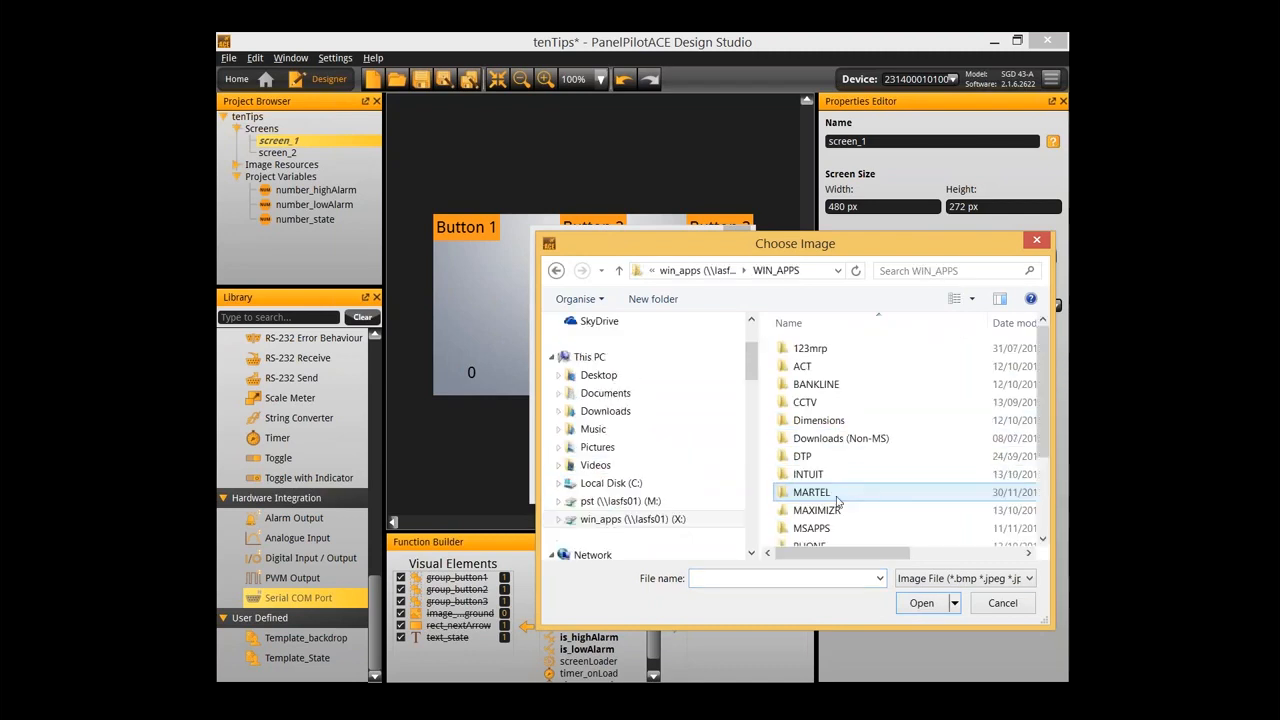
click(838, 502)
text(dtp)
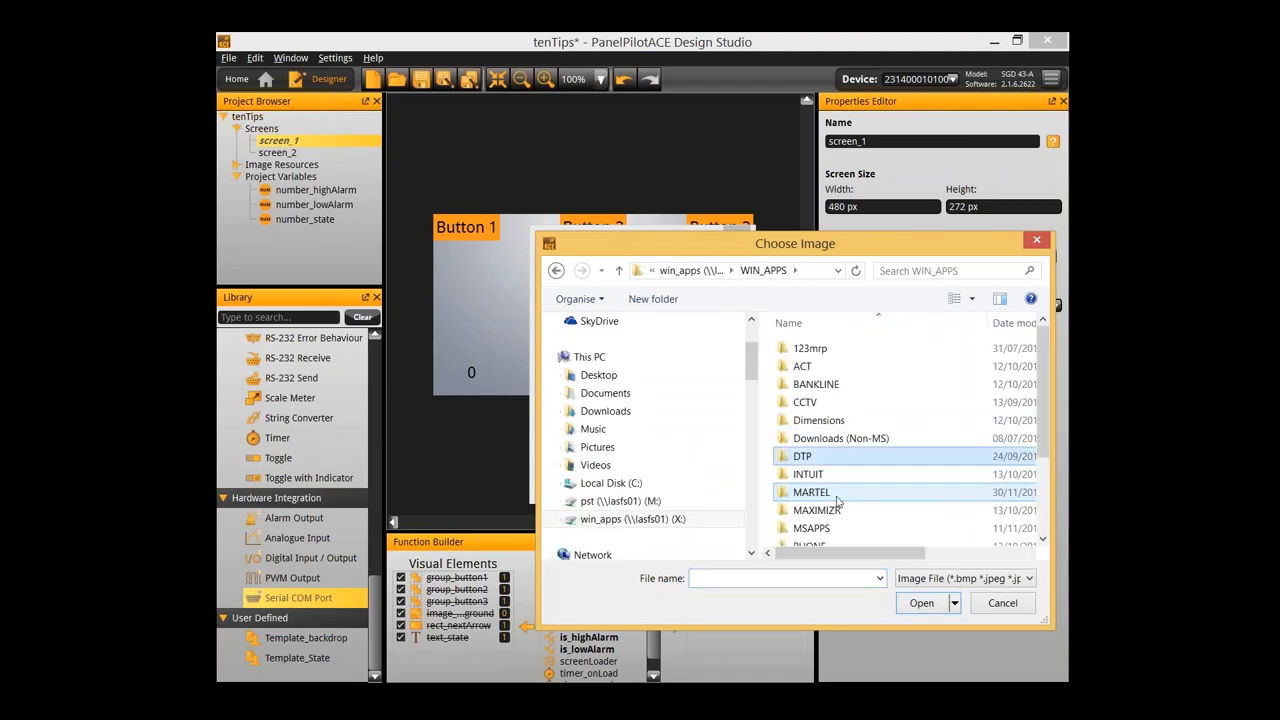
key(Return)
Look through the folders and image files in DTP for a suitable splash screen picture
text(temp)
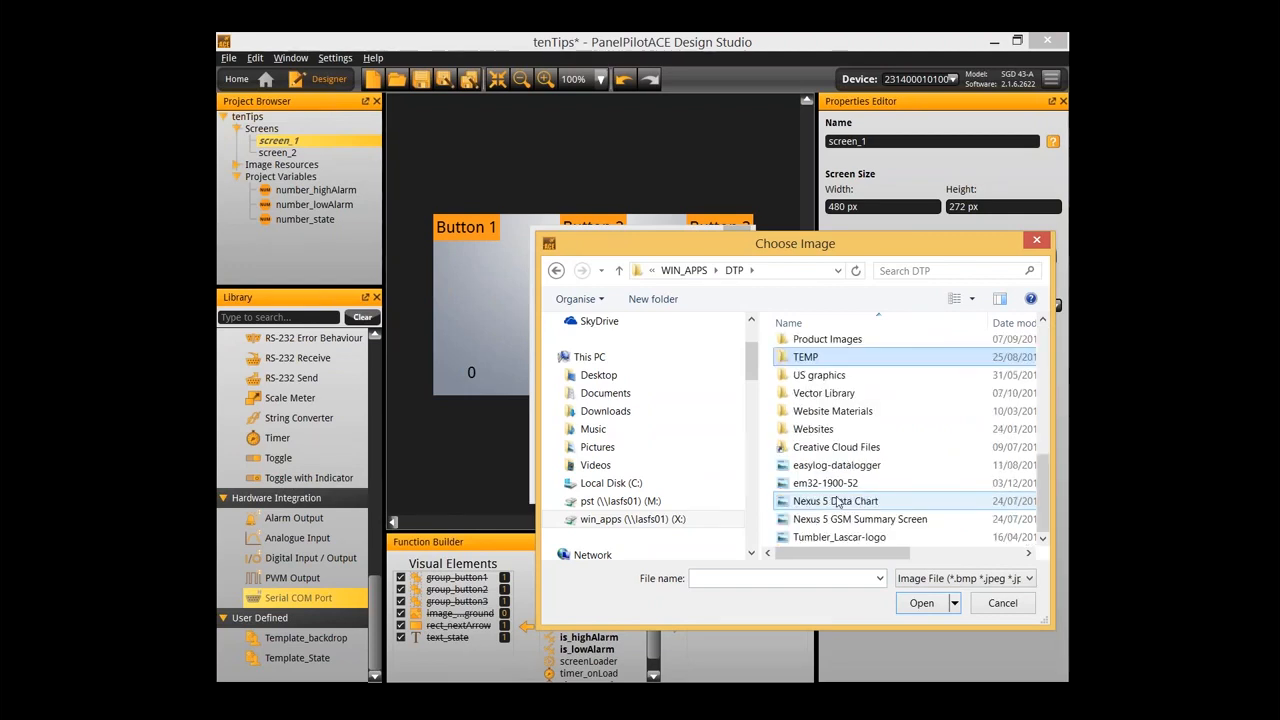
text(t)
scroll(838, 480, up, 5)
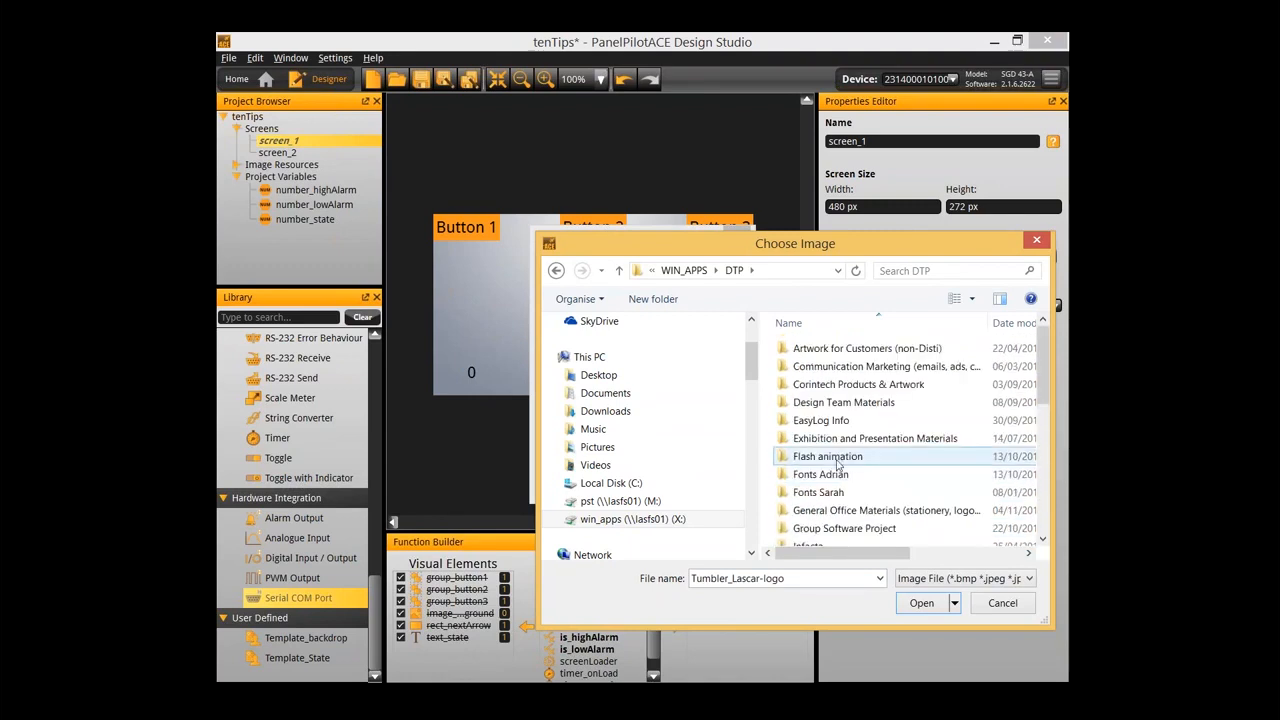
scroll(840, 455, down, 2)
scroll(840, 455, down, 2)
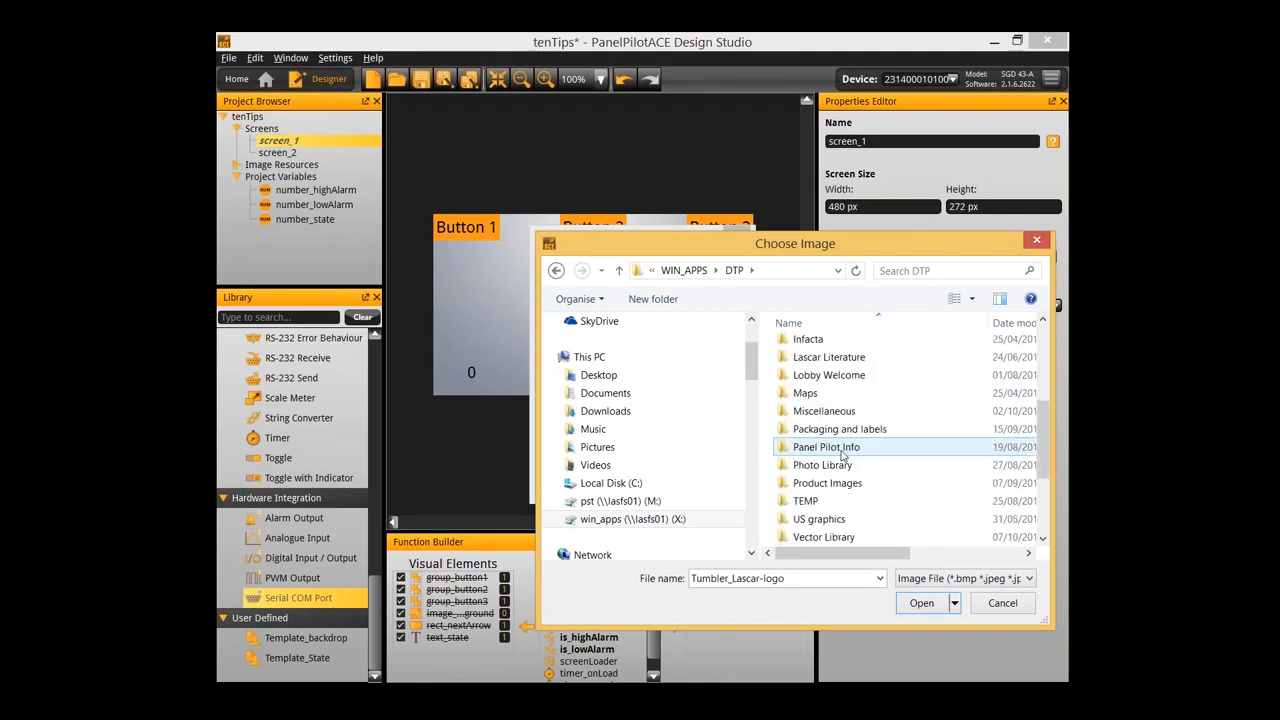
scroll(840, 455, down, 1)
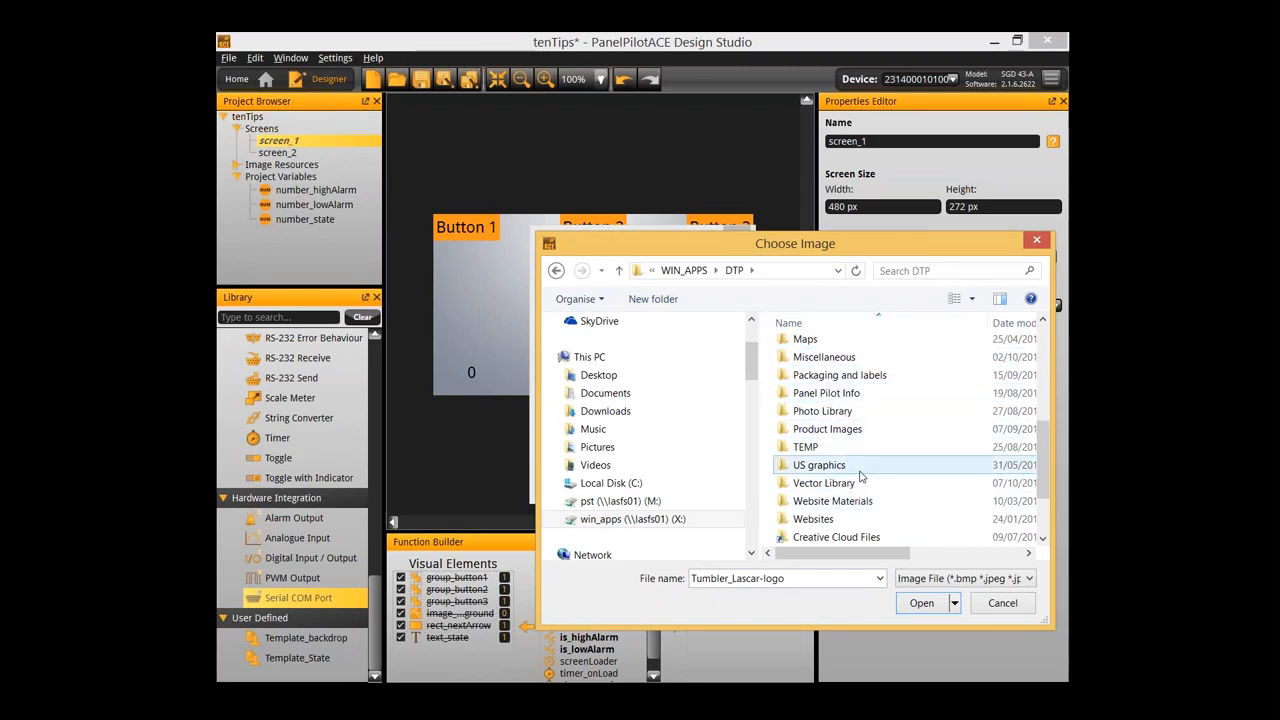
scroll(858, 468, up, 2)
scroll(862, 476, up, 3)
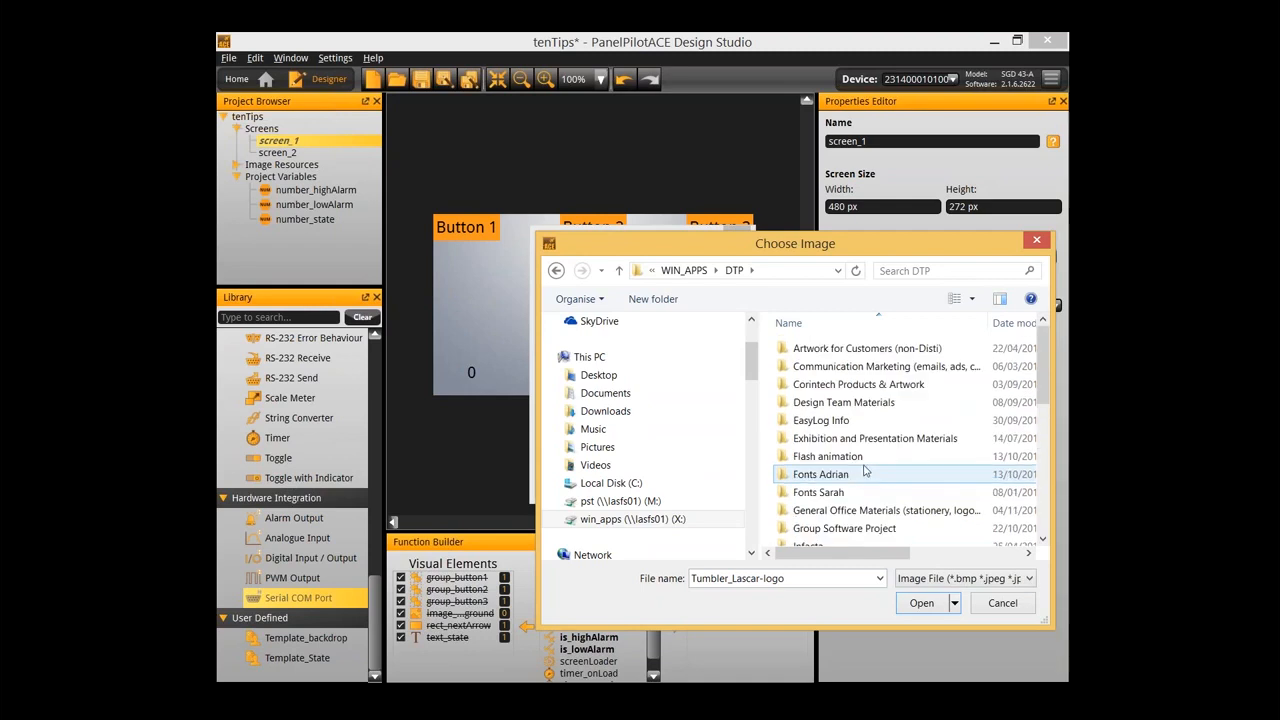
scroll(866, 461, down, 3)
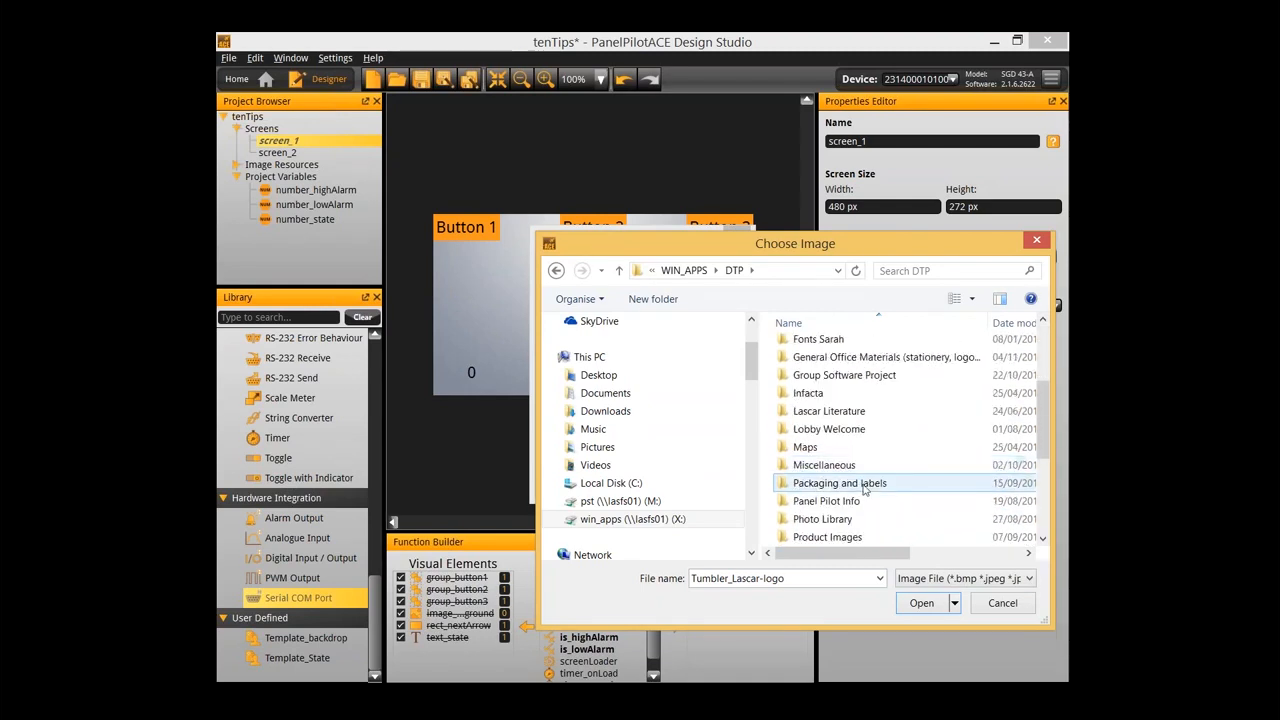
scroll(686, 357, down, 4)
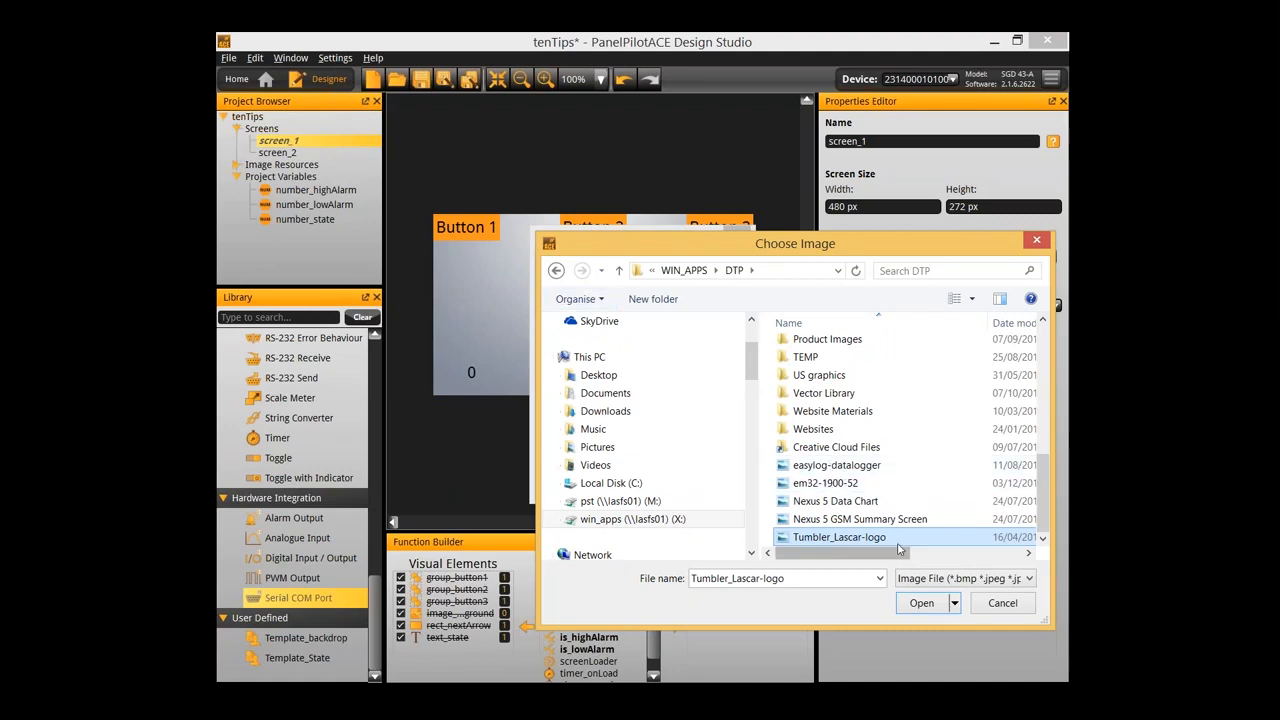
Load the easylog-datalogger image from the DTP folder as the device's splash screen
drag(883, 555, 769, 572)
click(818, 465)
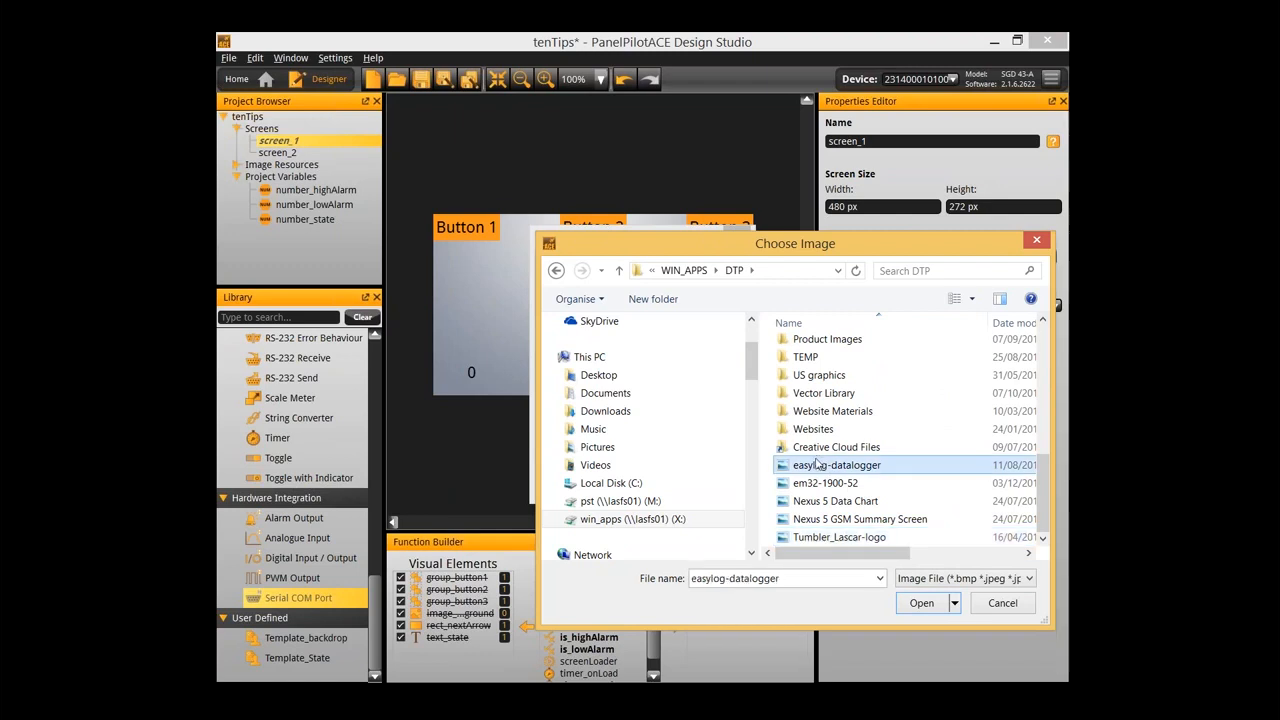
click(920, 604)
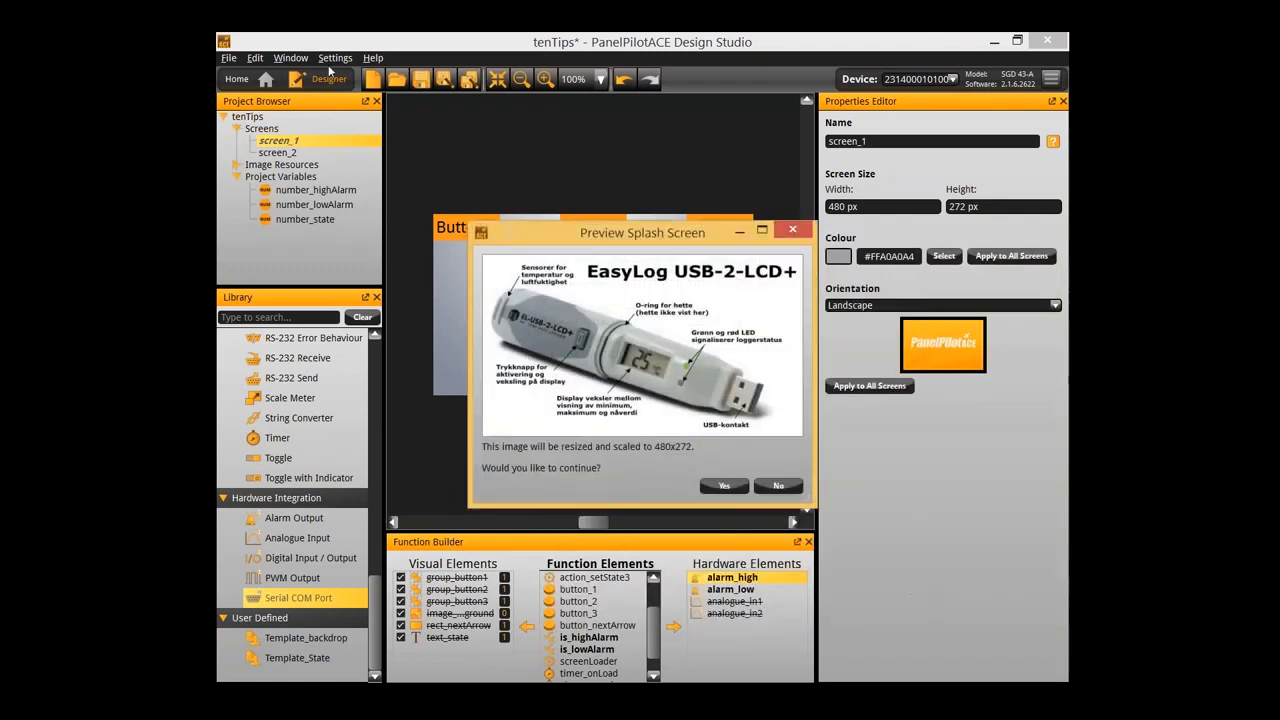
Accept resizing the previewed splash image to 480x272 and apply the configuration to the device
drag(630, 236, 643, 277)
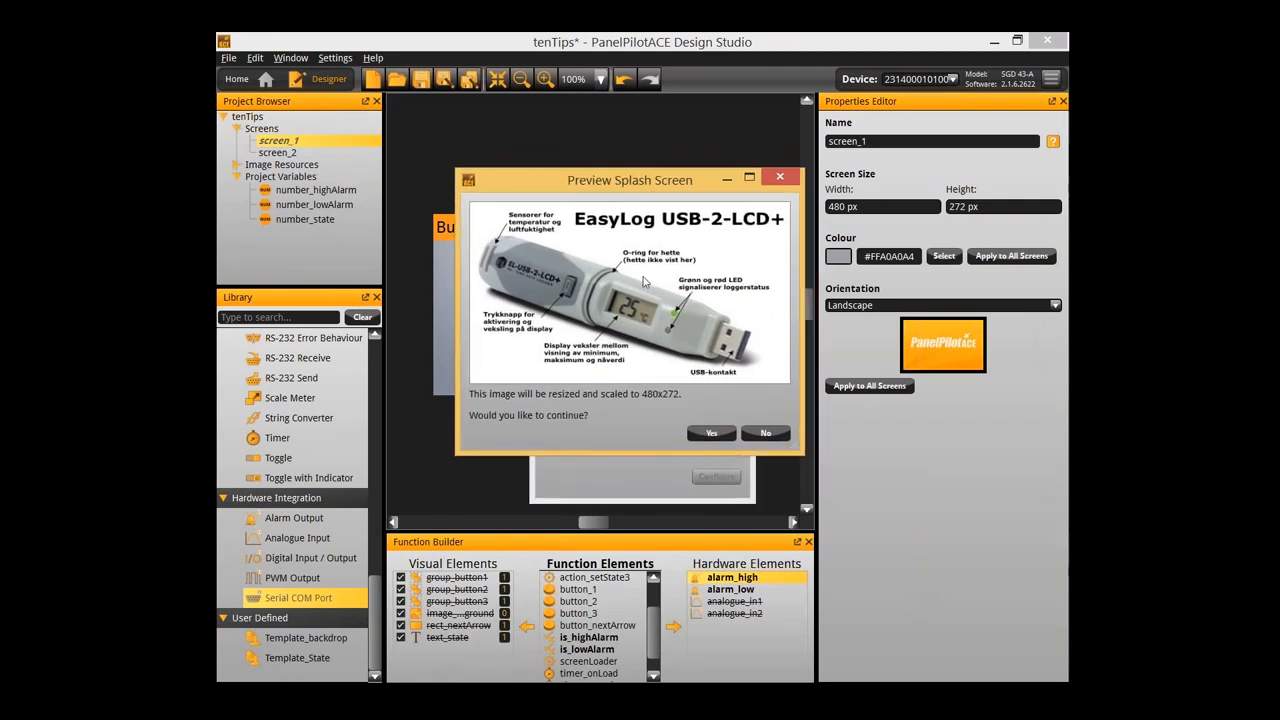
drag(652, 181, 629, 182)
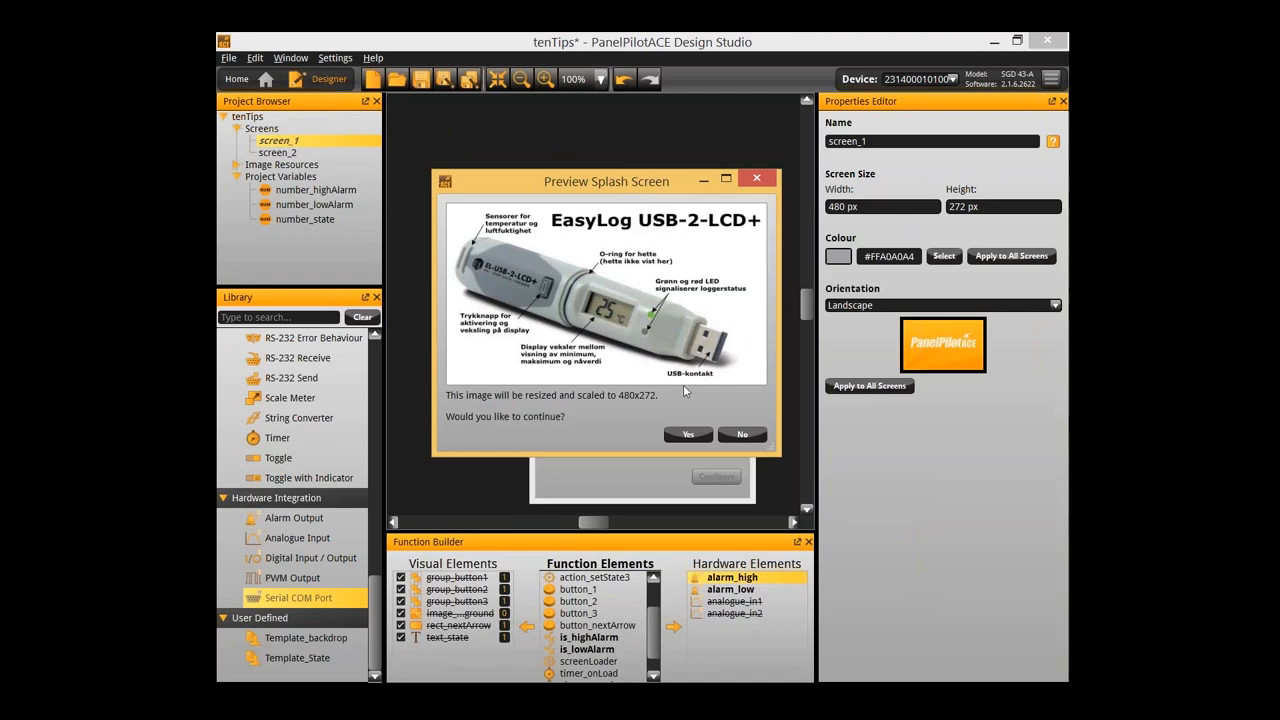
click(689, 436)
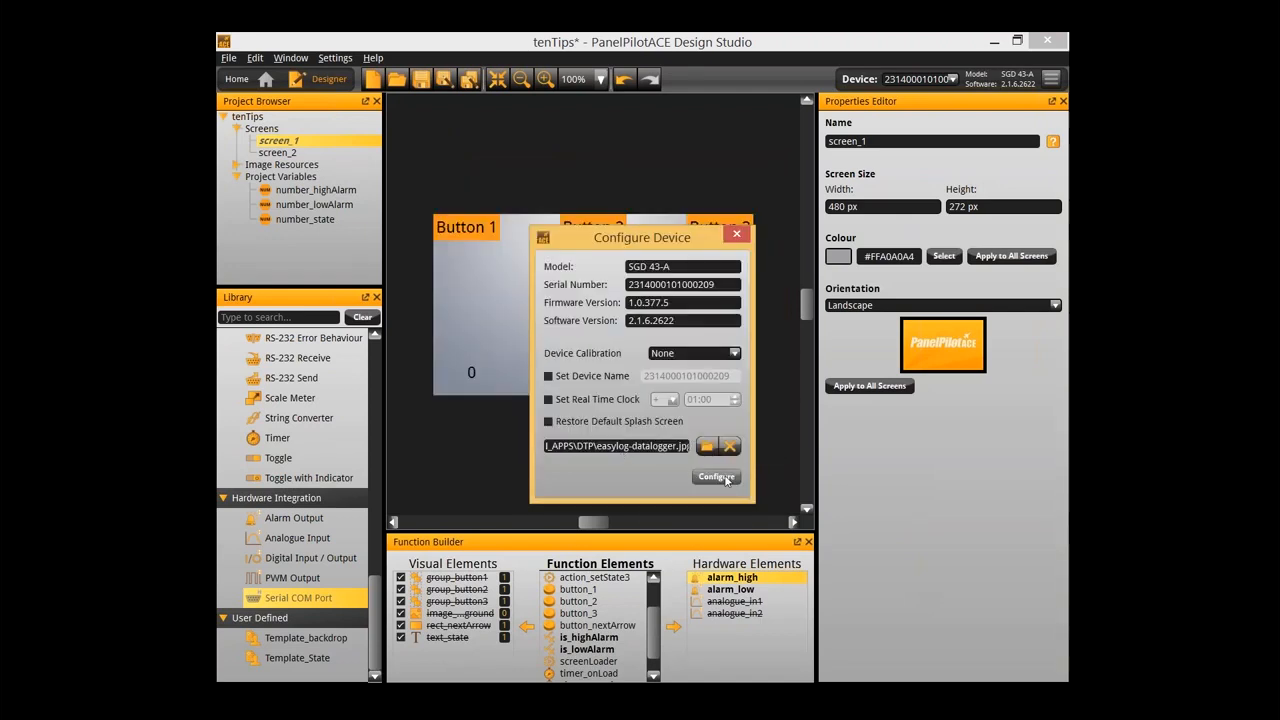
click(716, 477)
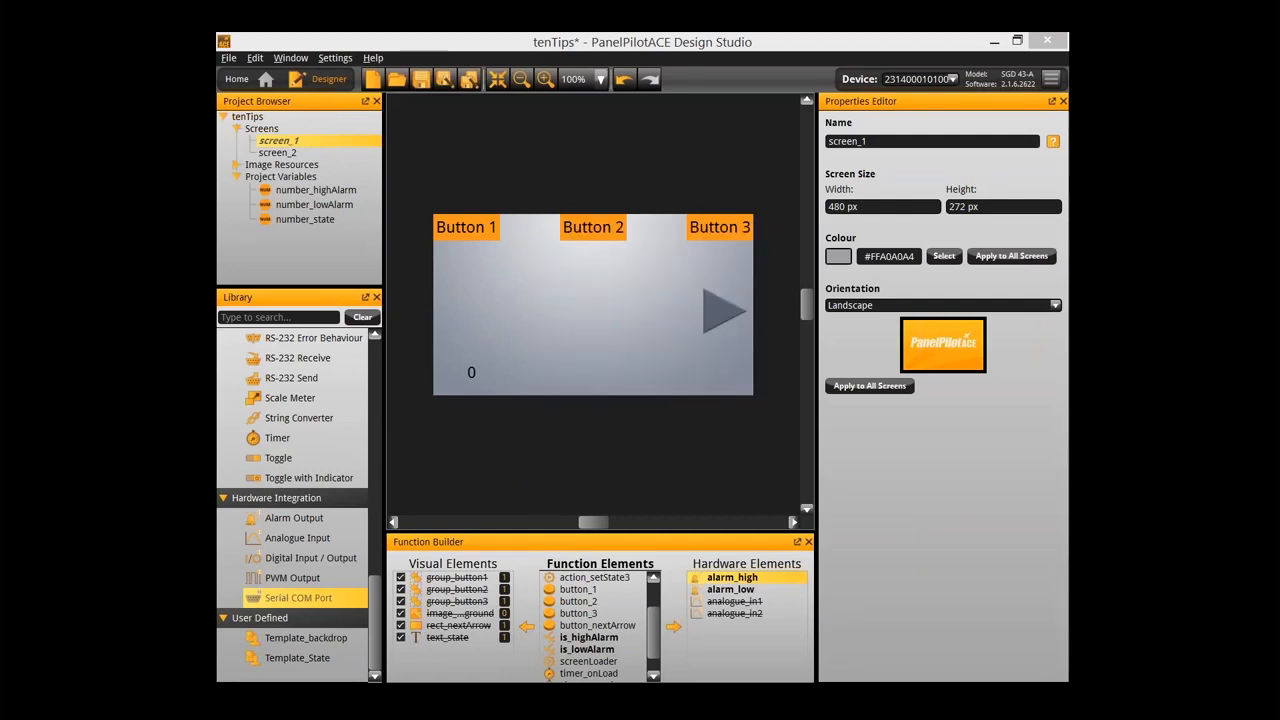
Reboot the connected device and confirm the restart
click(1051, 78)
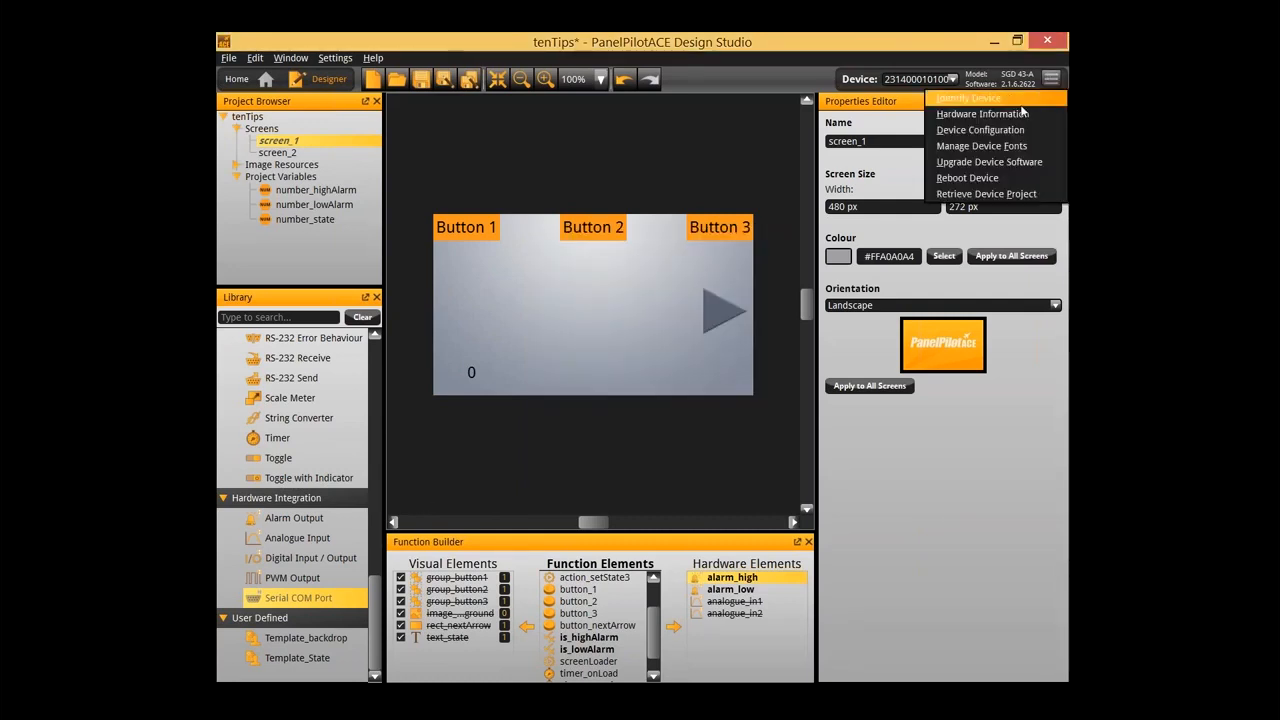
click(1005, 178)
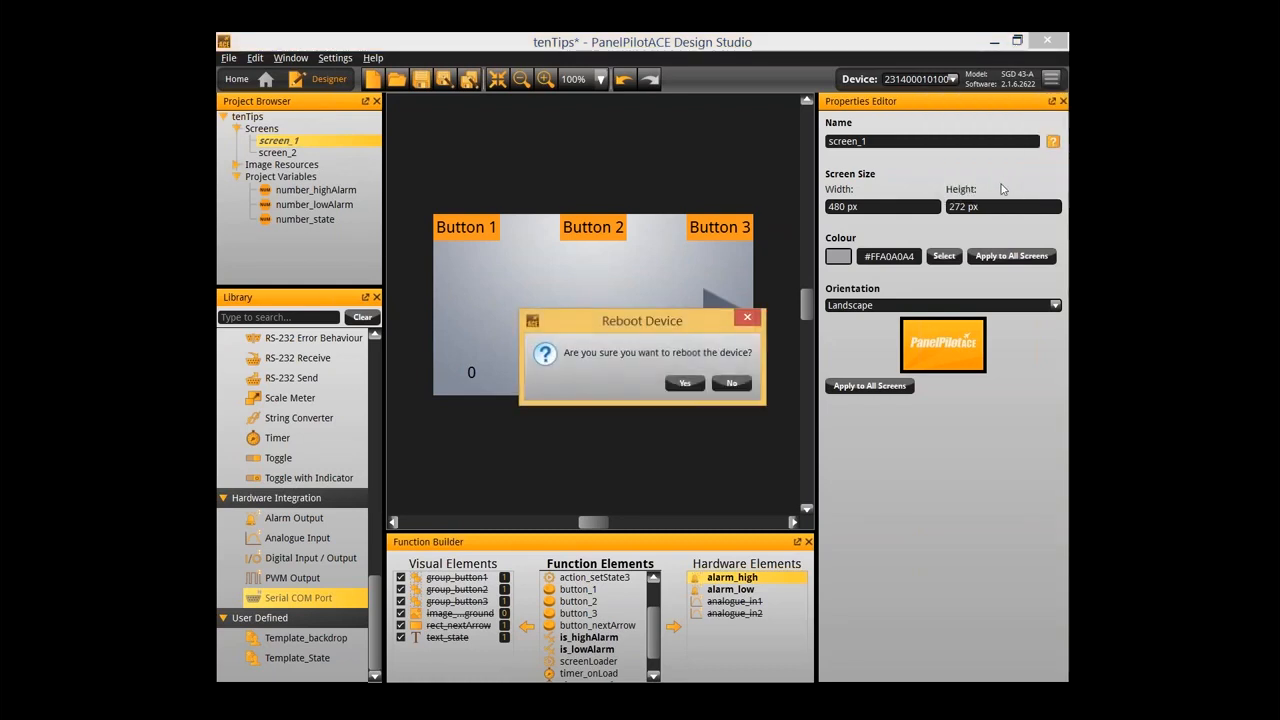
click(686, 389)
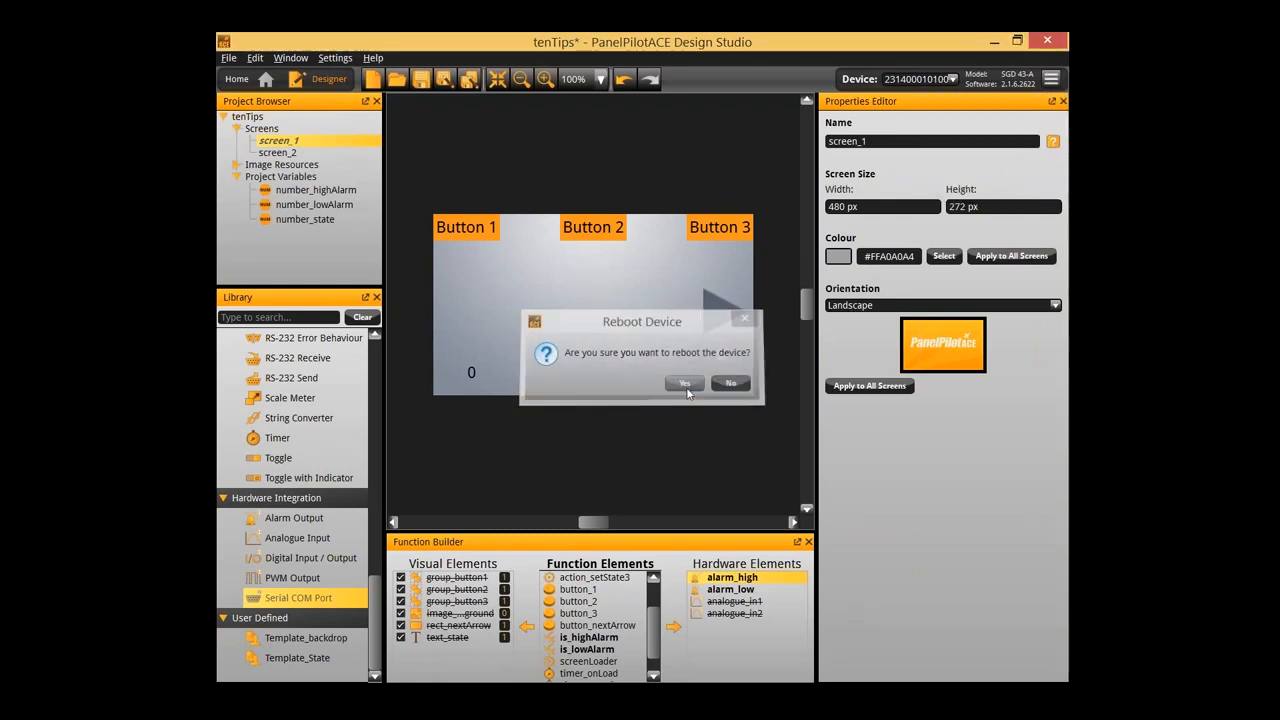